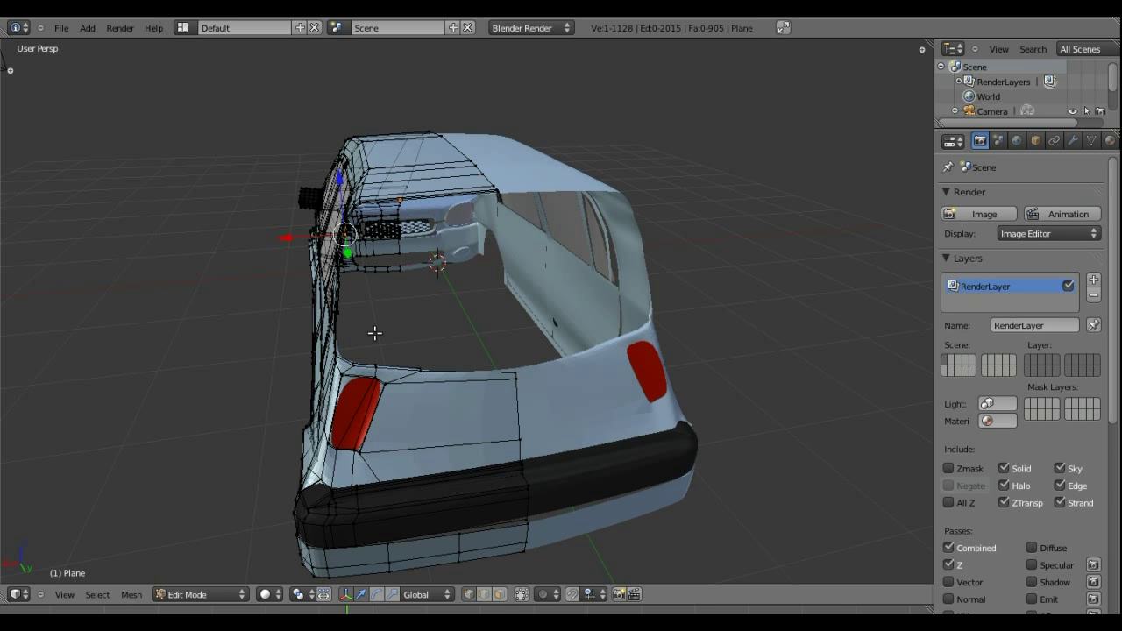
- Orbit and zoom to a close rear view of the panel above the red tail light
{"action": "middle_click_drag", "start_coordinate": [305, 329], "coordinate": [431, 253]}
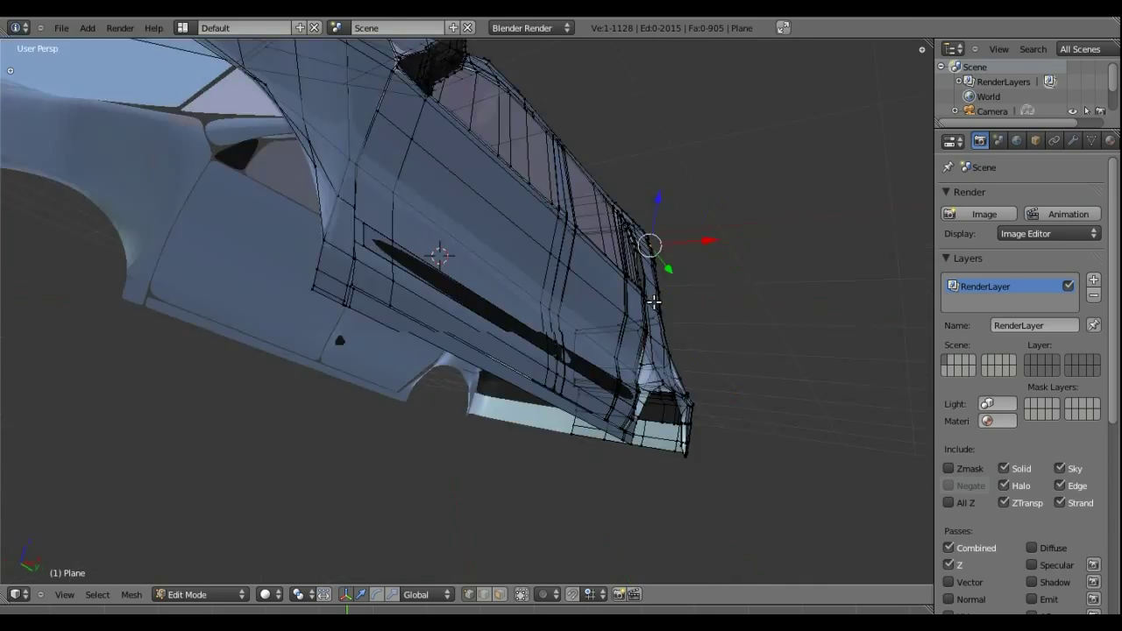
{"action": "scroll", "coordinate": [576, 375], "scroll_direction": "up", "scroll_amount": 3}
{"action": "scroll", "coordinate": [575, 373], "scroll_direction": "down", "scroll_amount": 4}
{"action": "mouse_move", "coordinate": [569, 371]}
{"action": "middle_mouse_down"}
{"action": "mouse_move", "coordinate": [544, 359]}
{"action": "mouse_move", "coordinate": [639, 348]}
{"action": "mouse_move", "coordinate": [654, 374]}
{"action": "mouse_move", "coordinate": [609, 394]}
{"action": "mouse_move", "coordinate": [428, 365]}
{"action": "middle_mouse_up"}
{"action": "scroll", "coordinate": [566, 348], "scroll_direction": "up", "scroll_amount": 4}
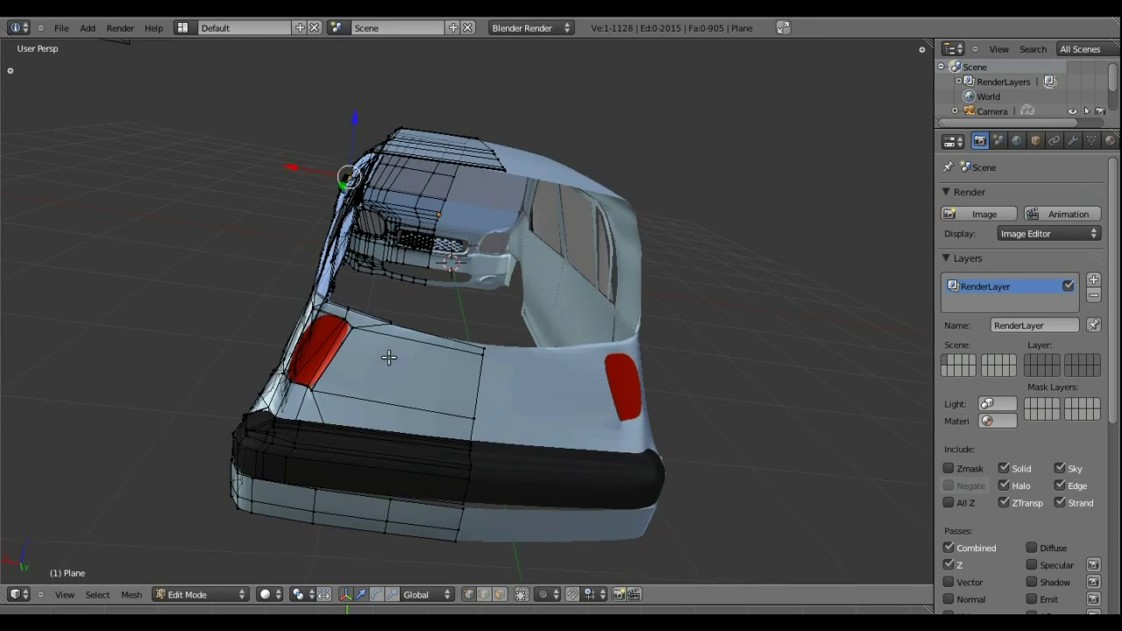
{"action": "mouse_move", "coordinate": [395, 360]}
{"action": "middle_mouse_down"}
{"action": "mouse_move", "coordinate": [405, 381]}
{"action": "mouse_move", "coordinate": [549, 200]}
{"action": "mouse_move", "coordinate": [547, 255]}
{"action": "mouse_move", "coordinate": [569, 237]}
{"action": "mouse_move", "coordinate": [571, 254]}
{"action": "middle_mouse_up"}
{"action": "scroll", "coordinate": [405, 382], "scroll_direction": "up", "scroll_amount": 2}
{"action": "scroll", "coordinate": [414, 402], "scroll_direction": "up", "scroll_amount": 2}
{"action": "scroll", "coordinate": [574, 252], "scroll_direction": "up", "scroll_amount": 2}
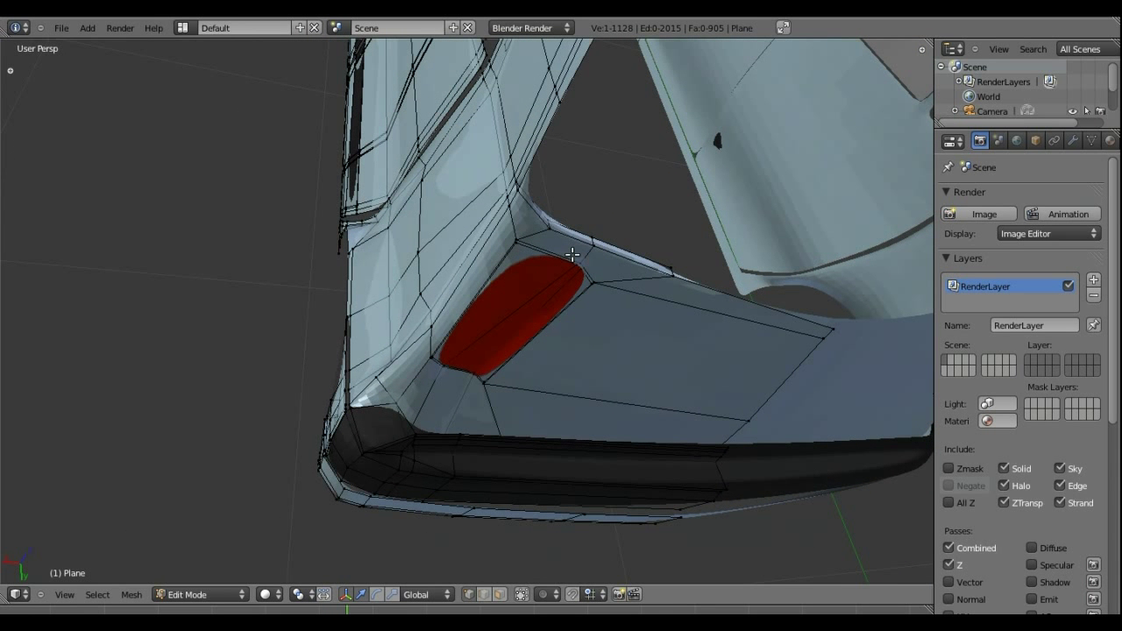
- Select the edge chain along the rear panel's upper rim, undoing the stray vertex picks
{"action": "right_click", "coordinate": [592, 235]}
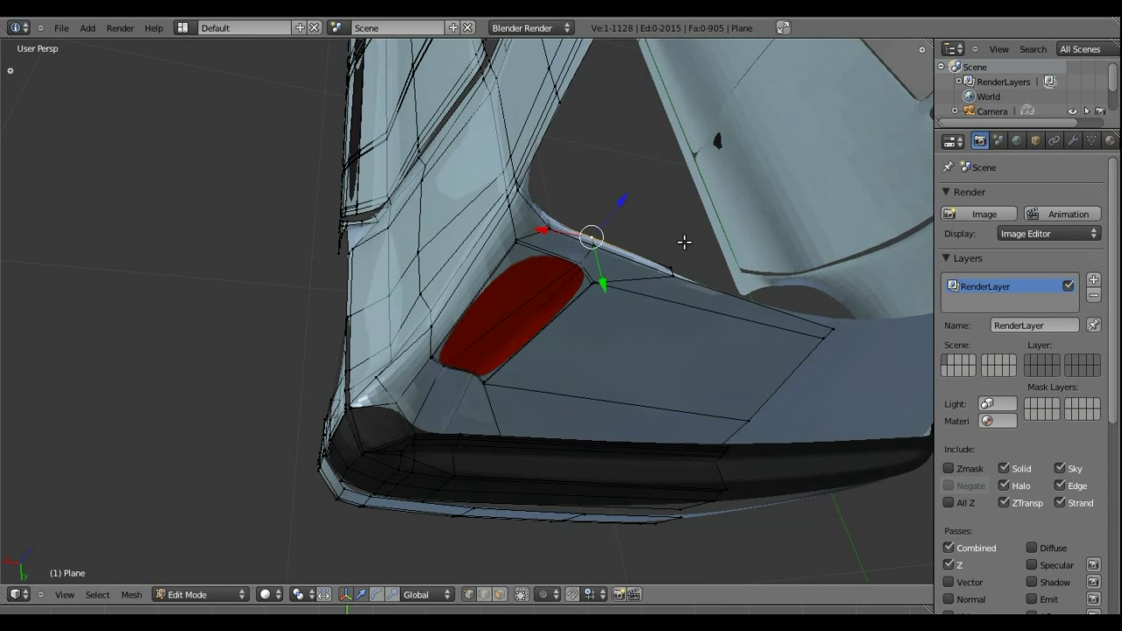
{"action": "right_click", "coordinate": [672, 265], "text": "shift"}
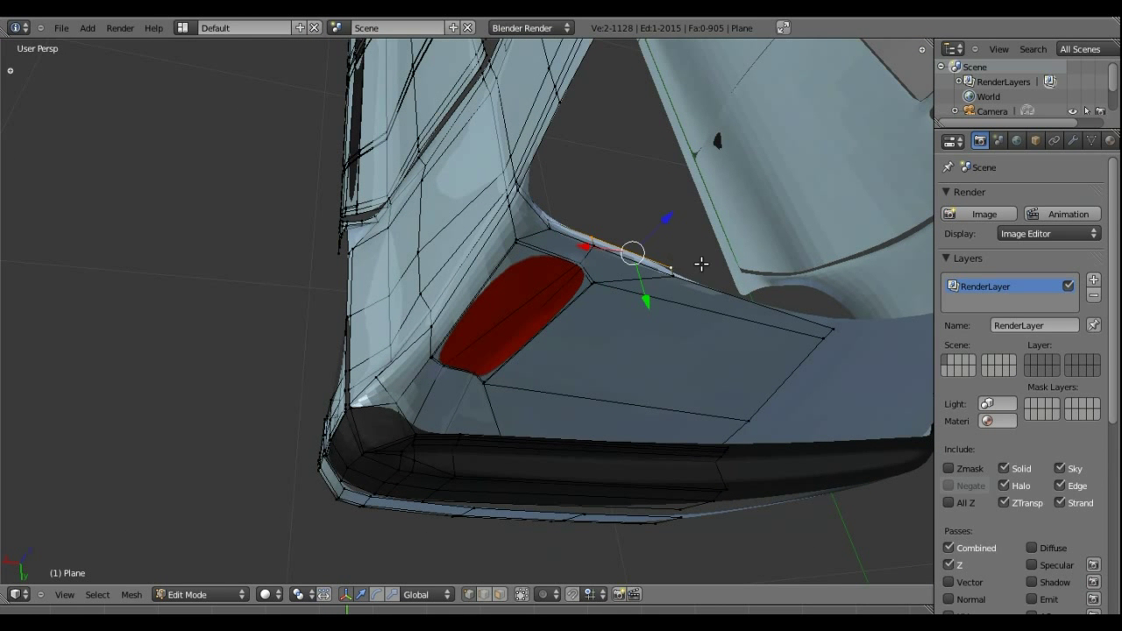
{"action": "right_click", "coordinate": [832, 320], "text": "shift"}
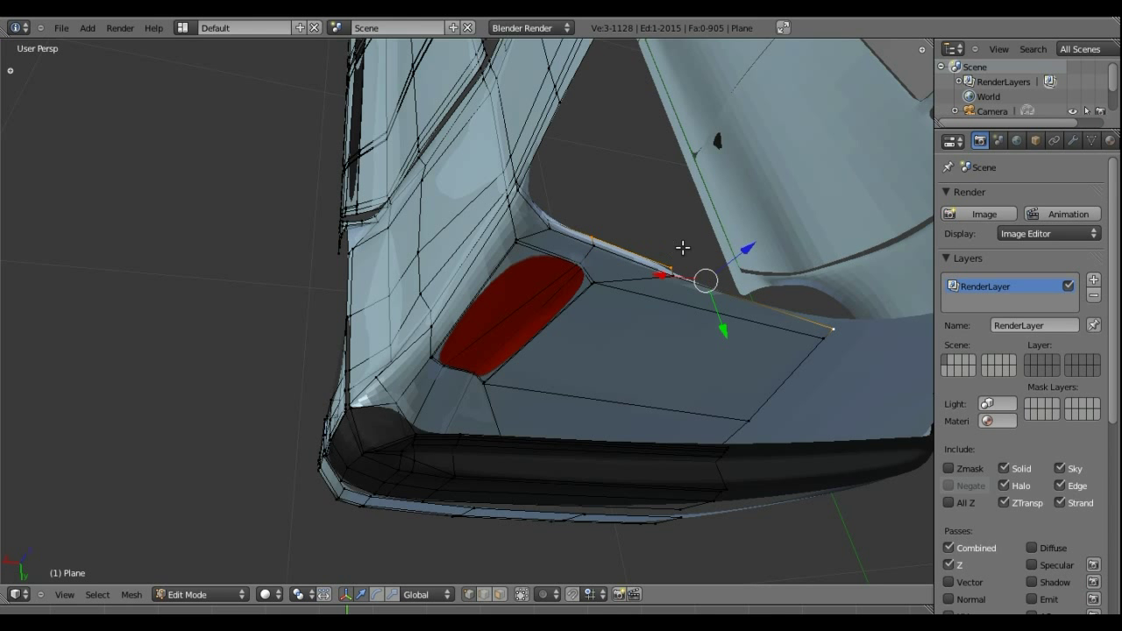
{"action": "key", "text": "ctrl+z"}
{"action": "key", "text": "ctrl+z"}
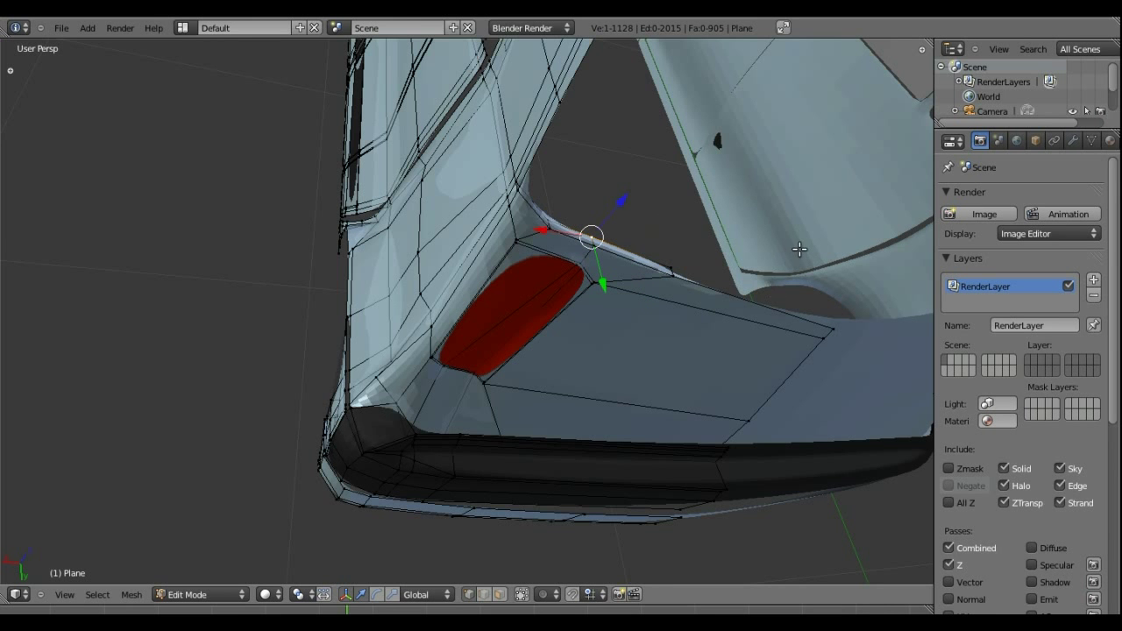
{"action": "middle_click_drag", "start_coordinate": [799, 249], "coordinate": [778, 277]}
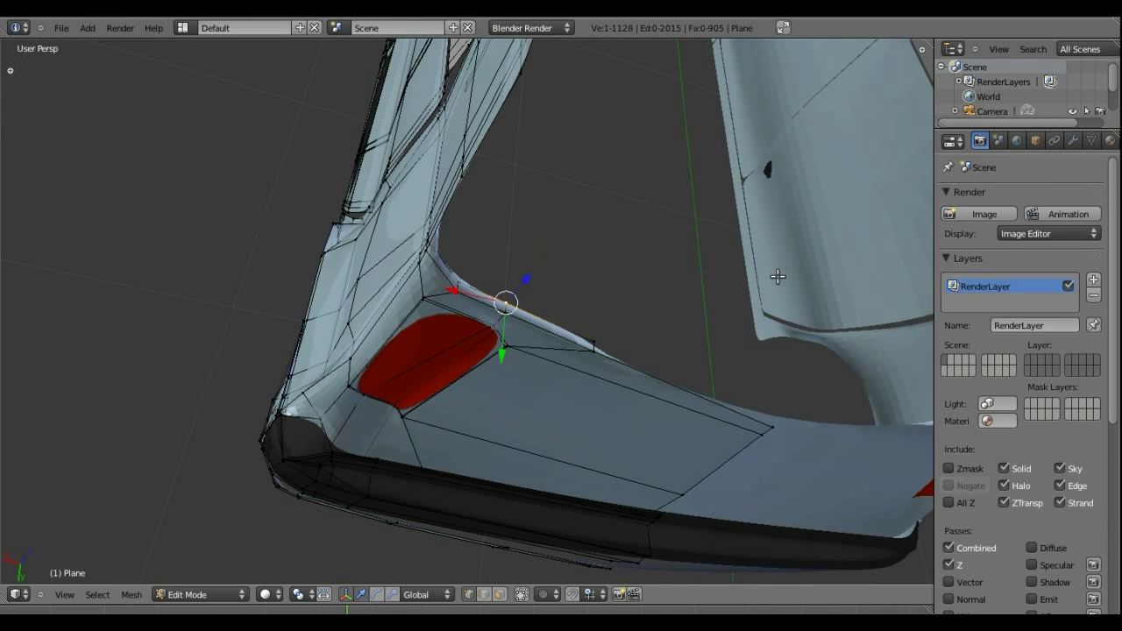
{"action": "right_click", "coordinate": [533, 313], "text": "alt"}
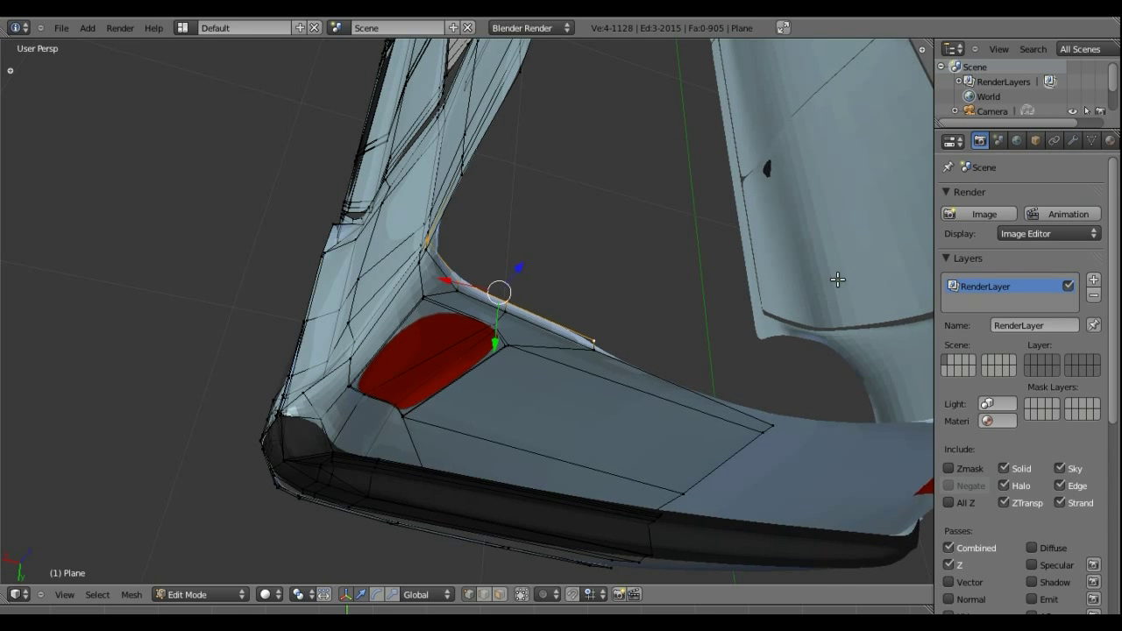
{"action": "scroll", "coordinate": [837, 281], "scroll_direction": "down", "scroll_amount": 2}
{"action": "scroll", "coordinate": [600, 282], "scroll_direction": "down", "scroll_amount": 1}
{"action": "scroll", "coordinate": [600, 282], "scroll_direction": "down", "scroll_amount": 1}
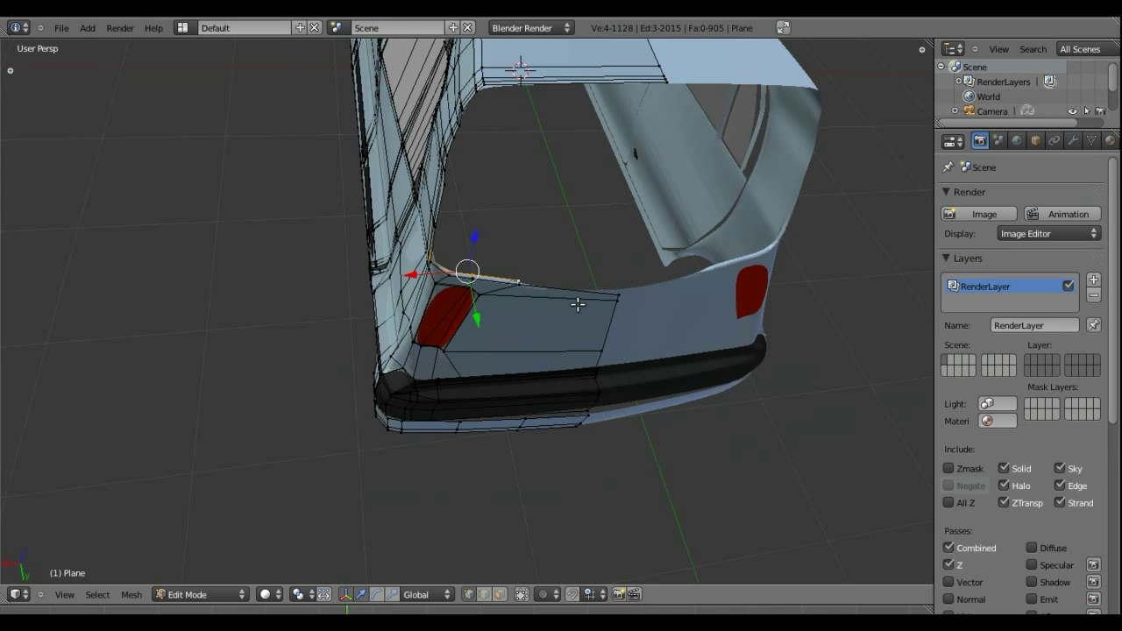
- Duplicate the selected rim edges and place the copy
{"action": "key", "text": "shift+d"}
{"action": "key", "text": "g"}
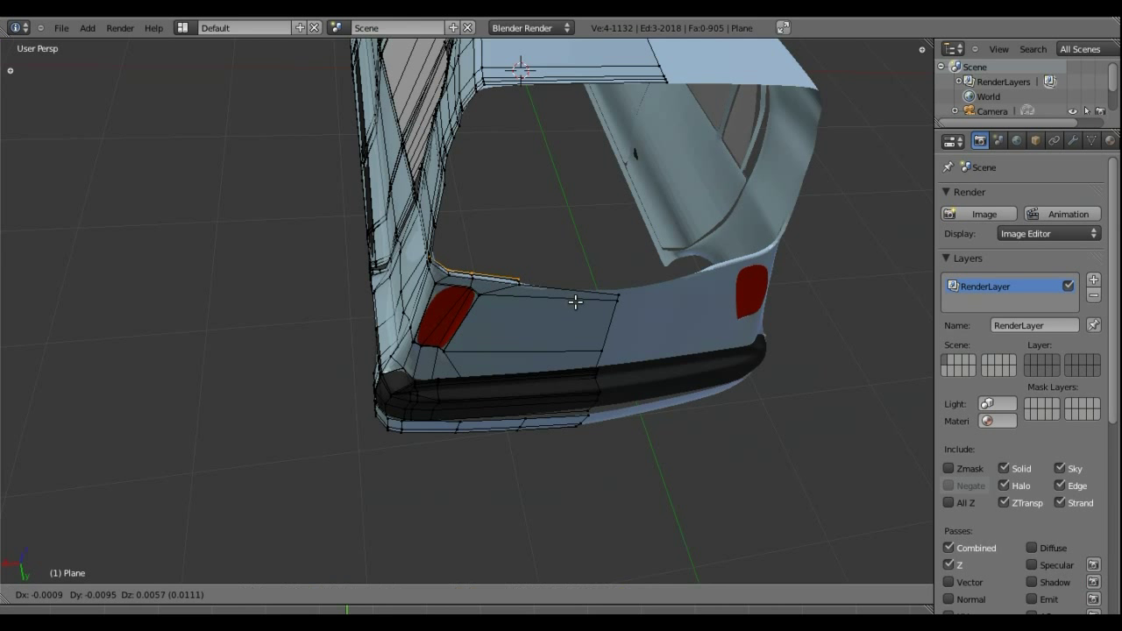
{"action": "left_click", "coordinate": [579, 302]}
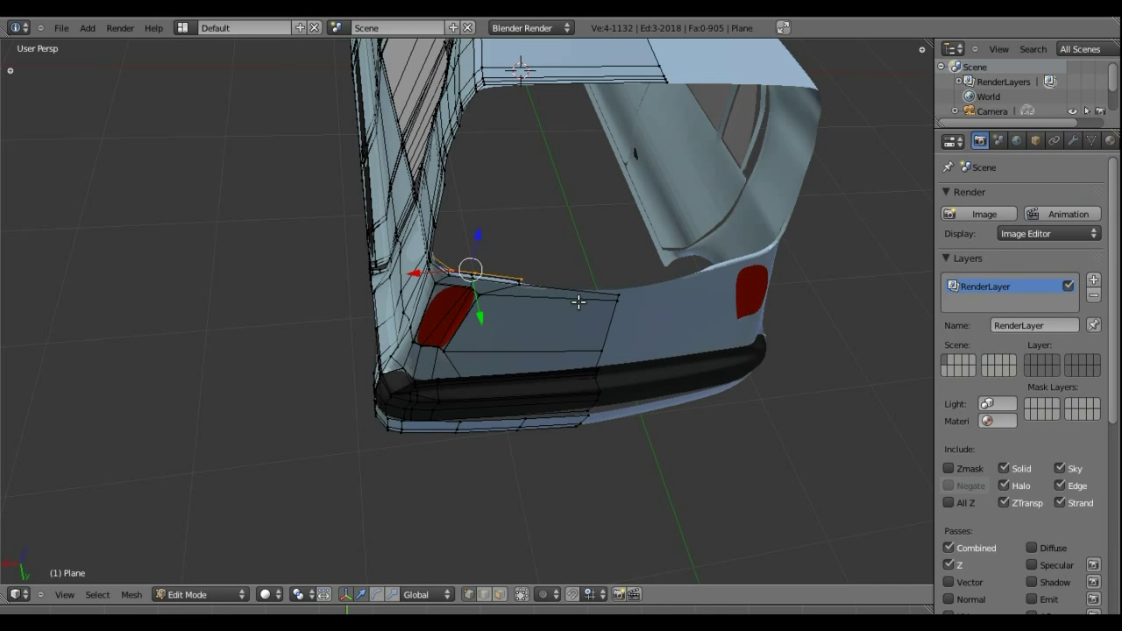
{"action": "scroll", "coordinate": [528, 299], "scroll_direction": "up", "scroll_amount": 5}
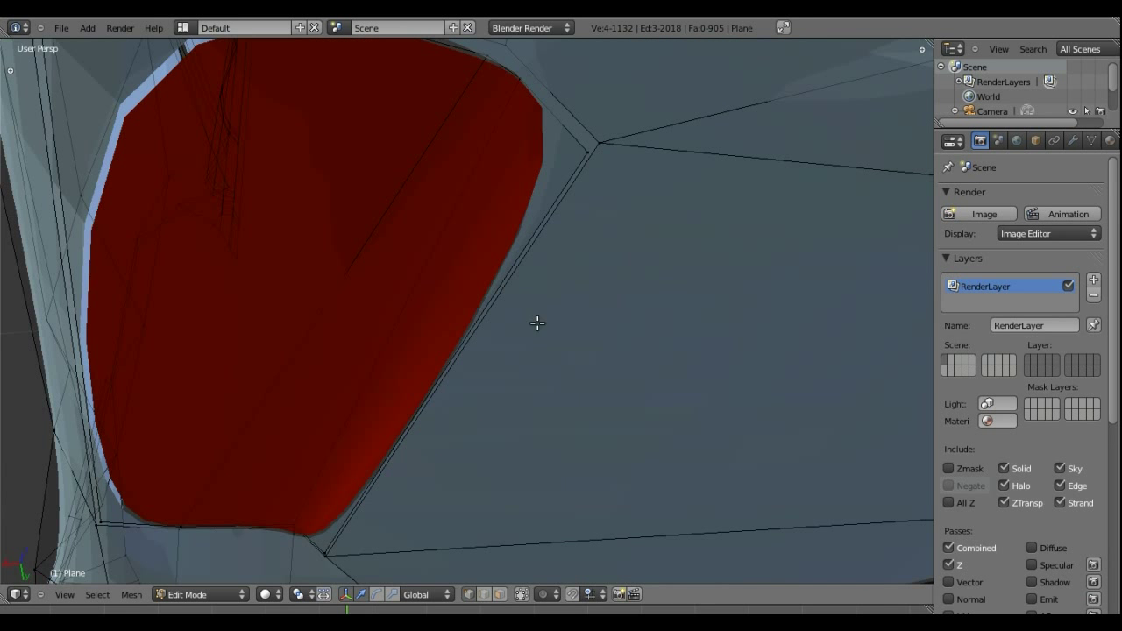
{"action": "scroll", "coordinate": [533, 321], "scroll_direction": "down", "scroll_amount": 3}
{"action": "scroll", "coordinate": [646, 293], "scroll_direction": "up", "scroll_amount": 1}
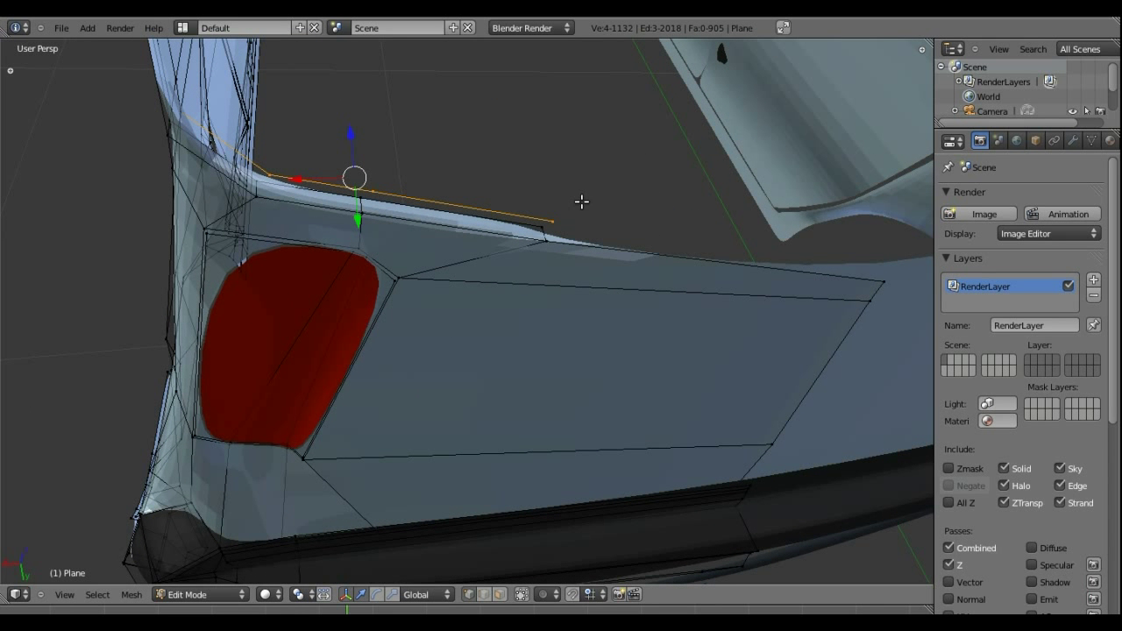
- Extrude a new edge from the copy's end vertex to the panel's far corner
{"action": "right_click", "coordinate": [553, 221]}
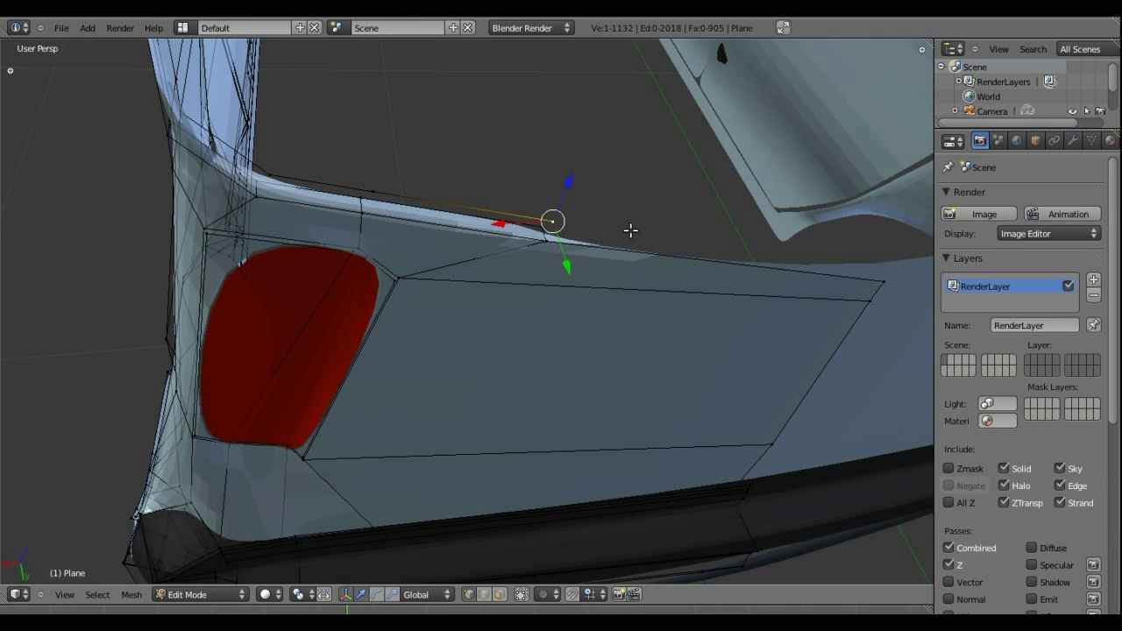
{"action": "key", "text": "e"}
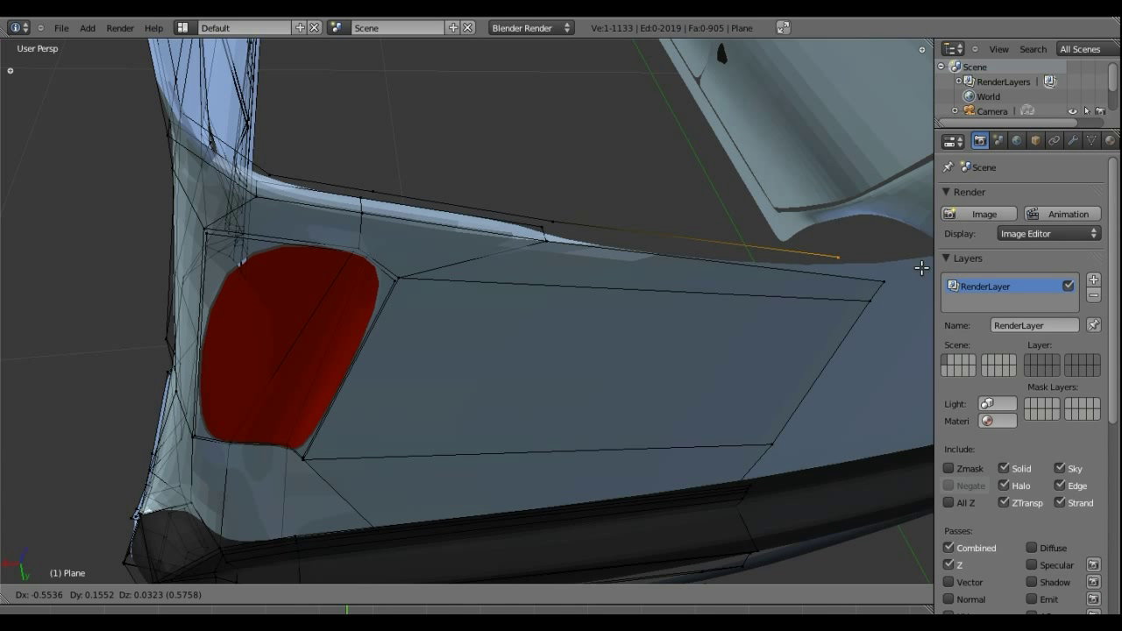
{"action": "left_click", "coordinate": [954, 272]}
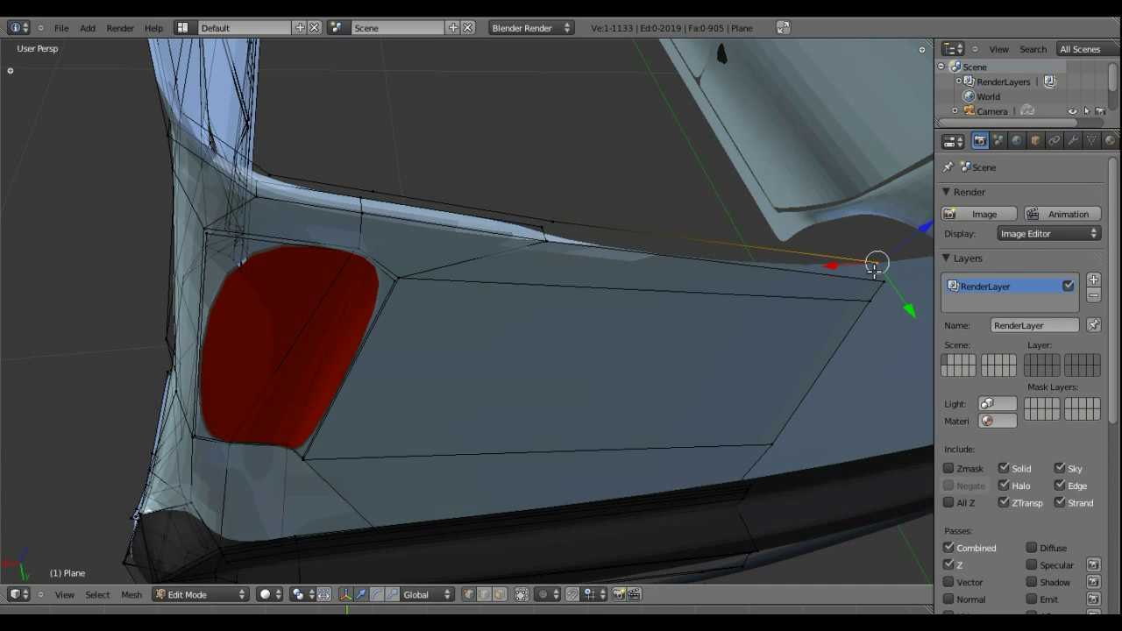
{"action": "mouse_move", "coordinate": [954, 272]}
{"action": "middle_mouse_down"}
{"action": "mouse_move", "coordinate": [637, 239]}
{"action": "mouse_move", "coordinate": [608, 268]}
{"action": "mouse_move", "coordinate": [611, 326]}
{"action": "middle_mouse_up"}
{"action": "scroll", "coordinate": [637, 239], "scroll_direction": "up", "scroll_amount": 2}
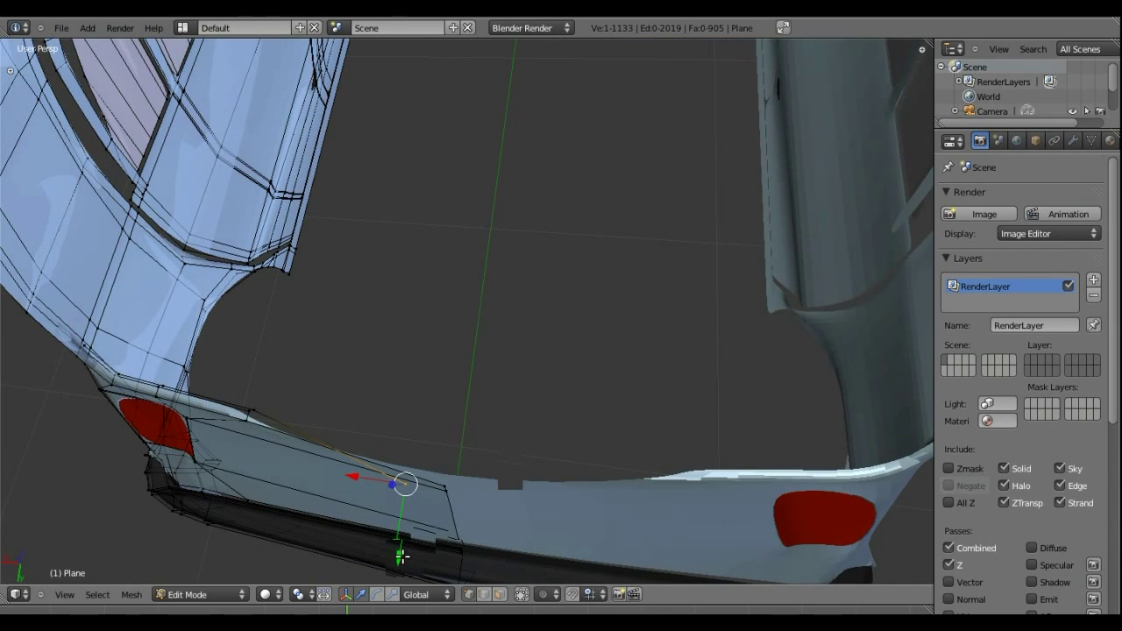
- Move the new end vertex along the Y axis
{"action": "key", "text": "g"}
{"action": "key", "text": "y"}
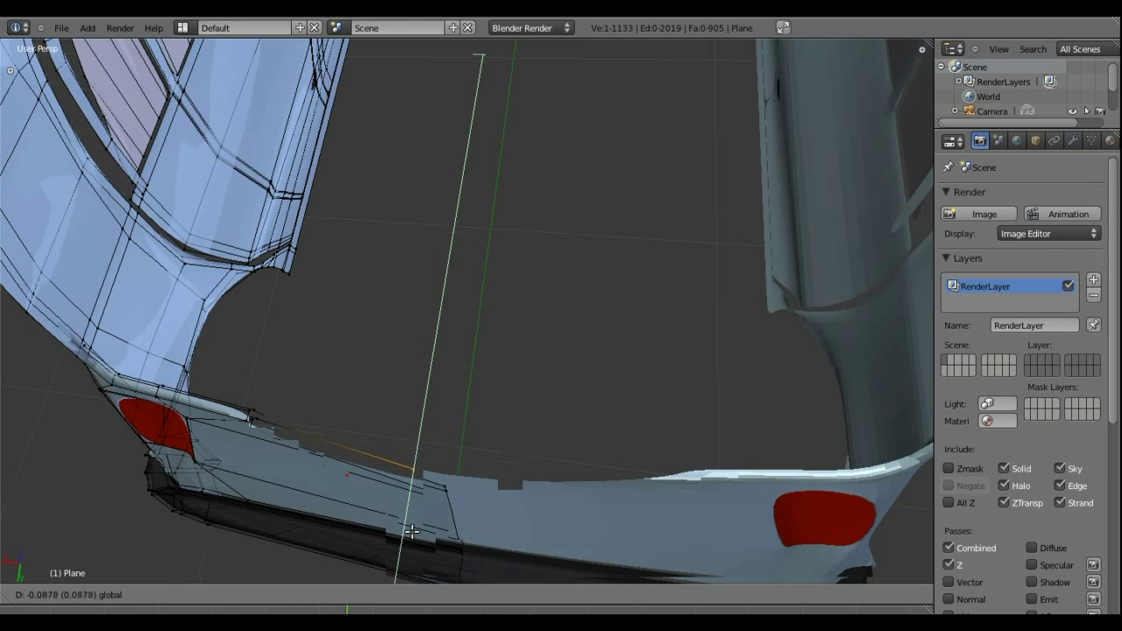
{"action": "left_click", "coordinate": [406, 533]}
{"action": "mouse_move", "coordinate": [405, 533]}
{"action": "middle_mouse_down"}
{"action": "mouse_move", "coordinate": [443, 465]}
{"action": "mouse_move", "coordinate": [451, 498]}
{"action": "middle_mouse_up"}
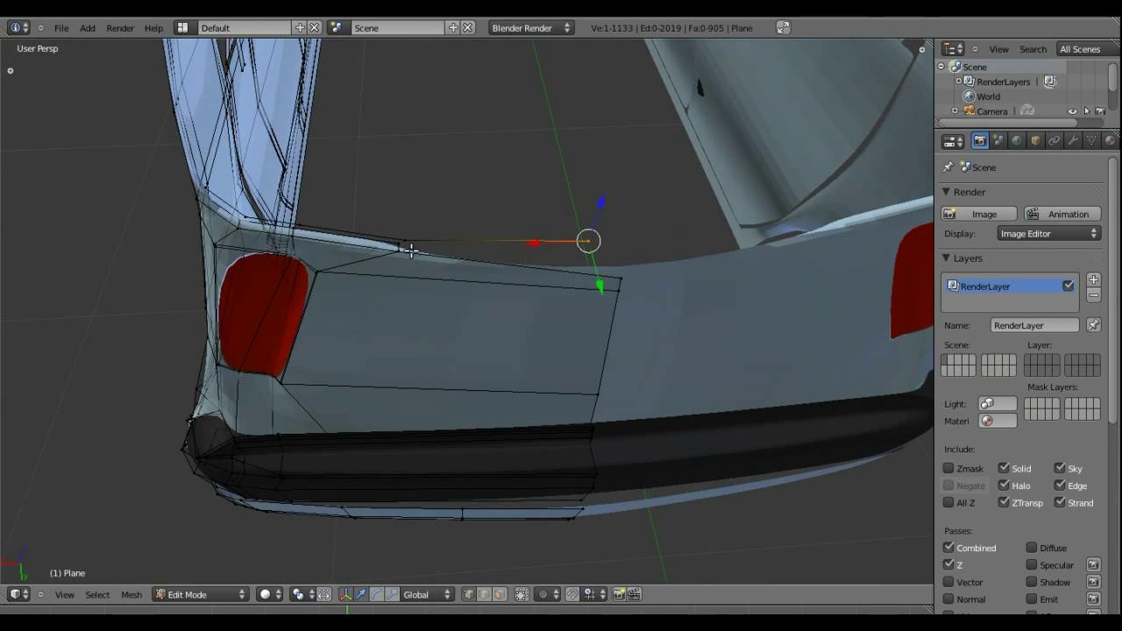
- Clear the selection and select the new five-vertex edge strip along the rim
{"action": "right_click", "coordinate": [409, 241], "text": "shift"}
{"action": "right_click", "coordinate": [302, 219], "text": "shift"}
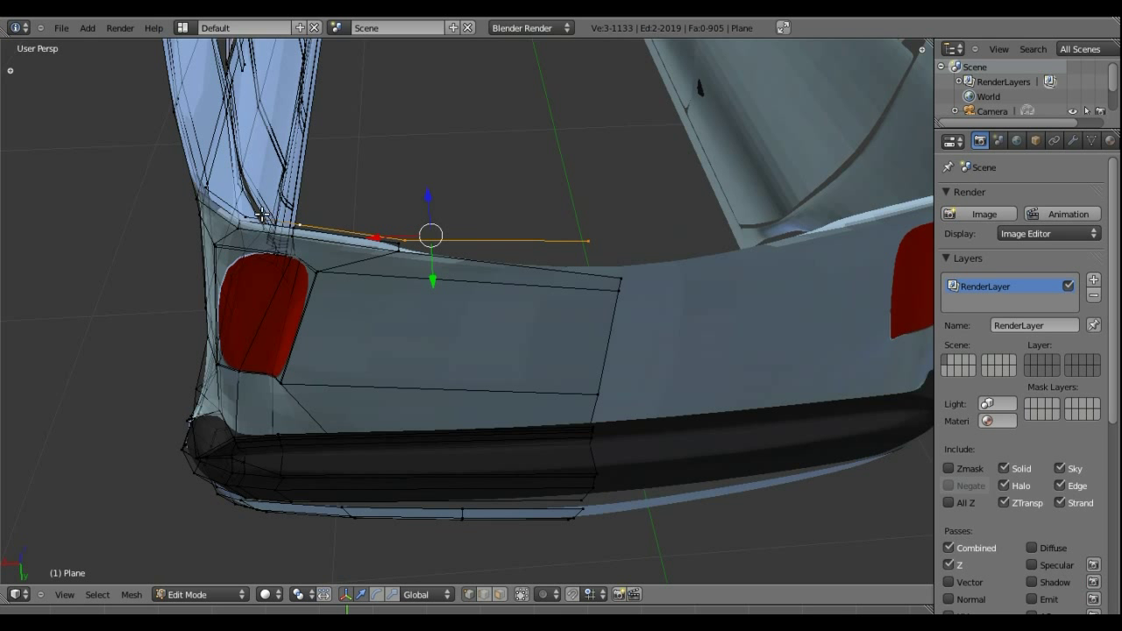
{"action": "right_click", "coordinate": [286, 224], "text": "alt+shift"}
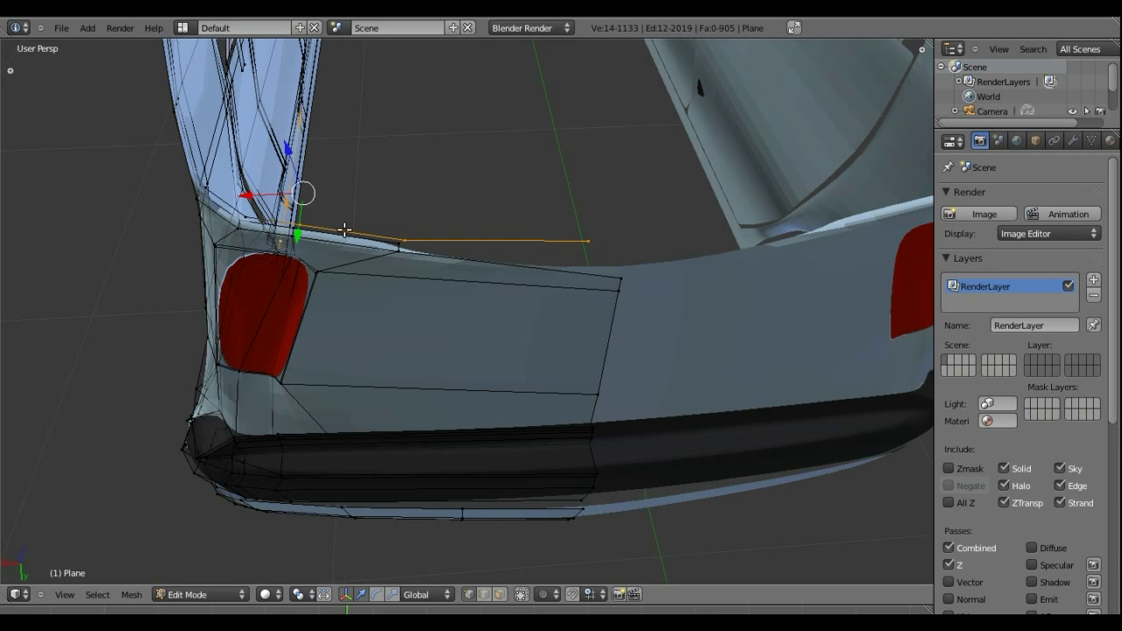
{"action": "key", "text": "a"}
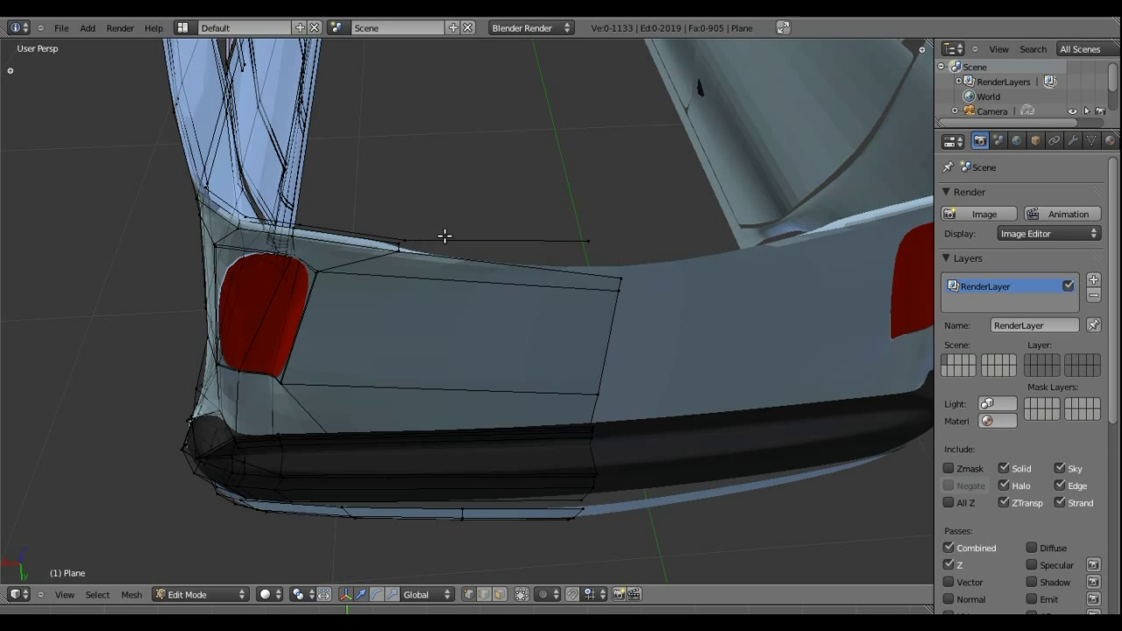
{"action": "right_click", "coordinate": [453, 240], "text": "alt"}
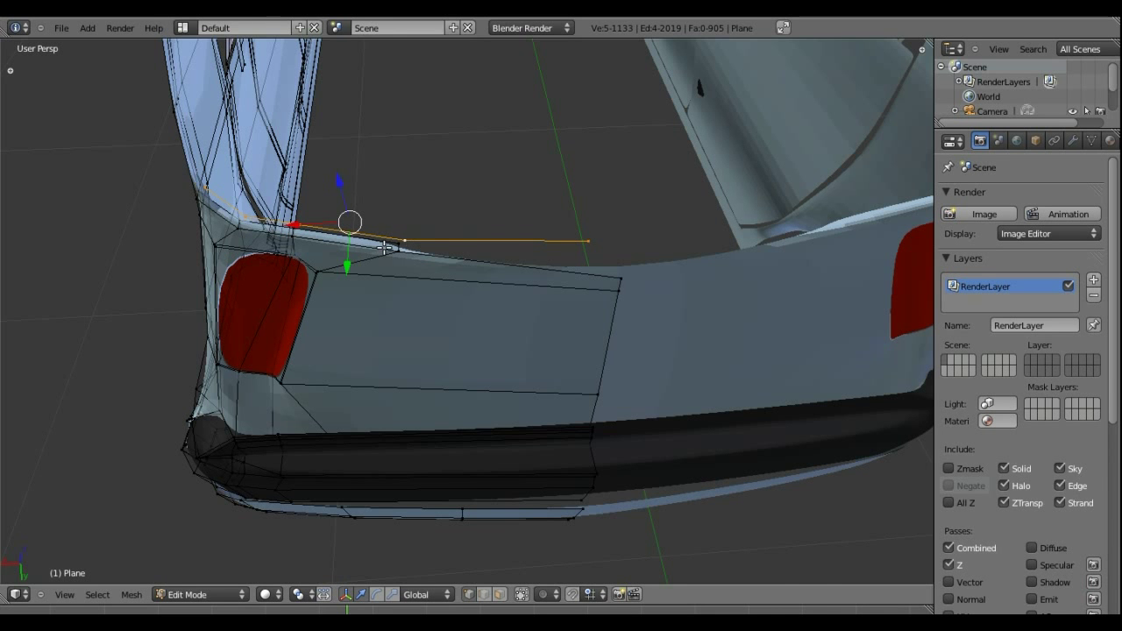
{"action": "scroll", "coordinate": [386, 249], "scroll_direction": "down", "scroll_amount": 1}
{"action": "scroll", "coordinate": [403, 211], "scroll_direction": "down", "scroll_amount": 3, "text": "shift"}
{"action": "scroll", "coordinate": [451, 238], "scroll_direction": "down", "scroll_amount": 5}
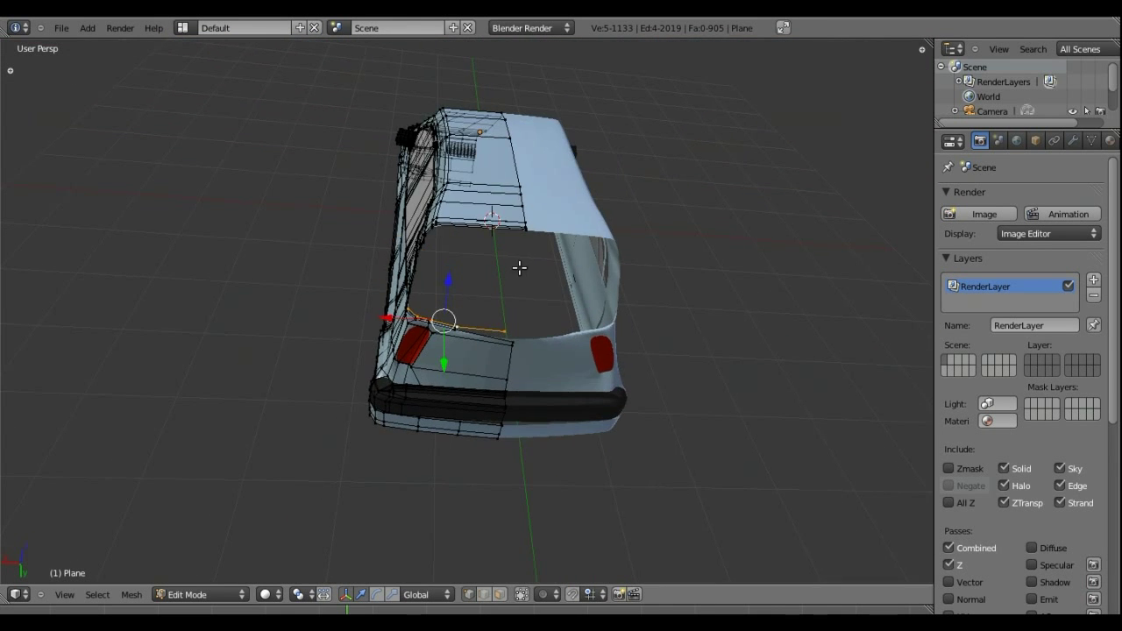
- Extrude the rim edge strip into a new strip of faces
{"action": "middle_click_drag", "start_coordinate": [519, 267], "coordinate": [534, 197]}
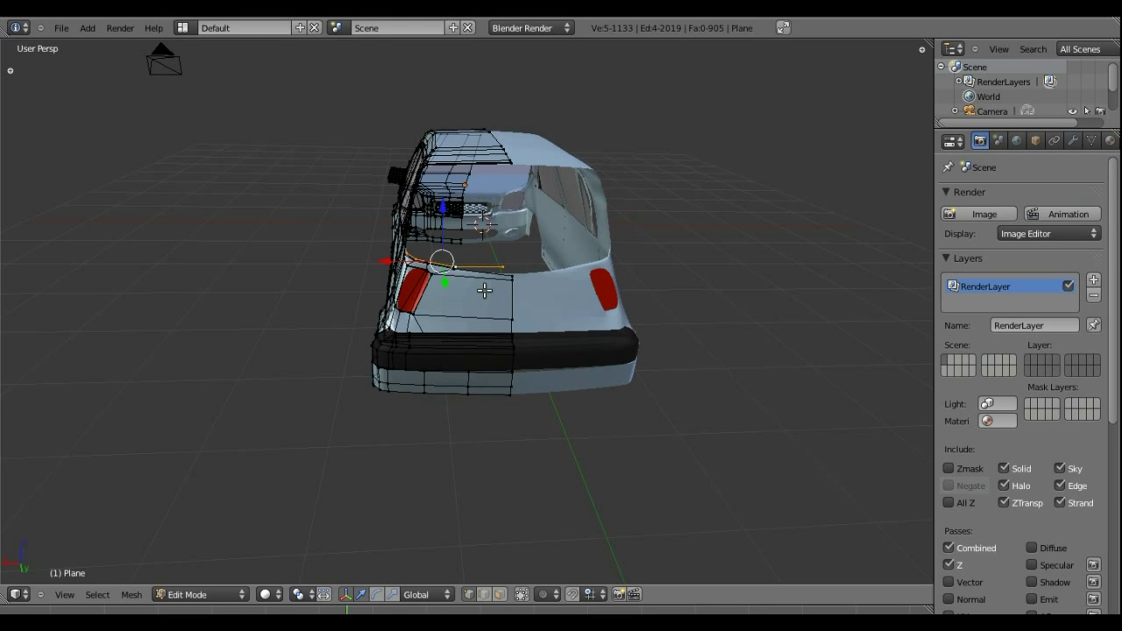
{"action": "key", "text": "e"}
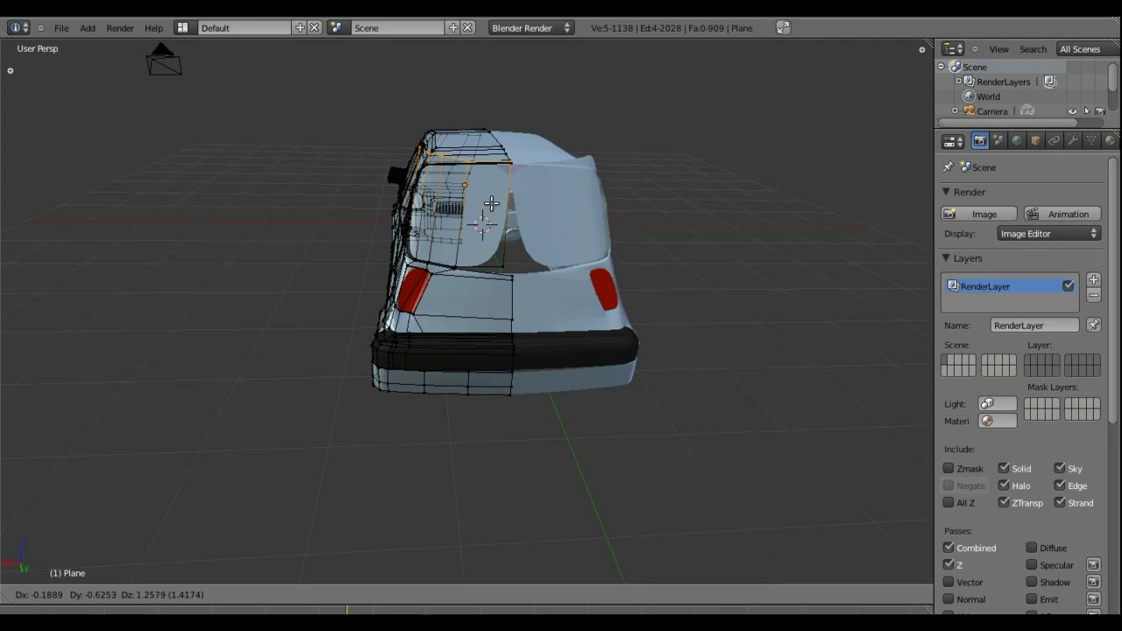
{"action": "left_click", "coordinate": [489, 210]}
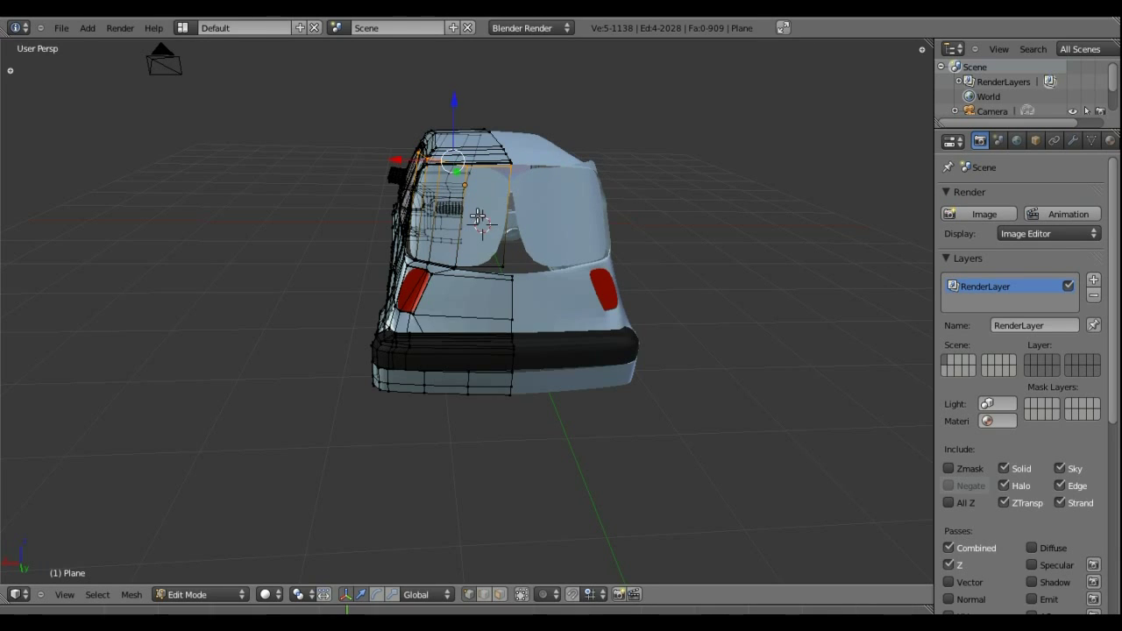
- Select a single vertex near the rear corner and start moving it
{"action": "mouse_move", "coordinate": [478, 217]}
{"action": "middle_mouse_down"}
{"action": "mouse_move", "coordinate": [532, 322]}
{"action": "mouse_move", "coordinate": [496, 295]}
{"action": "middle_mouse_up"}
{"action": "scroll", "coordinate": [527, 319], "scroll_direction": "up", "scroll_amount": 4}
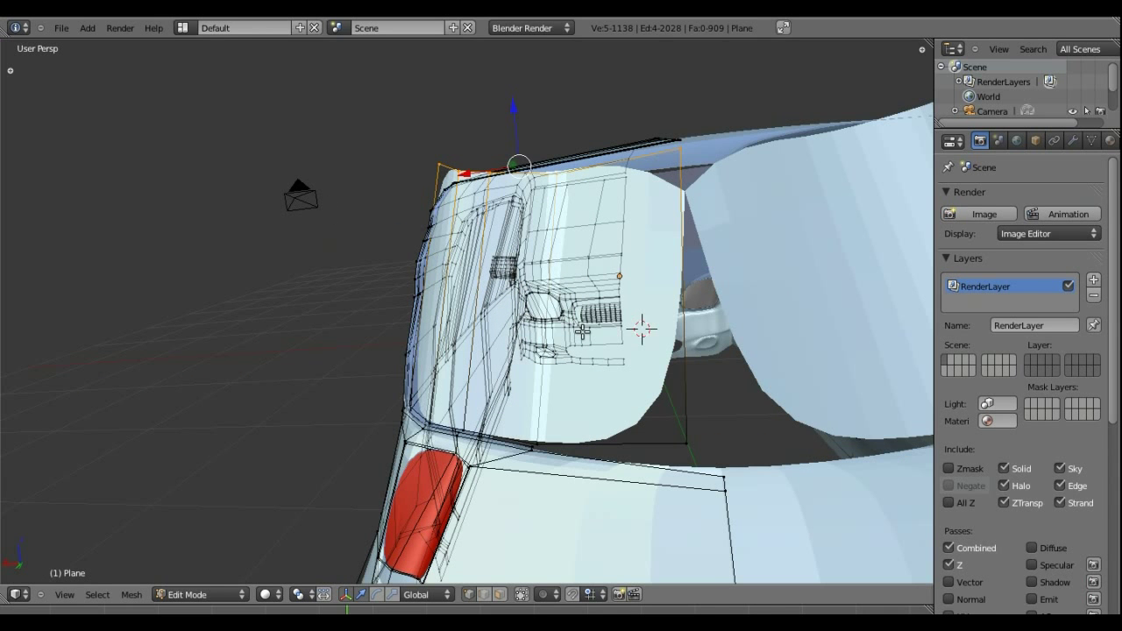
{"action": "right_click", "coordinate": [686, 443]}
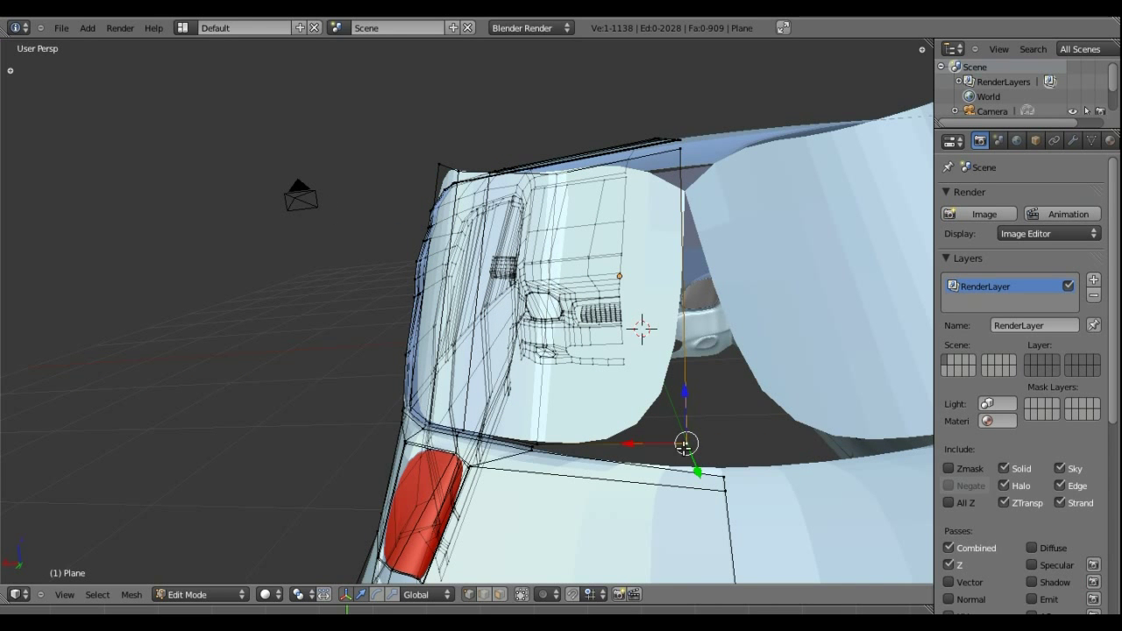
{"action": "key", "text": "g"}
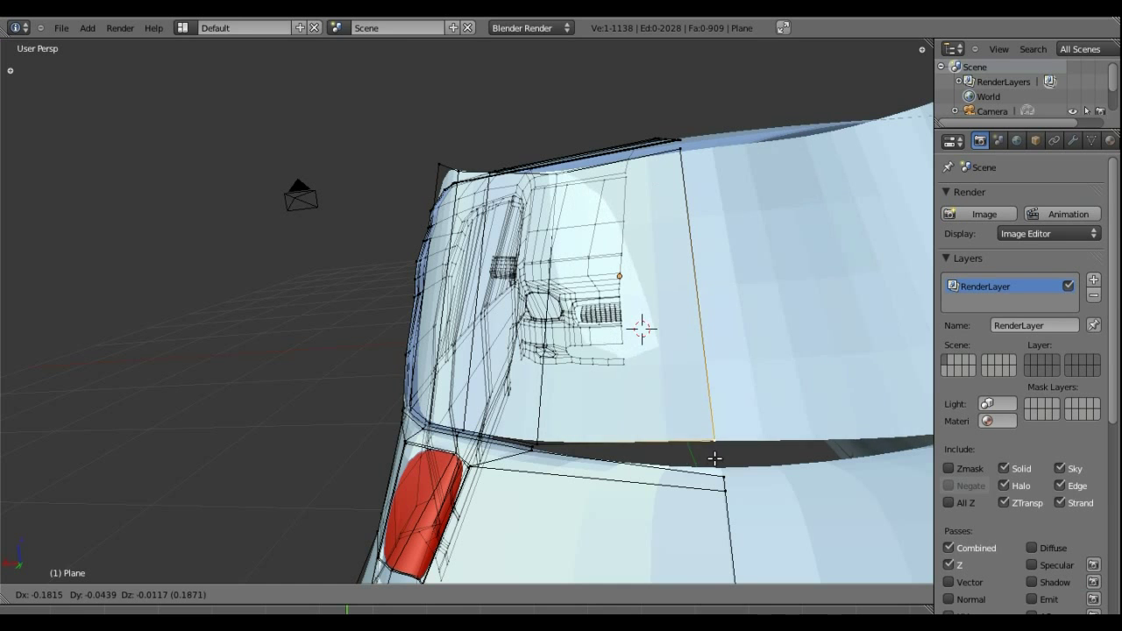
- Confirm the corner vertex move, then lower three rear roof-corner vertices vertically
{"action": "left_click", "coordinate": [740, 503]}
{"action": "mouse_move", "coordinate": [739, 503]}
{"action": "middle_mouse_down"}
{"action": "mouse_move", "coordinate": [664, 389]}
{"action": "mouse_move", "coordinate": [724, 370]}
{"action": "mouse_move", "coordinate": [639, 393]}
{"action": "mouse_move", "coordinate": [664, 367]}
{"action": "middle_mouse_up"}
{"action": "right_click", "coordinate": [612, 204]}
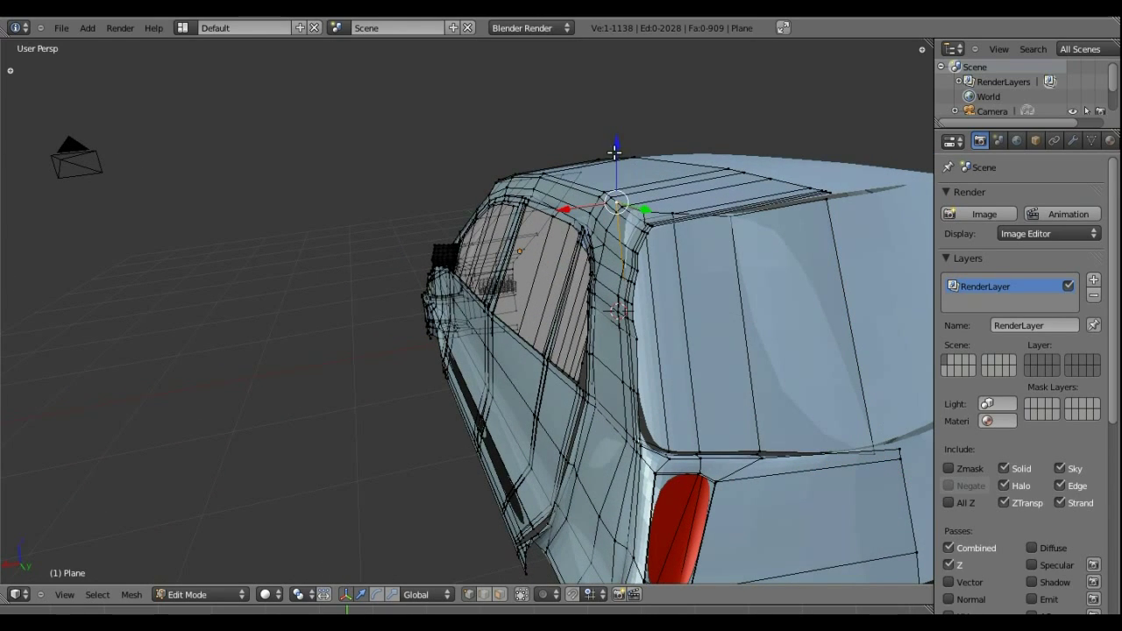
{"action": "right_click", "coordinate": [644, 213], "text": "shift"}
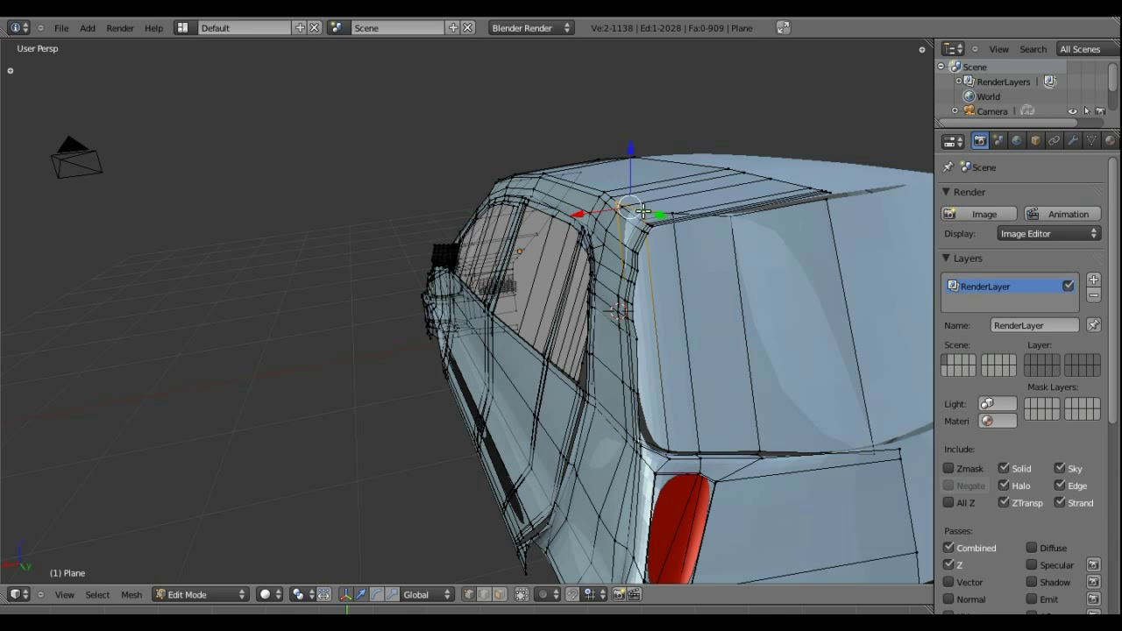
{"action": "right_click", "coordinate": [674, 216], "text": "shift"}
{"action": "left_click_drag", "start_coordinate": [644, 152], "coordinate": [645, 167]}
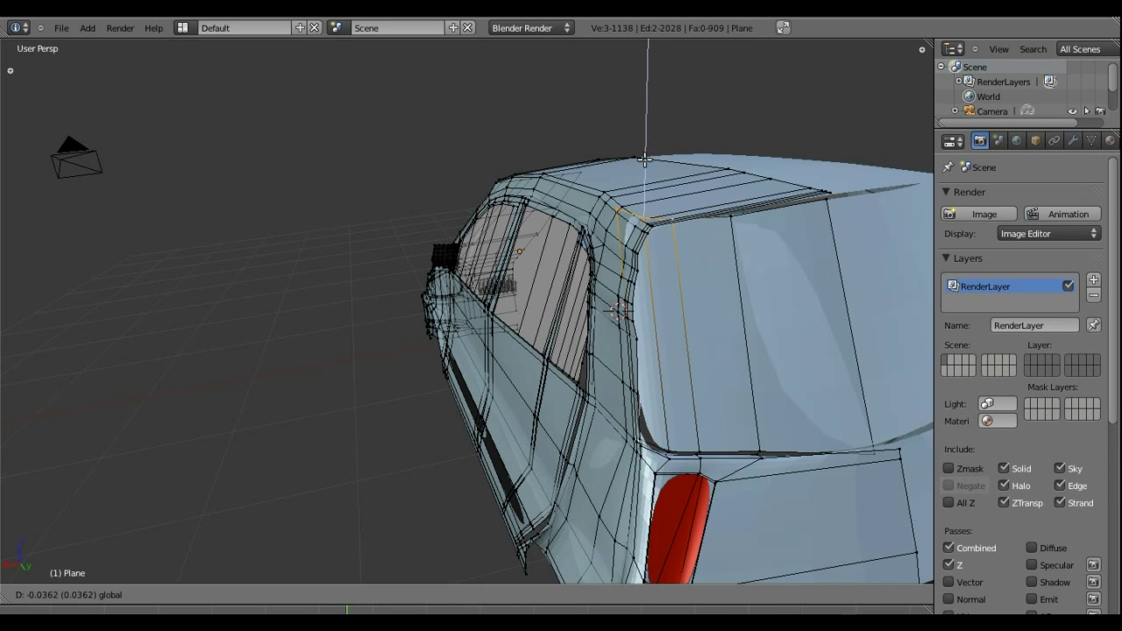
{"action": "left_click", "coordinate": [645, 167]}
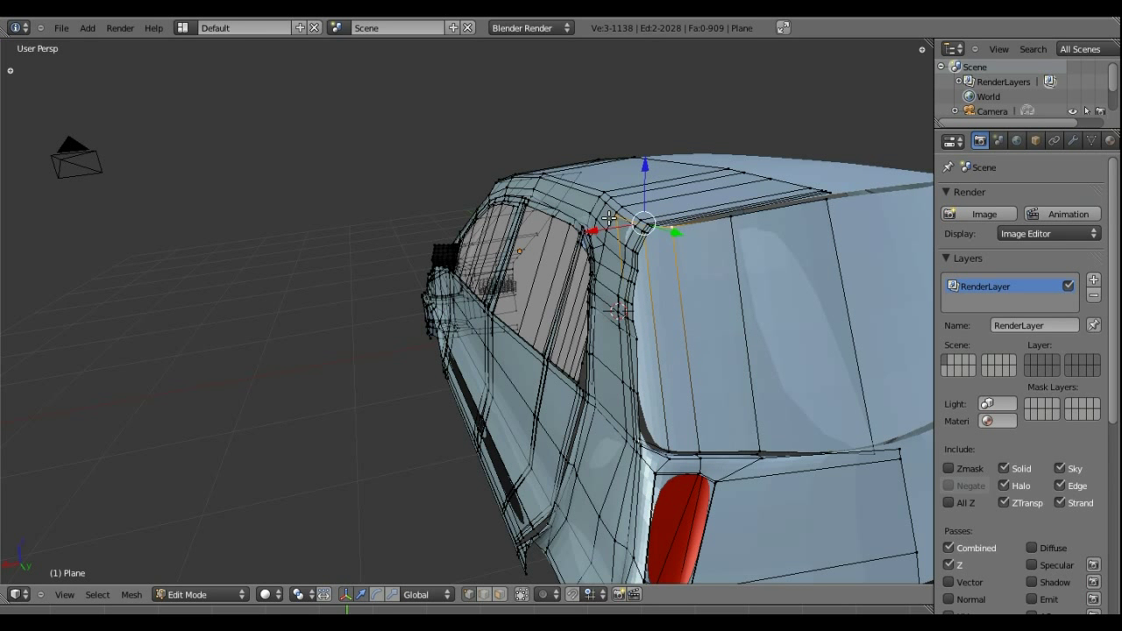
- Reposition two edges at the rear roof corner, one after the other
{"action": "right_click", "coordinate": [614, 213]}
{"action": "right_click", "coordinate": [638, 227], "text": "shift"}
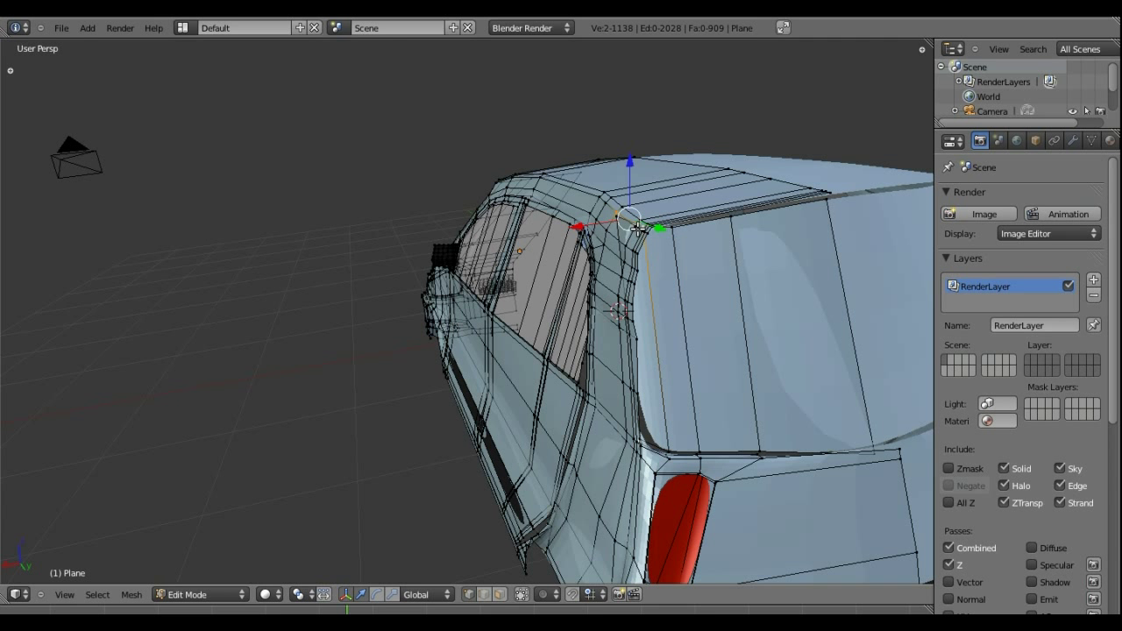
{"action": "key", "text": "g"}
{"action": "left_click", "coordinate": [645, 252]}
{"action": "key", "text": "a"}
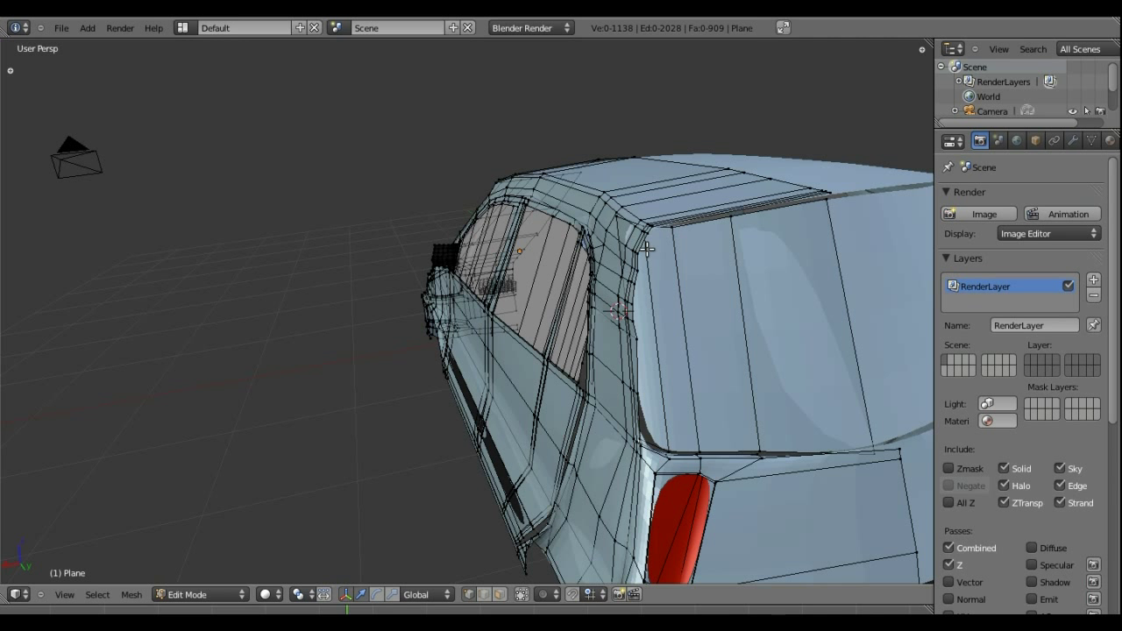
{"action": "right_click", "coordinate": [645, 228]}
{"action": "right_click", "coordinate": [617, 215], "text": "shift"}
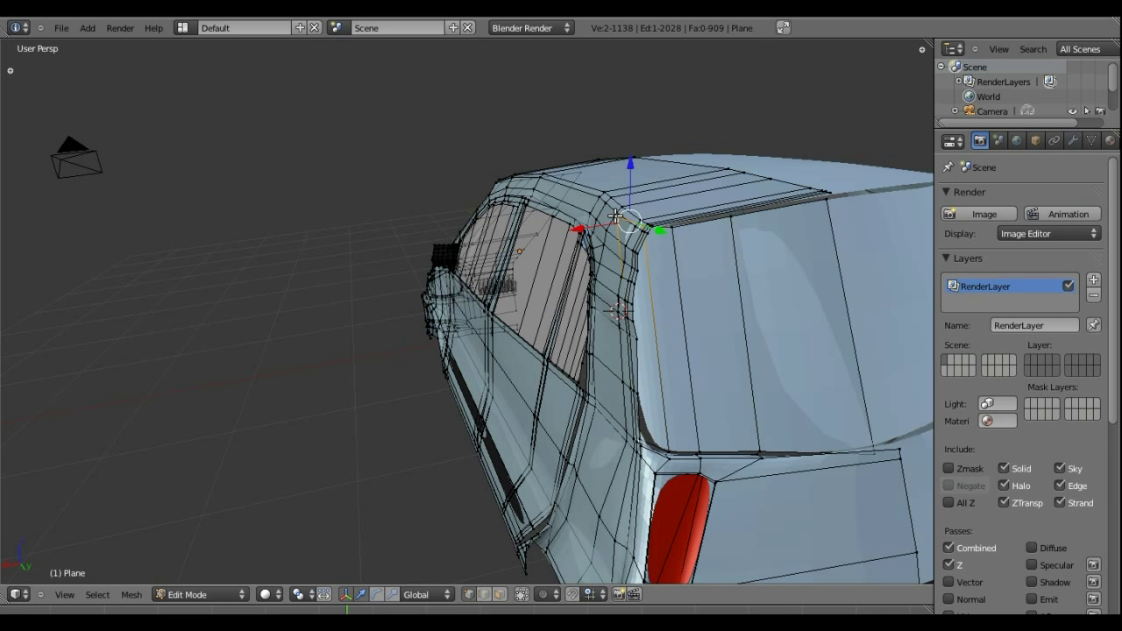
{"action": "key", "text": "g"}
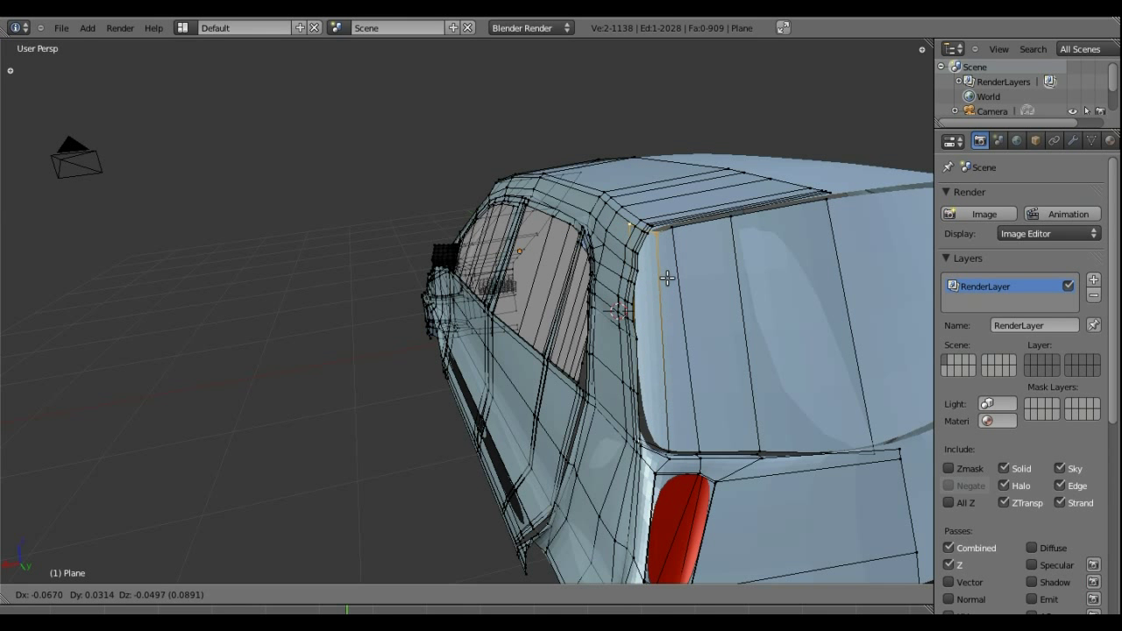
{"action": "left_click", "coordinate": [664, 273]}
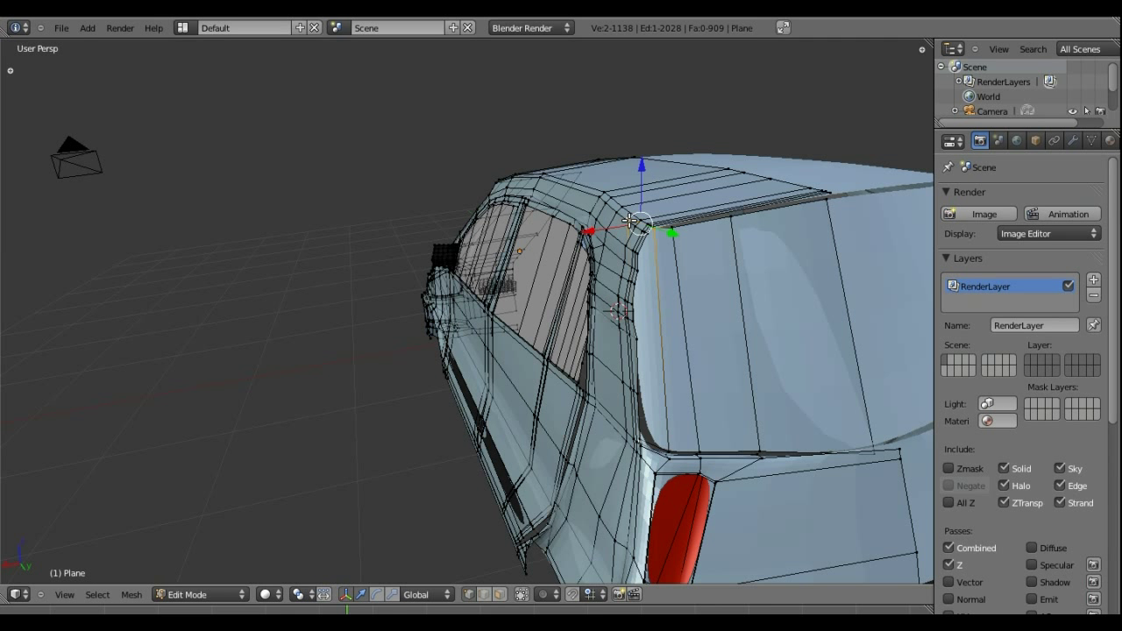
- Slide one roof-corner vertex along X, then Y, then X again
{"action": "right_click", "coordinate": [629, 220]}
{"action": "key", "text": "g"}
{"action": "key", "text": "x"}
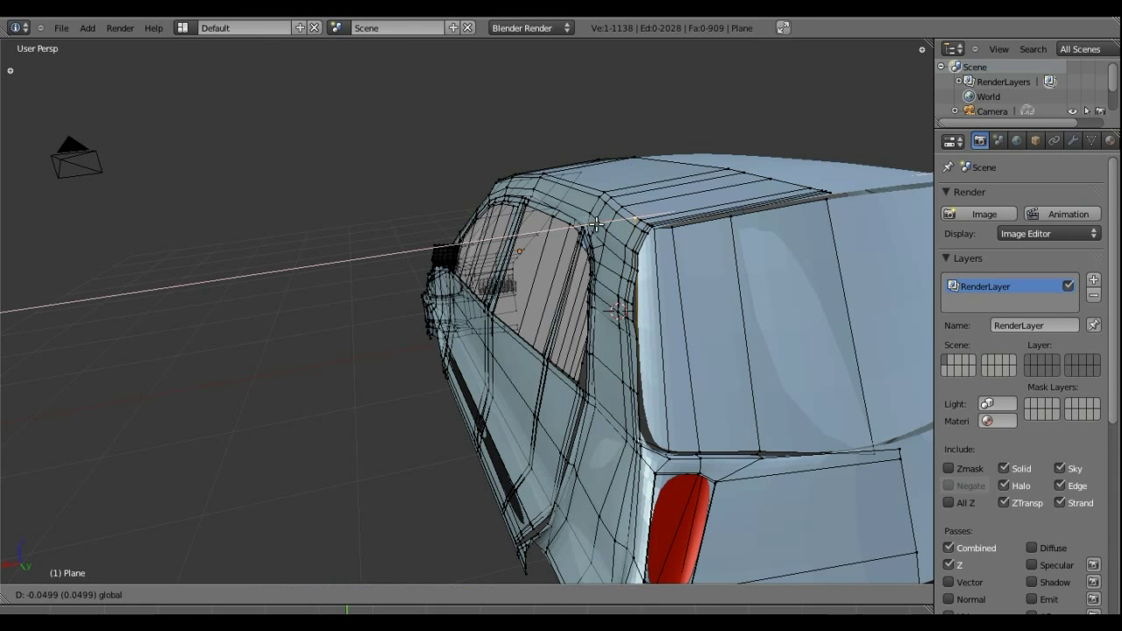
{"action": "left_click", "coordinate": [588, 227]}
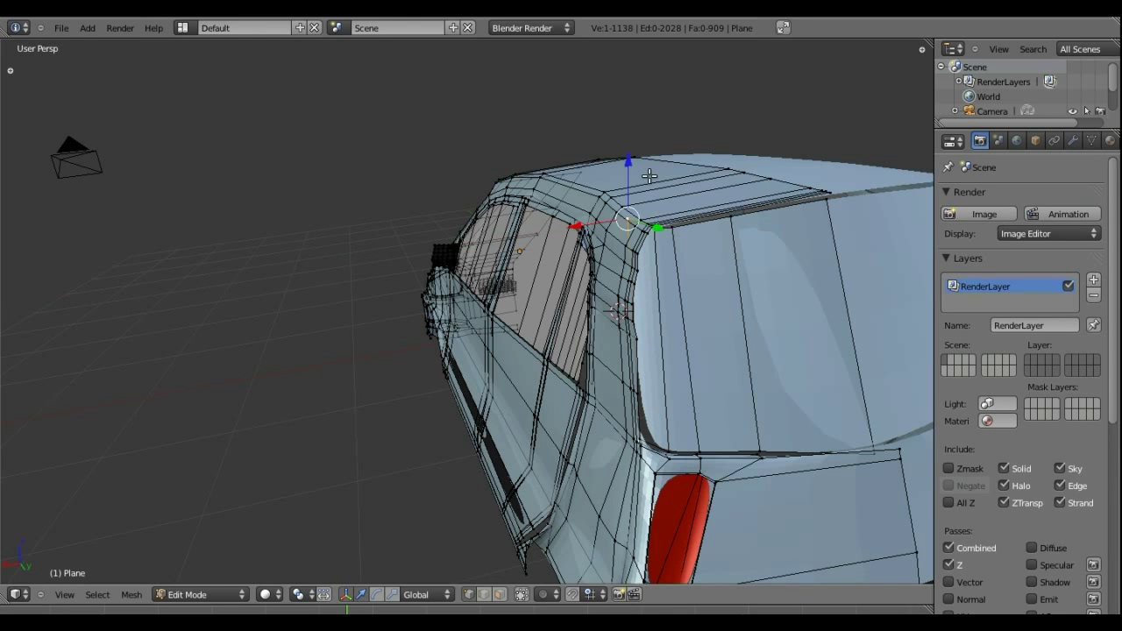
{"action": "middle_click_drag", "start_coordinate": [588, 227], "coordinate": [634, 280]}
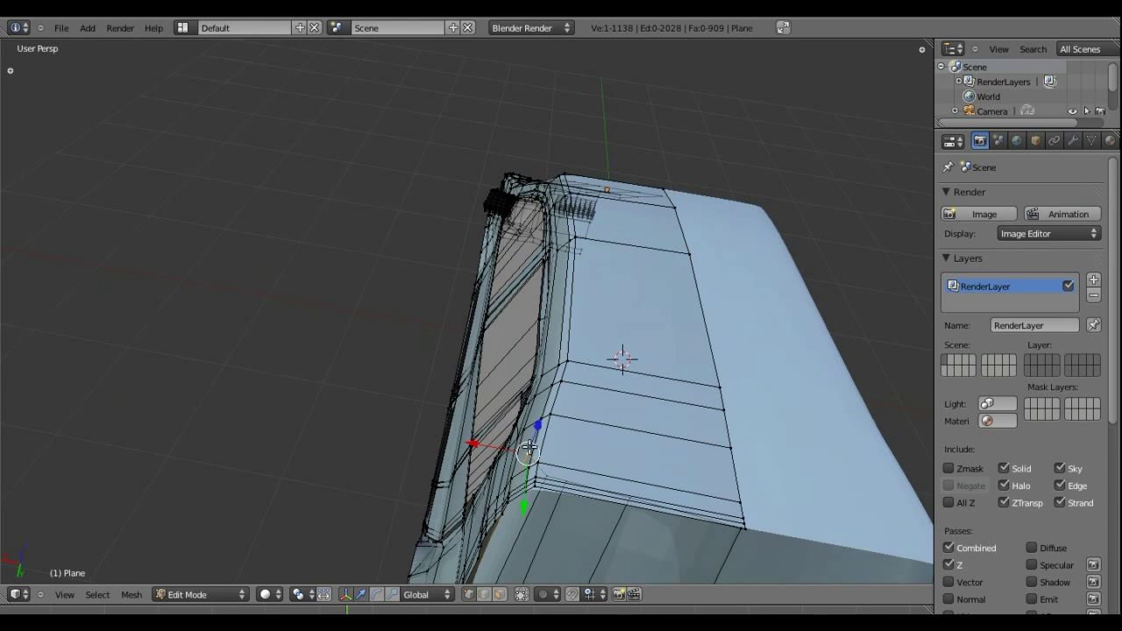
{"action": "key", "text": "g"}
{"action": "key", "text": "y"}
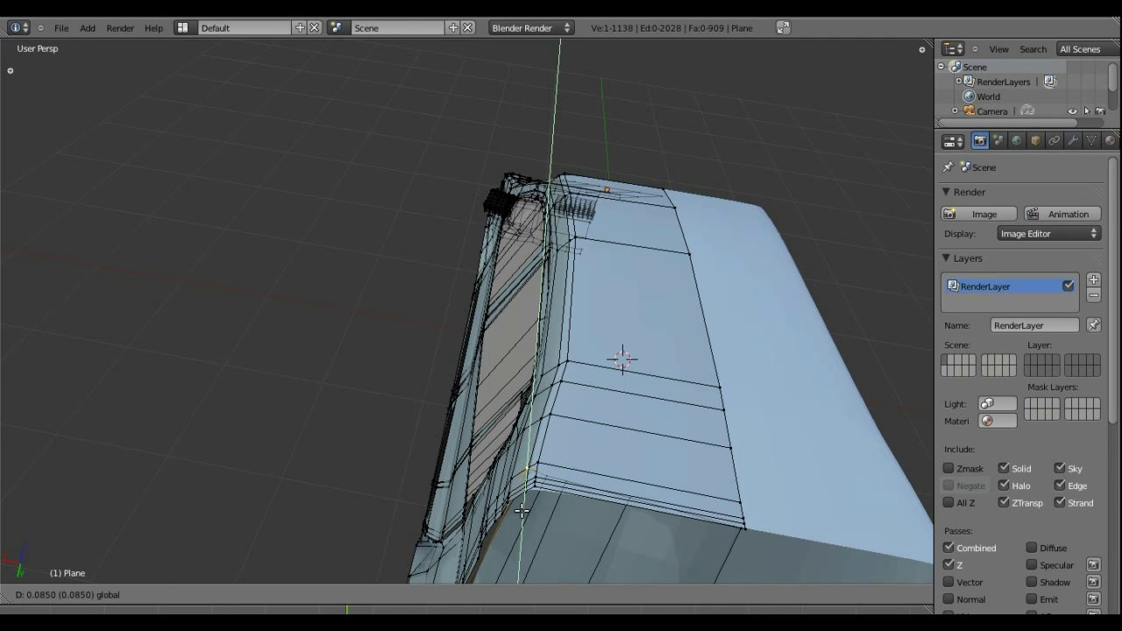
{"action": "left_click", "coordinate": [522, 510]}
{"action": "left_click_drag", "start_coordinate": [479, 460], "coordinate": [472, 460]}
{"action": "left_click", "coordinate": [471, 459]}
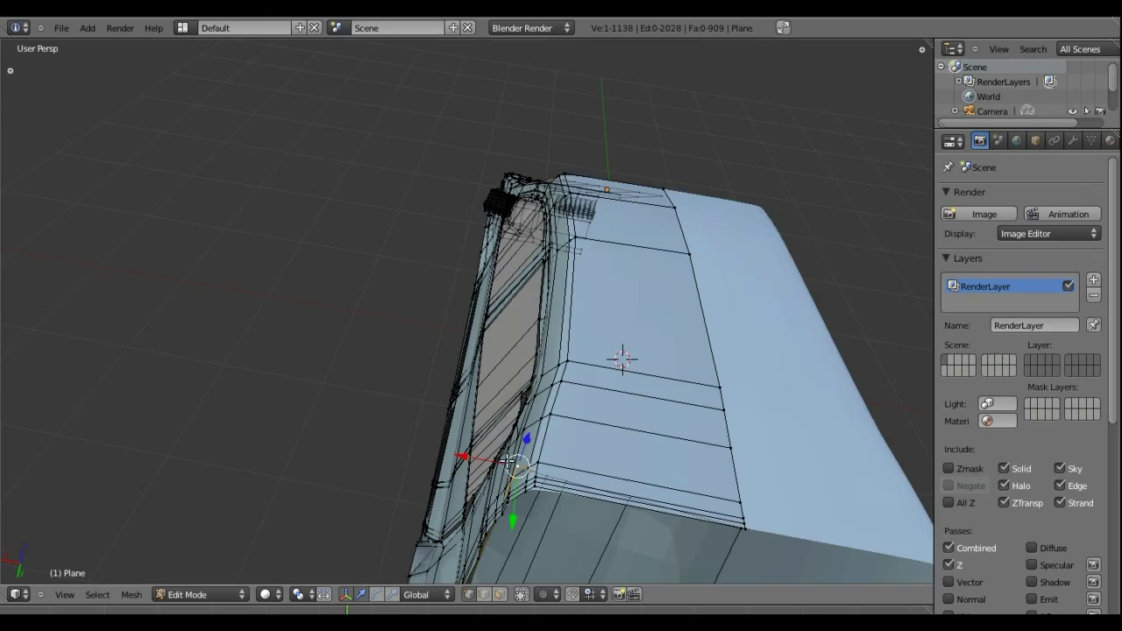
{"action": "mouse_move", "coordinate": [509, 460]}
{"action": "middle_mouse_down"}
{"action": "mouse_move", "coordinate": [512, 357]}
{"action": "mouse_move", "coordinate": [546, 345]}
{"action": "mouse_move", "coordinate": [526, 334]}
{"action": "mouse_move", "coordinate": [549, 332]}
{"action": "middle_mouse_up"}
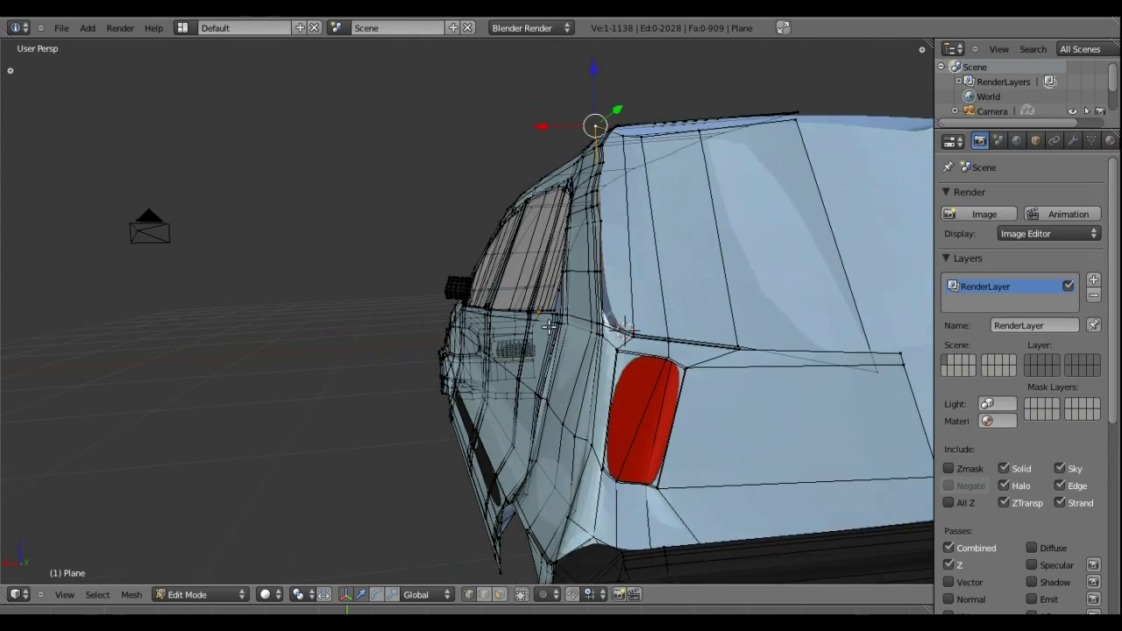
- Add a new edge loop down the car's rear pillar
{"action": "key", "text": "ctrl+r"}
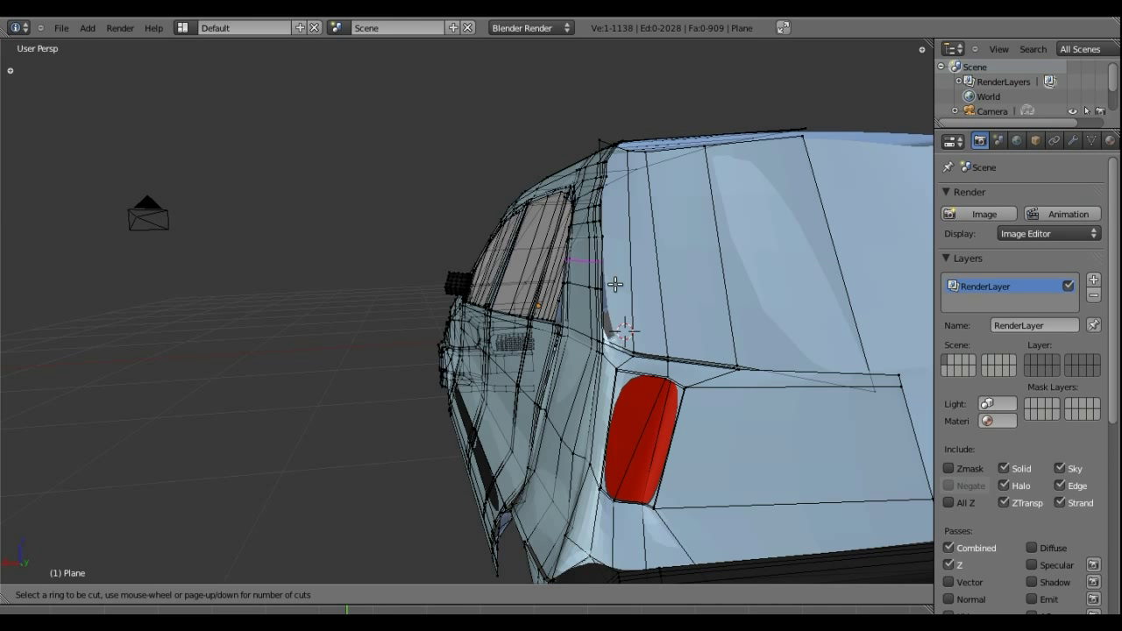
{"action": "left_click", "coordinate": [624, 338]}
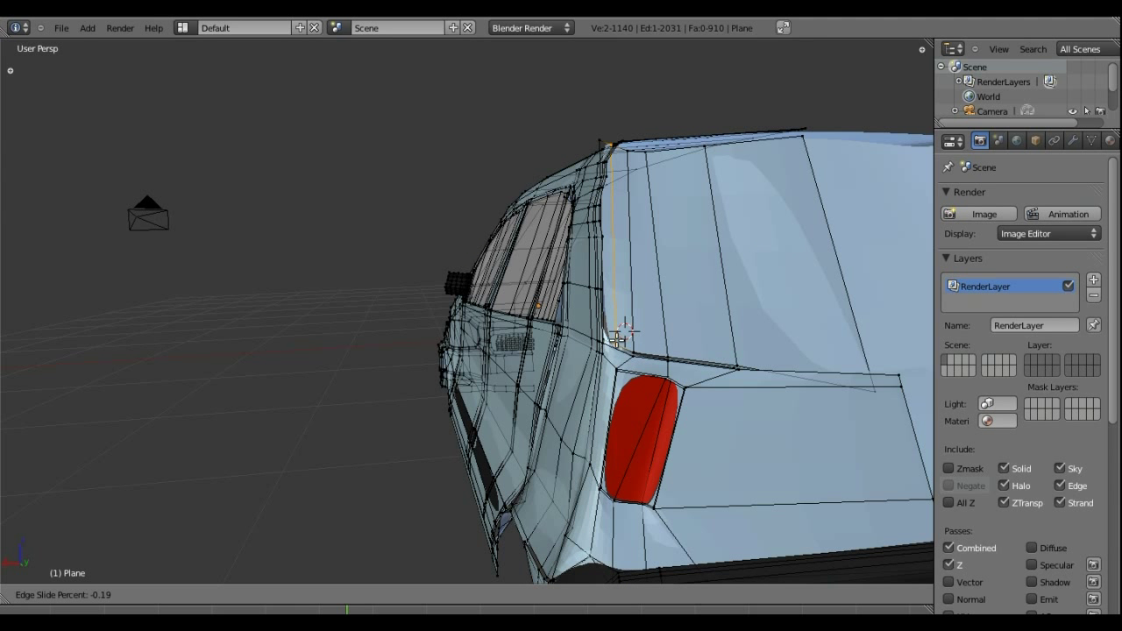
{"action": "left_click", "coordinate": [607, 337]}
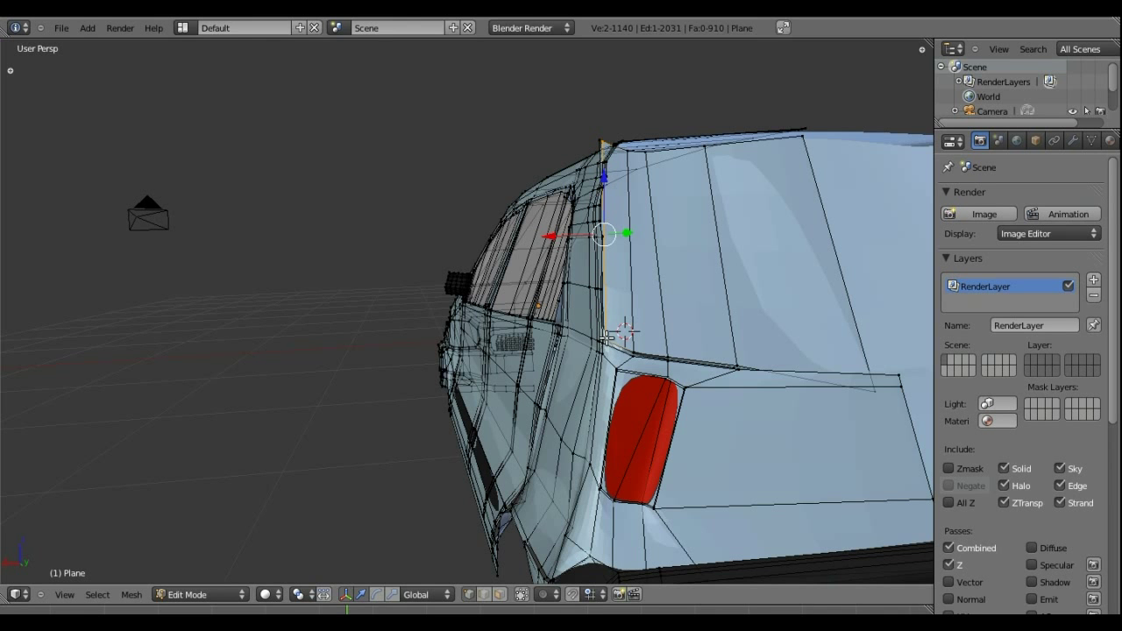
{"action": "mouse_move", "coordinate": [775, 299]}
{"action": "middle_mouse_down"}
{"action": "mouse_move", "coordinate": [680, 325]}
{"action": "mouse_move", "coordinate": [759, 328]}
{"action": "middle_mouse_up"}
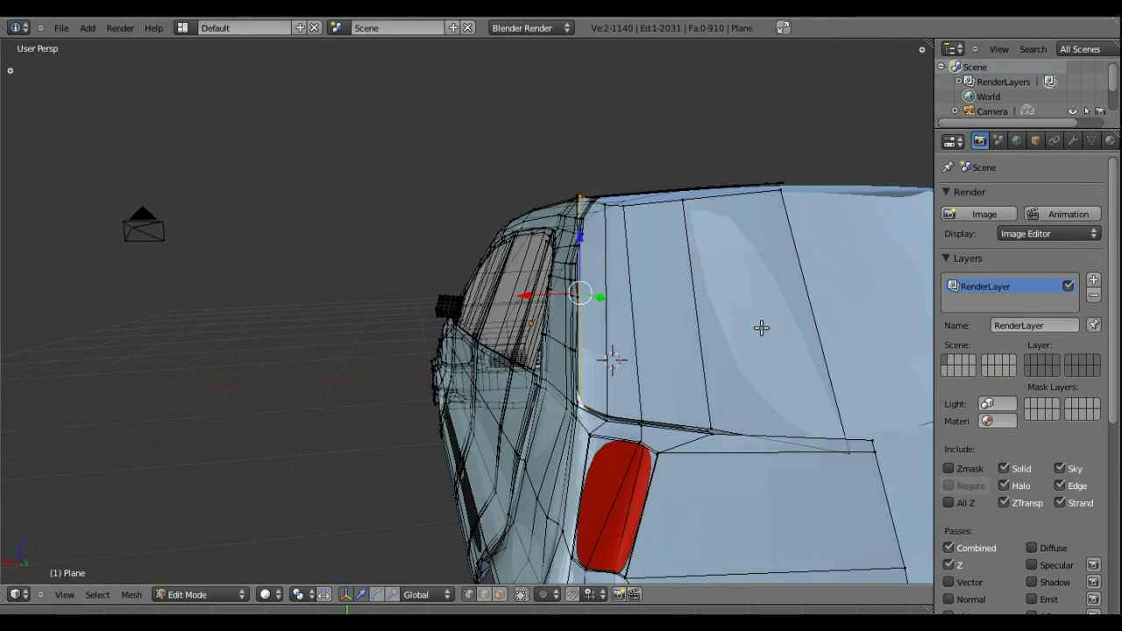
- Lower the two top roof-corner vertices along the Z axis
{"action": "right_click", "coordinate": [580, 198]}
{"action": "scroll", "coordinate": [575, 196], "scroll_direction": "up", "scroll_amount": 5}
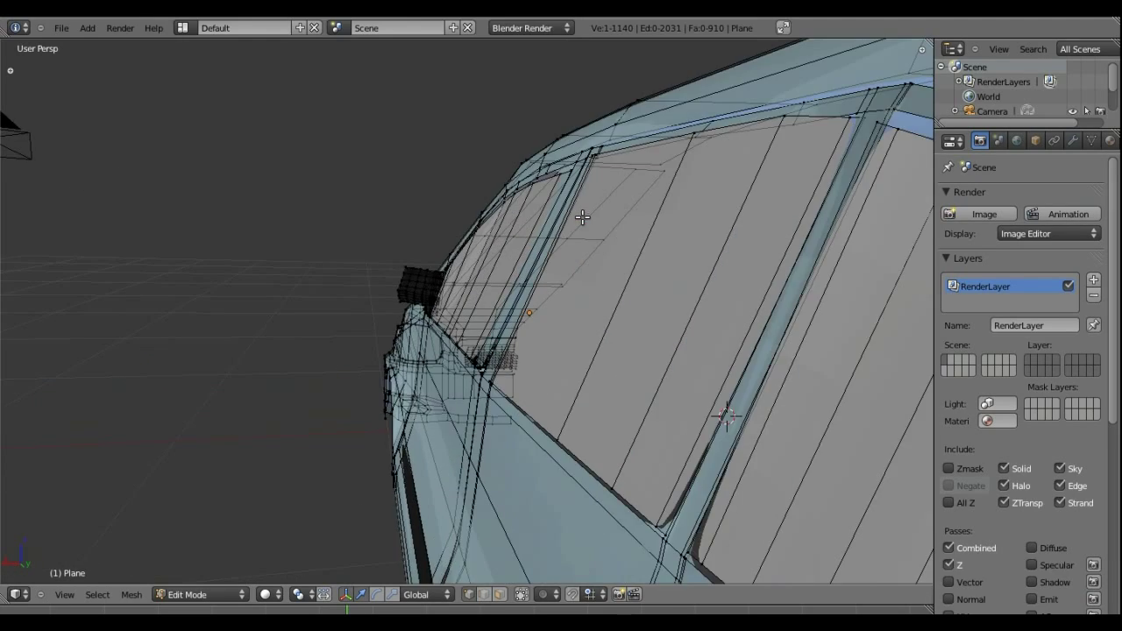
{"action": "mouse_move", "coordinate": [701, 183]}
{"action": "middle_mouse_down"}
{"action": "mouse_move", "coordinate": [567, 230]}
{"action": "mouse_move", "coordinate": [574, 210]}
{"action": "mouse_move", "coordinate": [580, 217]}
{"action": "middle_mouse_up"}
{"action": "right_click", "coordinate": [558, 171], "text": "shift"}
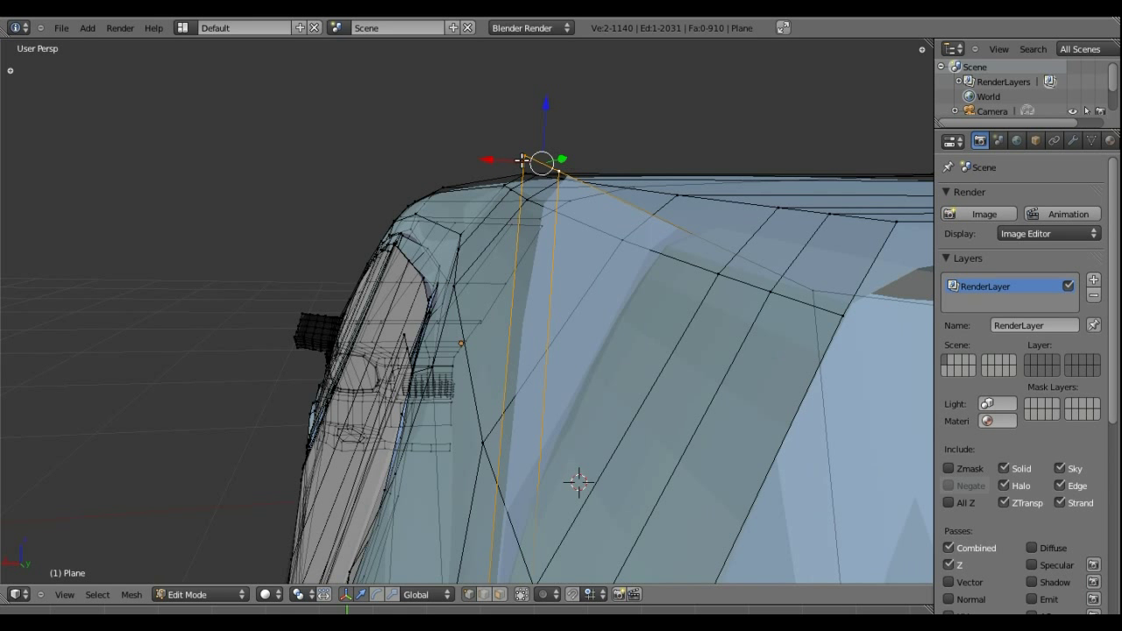
{"action": "mouse_move", "coordinate": [547, 117]}
{"action": "left_mouse_down"}
{"action": "mouse_move", "coordinate": [561, 187]}
{"action": "mouse_move", "coordinate": [514, 213]}
{"action": "mouse_move", "coordinate": [614, 233]}
{"action": "mouse_move", "coordinate": [666, 201]}
{"action": "mouse_move", "coordinate": [671, 237]}
{"action": "mouse_move", "coordinate": [666, 226]}
{"action": "left_mouse_up"}
{"action": "mouse_move", "coordinate": [667, 227]}
{"action": "middle_mouse_down"}
{"action": "mouse_move", "coordinate": [673, 260]}
{"action": "mouse_move", "coordinate": [652, 226]}
{"action": "mouse_move", "coordinate": [661, 231]}
{"action": "mouse_move", "coordinate": [598, 267]}
{"action": "mouse_move", "coordinate": [666, 289]}
{"action": "middle_mouse_up"}
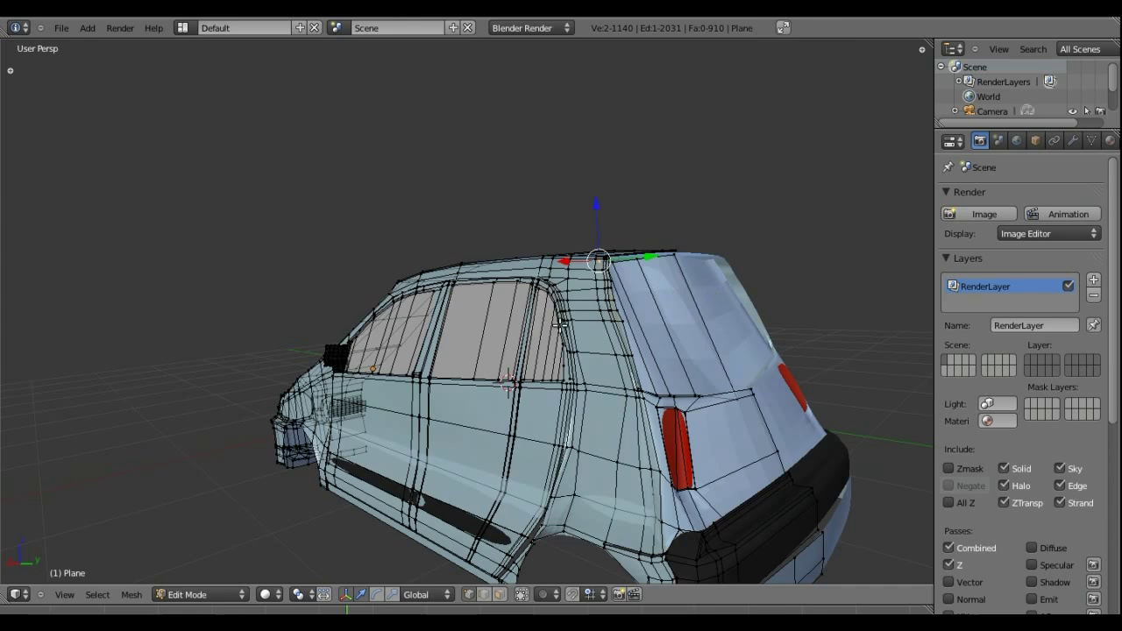
- Toggle to Object Mode and back into Edit Mode, framing the rear roof
{"action": "key", "text": "Tab"}
{"action": "mouse_move", "coordinate": [560, 323]}
{"action": "middle_mouse_down"}
{"action": "mouse_move", "coordinate": [675, 326]}
{"action": "mouse_move", "coordinate": [552, 293]}
{"action": "mouse_move", "coordinate": [535, 251]}
{"action": "mouse_move", "coordinate": [566, 255]}
{"action": "mouse_move", "coordinate": [546, 269]}
{"action": "mouse_move", "coordinate": [714, 220]}
{"action": "mouse_move", "coordinate": [480, 286]}
{"action": "mouse_move", "coordinate": [465, 233]}
{"action": "middle_mouse_up"}
{"action": "key", "text": "Tab"}
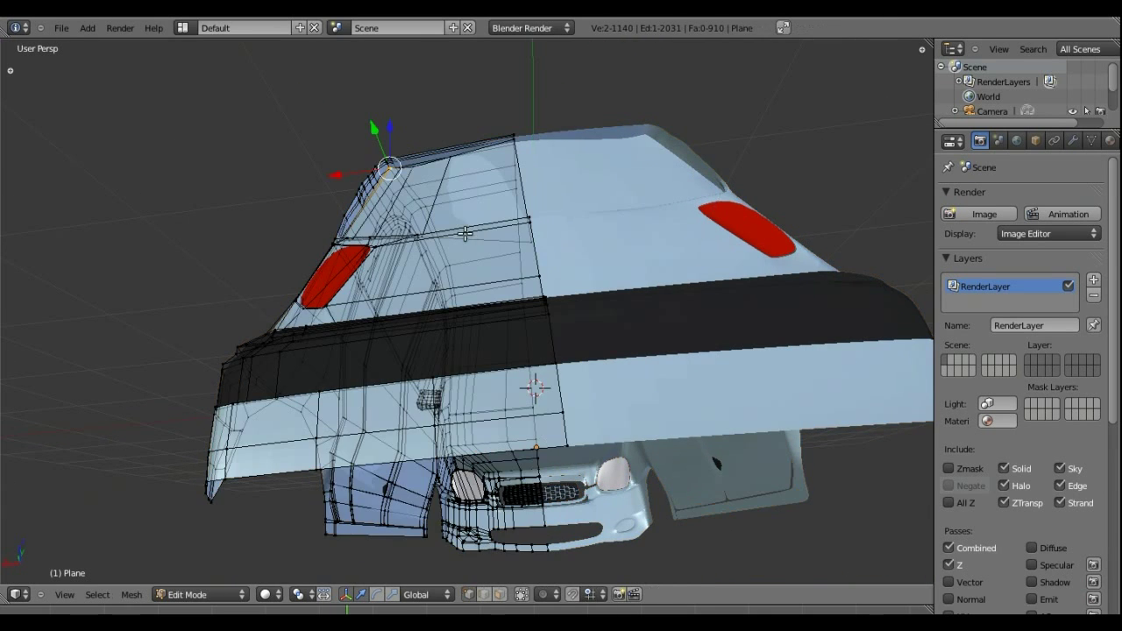
{"action": "scroll", "coordinate": [466, 193], "scroll_direction": "up", "scroll_amount": 3}
{"action": "middle_click_drag", "start_coordinate": [459, 150], "coordinate": [477, 203]}
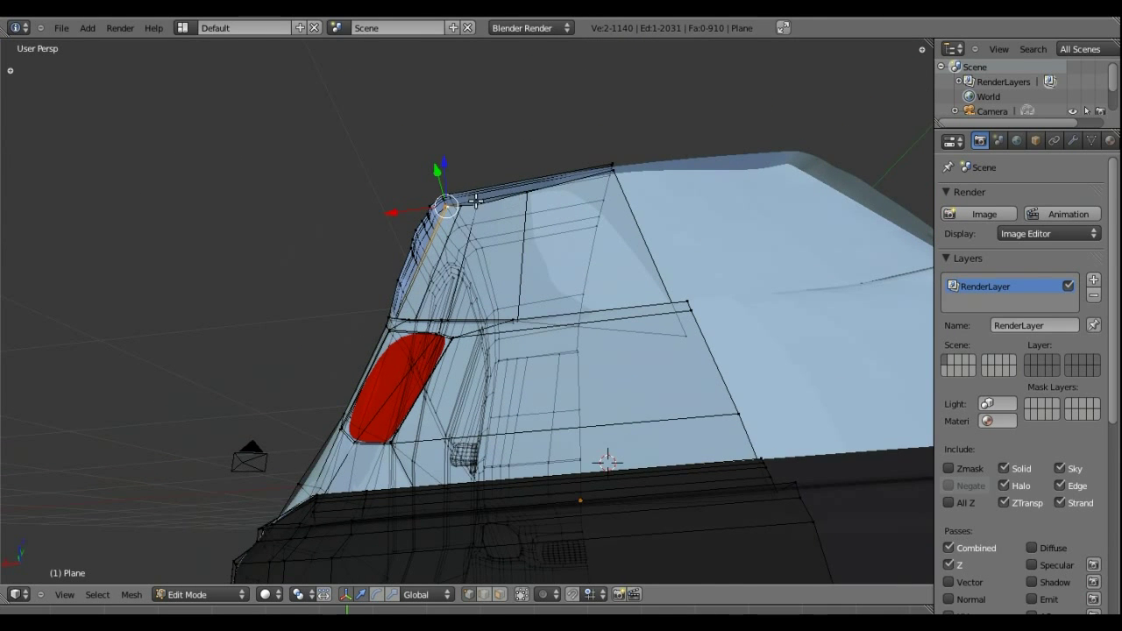
- Raise two adjacent rear roof vertices slightly along the Z axis
{"action": "right_click", "coordinate": [475, 205]}
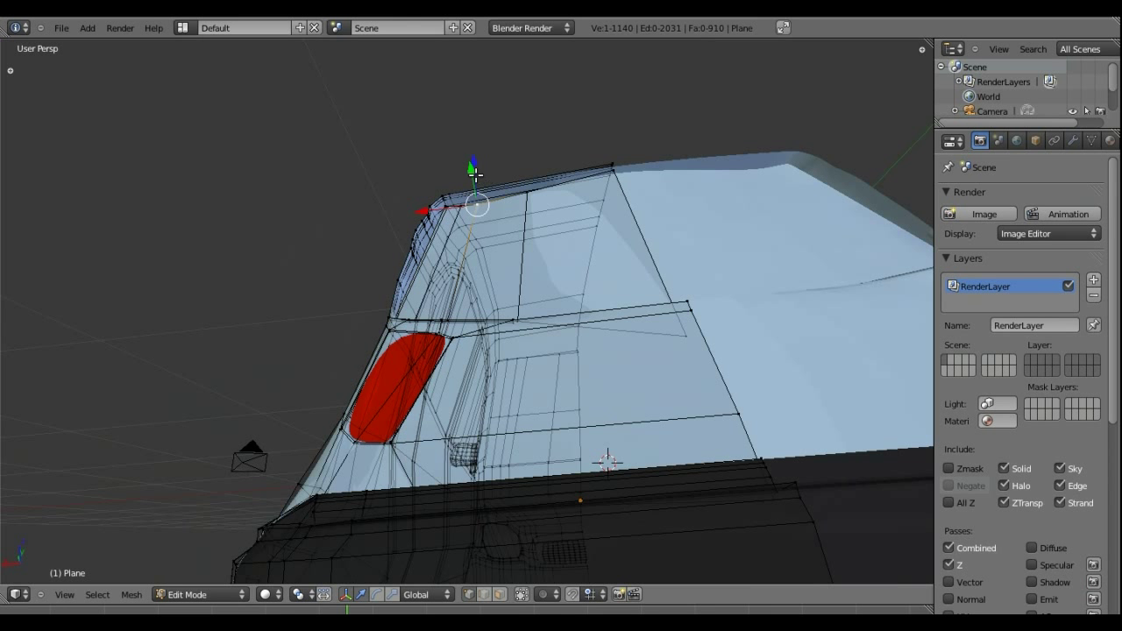
{"action": "key", "text": "g"}
{"action": "key", "text": "z"}
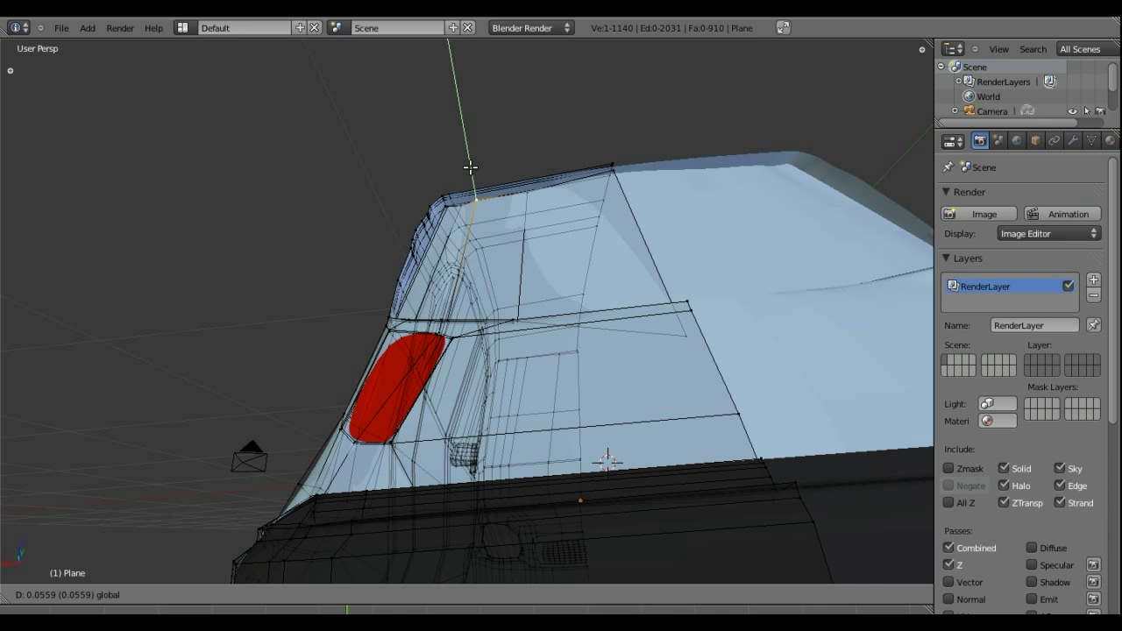
{"action": "left_click", "coordinate": [470, 166]}
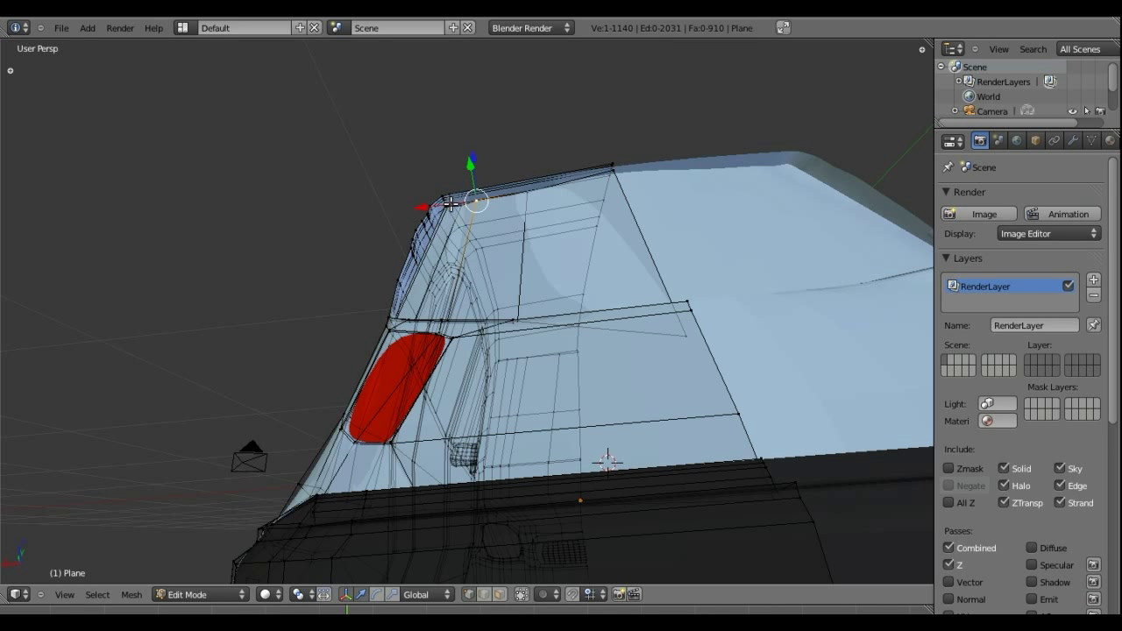
{"action": "right_click", "coordinate": [457, 205]}
{"action": "key", "text": "g"}
{"action": "key", "text": "z"}
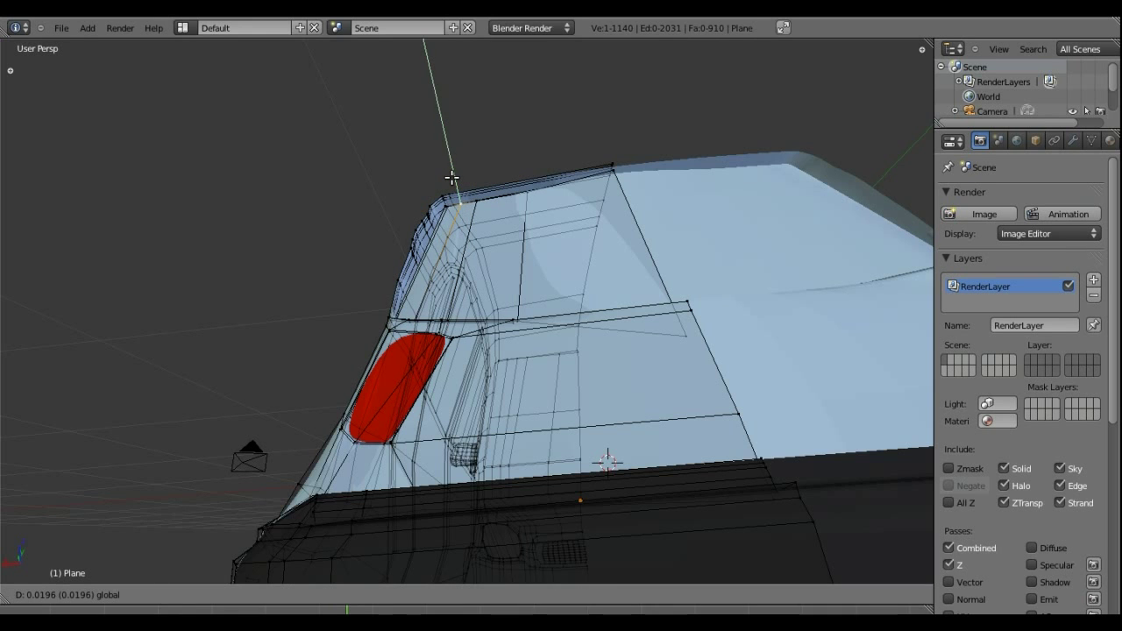
{"action": "left_click", "coordinate": [452, 174]}
- Nudge three upper rear edge vertices 0.0278 units along Y, then return to Object Mode
{"action": "middle_click_drag", "start_coordinate": [576, 256], "coordinate": [574, 204]}
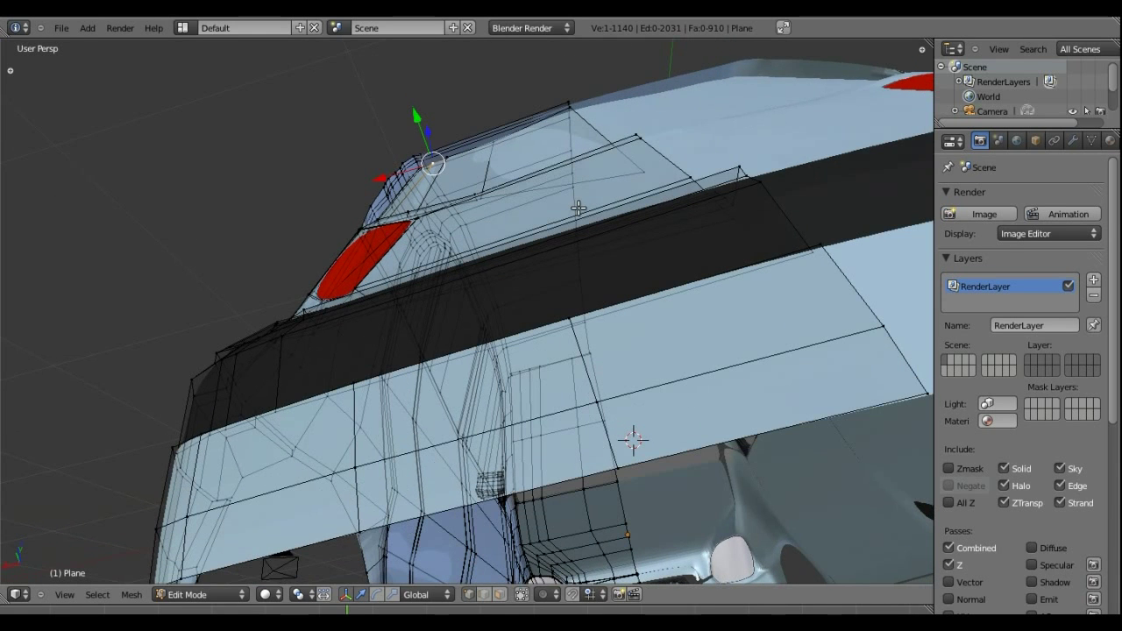
{"action": "right_click", "coordinate": [495, 141], "text": "shift"}
{"action": "right_click", "coordinate": [428, 162], "text": "shift"}
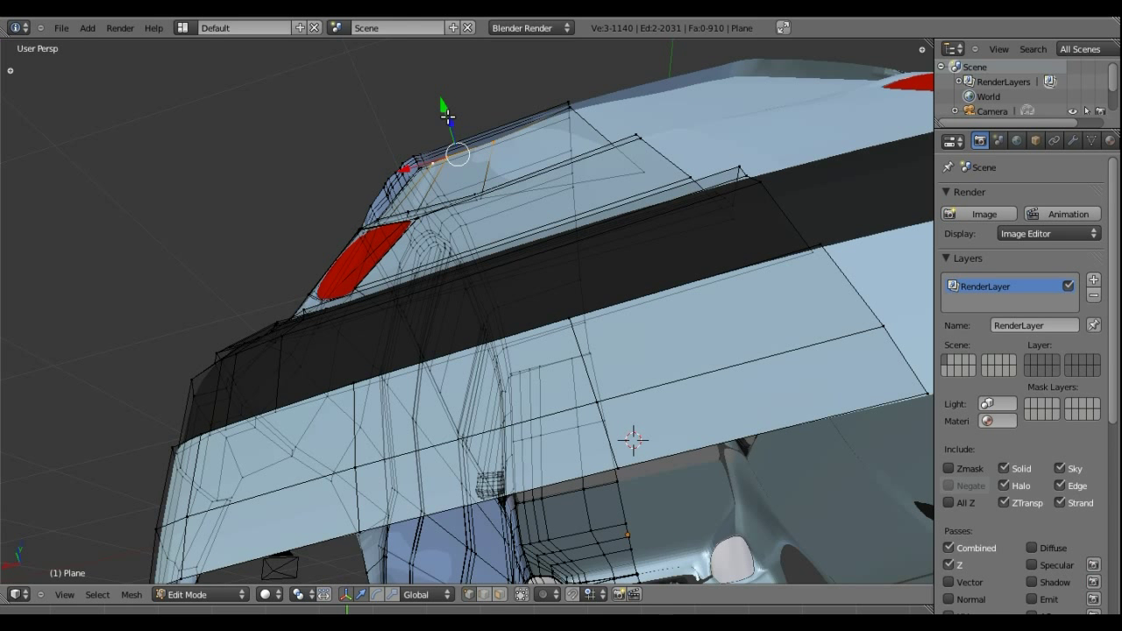
{"action": "left_click_drag", "start_coordinate": [442, 111], "coordinate": [443, 107]}
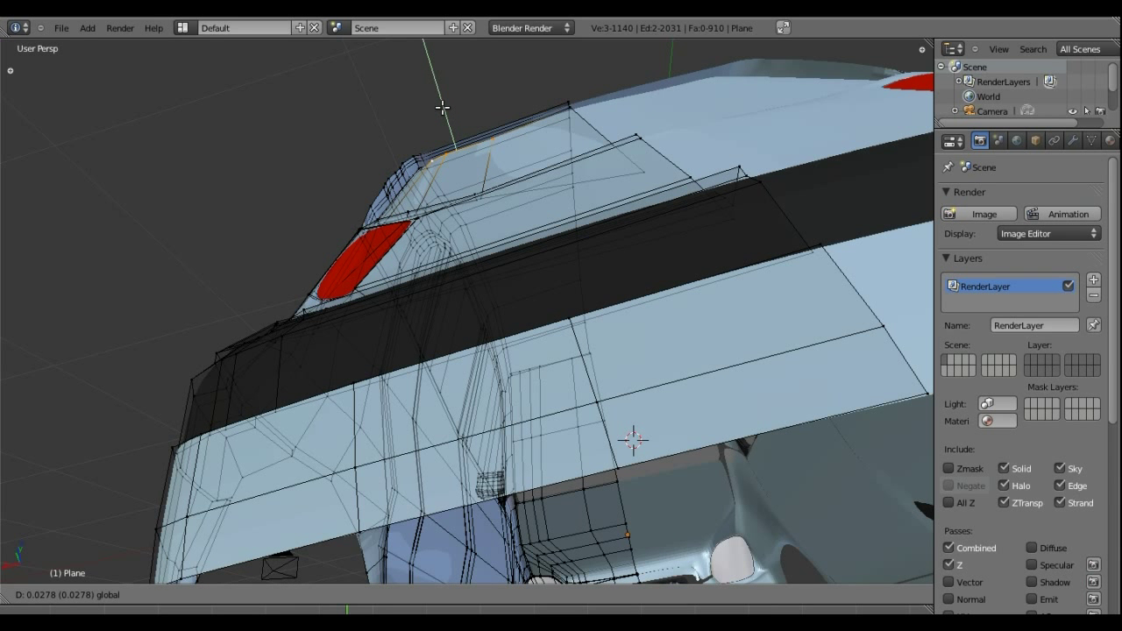
{"action": "left_click", "coordinate": [442, 107]}
{"action": "mouse_move", "coordinate": [443, 107]}
{"action": "middle_mouse_down"}
{"action": "mouse_move", "coordinate": [514, 105]}
{"action": "mouse_move", "coordinate": [524, 192]}
{"action": "mouse_move", "coordinate": [571, 243]}
{"action": "mouse_move", "coordinate": [657, 228]}
{"action": "mouse_move", "coordinate": [611, 208]}
{"action": "mouse_move", "coordinate": [531, 243]}
{"action": "mouse_move", "coordinate": [553, 245]}
{"action": "middle_mouse_up"}
{"action": "scroll", "coordinate": [523, 192], "scroll_direction": "down", "scroll_amount": 4}
{"action": "key", "text": "Tab"}
{"action": "mouse_move", "coordinate": [551, 299]}
{"action": "middle_mouse_down"}
{"action": "mouse_move", "coordinate": [551, 164]}
{"action": "mouse_move", "coordinate": [528, 166]}
{"action": "mouse_move", "coordinate": [551, 265]}
{"action": "mouse_move", "coordinate": [538, 338]}
{"action": "middle_mouse_up"}
- In Edit Mode with face selection, select the four windscreen glass faces
{"action": "key", "text": "Tab"}
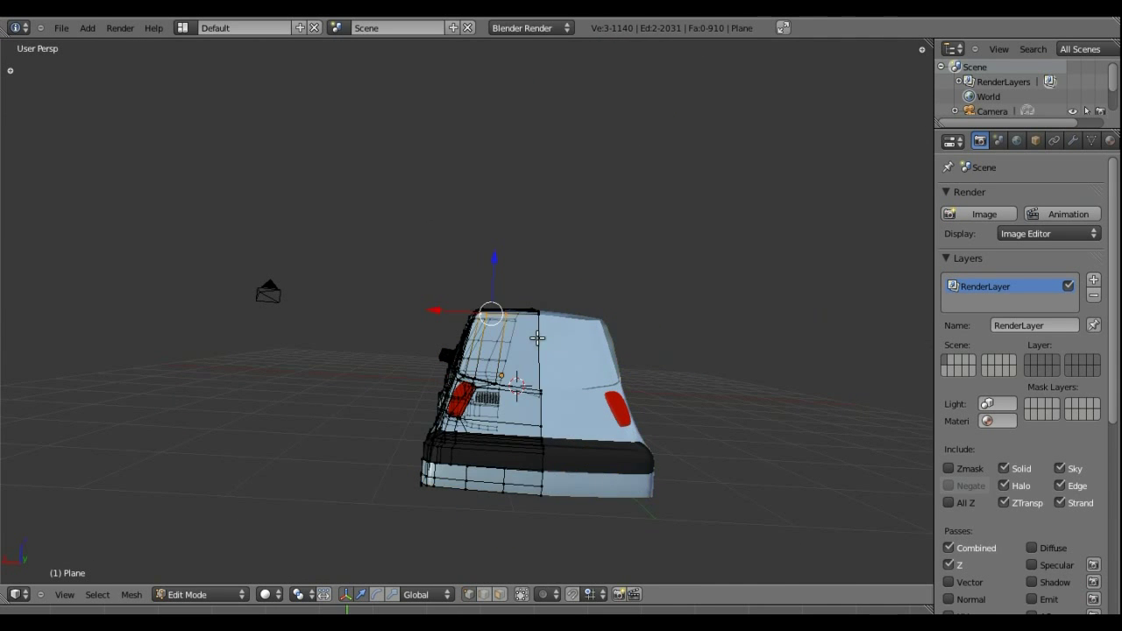
{"action": "scroll", "coordinate": [538, 338], "scroll_direction": "up", "scroll_amount": 2}
{"action": "scroll", "coordinate": [537, 342], "scroll_direction": "up", "scroll_amount": 1}
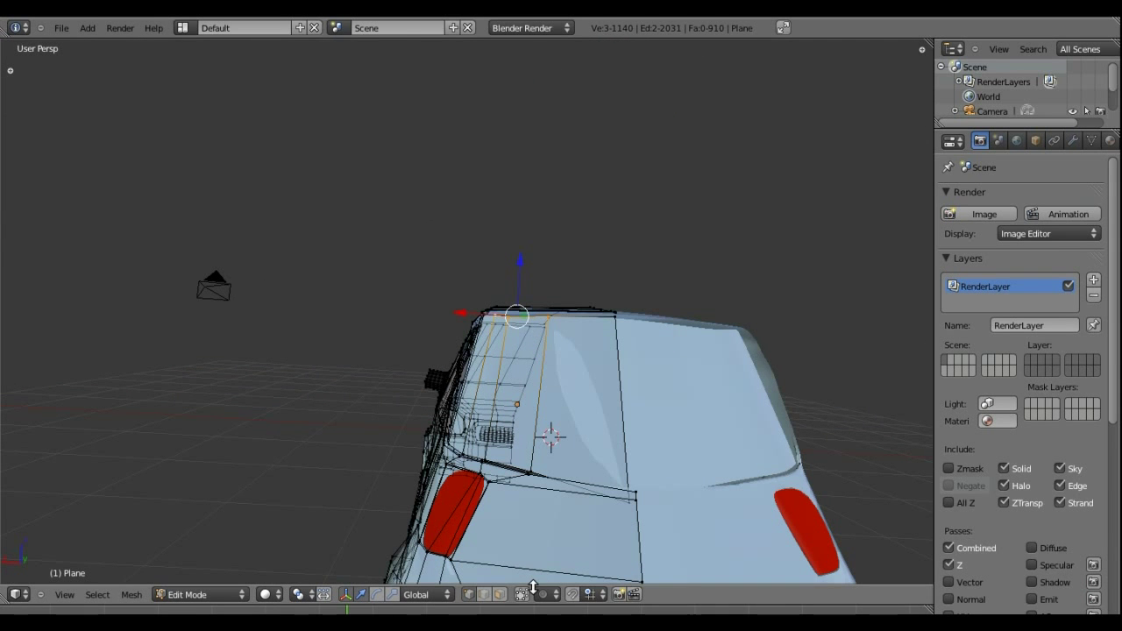
{"action": "left_click", "coordinate": [501, 596]}
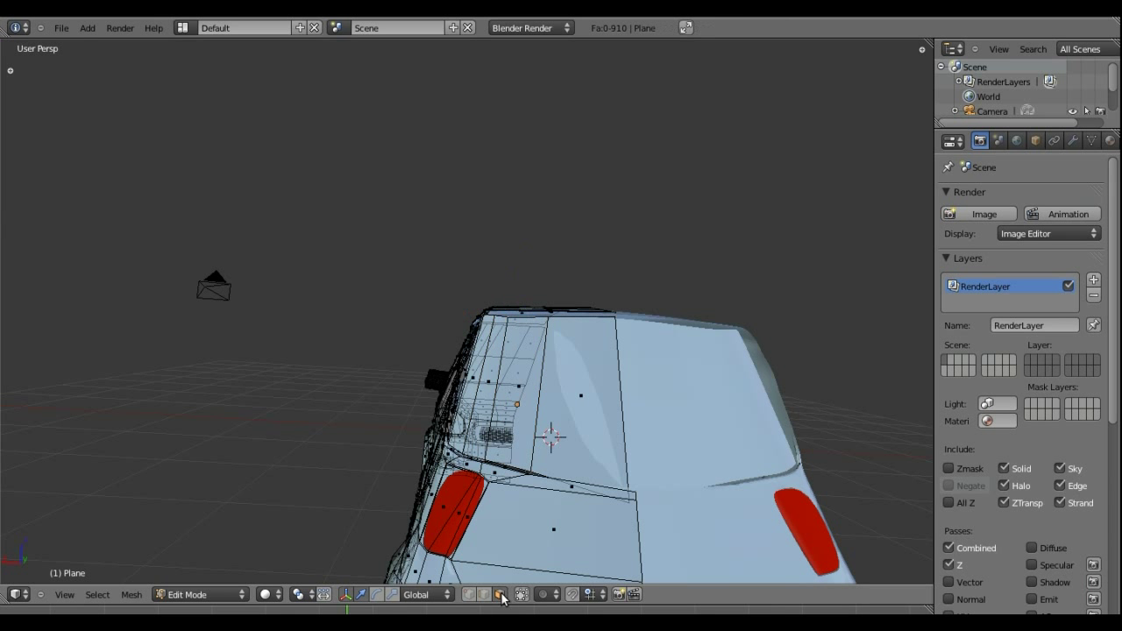
{"action": "left_click", "coordinate": [581, 397]}
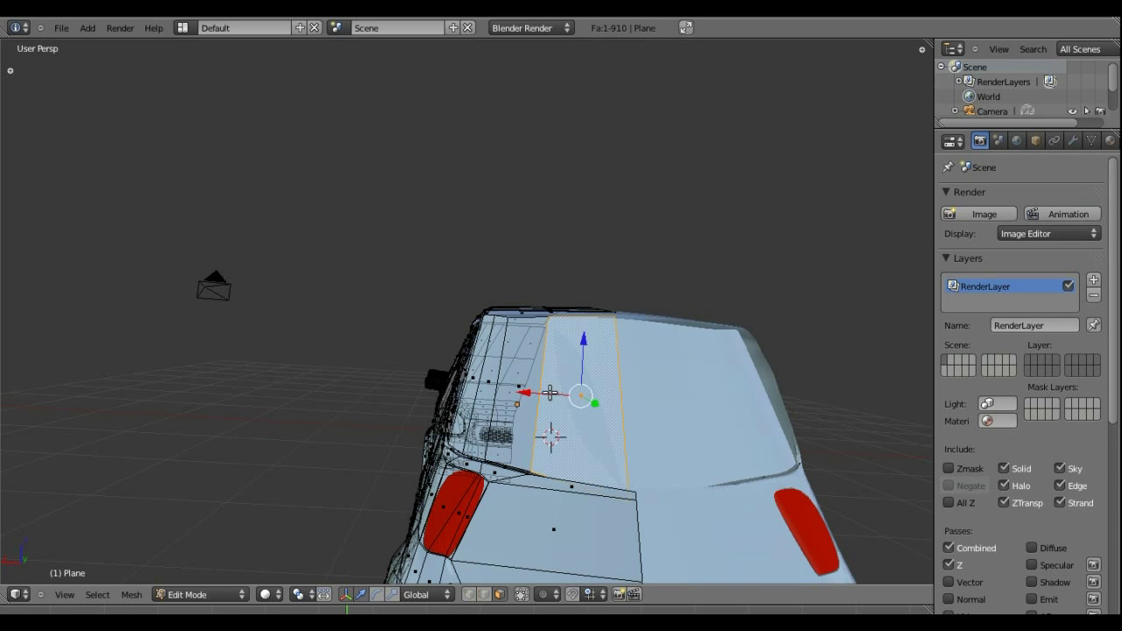
{"action": "left_click", "coordinate": [520, 389], "text": "shift"}
{"action": "left_click", "coordinate": [495, 383], "text": "shift"}
{"action": "left_click", "coordinate": [473, 375], "text": "shift"}
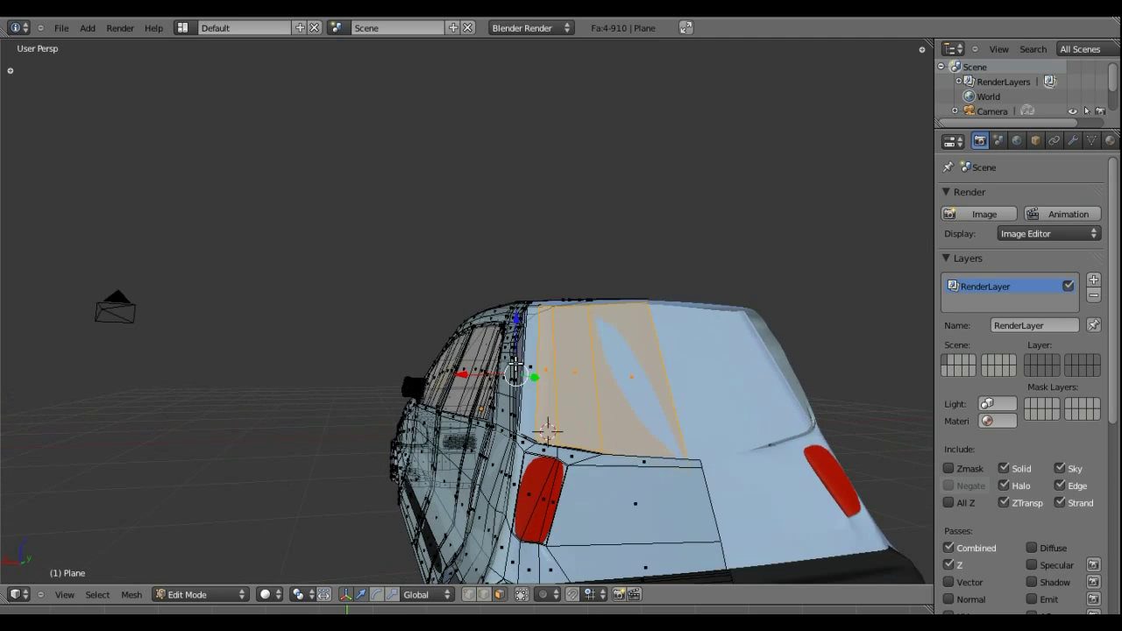
{"action": "middle_click_drag", "start_coordinate": [473, 374], "coordinate": [669, 456]}
- Add the side panel and thin strip faces, dropping a stray face and unwanted strip
{"action": "left_click", "coordinate": [660, 452], "text": "shift"}
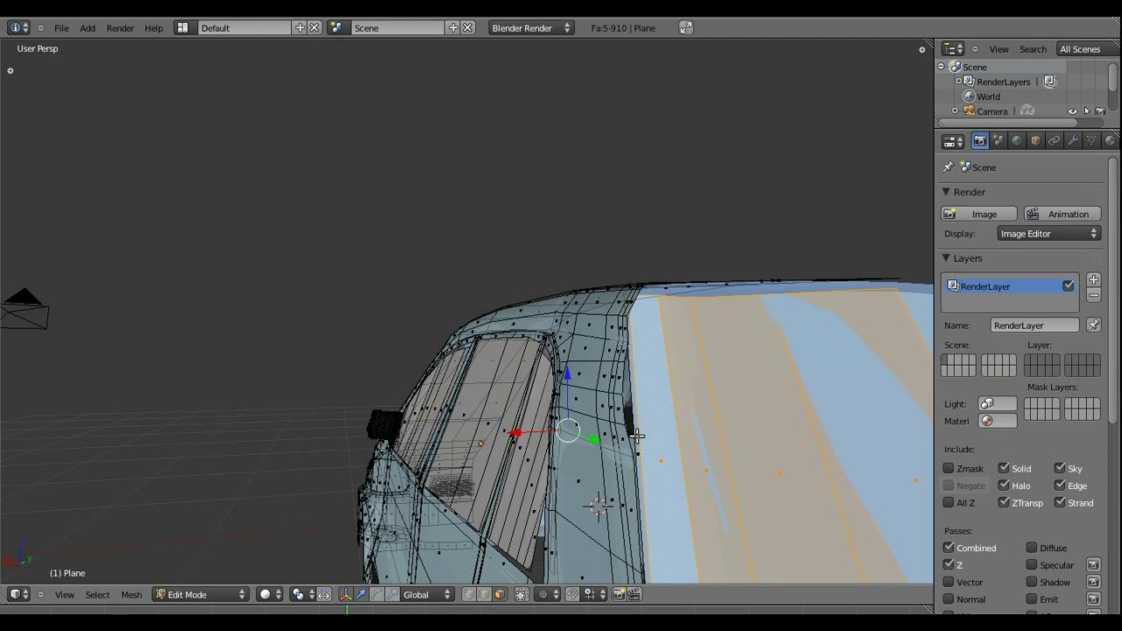
{"action": "left_click", "coordinate": [636, 436], "text": "shift"}
{"action": "left_click", "coordinate": [644, 447], "text": "shift"}
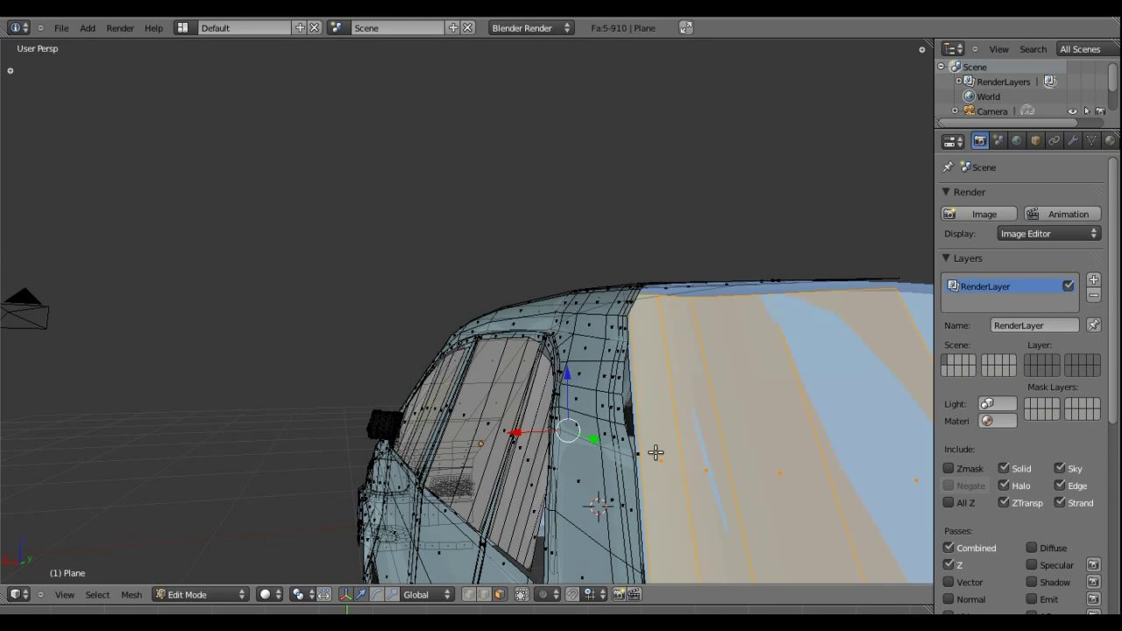
{"action": "left_click", "coordinate": [640, 452], "text": "shift"}
{"action": "middle_click_drag", "start_coordinate": [733, 420], "coordinate": [497, 167]}
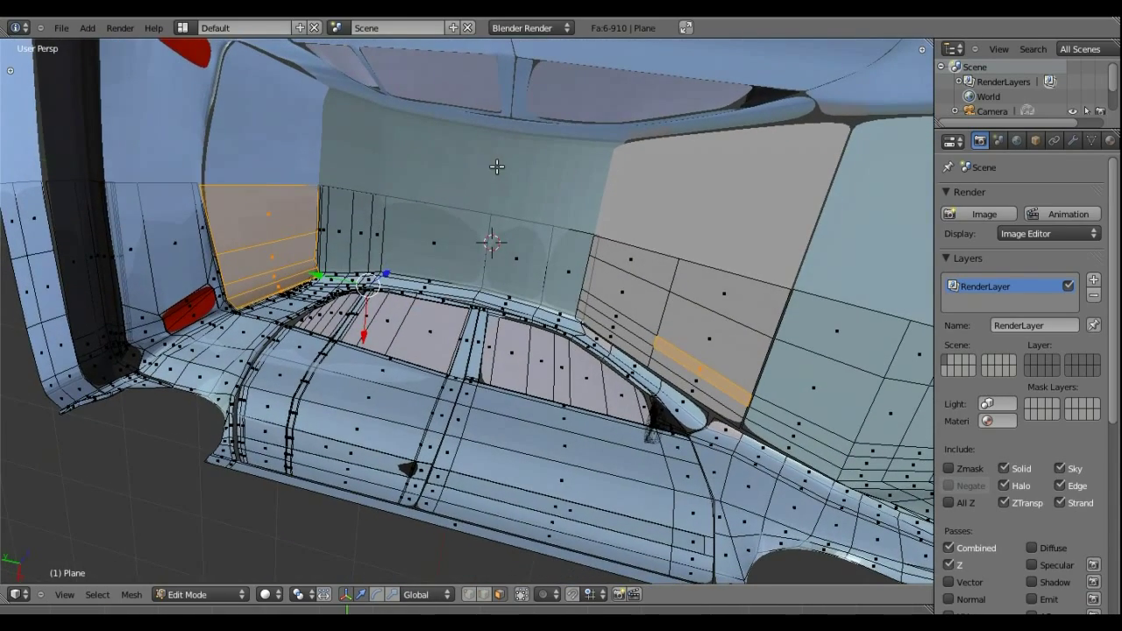
{"action": "right_click", "coordinate": [710, 375], "text": "shift"}
{"action": "mouse_move", "coordinate": [579, 216]}
{"action": "middle_mouse_down"}
{"action": "mouse_move", "coordinate": [676, 237]}
{"action": "mouse_move", "coordinate": [734, 483]}
{"action": "mouse_move", "coordinate": [628, 383]}
{"action": "mouse_move", "coordinate": [579, 295]}
{"action": "mouse_move", "coordinate": [574, 320]}
{"action": "mouse_move", "coordinate": [896, 254]}
{"action": "middle_mouse_up"}
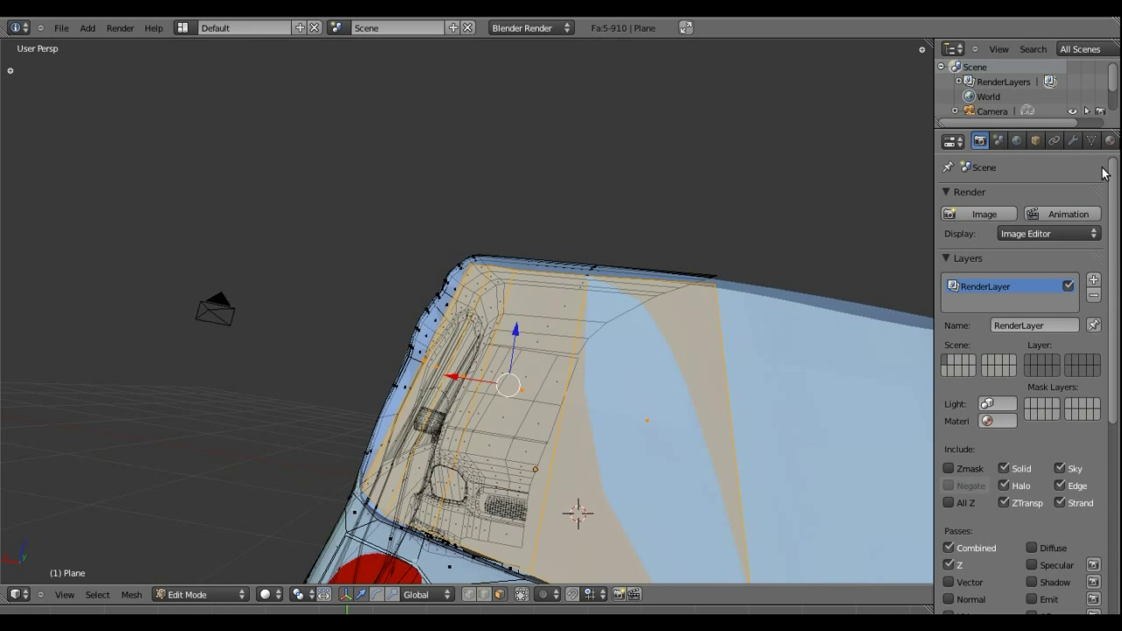
- Assign the cristal material to the selected glass faces
{"action": "left_click", "coordinate": [1109, 140]}
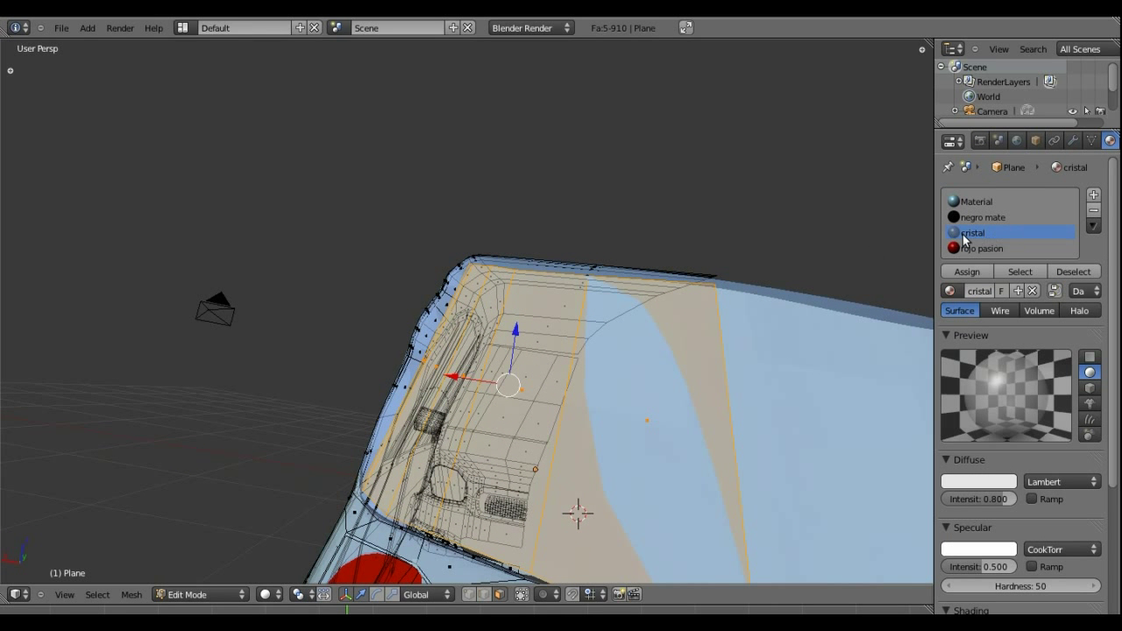
{"action": "left_click", "coordinate": [971, 272]}
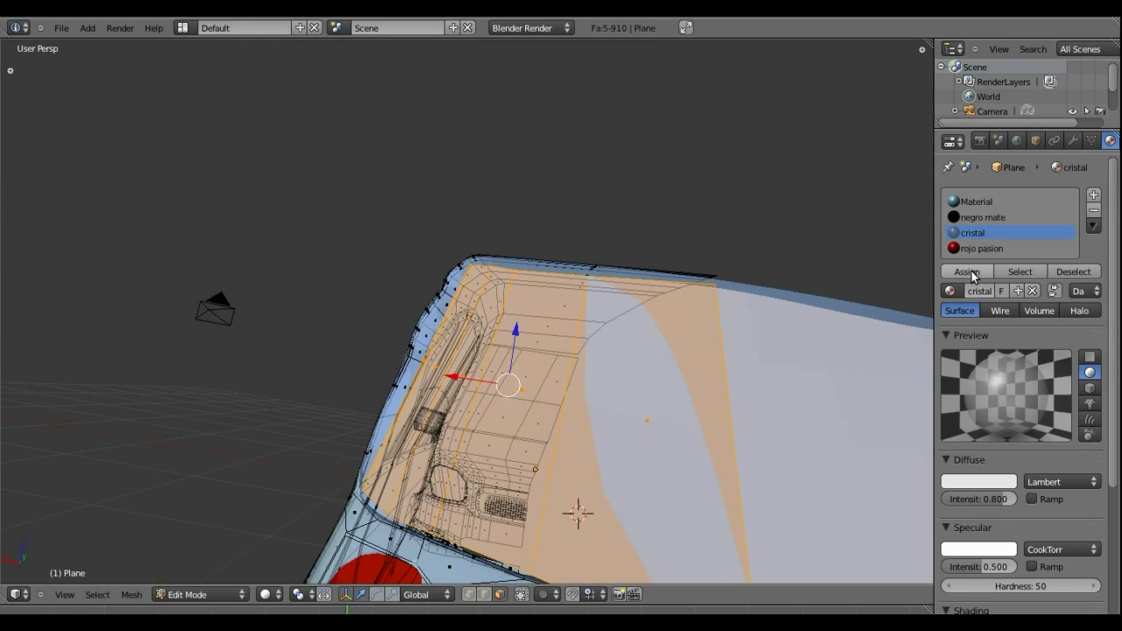
{"action": "mouse_move", "coordinate": [614, 351]}
{"action": "middle_mouse_down"}
{"action": "mouse_move", "coordinate": [604, 336]}
{"action": "mouse_move", "coordinate": [555, 360]}
{"action": "mouse_move", "coordinate": [666, 328]}
{"action": "mouse_move", "coordinate": [551, 351]}
{"action": "mouse_move", "coordinate": [413, 300]}
{"action": "mouse_move", "coordinate": [546, 300]}
{"action": "mouse_move", "coordinate": [655, 375]}
{"action": "mouse_move", "coordinate": [732, 362]}
{"action": "mouse_move", "coordinate": [727, 383]}
{"action": "mouse_move", "coordinate": [605, 483]}
{"action": "middle_mouse_up"}
- Return to Object Mode and switch to an empty layer, hiding the car
{"action": "key", "text": "Tab"}
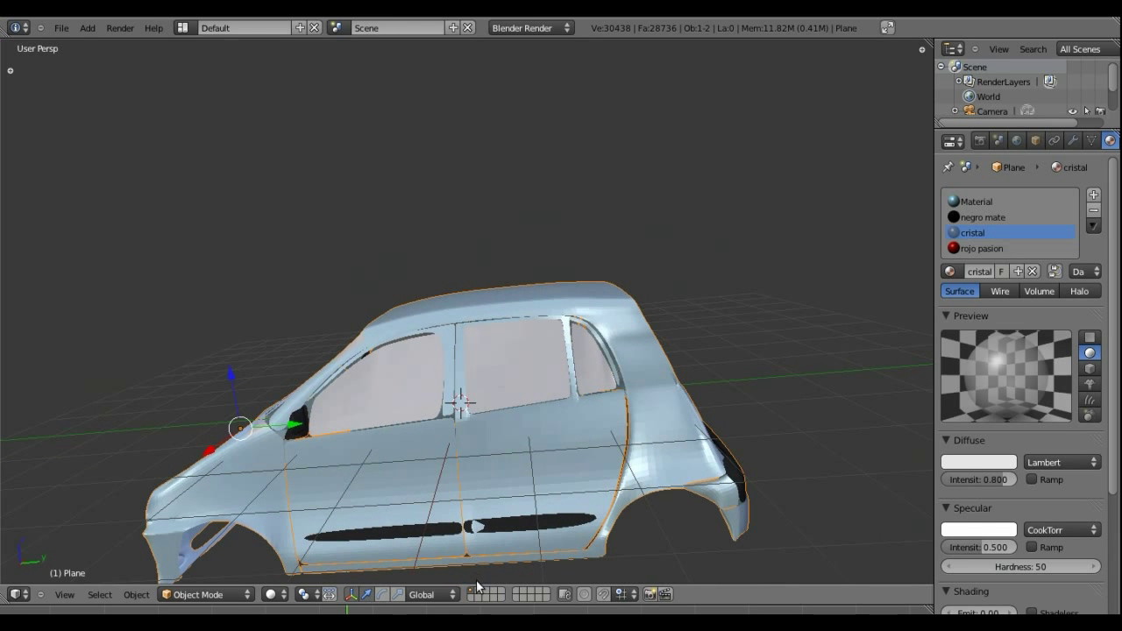
{"action": "mouse_move", "coordinate": [475, 462]}
{"action": "middle_mouse_down"}
{"action": "mouse_move", "coordinate": [359, 423]}
{"action": "mouse_move", "coordinate": [364, 397]}
{"action": "mouse_move", "coordinate": [371, 404]}
{"action": "mouse_move", "coordinate": [403, 366]}
{"action": "middle_mouse_up"}
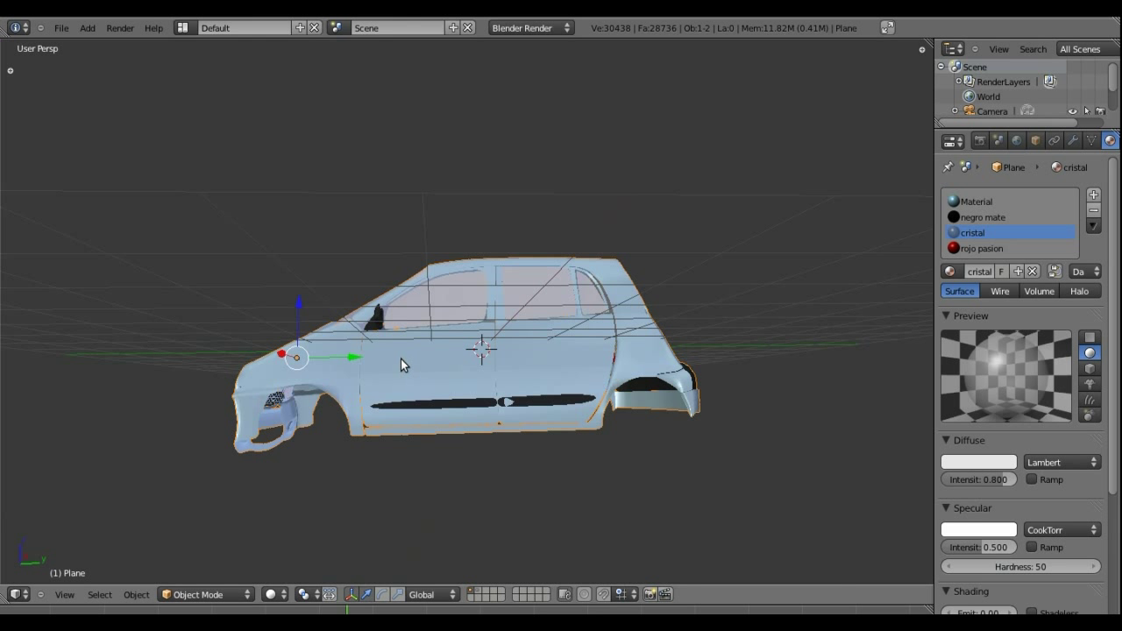
{"action": "left_click", "coordinate": [479, 593]}
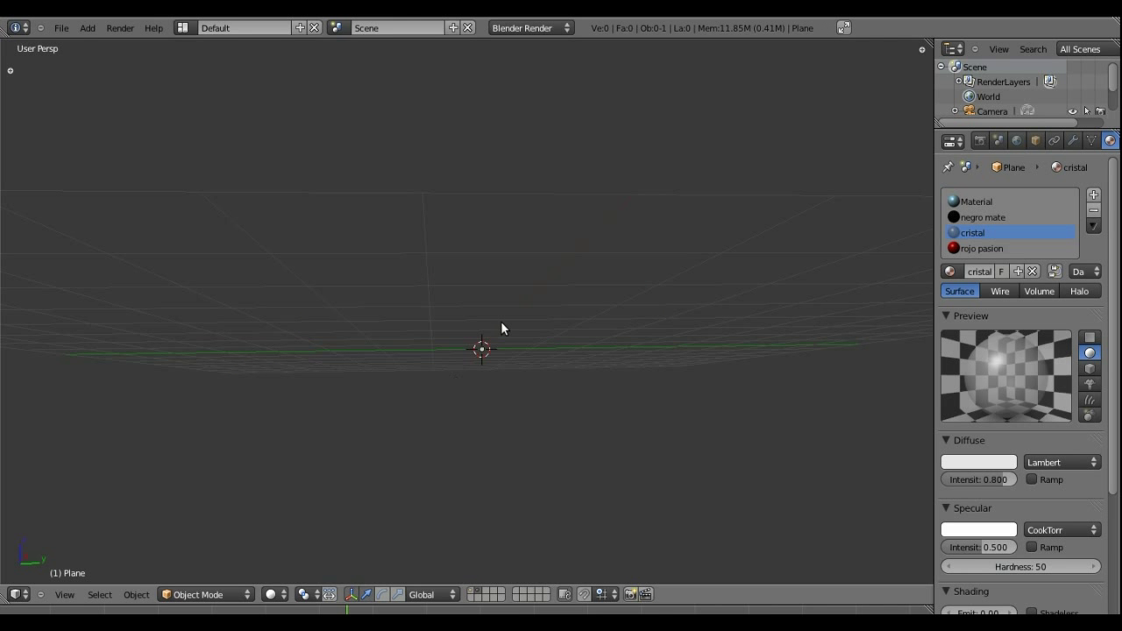
- Switch to the top view, pan it, and add a new plane at the 3D cursor
{"action": "key", "text": "KP_7"}
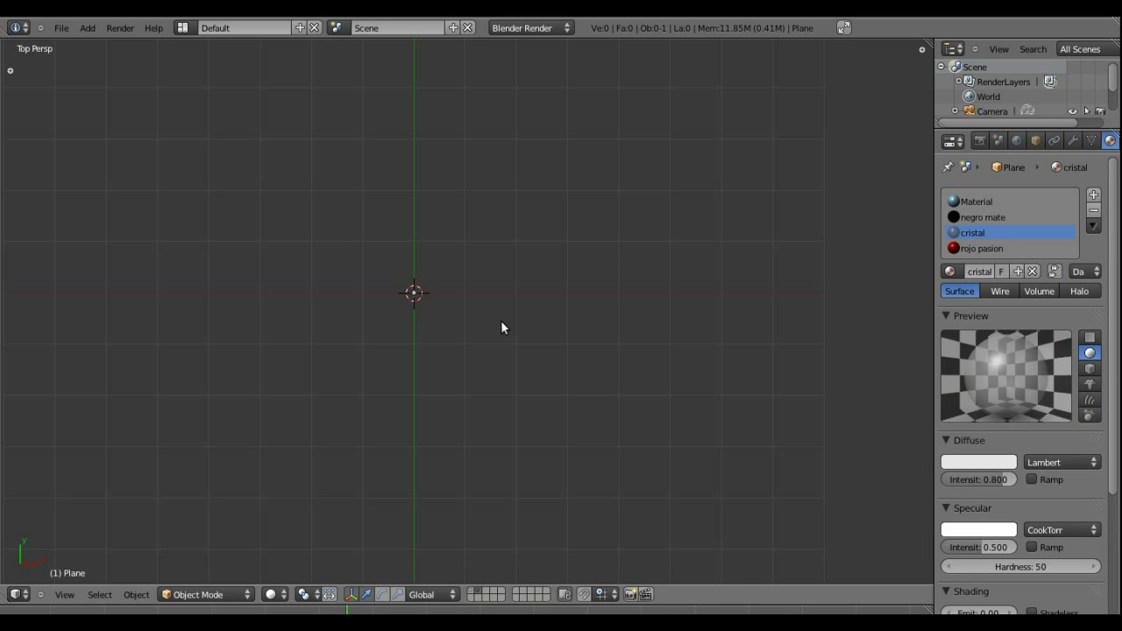
{"action": "mouse_move", "coordinate": [324, 275]}
{"action": "middle_mouse_down", "text": "shift"}
{"action": "mouse_move", "coordinate": [466, 251]}
{"action": "mouse_move", "coordinate": [365, 232]}
{"action": "middle_mouse_up", "text": "shift"}
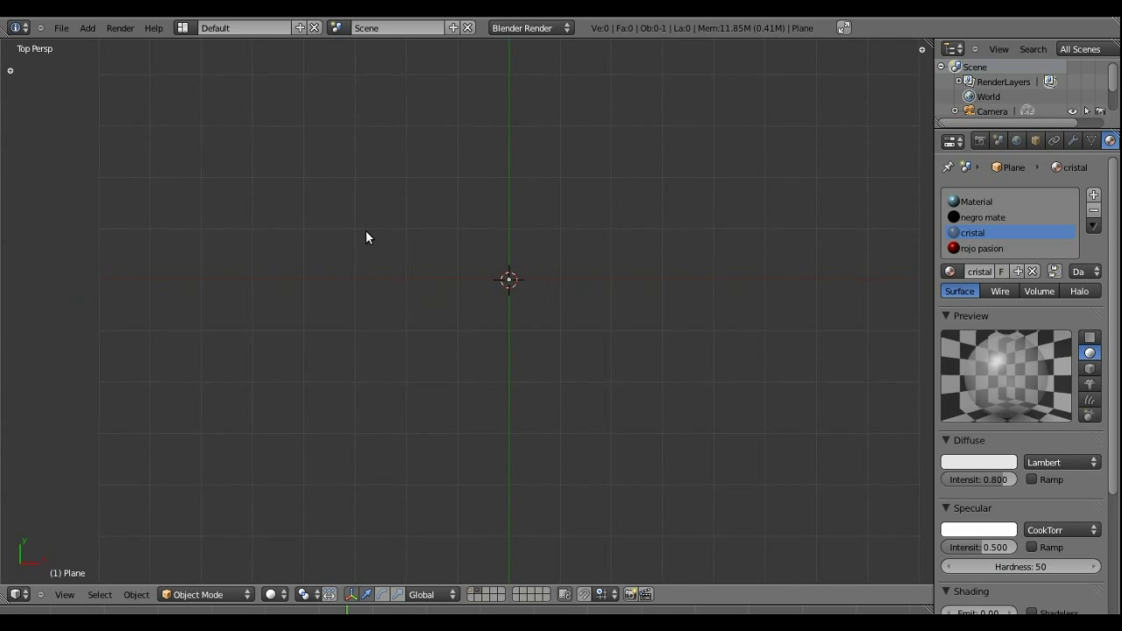
{"action": "left_click", "coordinate": [63, 596]}
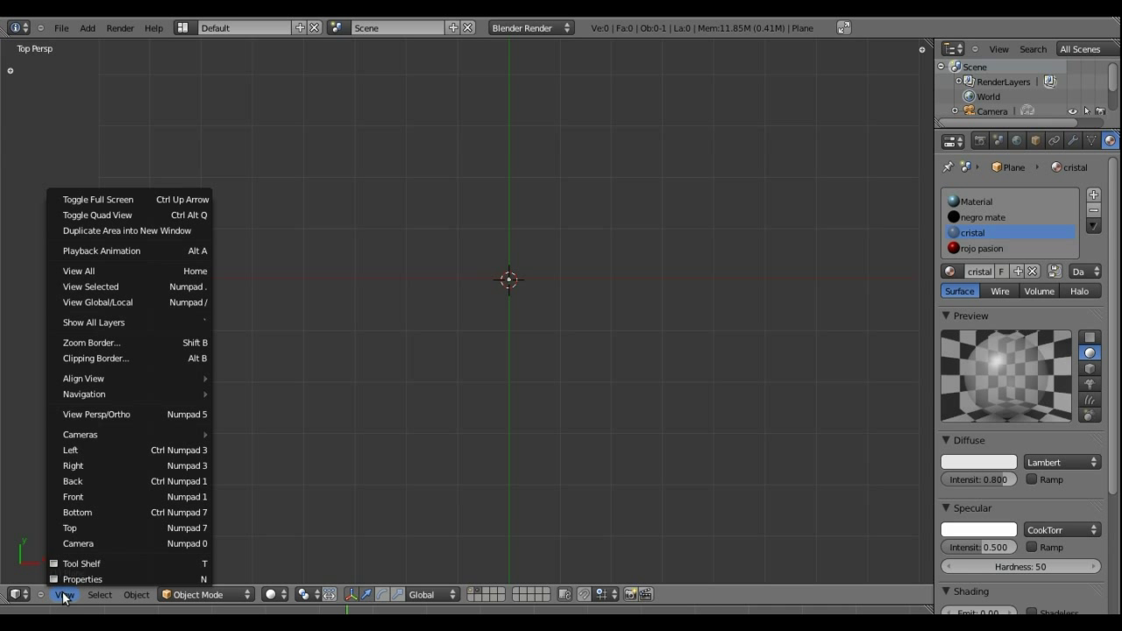
{"action": "left_click", "coordinate": [141, 527]}
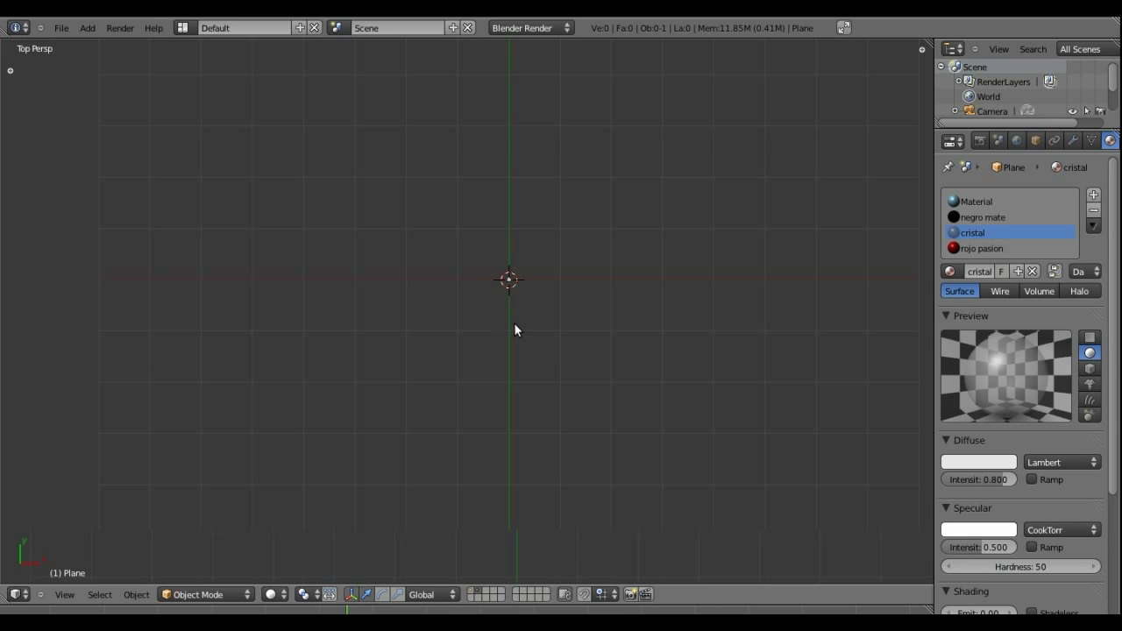
{"action": "mouse_move", "coordinate": [515, 329]}
{"action": "middle_mouse_down", "text": "shift"}
{"action": "mouse_move", "coordinate": [649, 268]}
{"action": "mouse_move", "coordinate": [591, 274]}
{"action": "middle_mouse_up", "text": "shift"}
{"action": "key", "text": "shift+a"}
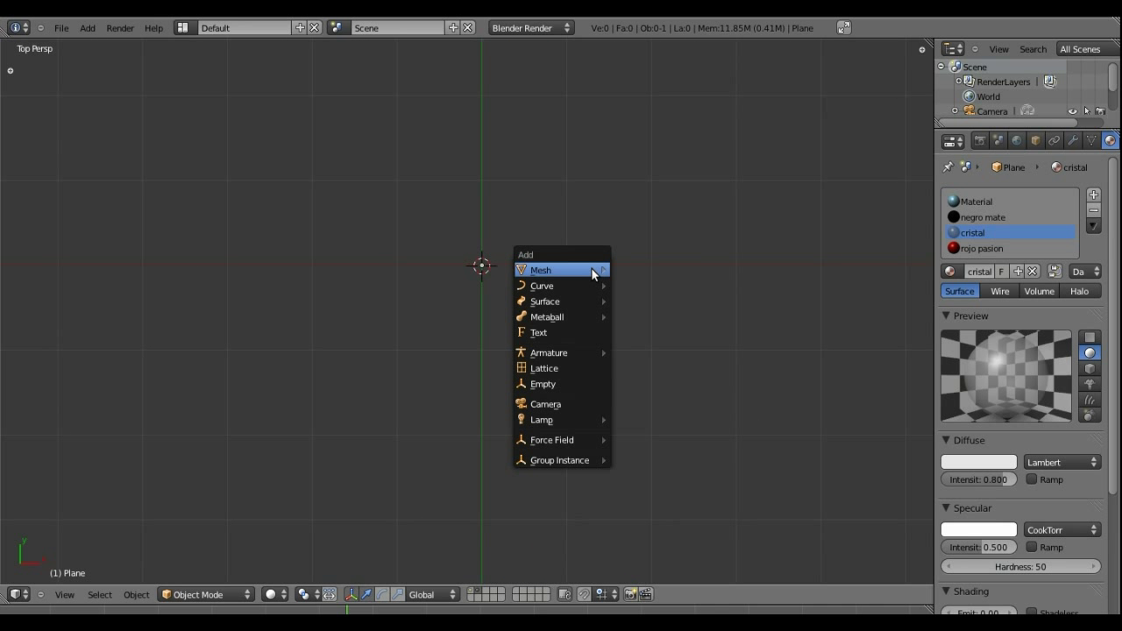
{"action": "mouse_move", "coordinate": [561, 270]}
{"action": "left_click", "coordinate": [624, 271]}
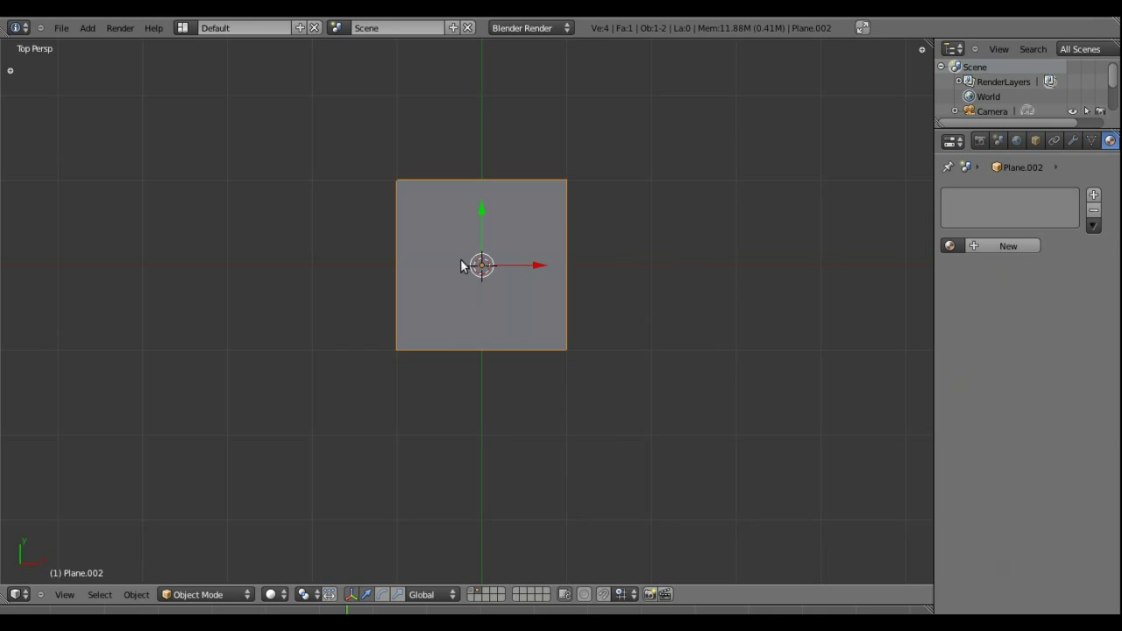
- In edit mode, loop-cut the plane down its middle with the cut kept centred
{"action": "key", "text": "Tab"}
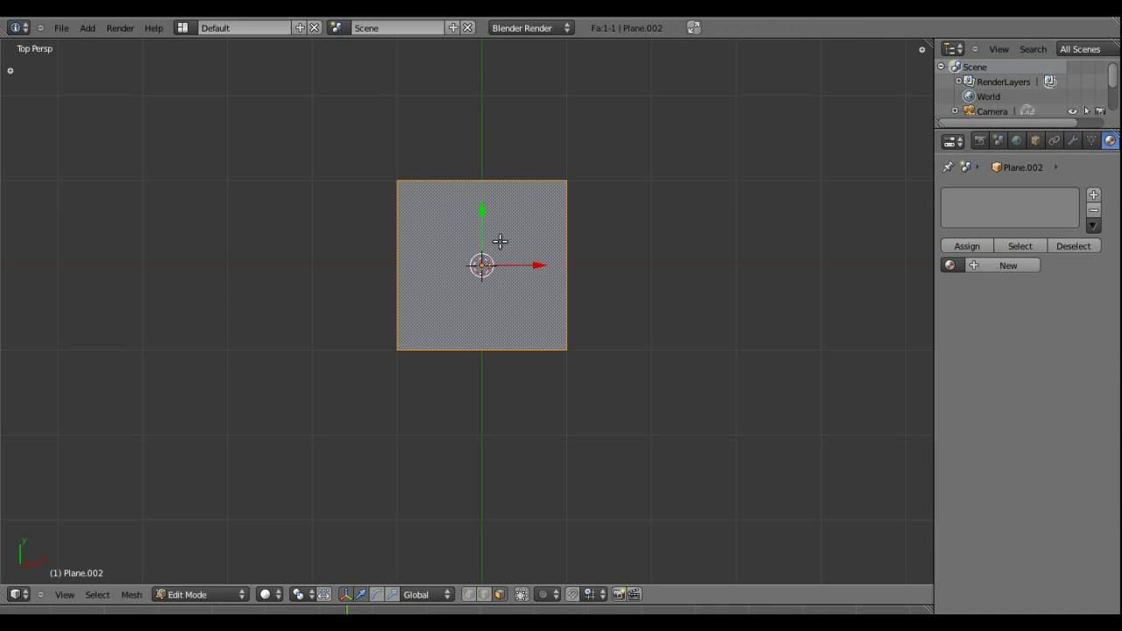
{"action": "key", "text": "ctrl+r"}
{"action": "left_click", "coordinate": [492, 183]}
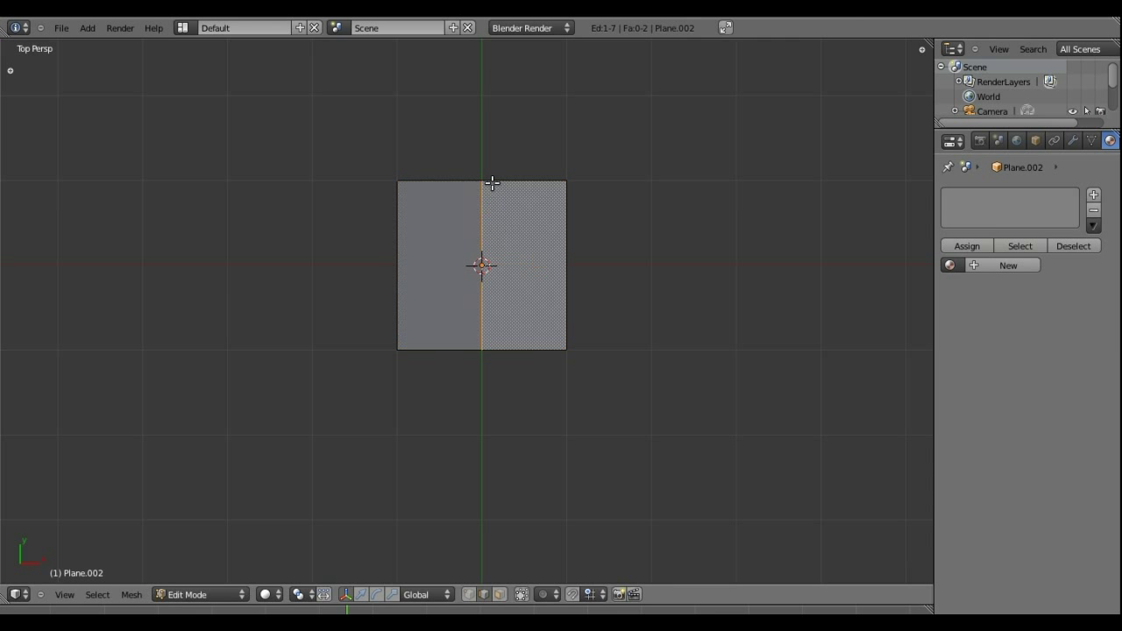
{"action": "right_click", "coordinate": [495, 184]}
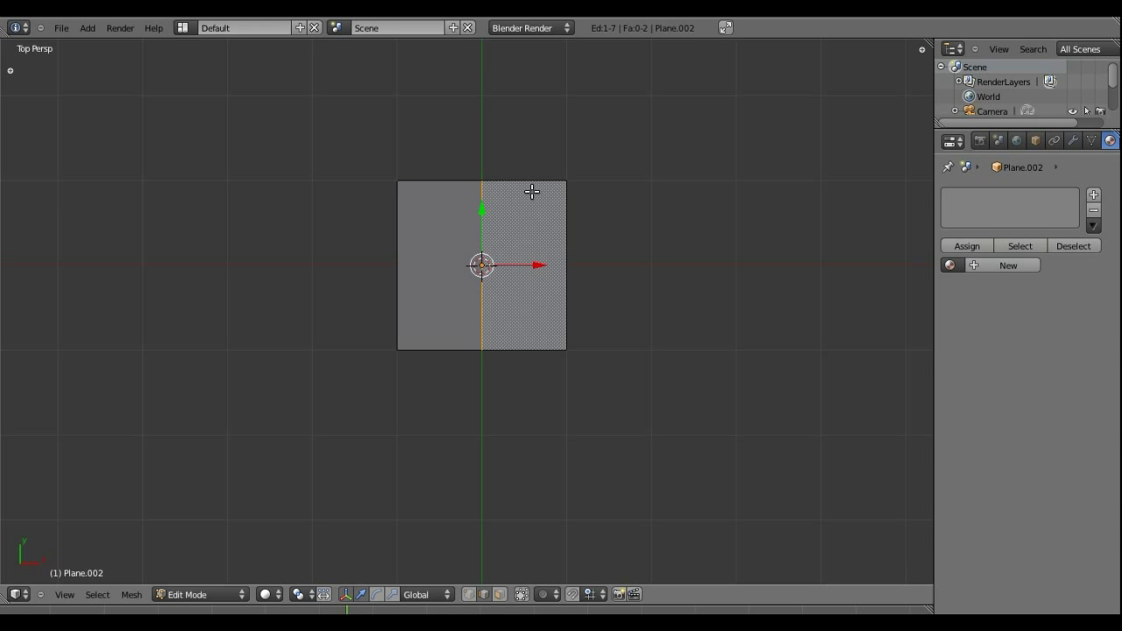
- Delete the plane's left edge and face, then select all remaining vertices of the right half
{"action": "key", "text": "b"}
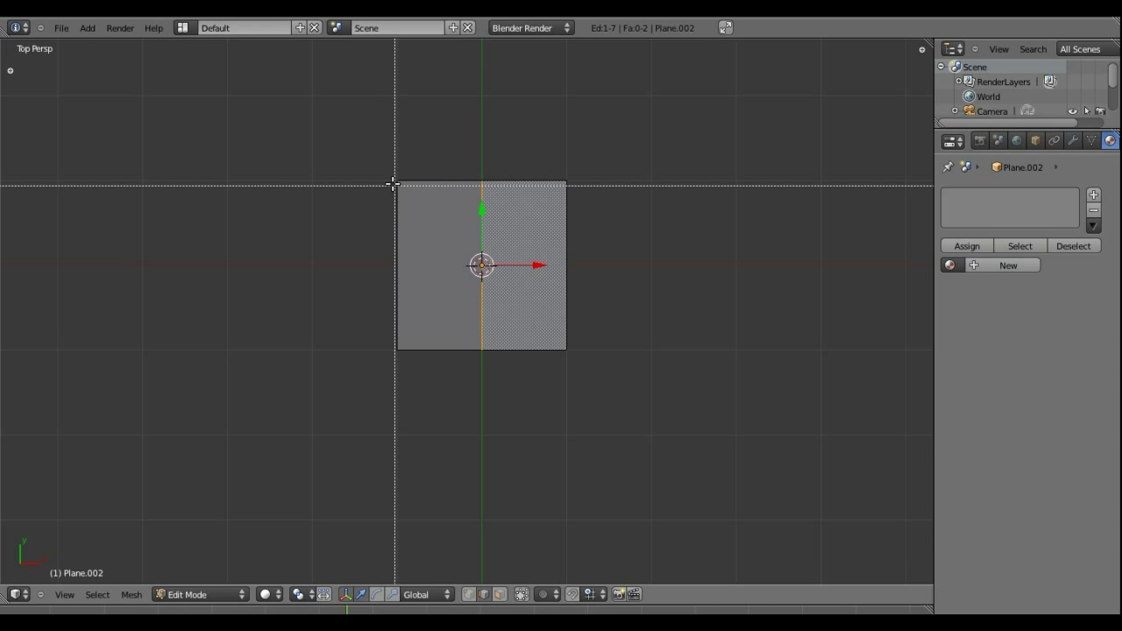
{"action": "left_click_drag", "start_coordinate": [358, 146], "coordinate": [451, 427]}
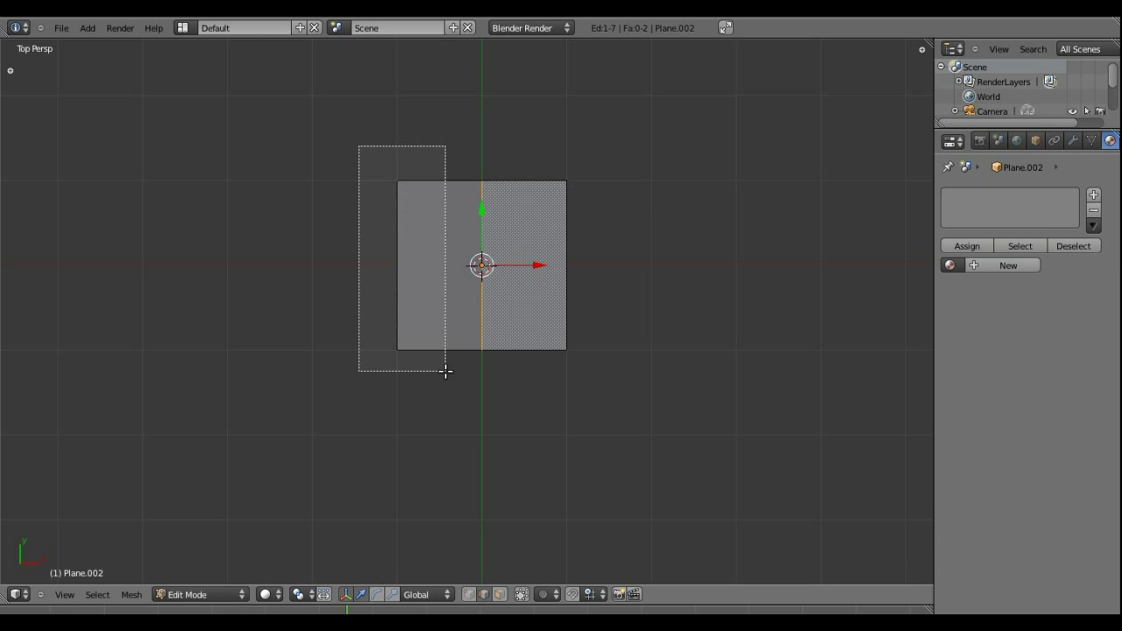
{"action": "right_click", "coordinate": [480, 175], "text": "shift"}
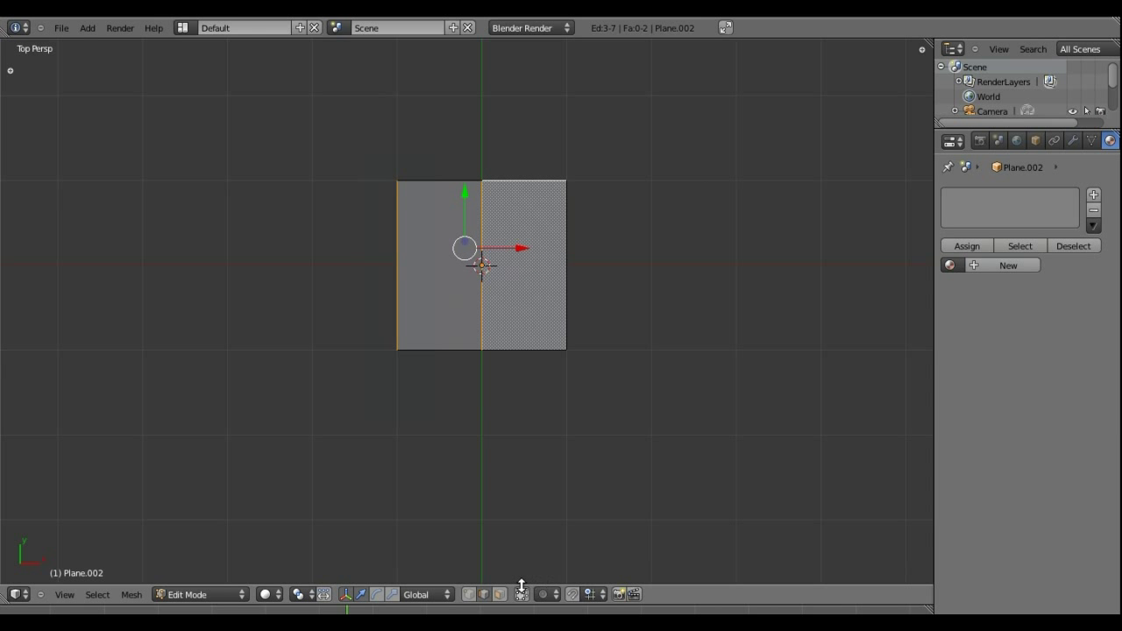
{"action": "left_click", "coordinate": [474, 594]}
{"action": "right_click", "coordinate": [480, 182]}
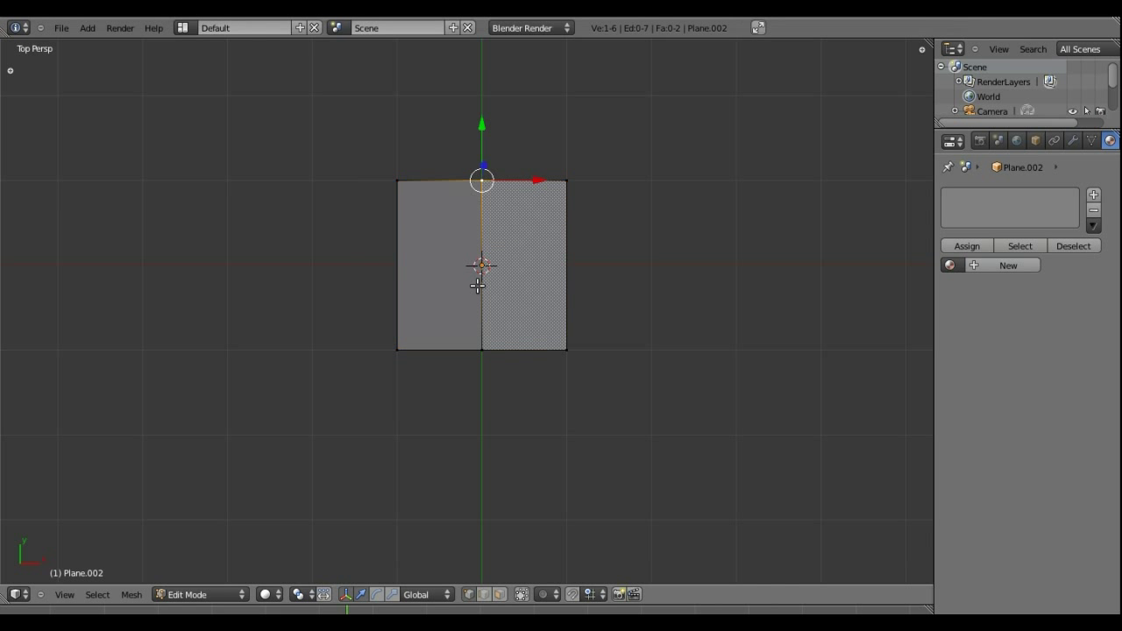
{"action": "right_click", "coordinate": [397, 181]}
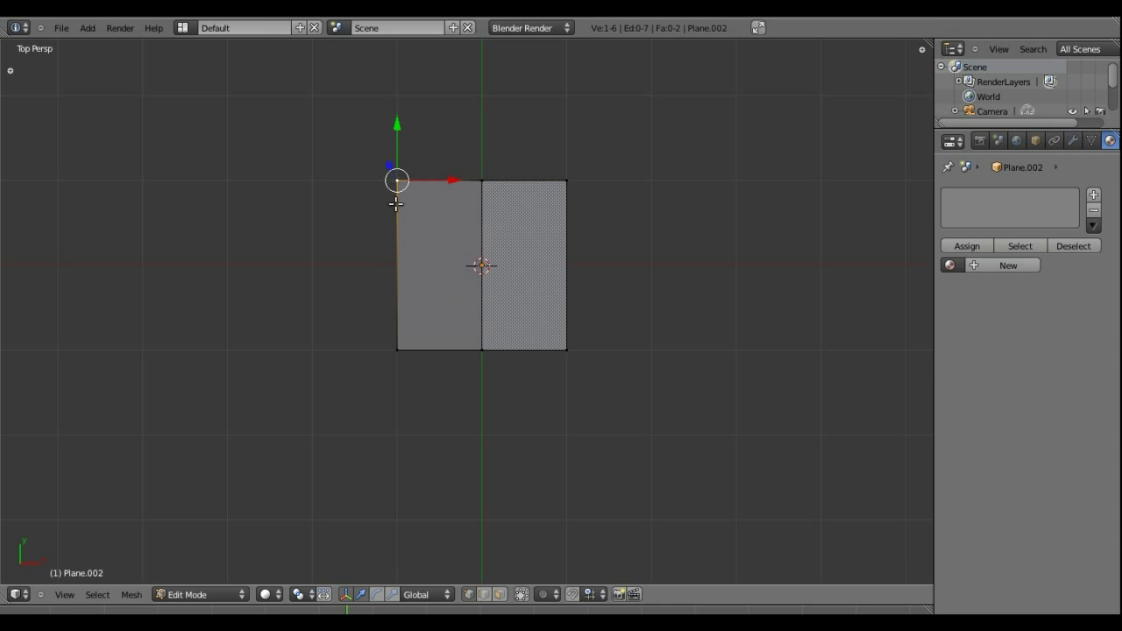
{"action": "right_click", "coordinate": [397, 349], "text": "shift"}
{"action": "key", "text": "x"}
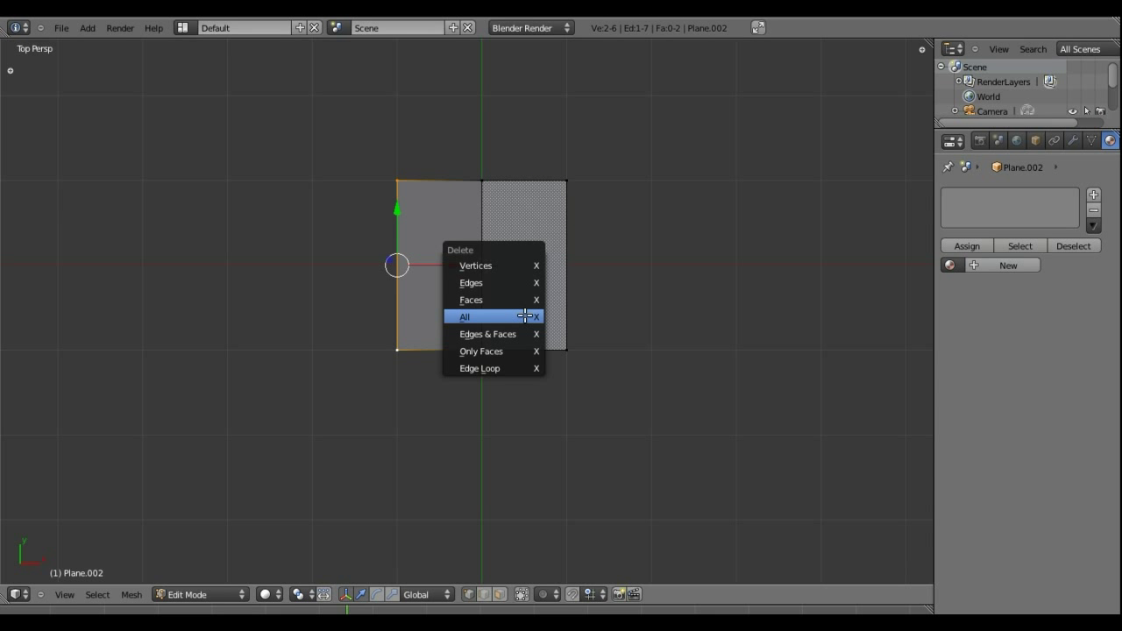
{"action": "left_click", "coordinate": [524, 283]}
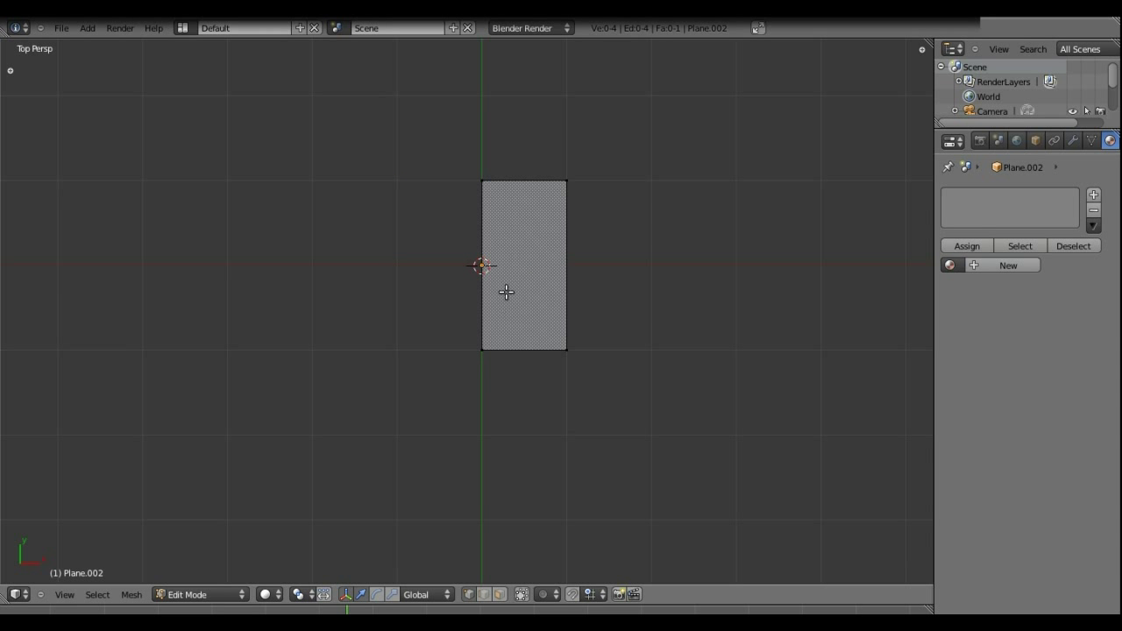
{"action": "key", "text": "Tab"}
{"action": "key", "text": "Tab"}
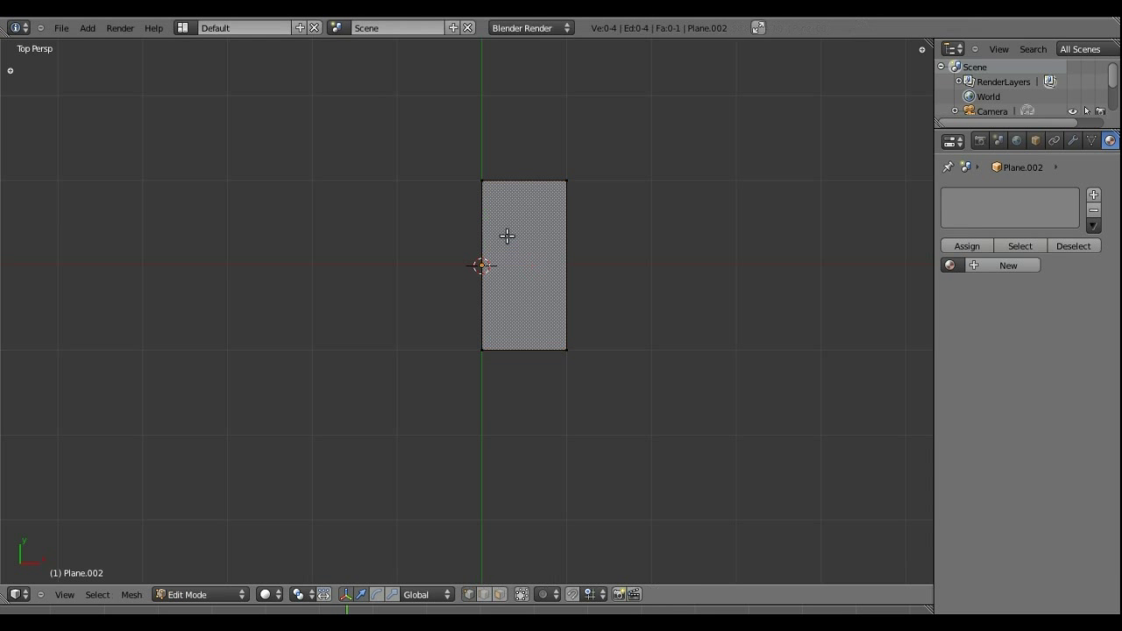
{"action": "key", "text": "a"}
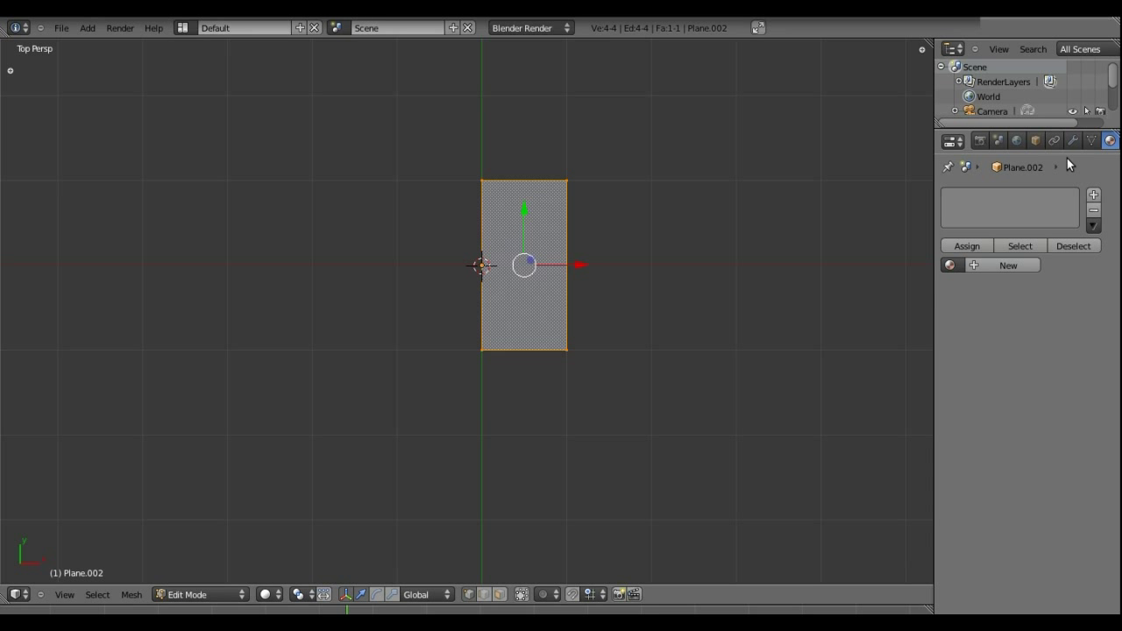
- Add a Mirror modifier to the half plane and zoom out to see the mirrored result
{"action": "left_click", "coordinate": [1072, 140]}
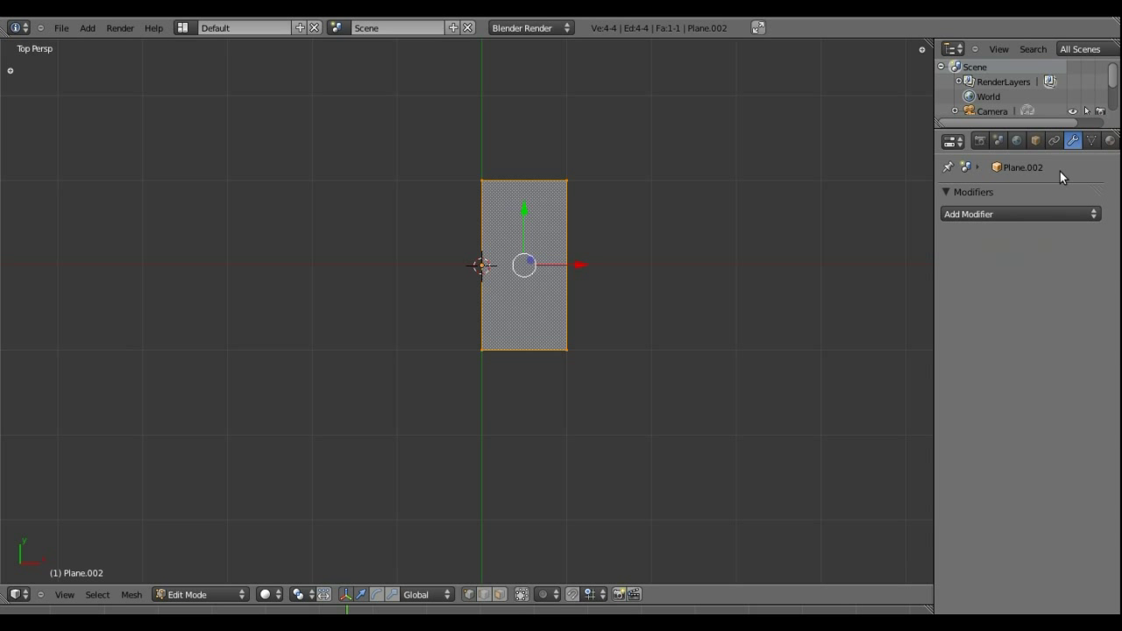
{"action": "left_click", "coordinate": [1018, 218]}
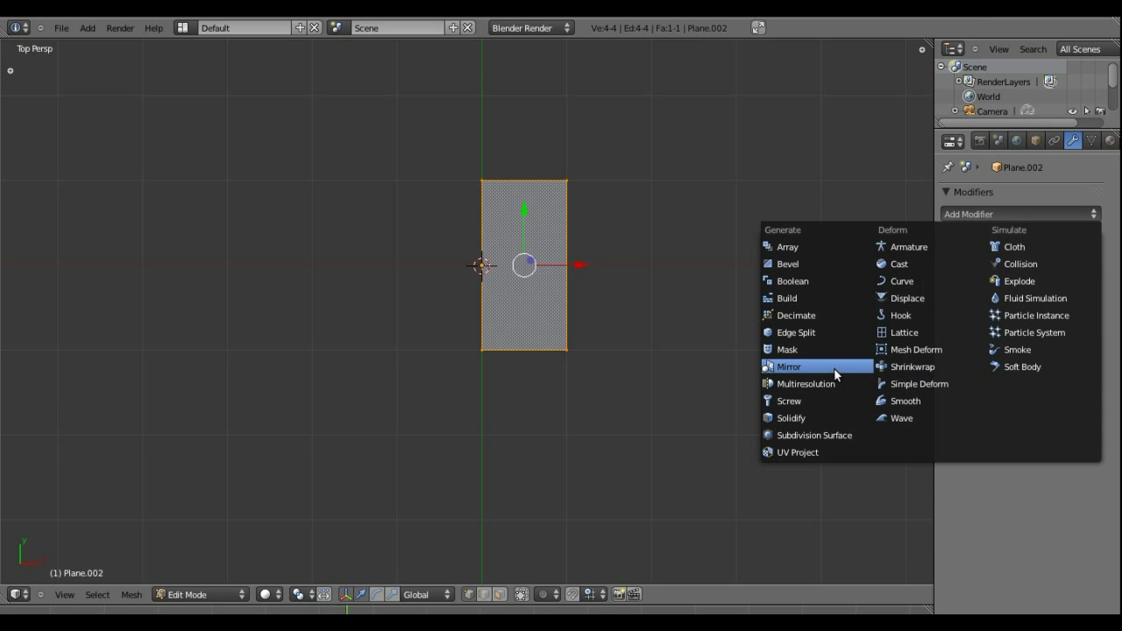
{"action": "left_click", "coordinate": [800, 369]}
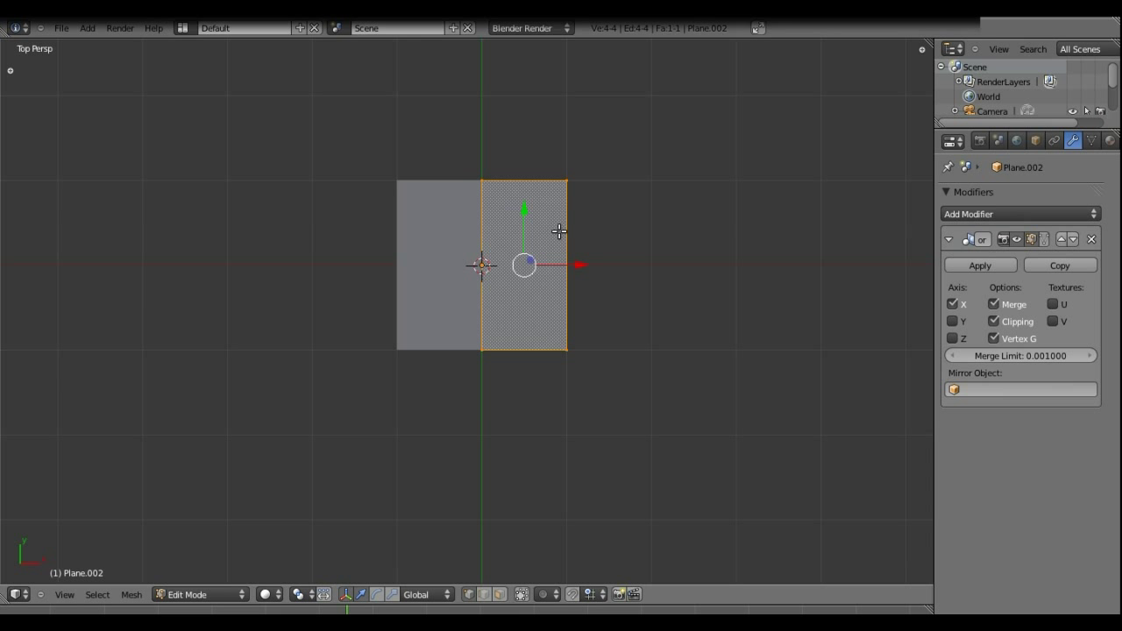
{"action": "scroll", "coordinate": [559, 230], "scroll_direction": "down", "scroll_amount": 3}
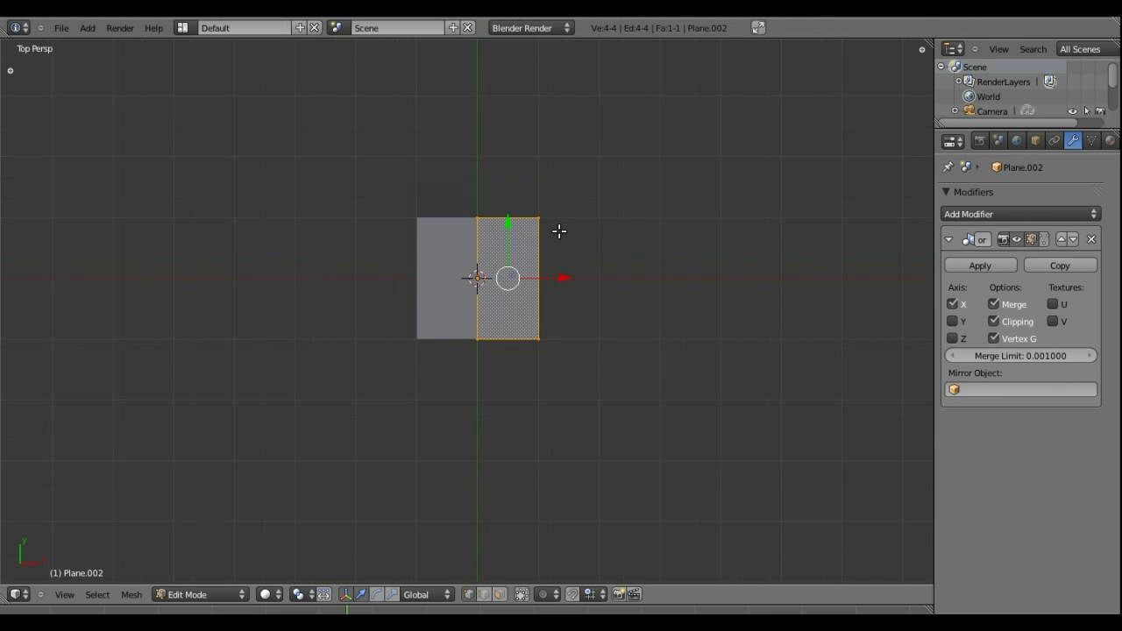
{"action": "middle_click_drag", "start_coordinate": [477, 324], "coordinate": [455, 323], "text": "shift"}
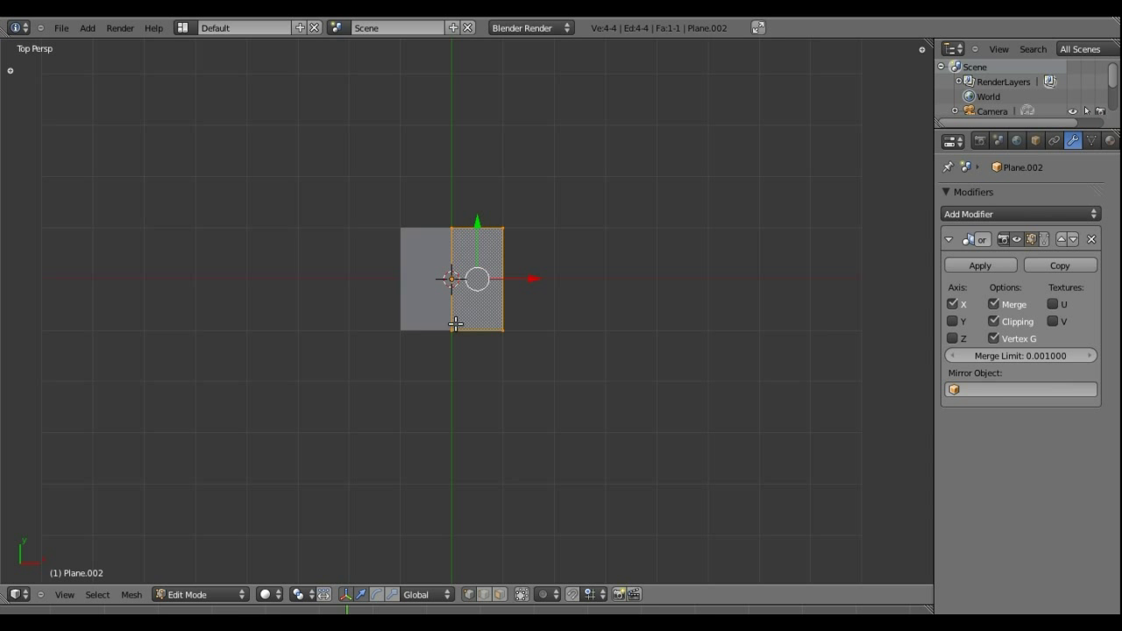
- Select the right edge and extrude it twice outward along global X
{"action": "right_click", "coordinate": [506, 233]}
{"action": "right_click", "coordinate": [505, 331], "text": "shift"}
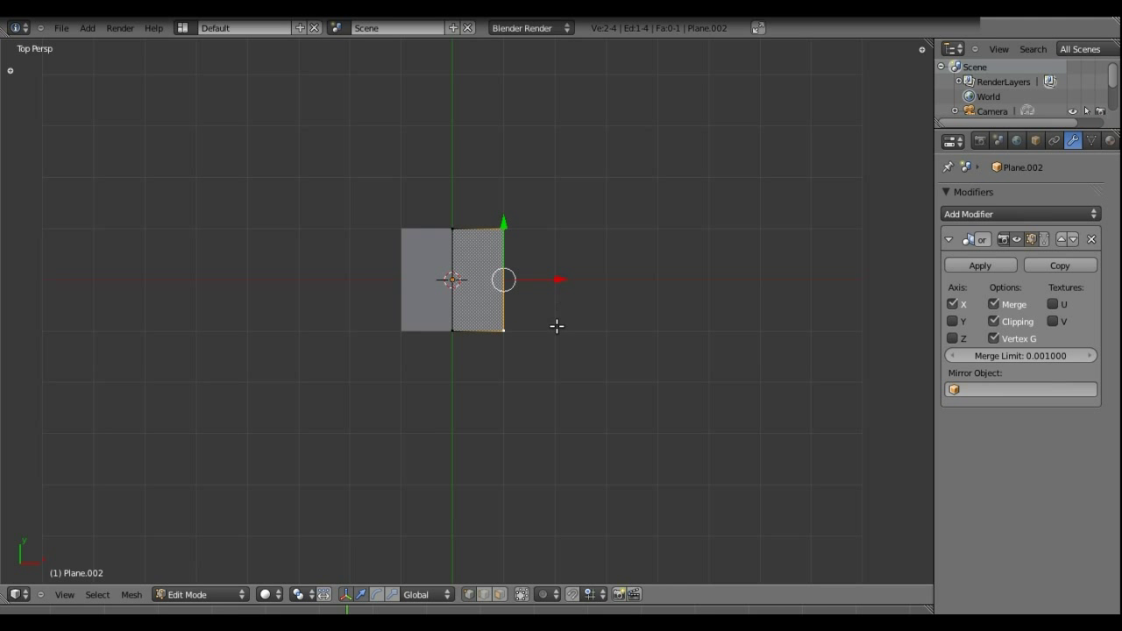
{"action": "key", "text": "e"}
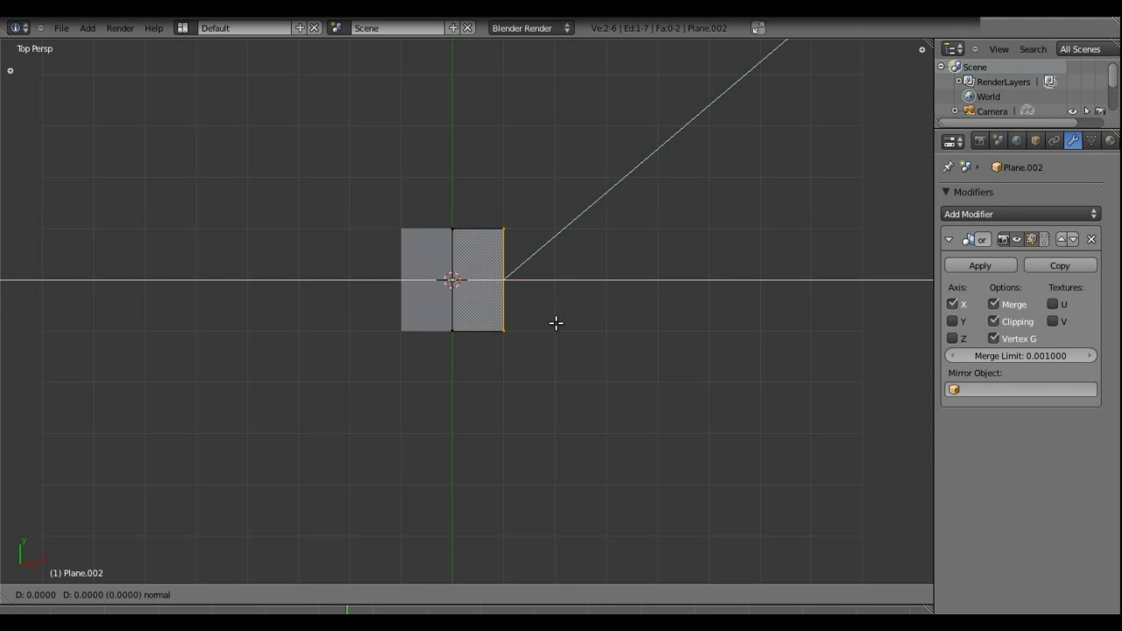
{"action": "key", "text": "x"}
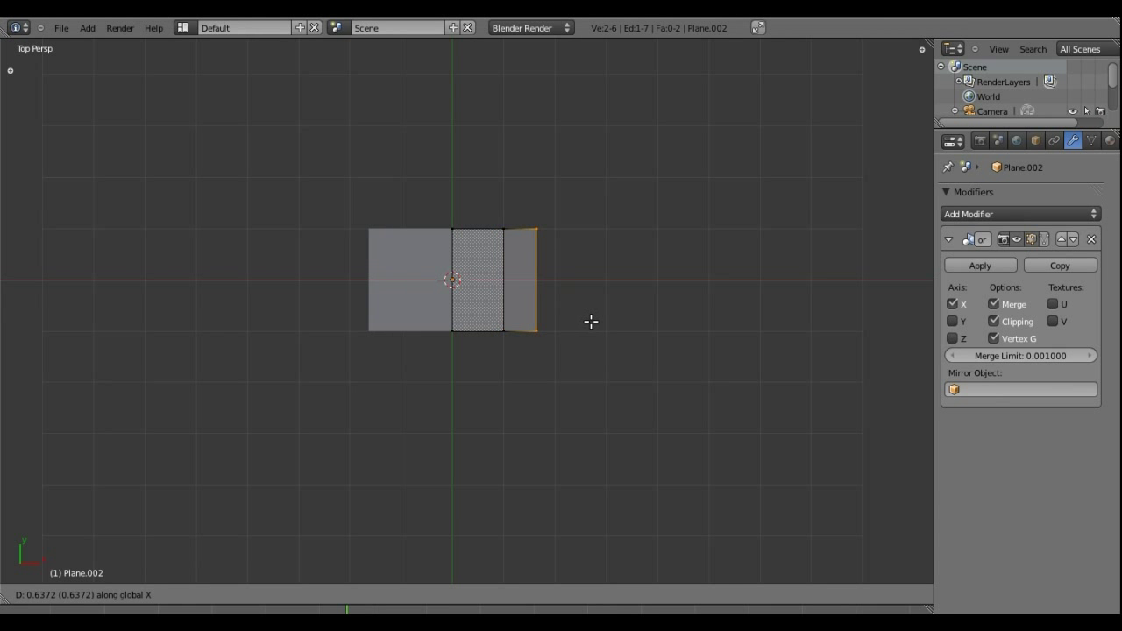
{"action": "left_click", "coordinate": [709, 321]}
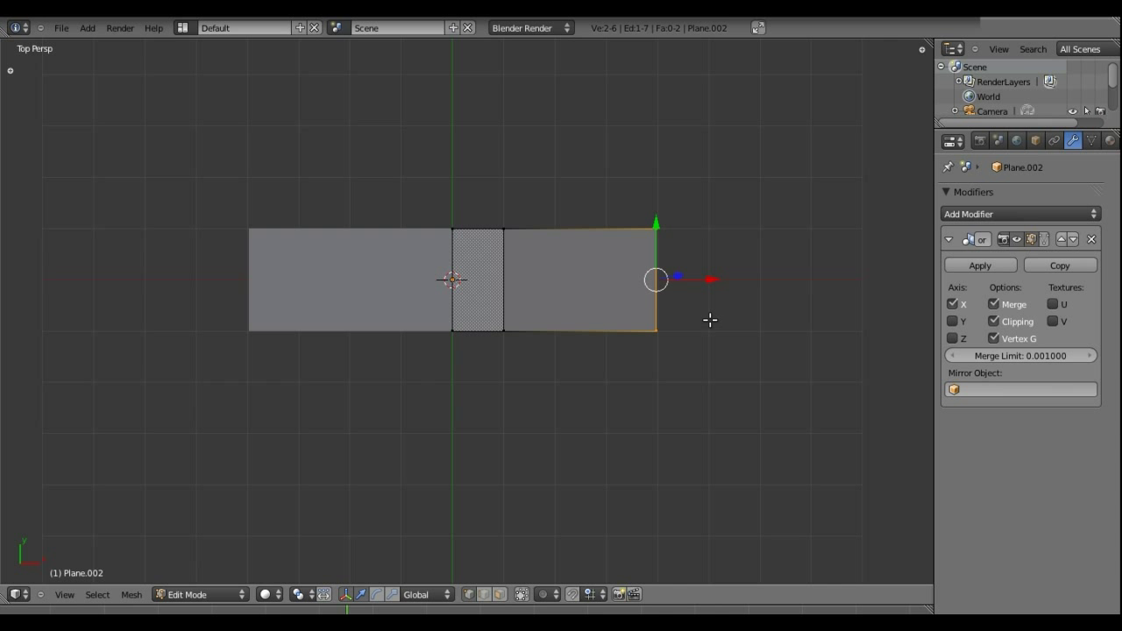
{"action": "key", "text": "e"}
{"action": "key", "text": "x"}
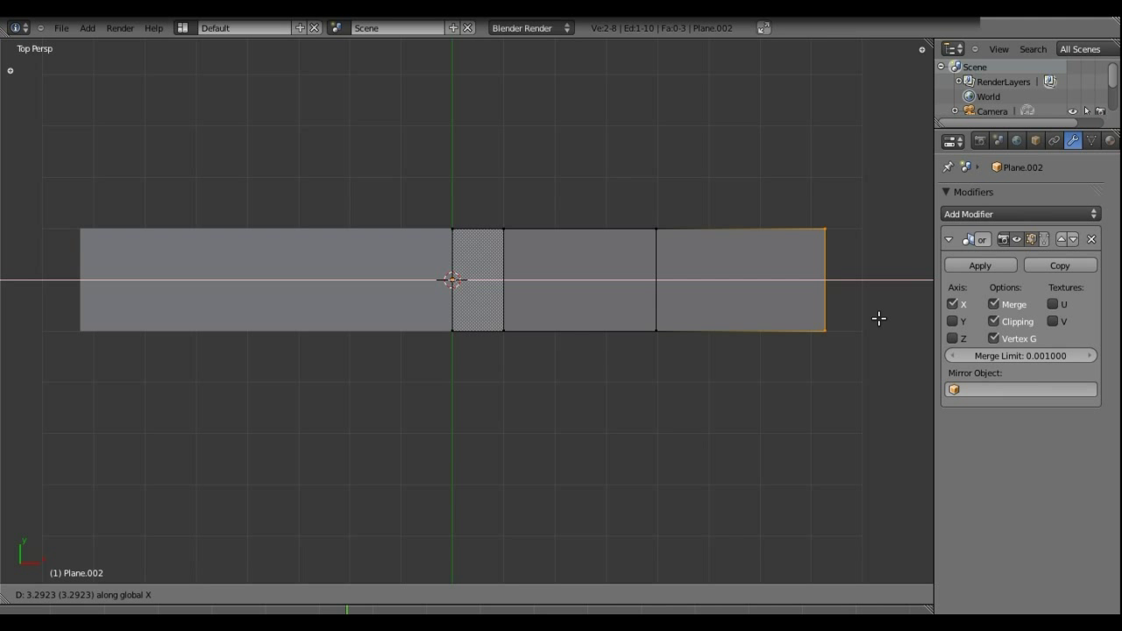
{"action": "left_click", "coordinate": [865, 321]}
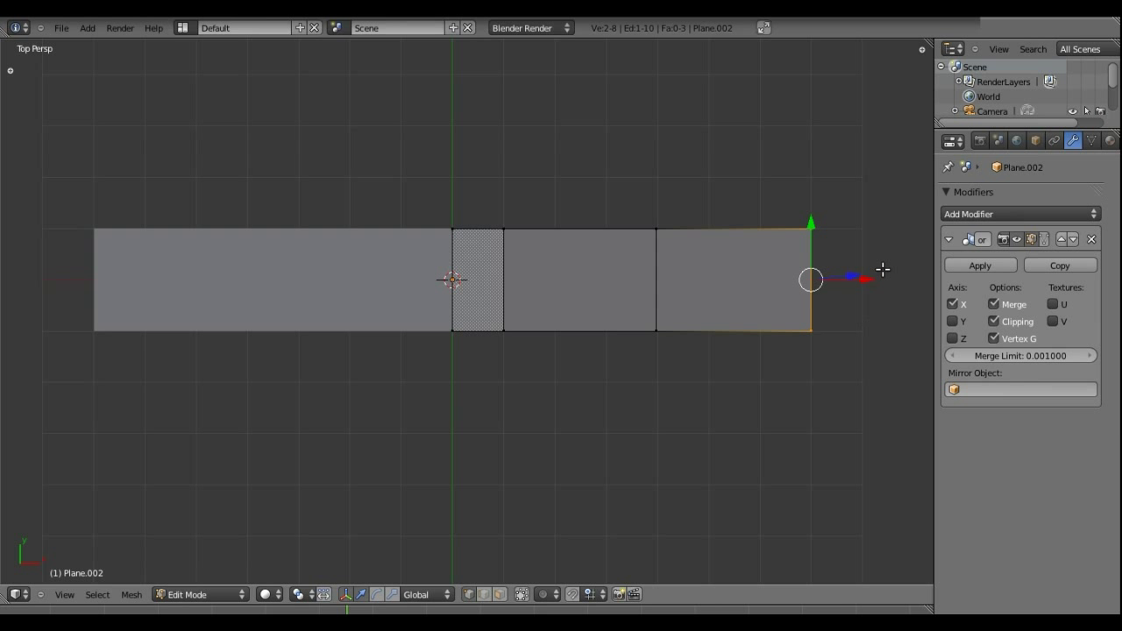
- Back in top view, shorten the end edge by moving it along X
{"action": "middle_click_drag", "start_coordinate": [861, 283], "coordinate": [791, 284]}
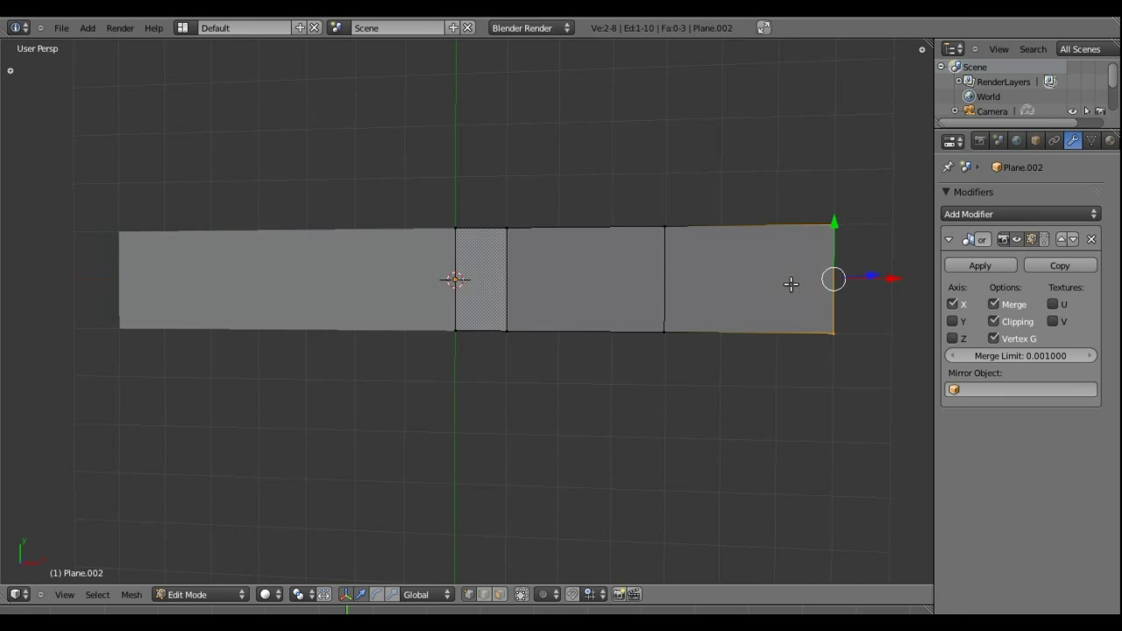
{"action": "key", "text": "KP_7"}
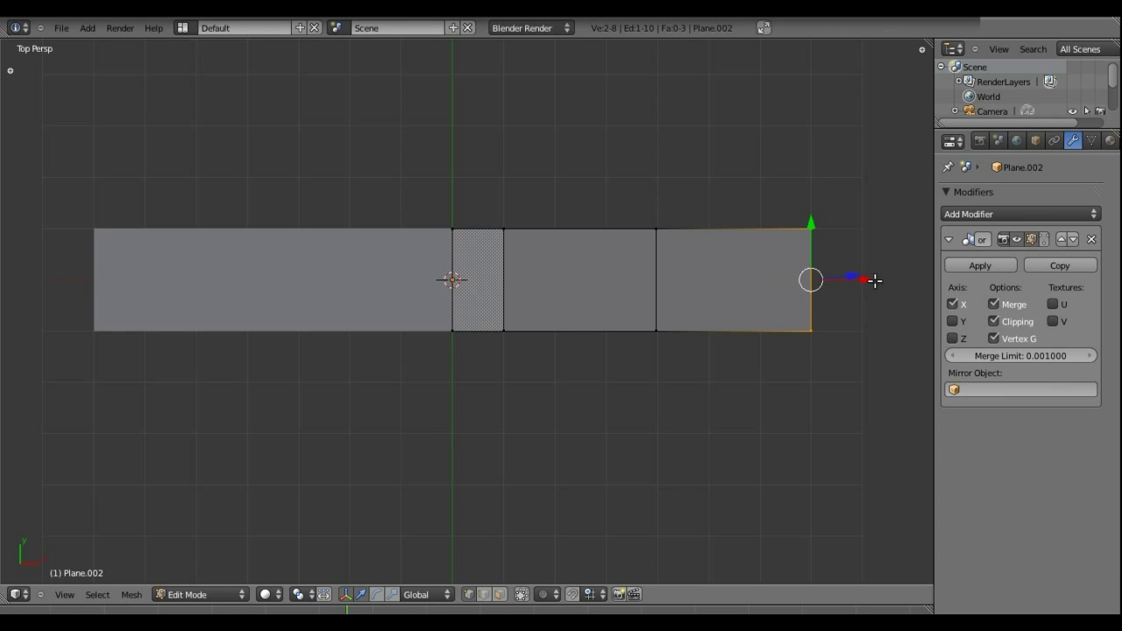
{"action": "key", "text": "g"}
{"action": "key", "text": "x"}
{"action": "left_click", "coordinate": [850, 284]}
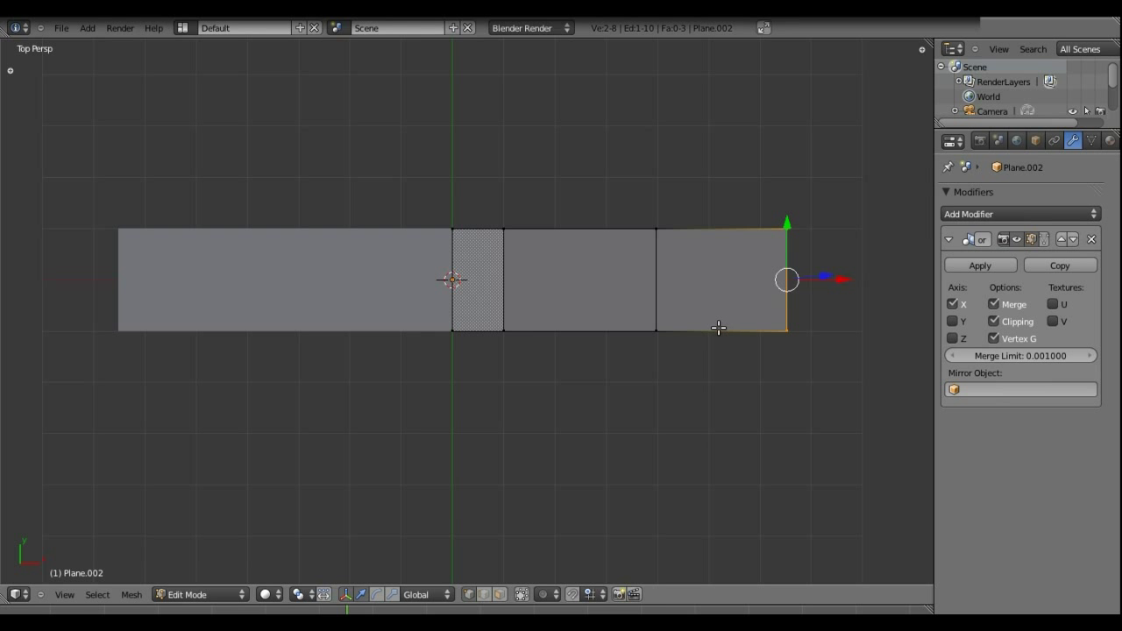
{"action": "mouse_move", "coordinate": [472, 485]}
{"action": "middle_mouse_down"}
{"action": "mouse_move", "coordinate": [374, 372]}
{"action": "mouse_move", "coordinate": [338, 356]}
{"action": "mouse_move", "coordinate": [532, 371]}
{"action": "mouse_move", "coordinate": [673, 352]}
{"action": "mouse_move", "coordinate": [574, 341]}
{"action": "mouse_move", "coordinate": [556, 318]}
{"action": "mouse_move", "coordinate": [619, 323]}
{"action": "mouse_move", "coordinate": [718, 374]}
{"action": "mouse_move", "coordinate": [571, 394]}
{"action": "mouse_move", "coordinate": [563, 348]}
{"action": "mouse_move", "coordinate": [295, 301]}
{"action": "mouse_move", "coordinate": [301, 316]}
{"action": "mouse_move", "coordinate": [654, 328]}
{"action": "mouse_move", "coordinate": [651, 303]}
{"action": "middle_mouse_up"}
- In front view, extrude the end edge four times, bending it downward and inward
{"action": "key", "text": "KP_1"}
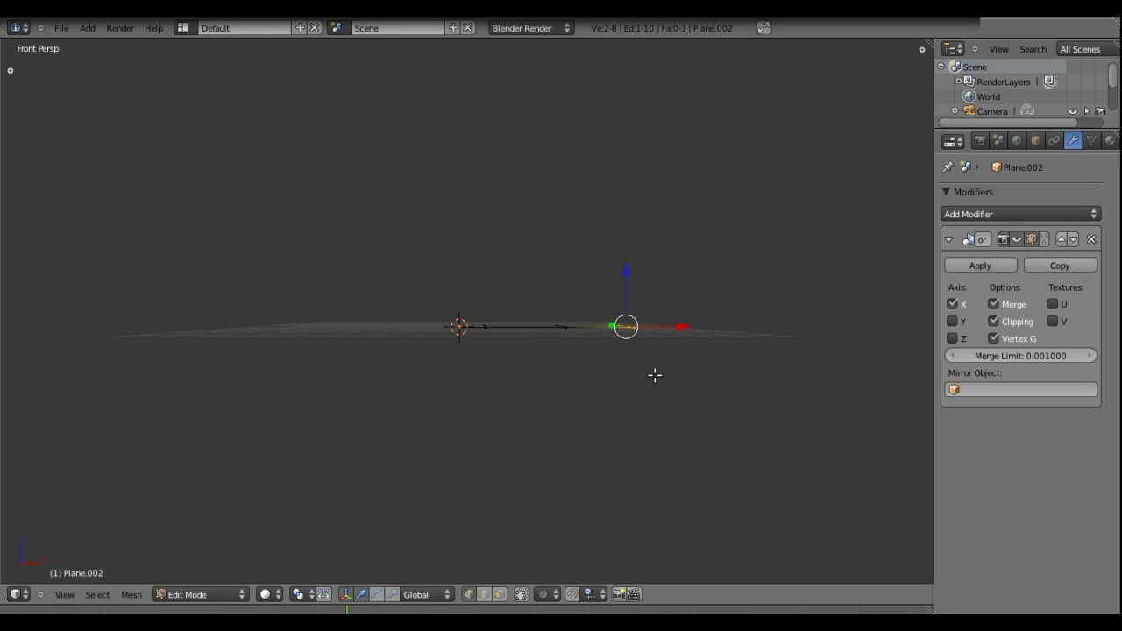
{"action": "key", "text": "e"}
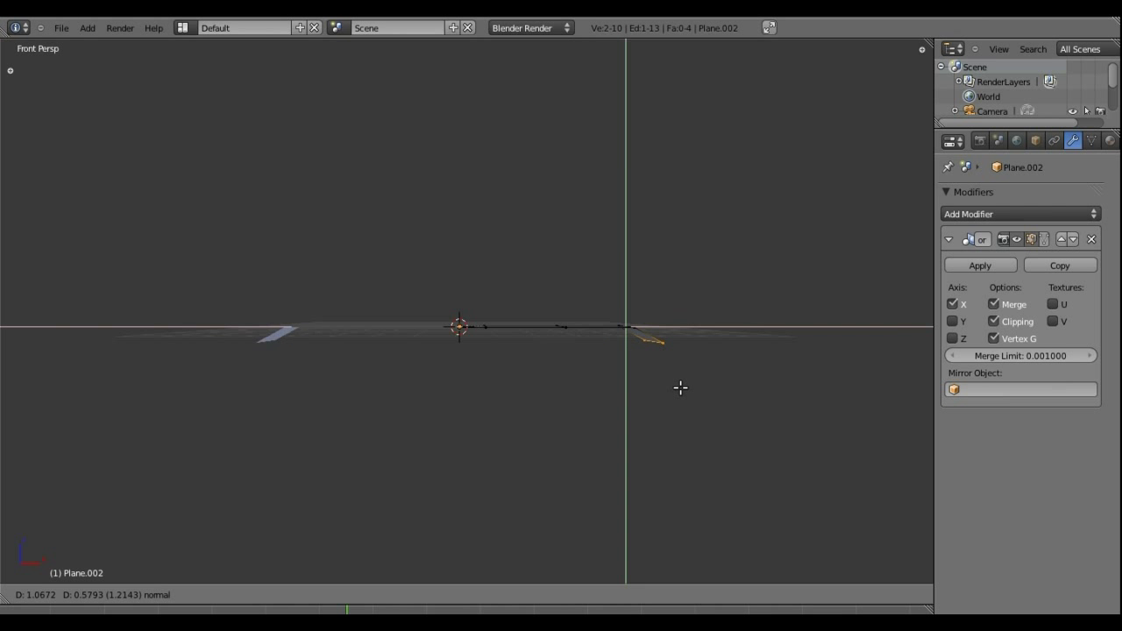
{"action": "left_click", "coordinate": [678, 390]}
{"action": "key", "text": "e"}
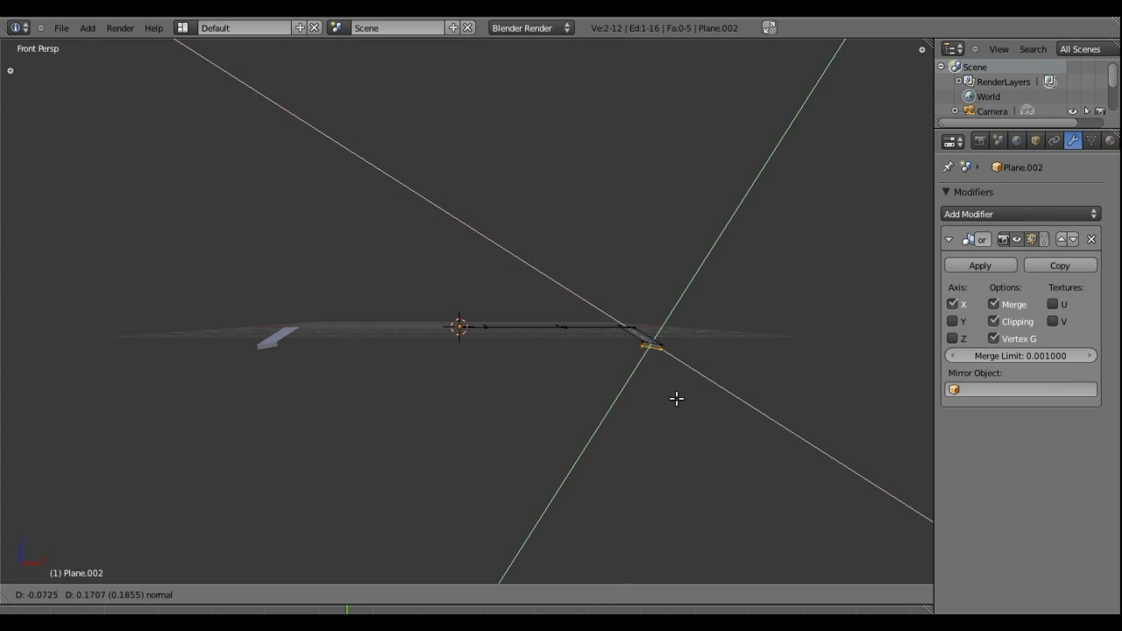
{"action": "left_click", "coordinate": [678, 483]}
{"action": "key", "text": "e"}
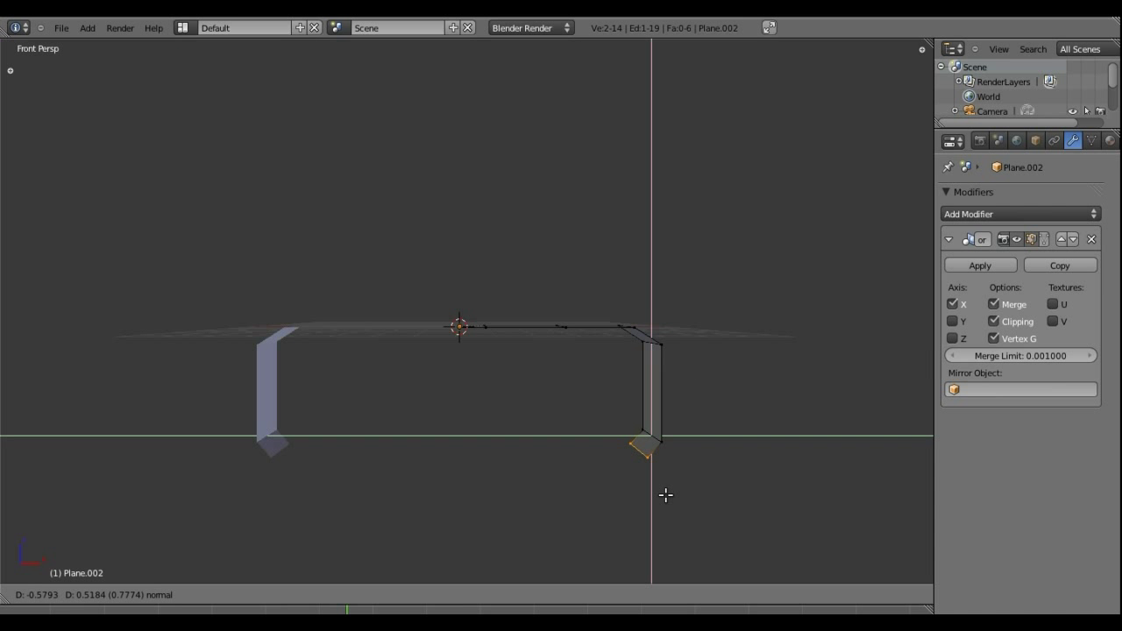
{"action": "left_click", "coordinate": [662, 496]}
{"action": "key", "text": "e"}
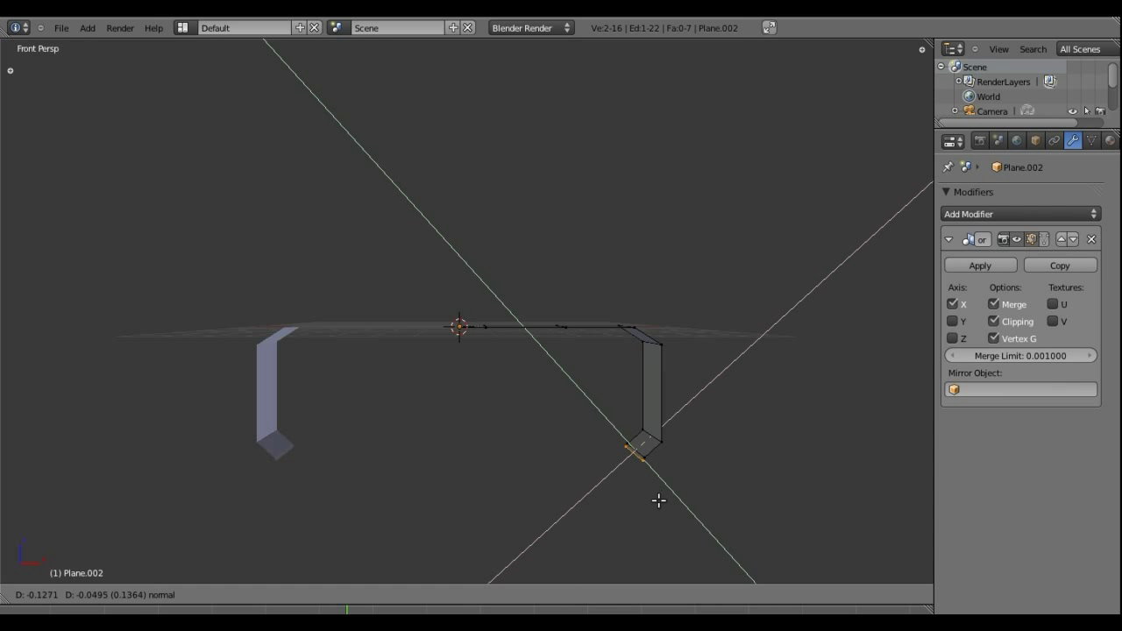
{"action": "left_click", "coordinate": [658, 511]}
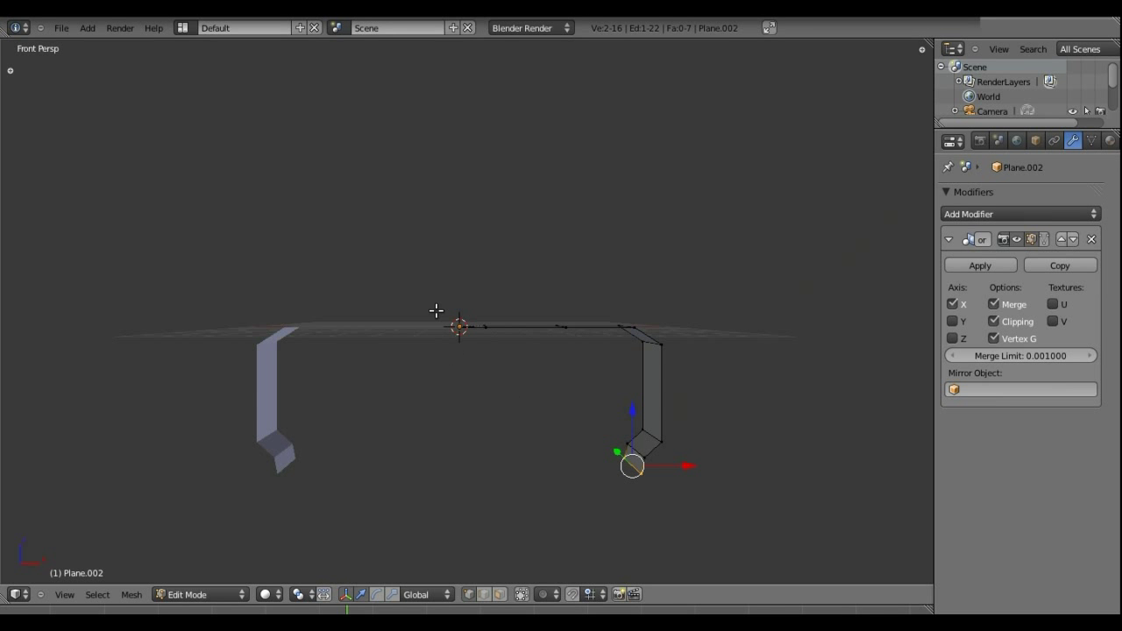
- Orbit and zoom around the bent strip to inspect it from below
{"action": "mouse_move", "coordinate": [439, 313]}
{"action": "middle_mouse_down"}
{"action": "mouse_move", "coordinate": [414, 446]}
{"action": "mouse_move", "coordinate": [594, 334]}
{"action": "mouse_move", "coordinate": [584, 216]}
{"action": "mouse_move", "coordinate": [554, 296]}
{"action": "mouse_move", "coordinate": [561, 333]}
{"action": "middle_mouse_up"}
{"action": "scroll", "coordinate": [554, 271], "scroll_direction": "up", "scroll_amount": 3}
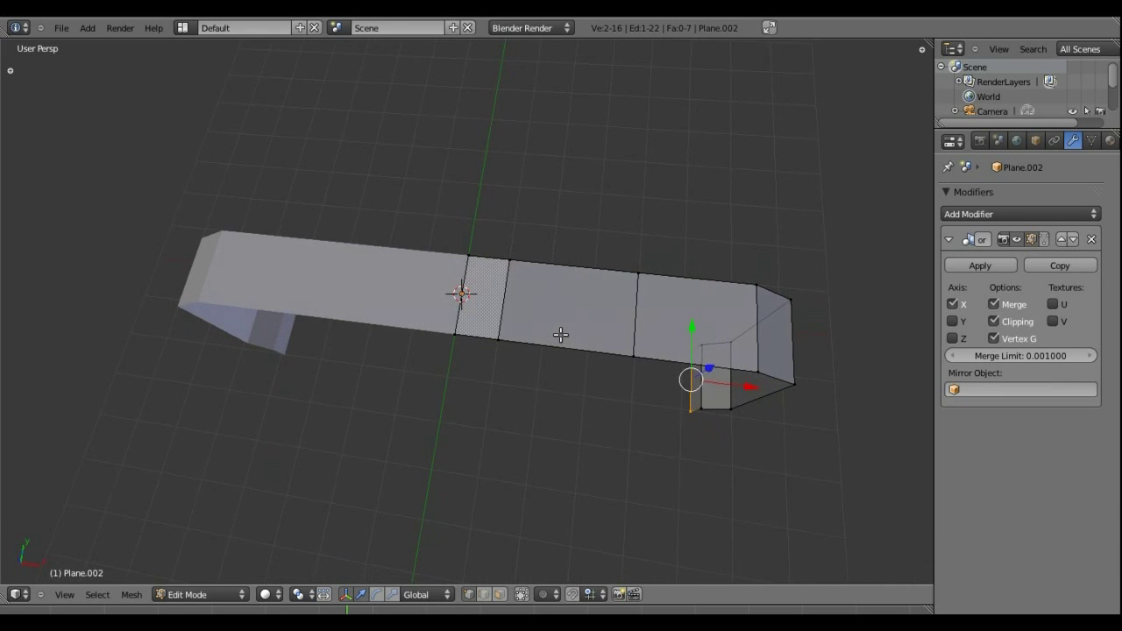
{"action": "scroll", "coordinate": [561, 333], "scroll_direction": "down", "scroll_amount": 2}
{"action": "mouse_move", "coordinate": [413, 383]}
{"action": "middle_mouse_down"}
{"action": "mouse_move", "coordinate": [456, 316]}
{"action": "mouse_move", "coordinate": [359, 251]}
{"action": "mouse_move", "coordinate": [538, 307]}
{"action": "mouse_move", "coordinate": [485, 229]}
{"action": "mouse_move", "coordinate": [380, 266]}
{"action": "mouse_move", "coordinate": [465, 295]}
{"action": "middle_mouse_up"}
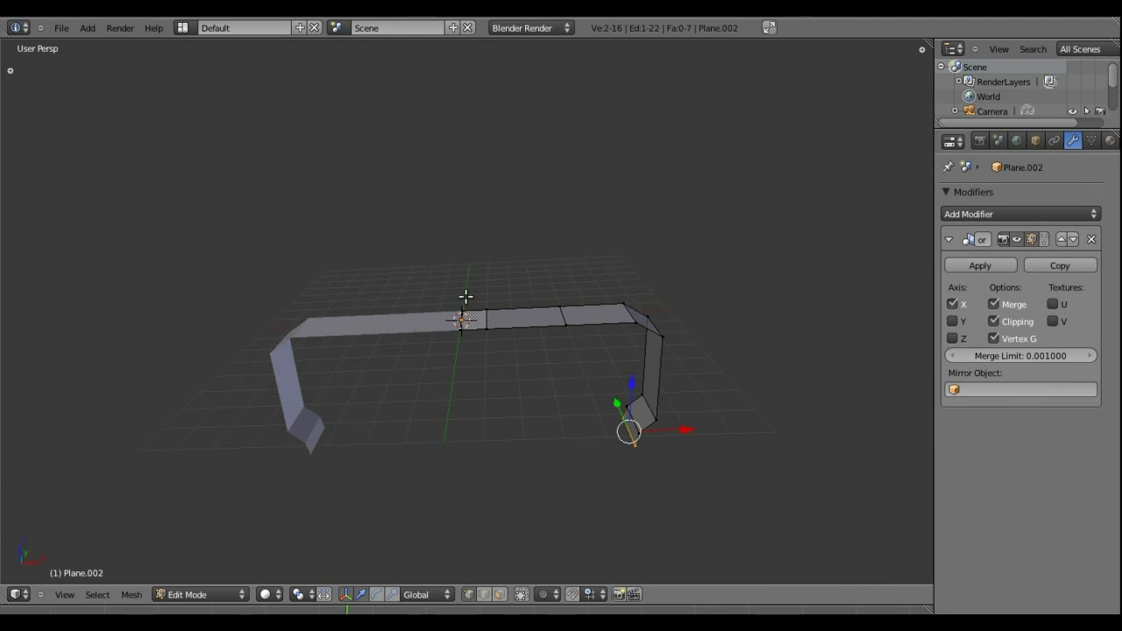
{"action": "scroll", "coordinate": [465, 295], "scroll_direction": "up", "scroll_amount": 3}
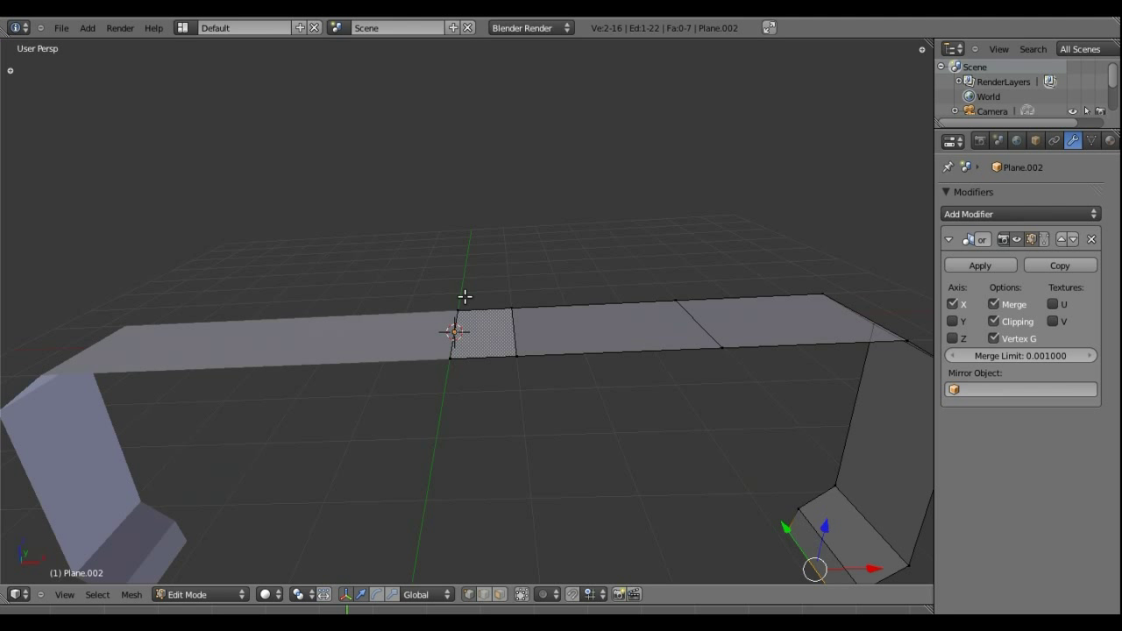
- Select the face beside the centre line and extrude it about 0.43 downward along Z
{"action": "right_click", "coordinate": [513, 305]}
{"action": "right_click", "coordinate": [456, 306], "text": "shift"}
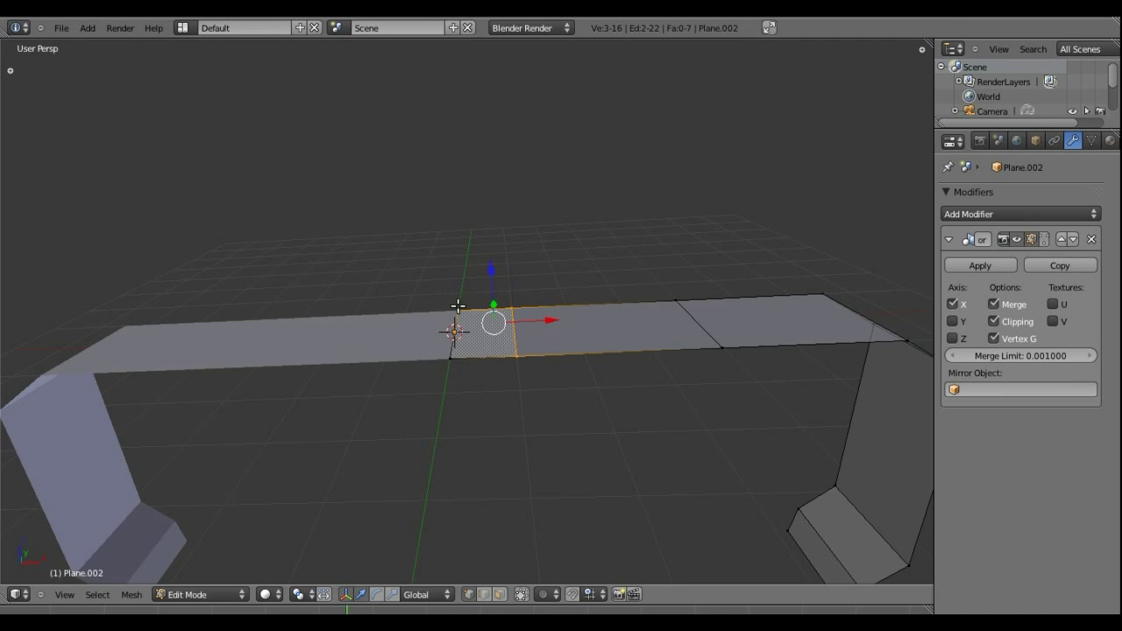
{"action": "right_click", "coordinate": [454, 353], "text": "shift"}
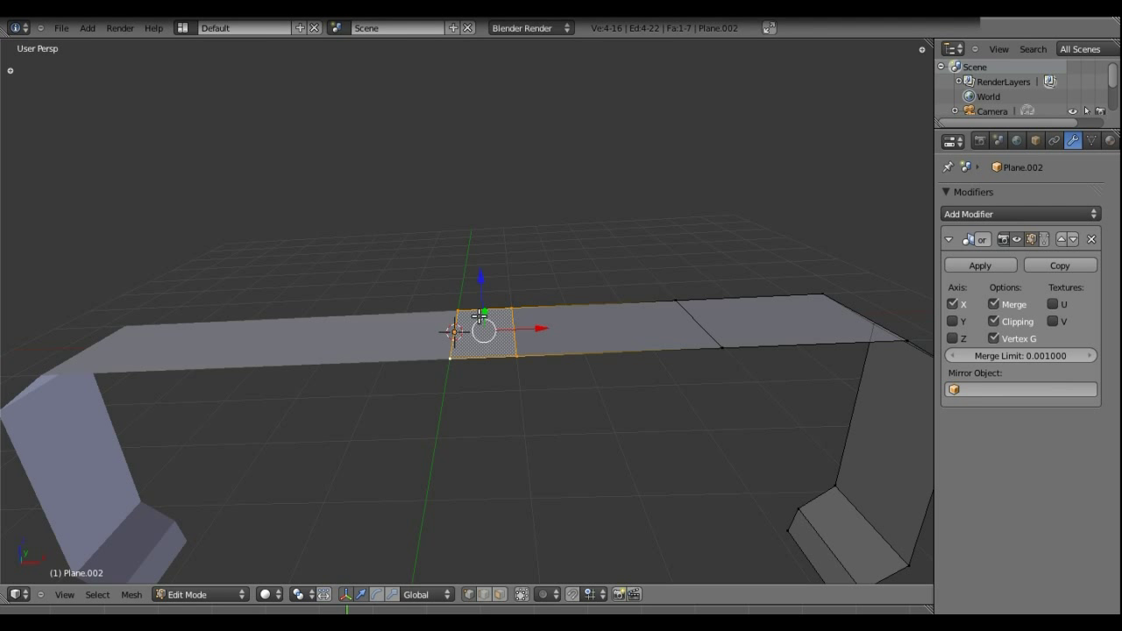
{"action": "key", "text": "e"}
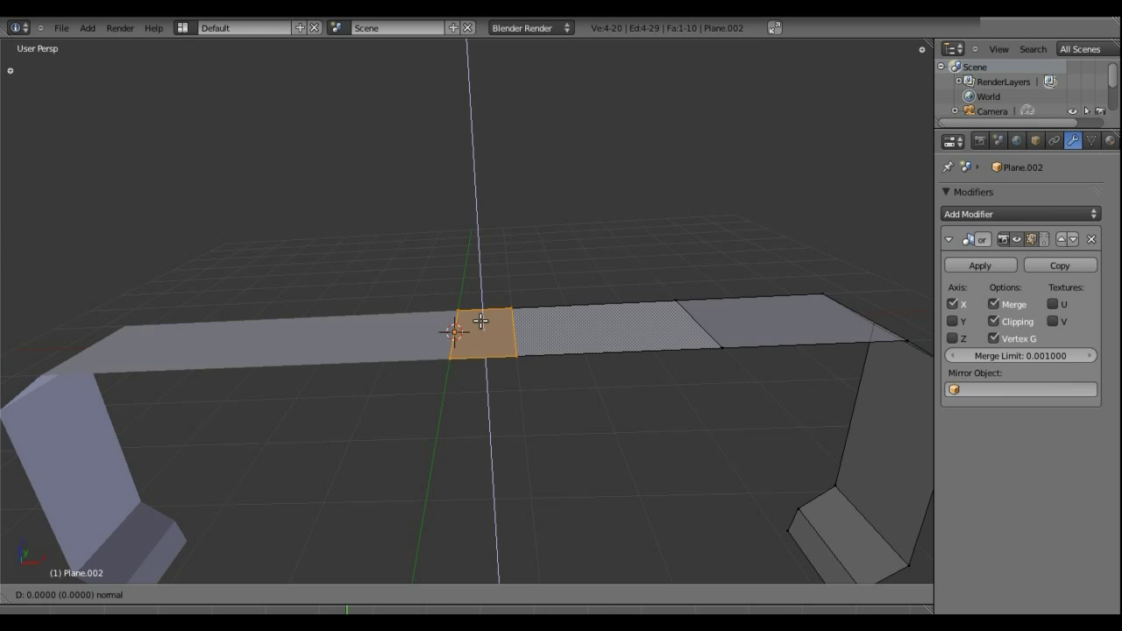
{"action": "key", "text": "z"}
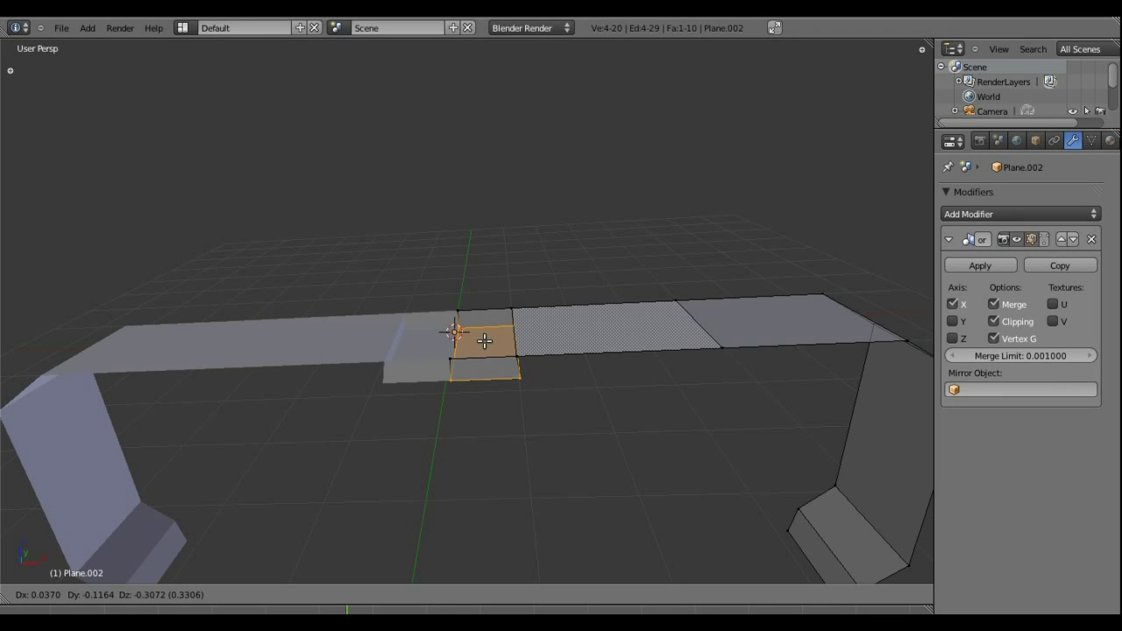
{"action": "key", "text": "z"}
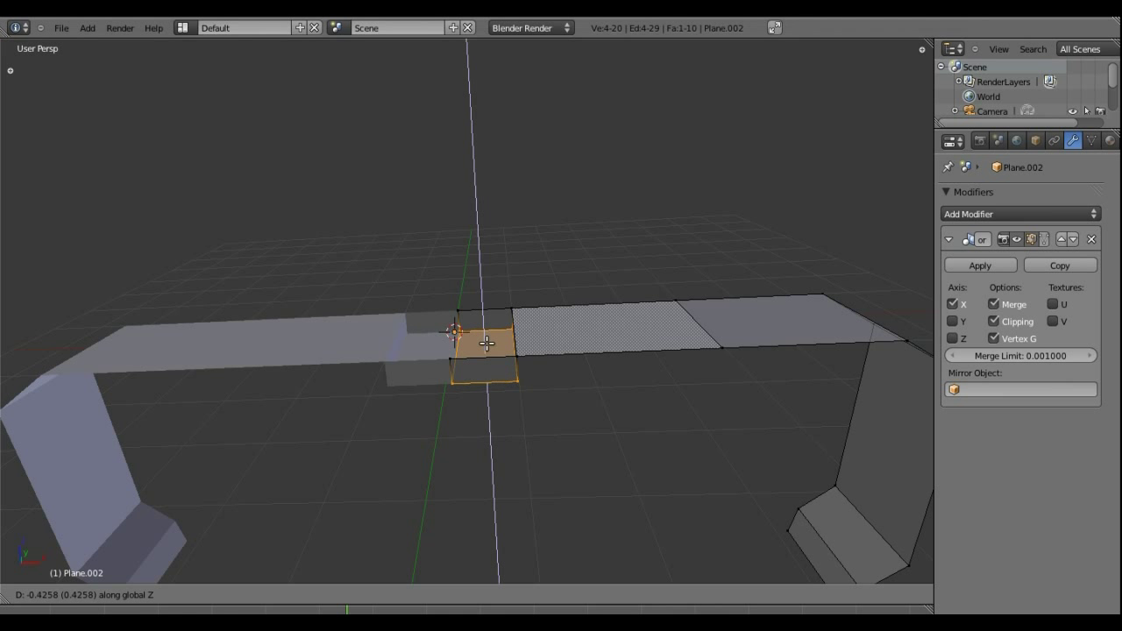
{"action": "left_click", "coordinate": [488, 339]}
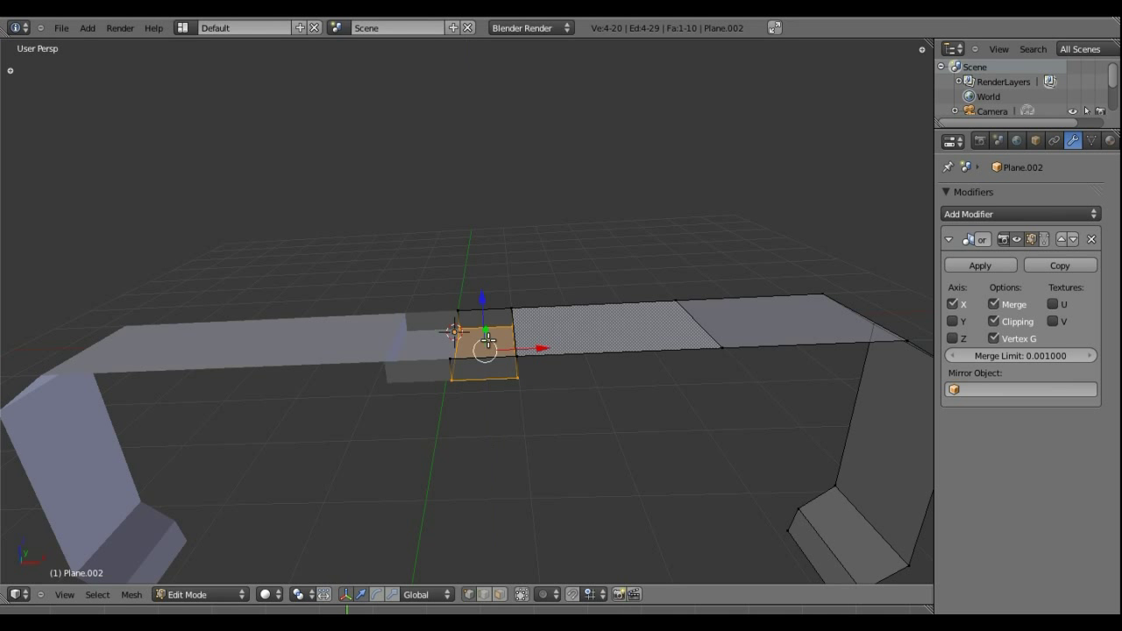
{"action": "left_click", "coordinate": [500, 596]}
- Select the top and bottom narrow faces of the centre piece and delete them
{"action": "middle_click_drag", "start_coordinate": [476, 364], "coordinate": [461, 388]}
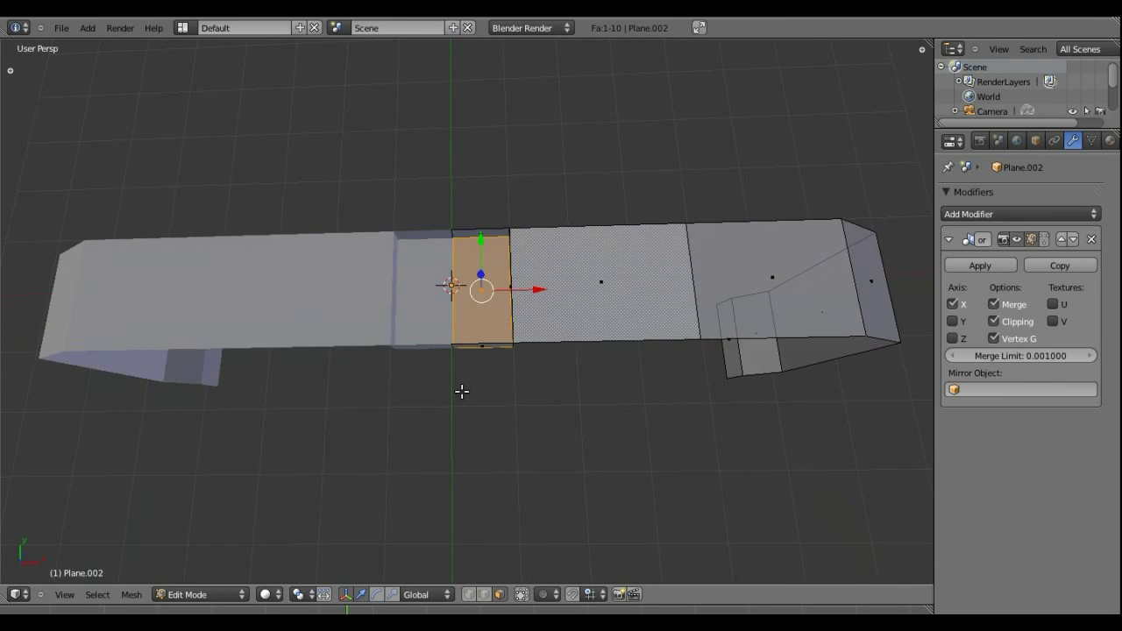
{"action": "scroll", "coordinate": [471, 345], "scroll_direction": "up", "scroll_amount": 3}
{"action": "mouse_move", "coordinate": [499, 284]}
{"action": "middle_mouse_down"}
{"action": "mouse_move", "coordinate": [502, 311]}
{"action": "mouse_move", "coordinate": [490, 232]}
{"action": "middle_mouse_up"}
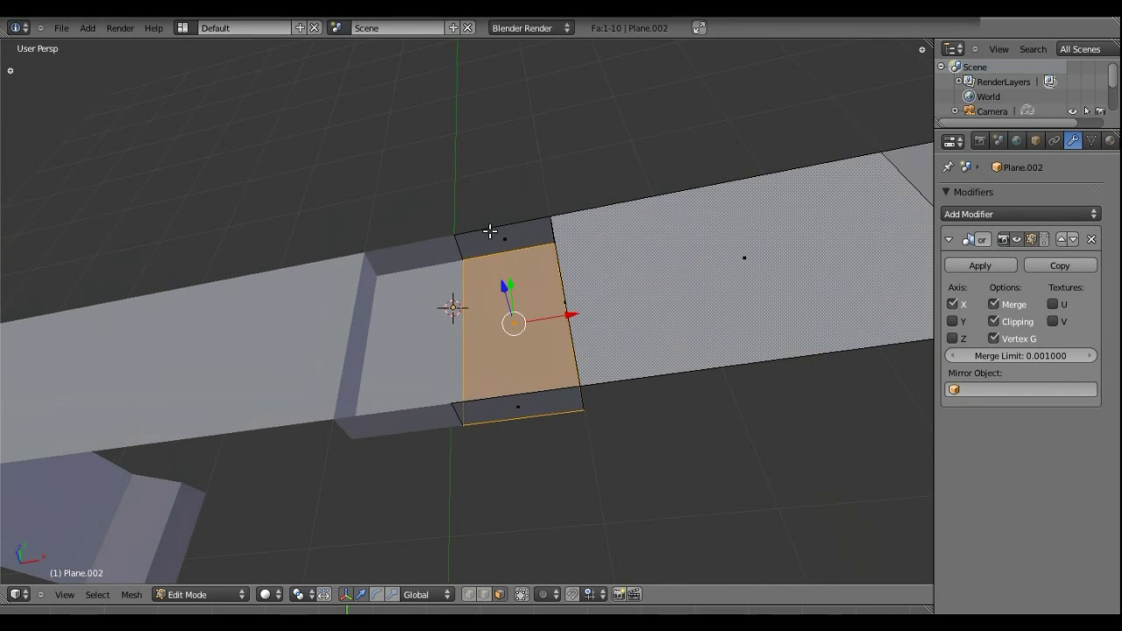
{"action": "right_click", "coordinate": [492, 246]}
{"action": "right_click", "coordinate": [524, 409], "text": "shift"}
{"action": "middle_click_drag", "start_coordinate": [524, 409], "coordinate": [512, 388]}
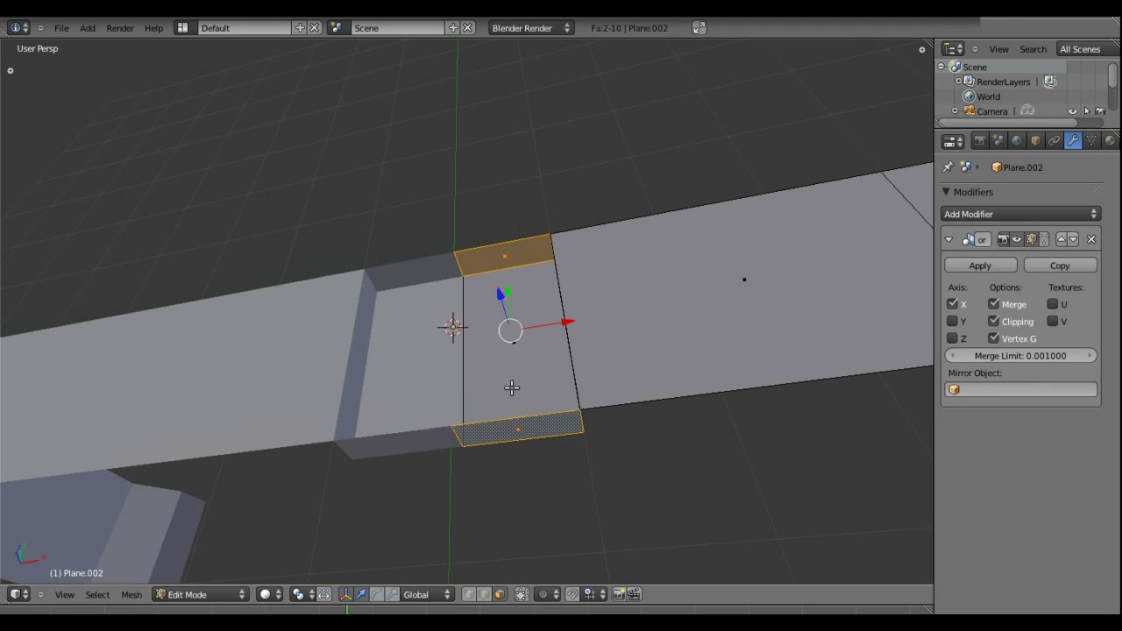
{"action": "key", "text": "x"}
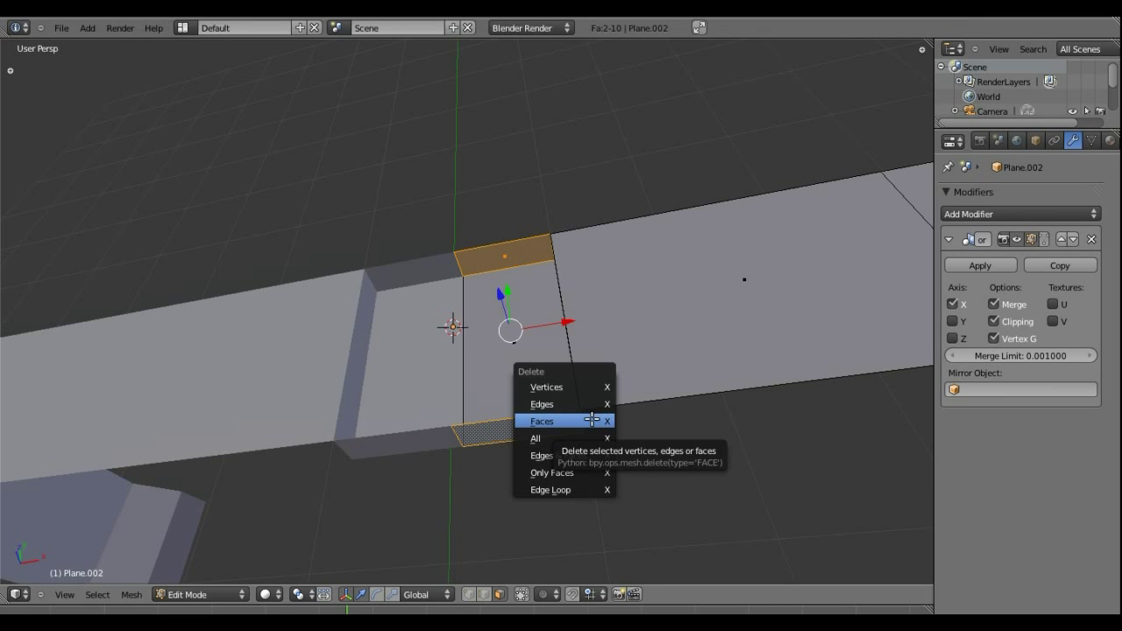
{"action": "left_click", "coordinate": [593, 427]}
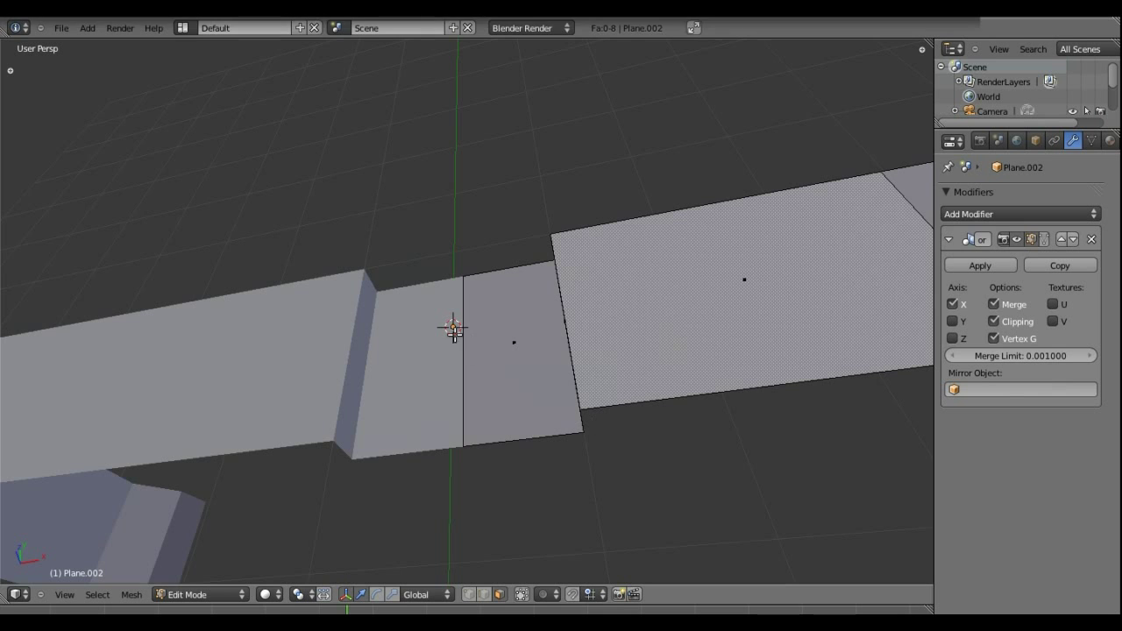
- Inspect the resulting closed bar from several angles, then return to Object Mode
{"action": "mouse_move", "coordinate": [455, 335]}
{"action": "middle_mouse_down"}
{"action": "mouse_move", "coordinate": [489, 360]}
{"action": "mouse_move", "coordinate": [438, 265]}
{"action": "mouse_move", "coordinate": [454, 266]}
{"action": "middle_mouse_up"}
{"action": "scroll", "coordinate": [489, 360], "scroll_direction": "down", "scroll_amount": 2}
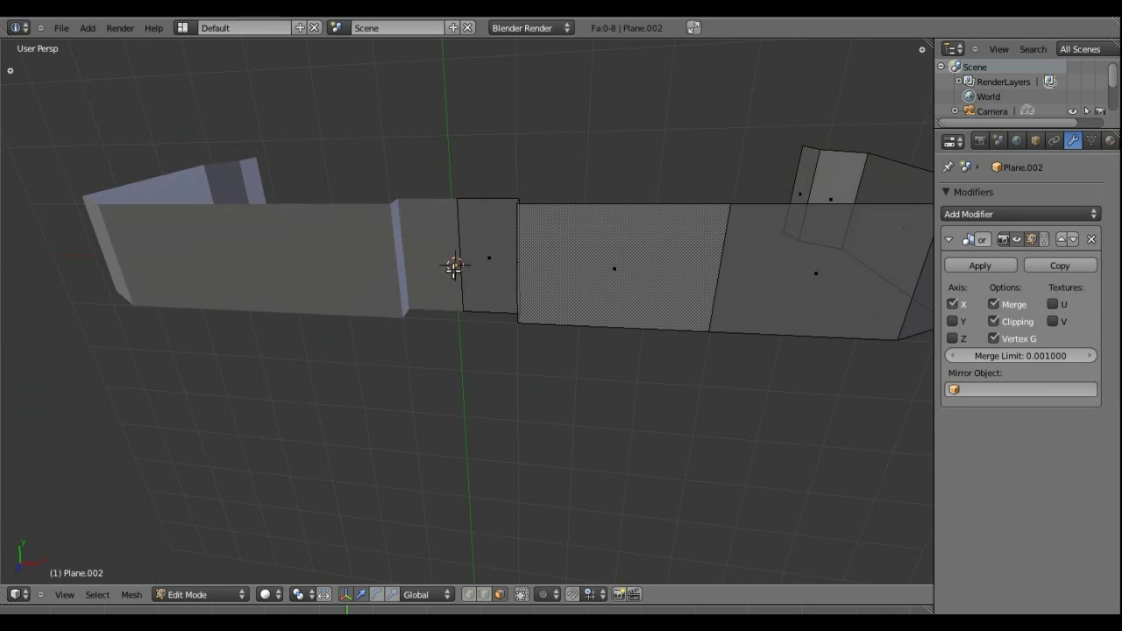
{"action": "mouse_move", "coordinate": [429, 217]}
{"action": "middle_mouse_down"}
{"action": "mouse_move", "coordinate": [506, 155]}
{"action": "mouse_move", "coordinate": [438, 243]}
{"action": "middle_mouse_up"}
{"action": "scroll", "coordinate": [408, 288], "scroll_direction": "down", "scroll_amount": 3}
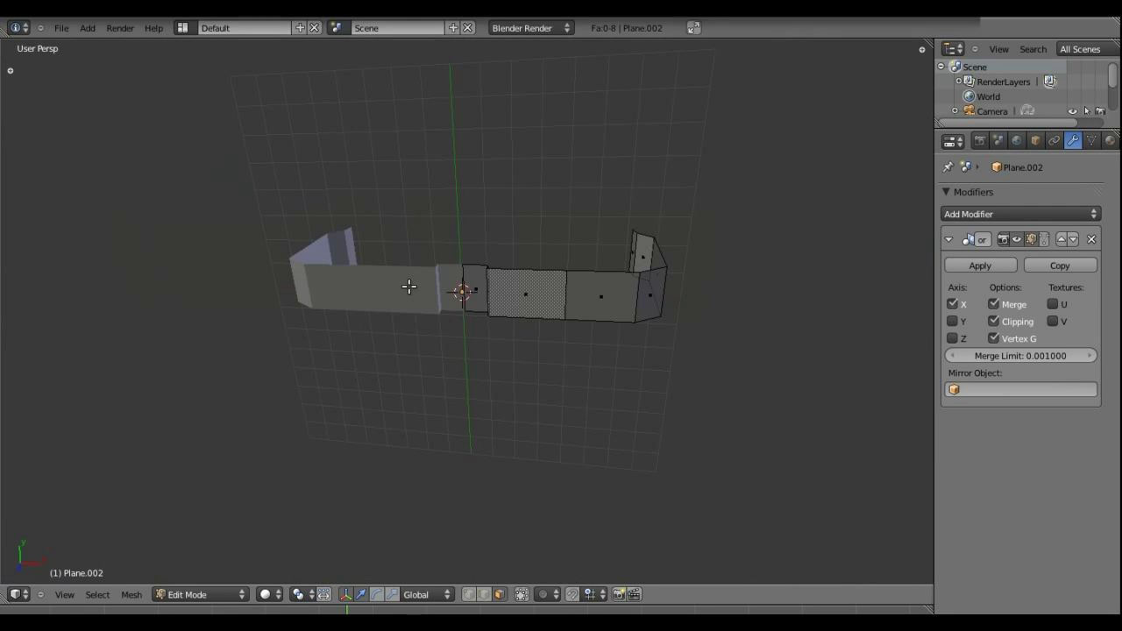
{"action": "mouse_move", "coordinate": [409, 289]}
{"action": "middle_mouse_down"}
{"action": "mouse_move", "coordinate": [506, 320]}
{"action": "mouse_move", "coordinate": [531, 205]}
{"action": "mouse_move", "coordinate": [429, 313]}
{"action": "mouse_move", "coordinate": [434, 254]}
{"action": "middle_mouse_up"}
{"action": "scroll", "coordinate": [434, 254], "scroll_direction": "down", "scroll_amount": 2}
{"action": "middle_click_drag", "start_coordinate": [576, 328], "coordinate": [463, 348]}
{"action": "scroll", "coordinate": [453, 348], "scroll_direction": "down", "scroll_amount": 1}
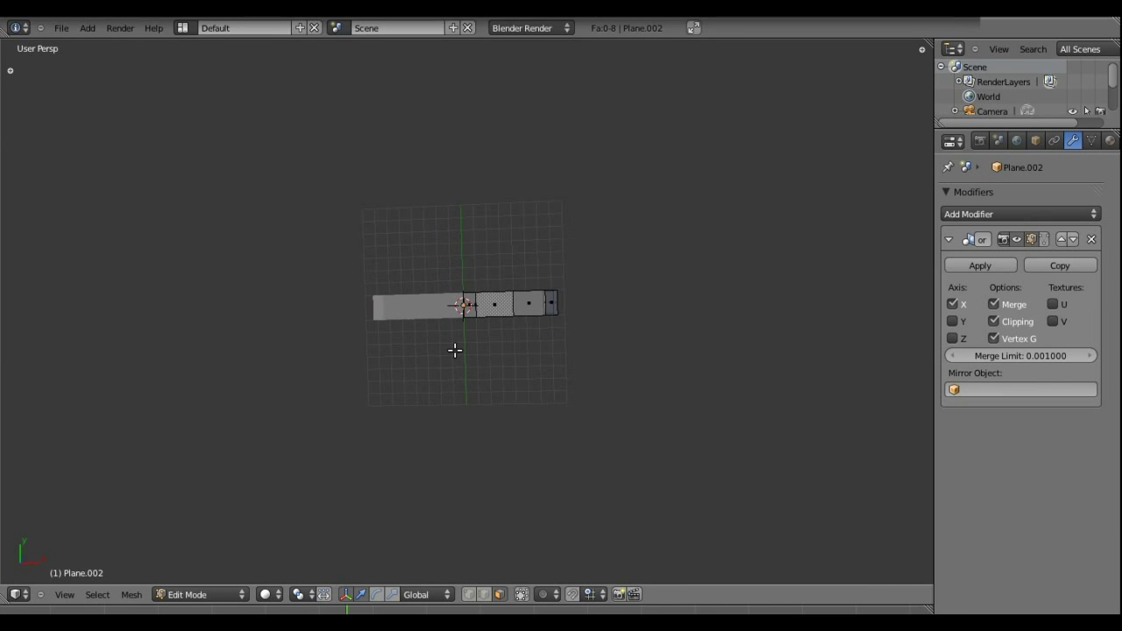
{"action": "scroll", "coordinate": [453, 343], "scroll_direction": "up", "scroll_amount": 1}
{"action": "scroll", "coordinate": [453, 343], "scroll_direction": "up", "scroll_amount": 5}
{"action": "scroll", "coordinate": [451, 326], "scroll_direction": "down", "scroll_amount": 3}
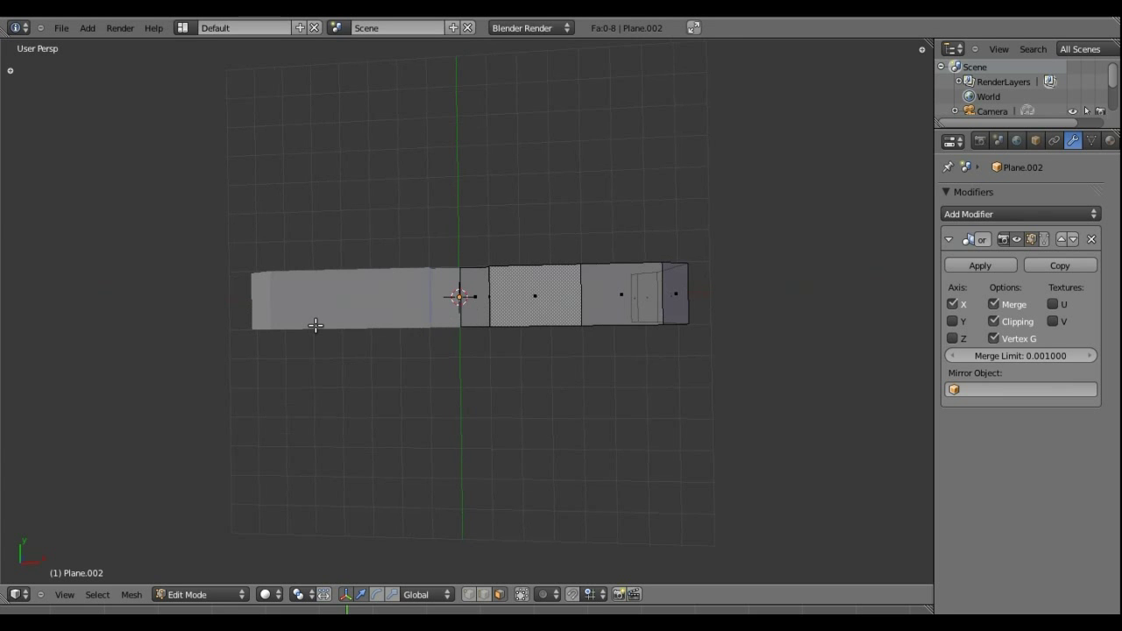
{"action": "middle_click_drag", "start_coordinate": [575, 238], "coordinate": [588, 260]}
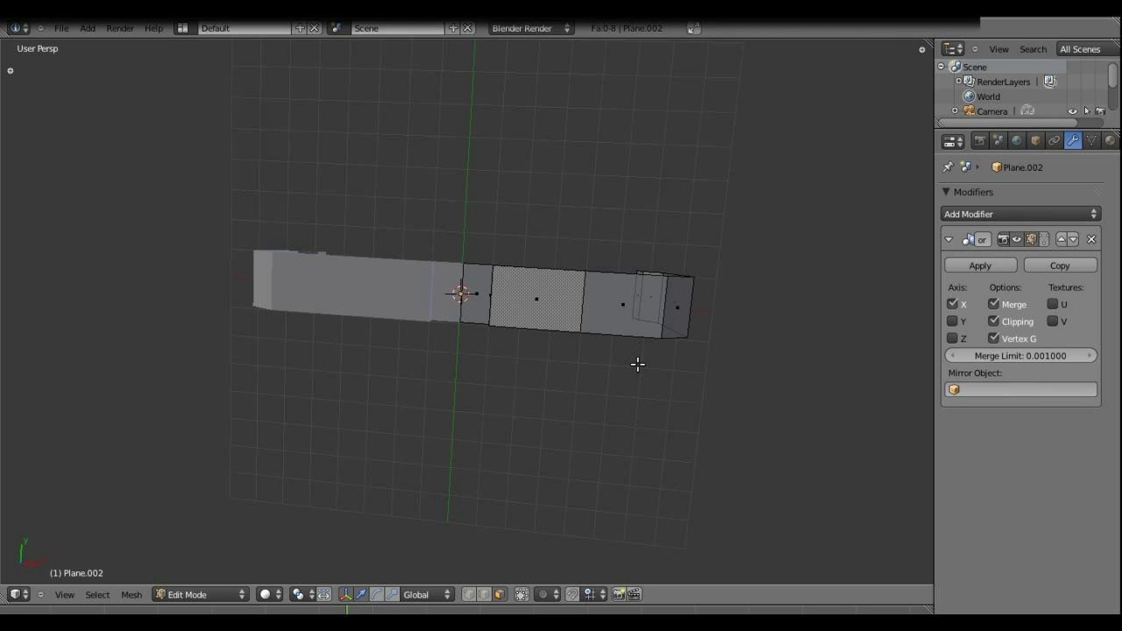
{"action": "key", "text": "Tab"}
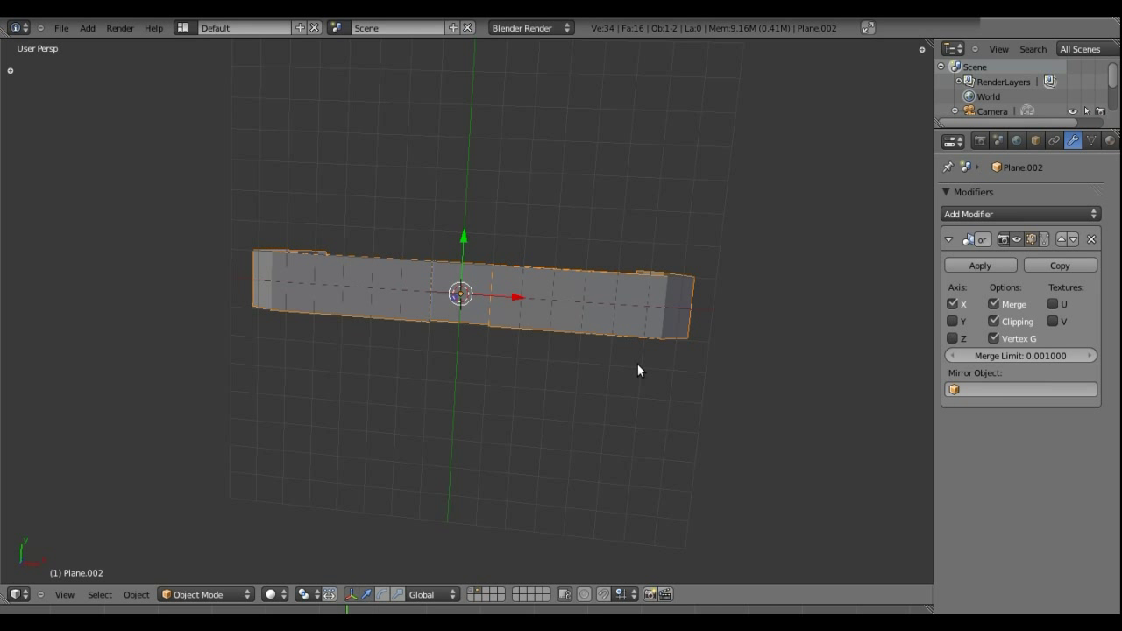
- Scale the Plane.002 strip down to about two-thirds and view it straight on
{"action": "key", "text": "s"}
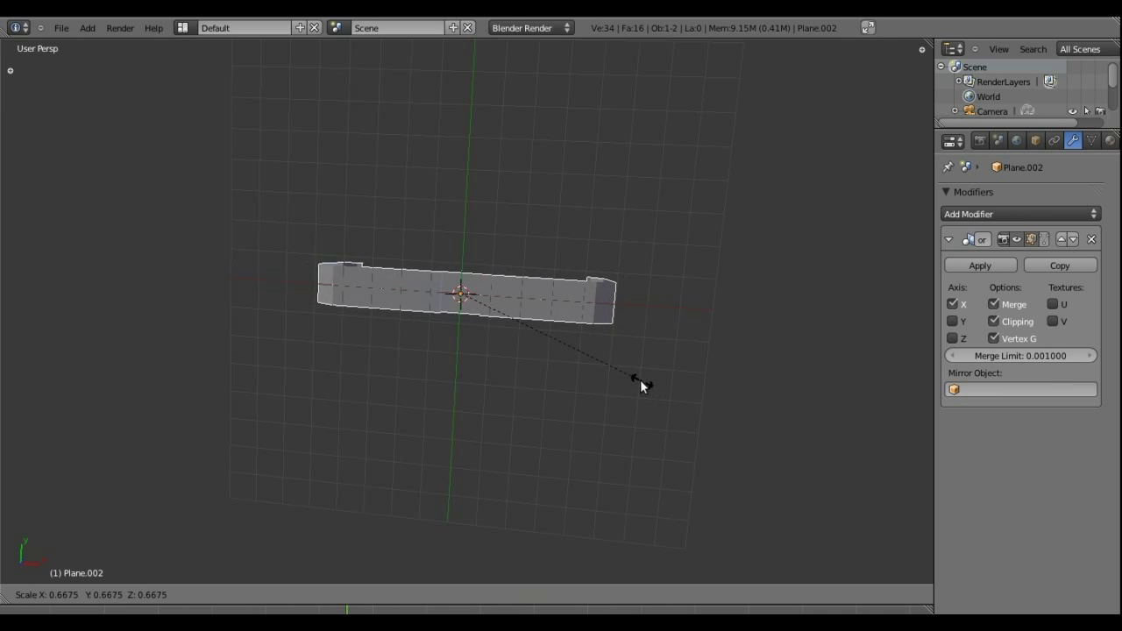
{"action": "left_click", "coordinate": [525, 338]}
{"action": "middle_click_drag", "start_coordinate": [610, 313], "coordinate": [495, 333]}
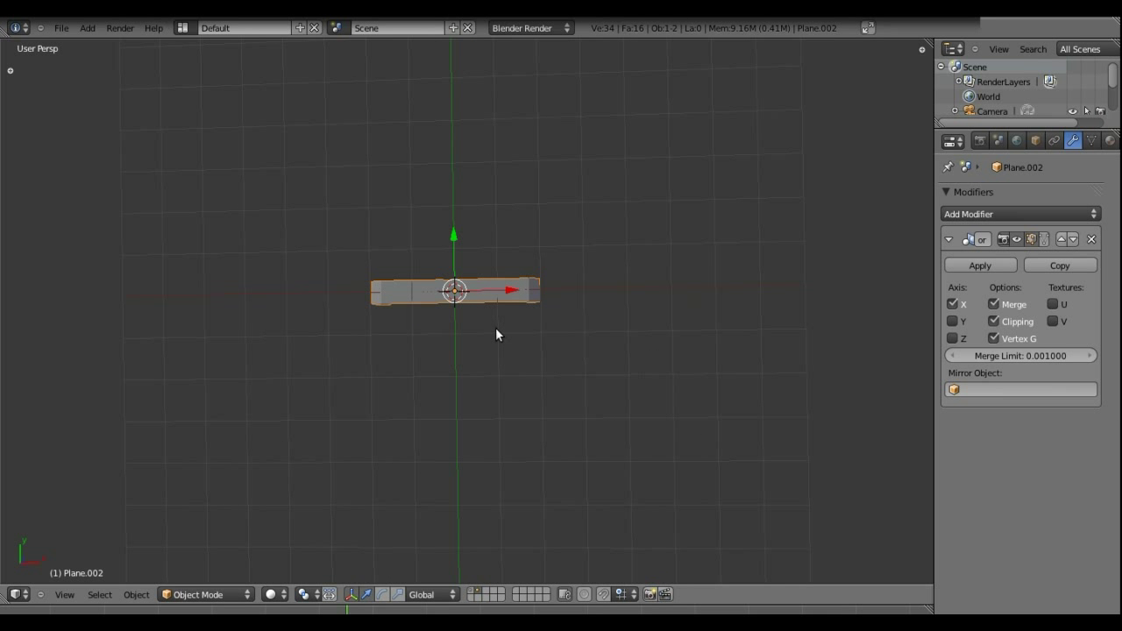
{"action": "key", "text": "shift+a"}
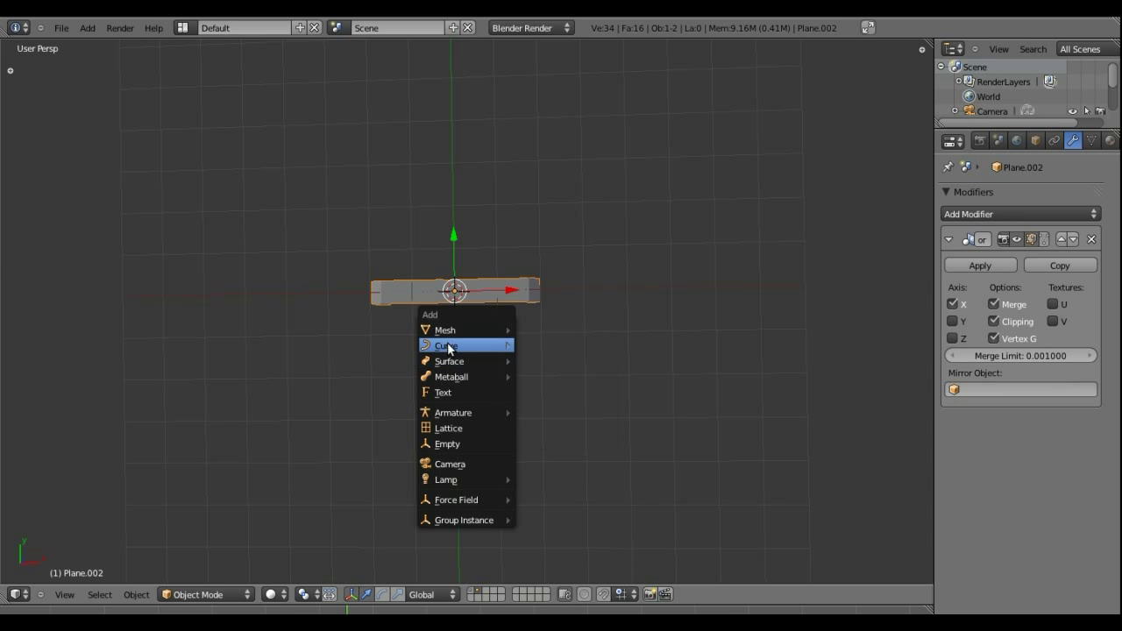
{"action": "mouse_move", "coordinate": [464, 345]}
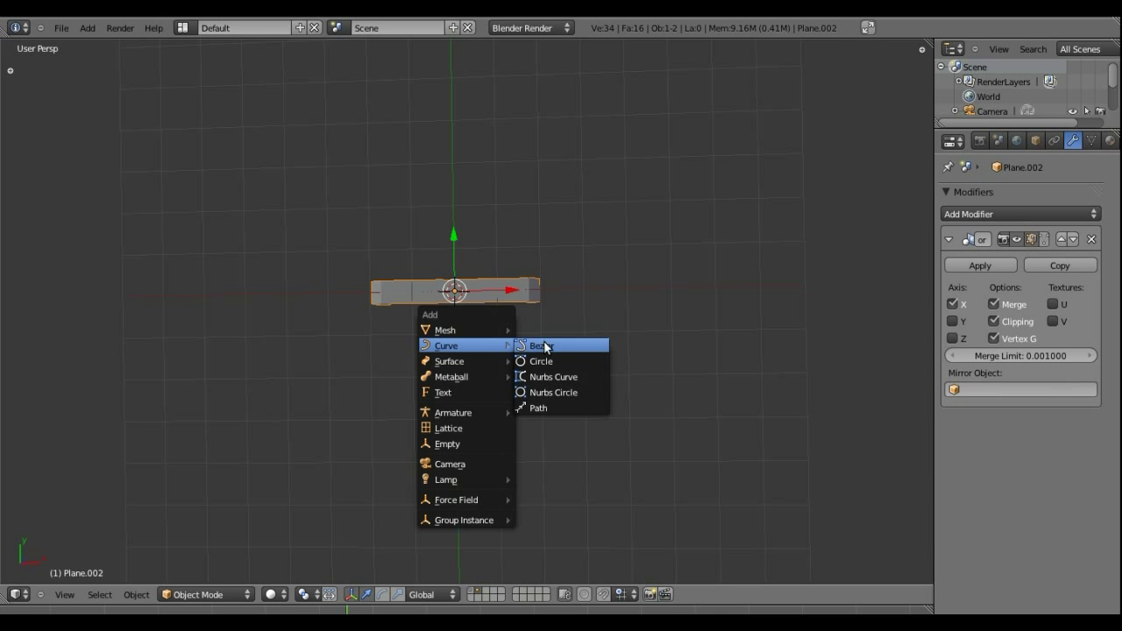
- Add a NURBS circle, rotate it 90° about Y, and enlarge it to encircle Plane.002
{"action": "left_click", "coordinate": [556, 393]}
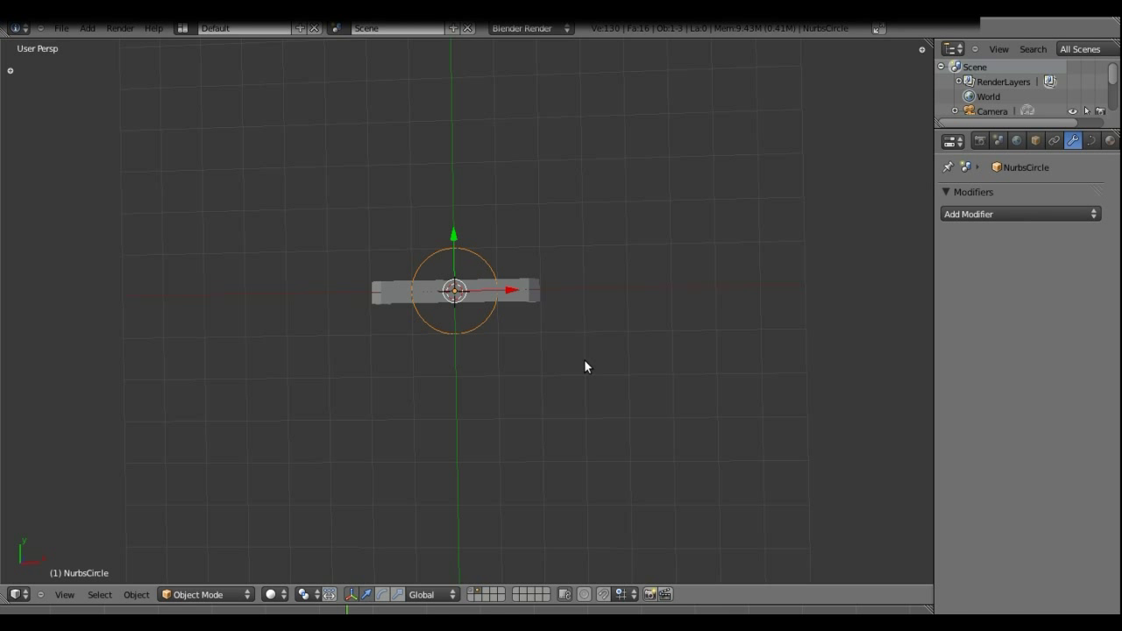
{"action": "key", "text": "r"}
{"action": "type", "text": "y"}
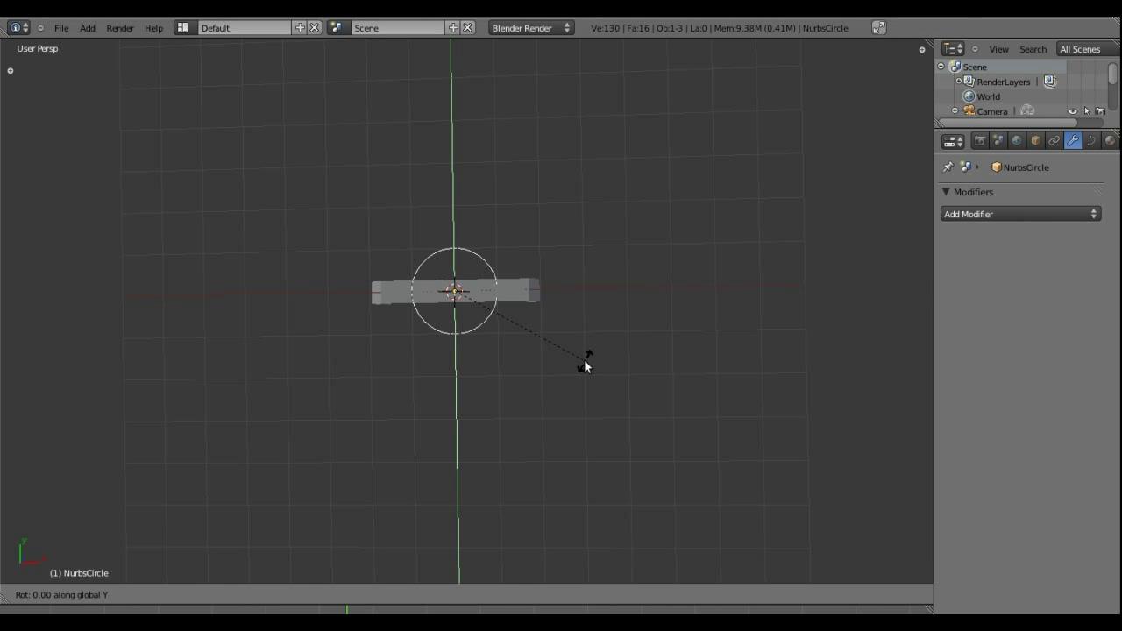
{"action": "type", "text": "90"}
{"action": "key", "text": "Return"}
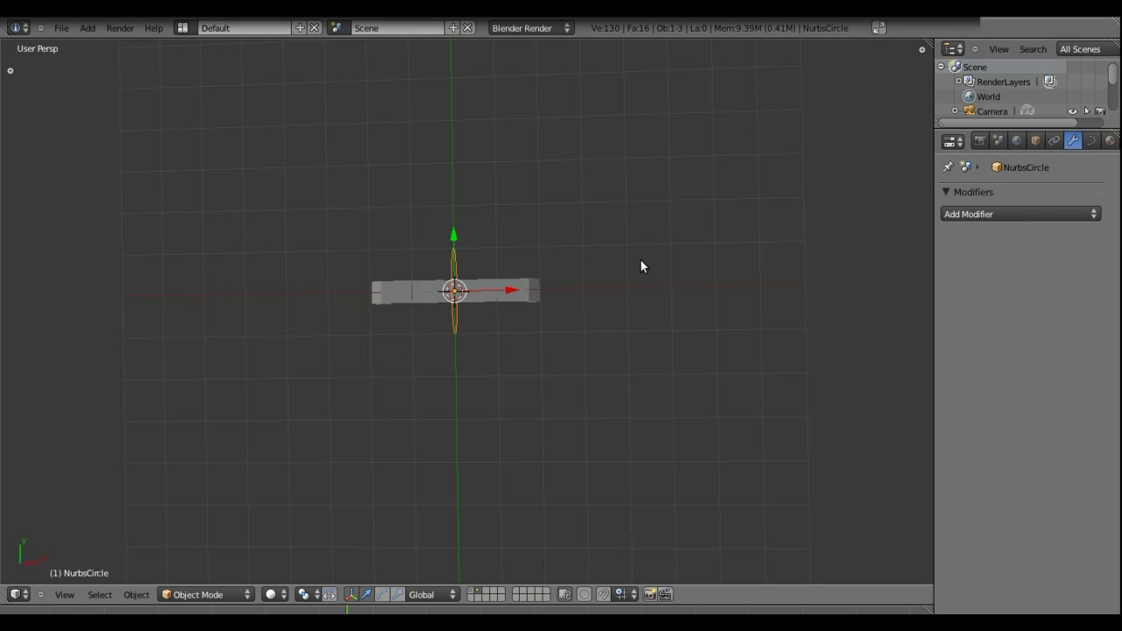
{"action": "mouse_move", "coordinate": [640, 260]}
{"action": "middle_mouse_down"}
{"action": "mouse_move", "coordinate": [563, 280]}
{"action": "mouse_move", "coordinate": [591, 323]}
{"action": "mouse_move", "coordinate": [577, 316]}
{"action": "middle_mouse_up"}
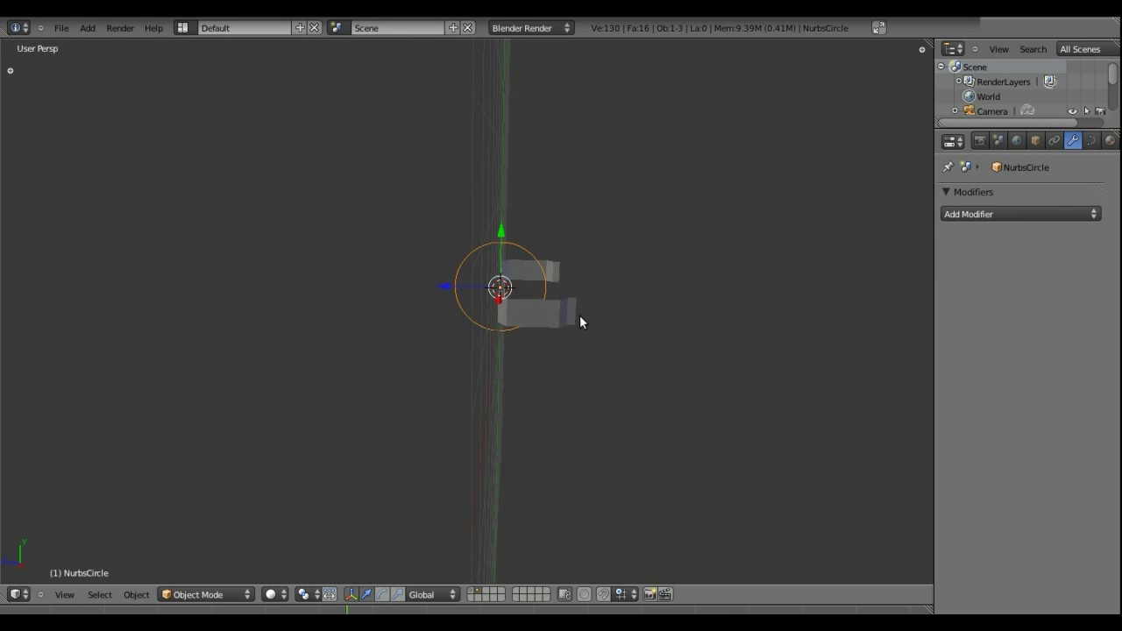
{"action": "key", "text": "s"}
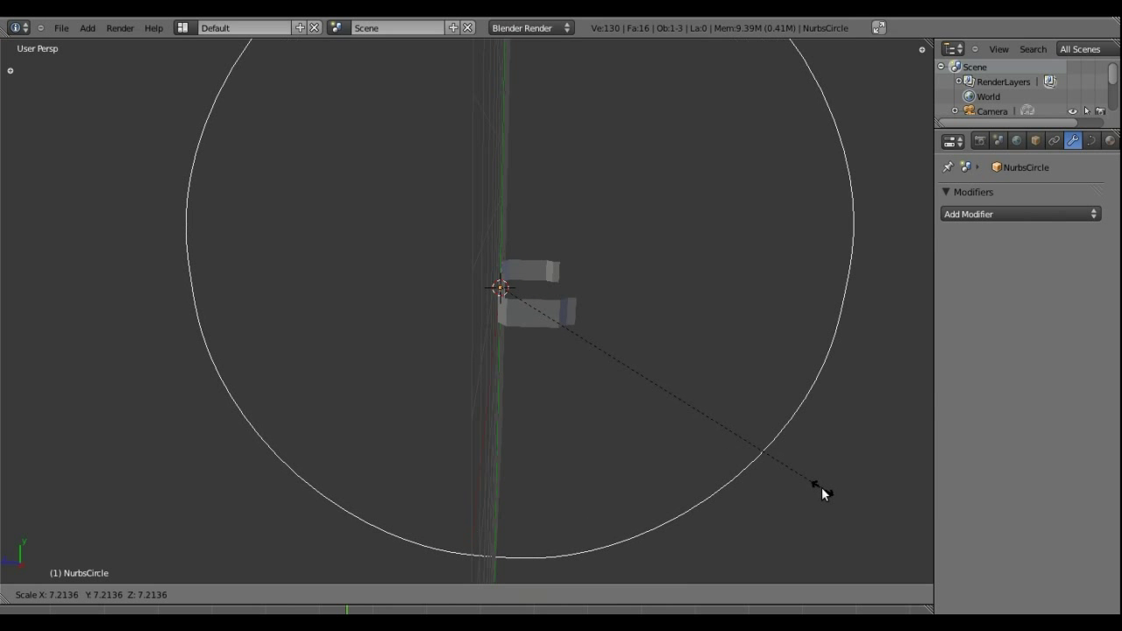
{"action": "left_click", "coordinate": [822, 487]}
{"action": "scroll", "coordinate": [685, 377], "scroll_direction": "down", "scroll_amount": 4}
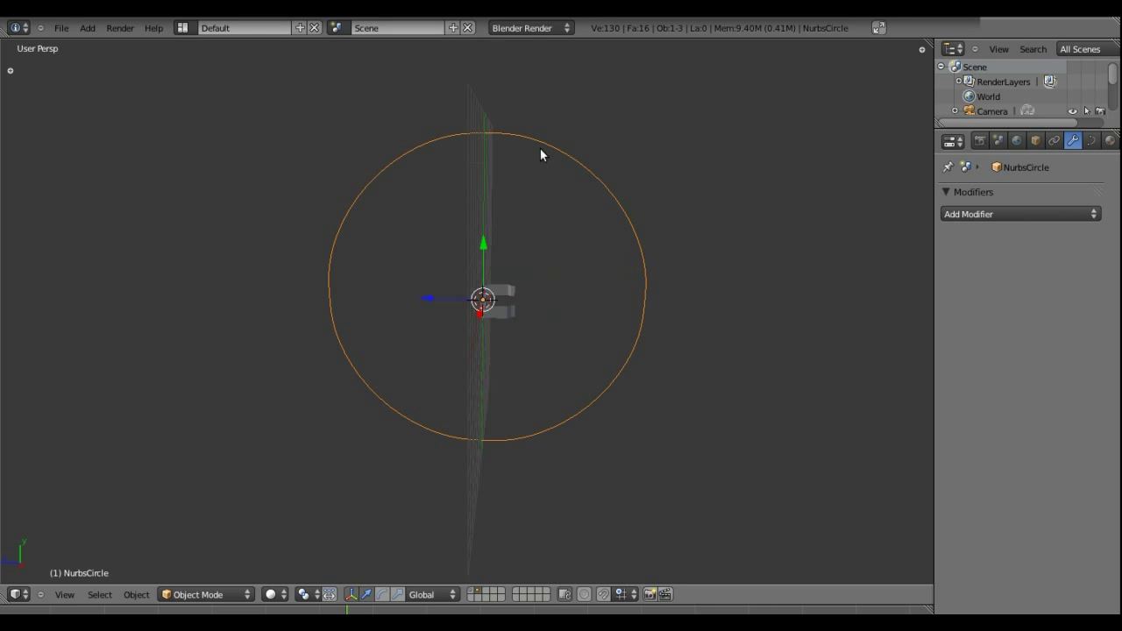
{"action": "right_click", "coordinate": [501, 312]}
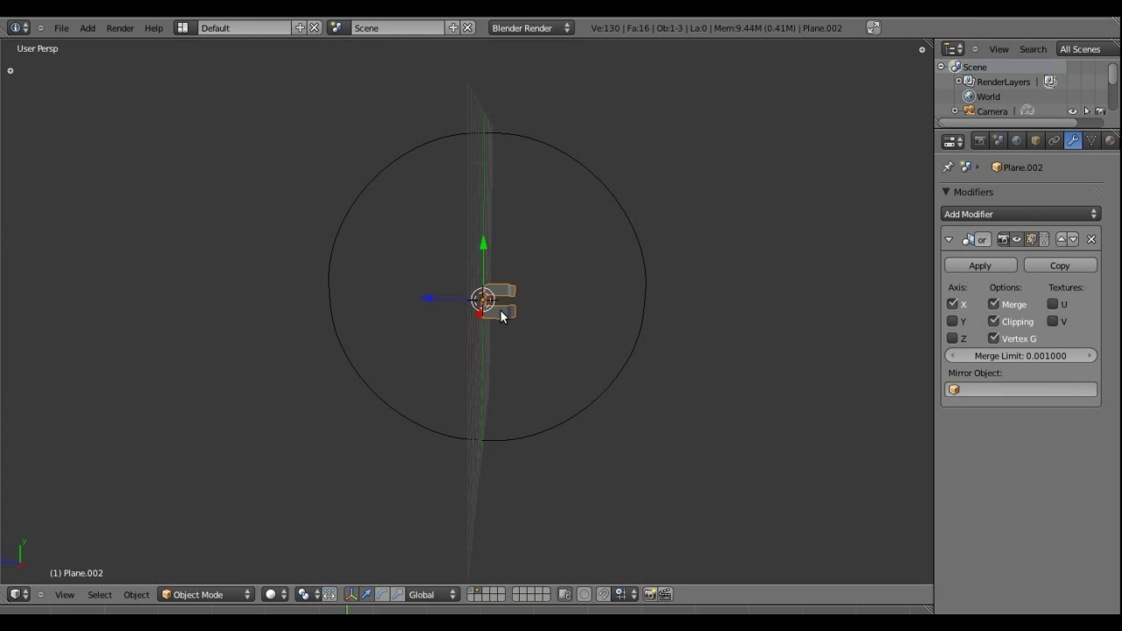
- Add an Array modifier and switch the Mirror axis from X to Y
{"action": "left_click", "coordinate": [1067, 211]}
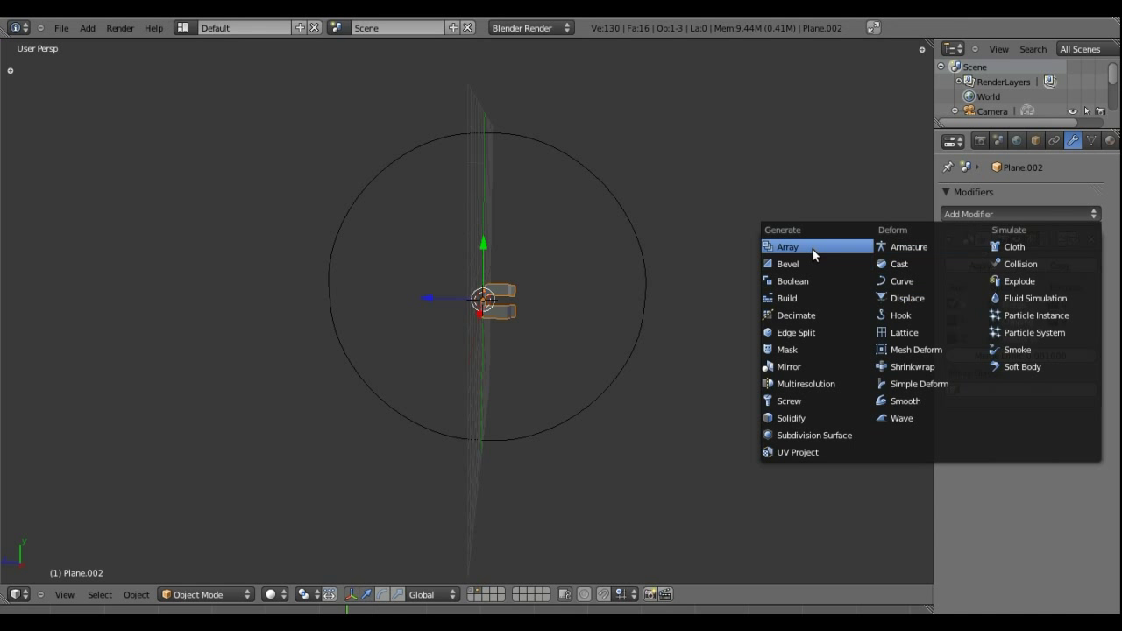
{"action": "left_click", "coordinate": [800, 247]}
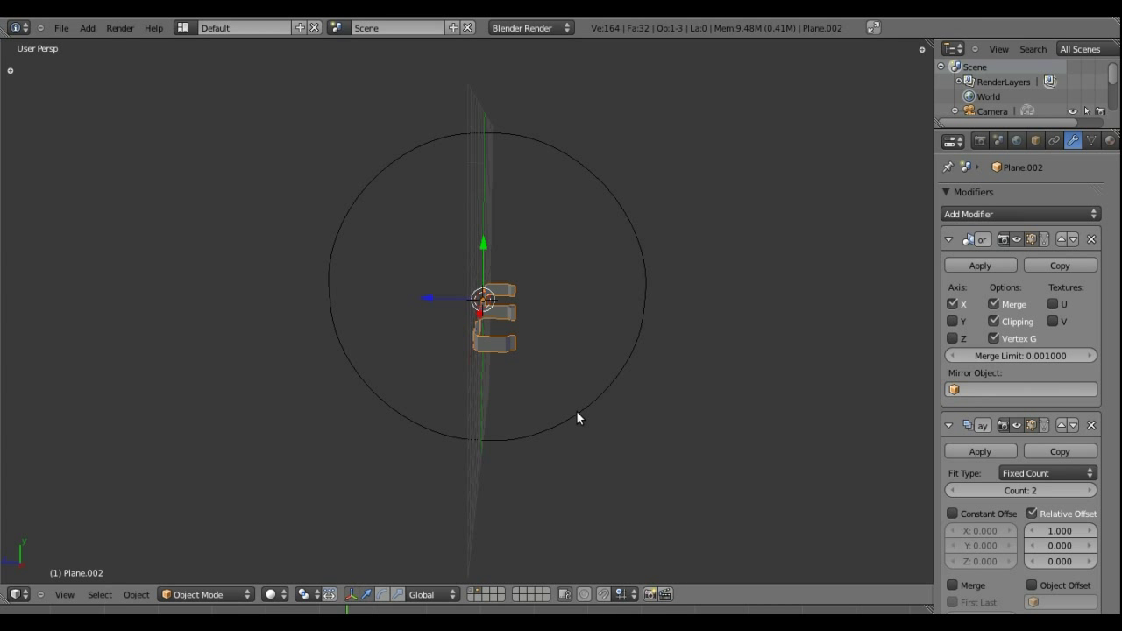
{"action": "mouse_move", "coordinate": [476, 402]}
{"action": "middle_mouse_down"}
{"action": "mouse_move", "coordinate": [632, 371]}
{"action": "mouse_move", "coordinate": [614, 372]}
{"action": "middle_mouse_up"}
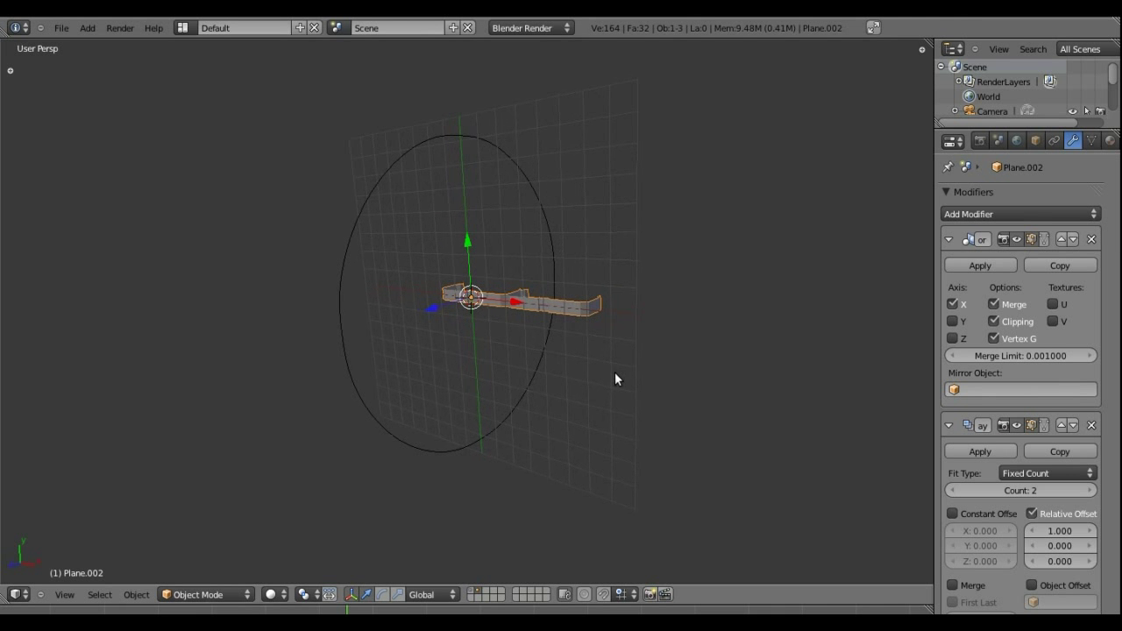
{"action": "left_click", "coordinate": [953, 321]}
{"action": "left_click", "coordinate": [952, 304]}
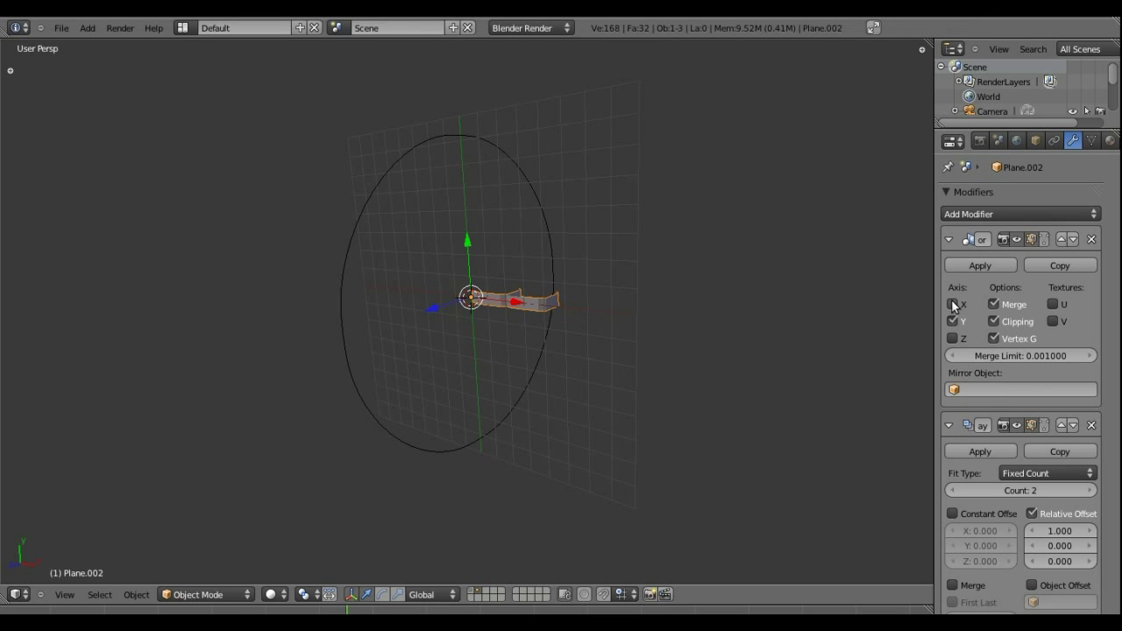
{"action": "mouse_move", "coordinate": [537, 366]}
{"action": "middle_mouse_down"}
{"action": "mouse_move", "coordinate": [640, 367]}
{"action": "mouse_move", "coordinate": [601, 363]}
{"action": "middle_mouse_up"}
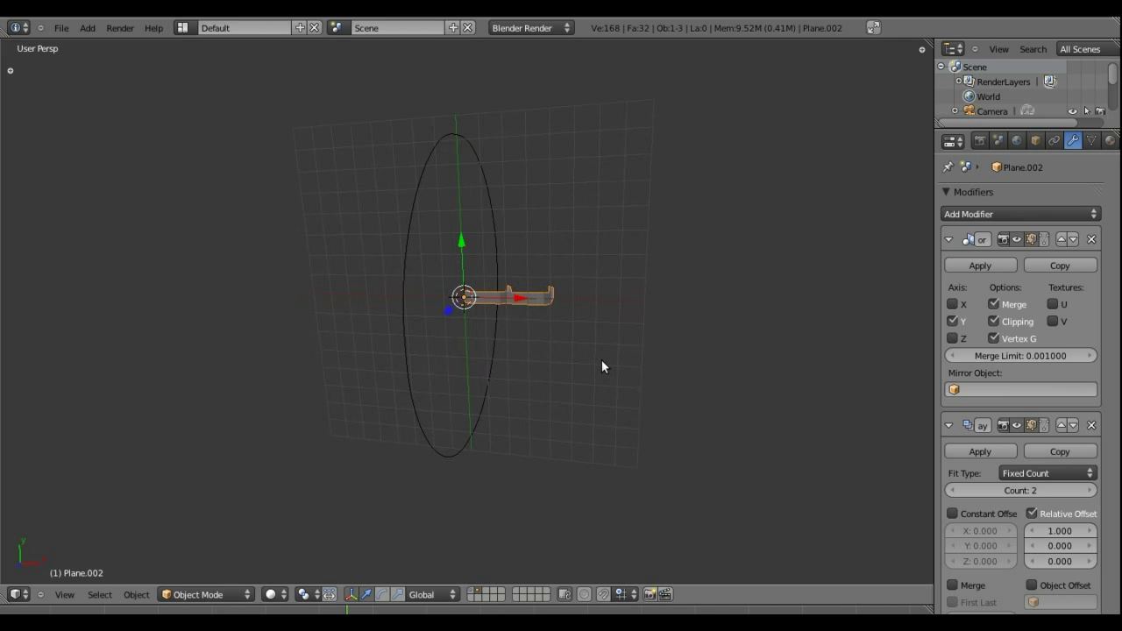
- Try mirroring the piece along Z, then turn Z back off
{"action": "left_click", "coordinate": [953, 338]}
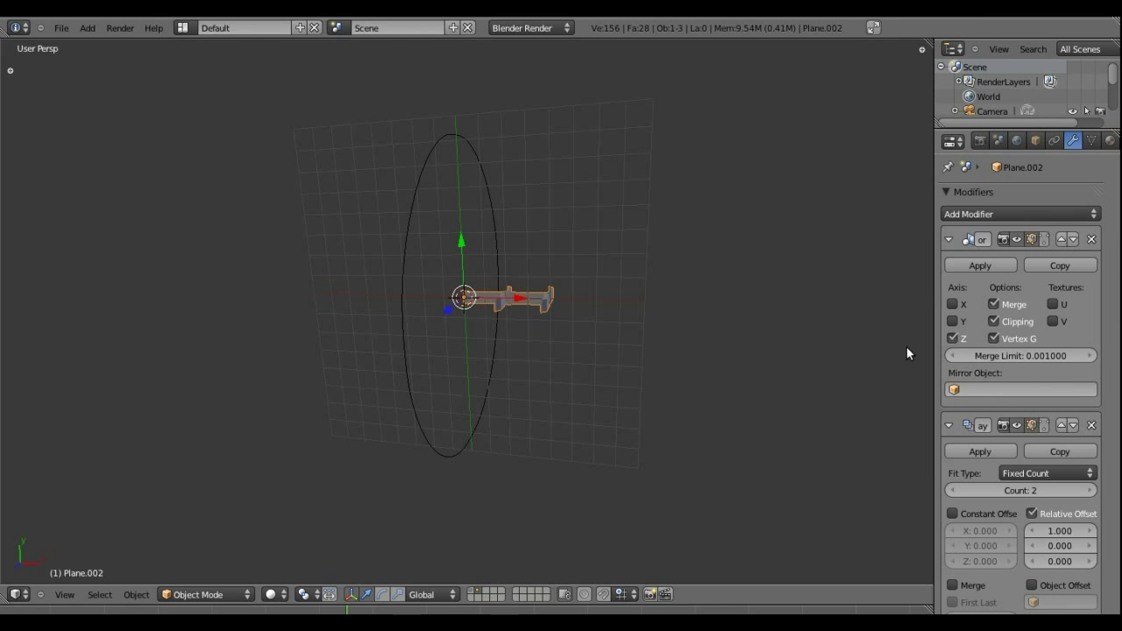
{"action": "mouse_move", "coordinate": [590, 376]}
{"action": "middle_mouse_down"}
{"action": "mouse_move", "coordinate": [555, 151]}
{"action": "mouse_move", "coordinate": [567, 216]}
{"action": "mouse_move", "coordinate": [436, 350]}
{"action": "mouse_move", "coordinate": [580, 399]}
{"action": "mouse_move", "coordinate": [675, 392]}
{"action": "middle_mouse_up"}
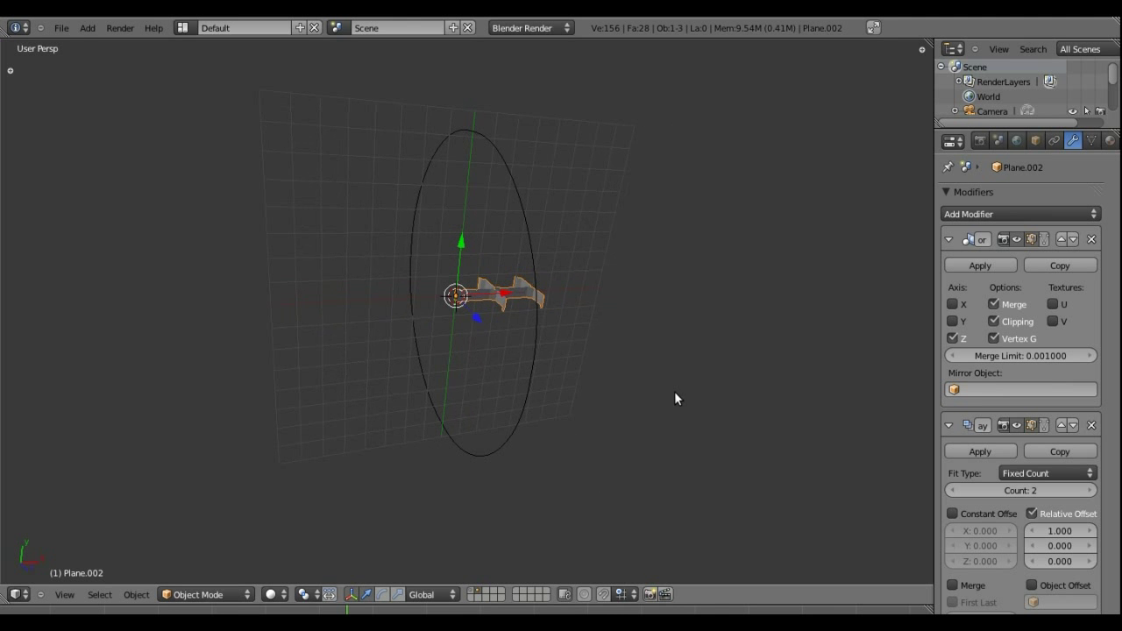
{"action": "left_click", "coordinate": [954, 339]}
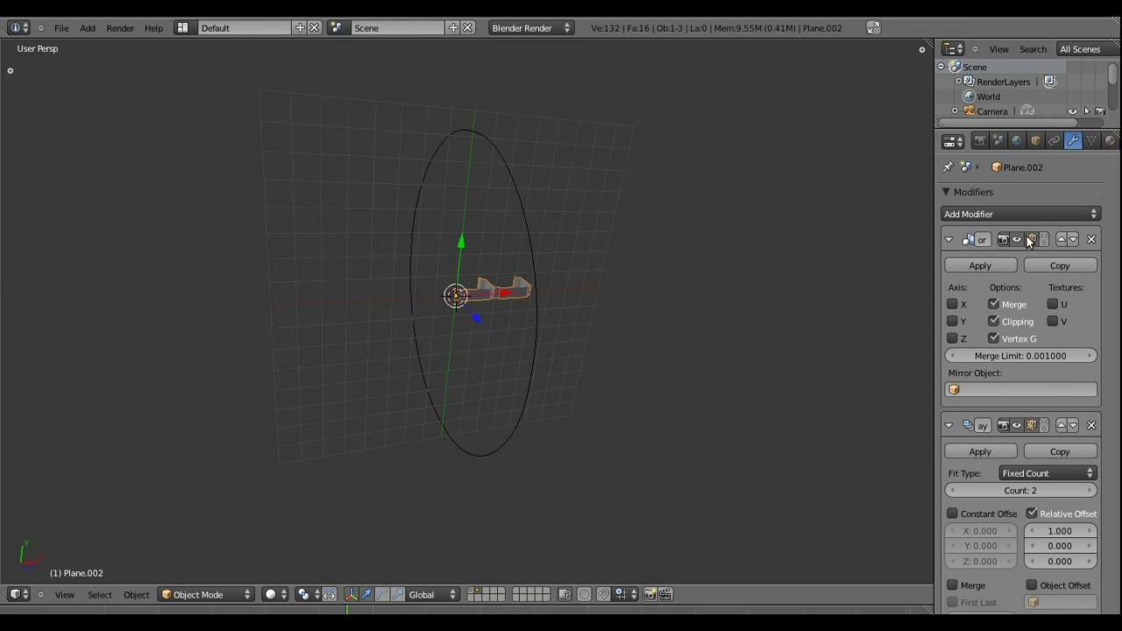
- Remove and restore the Mirror modifier, toggle its Y and Z axes, and delete the Array modifier
{"action": "left_click", "coordinate": [1091, 239]}
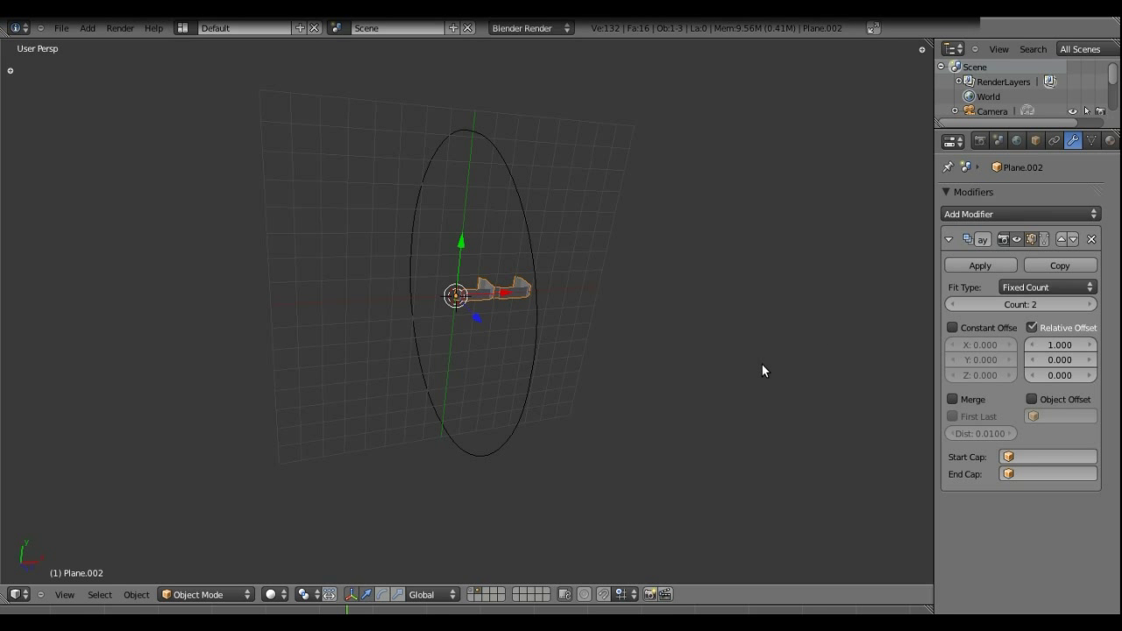
{"action": "mouse_move", "coordinate": [539, 388]}
{"action": "middle_mouse_down"}
{"action": "mouse_move", "coordinate": [493, 280]}
{"action": "mouse_move", "coordinate": [488, 465]}
{"action": "mouse_move", "coordinate": [498, 492]}
{"action": "middle_mouse_up"}
{"action": "key", "text": "ctrl+z"}
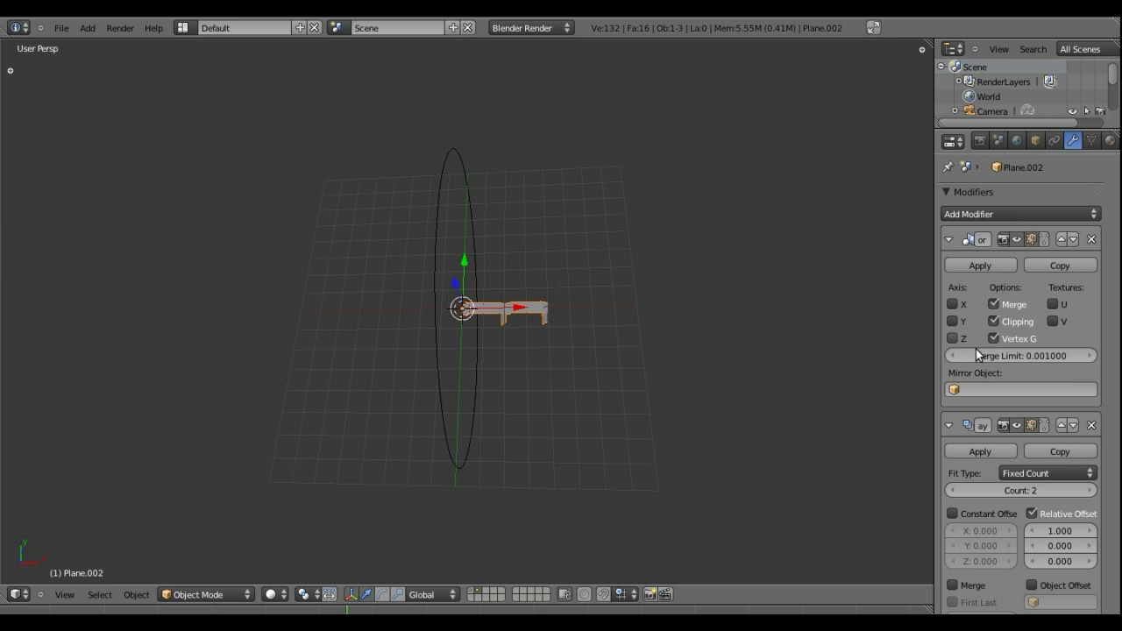
{"action": "left_click", "coordinate": [953, 321]}
{"action": "left_click", "coordinate": [953, 338]}
{"action": "left_click", "coordinate": [1091, 426]}
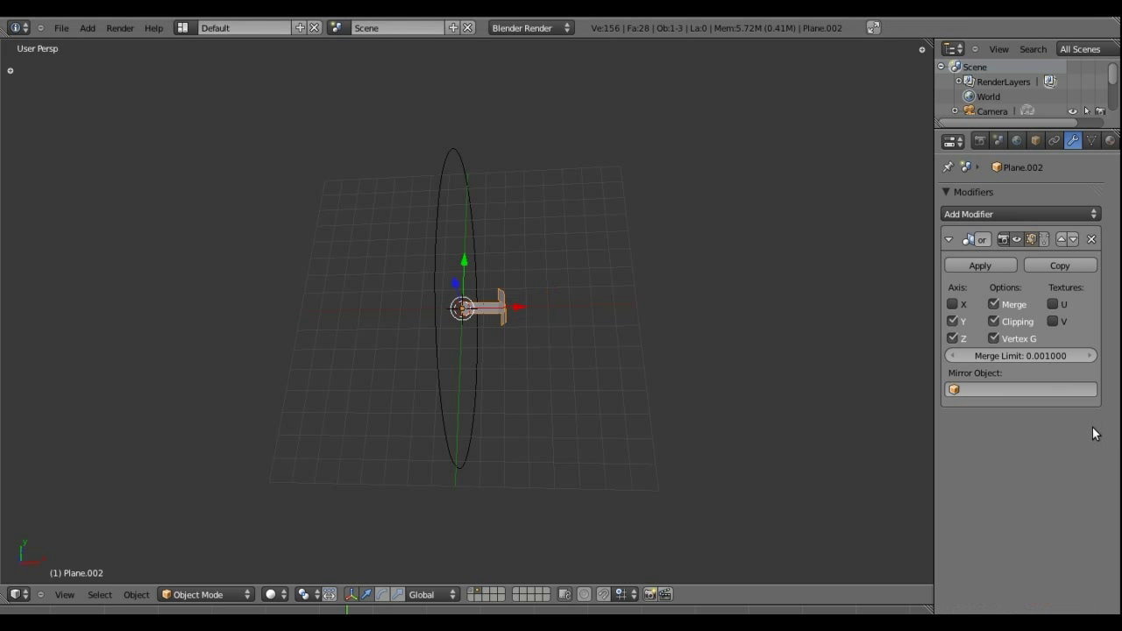
{"action": "middle_click_drag", "start_coordinate": [597, 263], "coordinate": [536, 241]}
{"action": "scroll", "coordinate": [536, 241], "scroll_direction": "up", "scroll_amount": 4}
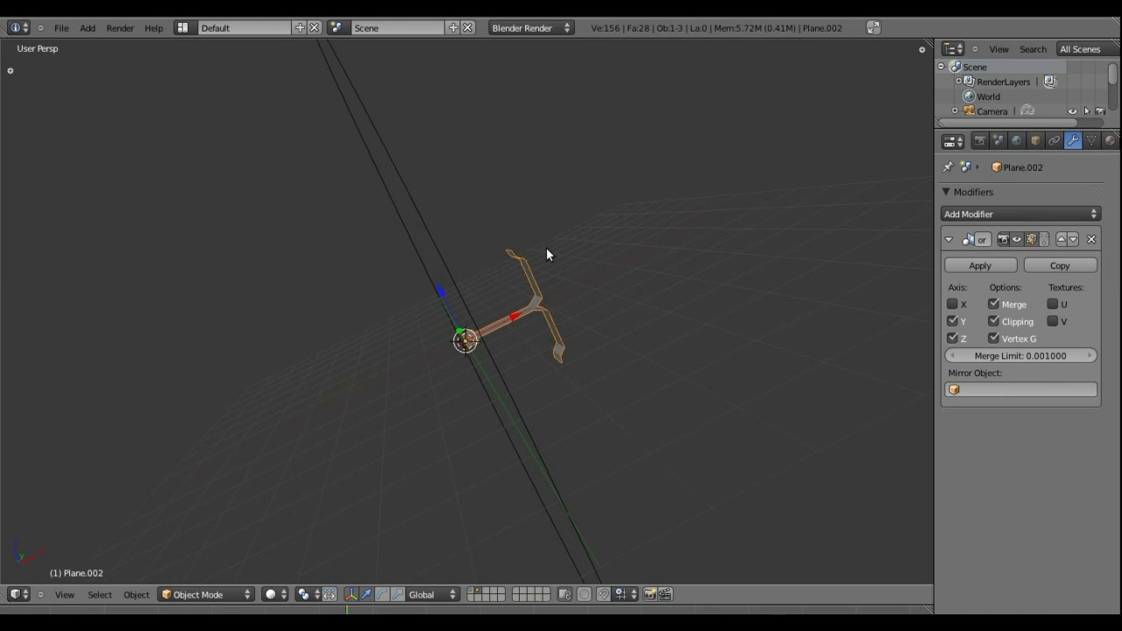
- Set the Mirror modifier to mirror across X only and view the mesh from the front
{"action": "left_click", "coordinate": [953, 339]}
{"action": "left_click", "coordinate": [952, 322]}
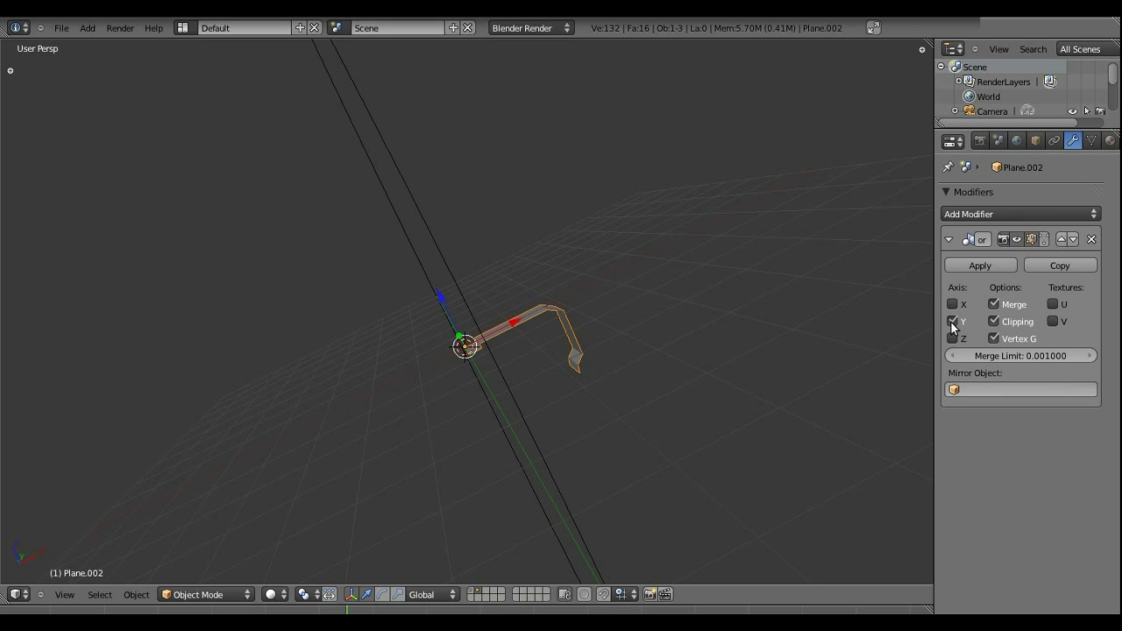
{"action": "left_click", "coordinate": [952, 304]}
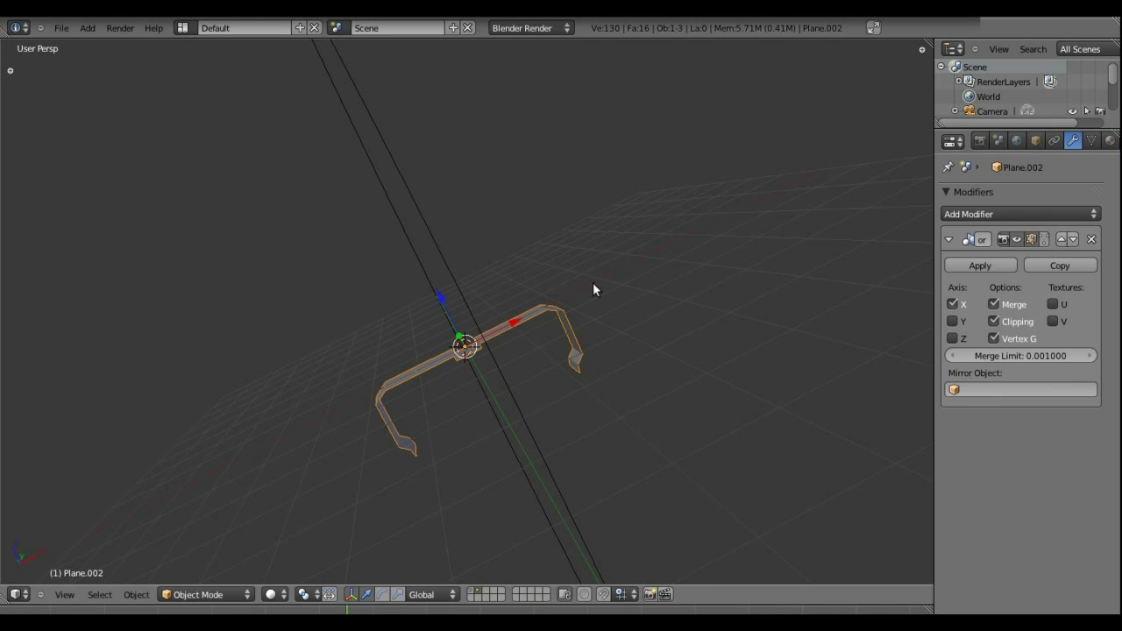
{"action": "middle_click_drag", "start_coordinate": [593, 282], "coordinate": [596, 363]}
{"action": "scroll", "coordinate": [595, 363], "scroll_direction": "down", "scroll_amount": 4}
{"action": "mouse_move", "coordinate": [673, 371]}
{"action": "middle_mouse_down"}
{"action": "mouse_move", "coordinate": [554, 348]}
{"action": "mouse_move", "coordinate": [453, 363]}
{"action": "mouse_move", "coordinate": [511, 243]}
{"action": "mouse_move", "coordinate": [440, 252]}
{"action": "mouse_move", "coordinate": [632, 298]}
{"action": "mouse_move", "coordinate": [608, 276]}
{"action": "middle_mouse_up"}
- Apply the Mirror modifier, then add an Array modifier with Fit Type set to Fit Curve
{"action": "left_click", "coordinate": [991, 263]}
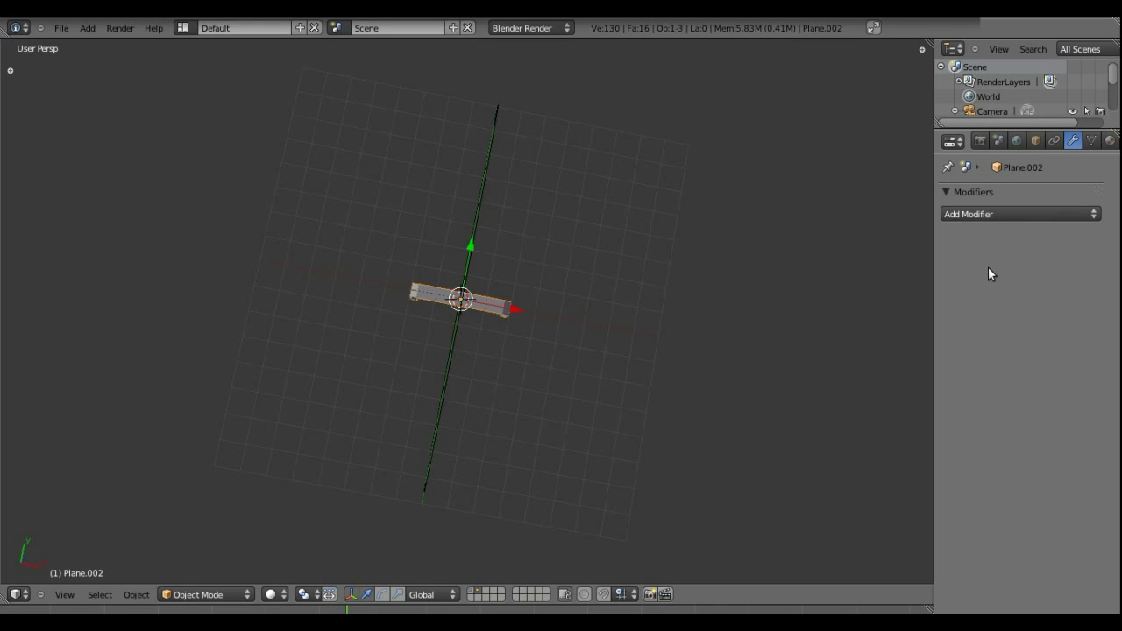
{"action": "left_click", "coordinate": [988, 216]}
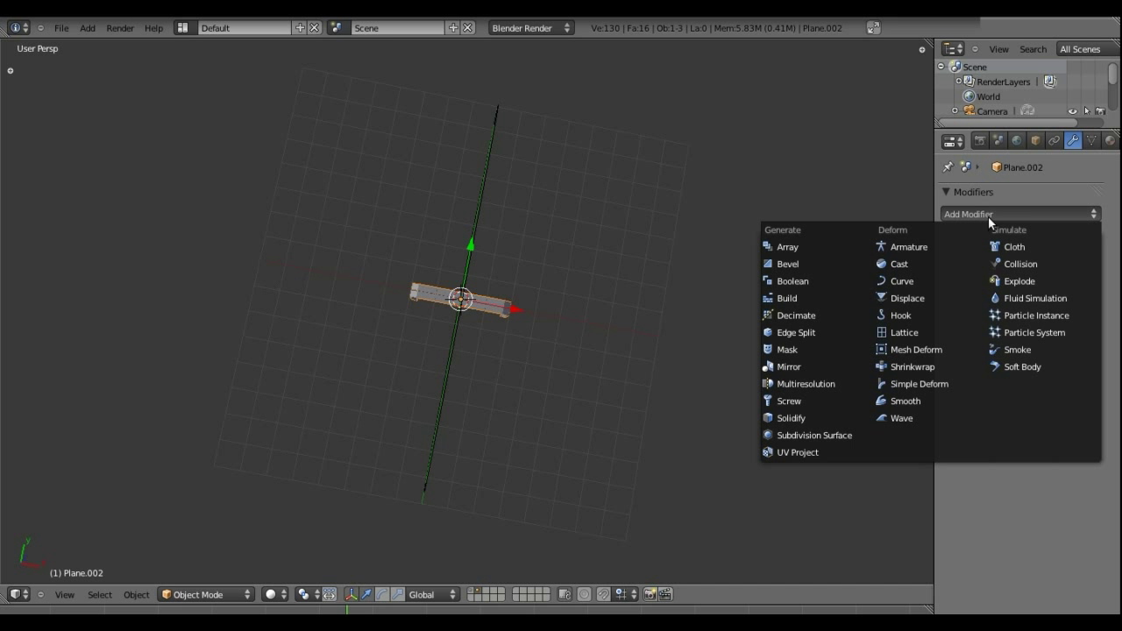
{"action": "left_click", "coordinate": [792, 247]}
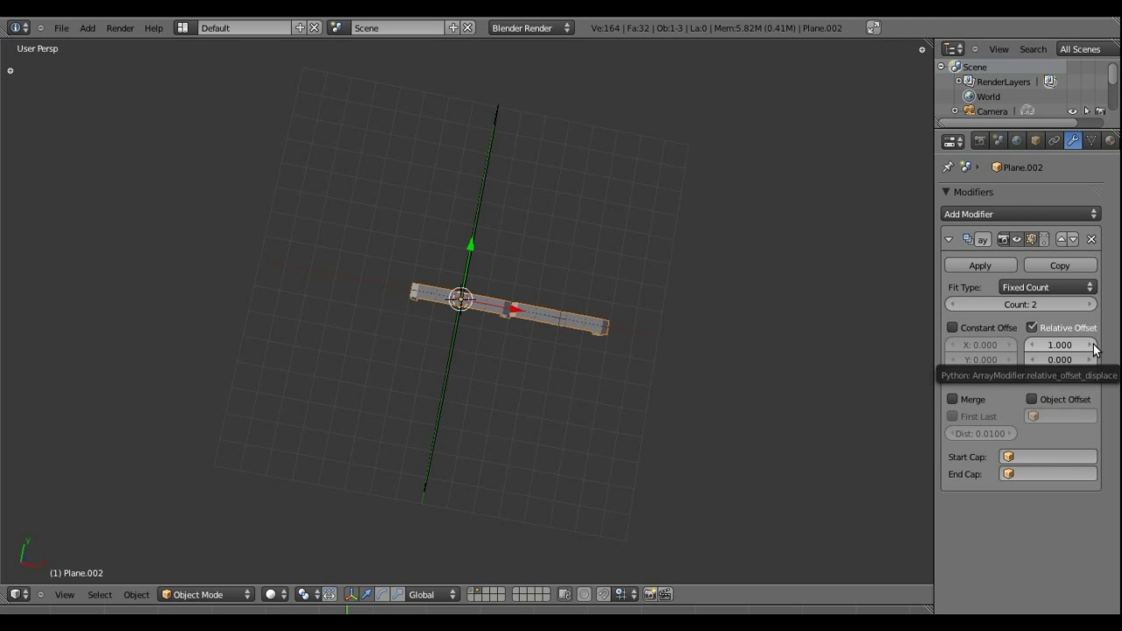
{"action": "left_click", "coordinate": [1055, 287]}
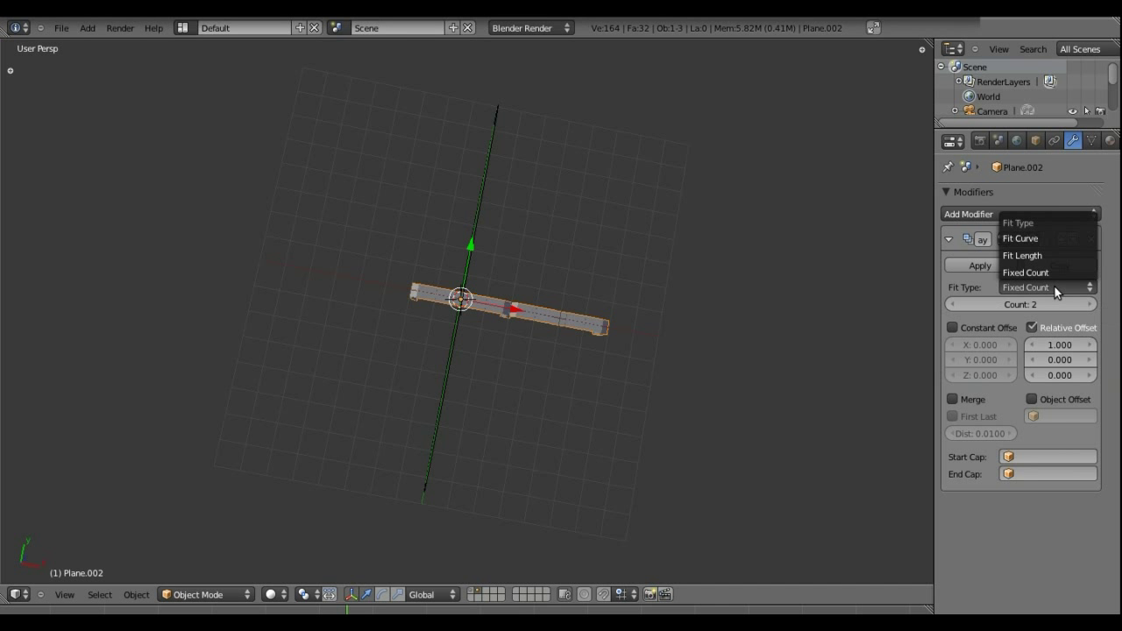
{"action": "left_click", "coordinate": [1055, 287]}
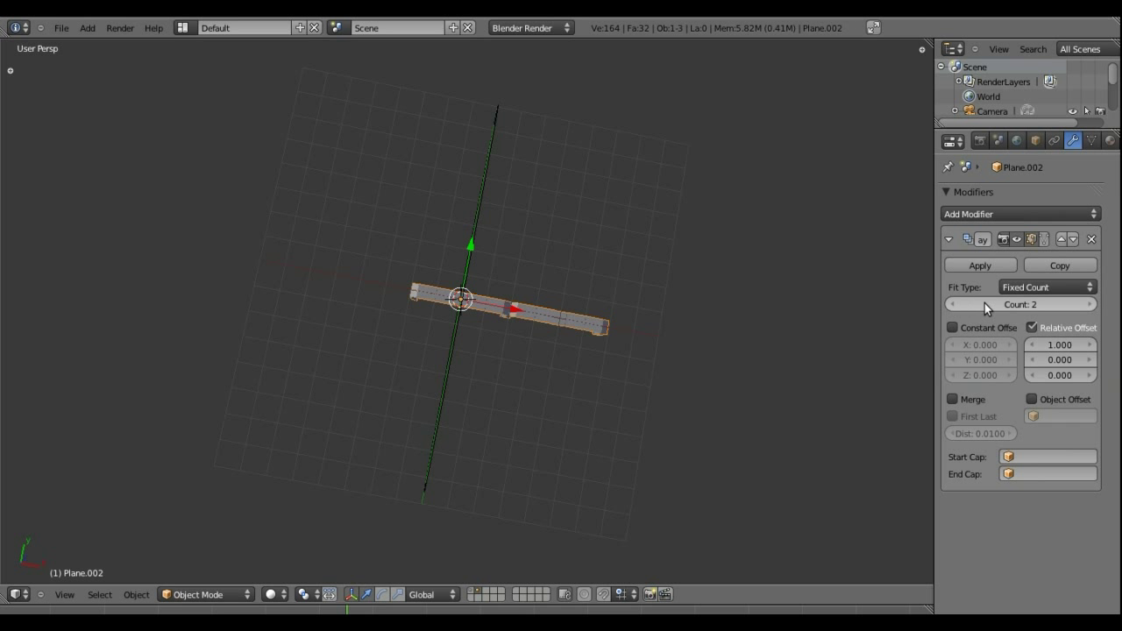
{"action": "left_click", "coordinate": [1044, 287]}
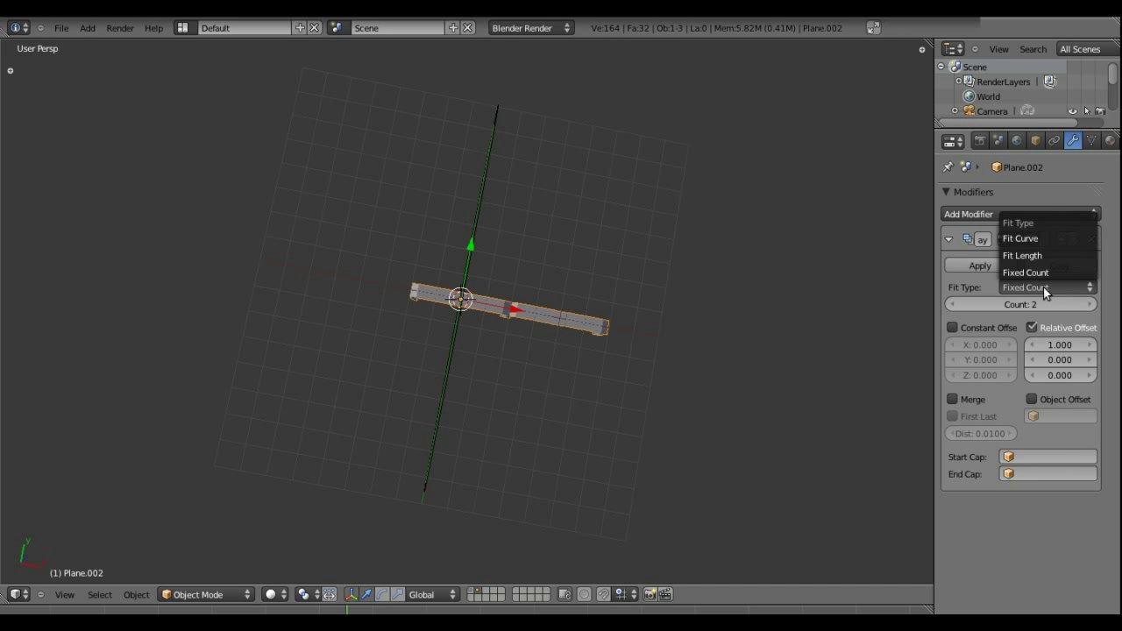
{"action": "left_click", "coordinate": [1036, 237]}
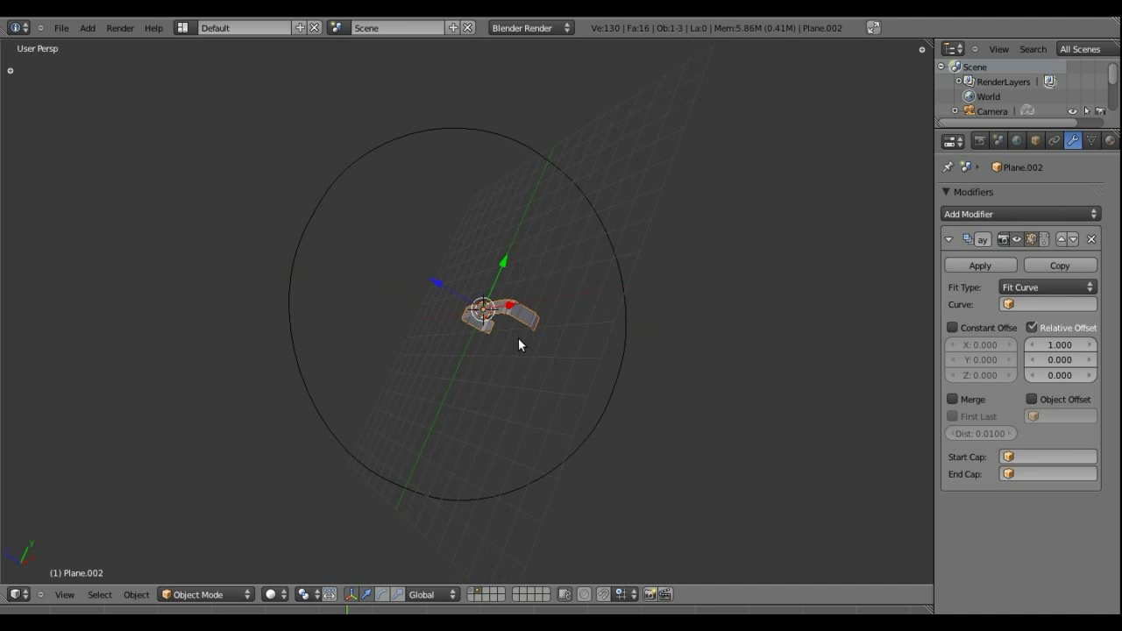
- Fit the array to NurbsCircle and change Relative Offset to X 0, Y 1
{"action": "left_click", "coordinate": [1008, 304]}
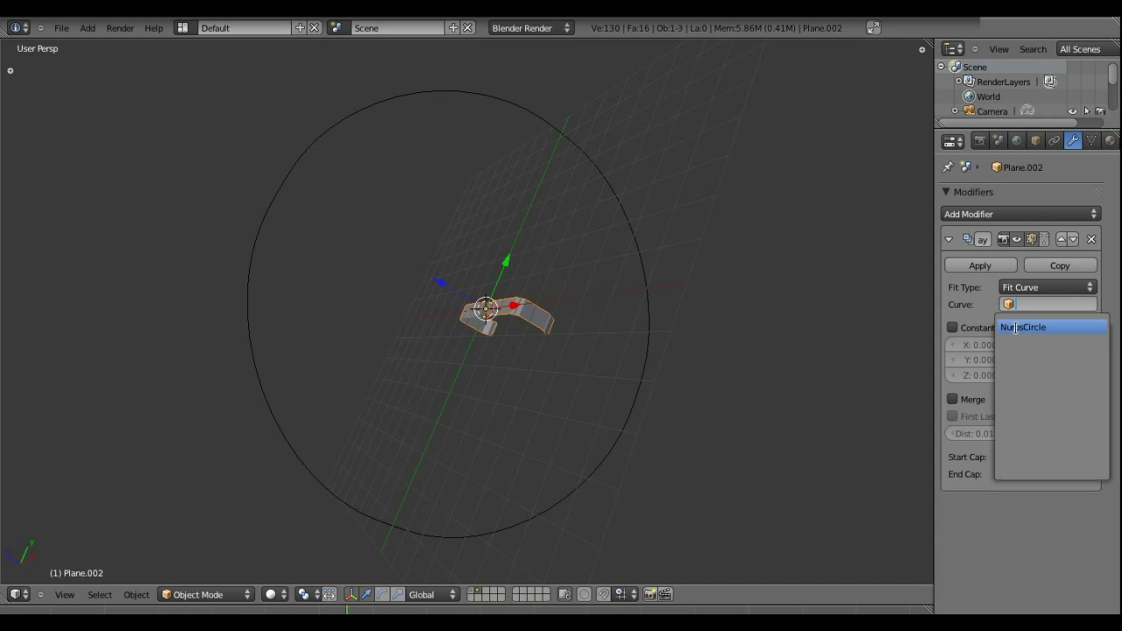
{"action": "left_click", "coordinate": [1015, 326]}
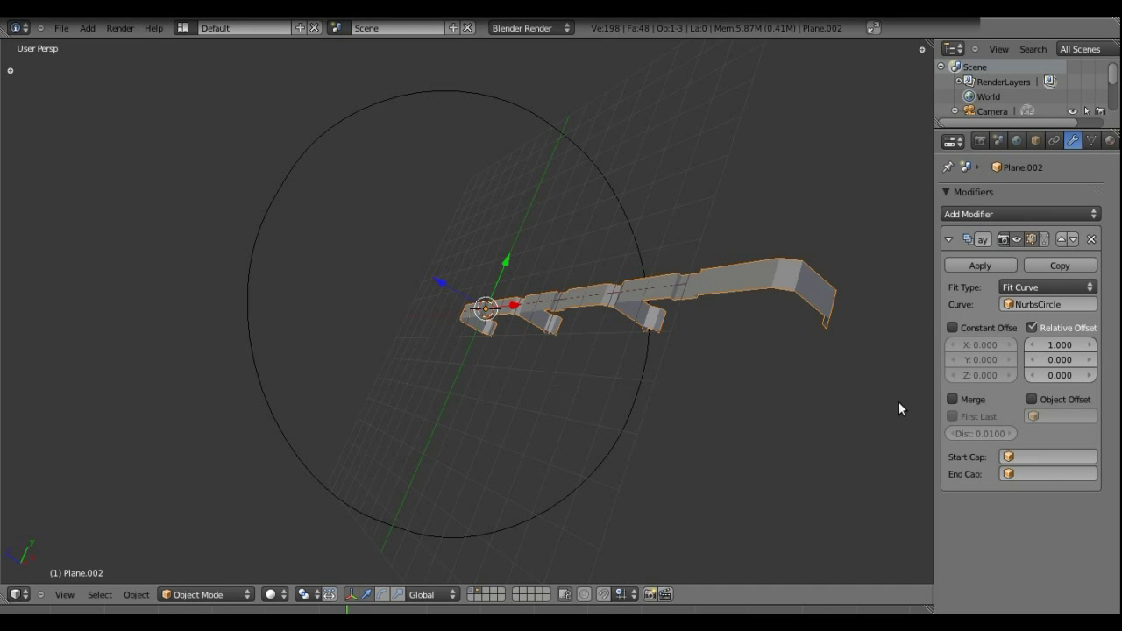
{"action": "left_click", "coordinate": [1065, 346]}
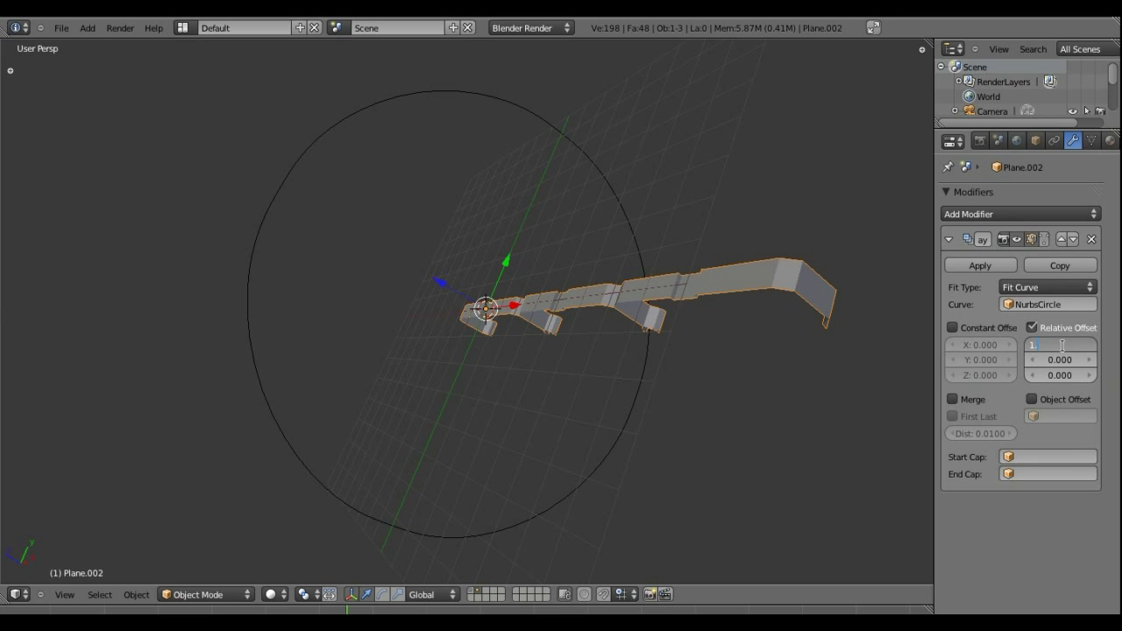
{"action": "type", "text": "0"}
{"action": "key", "text": "Tab"}
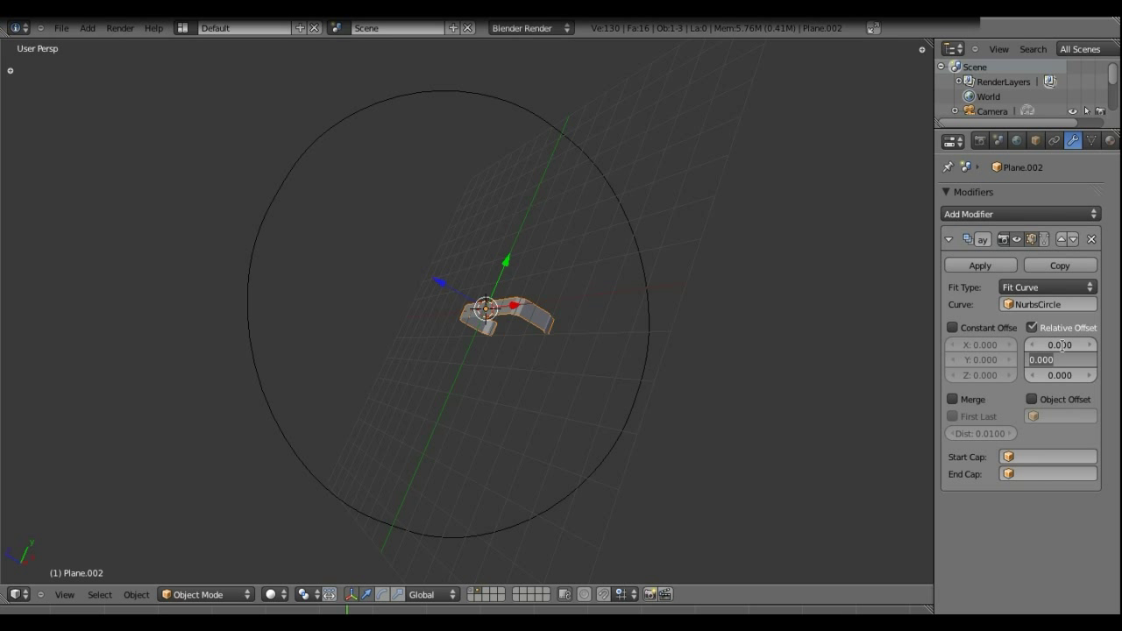
{"action": "type", "text": "1"}
{"action": "key", "text": "Return"}
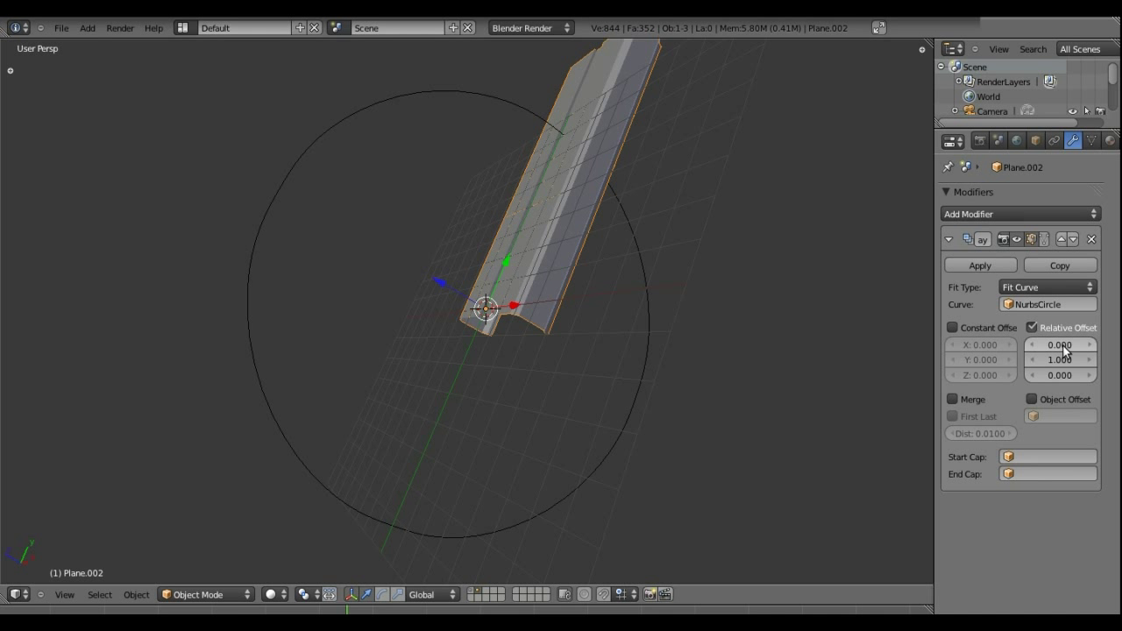
{"action": "scroll", "coordinate": [555, 330], "scroll_direction": "down", "scroll_amount": 3}
{"action": "mouse_move", "coordinate": [555, 330]}
{"action": "middle_mouse_down"}
{"action": "mouse_move", "coordinate": [652, 190]}
{"action": "mouse_move", "coordinate": [597, 254]}
{"action": "mouse_move", "coordinate": [318, 290]}
{"action": "mouse_move", "coordinate": [727, 233]}
{"action": "mouse_move", "coordinate": [681, 210]}
{"action": "mouse_move", "coordinate": [601, 316]}
{"action": "middle_mouse_up"}
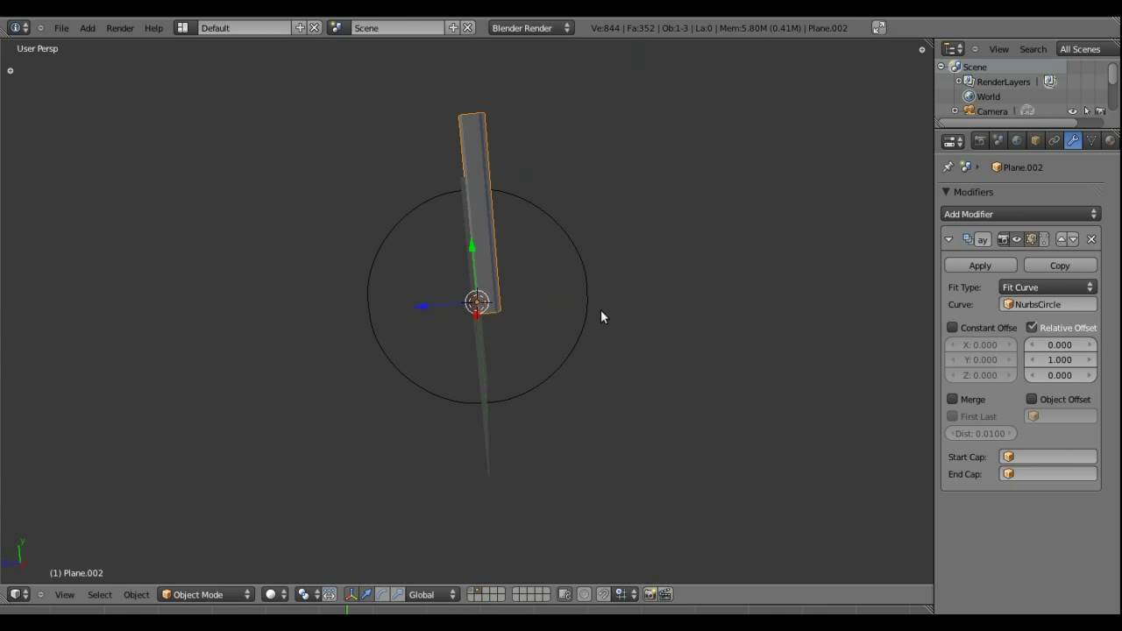
- Add a Curve modifier to the strip that bends it along NurbsCircle
{"action": "left_click", "coordinate": [1049, 215]}
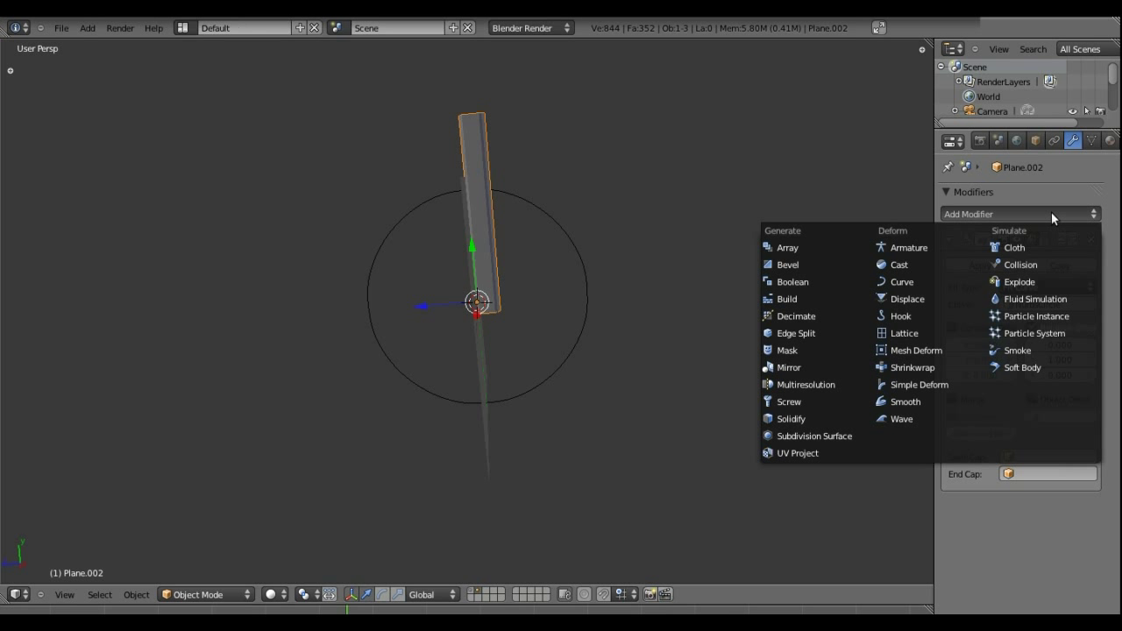
{"action": "left_click", "coordinate": [907, 282]}
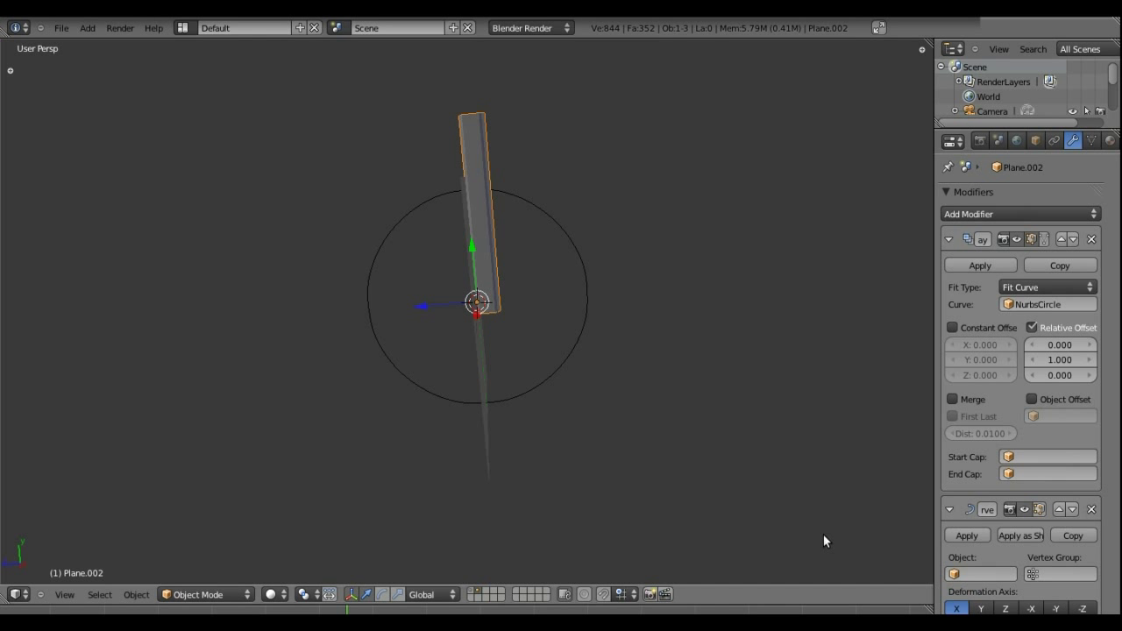
{"action": "left_click", "coordinate": [1006, 608]}
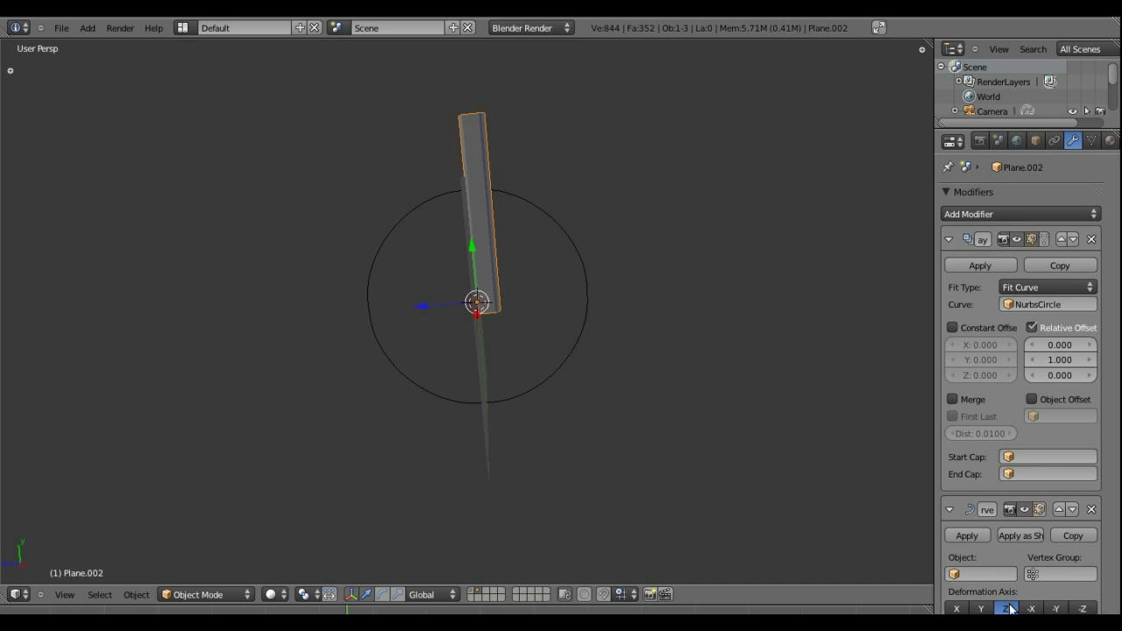
{"action": "left_click", "coordinate": [961, 574]}
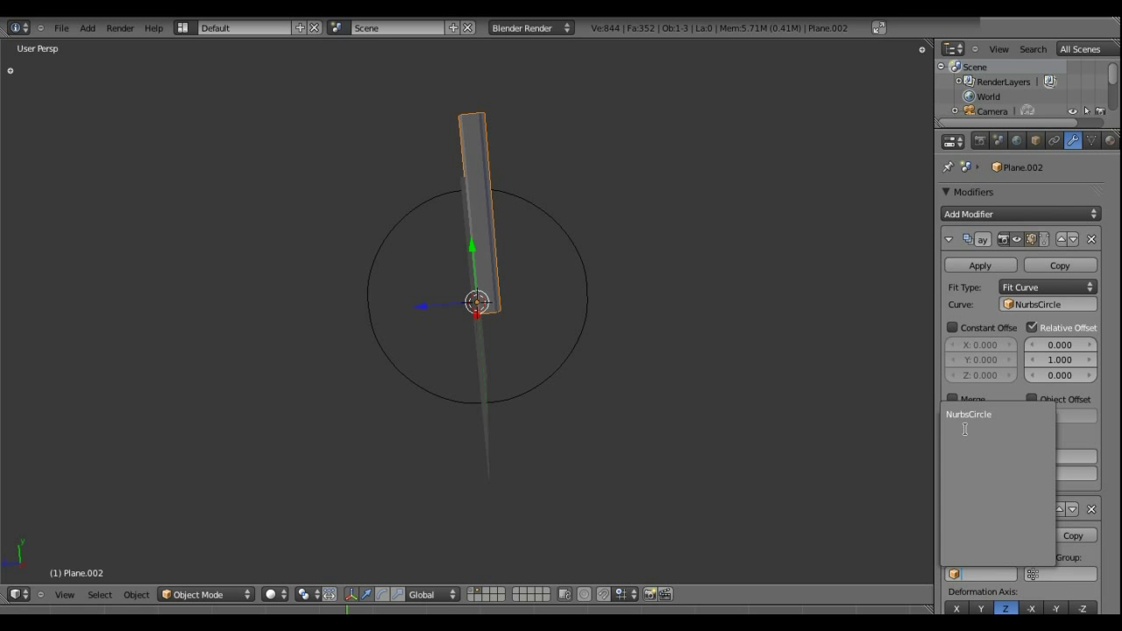
{"action": "left_click", "coordinate": [969, 415]}
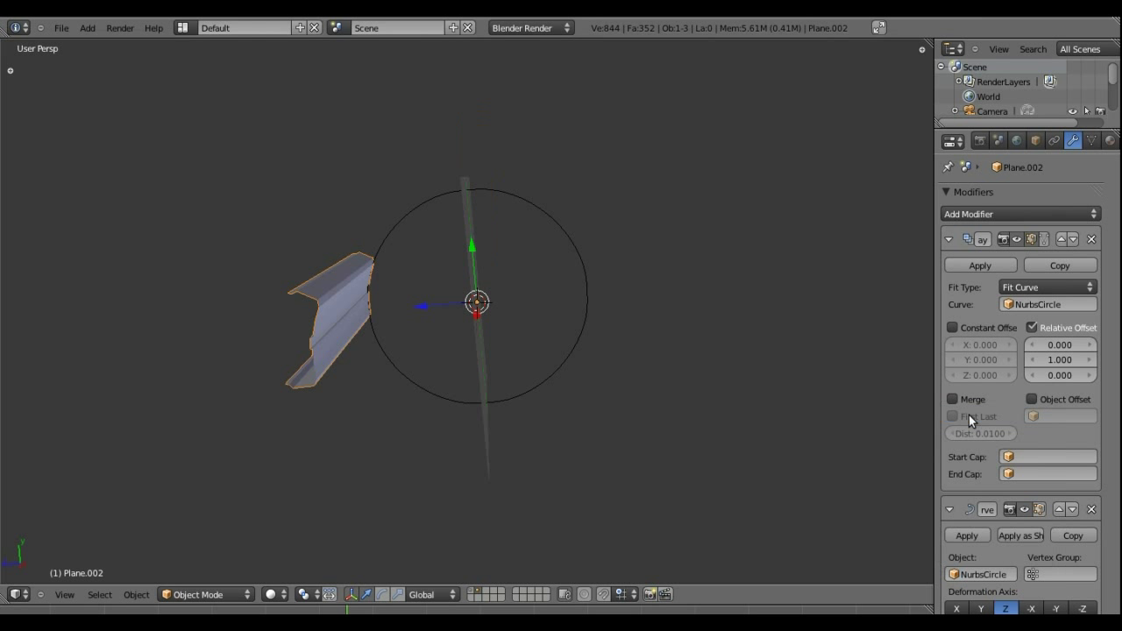
- Try deformation axes X, Z and -X, settling on -Y so the strip arcs along the ring
{"action": "left_click", "coordinate": [981, 608]}
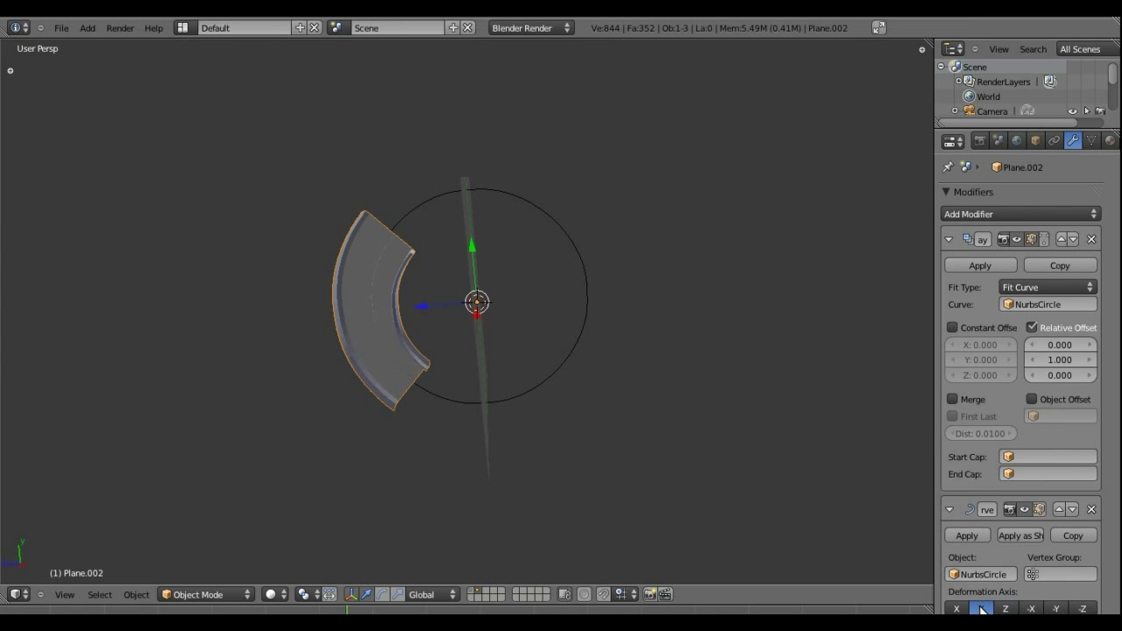
{"action": "middle_click_drag", "start_coordinate": [558, 319], "coordinate": [710, 283]}
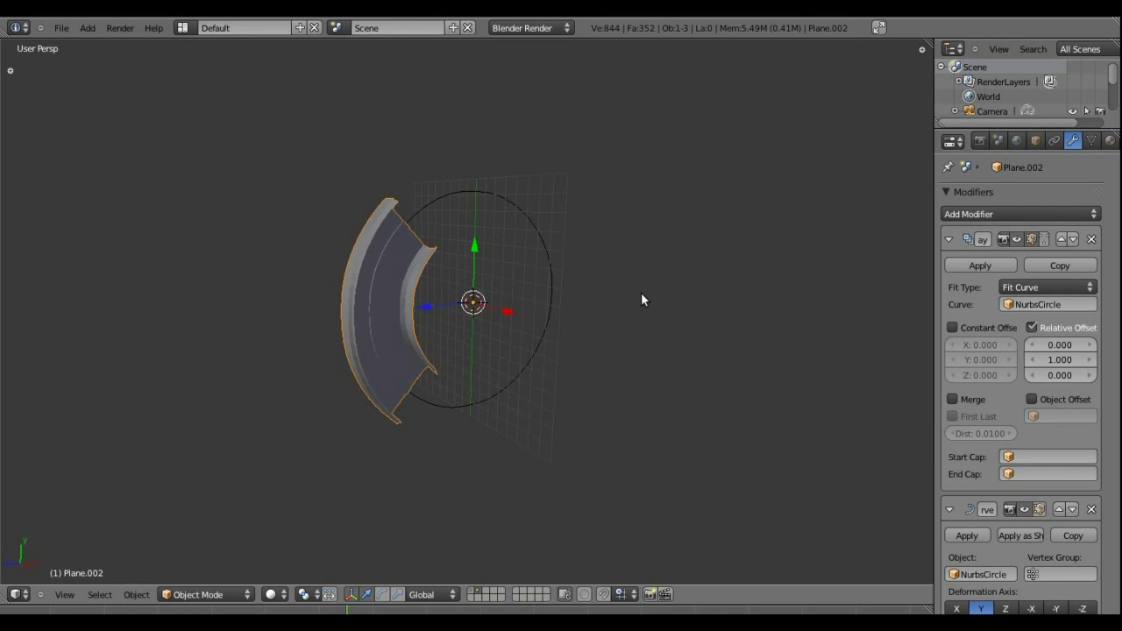
{"action": "left_click", "coordinate": [956, 608]}
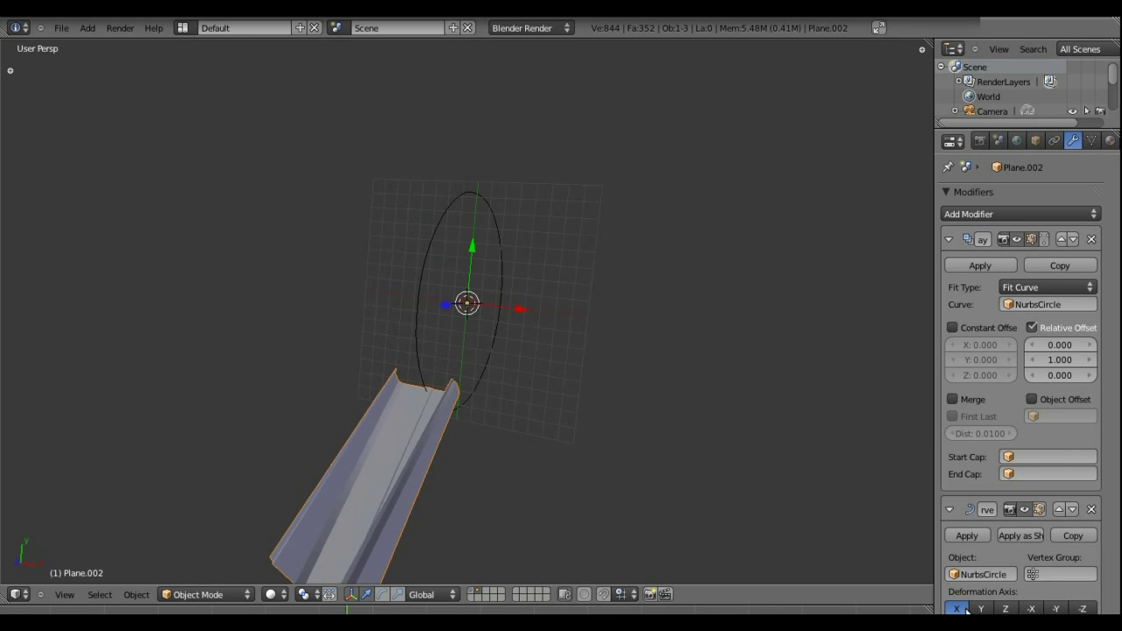
{"action": "left_click", "coordinate": [1005, 608]}
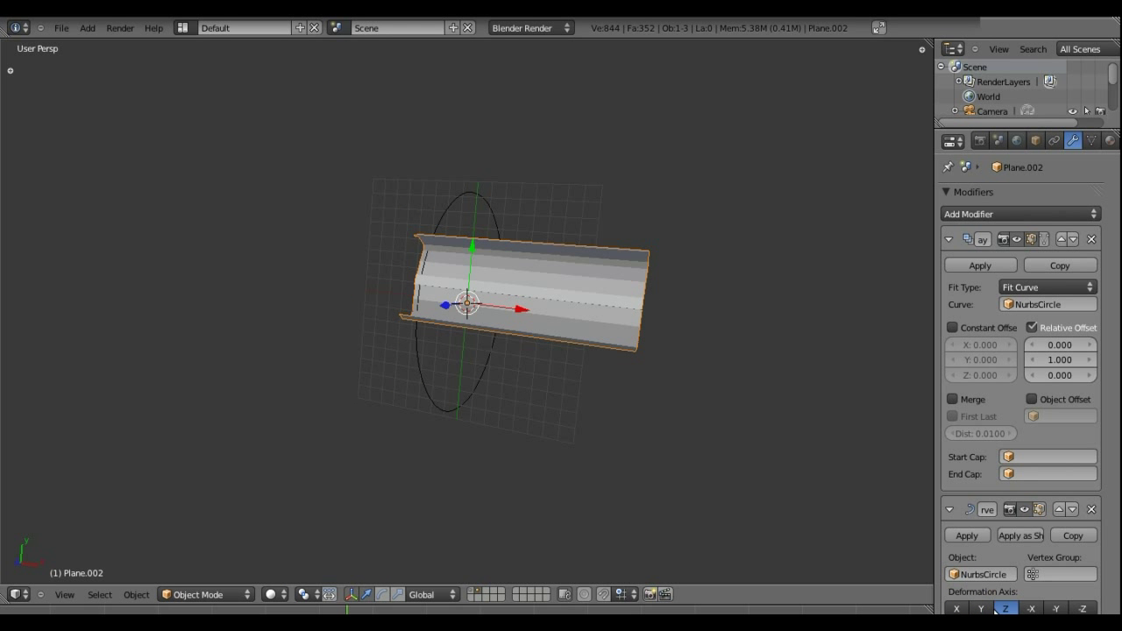
{"action": "left_click", "coordinate": [1032, 609]}
{"action": "left_click", "coordinate": [1057, 609]}
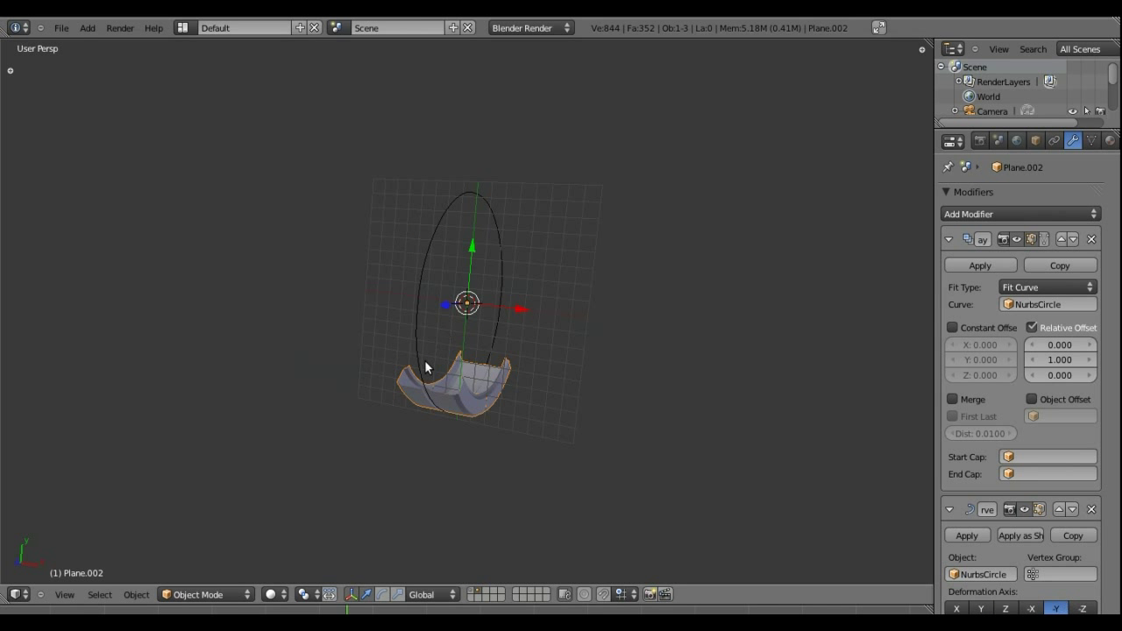
{"action": "mouse_move", "coordinate": [429, 368]}
{"action": "middle_mouse_down"}
{"action": "mouse_move", "coordinate": [376, 245]}
{"action": "mouse_move", "coordinate": [596, 237]}
{"action": "mouse_move", "coordinate": [402, 337]}
{"action": "mouse_move", "coordinate": [619, 278]}
{"action": "mouse_move", "coordinate": [528, 383]}
{"action": "mouse_move", "coordinate": [663, 328]}
{"action": "mouse_move", "coordinate": [679, 341]}
{"action": "middle_mouse_up"}
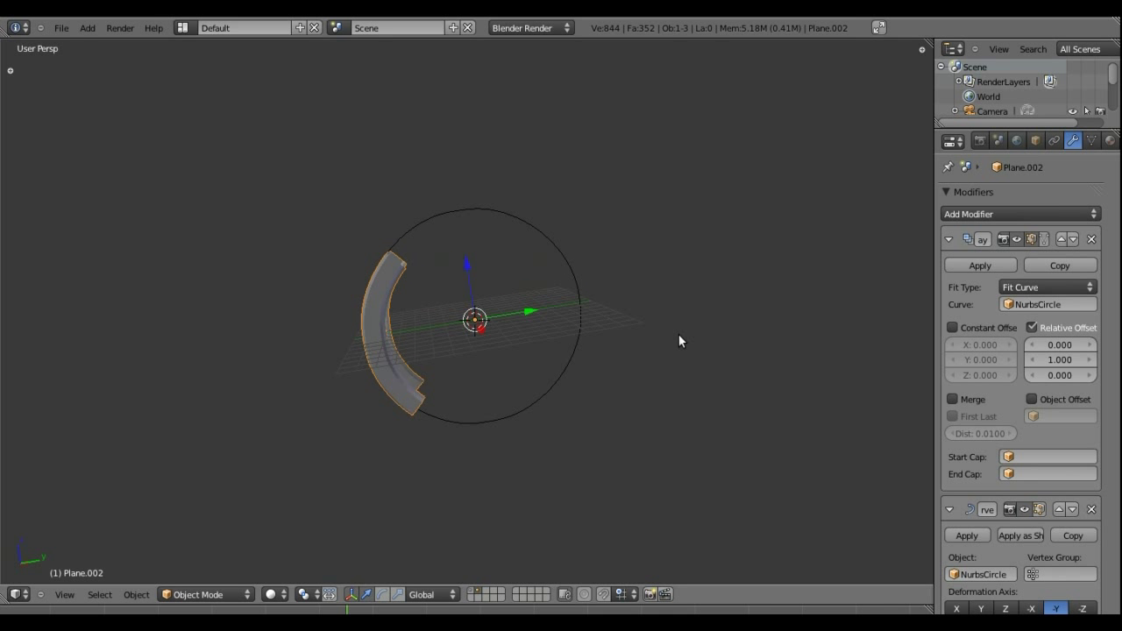
- Switch the Array Fit Type to Fixed Count and raise Count to 86 to close the ring
{"action": "left_click", "coordinate": [1051, 289]}
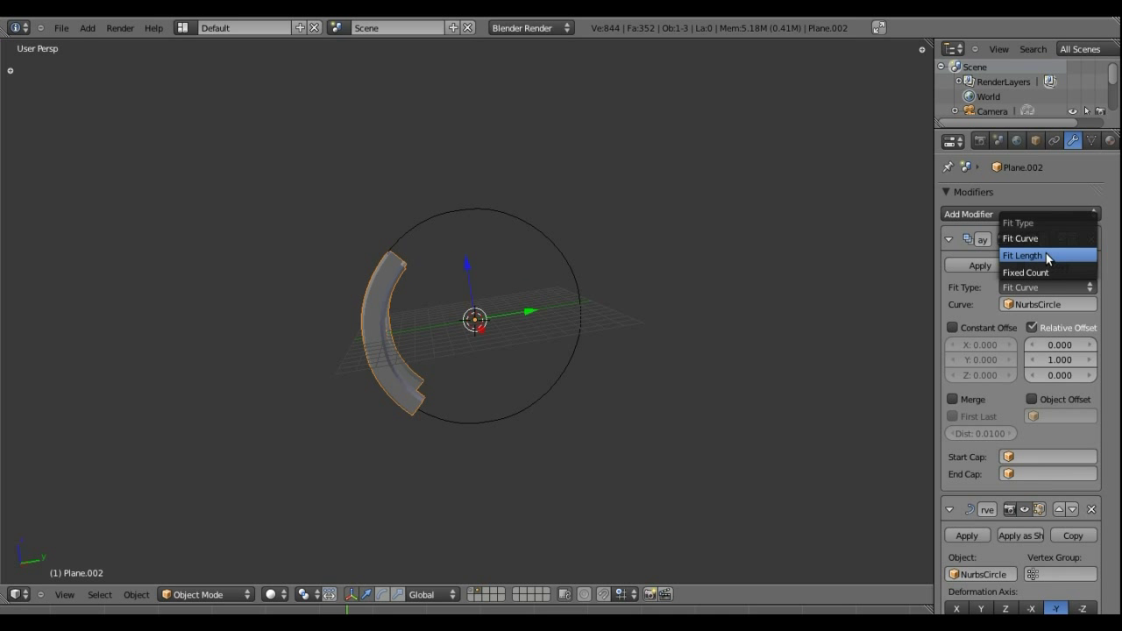
{"action": "left_click", "coordinate": [1052, 272]}
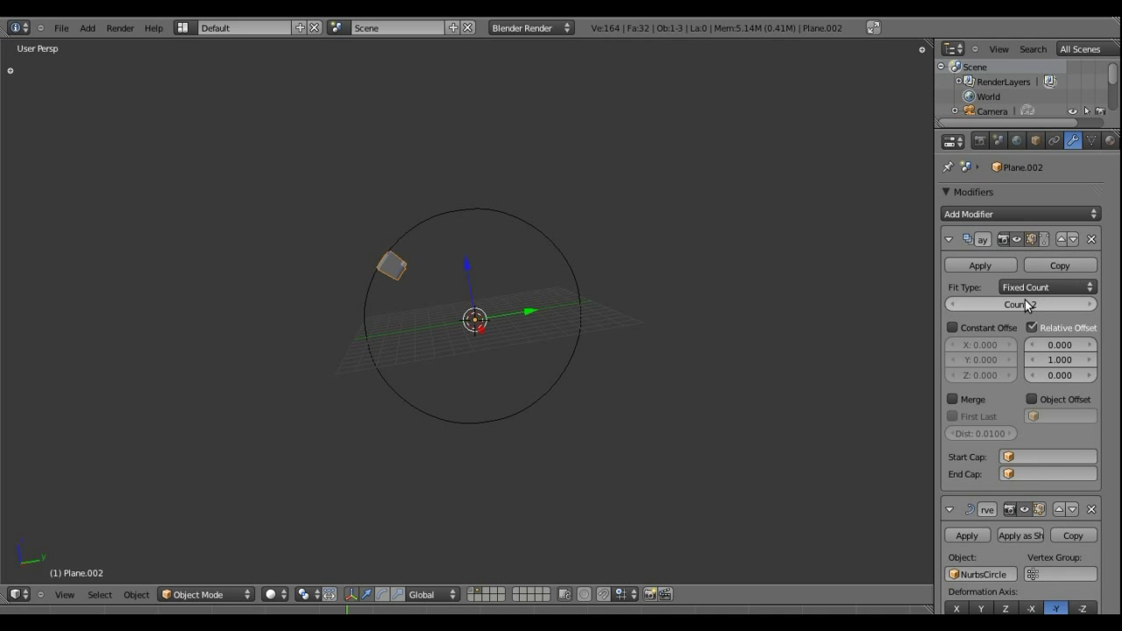
{"action": "left_click", "coordinate": [1092, 304]}
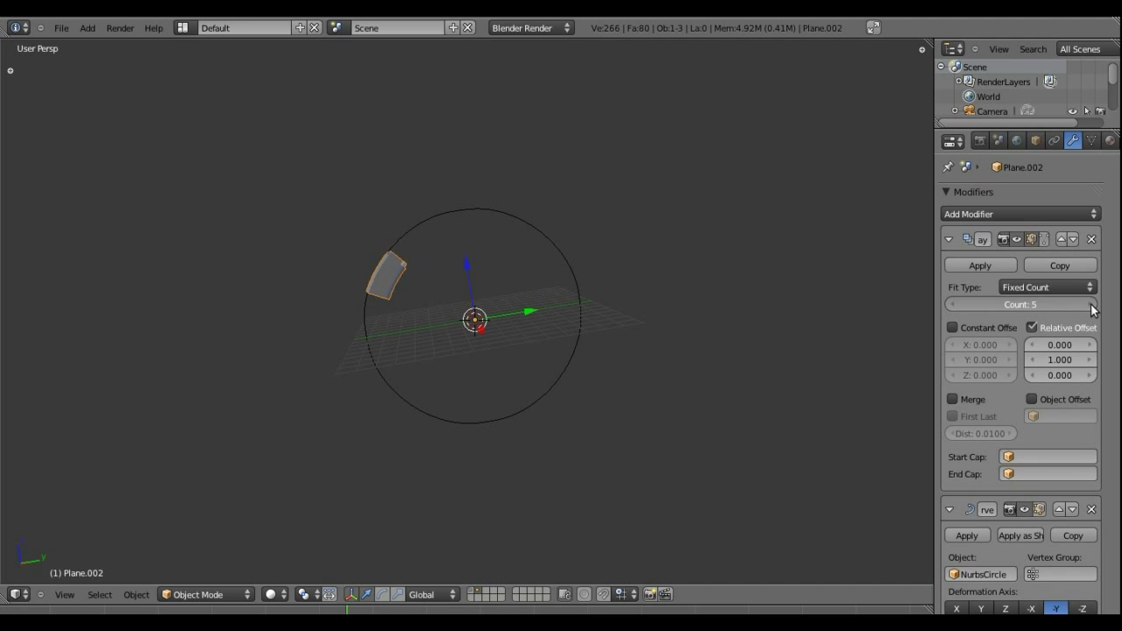
{"action": "left_click", "coordinate": [1092, 304]}
{"action": "left_click", "coordinate": [1091, 304]}
{"action": "left_click", "coordinate": [1091, 304]}
{"action": "left_click", "coordinate": [1091, 305]}
{"action": "left_click", "coordinate": [1091, 305]}
{"action": "left_click", "coordinate": [1092, 304]}
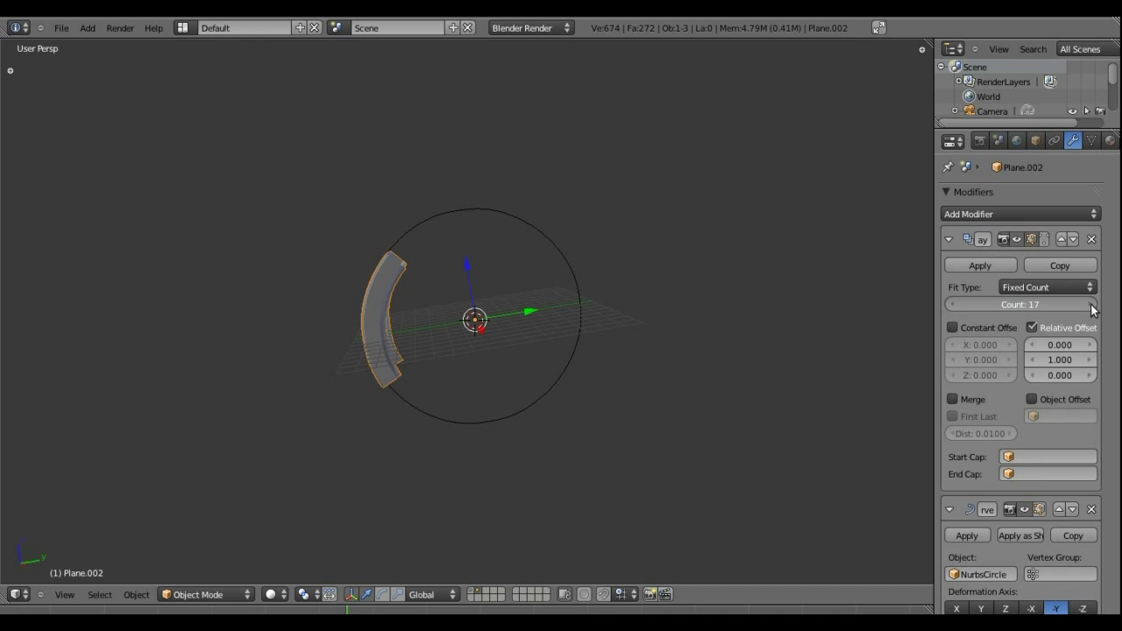
{"action": "left_click", "coordinate": [1092, 304]}
{"action": "left_click", "coordinate": [1092, 304]}
{"action": "left_click", "coordinate": [1092, 304]}
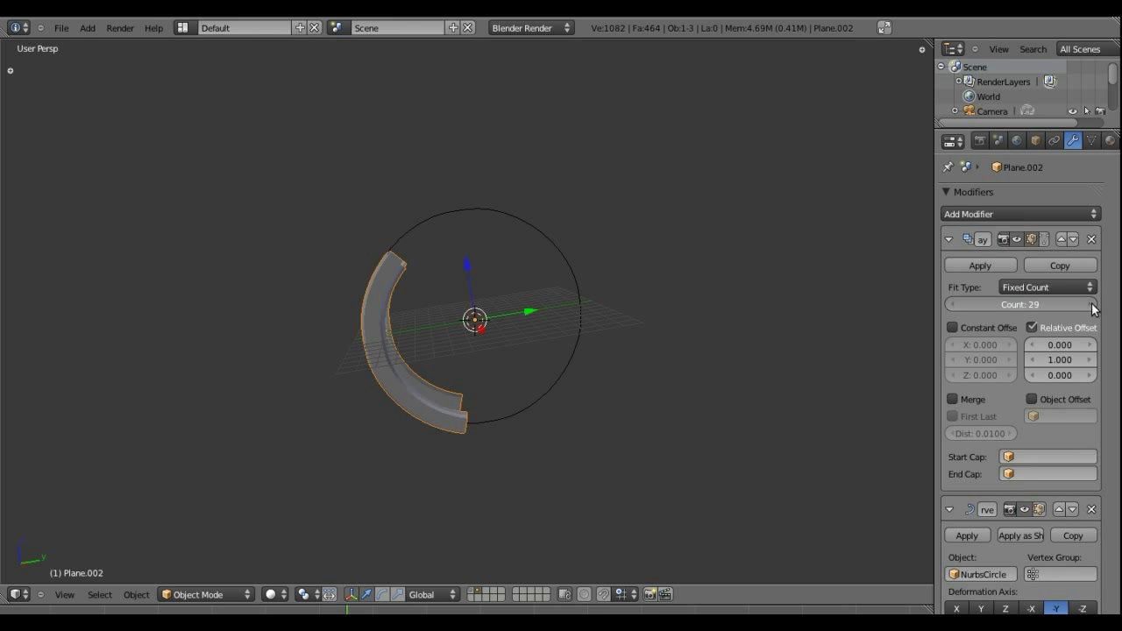
{"action": "left_click", "coordinate": [1092, 304]}
{"action": "left_click", "coordinate": [1091, 304]}
{"action": "left_click", "coordinate": [1091, 304]}
{"action": "left_click", "coordinate": [1091, 304]}
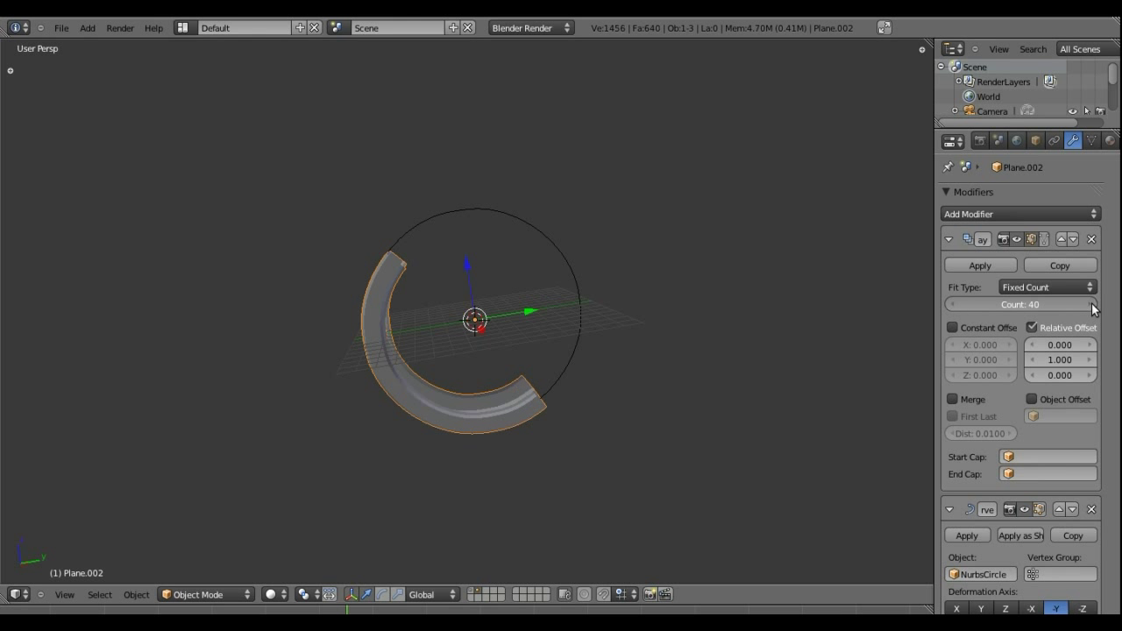
{"action": "left_click", "coordinate": [1092, 304]}
{"action": "left_click", "coordinate": [1091, 305]}
{"action": "left_click", "coordinate": [1092, 304]}
{"action": "left_click", "coordinate": [1091, 304]}
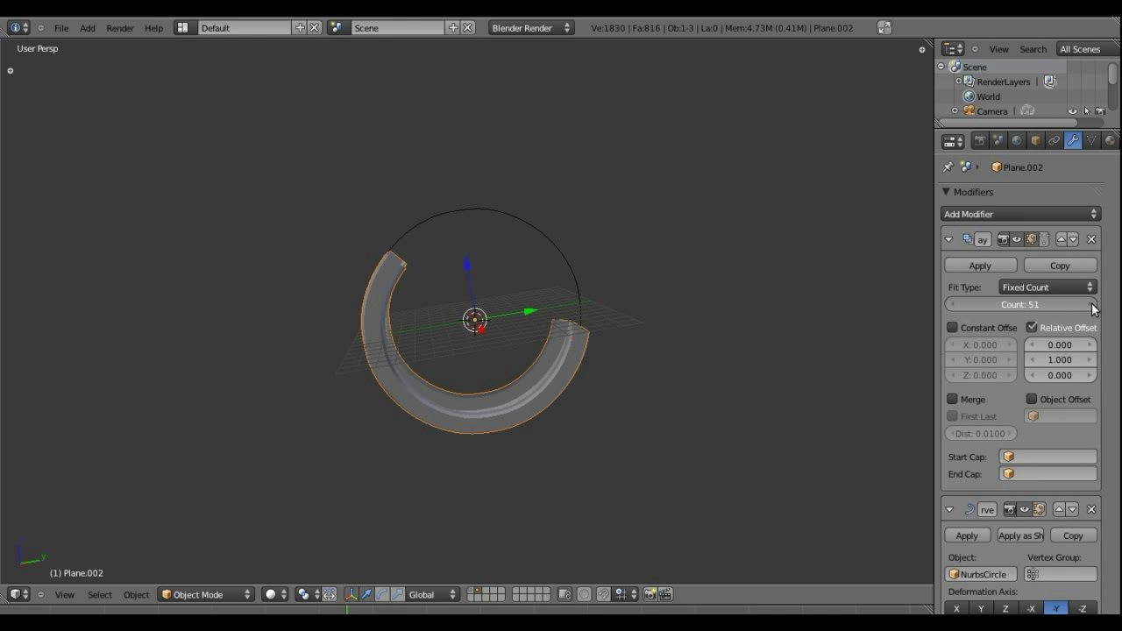
{"action": "left_click", "coordinate": [1091, 304]}
{"action": "left_click", "coordinate": [1092, 304]}
{"action": "left_click", "coordinate": [1092, 304]}
{"action": "left_click", "coordinate": [1091, 305]}
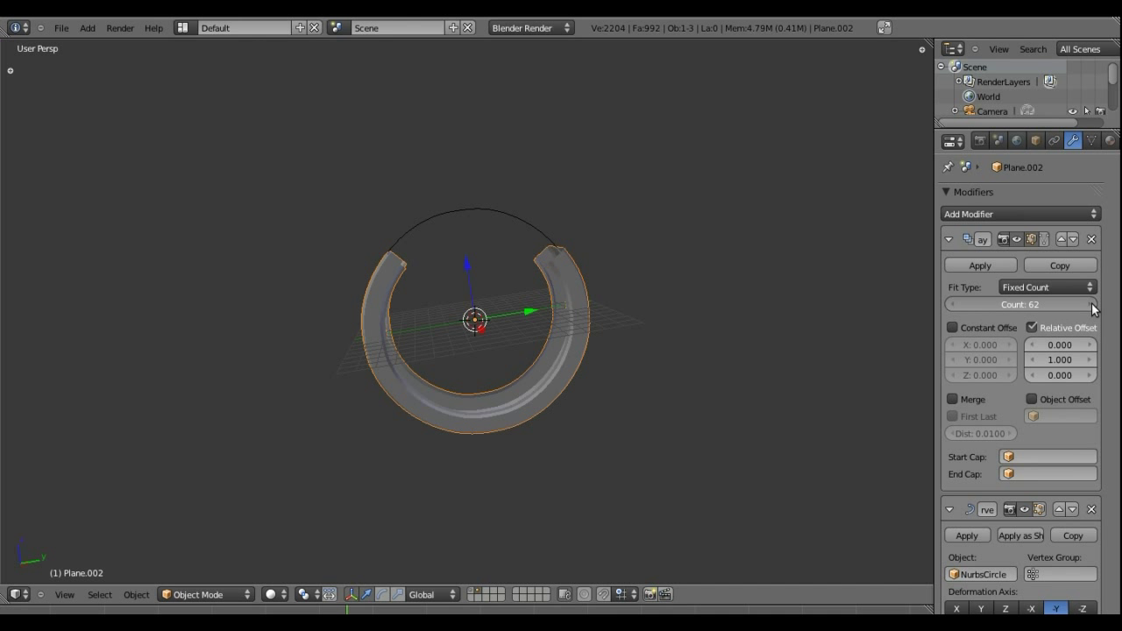
{"action": "left_click", "coordinate": [1091, 304]}
{"action": "left_click", "coordinate": [1092, 304]}
{"action": "left_click", "coordinate": [1092, 305]}
{"action": "left_click", "coordinate": [1091, 304]}
{"action": "left_click", "coordinate": [1091, 304]}
{"action": "left_click", "coordinate": [1091, 305]}
{"action": "left_click", "coordinate": [1091, 305]}
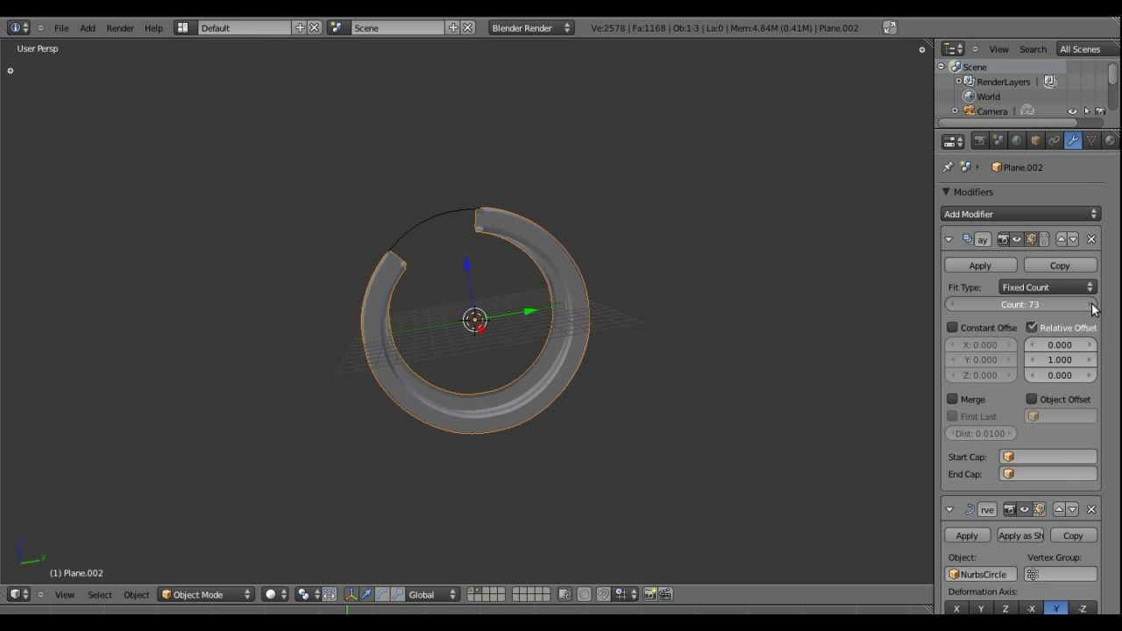
{"action": "left_click", "coordinate": [1092, 305]}
{"action": "left_click", "coordinate": [1092, 304]}
{"action": "left_click", "coordinate": [1091, 304]}
{"action": "left_click", "coordinate": [1092, 304]}
{"action": "left_click", "coordinate": [1092, 304]}
{"action": "left_click", "coordinate": [1092, 304]}
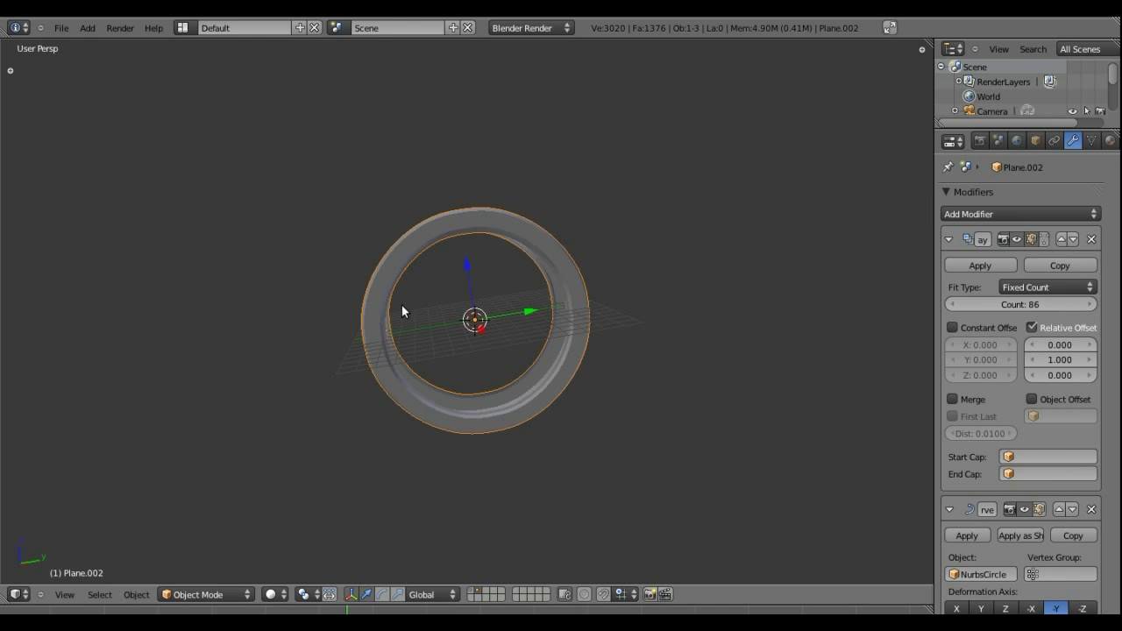
{"action": "mouse_move", "coordinate": [402, 304]}
{"action": "middle_mouse_down"}
{"action": "mouse_move", "coordinate": [578, 303]}
{"action": "mouse_move", "coordinate": [626, 282]}
{"action": "mouse_move", "coordinate": [575, 202]}
{"action": "mouse_move", "coordinate": [398, 195]}
{"action": "mouse_move", "coordinate": [612, 302]}
{"action": "mouse_move", "coordinate": [366, 328]}
{"action": "mouse_move", "coordinate": [371, 233]}
{"action": "mouse_move", "coordinate": [471, 281]}
{"action": "mouse_move", "coordinate": [614, 261]}
{"action": "mouse_move", "coordinate": [532, 304]}
{"action": "mouse_move", "coordinate": [548, 292]}
{"action": "middle_mouse_up"}
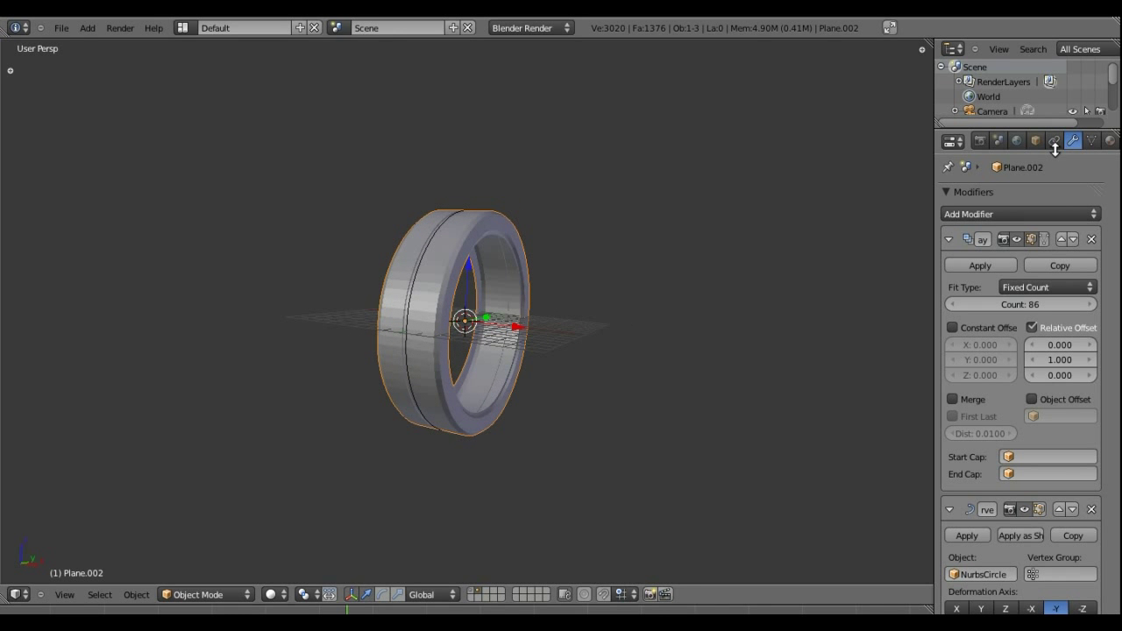
- In Edit Mode with vertex select, box-select the lower-right vertices of the profile
{"action": "key", "text": "Tab"}
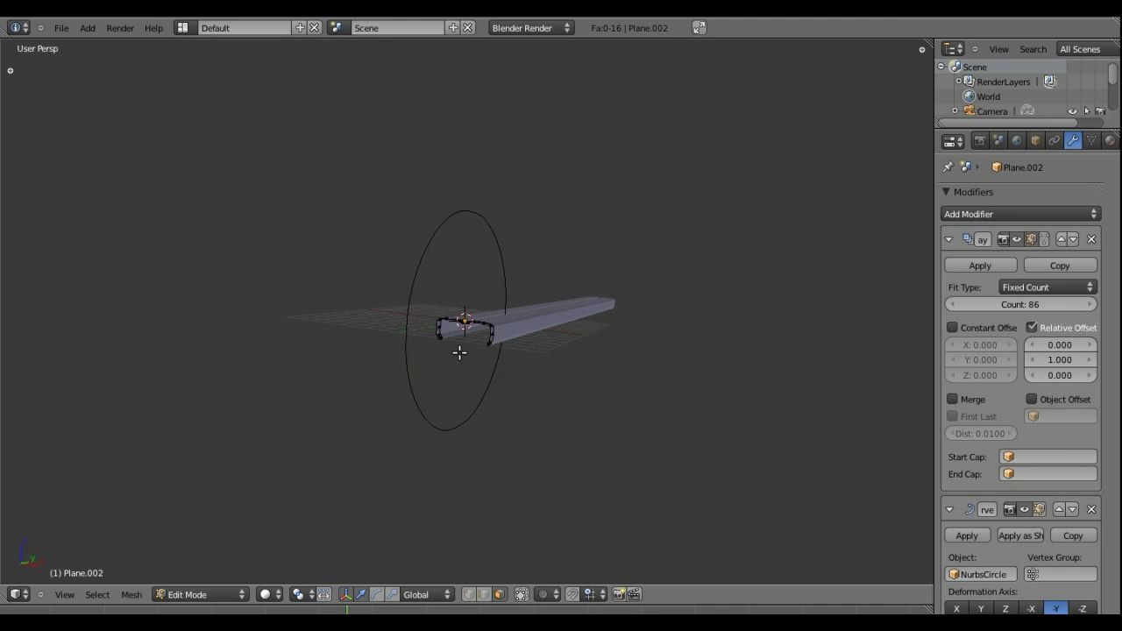
{"action": "mouse_move", "coordinate": [459, 353]}
{"action": "middle_mouse_down"}
{"action": "mouse_move", "coordinate": [496, 356]}
{"action": "mouse_move", "coordinate": [524, 318]}
{"action": "mouse_move", "coordinate": [534, 324]}
{"action": "middle_mouse_up"}
{"action": "scroll", "coordinate": [486, 374], "scroll_direction": "up", "scroll_amount": 3}
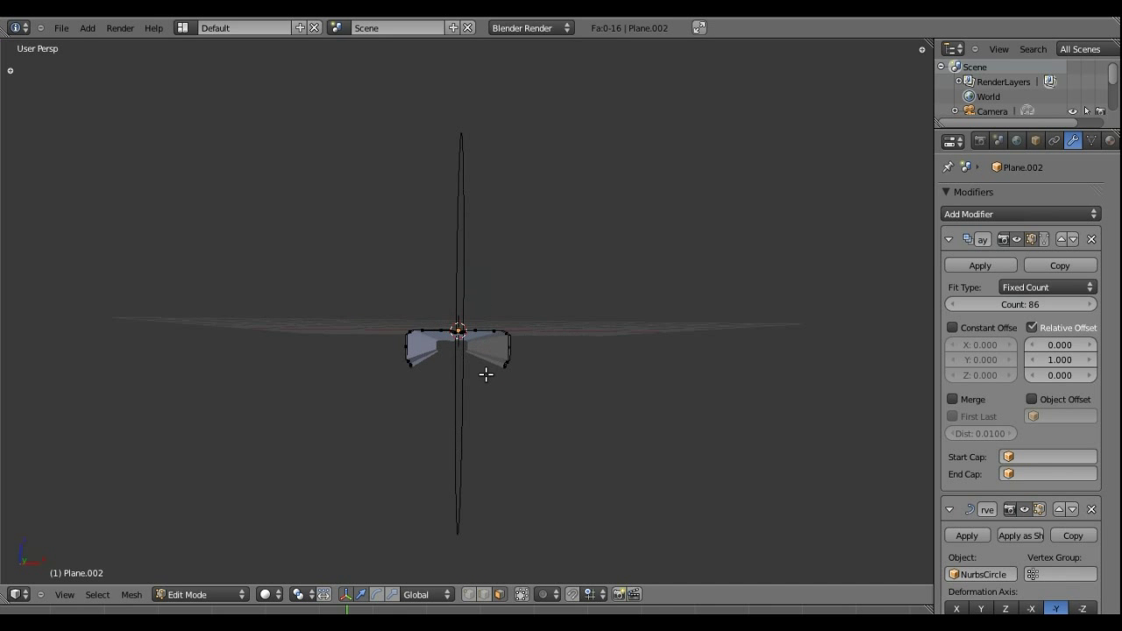
{"action": "scroll", "coordinate": [486, 374], "scroll_direction": "up", "scroll_amount": 2}
{"action": "mouse_move", "coordinate": [485, 375]}
{"action": "middle_mouse_down"}
{"action": "mouse_move", "coordinate": [443, 518]}
{"action": "mouse_move", "coordinate": [496, 401]}
{"action": "mouse_move", "coordinate": [473, 355]}
{"action": "middle_mouse_up"}
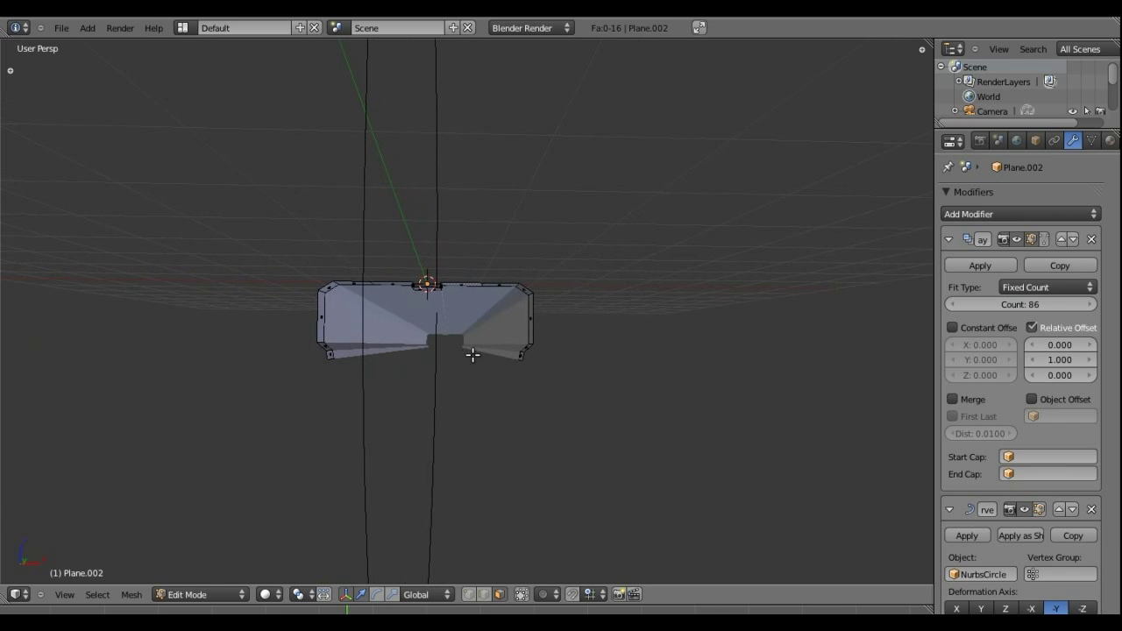
{"action": "left_click", "coordinate": [467, 595]}
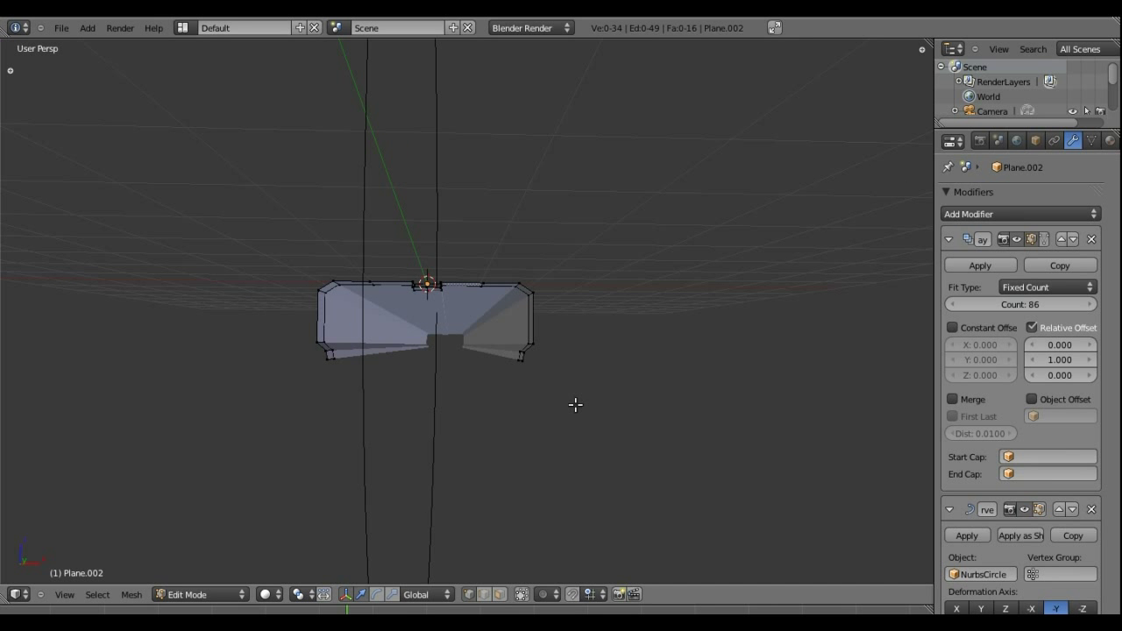
{"action": "key", "text": "b"}
{"action": "mouse_move", "coordinate": [484, 330]}
{"action": "left_mouse_down"}
{"action": "mouse_move", "coordinate": [550, 398]}
{"action": "mouse_move", "coordinate": [552, 434]}
{"action": "left_mouse_up"}
- Add the lower-left vertices and lower all bottom vertices about 0.70 along Z, then exit Edit Mode
{"action": "mouse_move", "coordinate": [526, 297]}
{"action": "left_mouse_down"}
{"action": "mouse_move", "coordinate": [528, 324]}
{"action": "mouse_move", "coordinate": [535, 308]}
{"action": "left_mouse_up"}
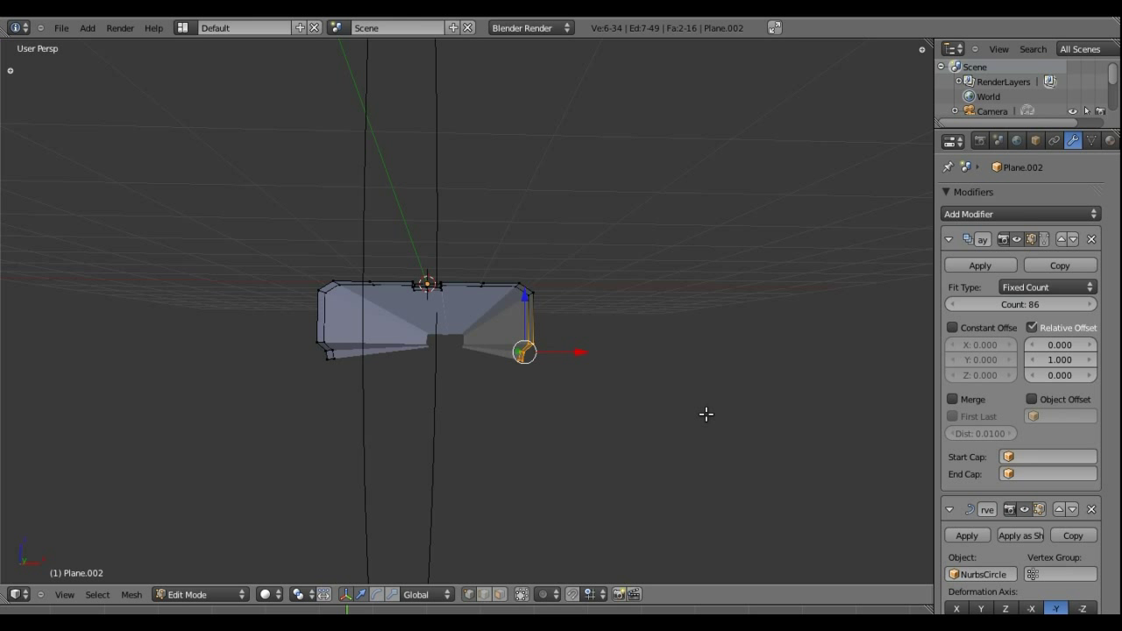
{"action": "key", "text": "b"}
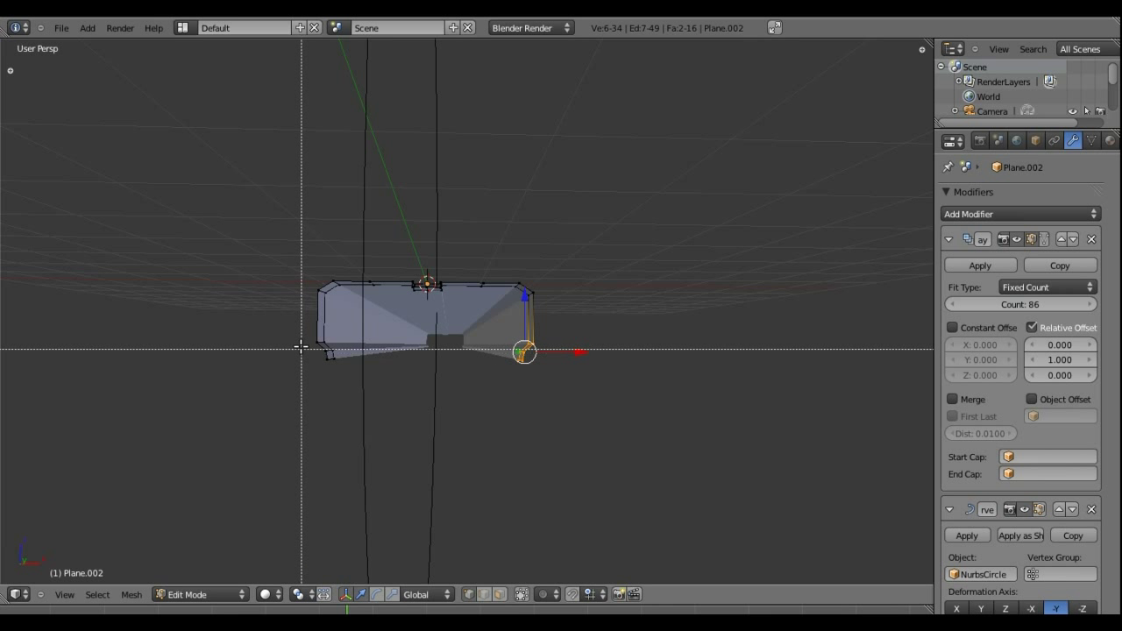
{"action": "left_click_drag", "start_coordinate": [298, 296], "coordinate": [339, 361]}
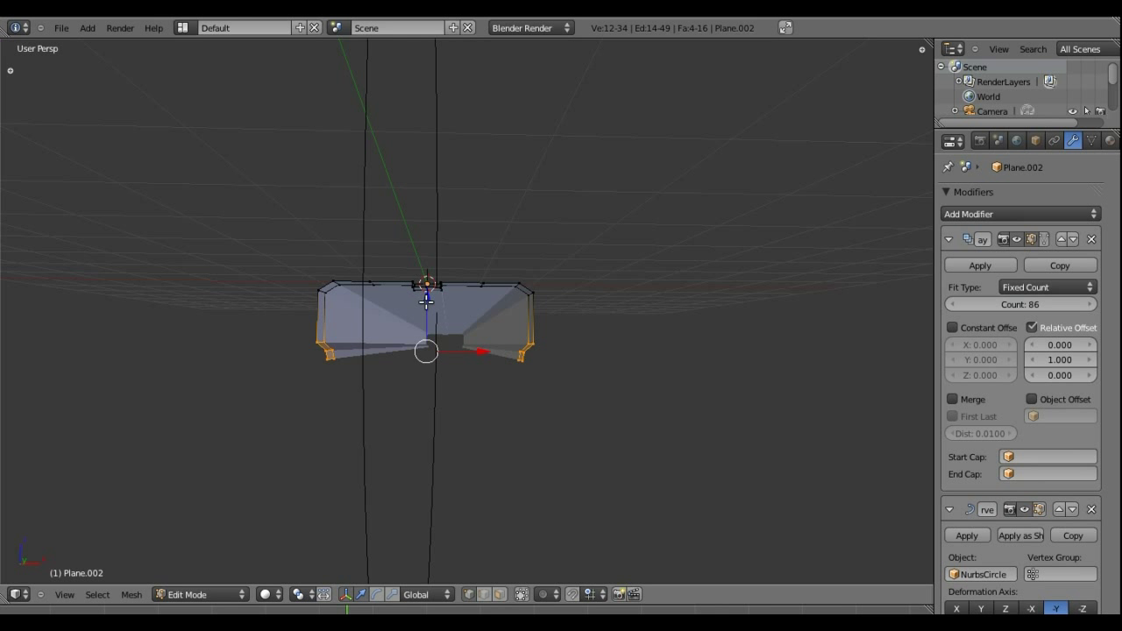
{"action": "left_click_drag", "start_coordinate": [426, 301], "coordinate": [426, 339]}
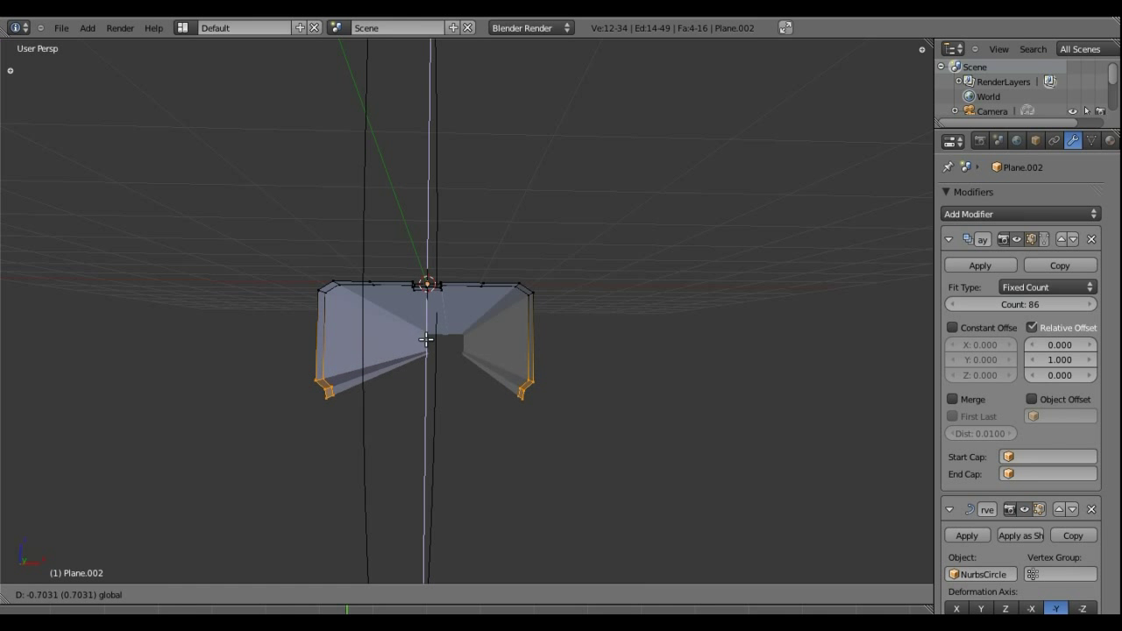
{"action": "left_click_drag", "start_coordinate": [427, 339], "coordinate": [426, 349]}
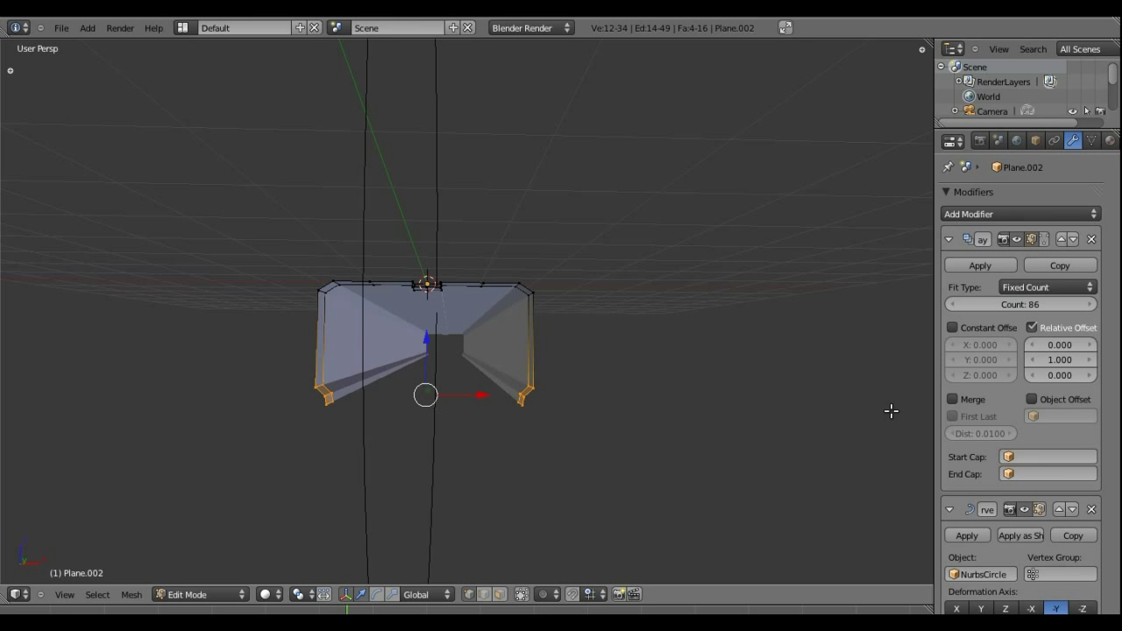
{"action": "key", "text": "Tab"}
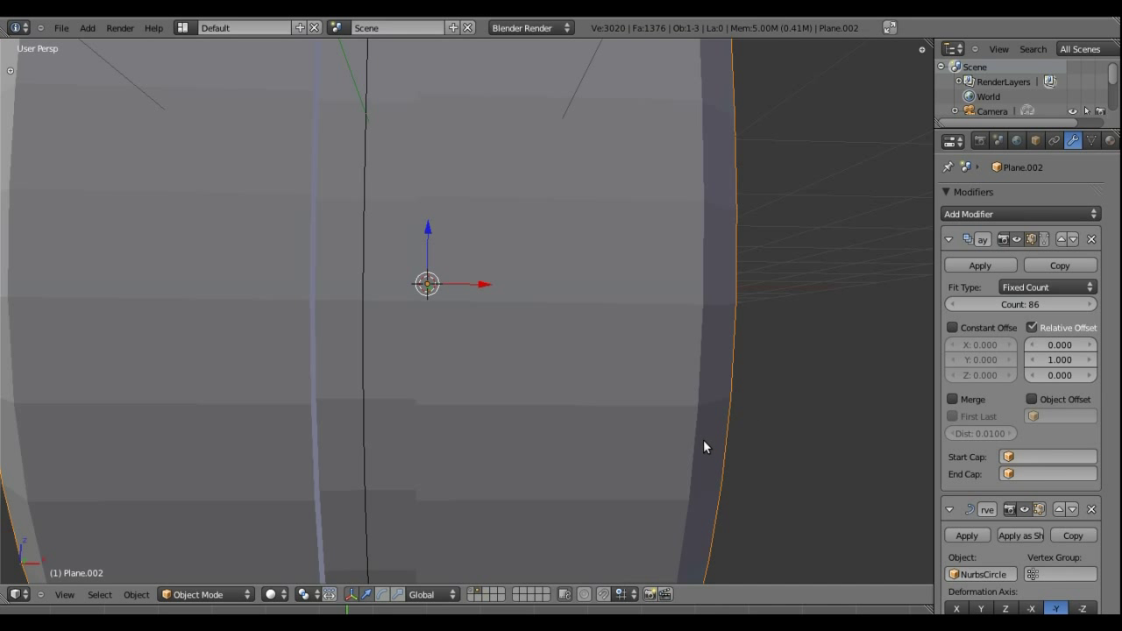
{"action": "scroll", "coordinate": [703, 439], "scroll_direction": "down", "scroll_amount": 5}
{"action": "mouse_move", "coordinate": [545, 389]}
{"action": "middle_mouse_down"}
{"action": "mouse_move", "coordinate": [495, 326]}
{"action": "mouse_move", "coordinate": [349, 293]}
{"action": "mouse_move", "coordinate": [240, 325]}
{"action": "mouse_move", "coordinate": [395, 363]}
{"action": "mouse_move", "coordinate": [512, 346]}
{"action": "mouse_move", "coordinate": [482, 318]}
{"action": "mouse_move", "coordinate": [544, 315]}
{"action": "middle_mouse_up"}
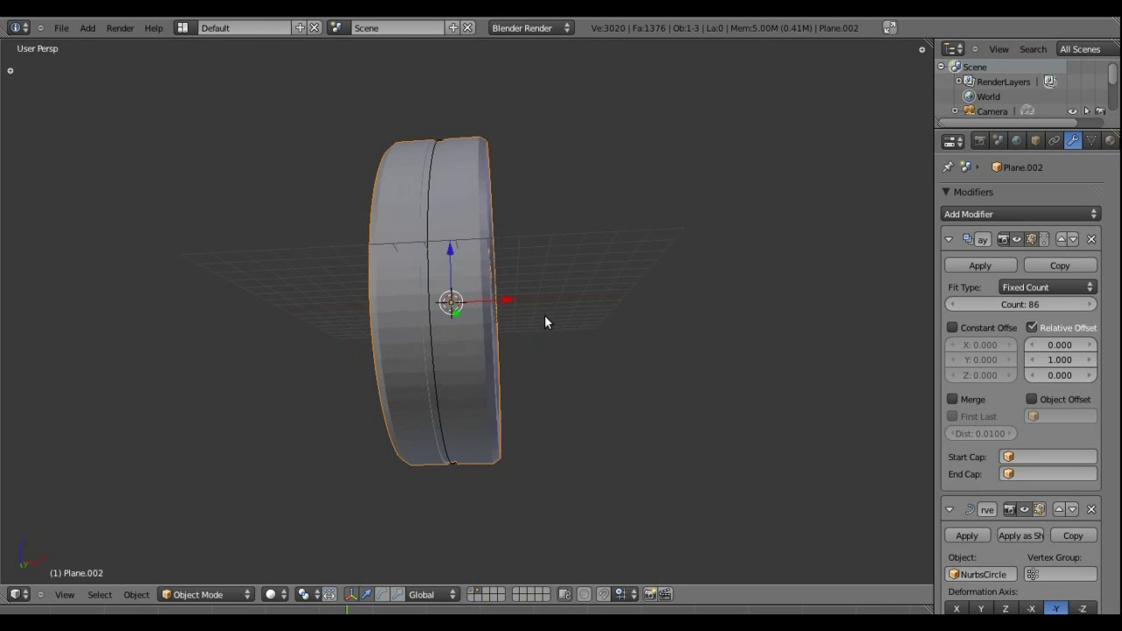
- In Edit Mode, add a loop cut through the profile's right side wall at its default position
{"action": "key", "text": "Tab"}
{"action": "middle_click_drag", "start_coordinate": [489, 388], "coordinate": [508, 434]}
{"action": "scroll", "coordinate": [508, 435], "scroll_direction": "up", "scroll_amount": 1}
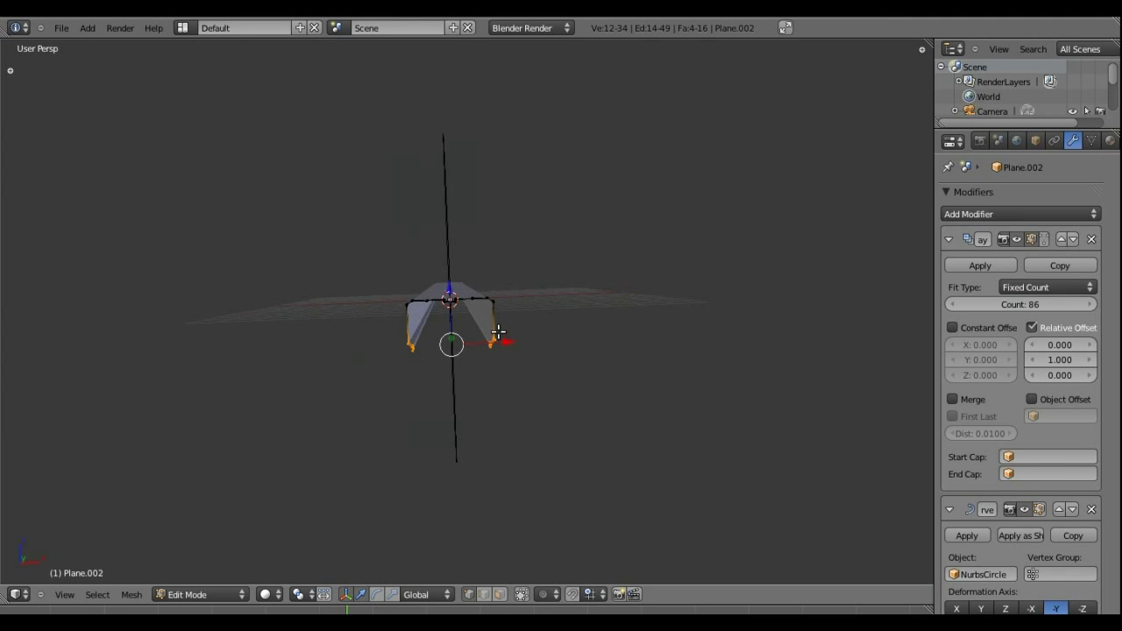
{"action": "scroll", "coordinate": [499, 332], "scroll_direction": "up", "scroll_amount": 3}
{"action": "scroll", "coordinate": [491, 333], "scroll_direction": "up", "scroll_amount": 1}
{"action": "scroll", "coordinate": [479, 337], "scroll_direction": "up", "scroll_amount": 2}
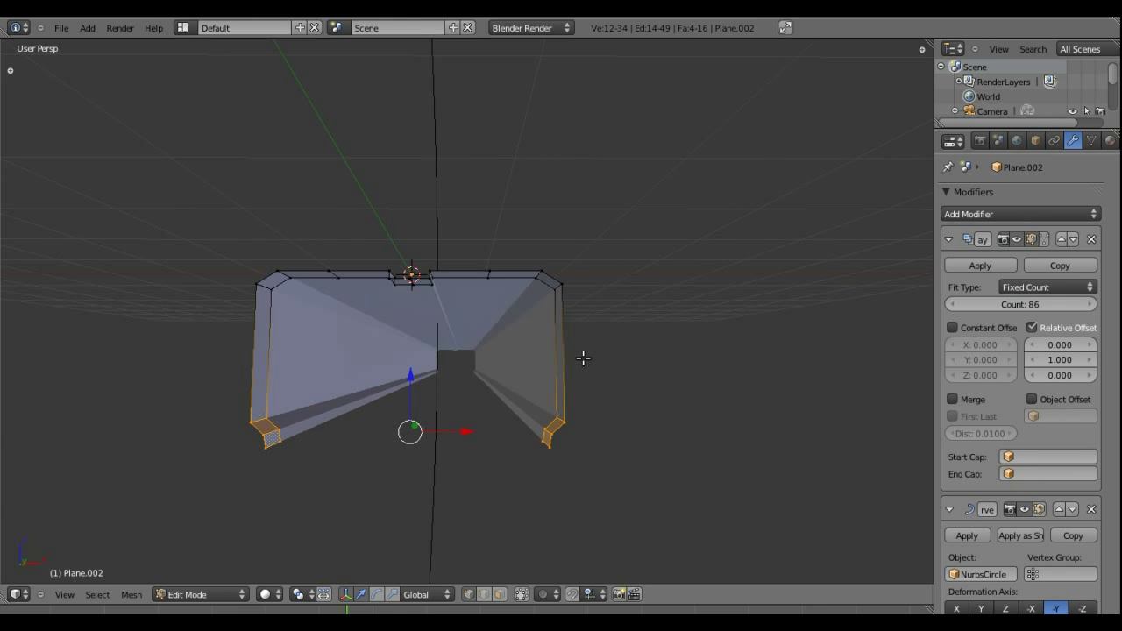
{"action": "key", "text": "ctrl+r"}
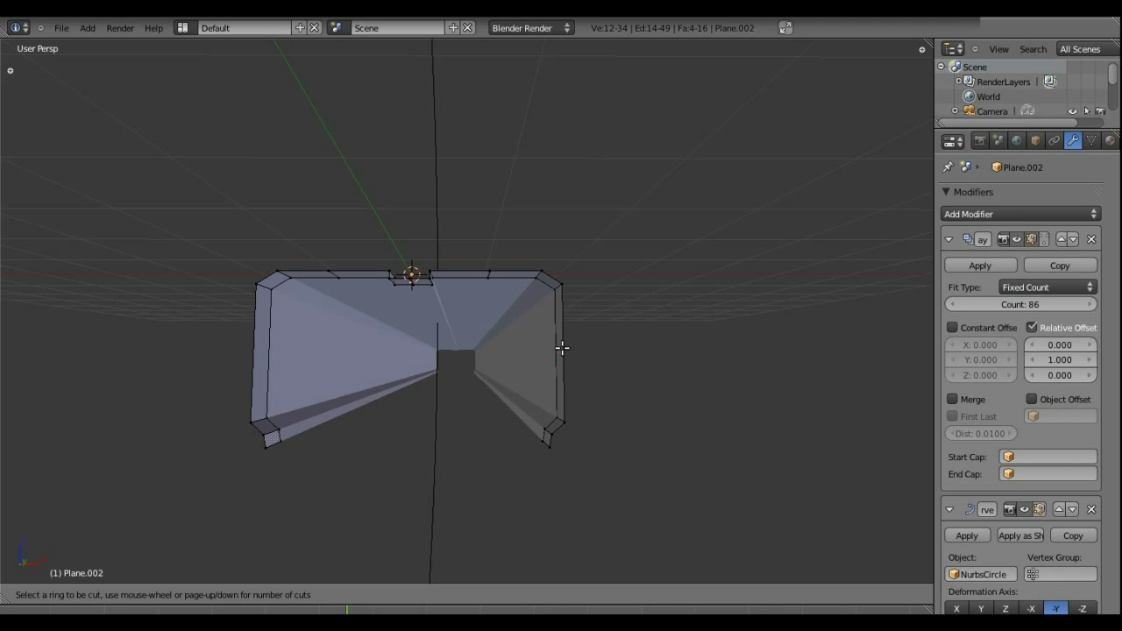
{"action": "left_click", "coordinate": [557, 350]}
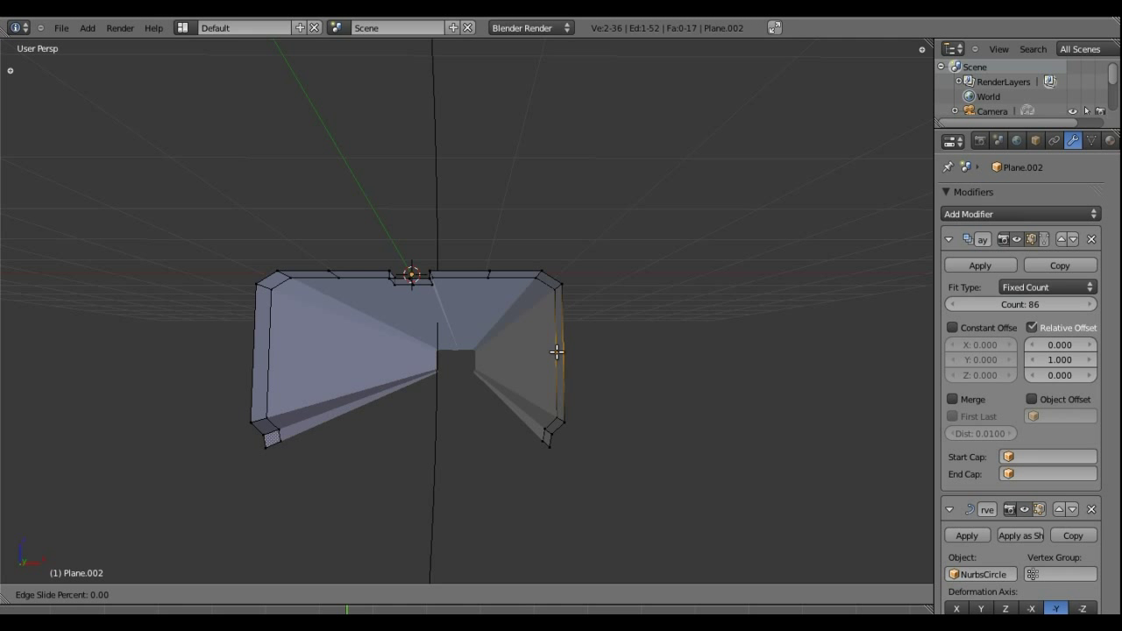
{"action": "right_click", "coordinate": [556, 350]}
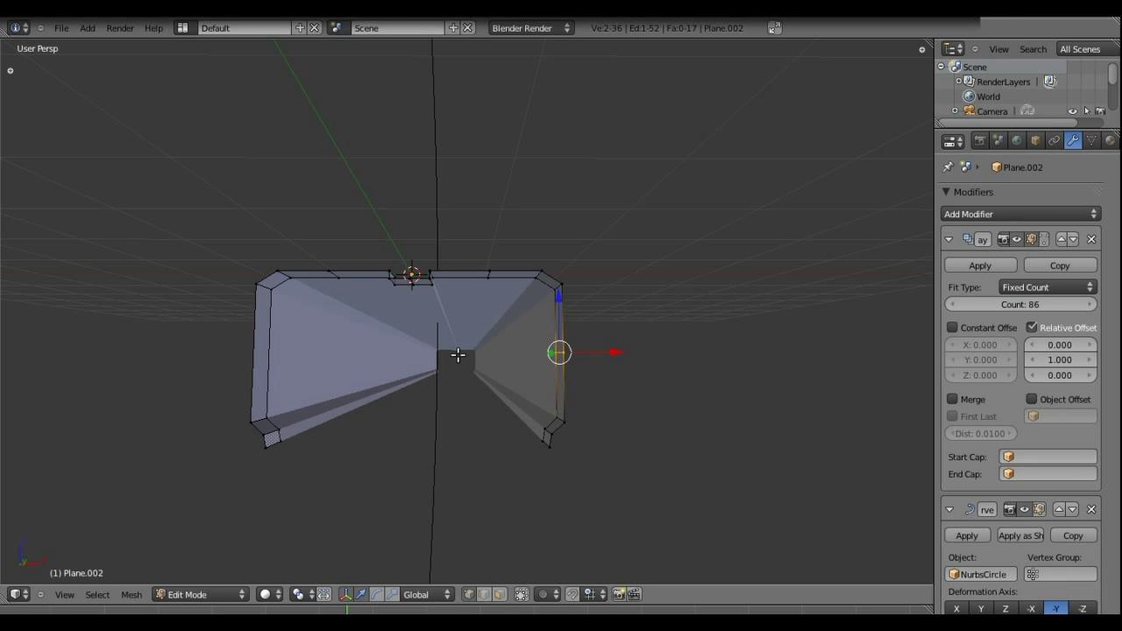
- Add a centred loop cut across the profile, select both side loops and scale them outward into a bulge
{"action": "key", "text": "ctrl+r"}
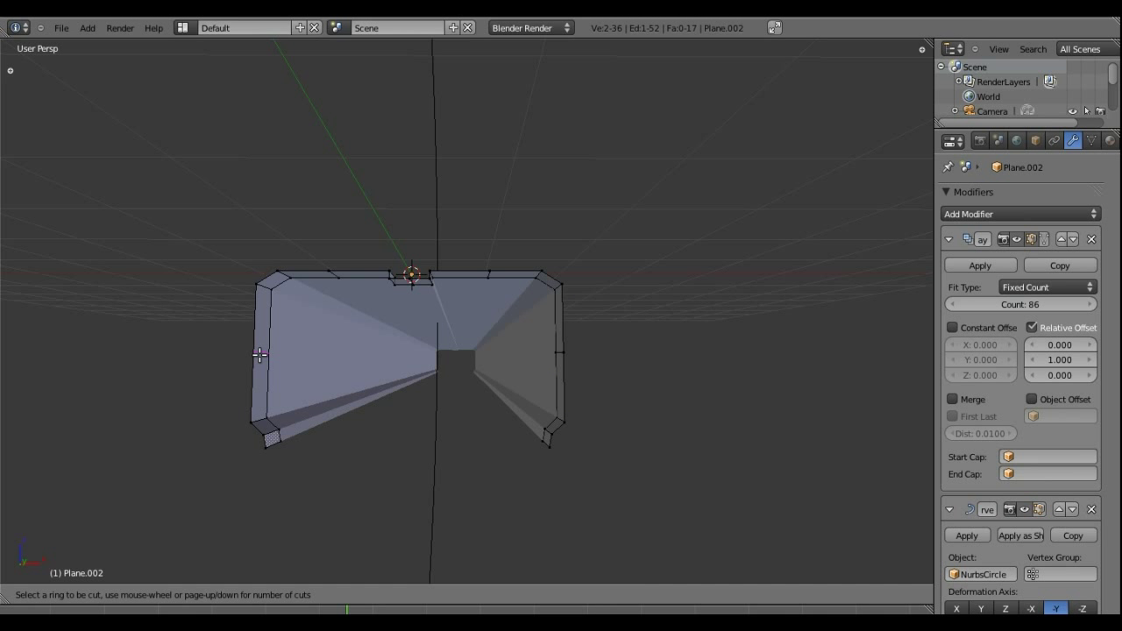
{"action": "left_click", "coordinate": [259, 354]}
{"action": "right_click", "coordinate": [440, 373]}
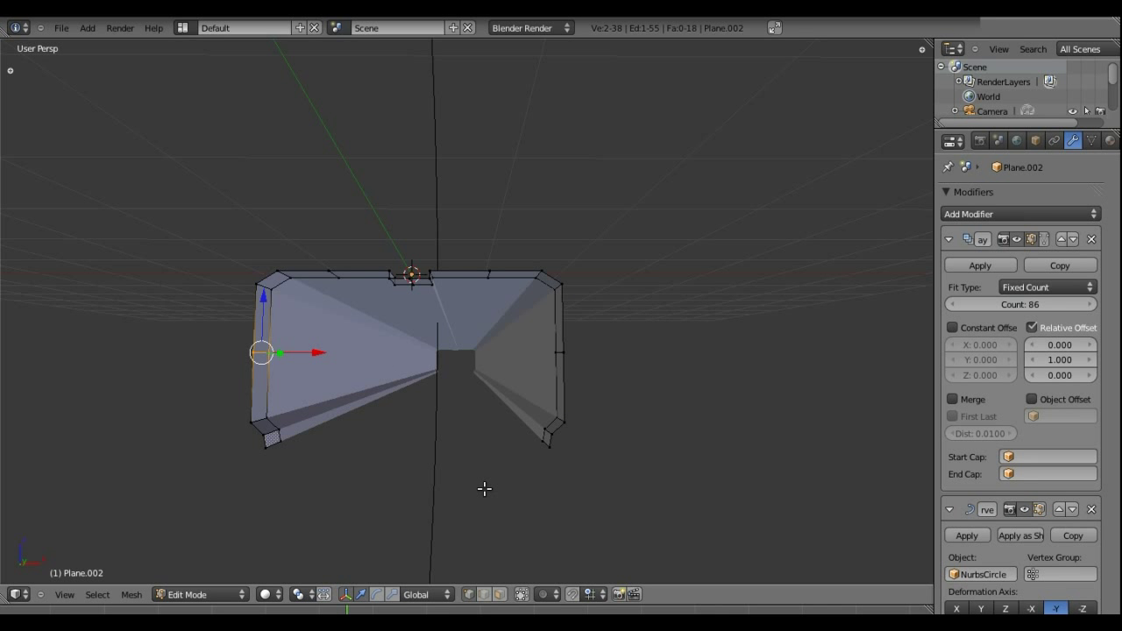
{"action": "right_click", "coordinate": [561, 351], "text": "shift"}
{"action": "right_click", "coordinate": [563, 351], "text": "shift"}
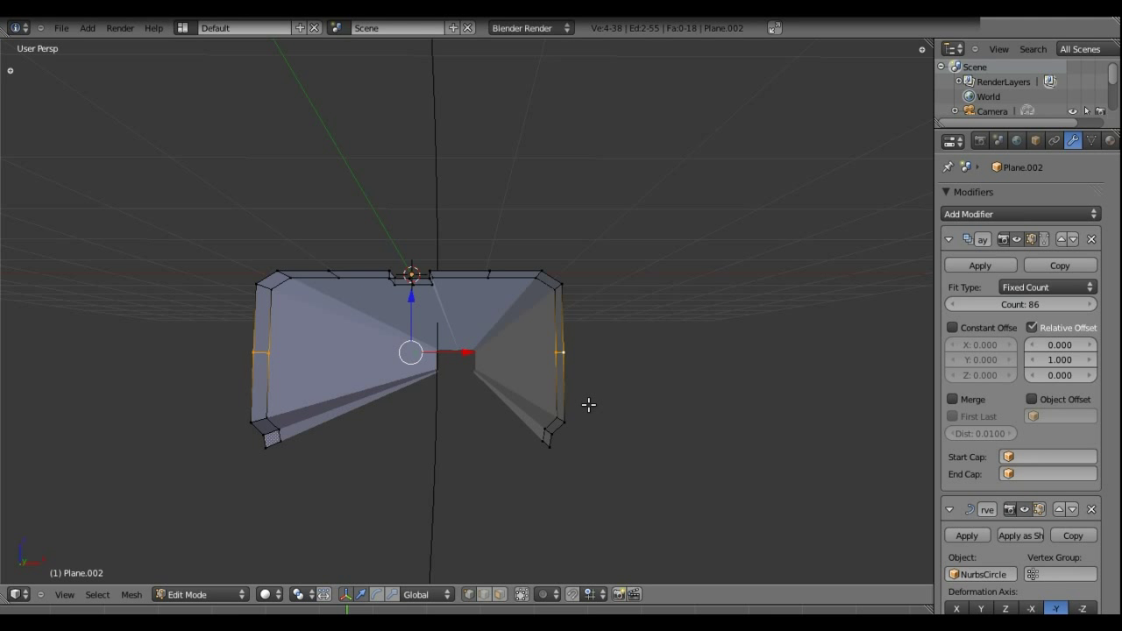
{"action": "key", "text": "s"}
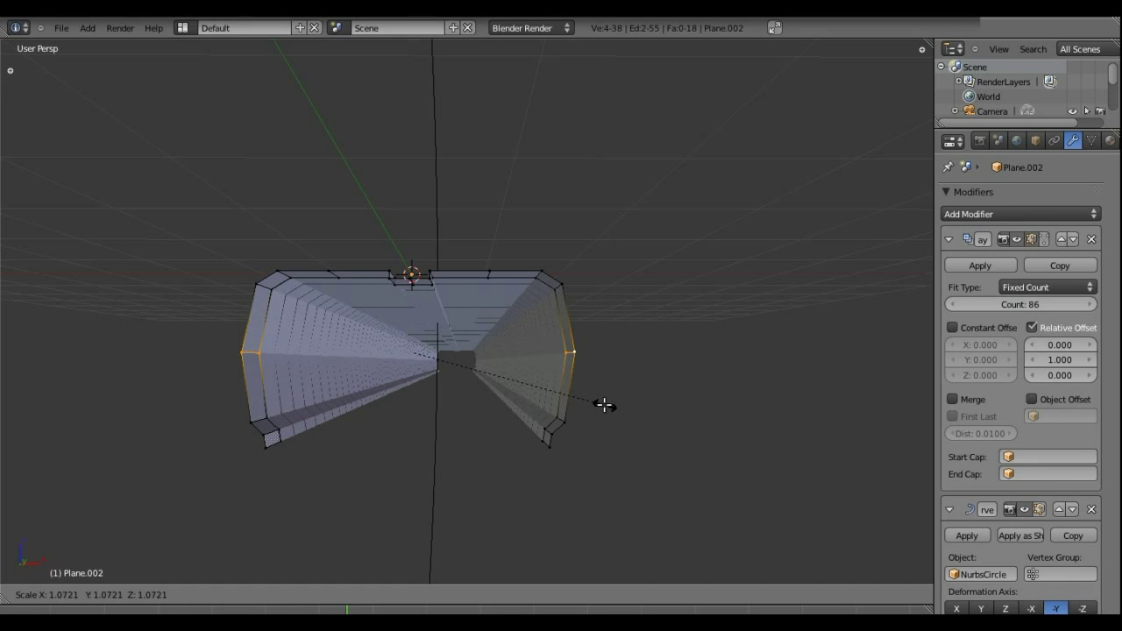
{"action": "left_click", "coordinate": [610, 405]}
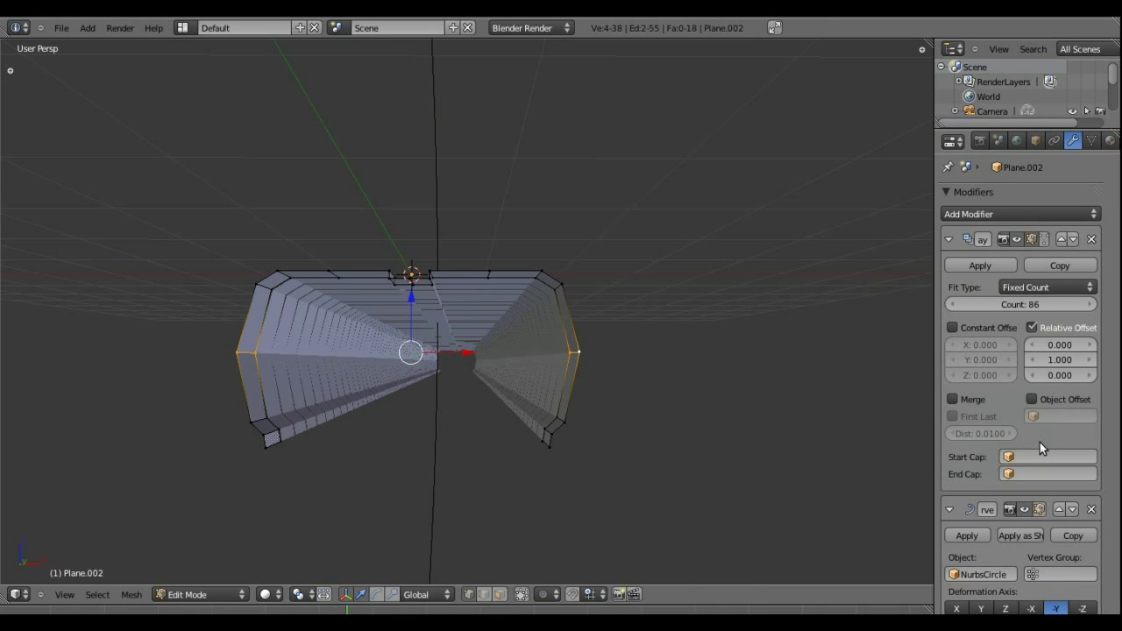
- Set the Array's Relative Offset Y to 0.900 so the pieces overlap into a solid ring
{"action": "key", "text": "Tab"}
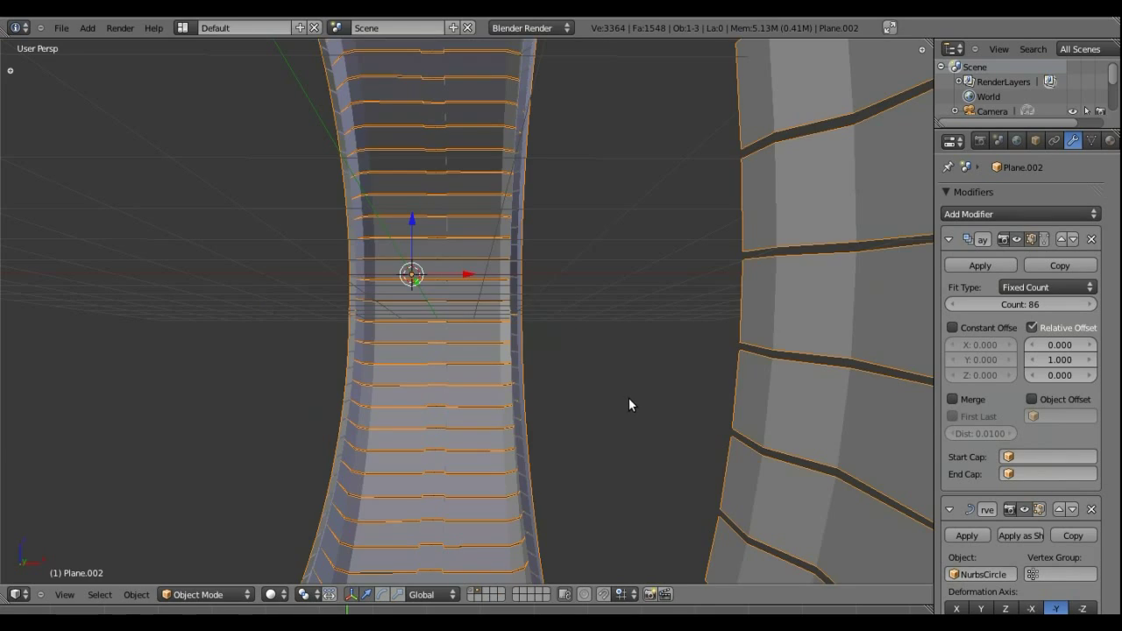
{"action": "scroll", "coordinate": [622, 400], "scroll_direction": "down", "scroll_amount": 3}
{"action": "mouse_move", "coordinate": [622, 400]}
{"action": "middle_mouse_down"}
{"action": "mouse_move", "coordinate": [411, 330]}
{"action": "mouse_move", "coordinate": [603, 337]}
{"action": "mouse_move", "coordinate": [589, 438]}
{"action": "mouse_move", "coordinate": [528, 468]}
{"action": "mouse_move", "coordinate": [379, 442]}
{"action": "mouse_move", "coordinate": [671, 354]}
{"action": "mouse_move", "coordinate": [659, 262]}
{"action": "mouse_move", "coordinate": [638, 267]}
{"action": "middle_mouse_up"}
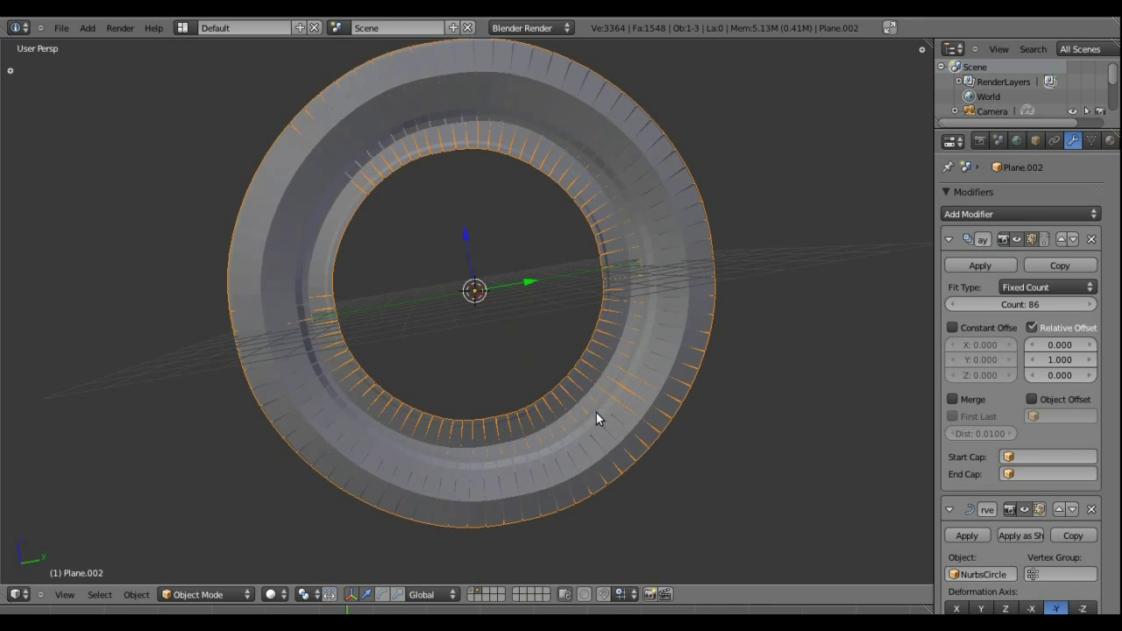
{"action": "scroll", "coordinate": [476, 394], "scroll_direction": "down", "scroll_amount": 4}
{"action": "mouse_move", "coordinate": [476, 394]}
{"action": "middle_mouse_down"}
{"action": "mouse_move", "coordinate": [494, 369]}
{"action": "mouse_move", "coordinate": [492, 306]}
{"action": "mouse_move", "coordinate": [424, 333]}
{"action": "mouse_move", "coordinate": [401, 328]}
{"action": "middle_mouse_up"}
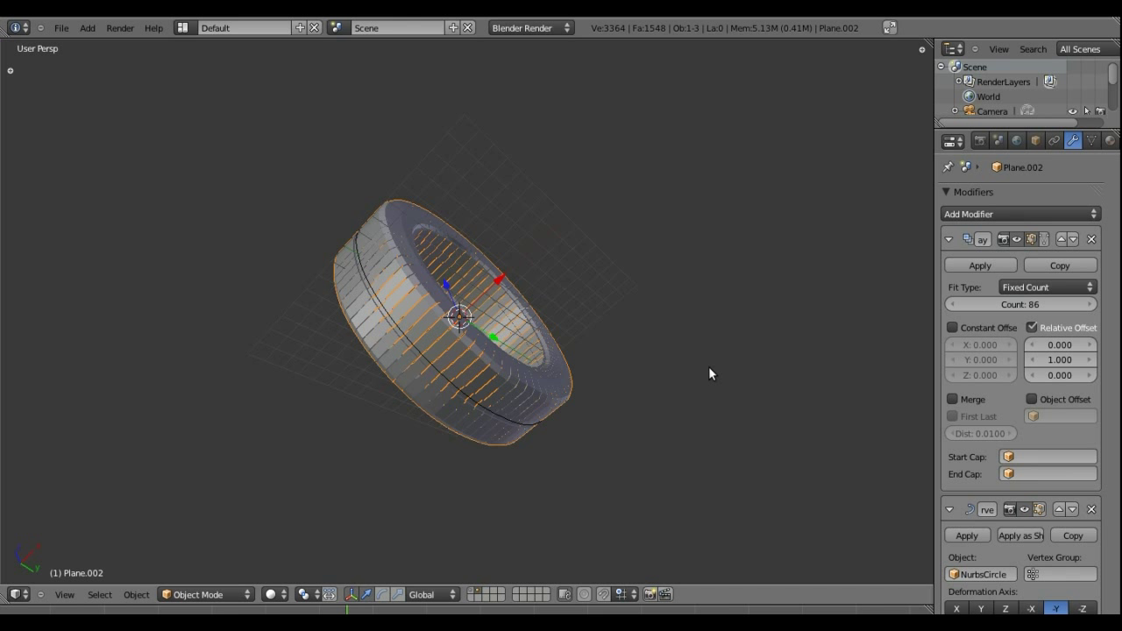
{"action": "left_click", "coordinate": [1092, 361]}
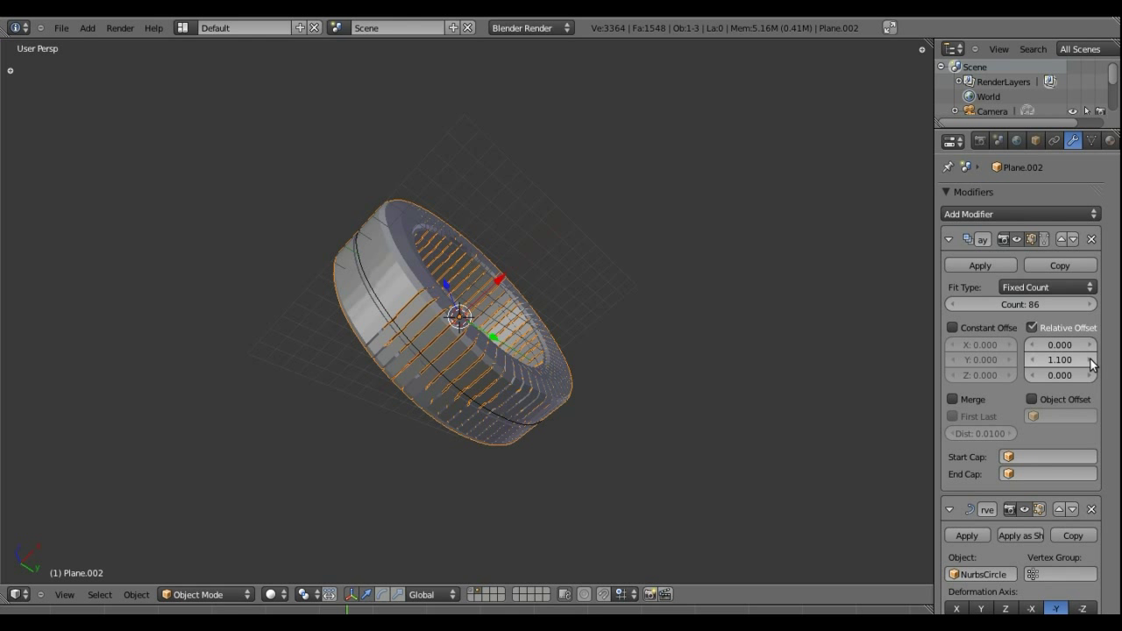
{"action": "left_click", "coordinate": [1031, 359]}
{"action": "left_click", "coordinate": [1032, 359]}
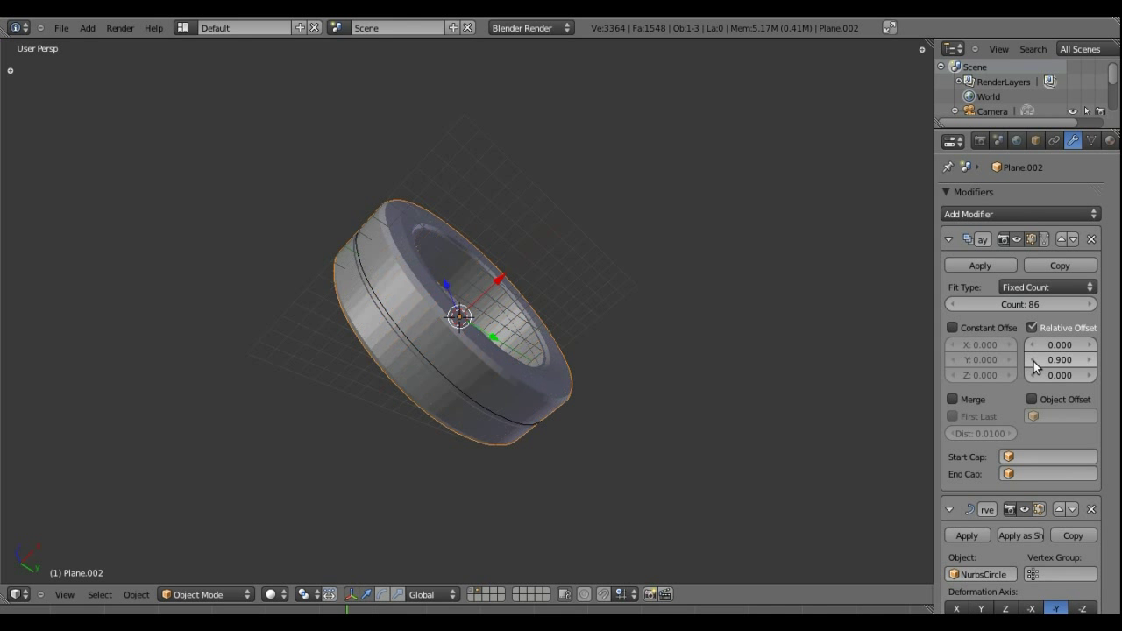
{"action": "mouse_move", "coordinate": [654, 302]}
{"action": "middle_mouse_down"}
{"action": "mouse_move", "coordinate": [484, 409]}
{"action": "mouse_move", "coordinate": [479, 449]}
{"action": "mouse_move", "coordinate": [448, 480]}
{"action": "mouse_move", "coordinate": [452, 447]}
{"action": "middle_mouse_up"}
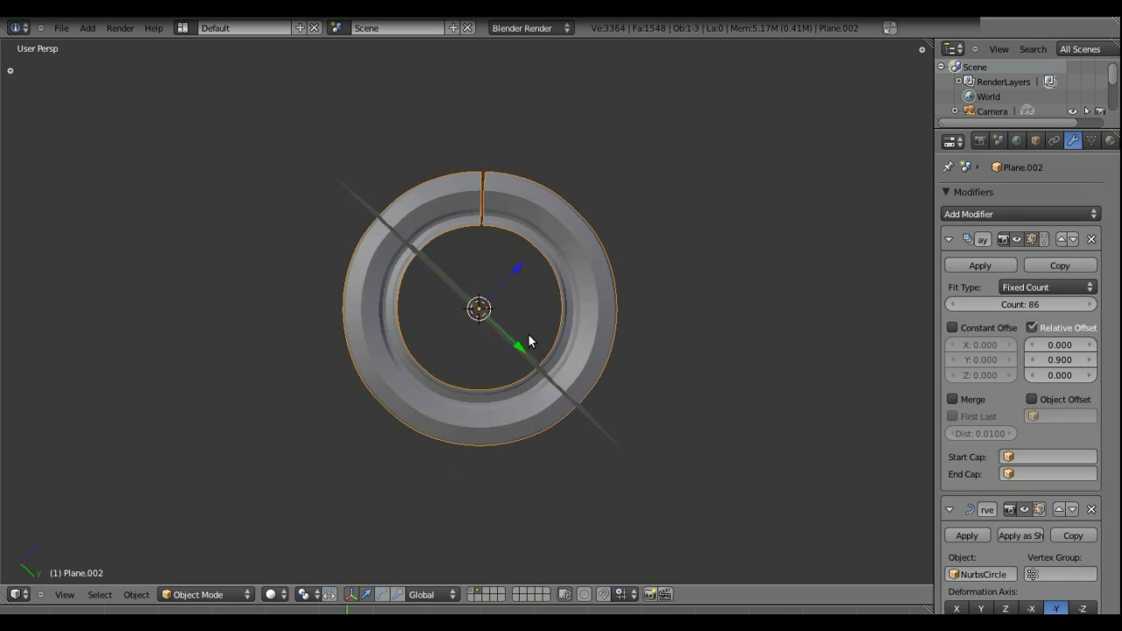
- Scale the whole ring twice, ending slightly smaller
{"action": "key", "text": "s"}
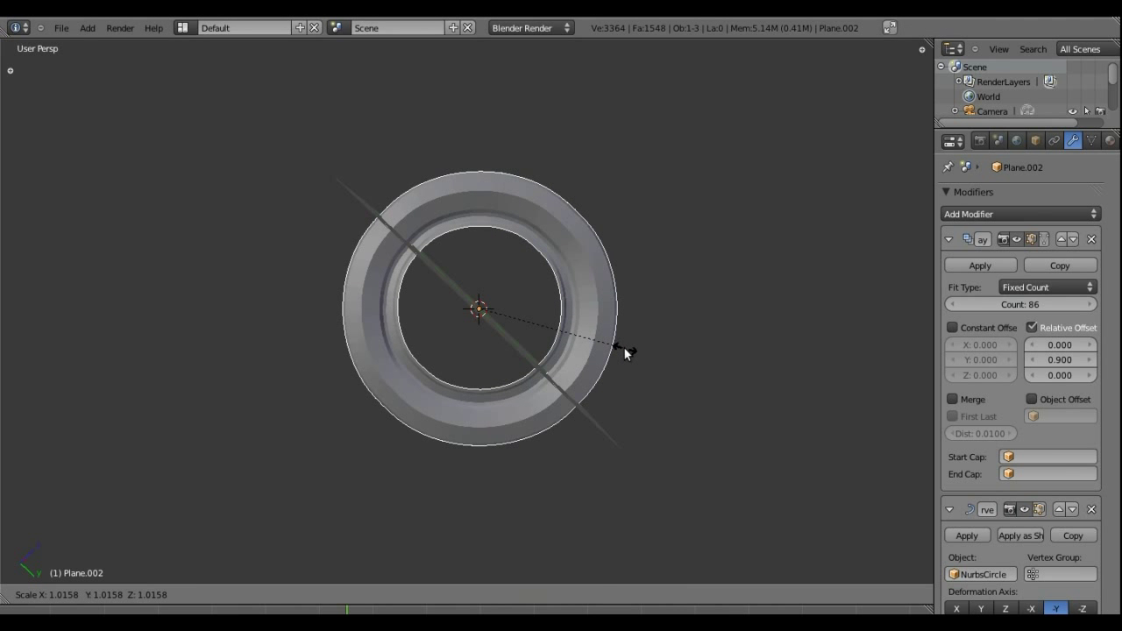
{"action": "left_click", "coordinate": [624, 348]}
{"action": "scroll", "coordinate": [499, 264], "scroll_direction": "up", "scroll_amount": 3}
{"action": "scroll", "coordinate": [495, 263], "scroll_direction": "up", "scroll_amount": 2}
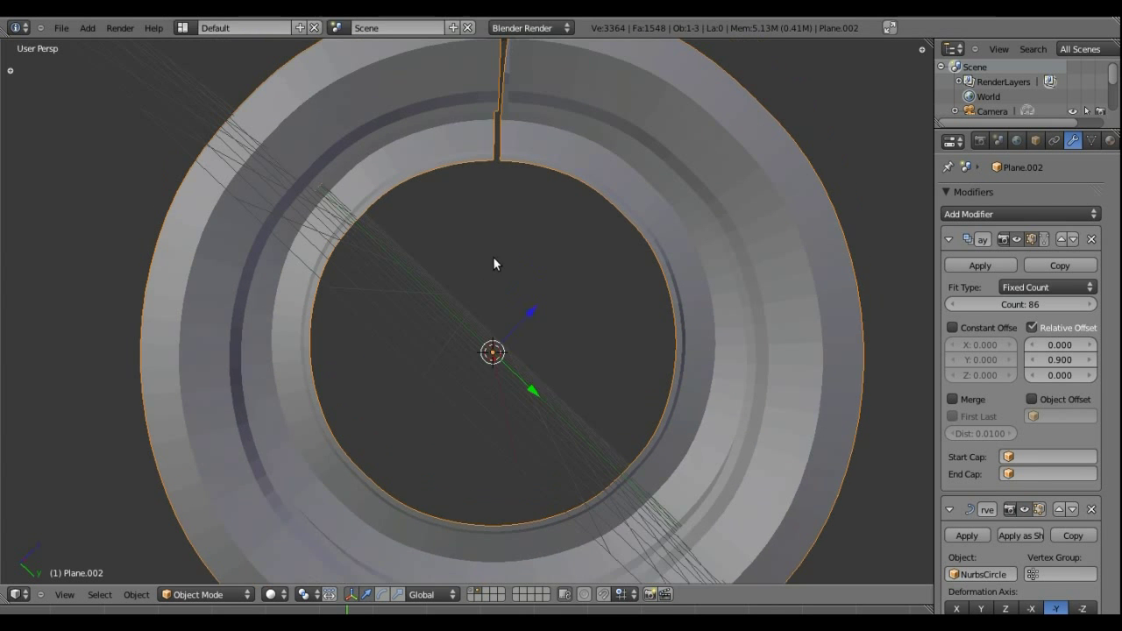
{"action": "mouse_move", "coordinate": [493, 263]}
{"action": "middle_mouse_down", "text": "shift"}
{"action": "mouse_move", "coordinate": [476, 326]}
{"action": "mouse_move", "coordinate": [564, 355]}
{"action": "middle_mouse_up", "text": "shift"}
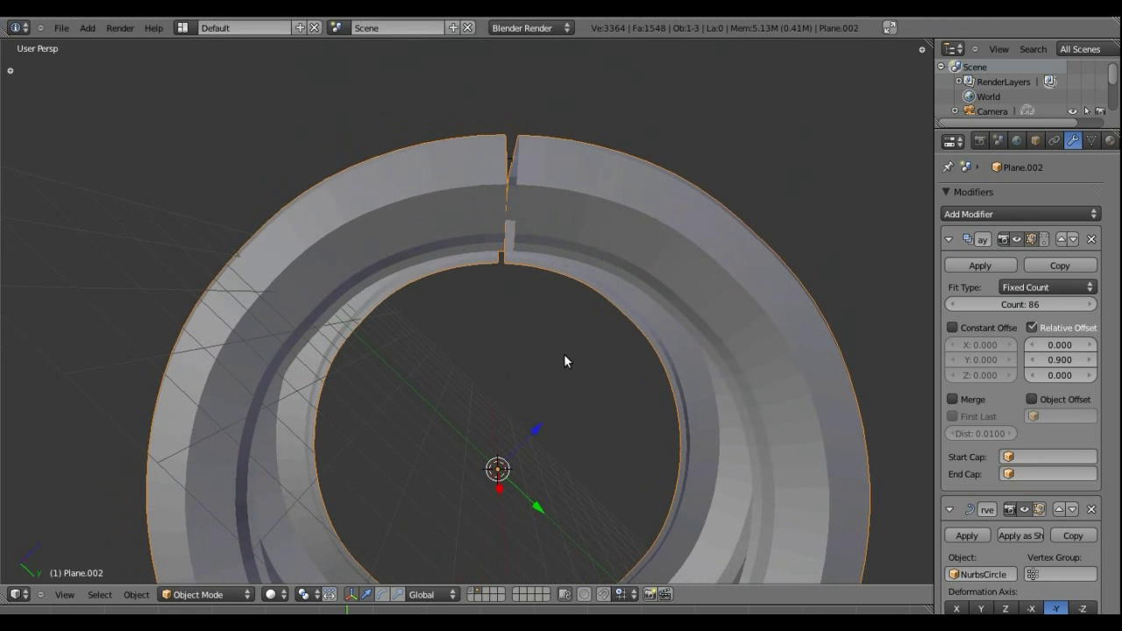
{"action": "key", "text": "s"}
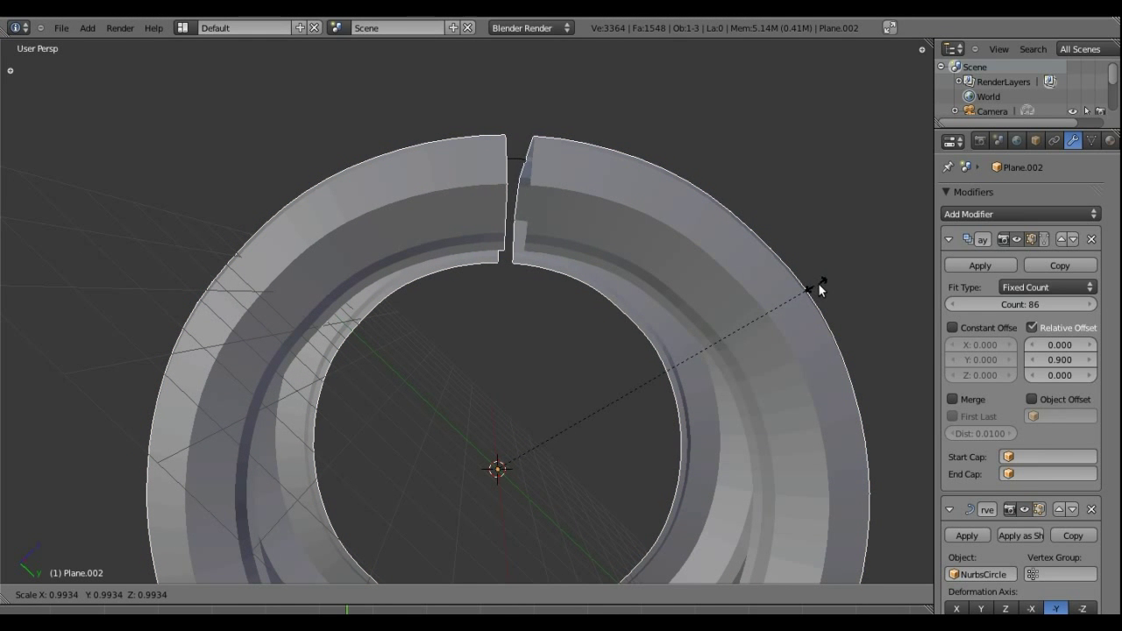
{"action": "left_click", "coordinate": [869, 278]}
{"action": "scroll", "coordinate": [616, 307], "scroll_direction": "down", "scroll_amount": 3}
{"action": "mouse_move", "coordinate": [616, 307]}
{"action": "middle_mouse_down"}
{"action": "mouse_move", "coordinate": [545, 342]}
{"action": "mouse_move", "coordinate": [576, 342]}
{"action": "mouse_move", "coordinate": [514, 367]}
{"action": "mouse_move", "coordinate": [463, 306]}
{"action": "mouse_move", "coordinate": [389, 389]}
{"action": "mouse_move", "coordinate": [631, 394]}
{"action": "mouse_move", "coordinate": [465, 434]}
{"action": "mouse_move", "coordinate": [441, 303]}
{"action": "mouse_move", "coordinate": [473, 325]}
{"action": "middle_mouse_up"}
{"action": "scroll", "coordinate": [556, 391], "scroll_direction": "up", "scroll_amount": 2}
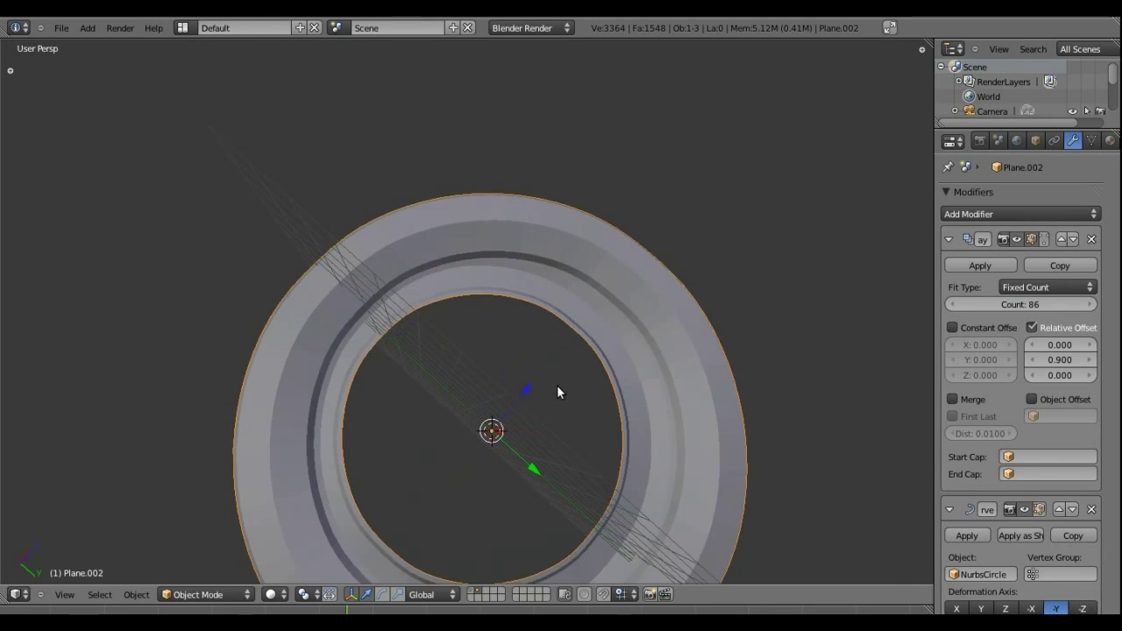
{"action": "scroll", "coordinate": [556, 393], "scroll_direction": "up", "scroll_amount": 3}
{"action": "scroll", "coordinate": [556, 391], "scroll_direction": "down", "scroll_amount": 3}
{"action": "scroll", "coordinate": [613, 412], "scroll_direction": "down", "scroll_amount": 2}
{"action": "mouse_move", "coordinate": [634, 419]}
{"action": "middle_mouse_down"}
{"action": "mouse_move", "coordinate": [694, 388]}
{"action": "mouse_move", "coordinate": [343, 327]}
{"action": "mouse_move", "coordinate": [336, 451]}
{"action": "mouse_move", "coordinate": [617, 451]}
{"action": "mouse_move", "coordinate": [625, 392]}
{"action": "middle_mouse_up"}
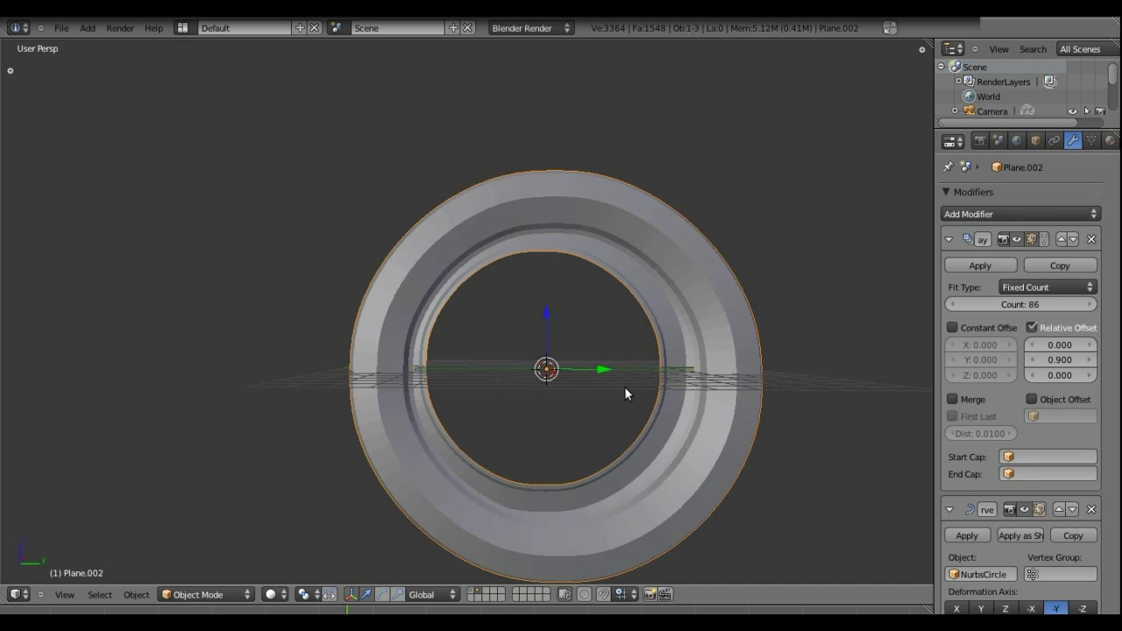
- Toggle into Edit Mode and back, then bring up the Add menu for new objects
{"action": "key", "text": "Tab"}
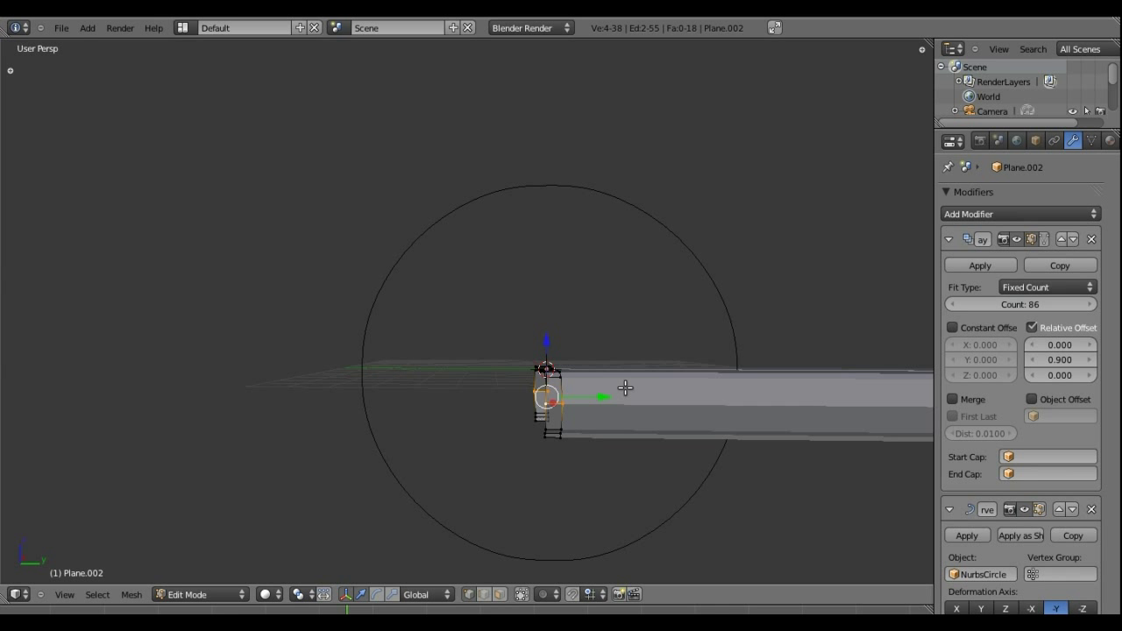
{"action": "key", "text": "Tab"}
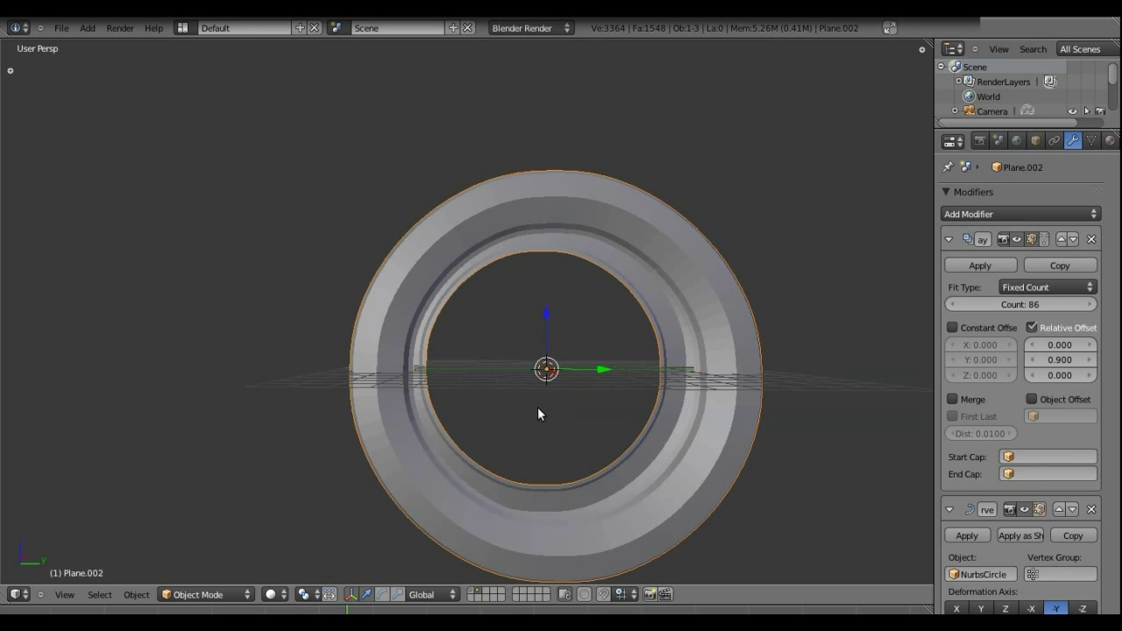
{"action": "key", "text": "shift+a"}
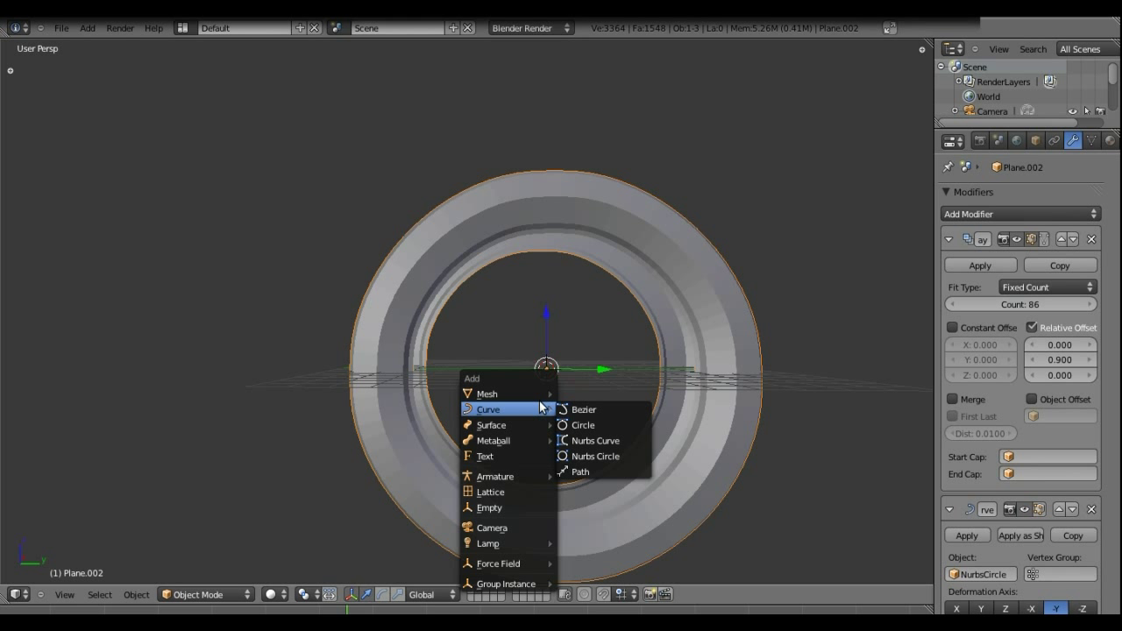
{"action": "mouse_move", "coordinate": [488, 394]}
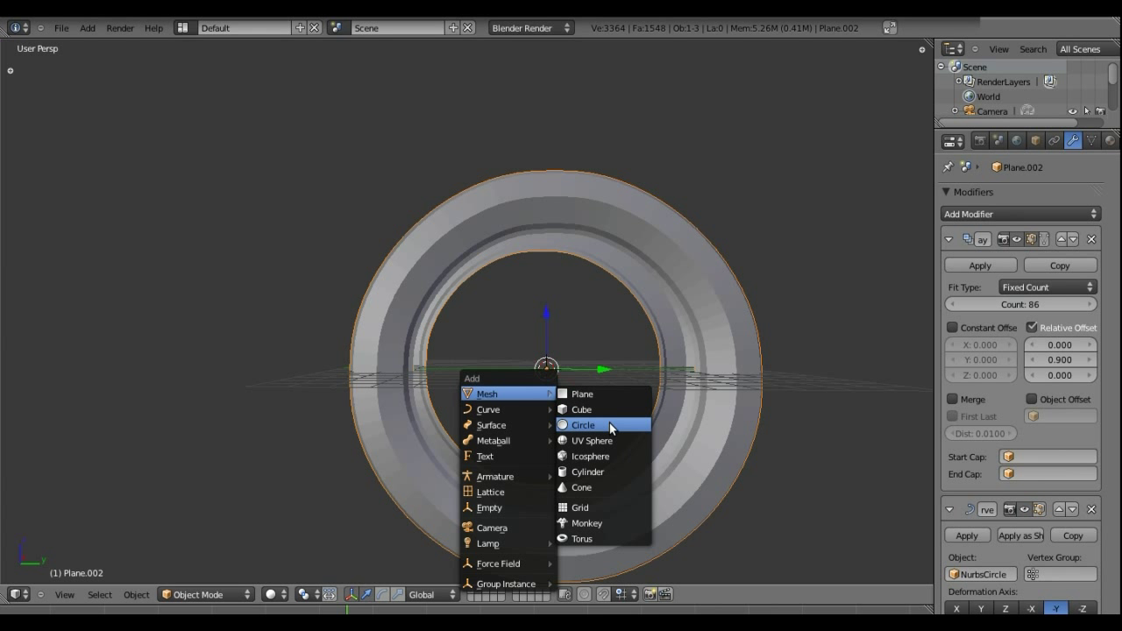
- Add a Circle mesh, rotate it 90° about Y, scale it about 5.5x and move it along X inside the ring
{"action": "left_click", "coordinate": [611, 427]}
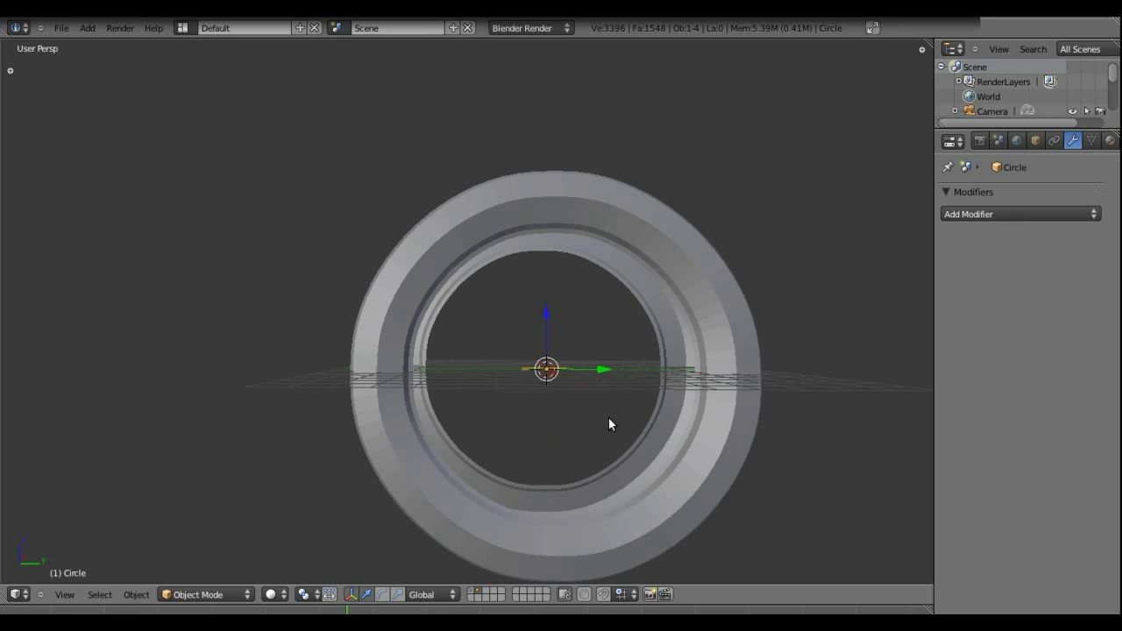
{"action": "key", "text": "r"}
{"action": "type", "text": "y"}
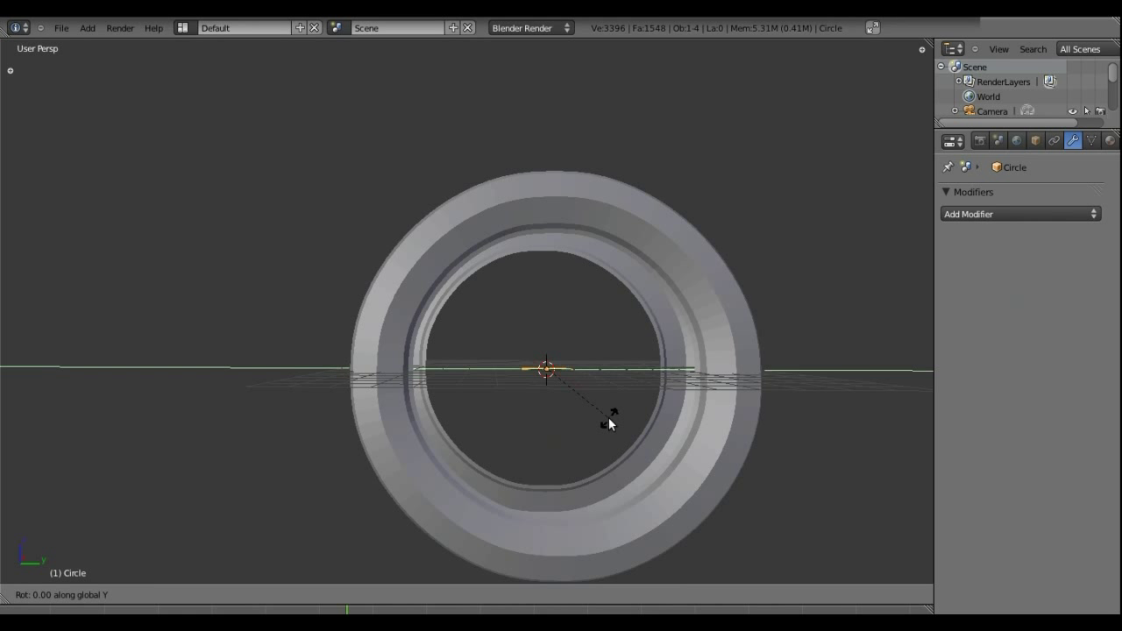
{"action": "type", "text": "9"}
{"action": "type", "text": "0"}
{"action": "key", "text": "Return"}
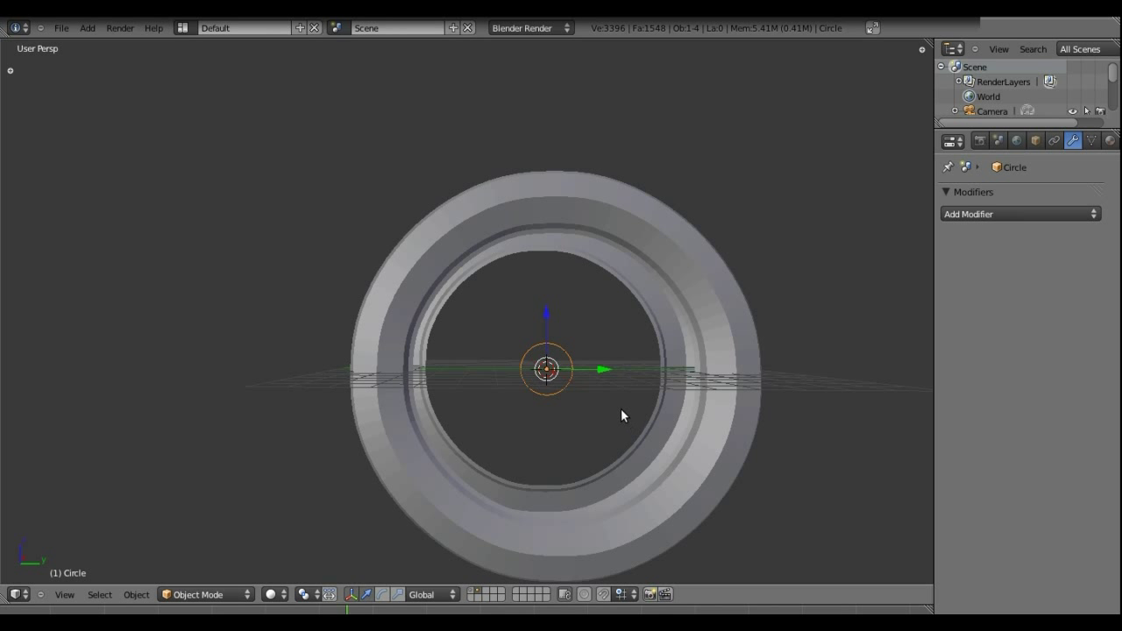
{"action": "key", "text": "s"}
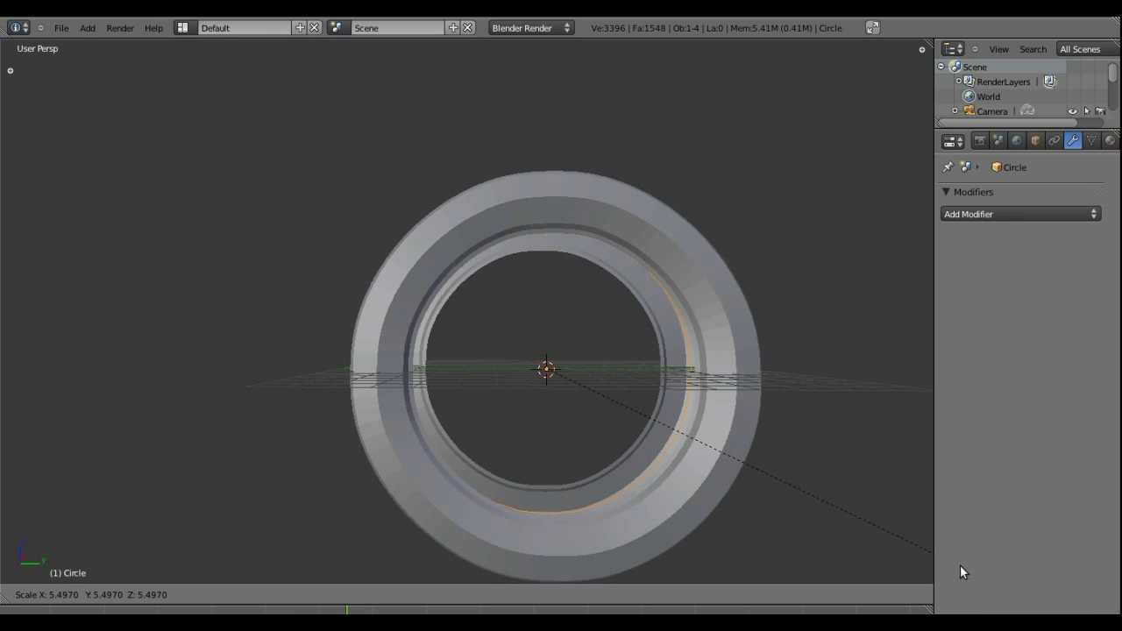
{"action": "left_click", "coordinate": [960, 565]}
{"action": "mouse_move", "coordinate": [946, 563]}
{"action": "middle_mouse_down"}
{"action": "mouse_move", "coordinate": [492, 245]}
{"action": "mouse_move", "coordinate": [601, 152]}
{"action": "mouse_move", "coordinate": [600, 327]}
{"action": "mouse_move", "coordinate": [483, 402]}
{"action": "mouse_move", "coordinate": [601, 379]}
{"action": "mouse_move", "coordinate": [526, 370]}
{"action": "middle_mouse_up"}
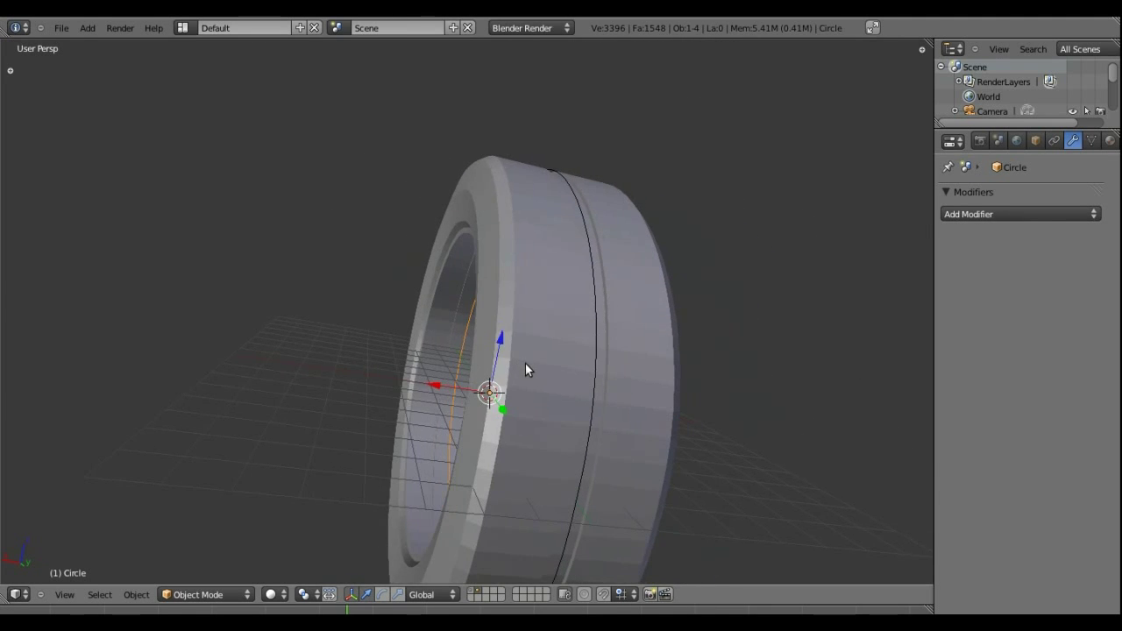
{"action": "left_click_drag", "start_coordinate": [431, 390], "coordinate": [393, 387]}
{"action": "mouse_move", "coordinate": [381, 387]}
{"action": "middle_mouse_down"}
{"action": "mouse_move", "coordinate": [453, 397]}
{"action": "mouse_move", "coordinate": [445, 375]}
{"action": "middle_mouse_up"}
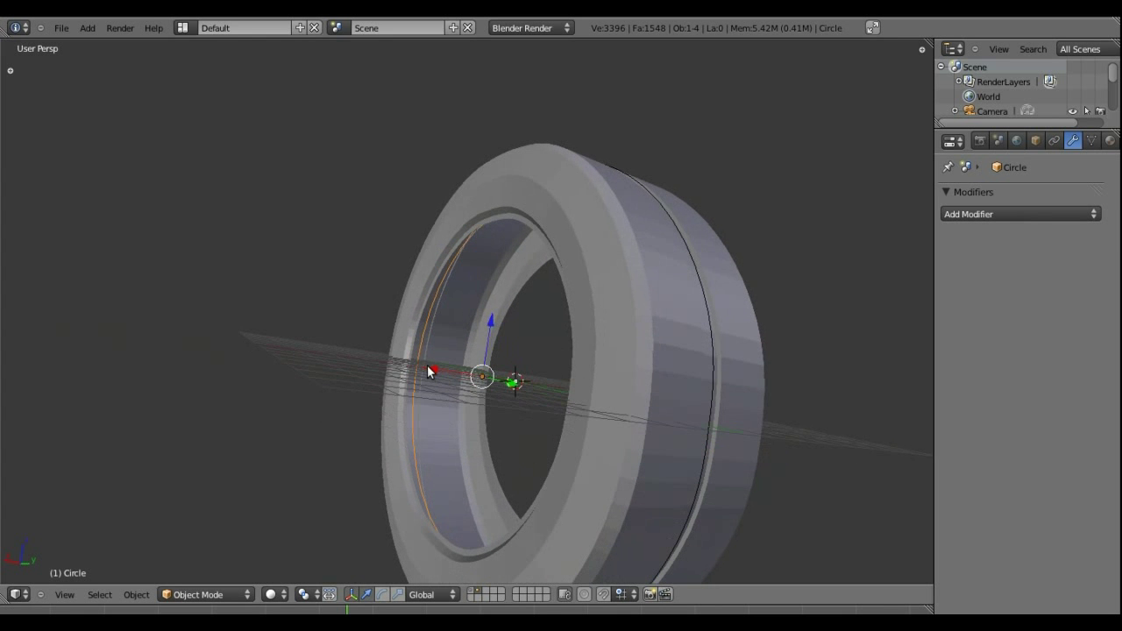
- In Edit Mode, extrude the circle's edge along X into a face strip
{"action": "key", "text": "Tab"}
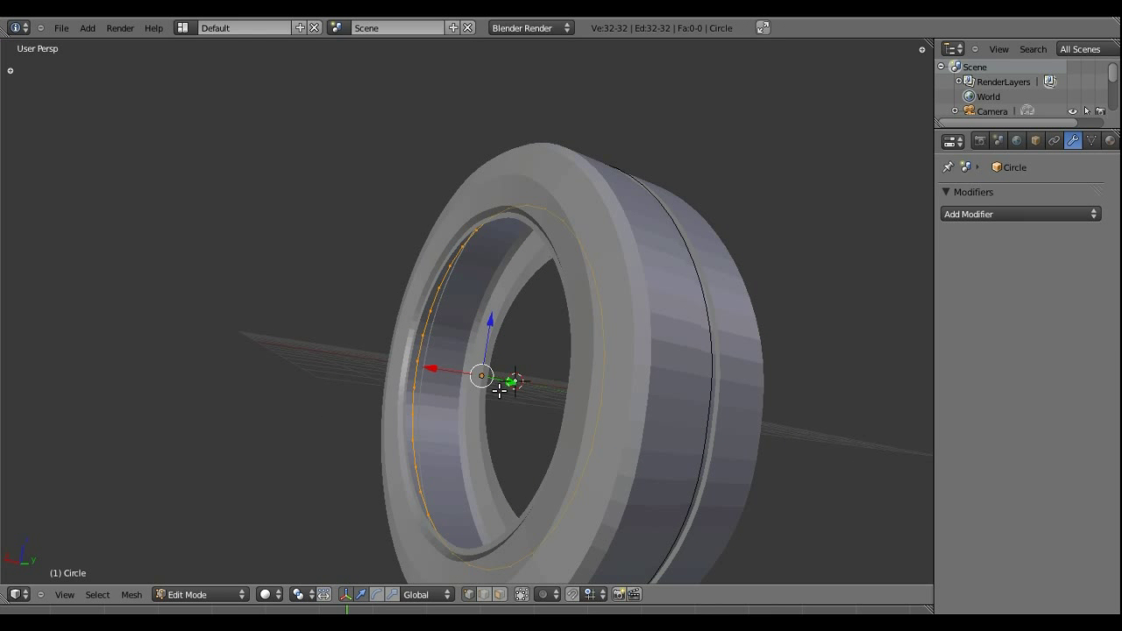
{"action": "key", "text": "e"}
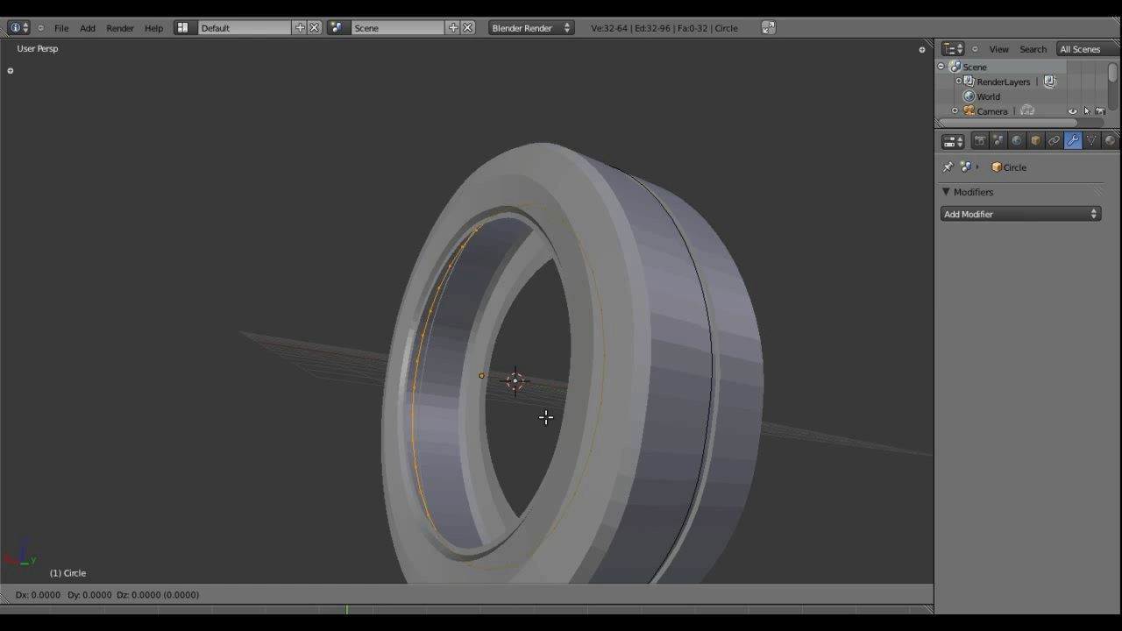
{"action": "key", "text": "x"}
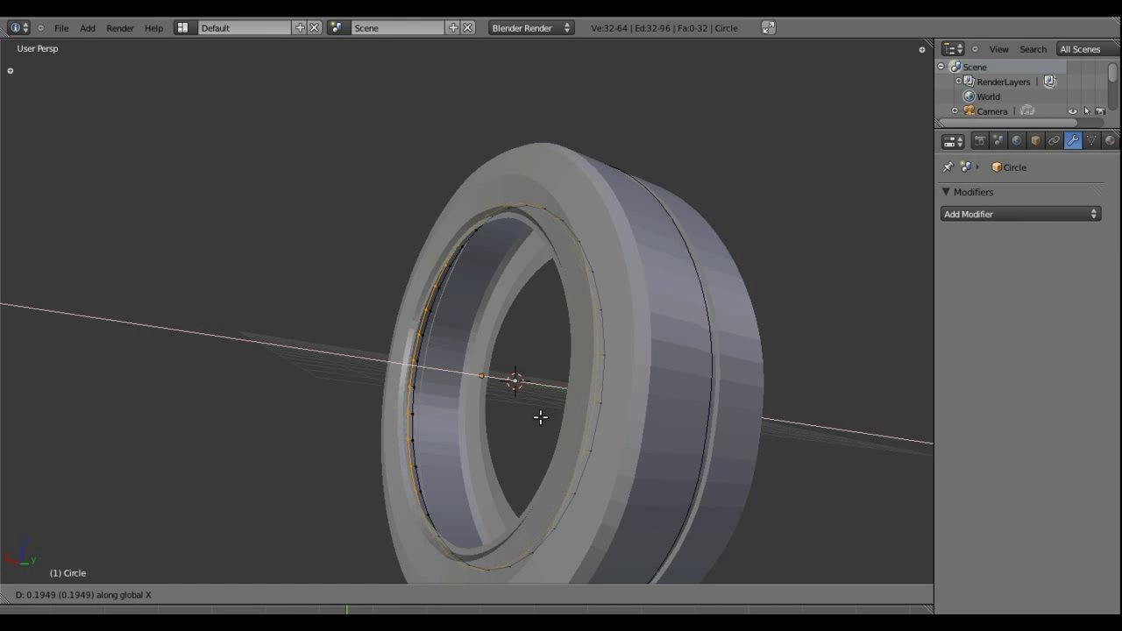
{"action": "left_click", "coordinate": [540, 417]}
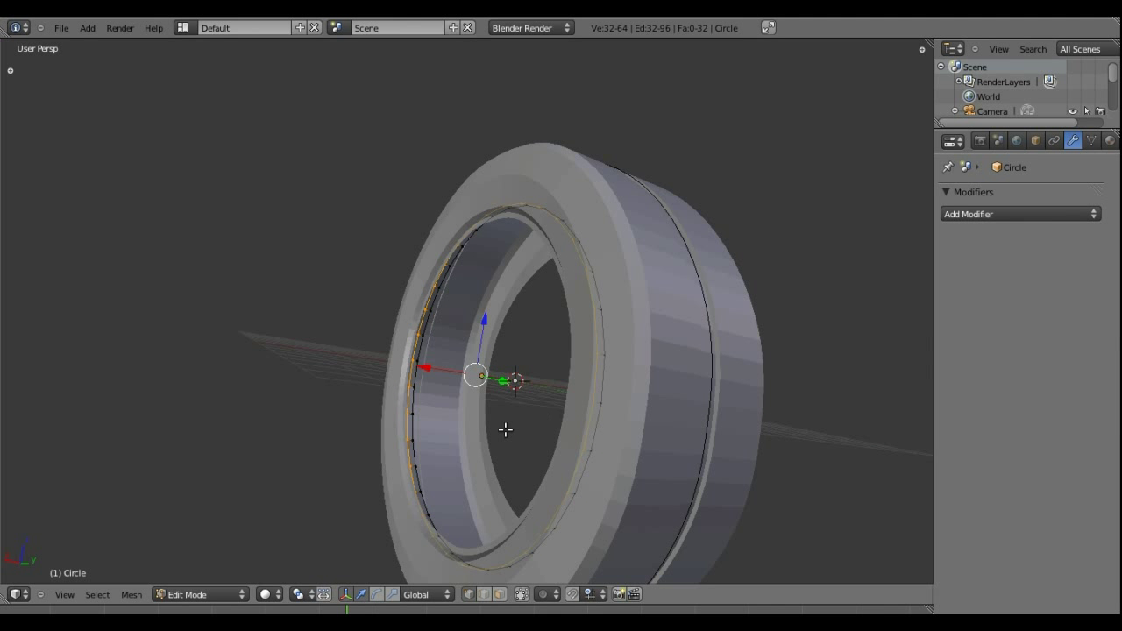
{"action": "middle_click_drag", "start_coordinate": [506, 430], "coordinate": [489, 462]}
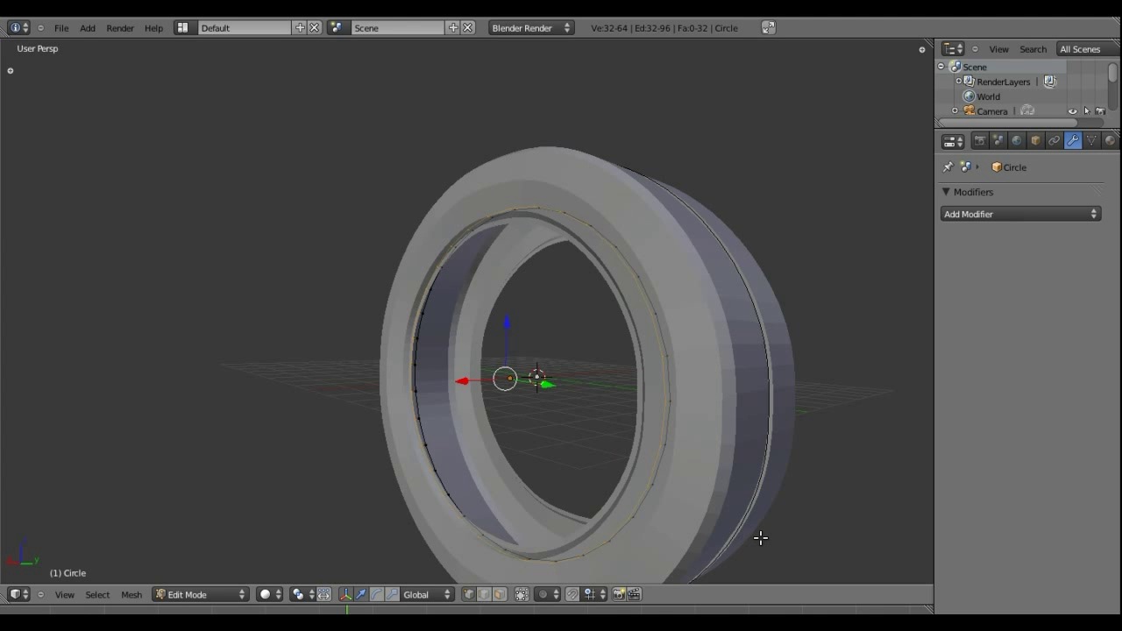
- Extrude the edge loop and scale it inward twice, forming the inner ring band
{"action": "key", "text": "e"}
{"action": "key", "text": "s"}
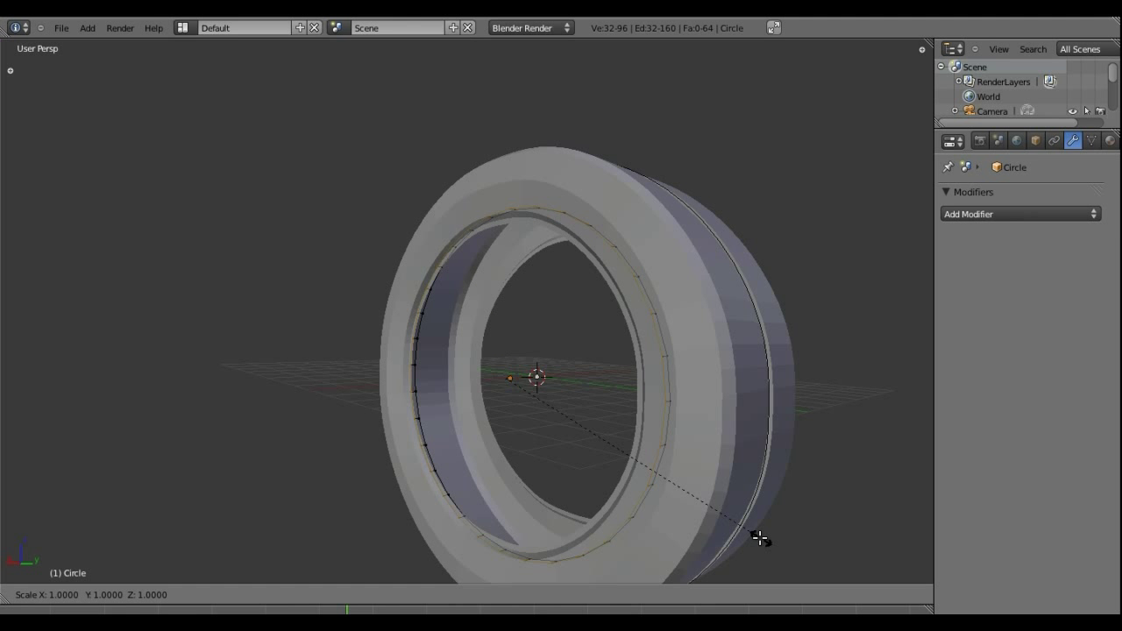
{"action": "left_click", "coordinate": [733, 529]}
{"action": "key", "text": "e"}
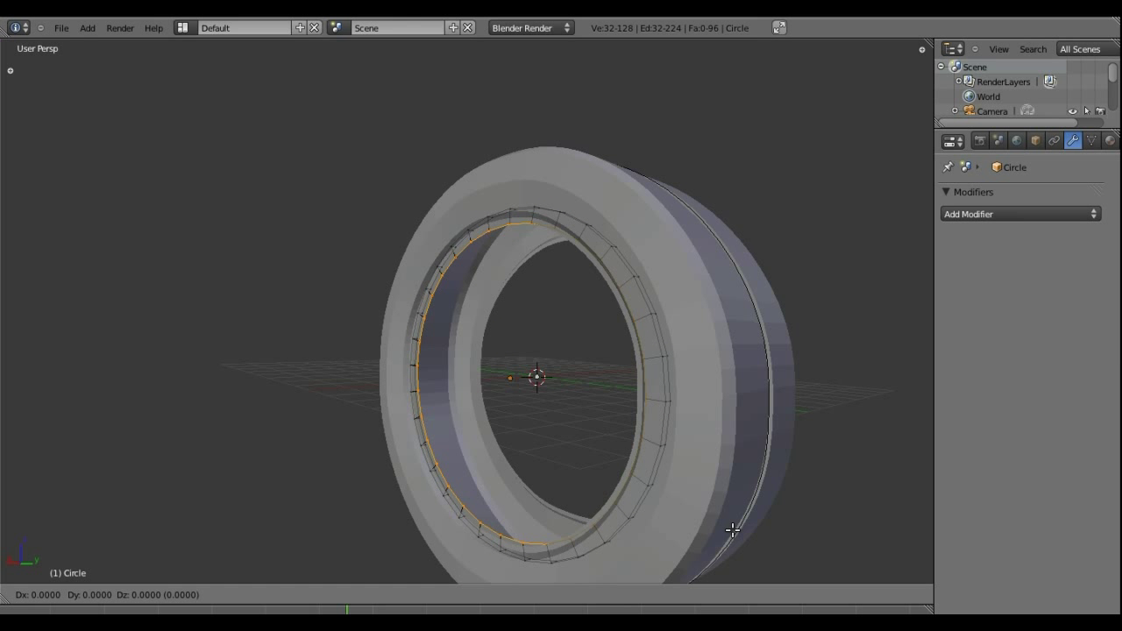
{"action": "key", "text": "s"}
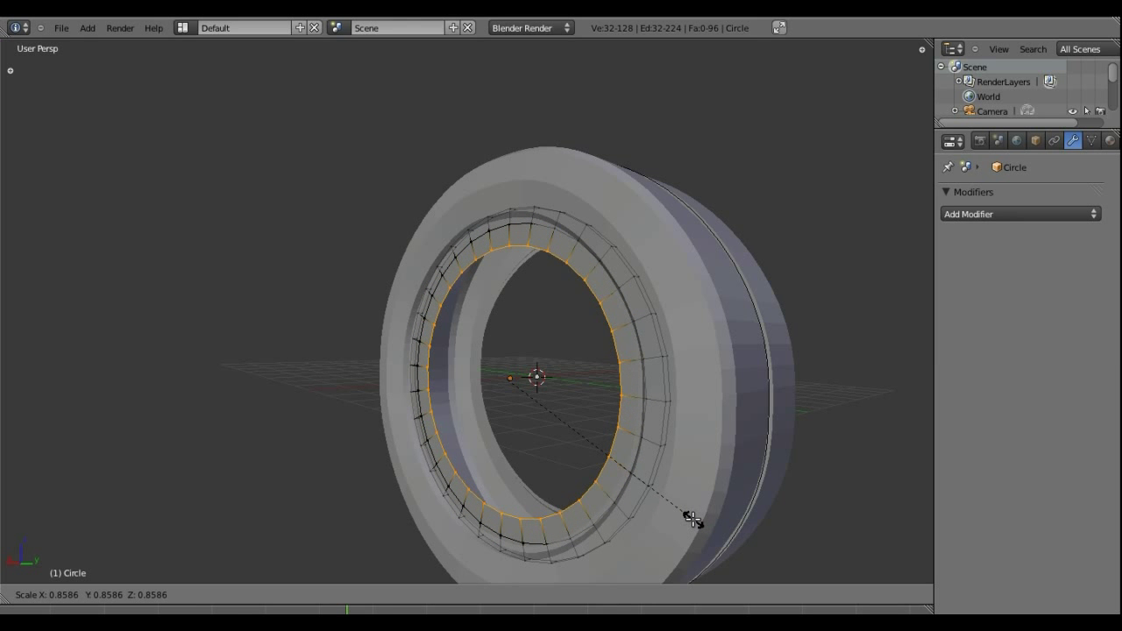
{"action": "left_click", "coordinate": [698, 522]}
{"action": "mouse_move", "coordinate": [689, 514]}
{"action": "middle_mouse_down"}
{"action": "mouse_move", "coordinate": [792, 370]}
{"action": "mouse_move", "coordinate": [468, 390]}
{"action": "middle_mouse_up"}
{"action": "mouse_move", "coordinate": [314, 329]}
{"action": "middle_mouse_down"}
{"action": "mouse_move", "coordinate": [676, 303]}
{"action": "mouse_move", "coordinate": [656, 233]}
{"action": "mouse_move", "coordinate": [701, 275]}
{"action": "mouse_move", "coordinate": [691, 233]}
{"action": "middle_mouse_up"}
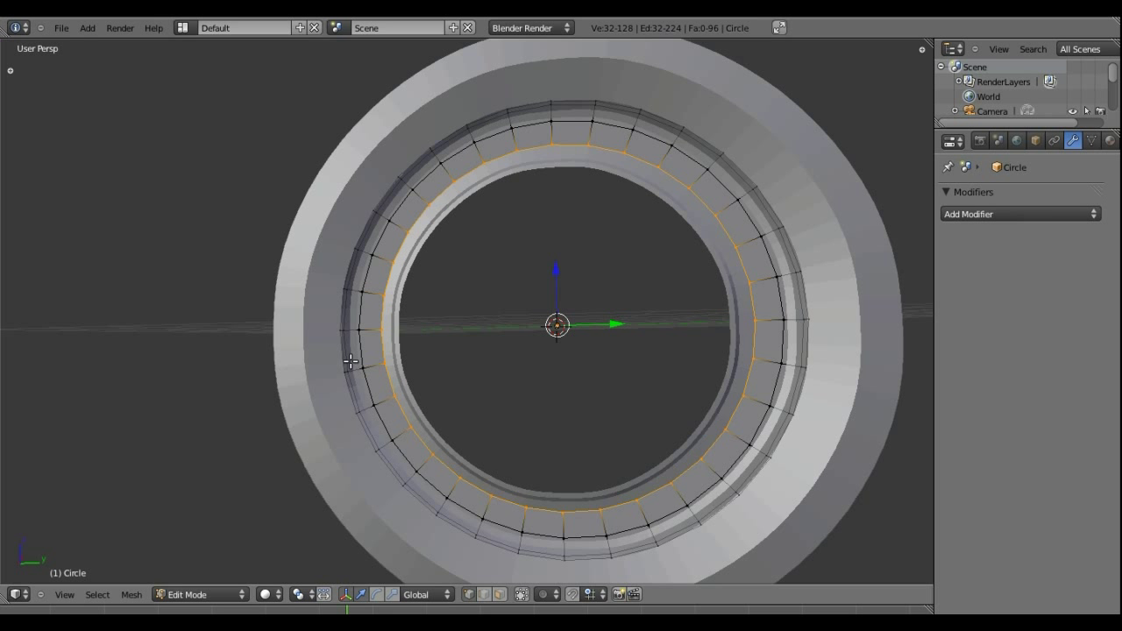
- Box-select and delete the lower faces of the inner strip, leaving a half-circle arch, then reselect everything
{"action": "key", "text": "a"}
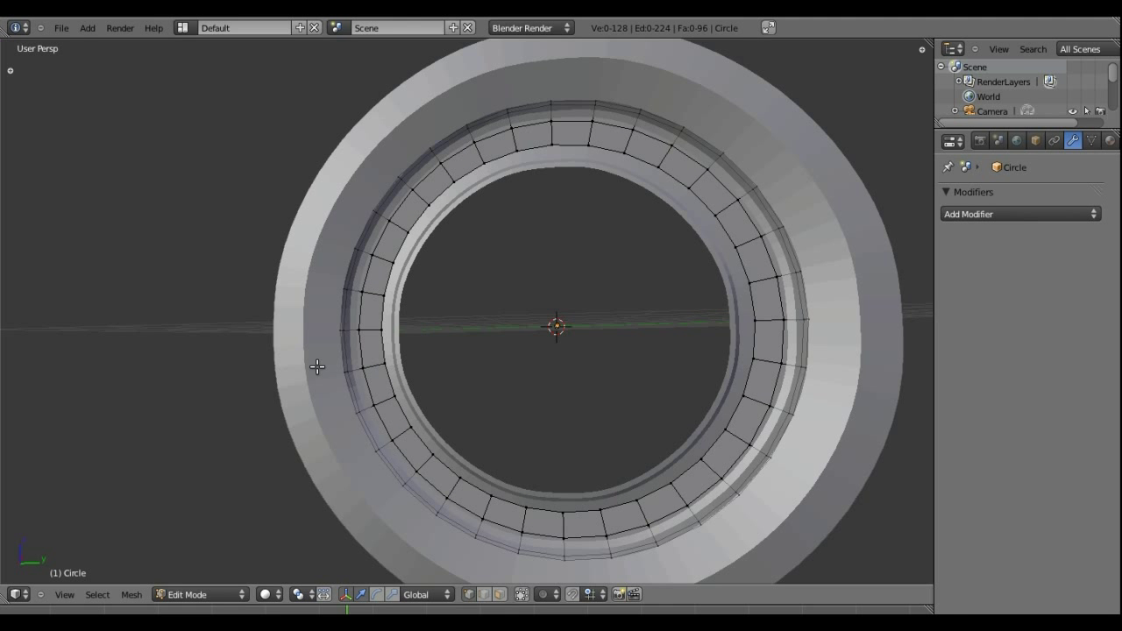
{"action": "key", "text": "b"}
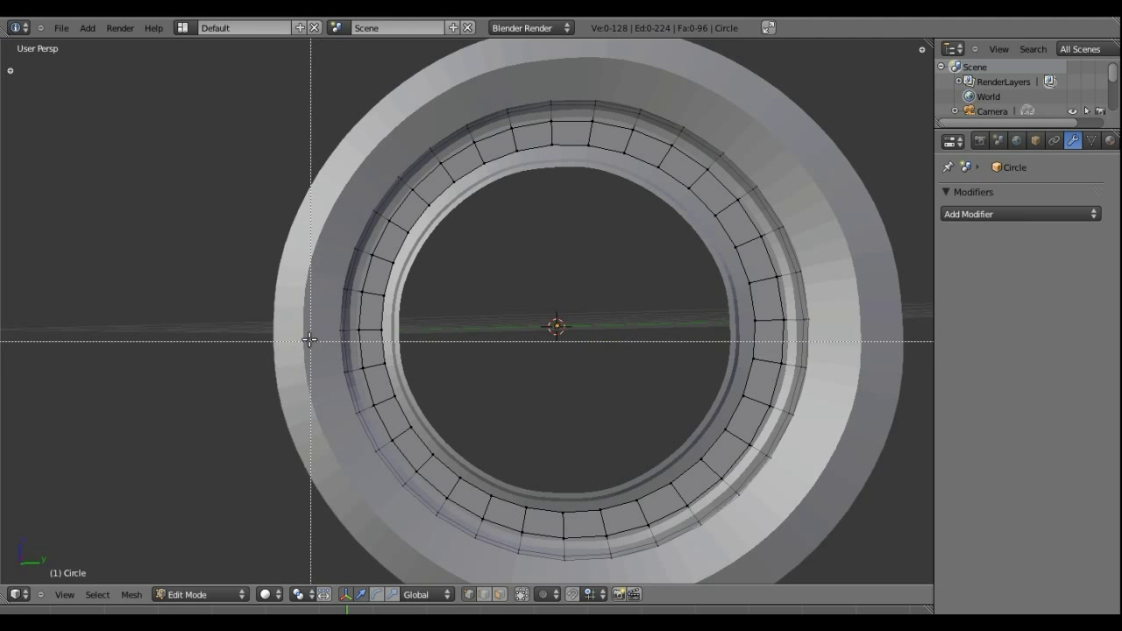
{"action": "left_click_drag", "start_coordinate": [301, 340], "coordinate": [910, 604]}
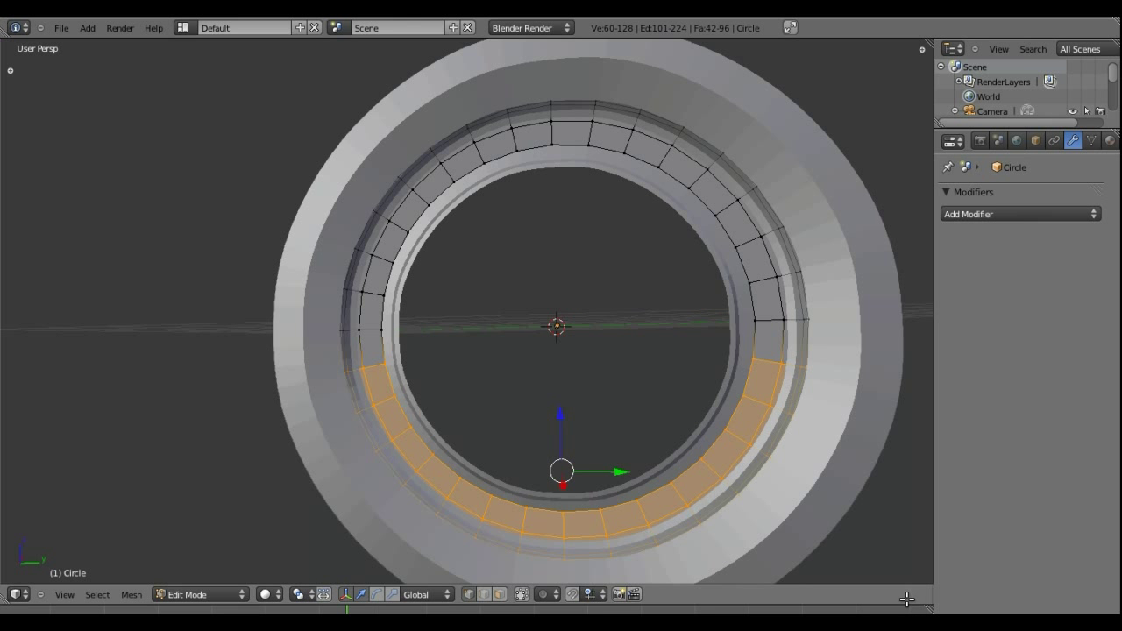
{"action": "key", "text": "x"}
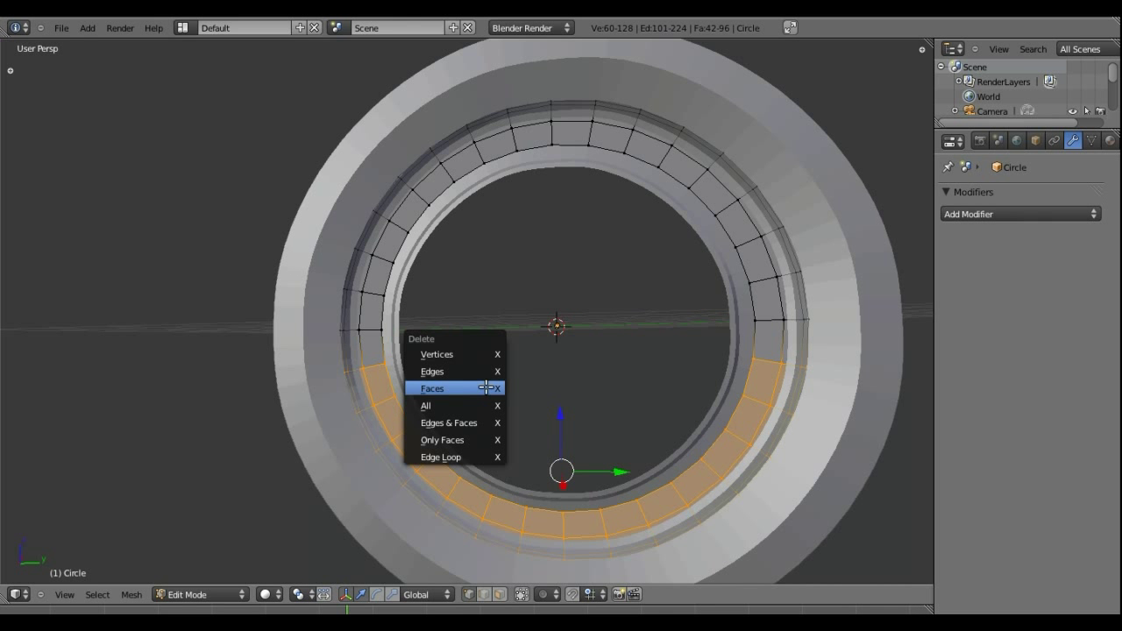
{"action": "left_click", "coordinate": [485, 356]}
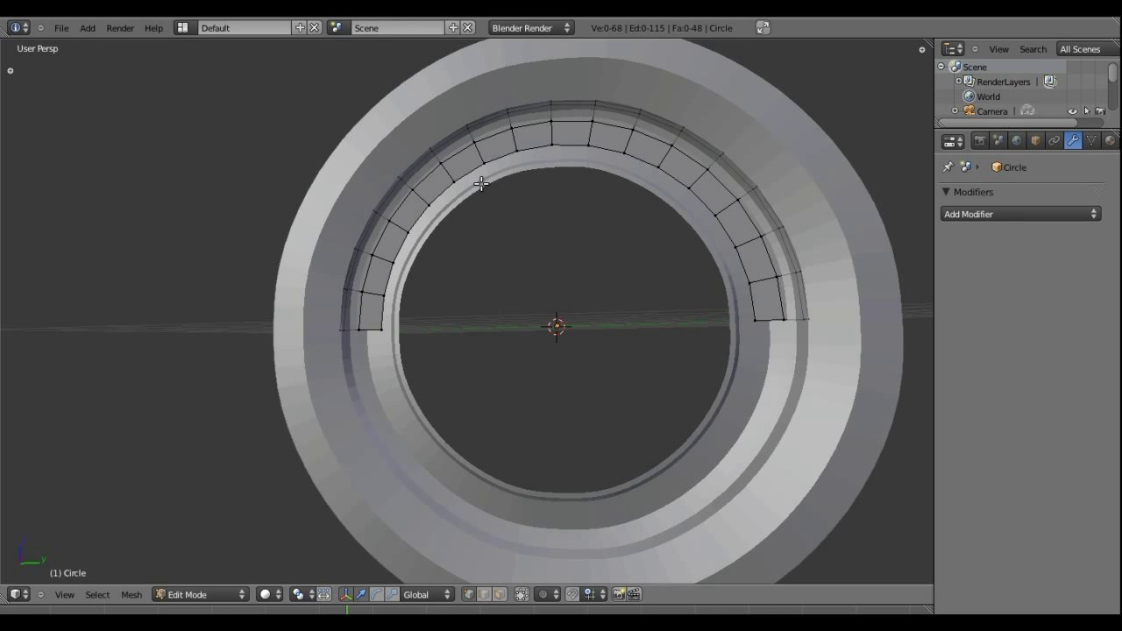
{"action": "key", "text": "a"}
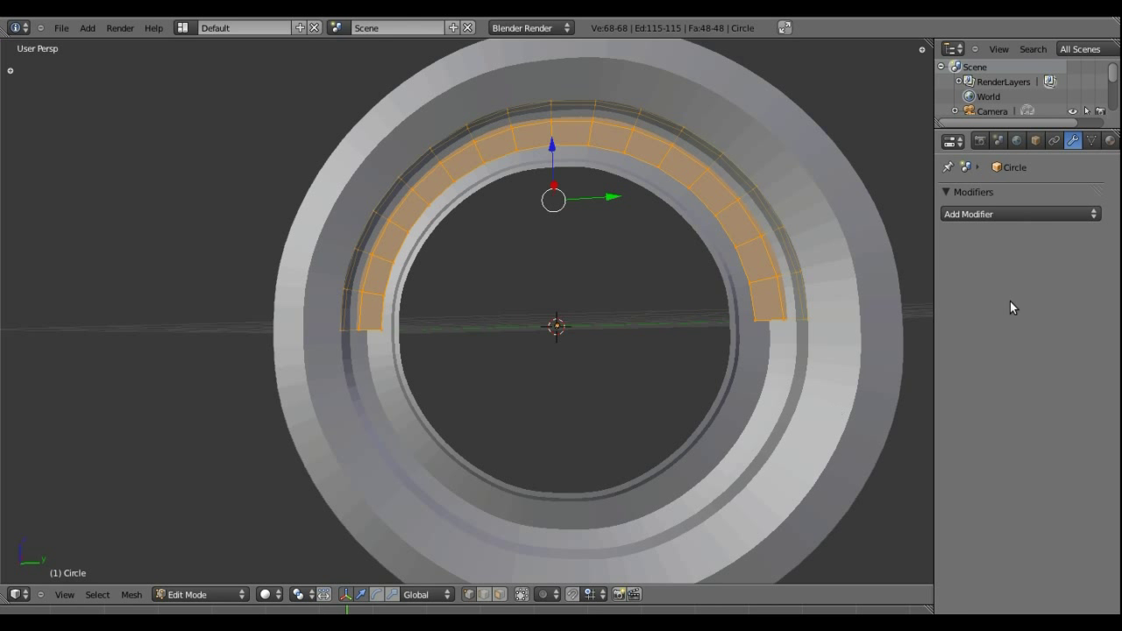
{"action": "left_click", "coordinate": [1032, 214]}
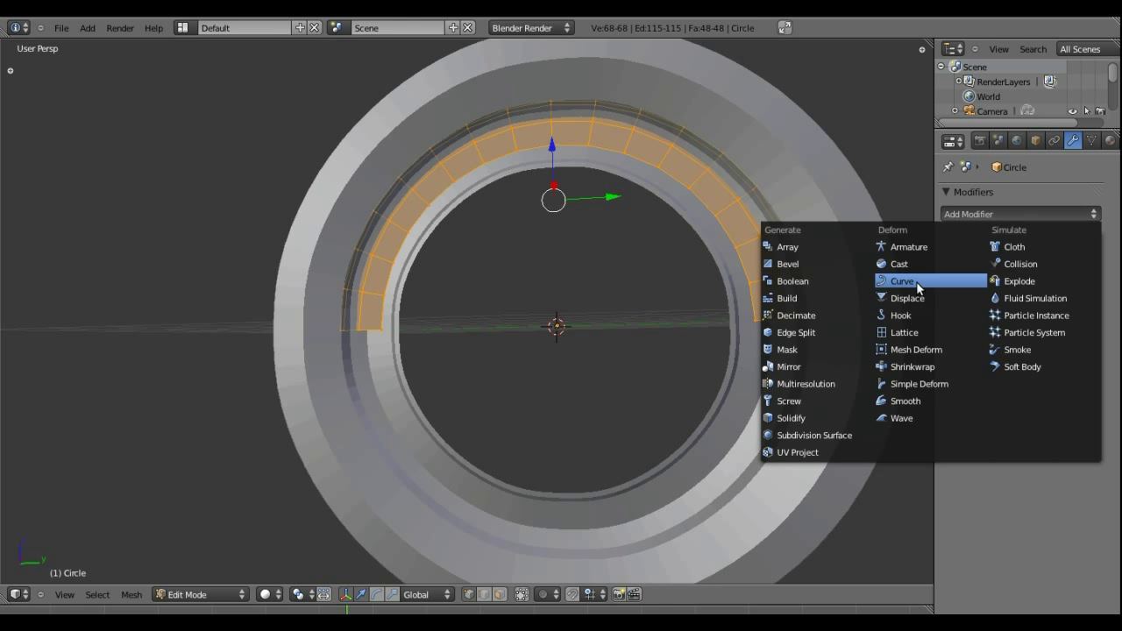
- Add a Mirror modifier and leave only the X axis enabled, with Z turned off
{"action": "left_click", "coordinate": [777, 368]}
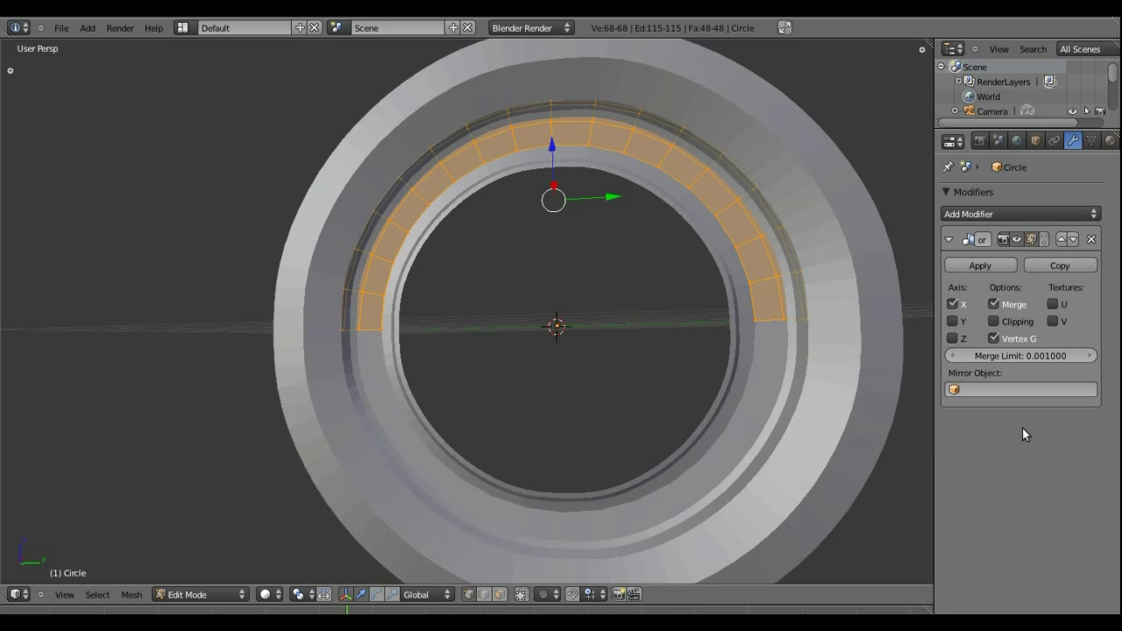
{"action": "left_click", "coordinate": [952, 304]}
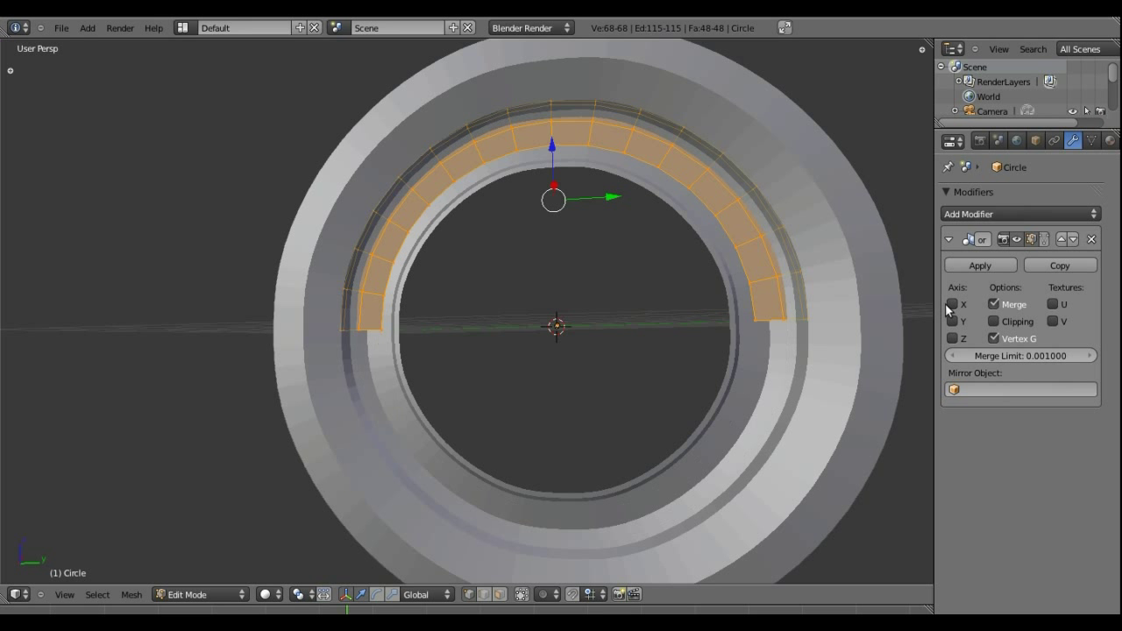
{"action": "left_click", "coordinate": [953, 338]}
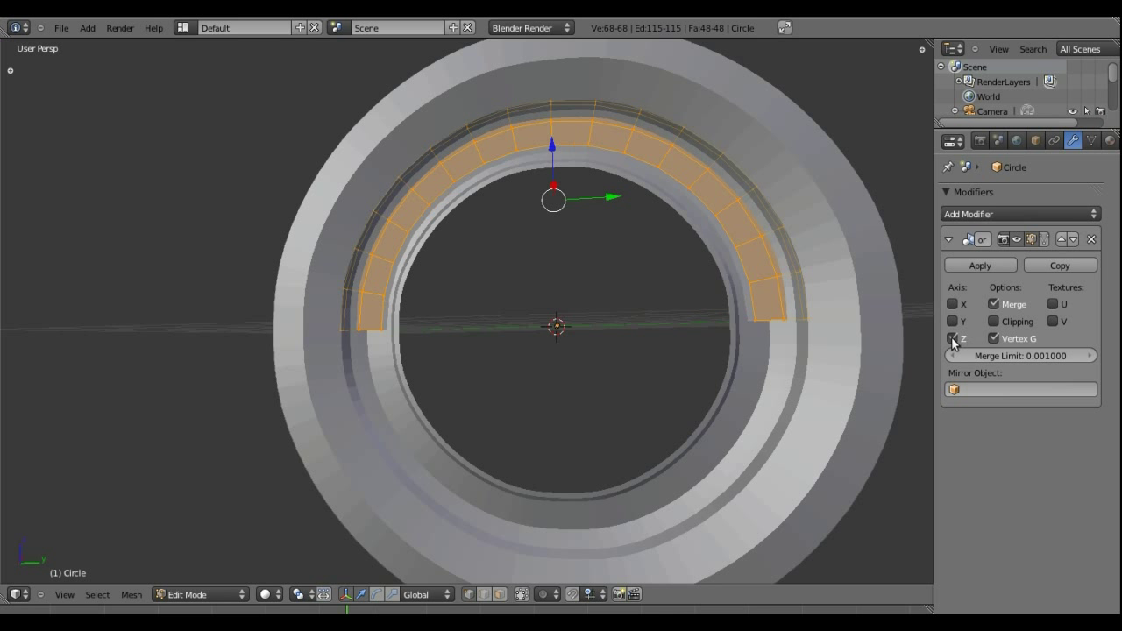
{"action": "left_click", "coordinate": [952, 304]}
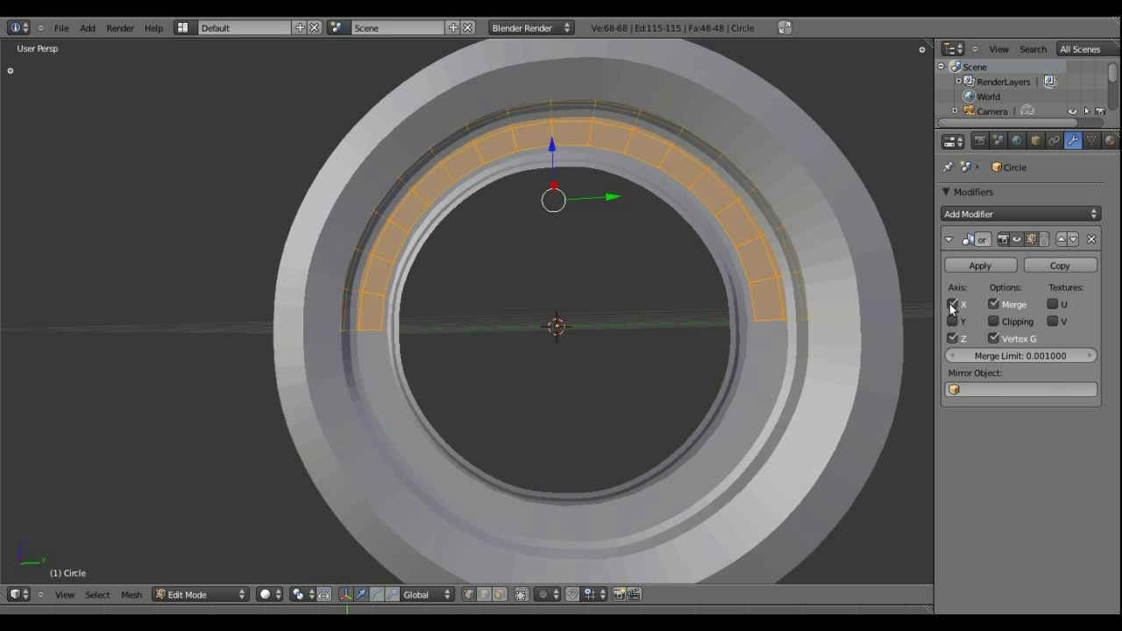
{"action": "left_click", "coordinate": [953, 339]}
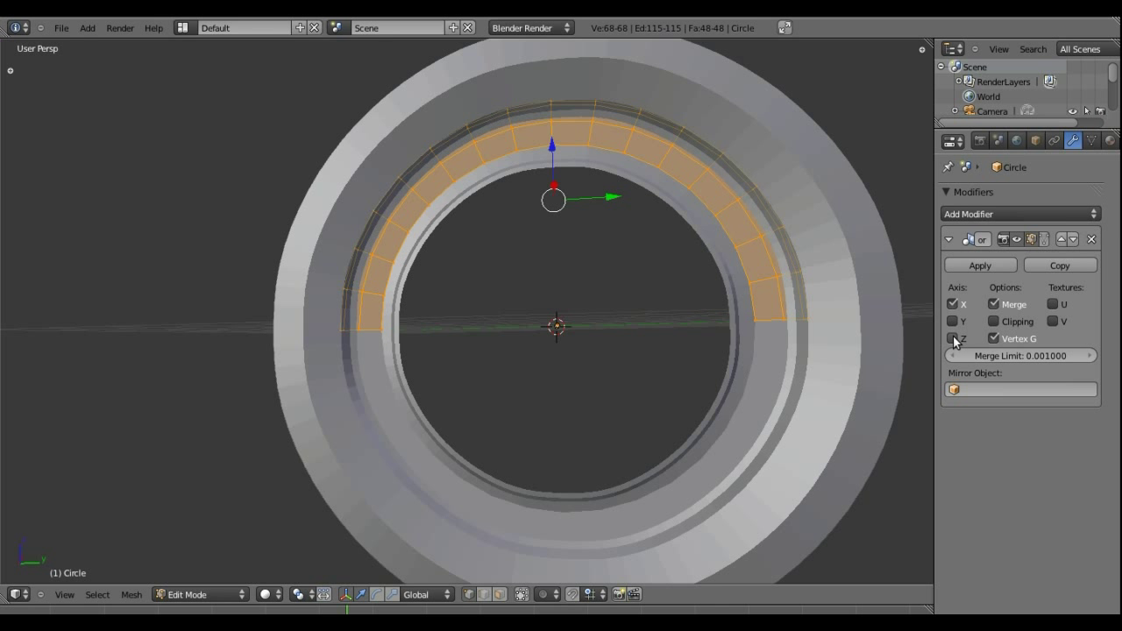
- Nudge the arch slightly along the X axis and orbit to check the mirrored ring from front and above
{"action": "middle_click_drag", "start_coordinate": [763, 355], "coordinate": [623, 308]}
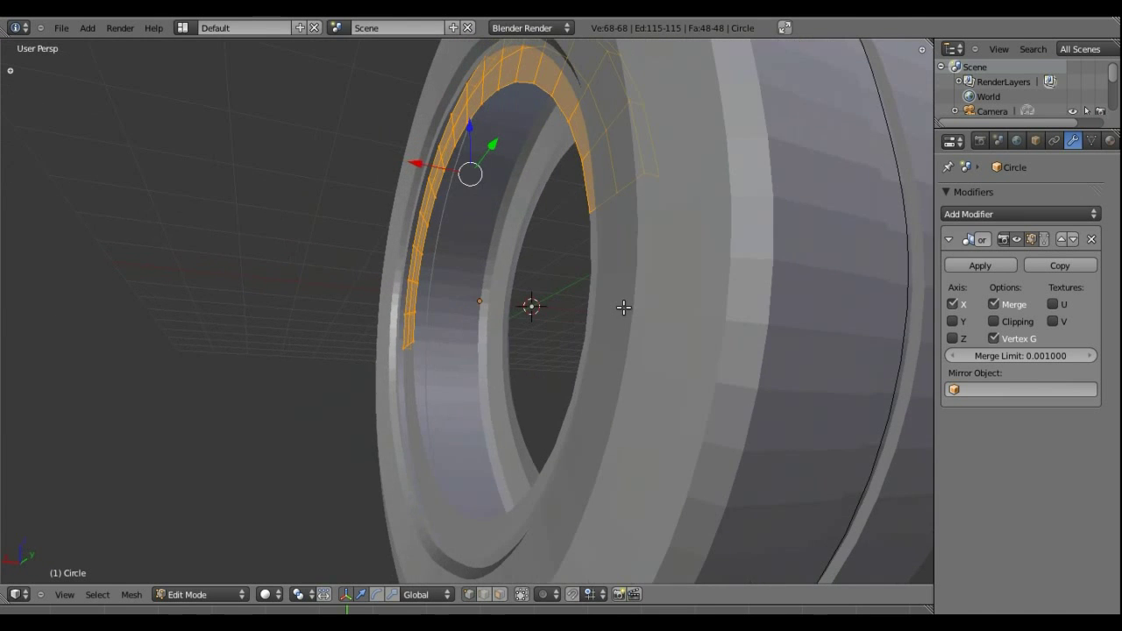
{"action": "key", "text": "g"}
{"action": "key", "text": "x"}
{"action": "left_click", "coordinate": [359, 216]}
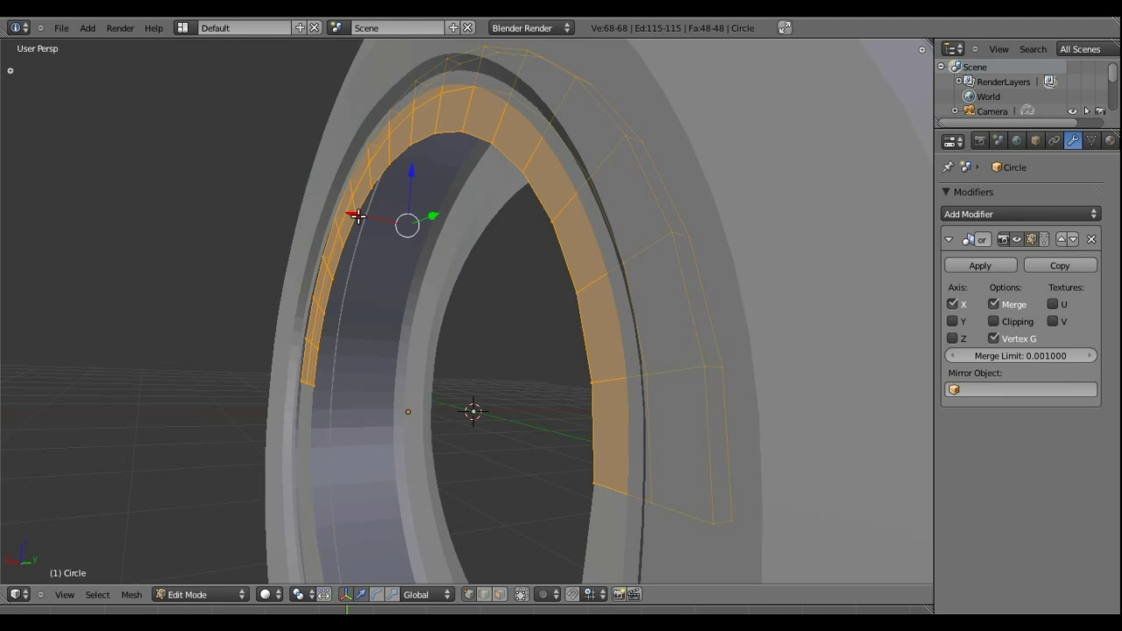
{"action": "middle_click_drag", "start_coordinate": [356, 221], "coordinate": [496, 230]}
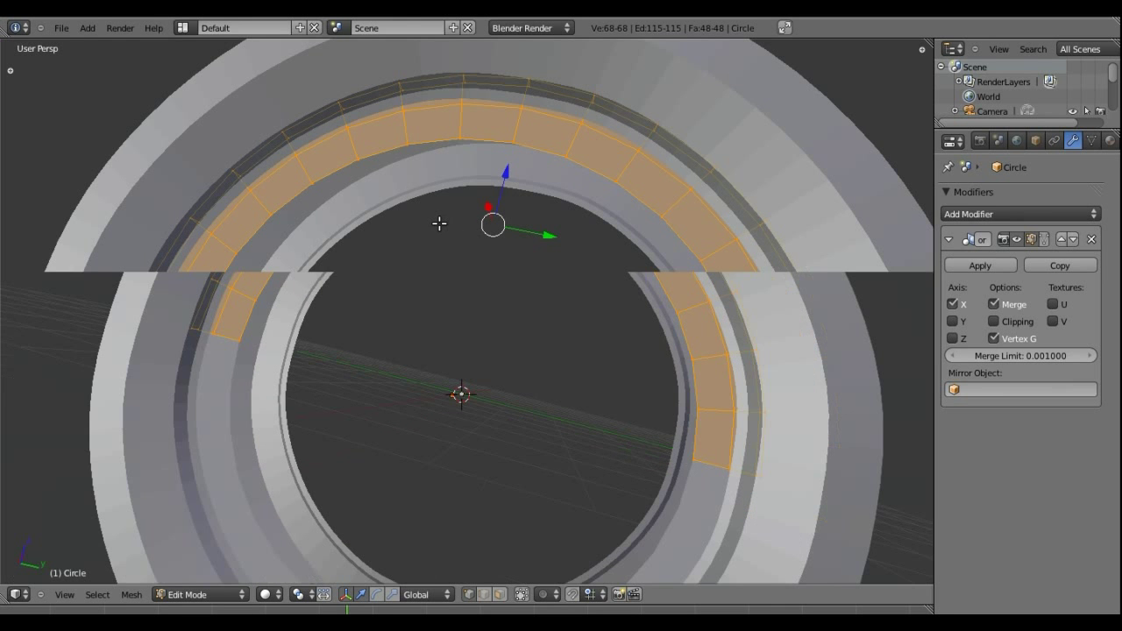
{"action": "scroll", "coordinate": [441, 226], "scroll_direction": "down", "scroll_amount": 2}
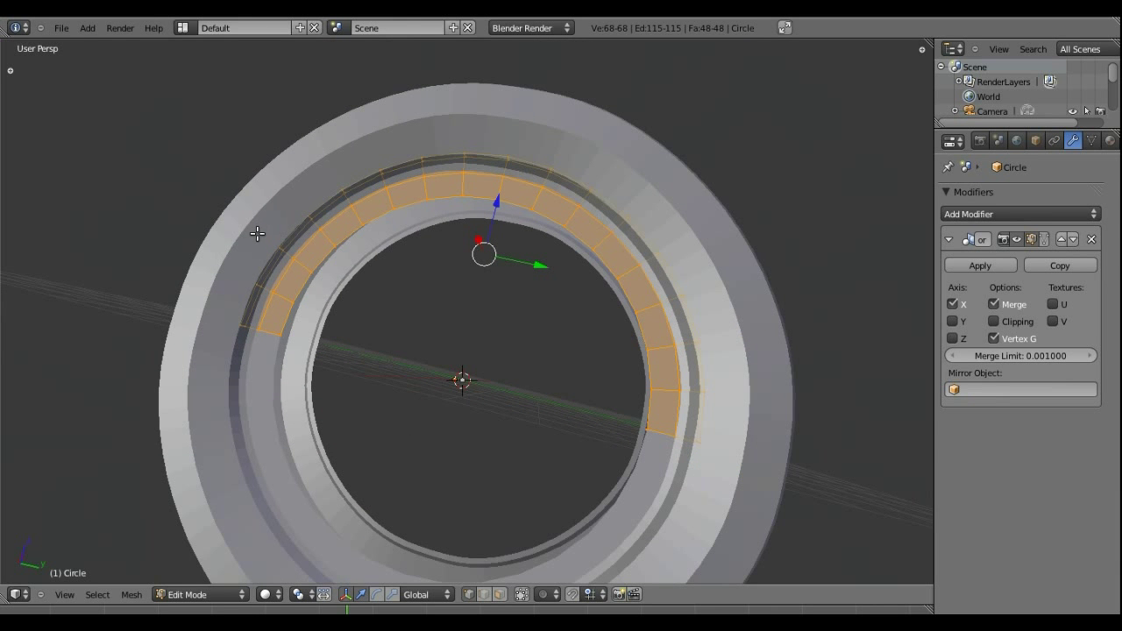
{"action": "mouse_move", "coordinate": [251, 233]}
{"action": "middle_mouse_down"}
{"action": "mouse_move", "coordinate": [257, 260]}
{"action": "mouse_move", "coordinate": [534, 320]}
{"action": "mouse_move", "coordinate": [548, 307]}
{"action": "middle_mouse_up"}
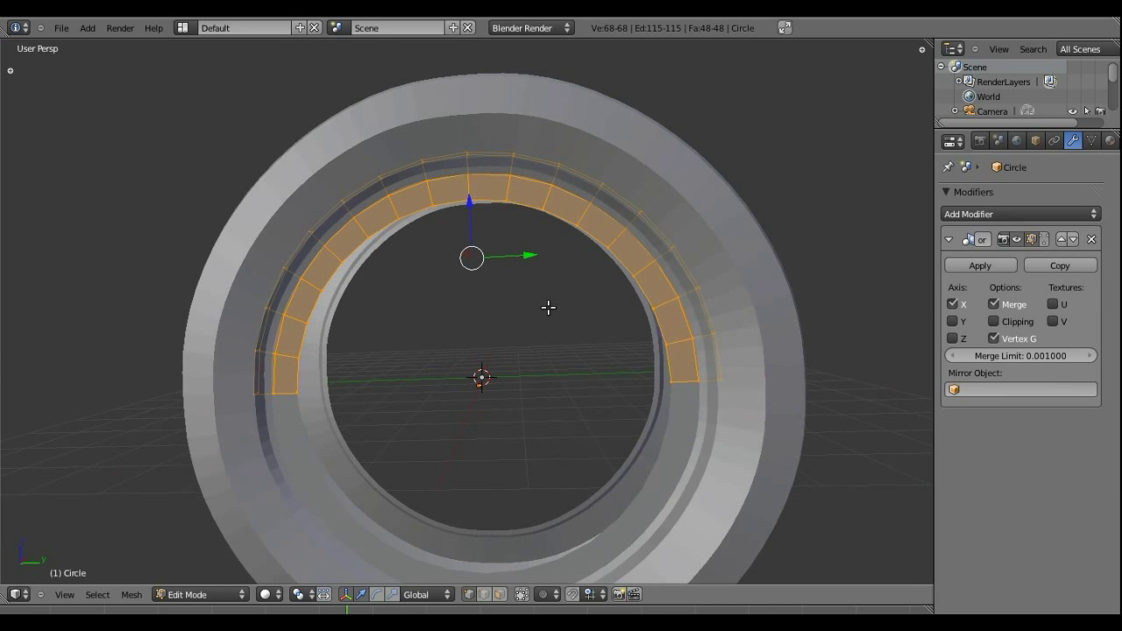
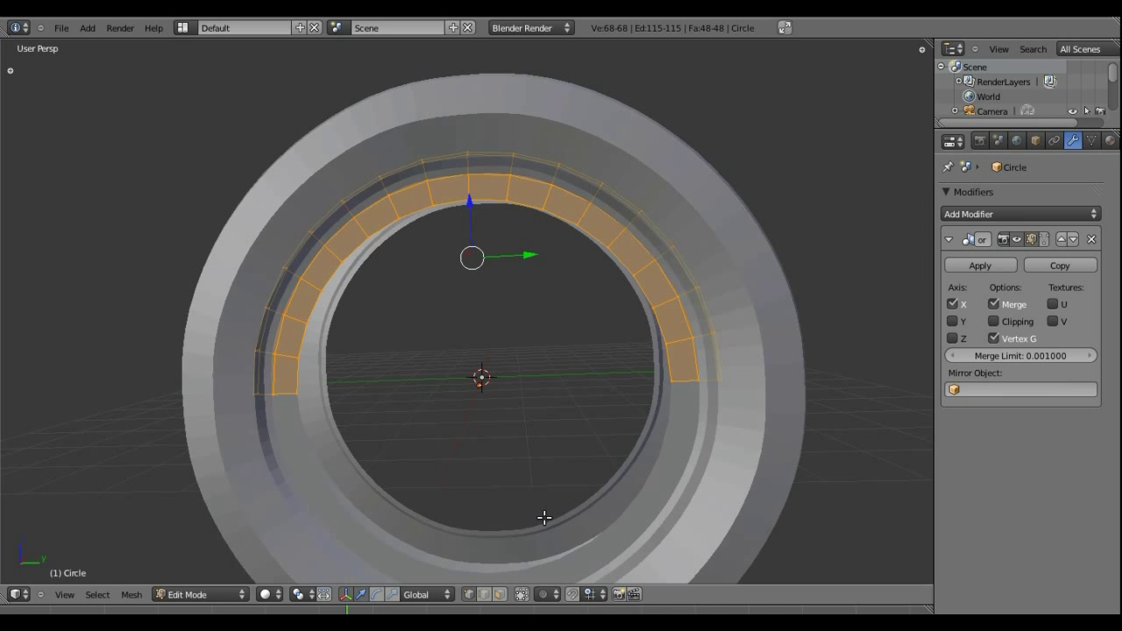
- Switch to face selection and pick four alternating faces along the right of the inner arch
{"action": "left_click", "coordinate": [497, 597]}
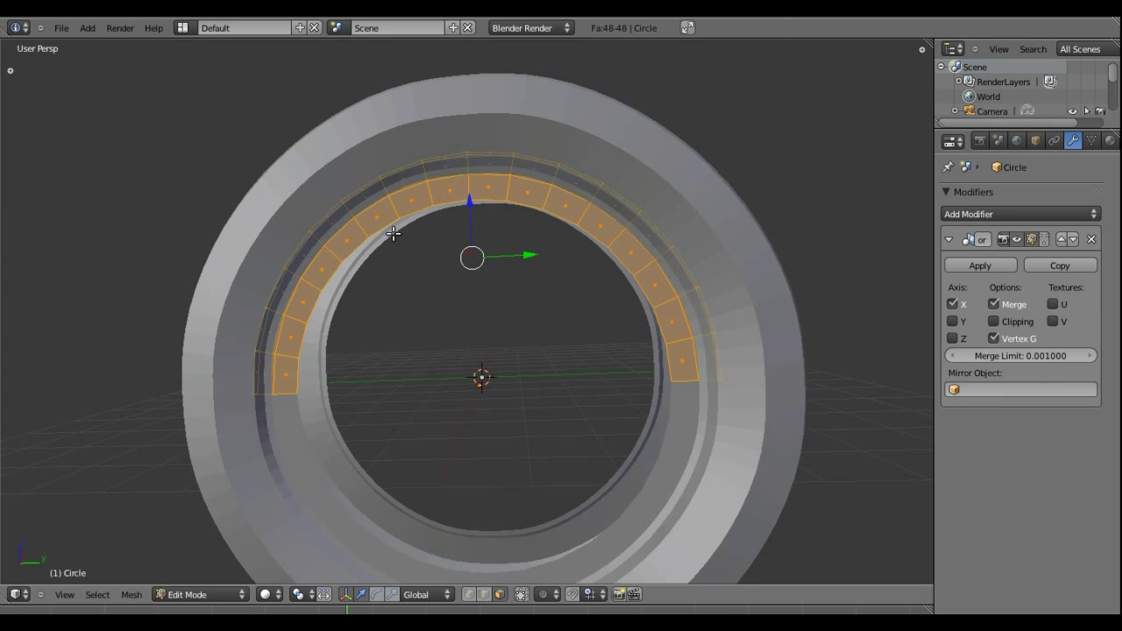
{"action": "mouse_move", "coordinate": [393, 233]}
{"action": "middle_mouse_down"}
{"action": "mouse_move", "coordinate": [418, 248]}
{"action": "mouse_move", "coordinate": [403, 240]}
{"action": "middle_mouse_up"}
{"action": "right_click", "coordinate": [496, 188]}
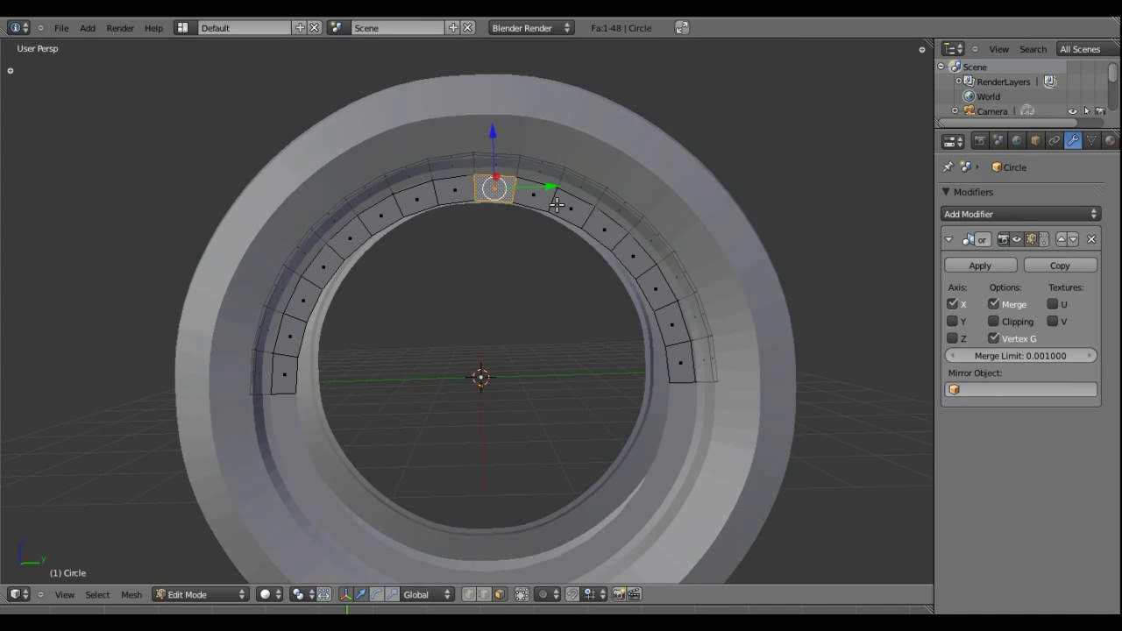
{"action": "right_click", "coordinate": [569, 208], "text": "shift"}
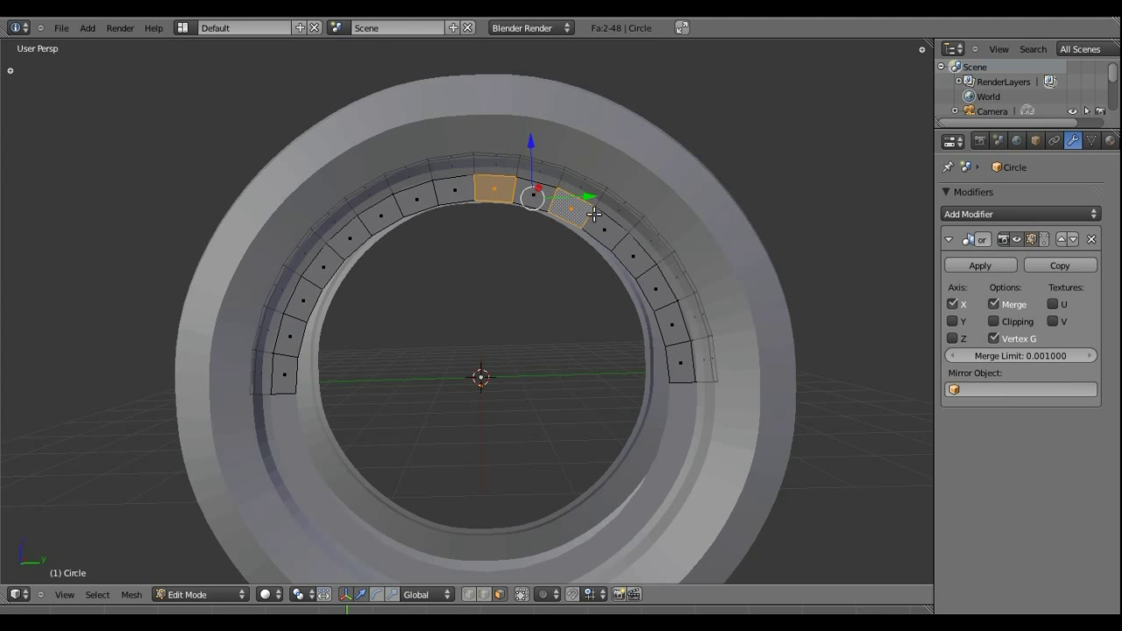
{"action": "right_click", "coordinate": [635, 257], "text": "shift"}
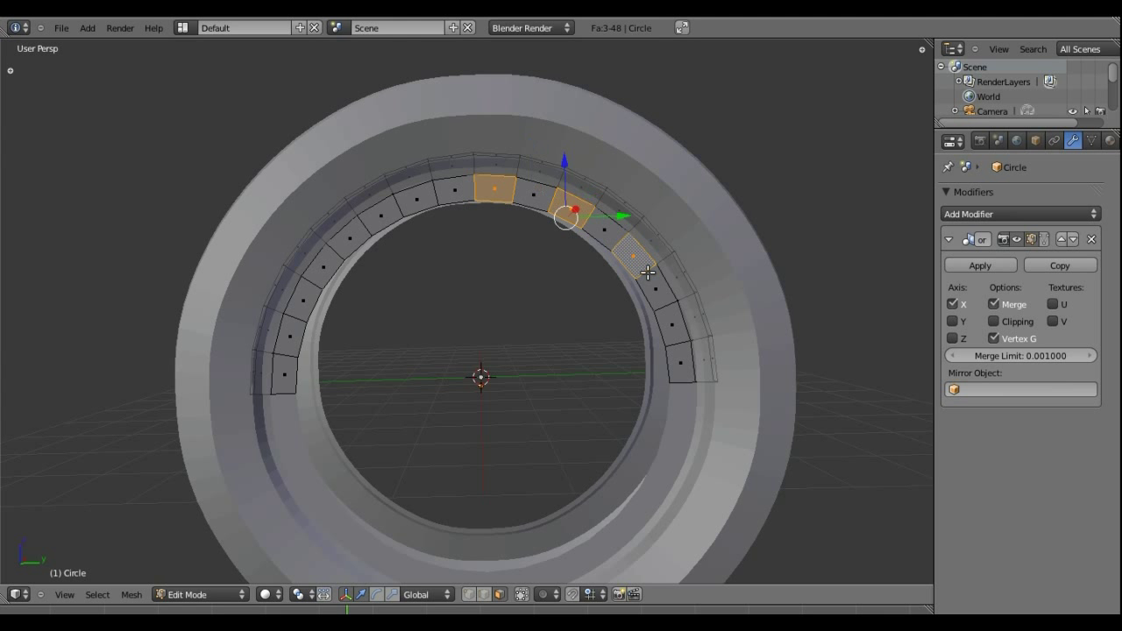
{"action": "right_click", "coordinate": [671, 324], "text": "shift"}
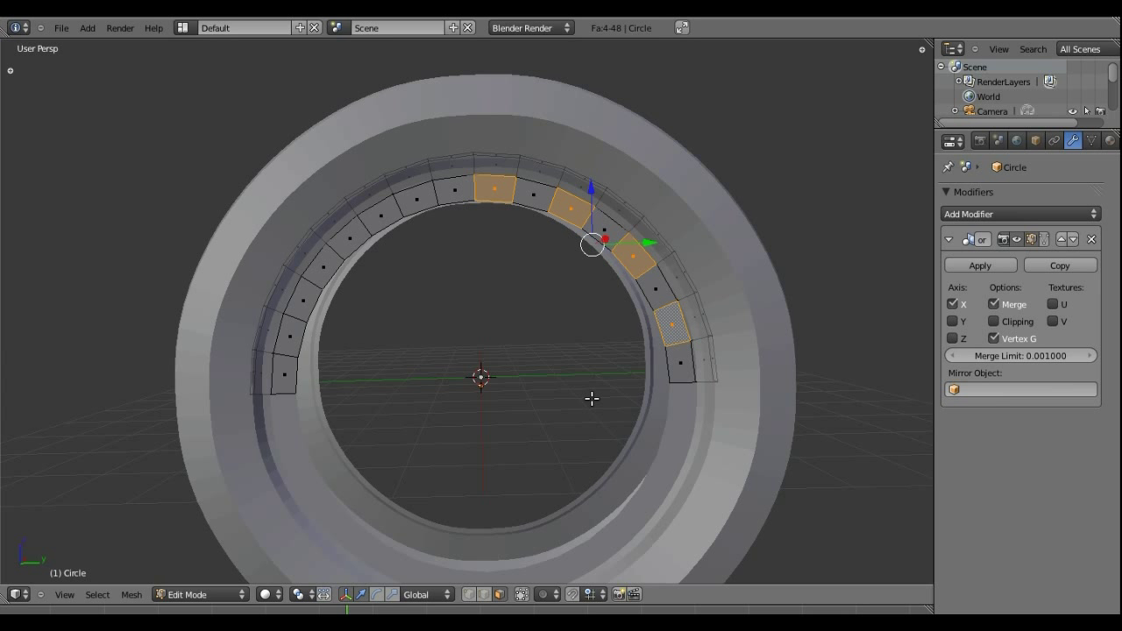
- Extrude the four faces in place twice at zero distance, abandoning the scale
{"action": "type", "text": "e"}
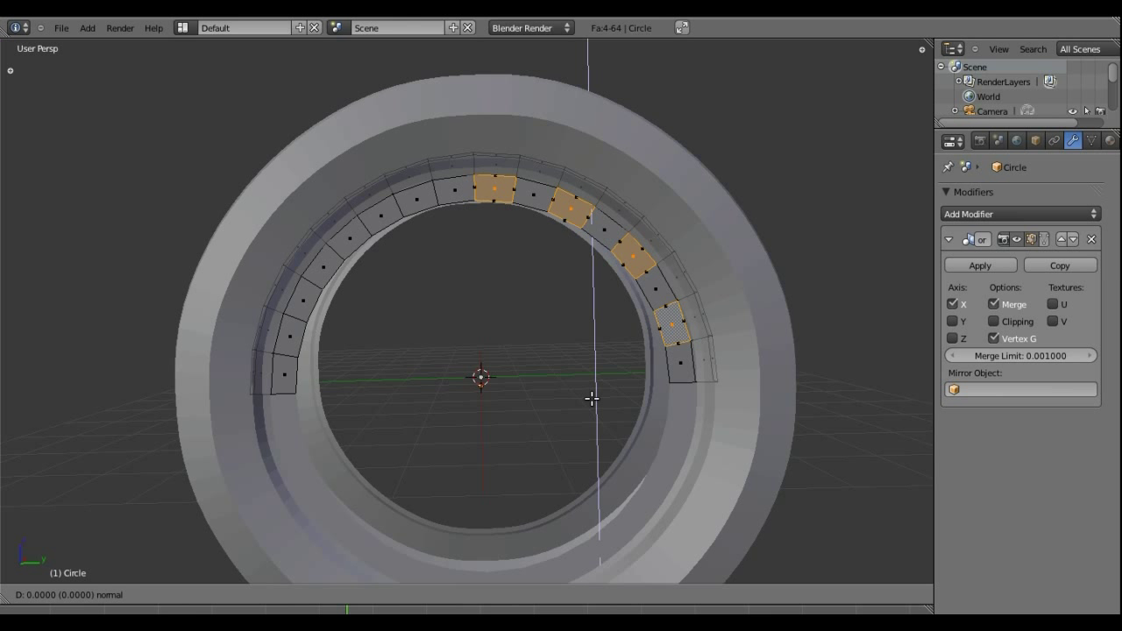
{"action": "type", "text": "0."}
{"action": "key", "text": "Return"}
{"action": "type", "text": "s0."}
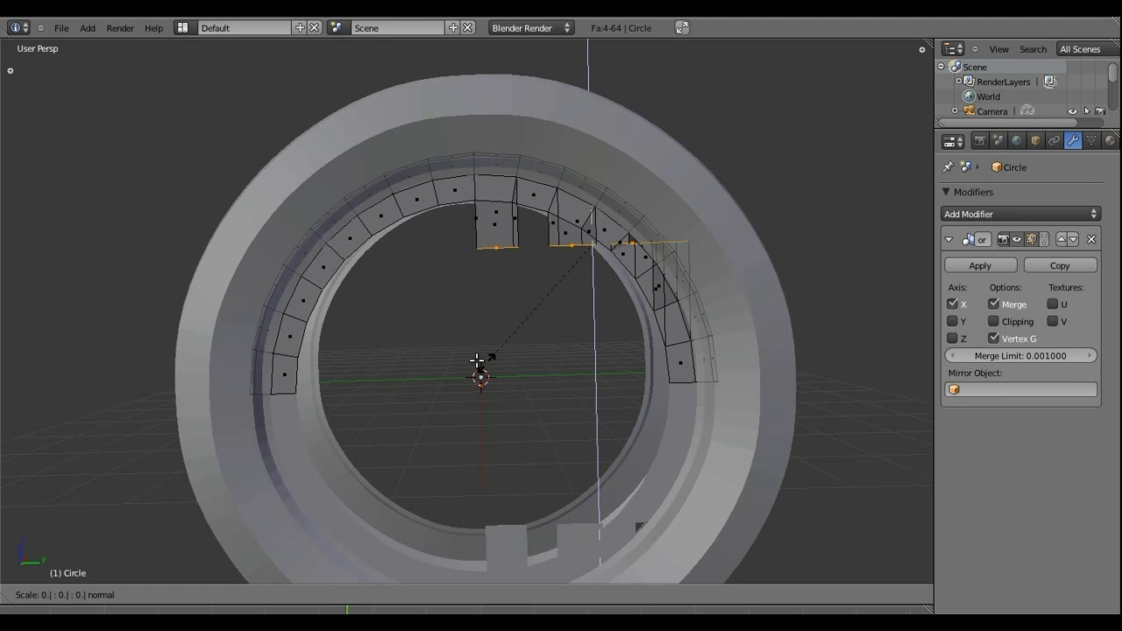
{"action": "key", "text": "Escape"}
{"action": "middle_click_drag", "start_coordinate": [531, 315], "coordinate": [673, 398]}
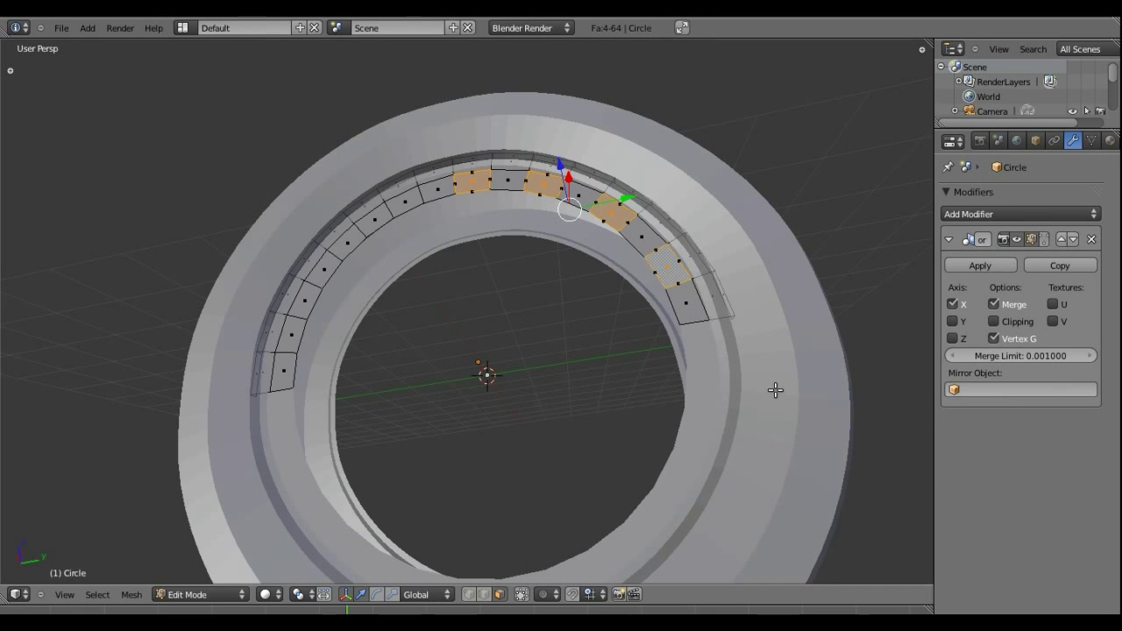
{"action": "type", "text": "e"}
{"action": "type", "text": "0."}
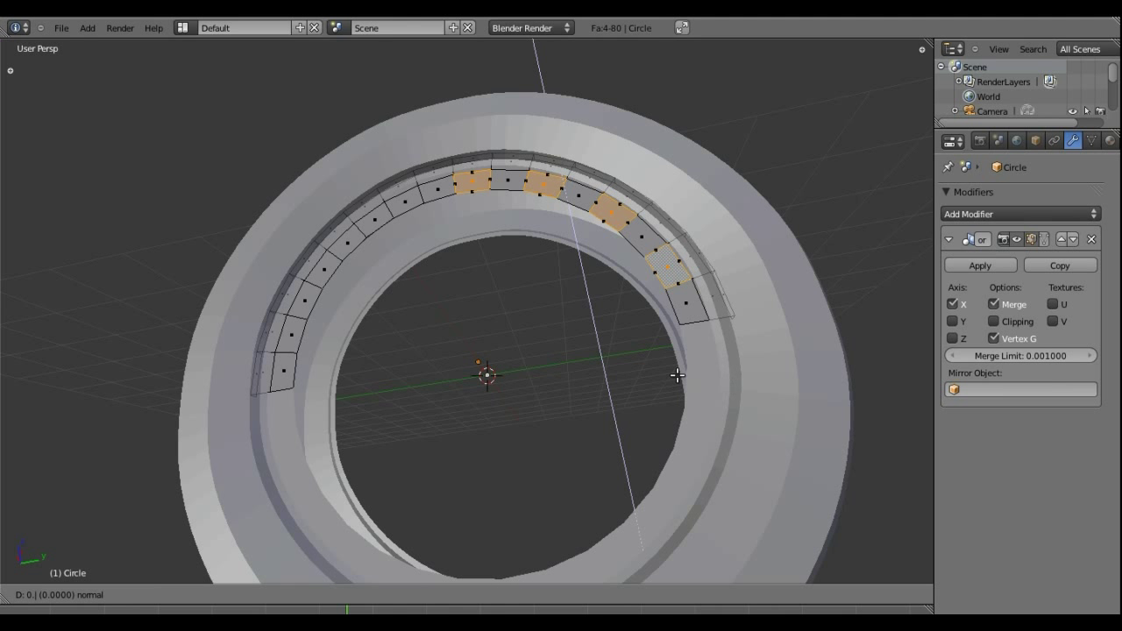
{"action": "key", "text": "Return"}
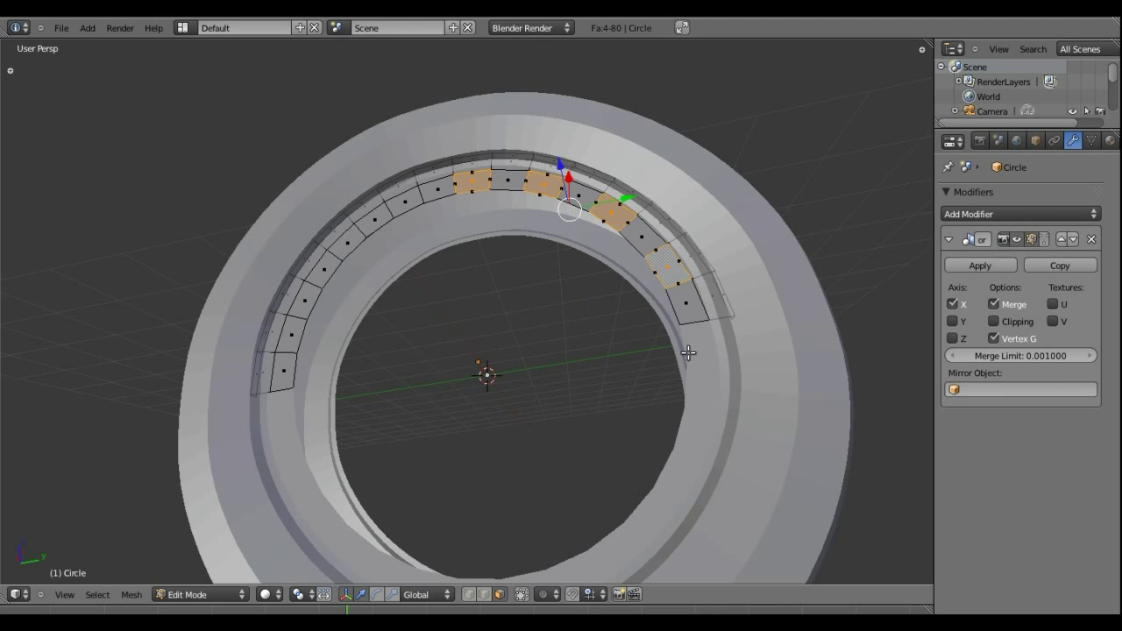
- Try further extrusions, cancel them, and return to a near-frontal view of the ring
{"action": "key", "text": "e"}
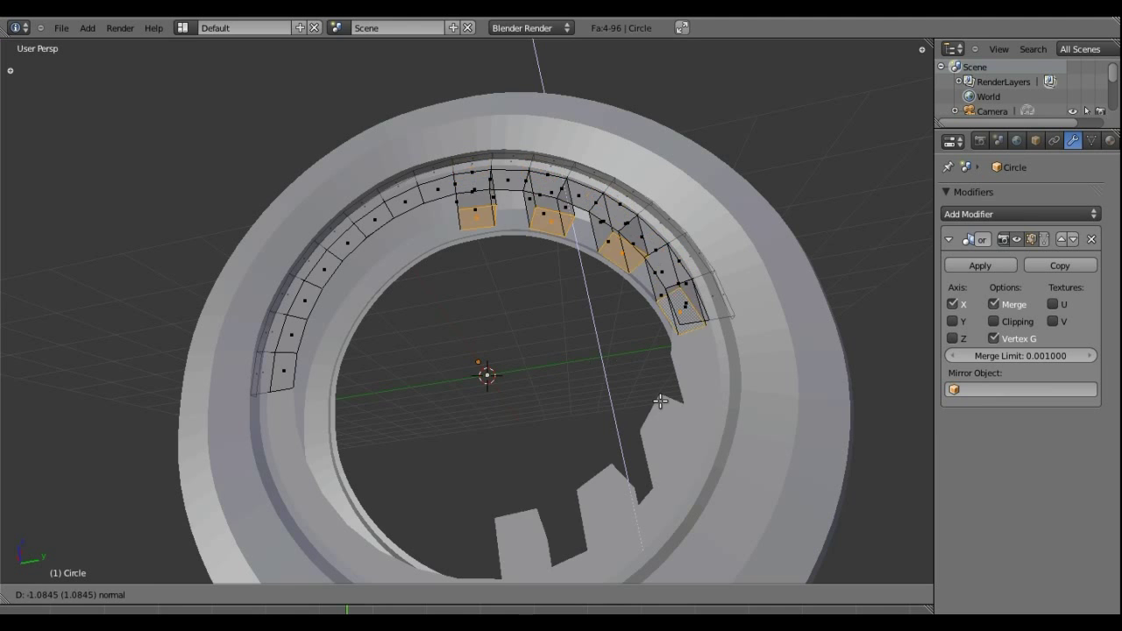
{"action": "key", "text": "Escape"}
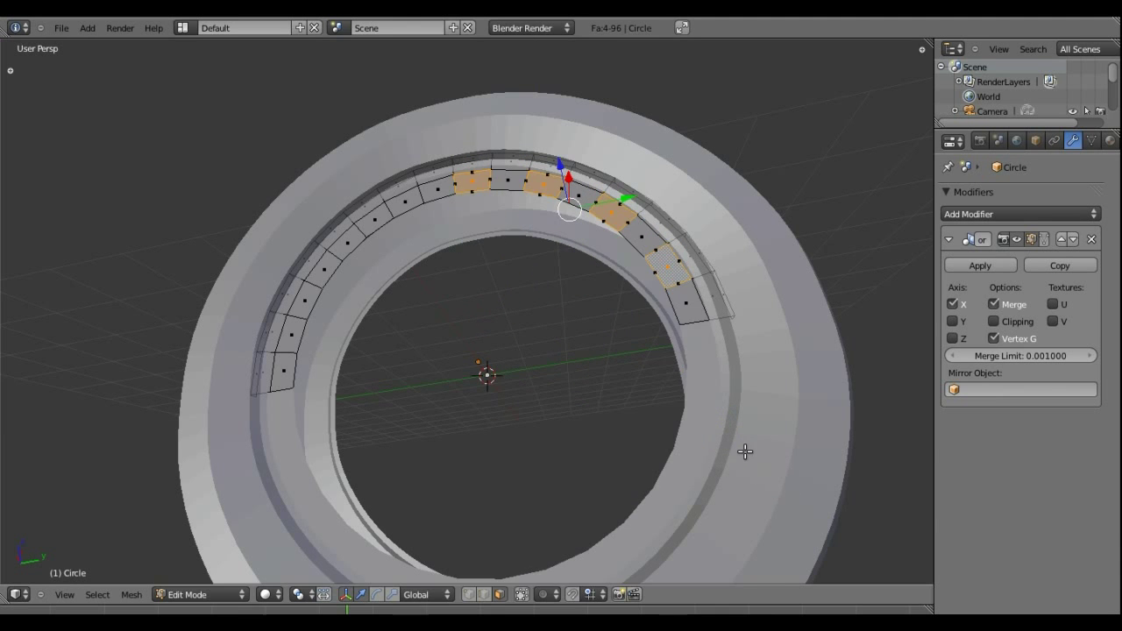
{"action": "mouse_move", "coordinate": [744, 454]}
{"action": "middle_mouse_down"}
{"action": "mouse_move", "coordinate": [531, 405]}
{"action": "mouse_move", "coordinate": [609, 451]}
{"action": "middle_mouse_up"}
{"action": "key", "text": "e"}
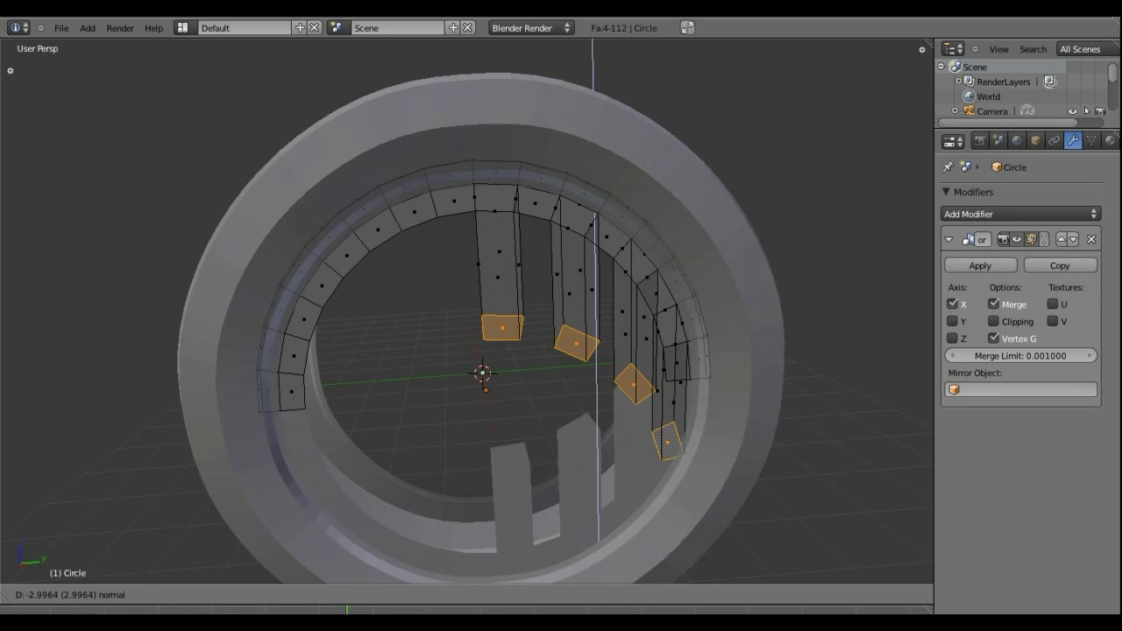
{"action": "key", "text": "Escape"}
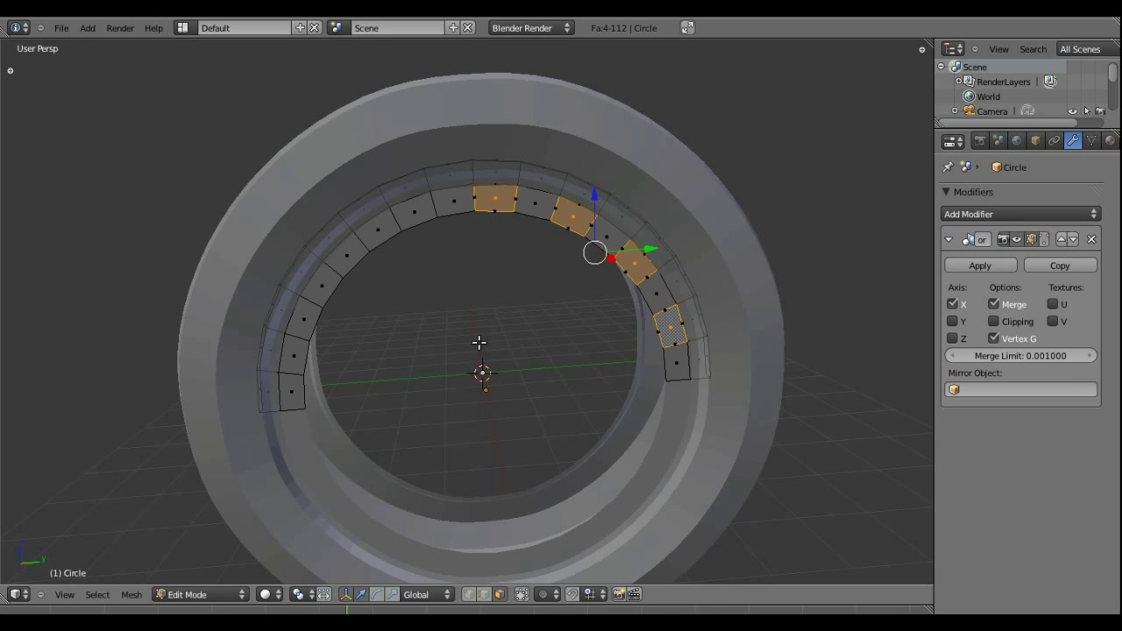
{"action": "scroll", "coordinate": [470, 336], "scroll_direction": "down", "scroll_amount": 1}
{"action": "middle_click_drag", "start_coordinate": [468, 338], "coordinate": [384, 143]}
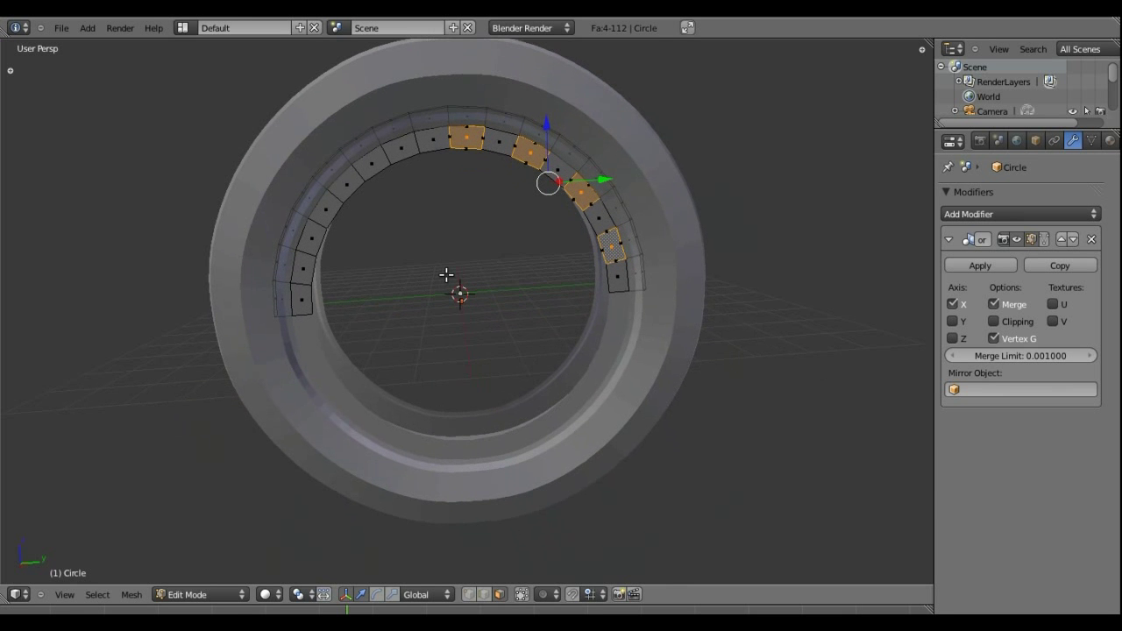
- Add four more alternating faces down the left side of the arch
{"action": "right_click", "coordinate": [384, 140], "text": "shift"}
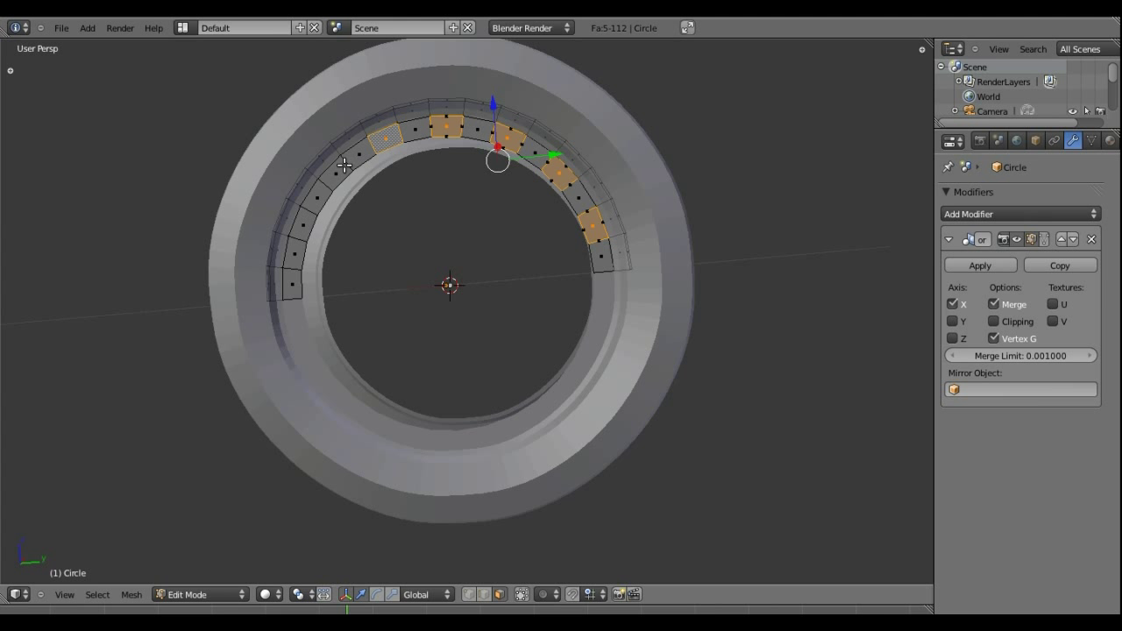
{"action": "right_click", "coordinate": [333, 176], "text": "shift"}
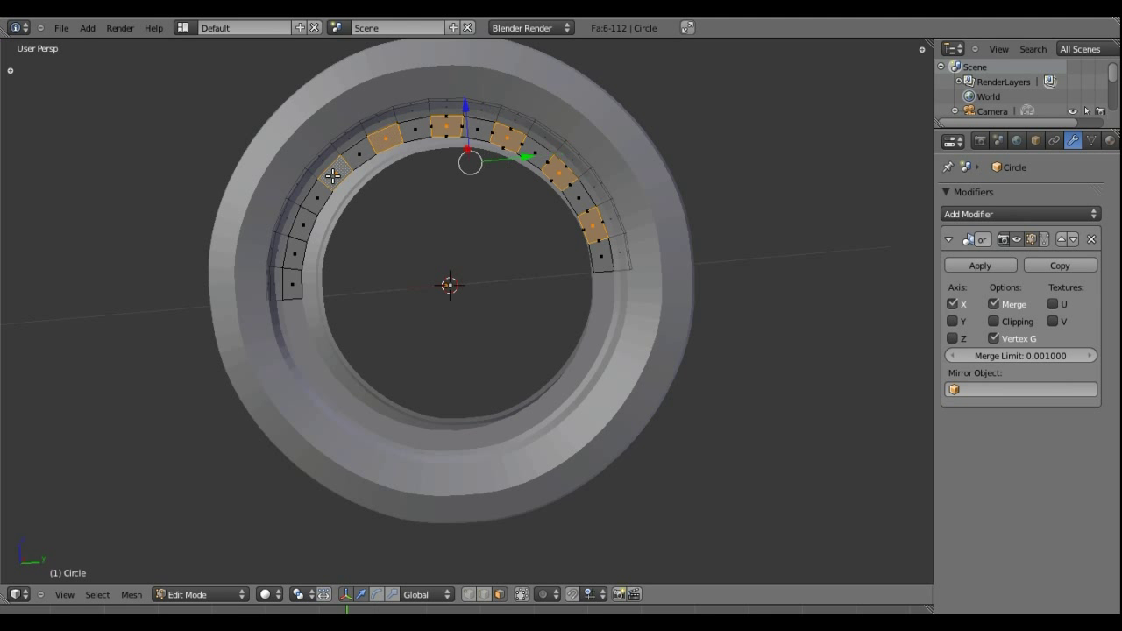
{"action": "right_click", "coordinate": [302, 224], "text": "shift"}
{"action": "right_click", "coordinate": [285, 292], "text": "shift"}
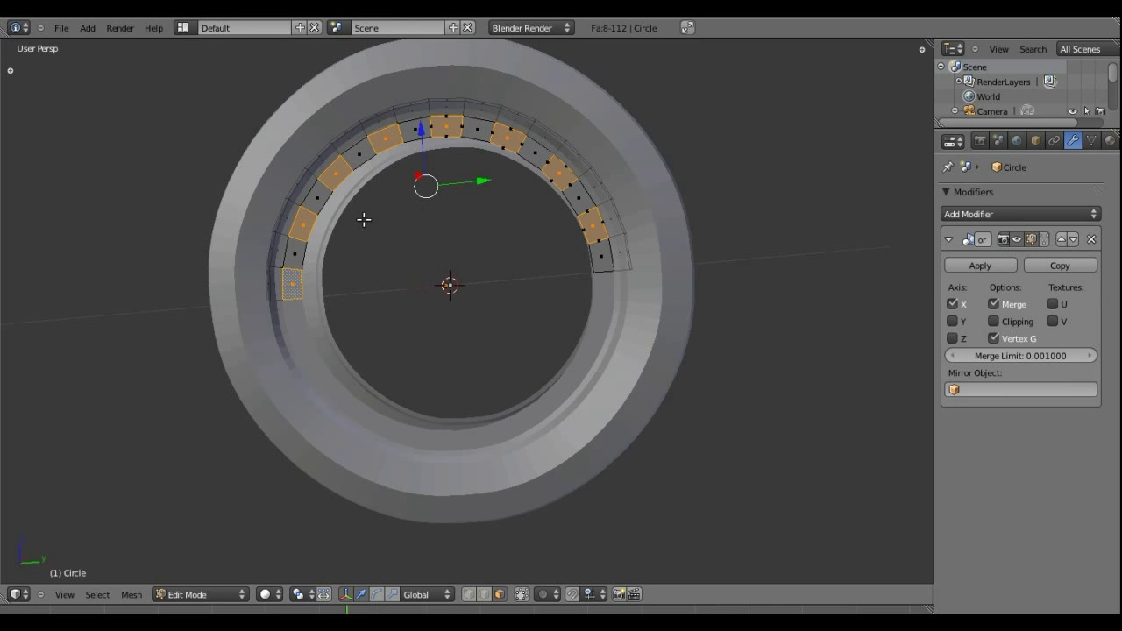
{"action": "middle_click_drag", "start_coordinate": [406, 246], "coordinate": [423, 263]}
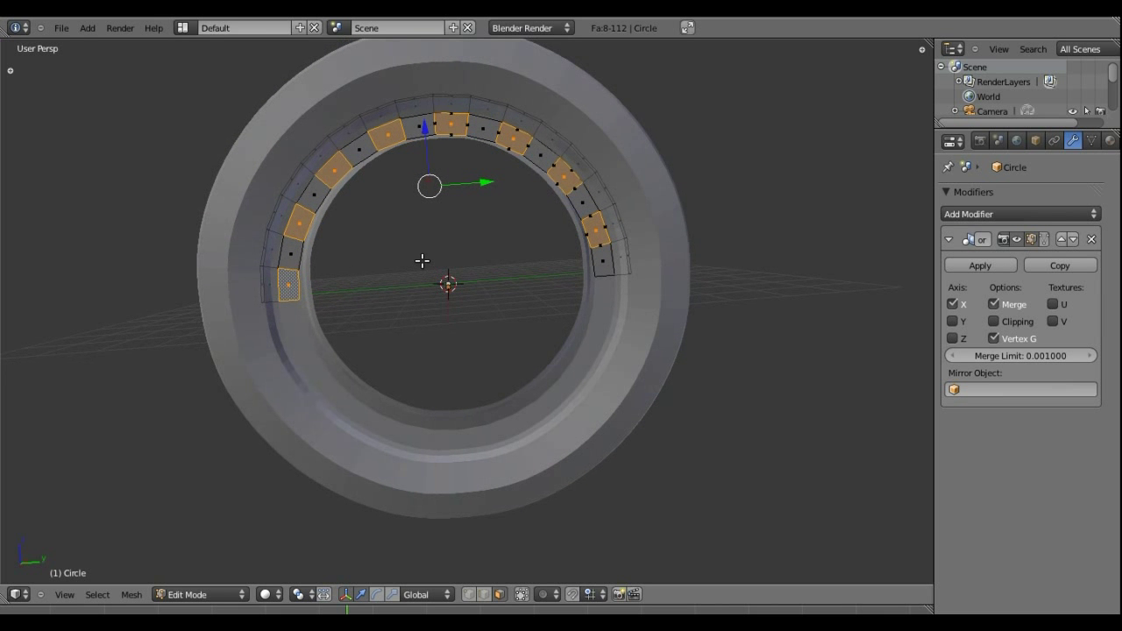
- Test merging the faces At Center and At Cursor, undoing each merge
{"action": "key", "text": "alt+m"}
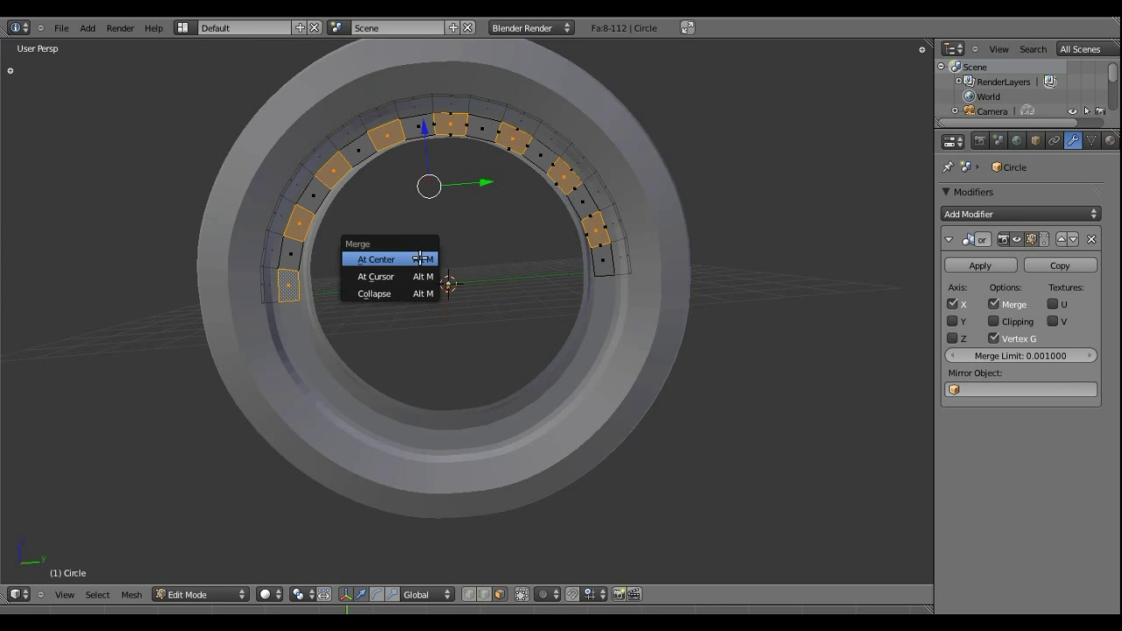
{"action": "left_click", "coordinate": [420, 259]}
{"action": "key", "text": "ctrl+z"}
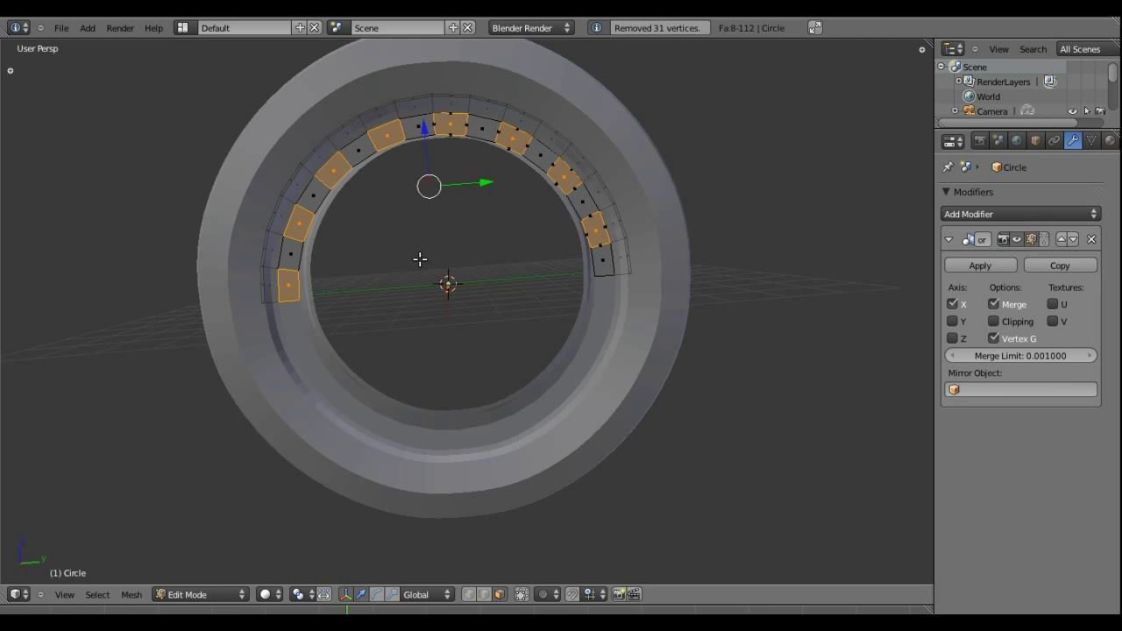
{"action": "key", "text": "alt+m"}
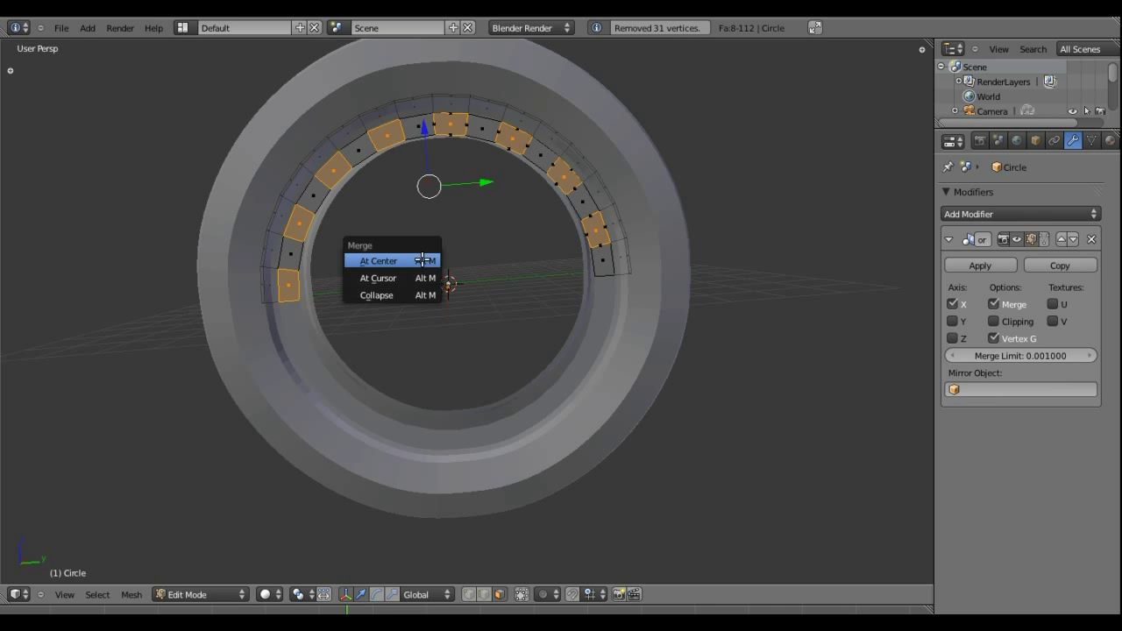
{"action": "left_click", "coordinate": [428, 278]}
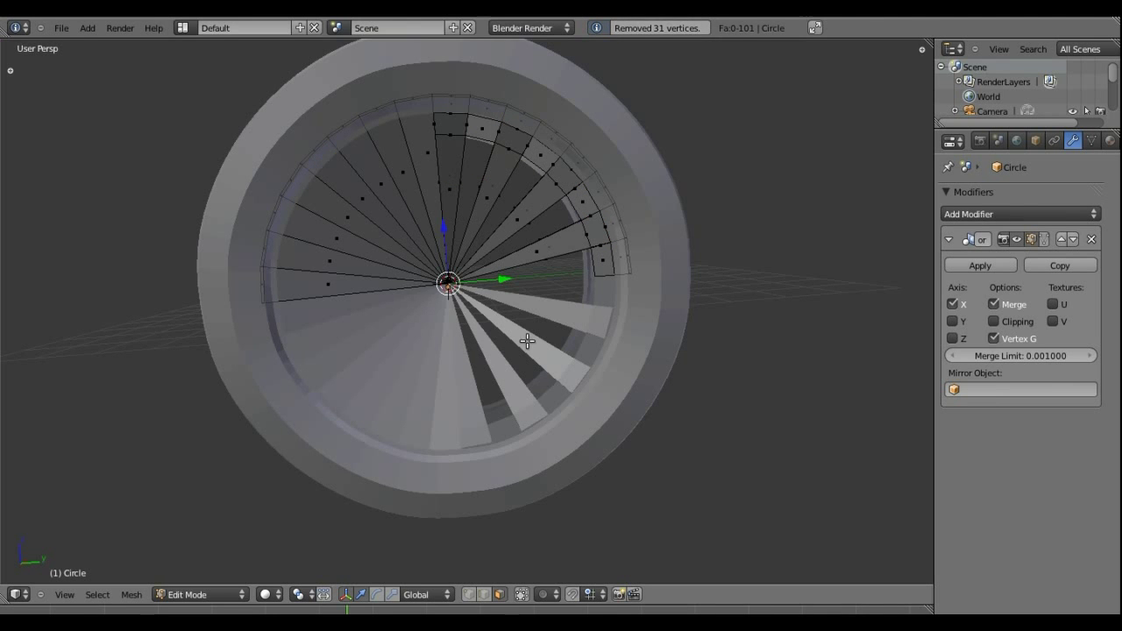
{"action": "mouse_move", "coordinate": [527, 341]}
{"action": "middle_mouse_down"}
{"action": "mouse_move", "coordinate": [441, 234]}
{"action": "mouse_move", "coordinate": [450, 248]}
{"action": "middle_mouse_up"}
{"action": "key", "text": "ctrl+z"}
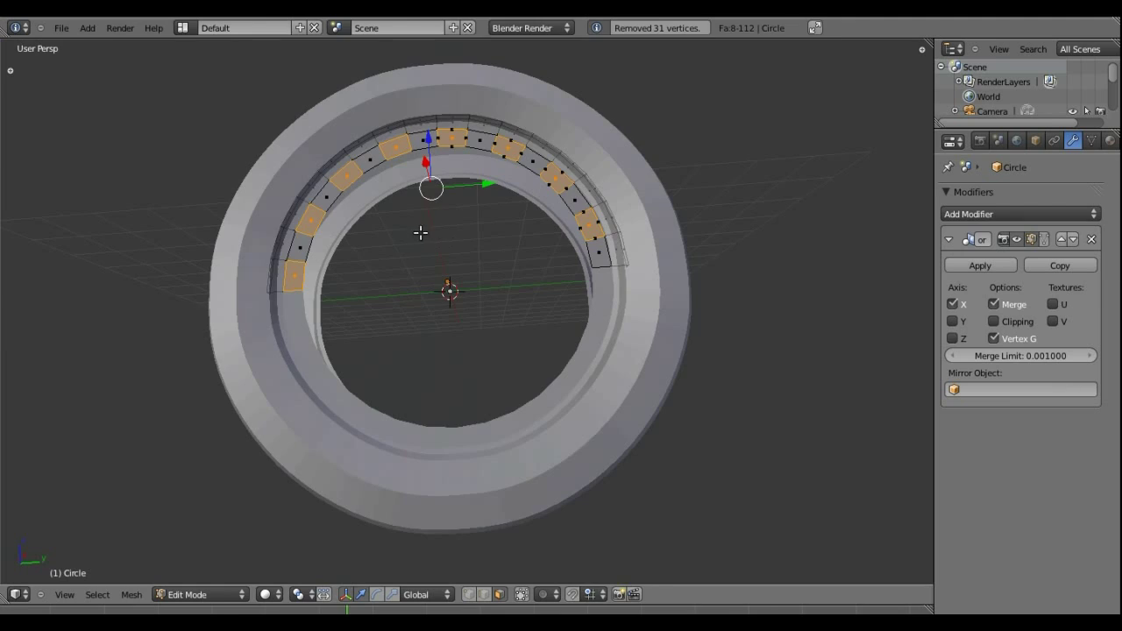
- Merge the selection at the 3D cursor, inspect it, then undo the merge
{"action": "scroll", "coordinate": [421, 233], "scroll_direction": "up", "scroll_amount": 2}
{"action": "mouse_move", "coordinate": [421, 229]}
{"action": "middle_mouse_down"}
{"action": "mouse_move", "coordinate": [389, 90]}
{"action": "mouse_move", "coordinate": [409, 65]}
{"action": "mouse_move", "coordinate": [458, 80]}
{"action": "mouse_move", "coordinate": [431, 95]}
{"action": "mouse_move", "coordinate": [436, 251]}
{"action": "middle_mouse_up"}
{"action": "scroll", "coordinate": [436, 251], "scroll_direction": "down", "scroll_amount": 2}
{"action": "key", "text": "alt+m"}
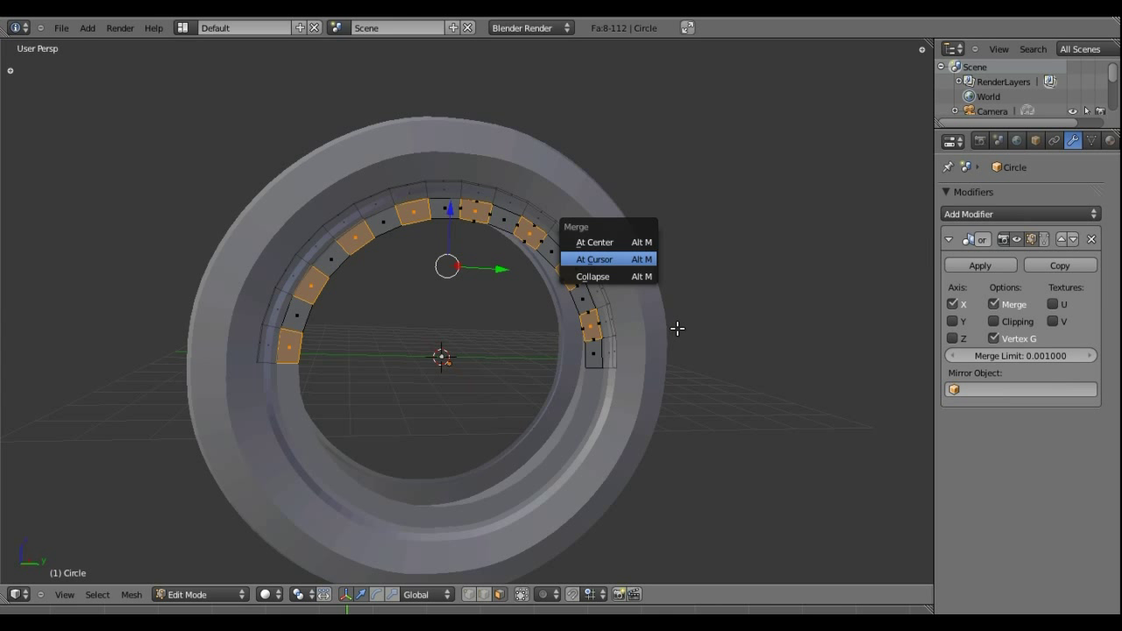
{"action": "key", "text": "Return"}
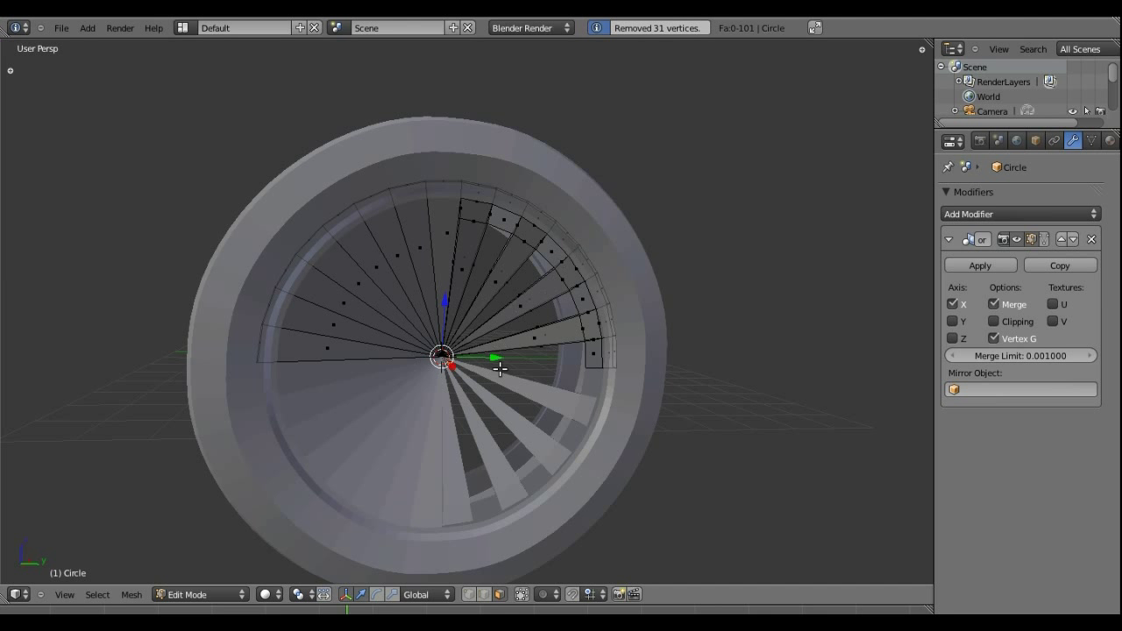
{"action": "mouse_move", "coordinate": [456, 383]}
{"action": "middle_mouse_down"}
{"action": "mouse_move", "coordinate": [467, 287]}
{"action": "mouse_move", "coordinate": [544, 322]}
{"action": "mouse_move", "coordinate": [362, 309]}
{"action": "mouse_move", "coordinate": [418, 360]}
{"action": "middle_mouse_up"}
{"action": "key", "text": "ctrl+z"}
- Close in on the selected faces and switch to edge select mode with Ctrl+Tab
{"action": "scroll", "coordinate": [419, 360], "scroll_direction": "up", "scroll_amount": 5}
{"action": "mouse_move", "coordinate": [395, 286]}
{"action": "middle_mouse_down"}
{"action": "mouse_move", "coordinate": [485, 355]}
{"action": "mouse_move", "coordinate": [706, 330]}
{"action": "middle_mouse_up"}
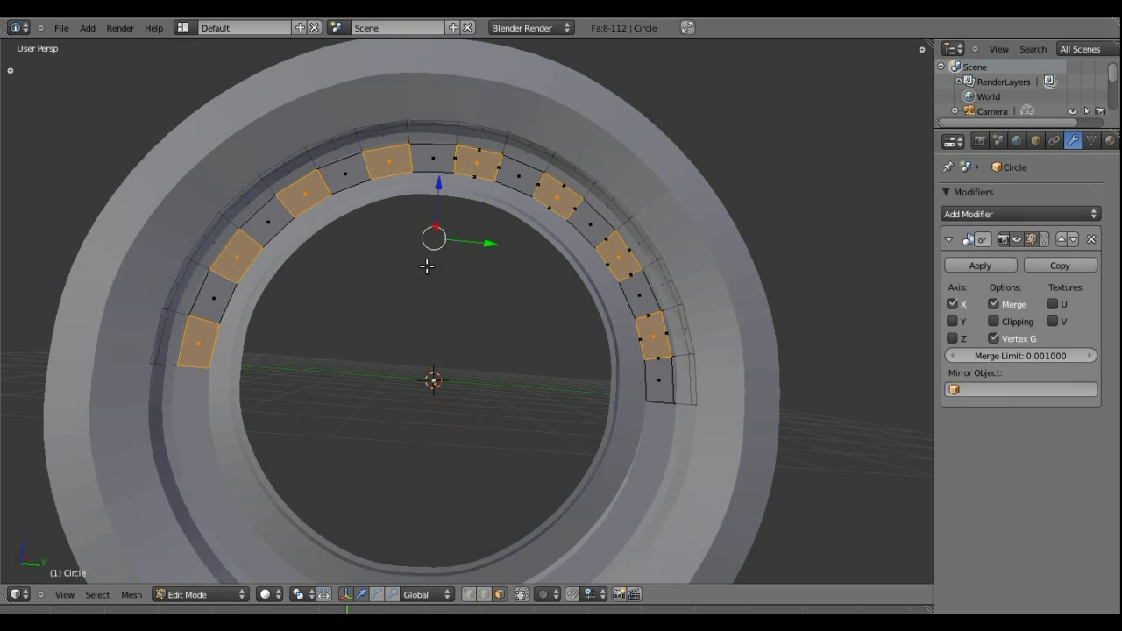
{"action": "mouse_move", "coordinate": [322, 266]}
{"action": "middle_mouse_down"}
{"action": "mouse_move", "coordinate": [305, 269]}
{"action": "mouse_move", "coordinate": [444, 313]}
{"action": "middle_mouse_up"}
{"action": "key", "text": "ctrl+Tab"}
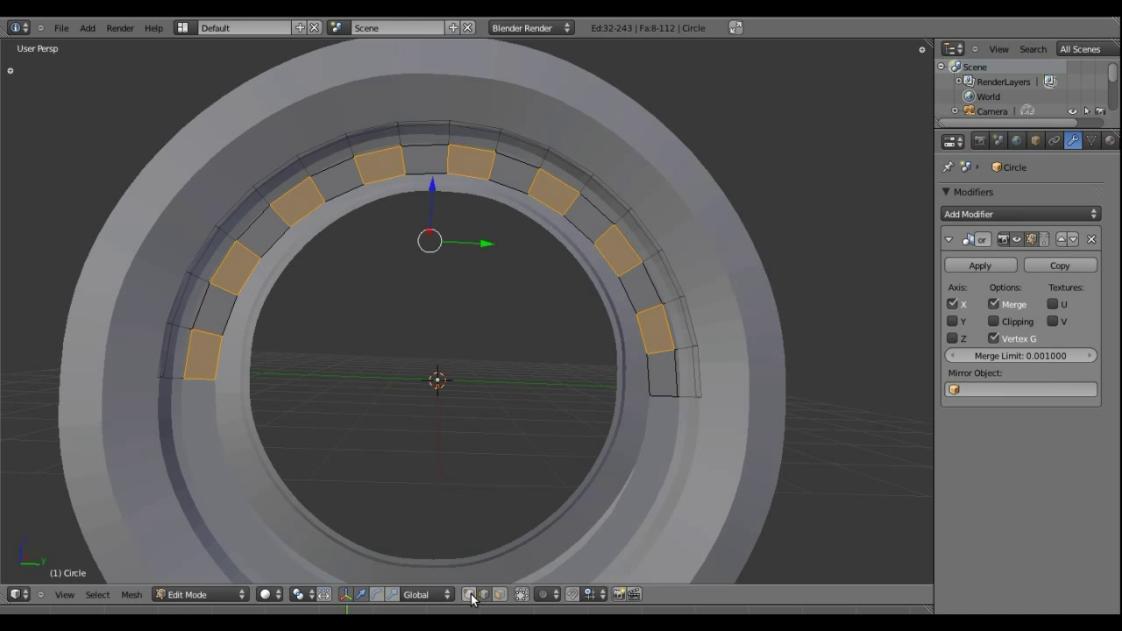
- Leave face selection and select only the edge at the ring strip's left end
{"action": "left_click", "coordinate": [469, 596]}
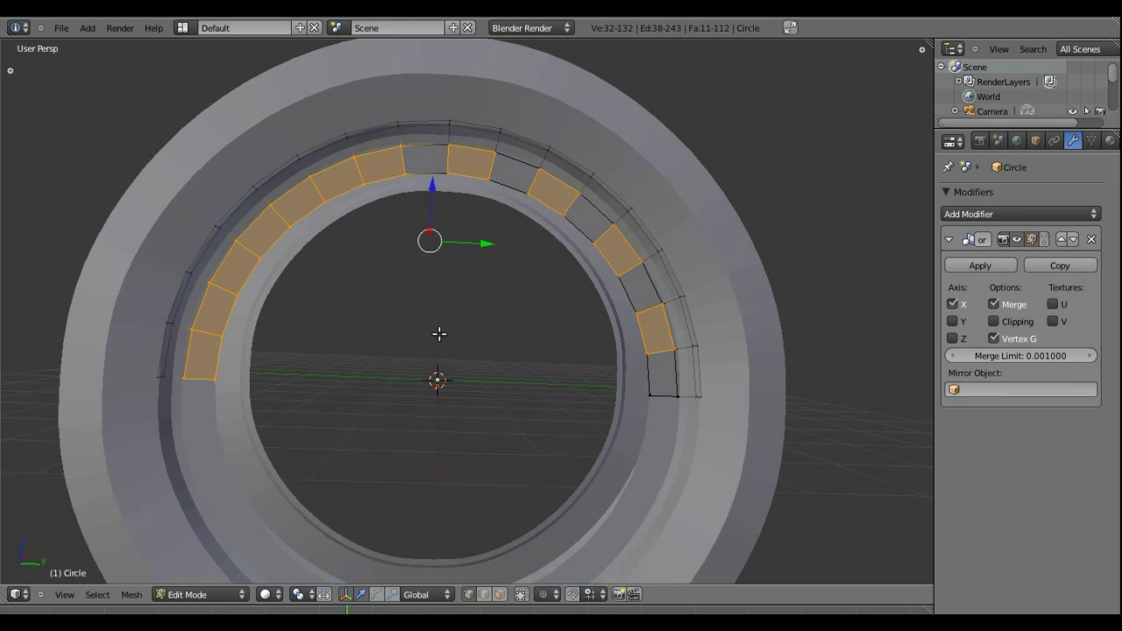
{"action": "left_click", "coordinate": [500, 596]}
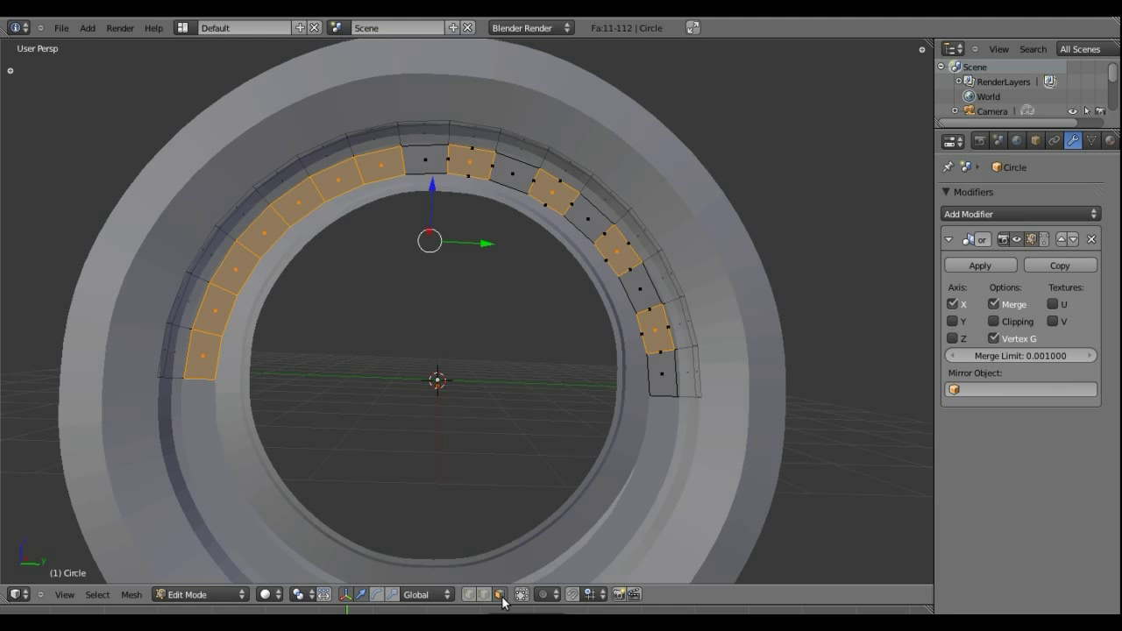
{"action": "left_click", "coordinate": [469, 596]}
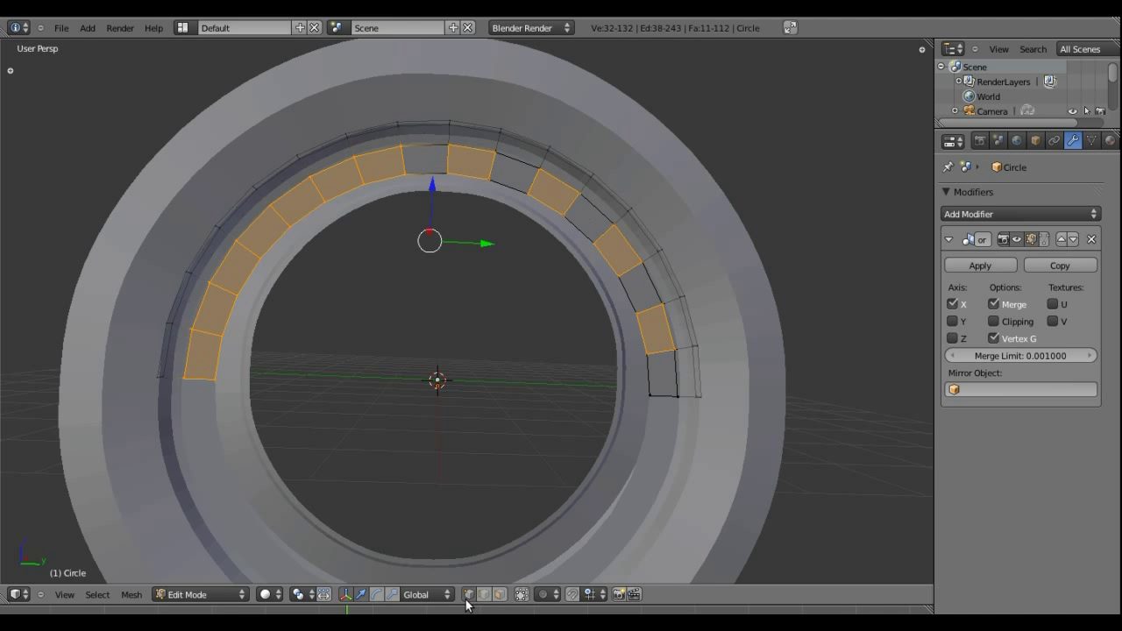
{"action": "right_click", "coordinate": [215, 383]}
{"action": "right_click", "coordinate": [222, 336], "text": "shift"}
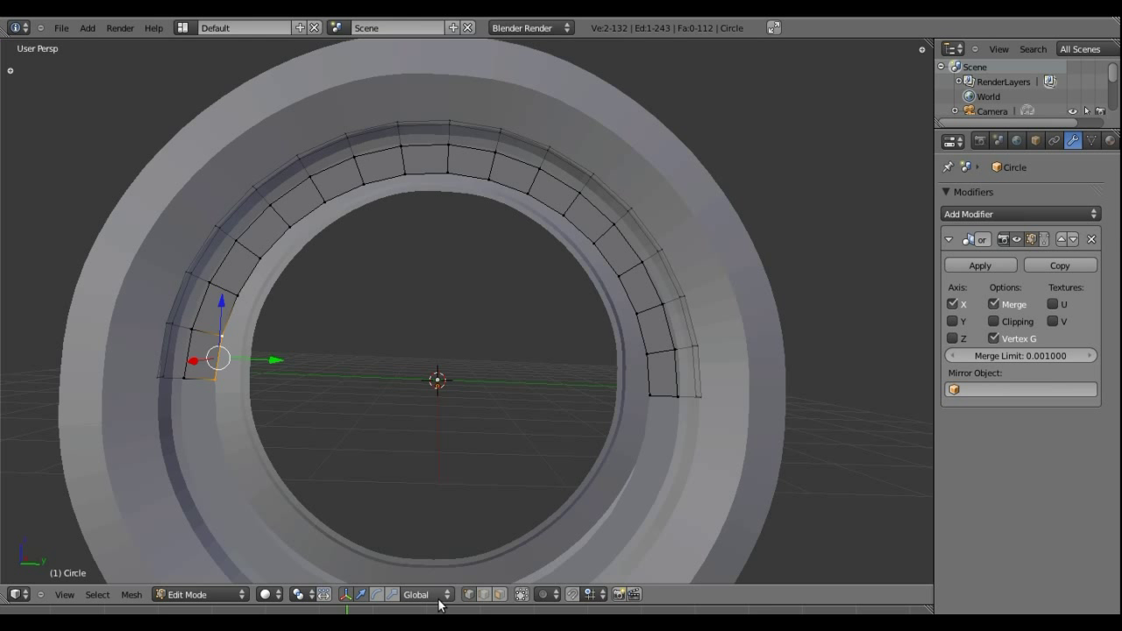
- In face mode, select four alternating faces up the ring's left side
{"action": "left_click", "coordinate": [500, 595]}
{"action": "right_click", "coordinate": [221, 344]}
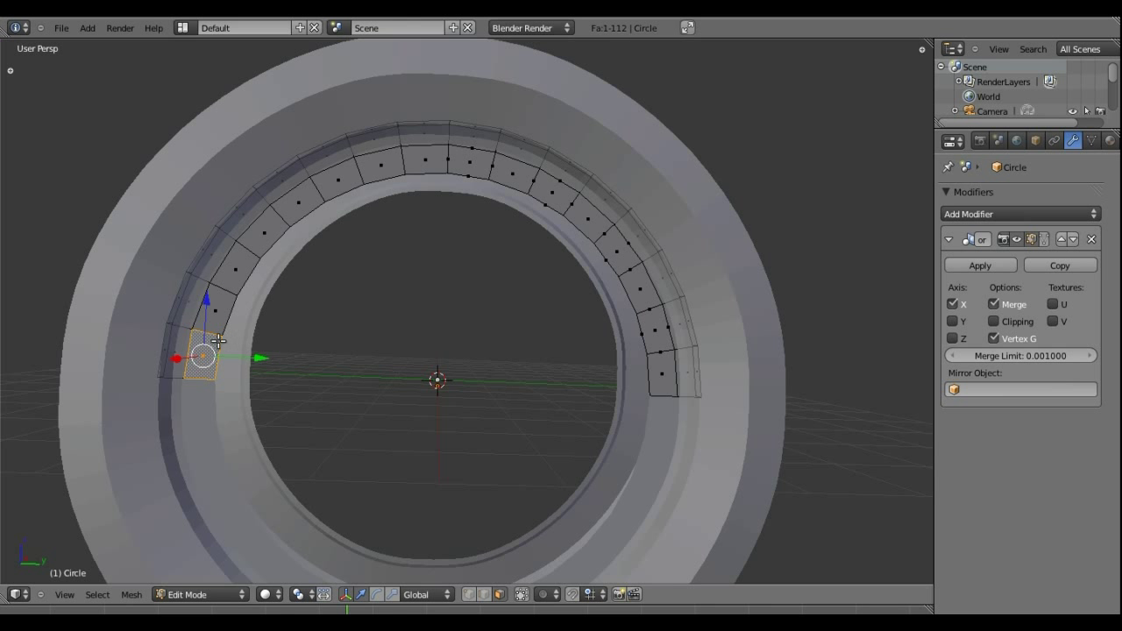
{"action": "right_click", "coordinate": [238, 267], "text": "shift"}
{"action": "right_click", "coordinate": [307, 203], "text": "shift"}
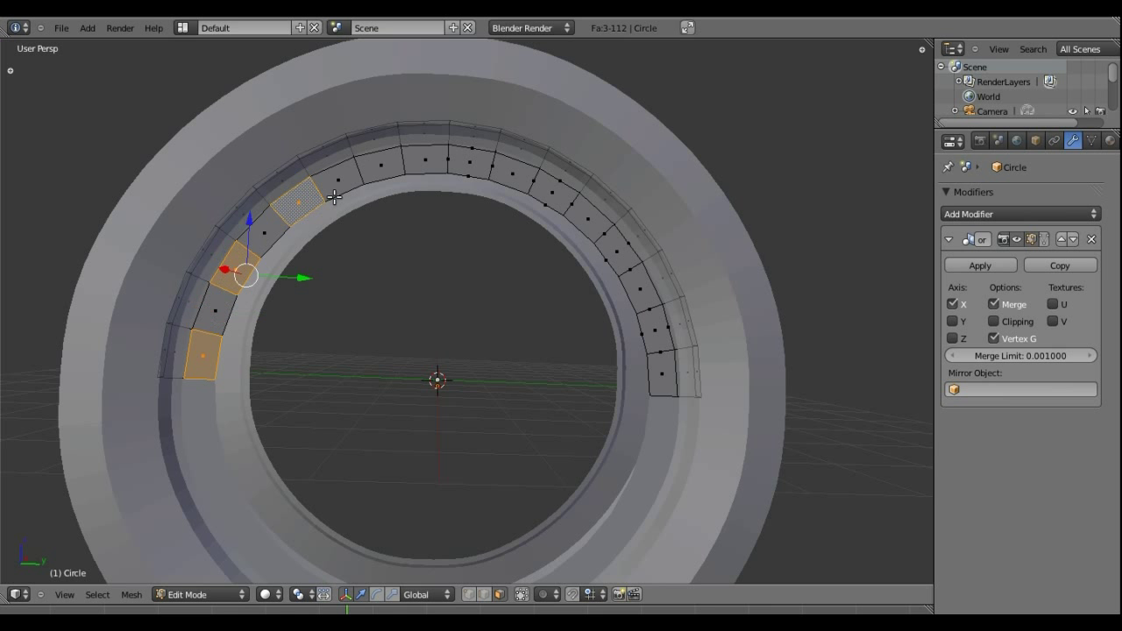
{"action": "right_click", "coordinate": [379, 165], "text": "shift"}
{"action": "right_click", "coordinate": [471, 162], "text": "shift"}
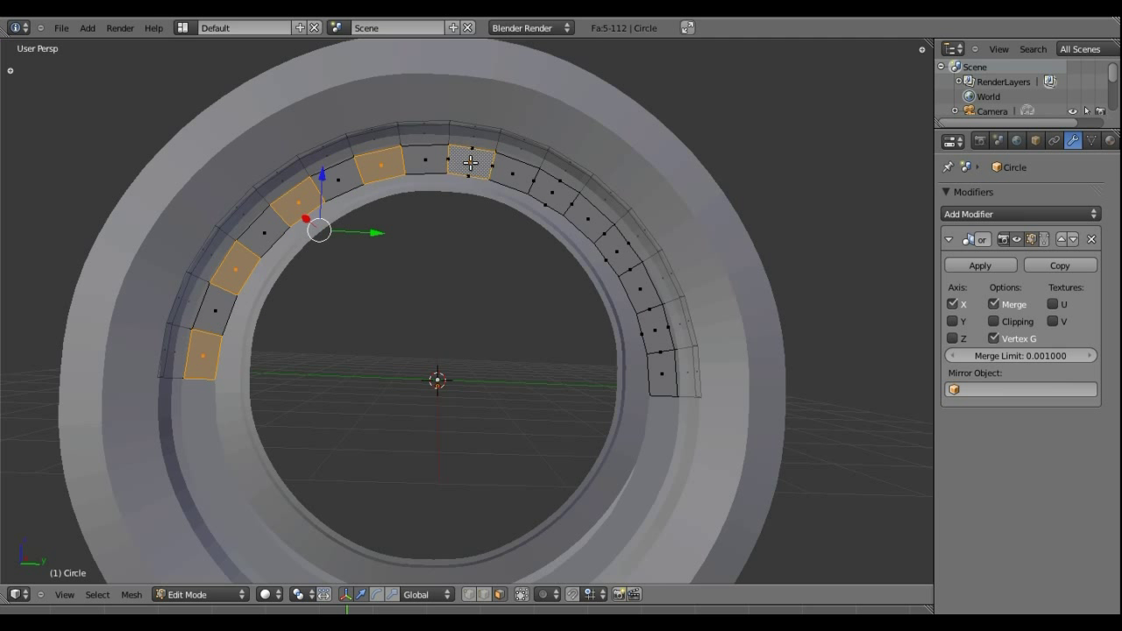
{"action": "right_click", "coordinate": [556, 194], "text": "shift"}
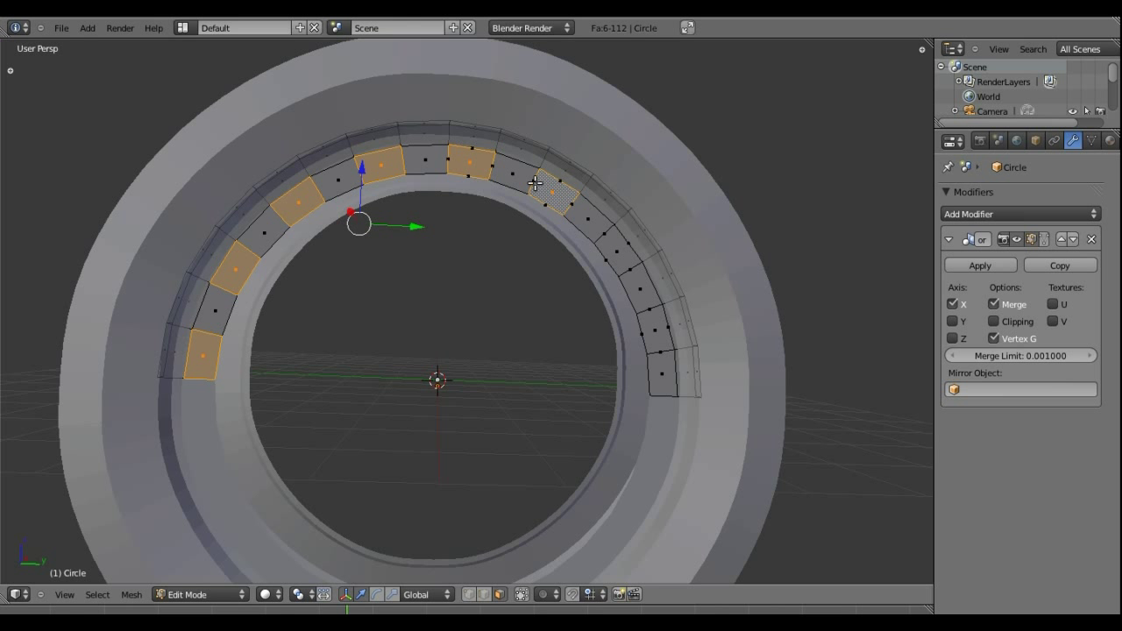
{"action": "right_click", "coordinate": [472, 170], "text": "shift"}
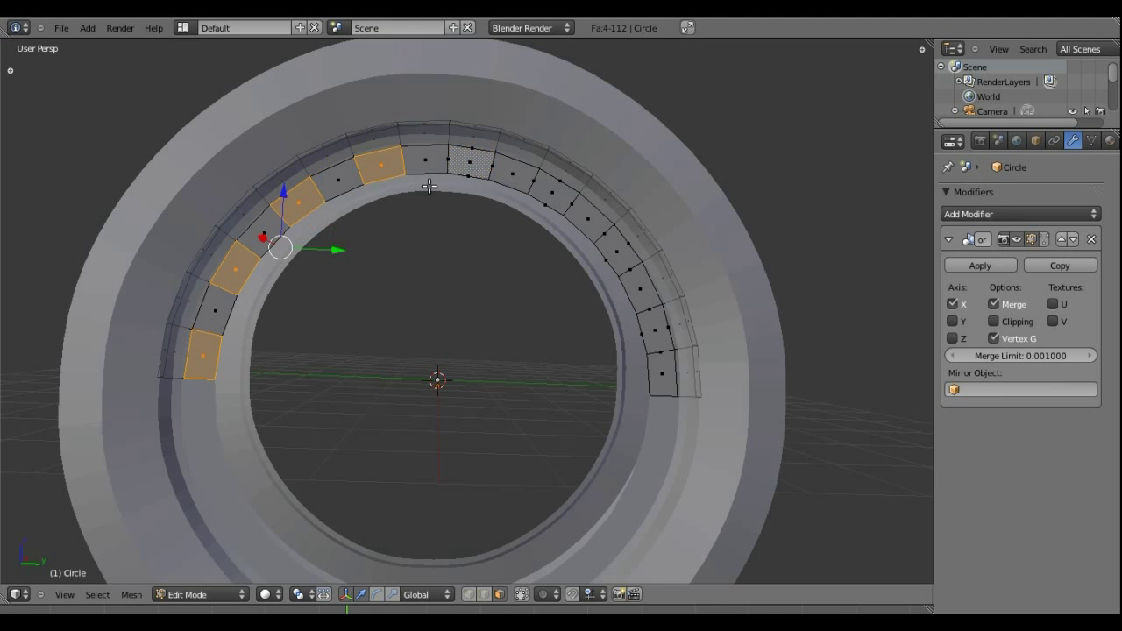
- Try extruding the four faces several times, cancelling each extrusion
{"action": "key", "text": "e"}
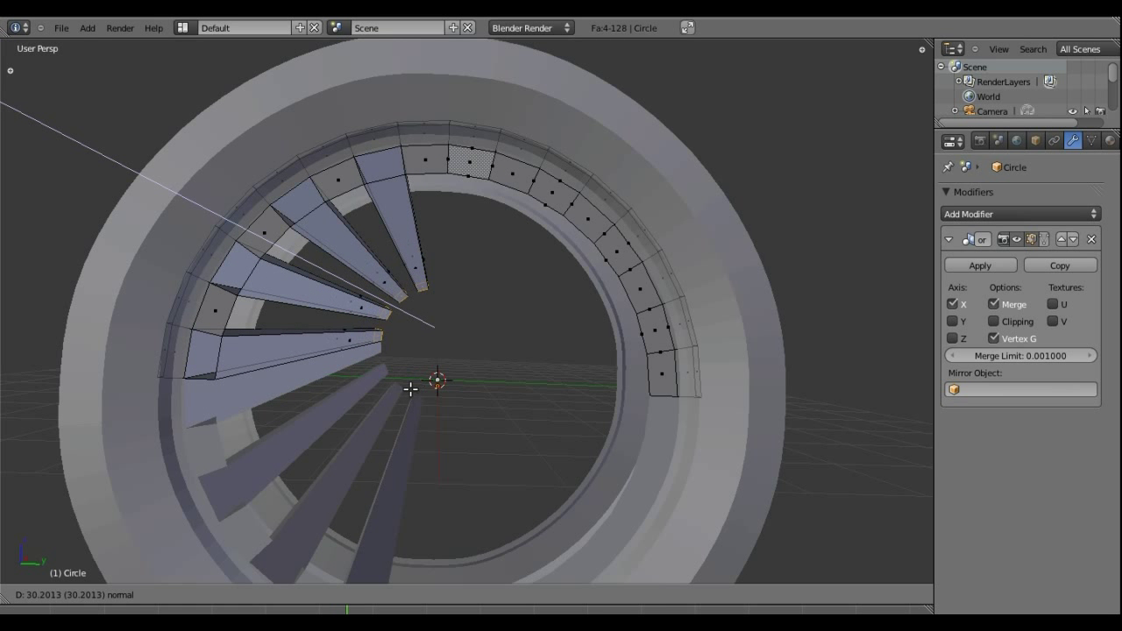
{"action": "right_click", "coordinate": [340, 313]}
{"action": "type", "text": "e0."}
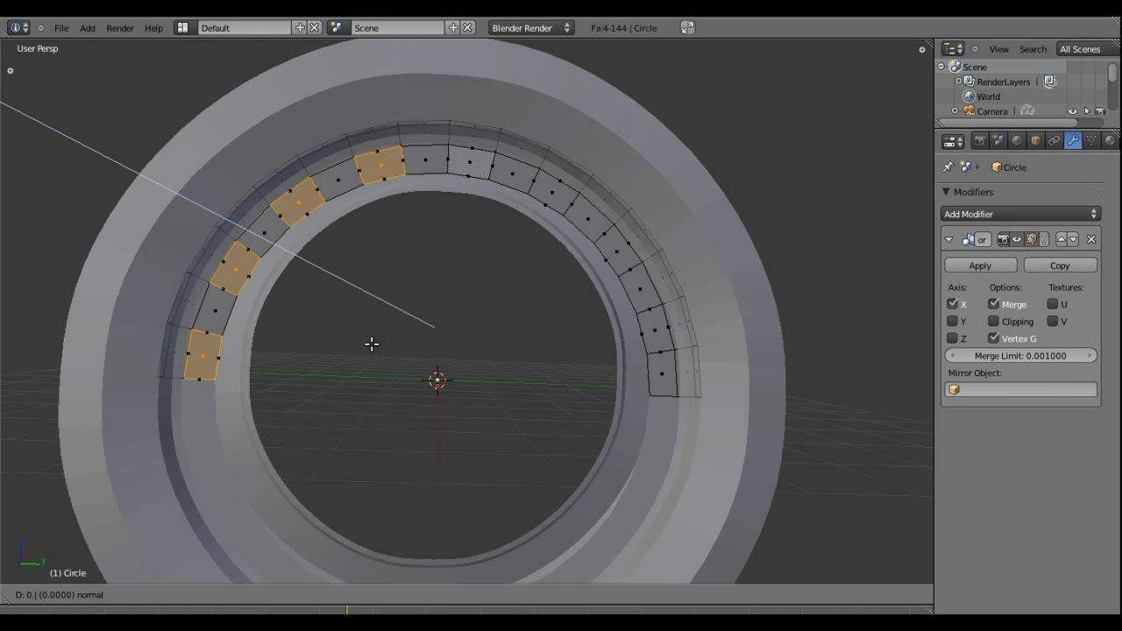
{"action": "right_click", "coordinate": [435, 400]}
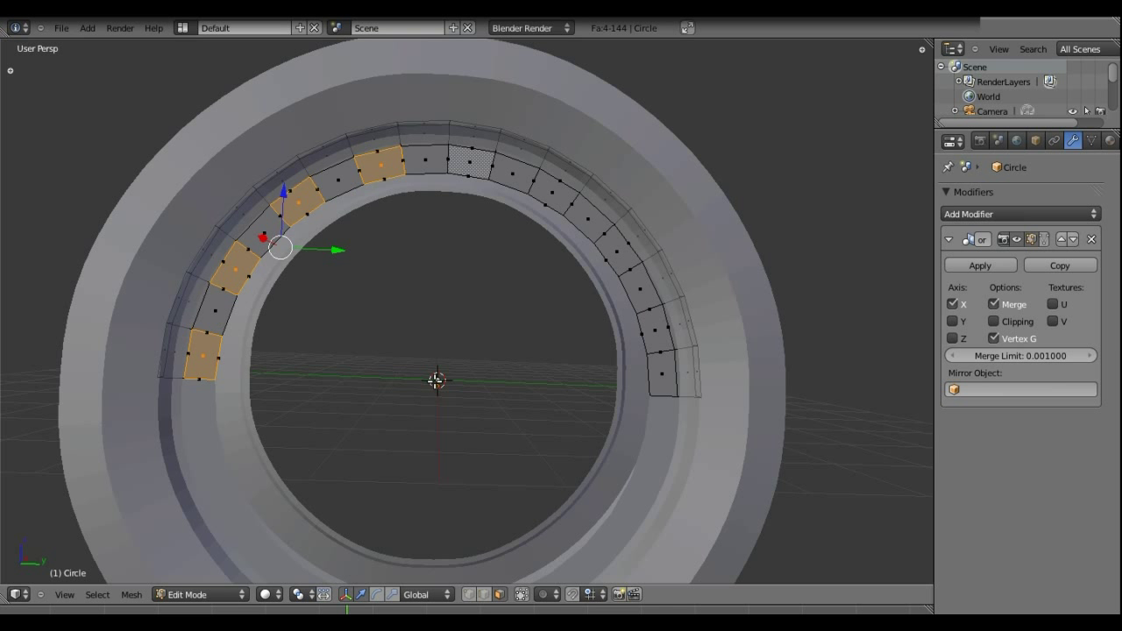
{"action": "key", "text": "e"}
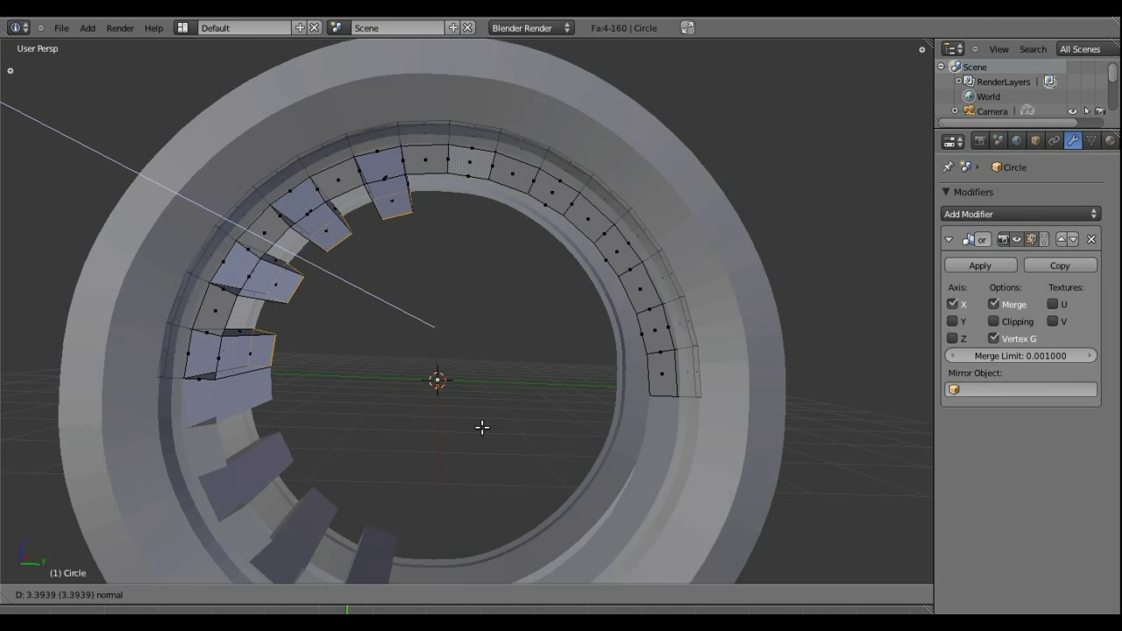
{"action": "right_click", "coordinate": [481, 427]}
- Square up the view, then try another extrude and a scale, cancelling both
{"action": "middle_click_drag", "start_coordinate": [432, 316], "coordinate": [403, 338]}
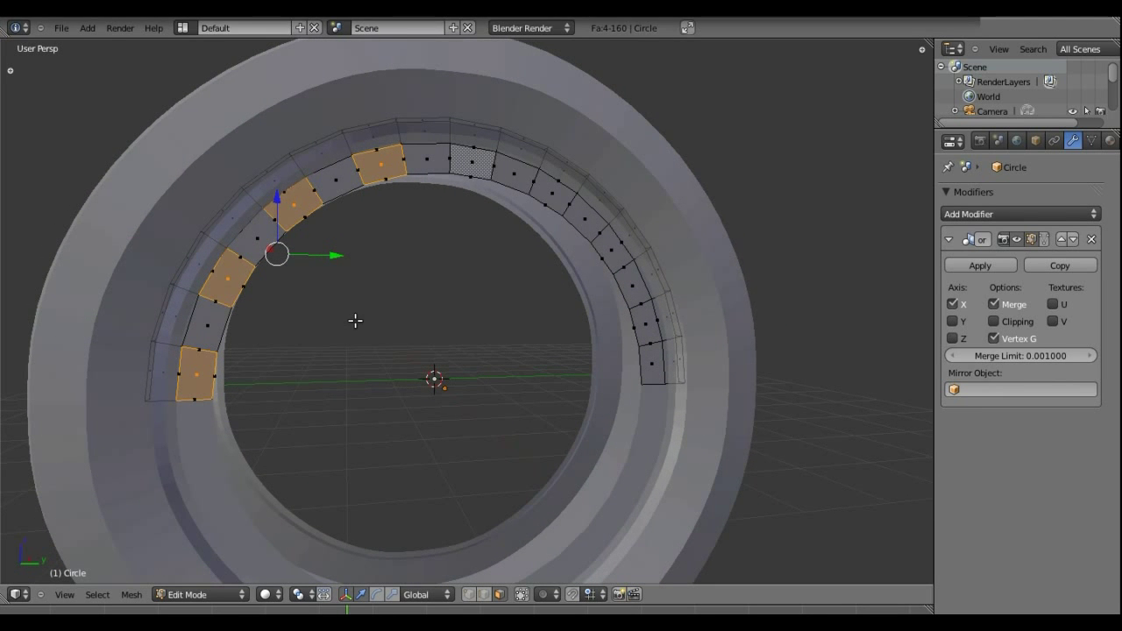
{"action": "key", "text": "e"}
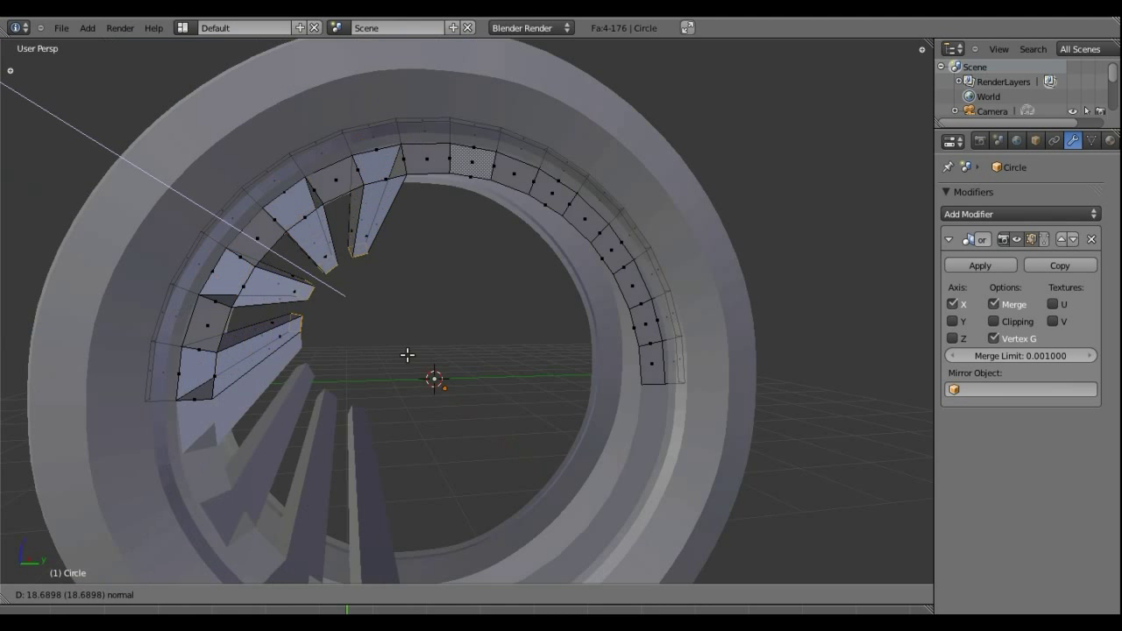
{"action": "right_click", "coordinate": [371, 348]}
{"action": "middle_click_drag", "start_coordinate": [412, 322], "coordinate": [359, 316]}
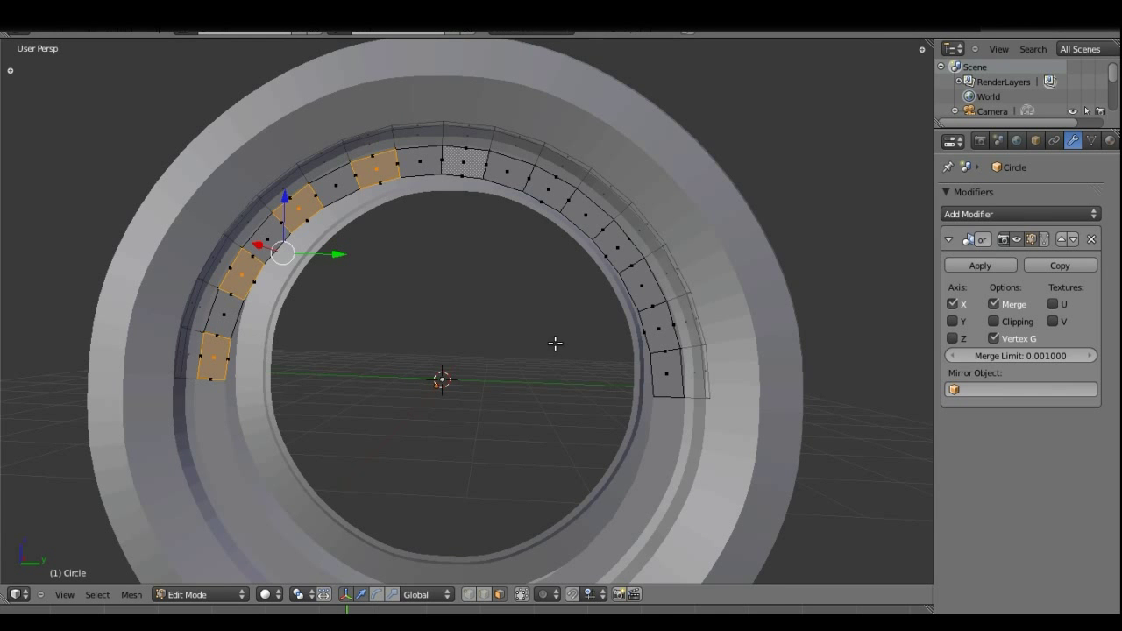
{"action": "middle_click_drag", "start_coordinate": [555, 343], "coordinate": [564, 325]}
{"action": "key", "text": "s"}
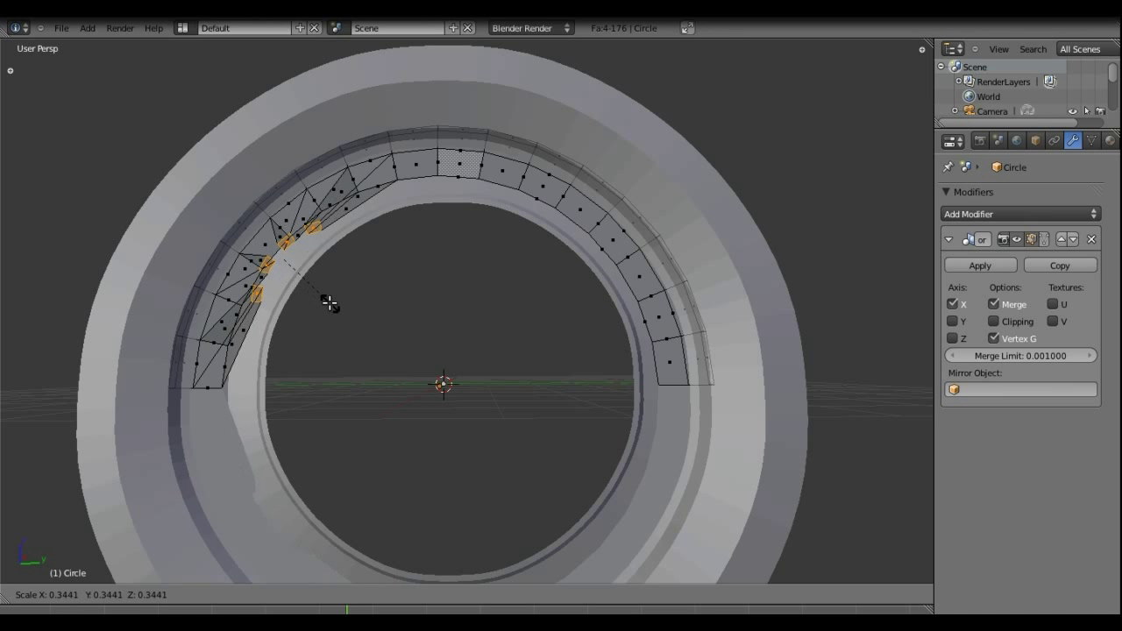
{"action": "key", "text": "Escape"}
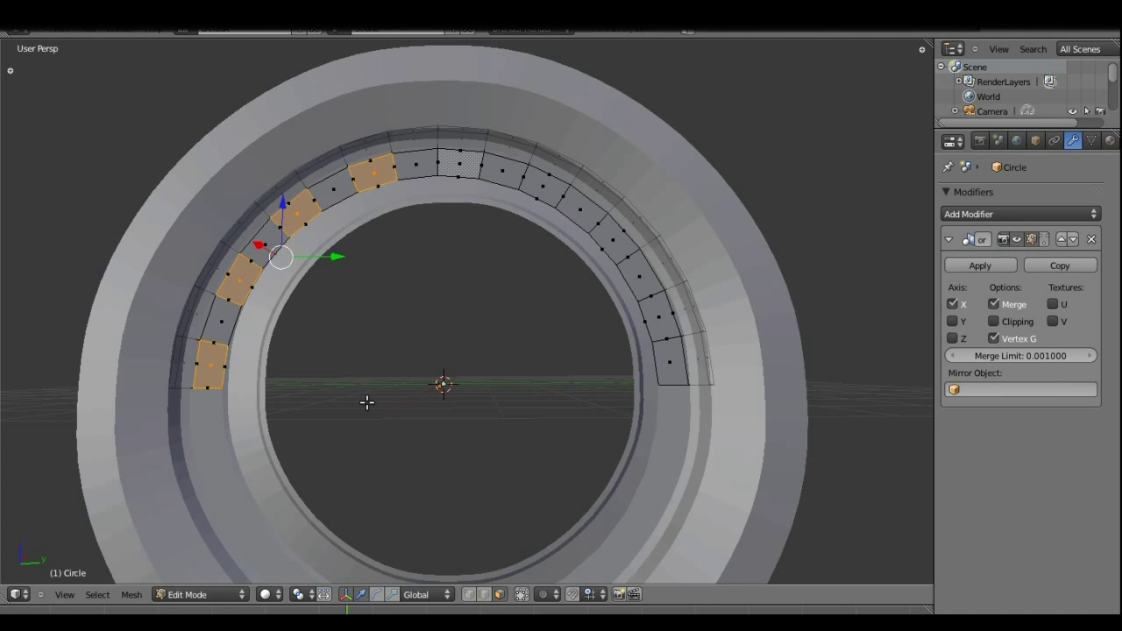
- Switch to edge selection and pick starting edges on the ring's left inner rim
{"action": "left_click", "coordinate": [484, 595]}
{"action": "right_click", "coordinate": [224, 367]}
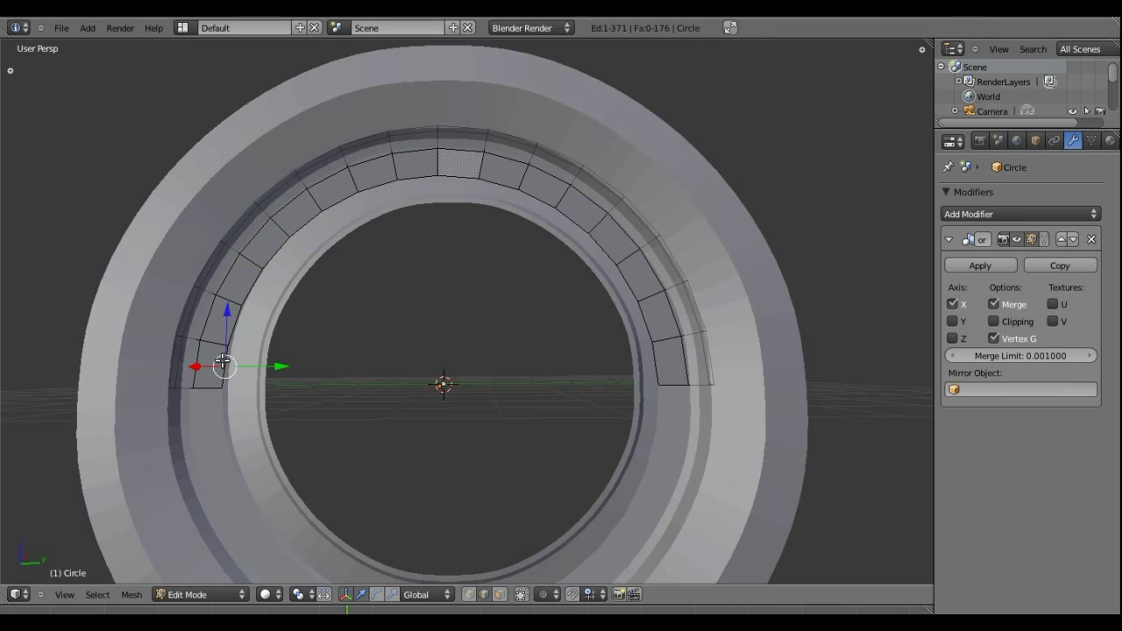
{"action": "right_click", "coordinate": [226, 363], "text": "alt"}
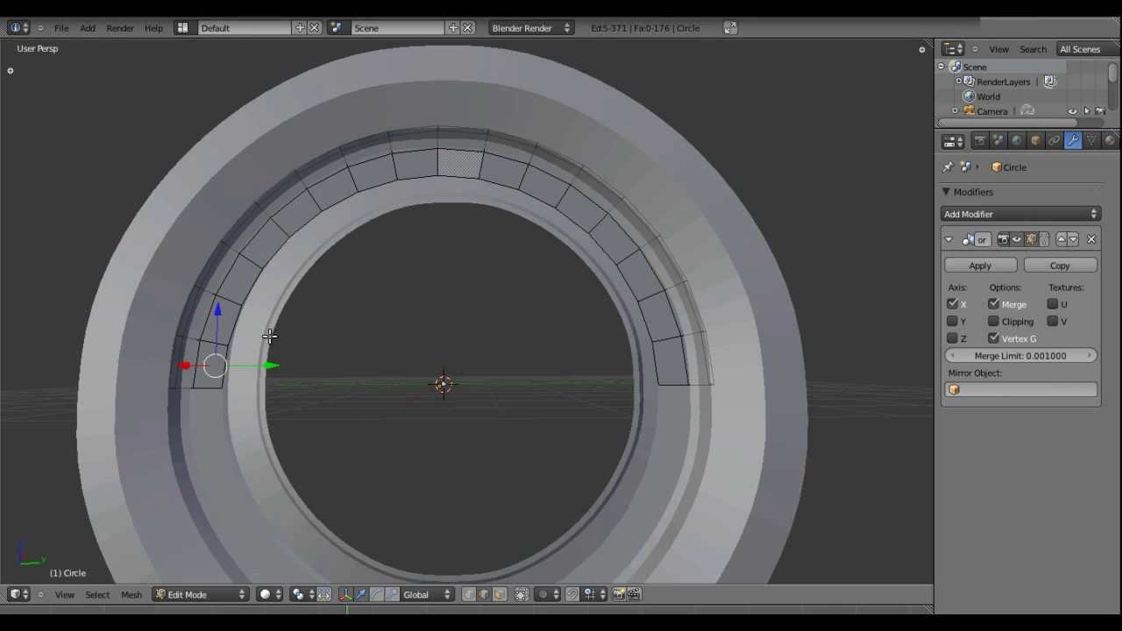
{"action": "scroll", "coordinate": [226, 371], "scroll_direction": "up", "scroll_amount": 2}
{"action": "scroll", "coordinate": [219, 356], "scroll_direction": "up", "scroll_amount": 2}
{"action": "mouse_move", "coordinate": [218, 355]}
{"action": "middle_mouse_down", "text": "shift"}
{"action": "mouse_move", "coordinate": [412, 296]}
{"action": "mouse_move", "coordinate": [302, 307]}
{"action": "middle_mouse_up", "text": "shift"}
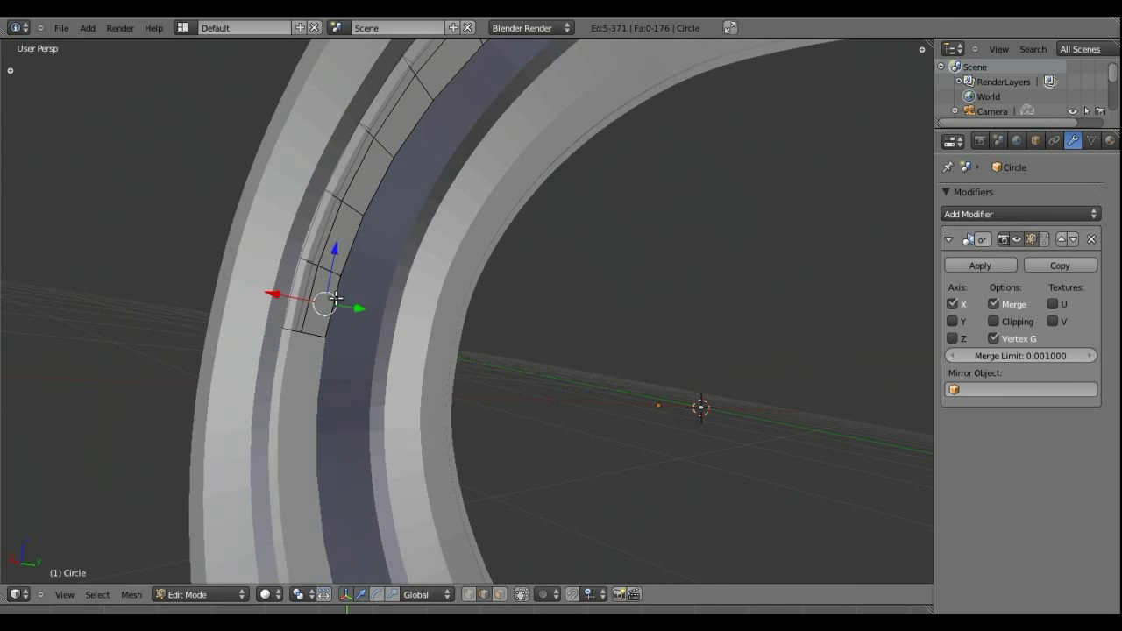
{"action": "right_click", "coordinate": [333, 303]}
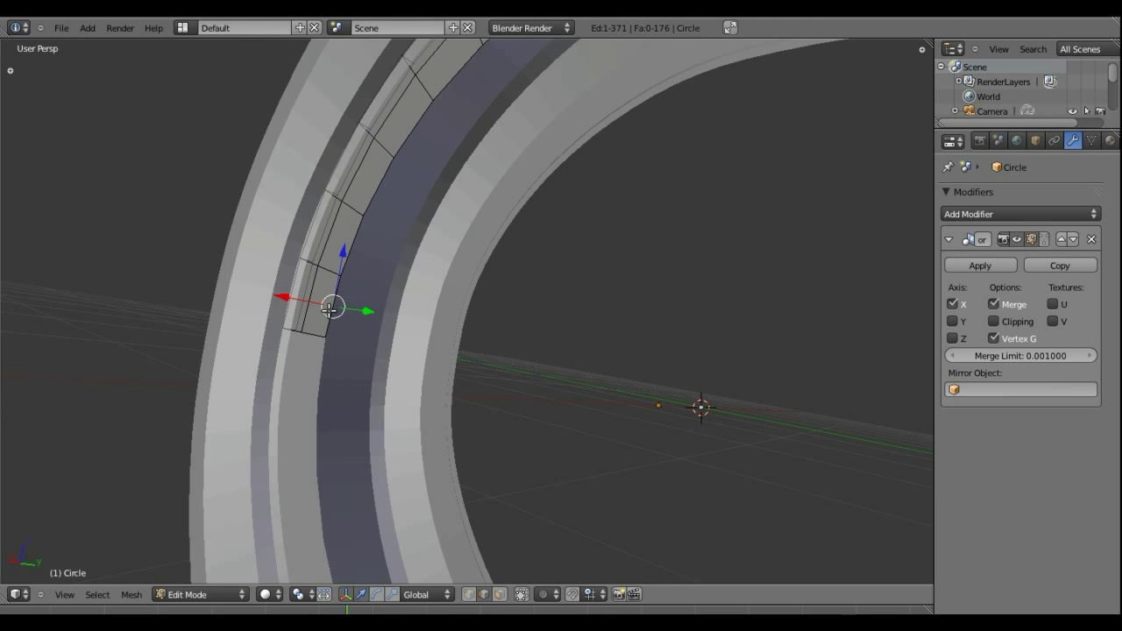
{"action": "right_click", "coordinate": [329, 307], "text": "alt"}
{"action": "right_click", "coordinate": [321, 249]}
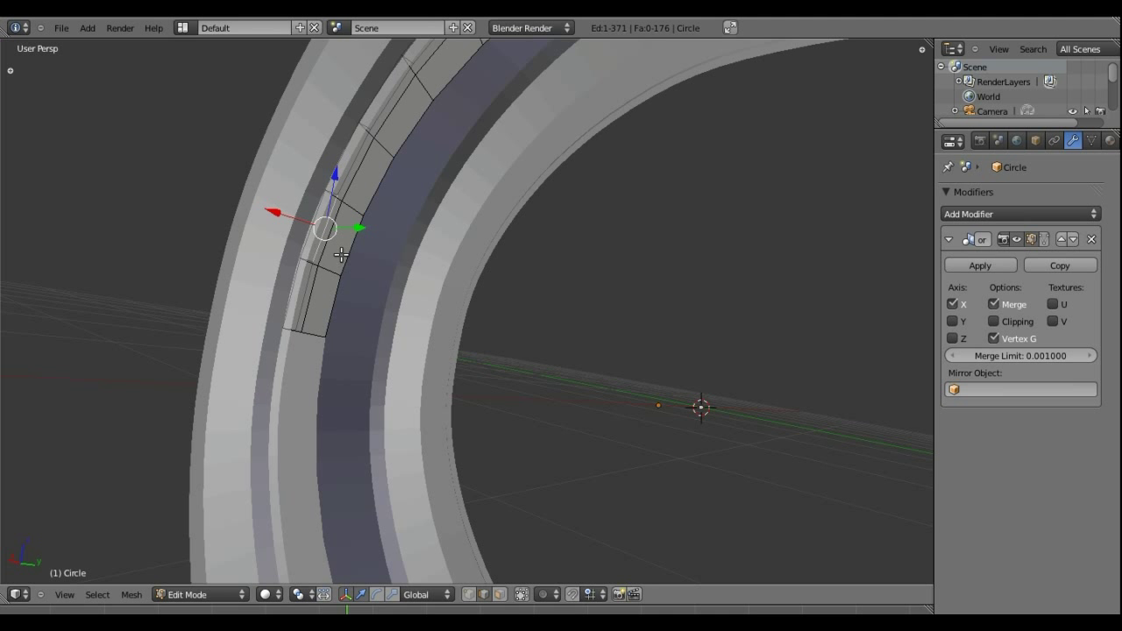
{"action": "right_click", "coordinate": [346, 257]}
{"action": "right_click", "coordinate": [333, 305]}
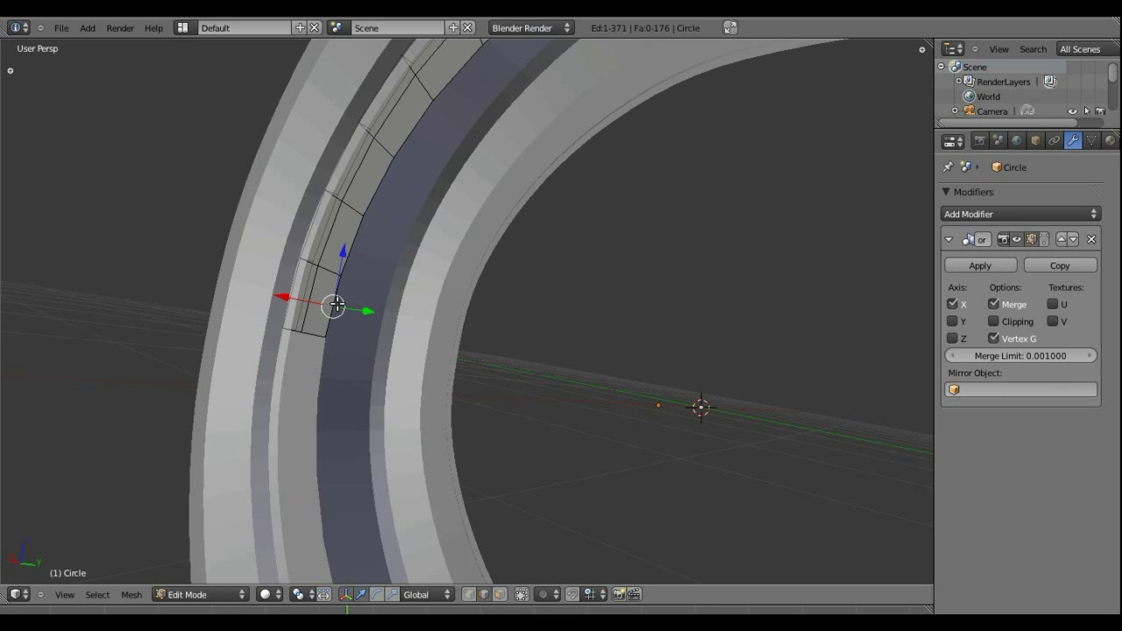
{"action": "right_click", "coordinate": [362, 235]}
- Add further inner-rim edges to the selection following the ring around
{"action": "middle_click_drag", "start_coordinate": [429, 170], "coordinate": [396, 283], "text": "shift"}
{"action": "right_click", "coordinate": [383, 263], "text": "shift"}
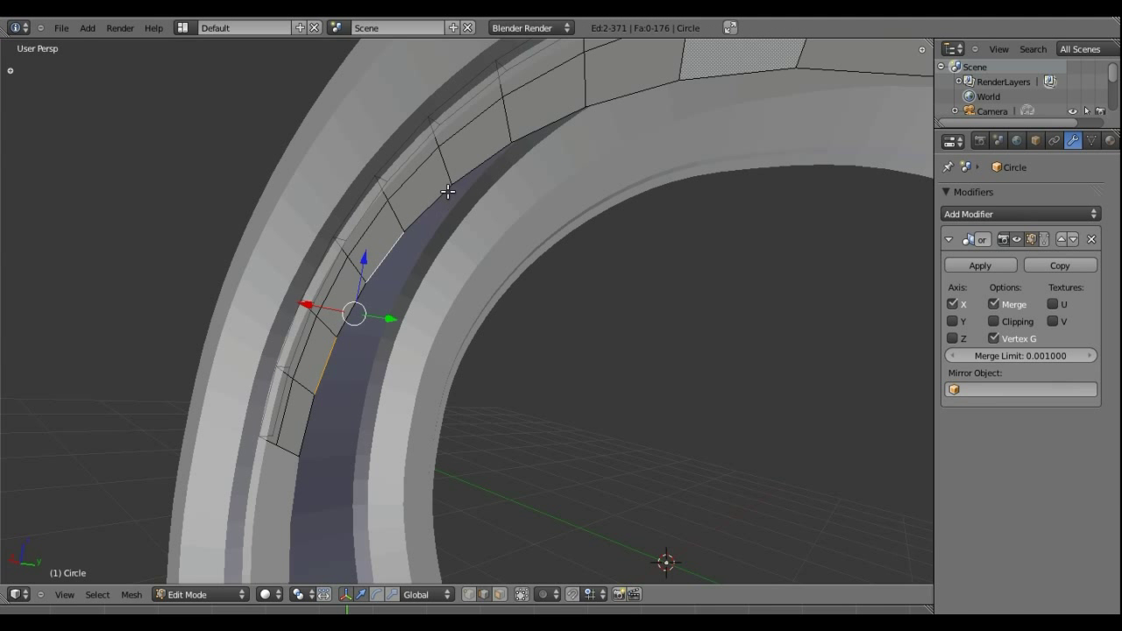
{"action": "right_click", "coordinate": [472, 171], "text": "shift"}
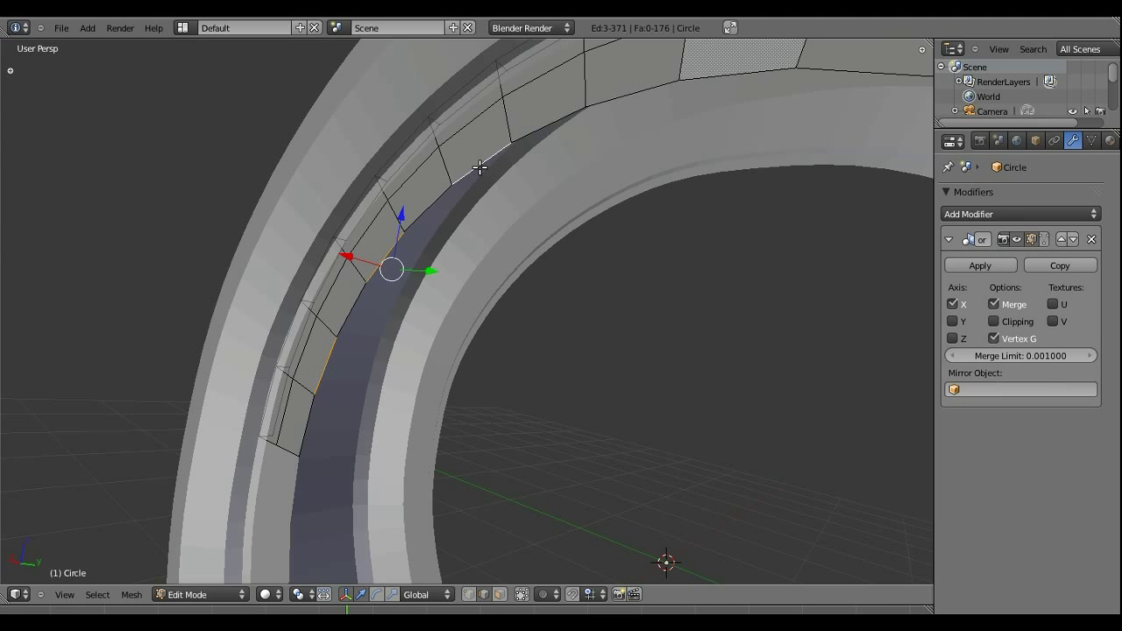
{"action": "right_click", "coordinate": [626, 94], "text": "shift"}
{"action": "middle_click_drag", "start_coordinate": [783, 201], "coordinate": [729, 263], "text": "shift"}
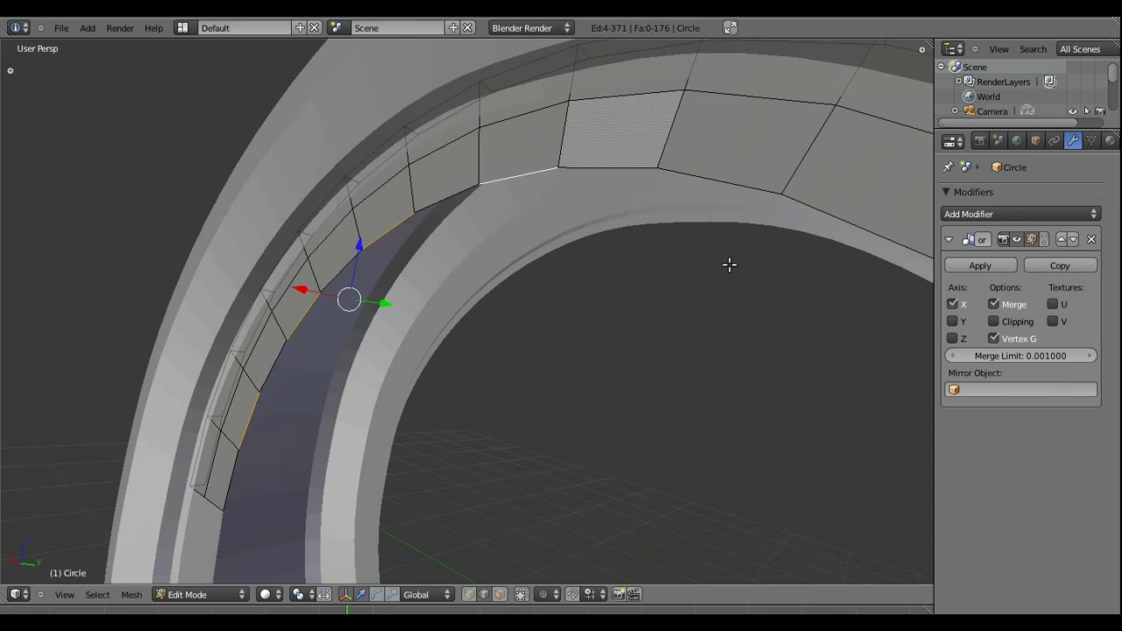
{"action": "left_click", "coordinate": [720, 191], "text": "shift"}
{"action": "scroll", "coordinate": [570, 333], "scroll_direction": "down", "scroll_amount": 3}
{"action": "right_click", "coordinate": [681, 430], "text": "shift"}
{"action": "right_click", "coordinate": [749, 342], "text": "shift"}
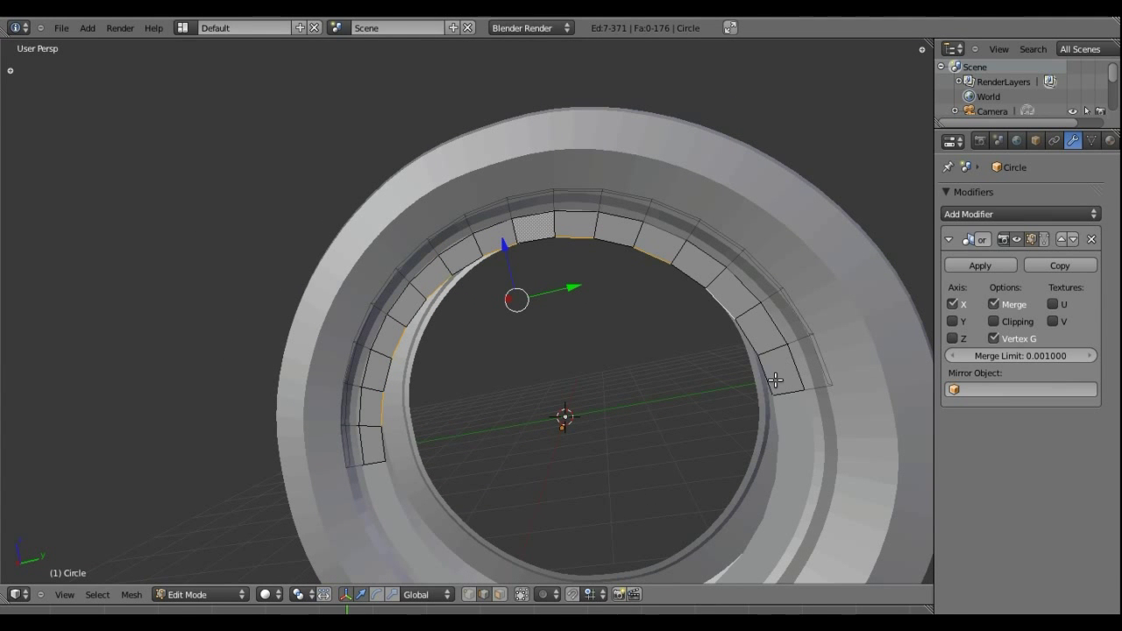
- Add the last inner-rim edge, then try extruding and scaling it to 0, cancelling
{"action": "right_click", "coordinate": [762, 383], "text": "shift"}
{"action": "key", "text": "e"}
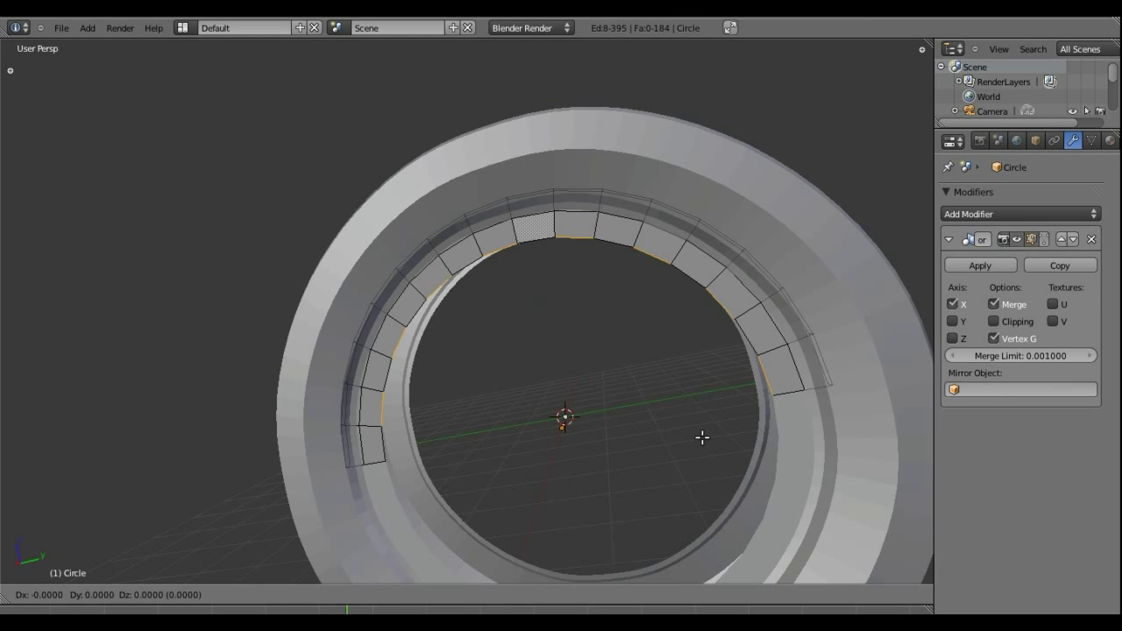
{"action": "key", "text": "s"}
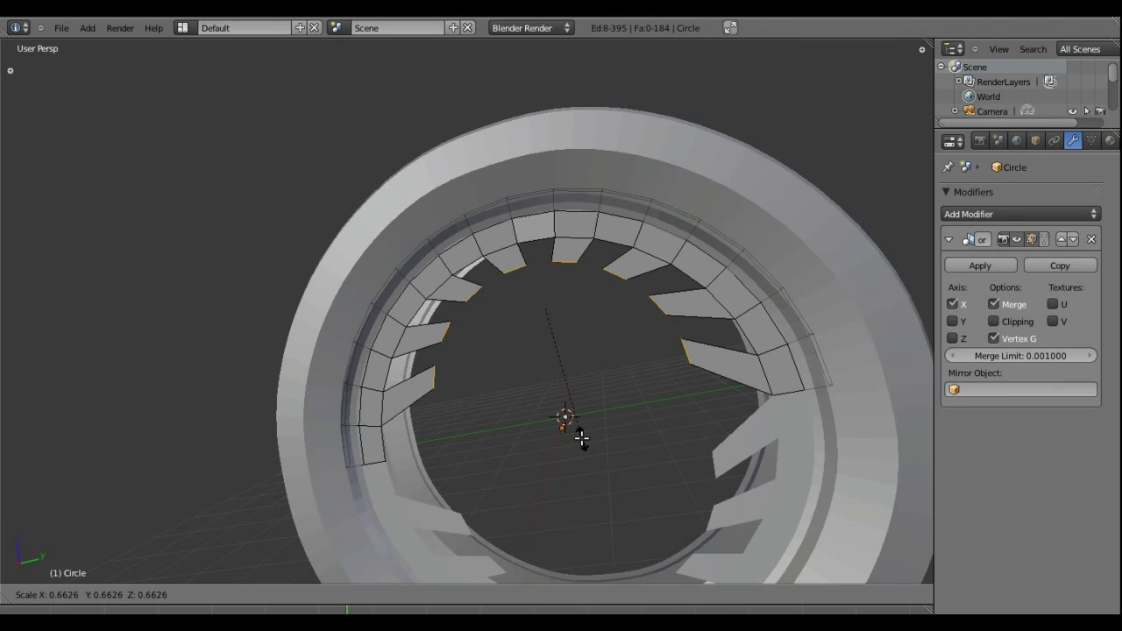
{"action": "key", "text": "0"}
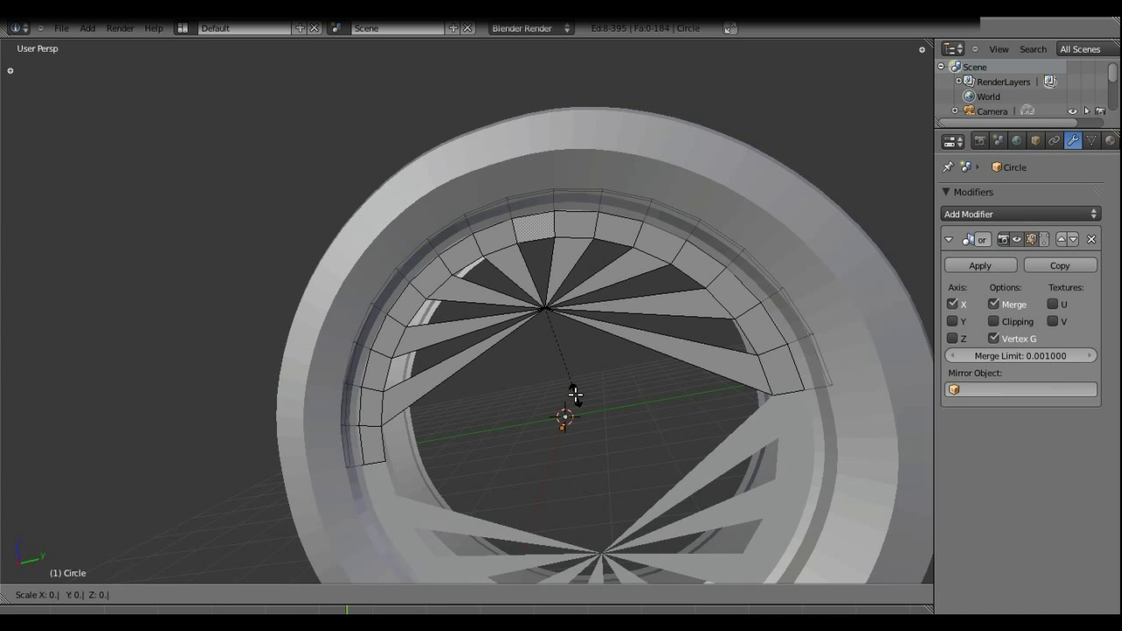
{"action": "key", "text": "Escape"}
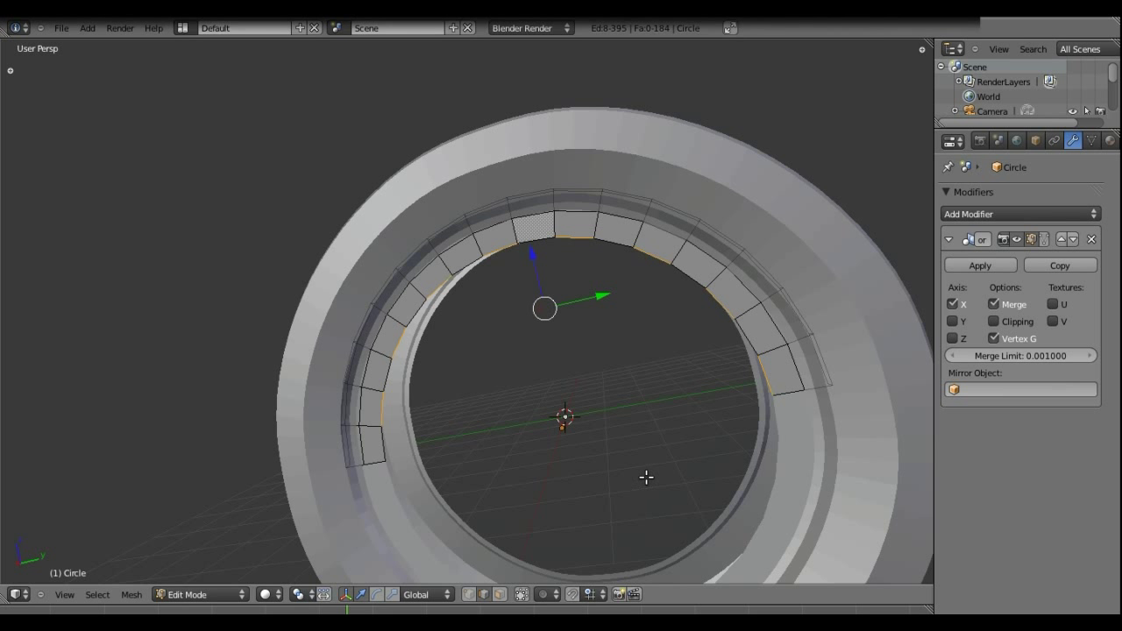
- Extrude the inner edge loop in place with distance 0, abandoning a second extrusion
{"action": "key", "text": "e"}
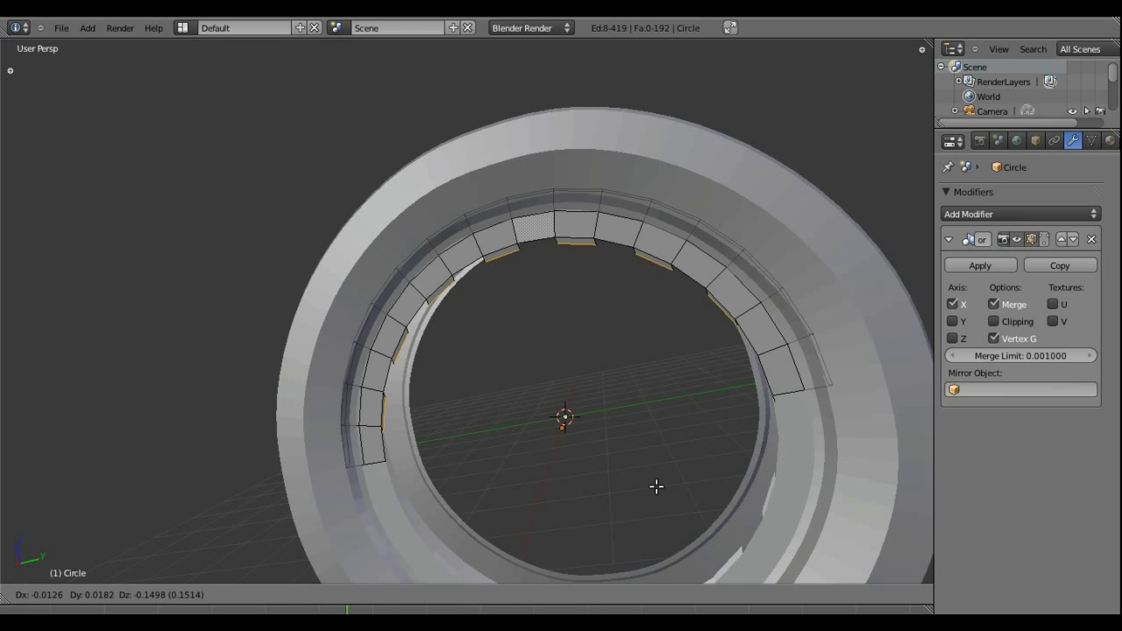
{"action": "key", "text": "0"}
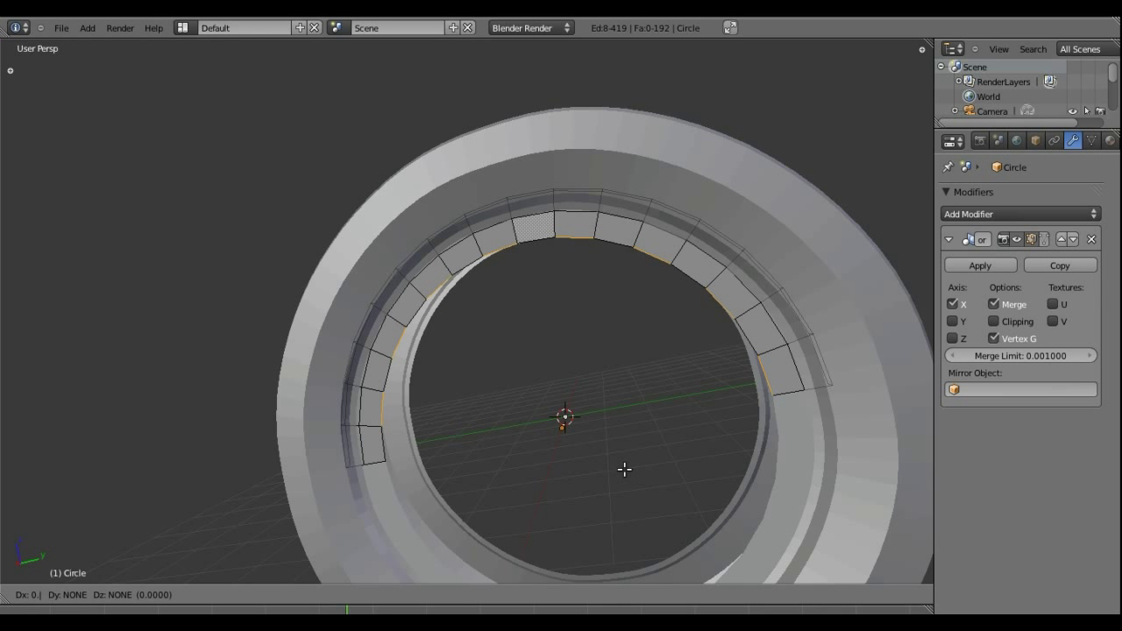
{"action": "key", "text": "Return"}
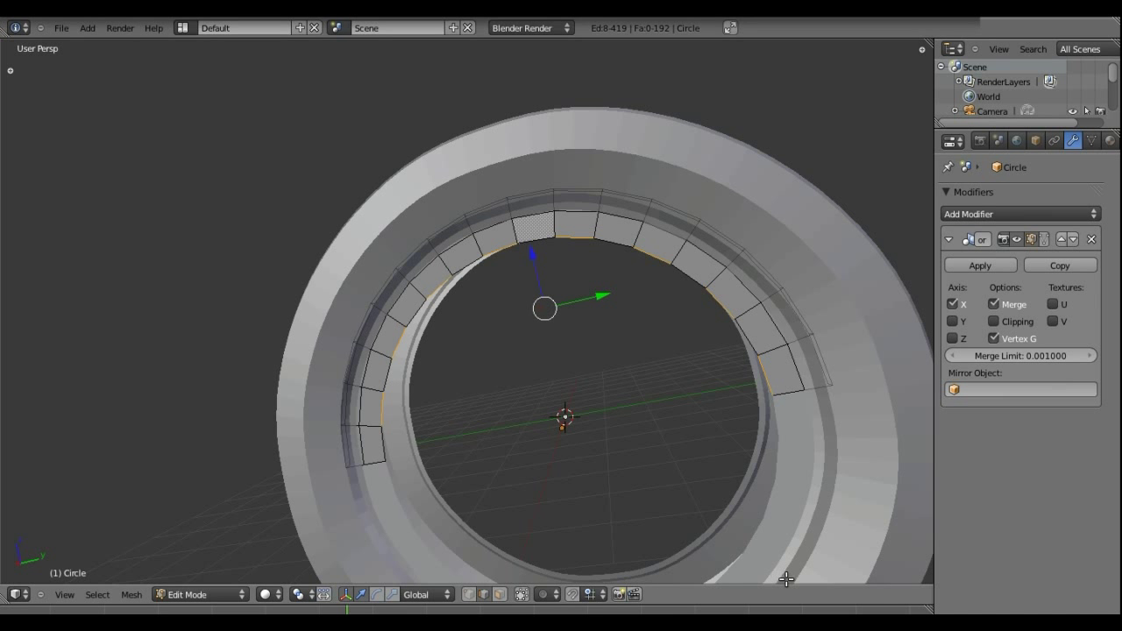
{"action": "key", "text": "e"}
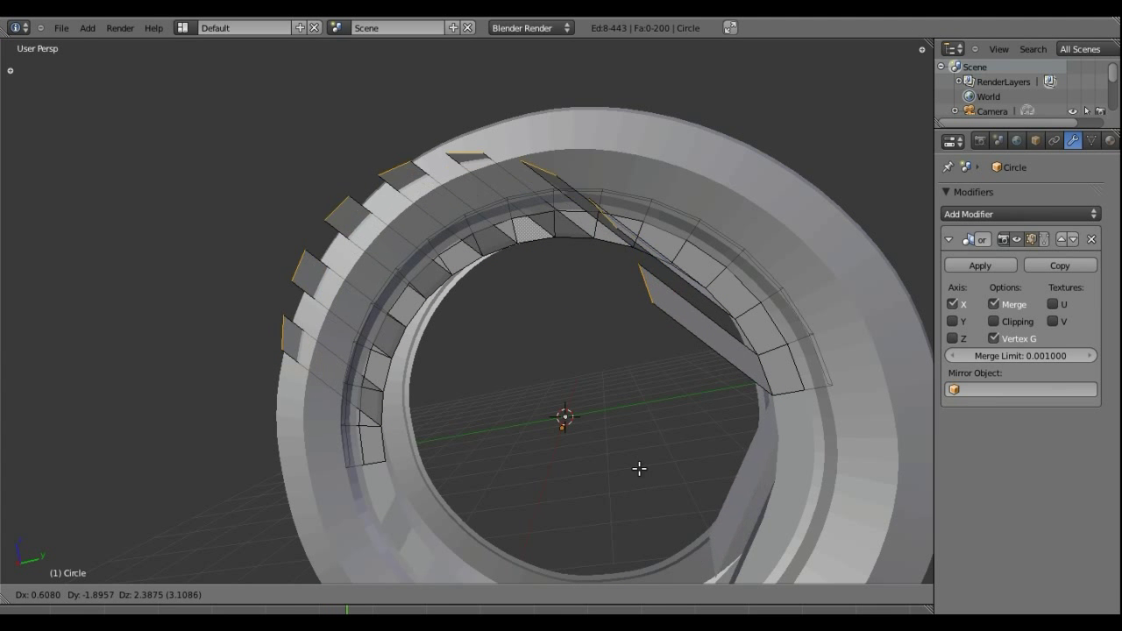
{"action": "key", "text": "Escape"}
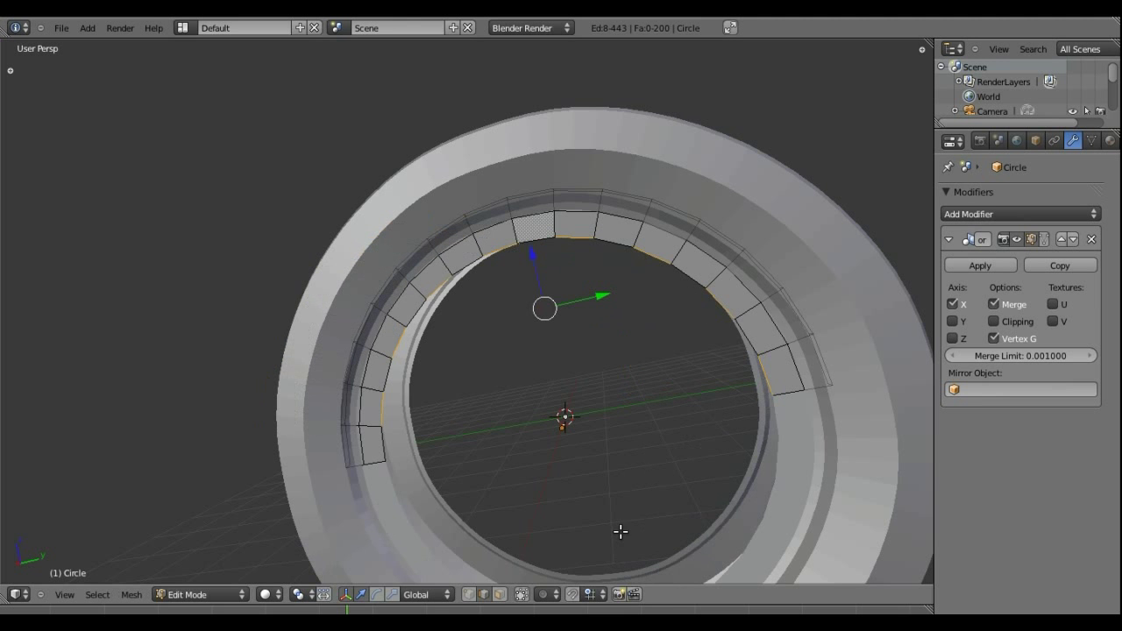
{"action": "scroll", "coordinate": [539, 408], "scroll_direction": "down", "scroll_amount": 3}
- Merge the inner loop vertices at the 3D cursor, inspect the spoke fan, and return to Object Mode
{"action": "key", "text": "alt+m"}
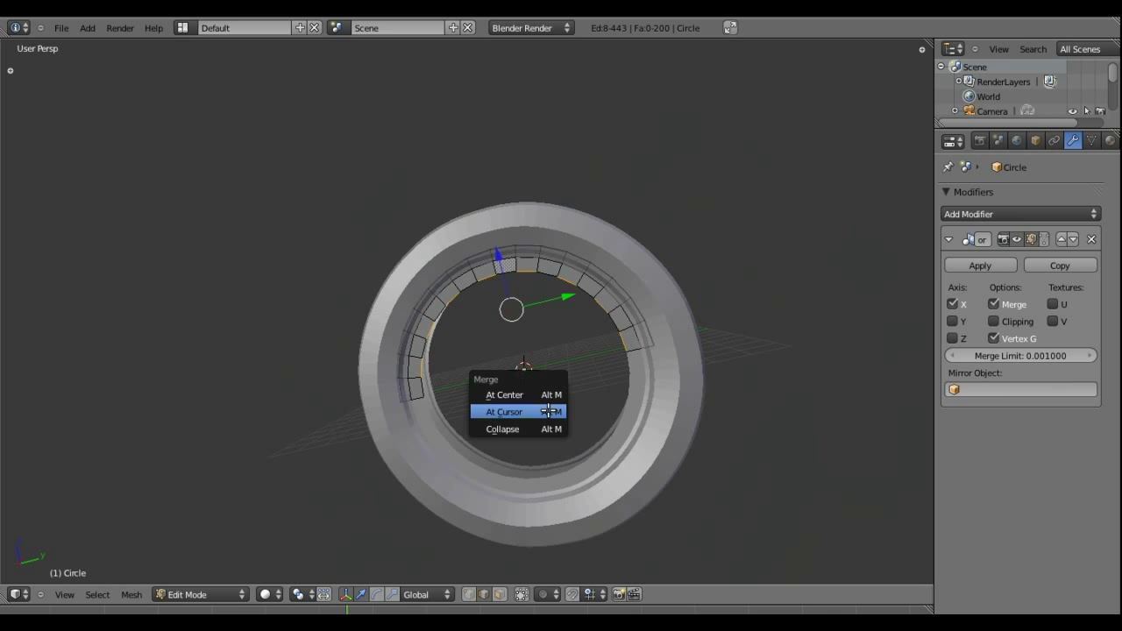
{"action": "left_click", "coordinate": [549, 411]}
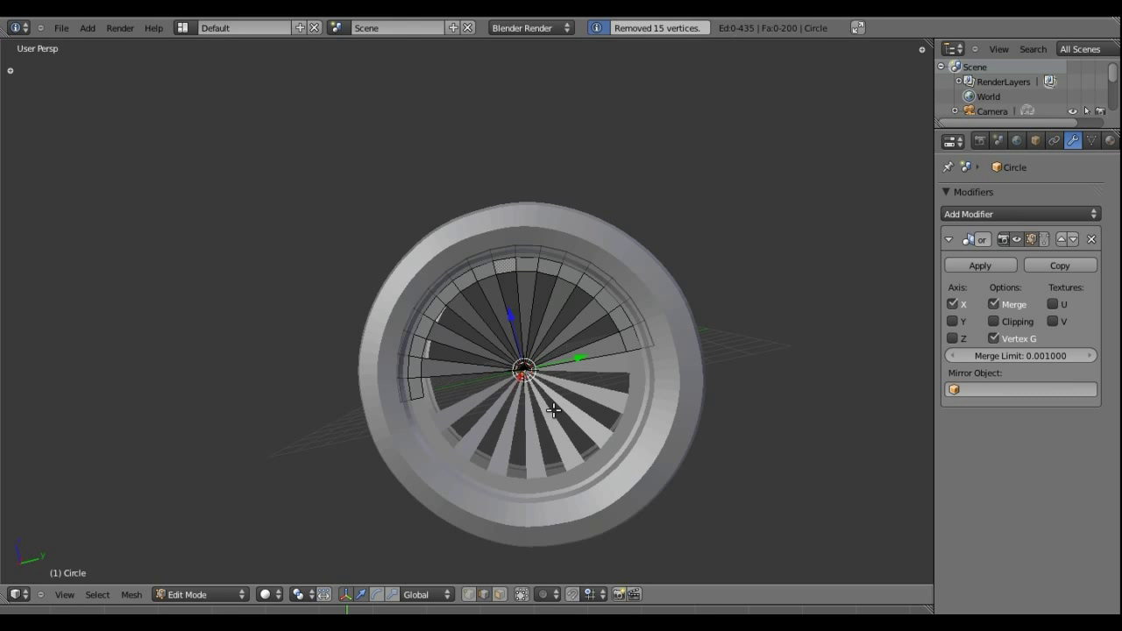
{"action": "middle_click_drag", "start_coordinate": [609, 467], "coordinate": [530, 394]}
{"action": "scroll", "coordinate": [530, 394], "scroll_direction": "up", "scroll_amount": 1}
{"action": "scroll", "coordinate": [526, 399], "scroll_direction": "down", "scroll_amount": 1}
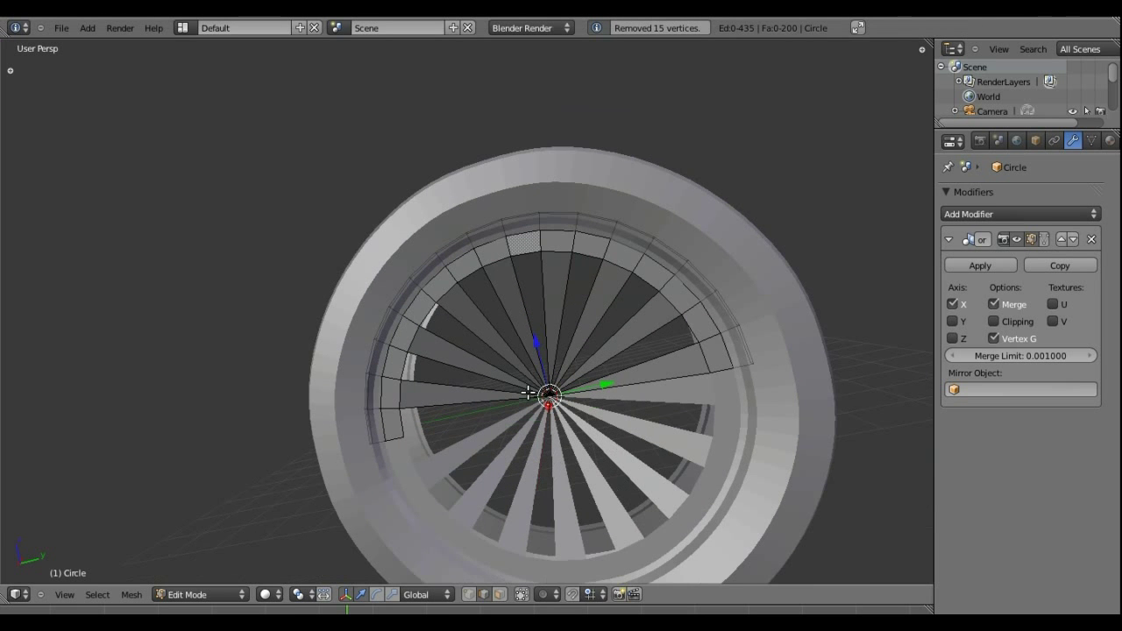
{"action": "scroll", "coordinate": [477, 429], "scroll_direction": "up", "scroll_amount": 1}
{"action": "scroll", "coordinate": [477, 429], "scroll_direction": "up", "scroll_amount": 1}
{"action": "scroll", "coordinate": [477, 429], "scroll_direction": "down", "scroll_amount": 1}
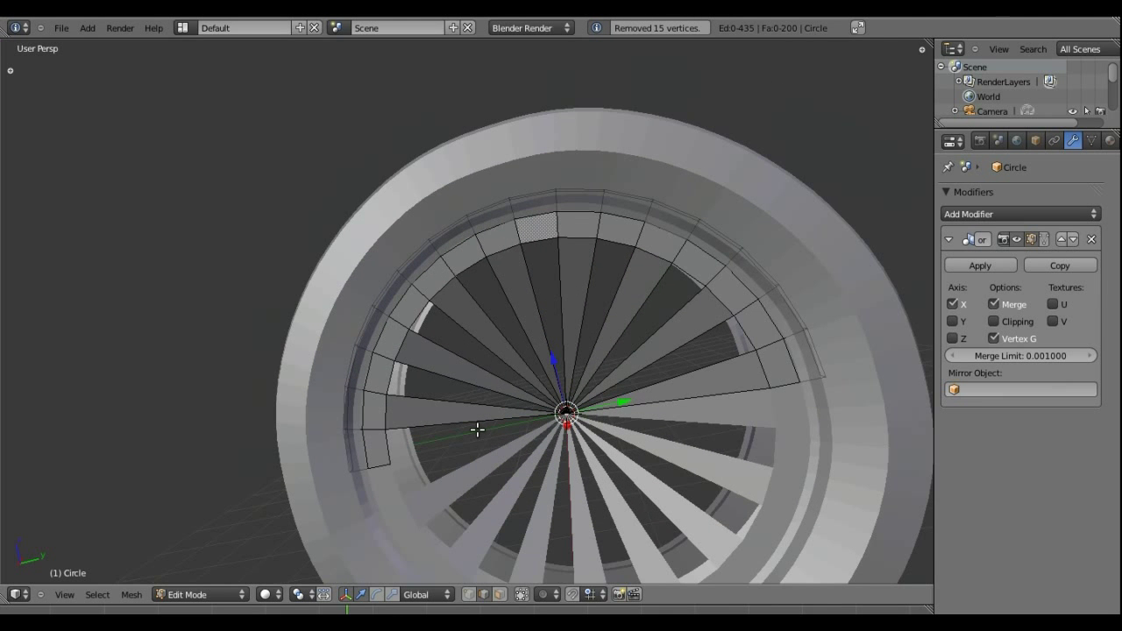
{"action": "scroll", "coordinate": [477, 428], "scroll_direction": "down", "scroll_amount": 1}
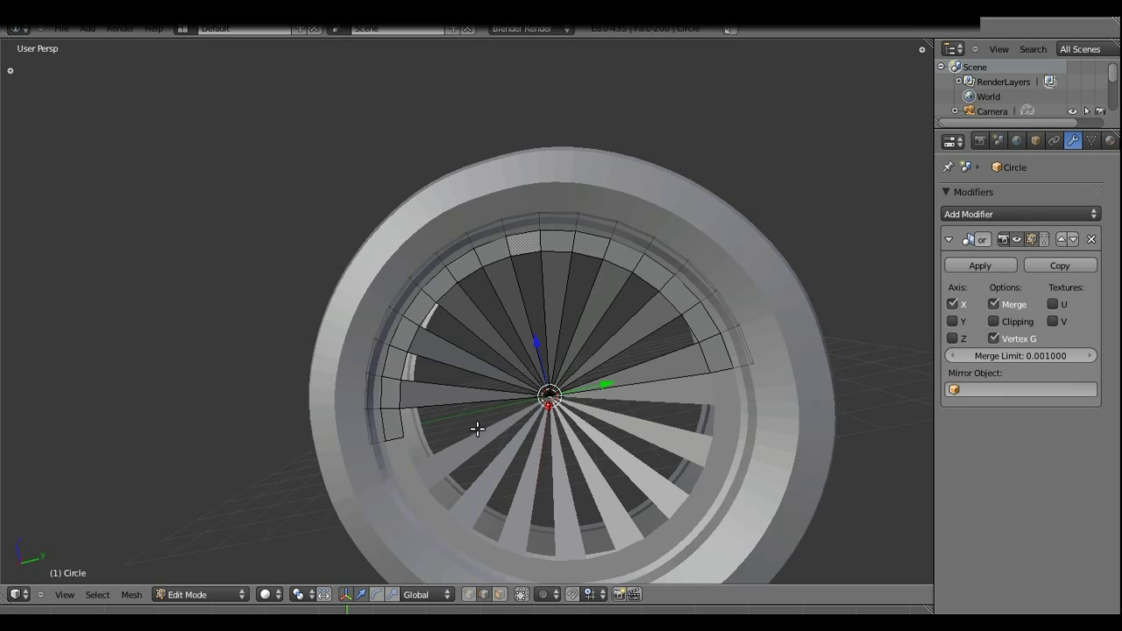
{"action": "scroll", "coordinate": [535, 444], "scroll_direction": "up", "scroll_amount": 1}
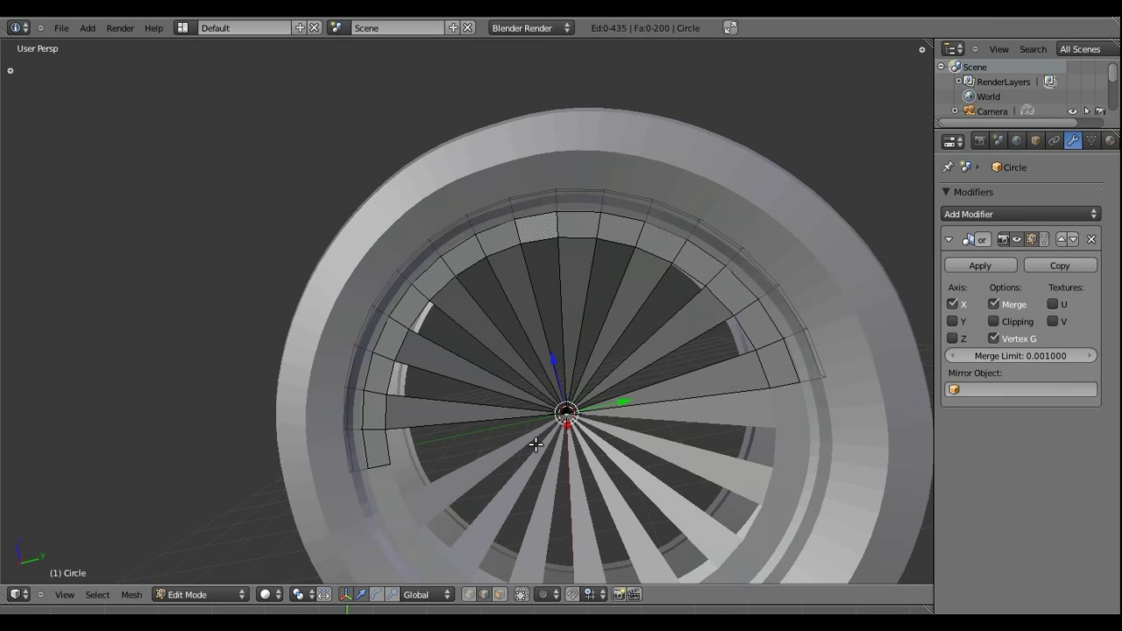
{"action": "scroll", "coordinate": [536, 444], "scroll_direction": "down", "scroll_amount": 1}
{"action": "scroll", "coordinate": [570, 351], "scroll_direction": "down", "scroll_amount": 2}
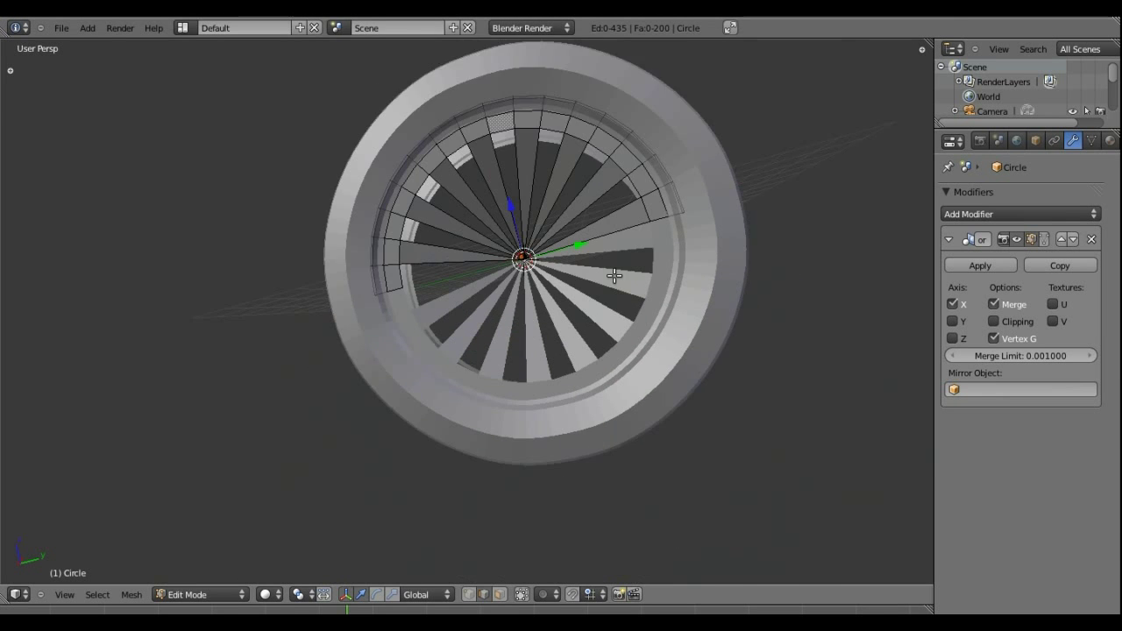
{"action": "mouse_move", "coordinate": [613, 272]}
{"action": "middle_mouse_down"}
{"action": "mouse_move", "coordinate": [596, 283]}
{"action": "mouse_move", "coordinate": [669, 351]}
{"action": "middle_mouse_up"}
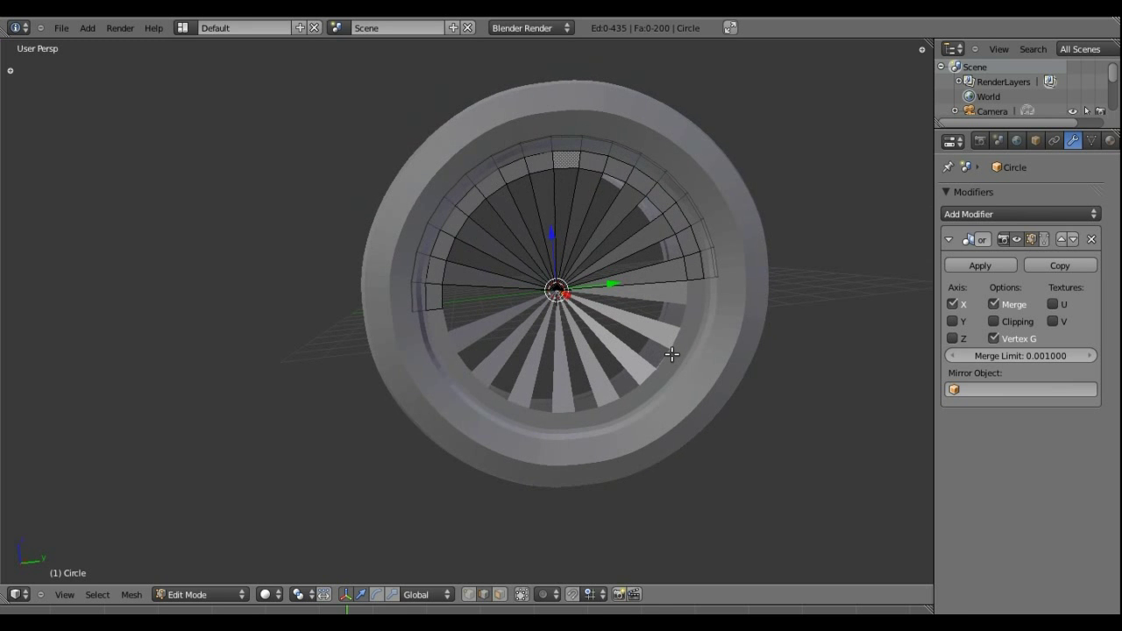
{"action": "key", "text": "Tab"}
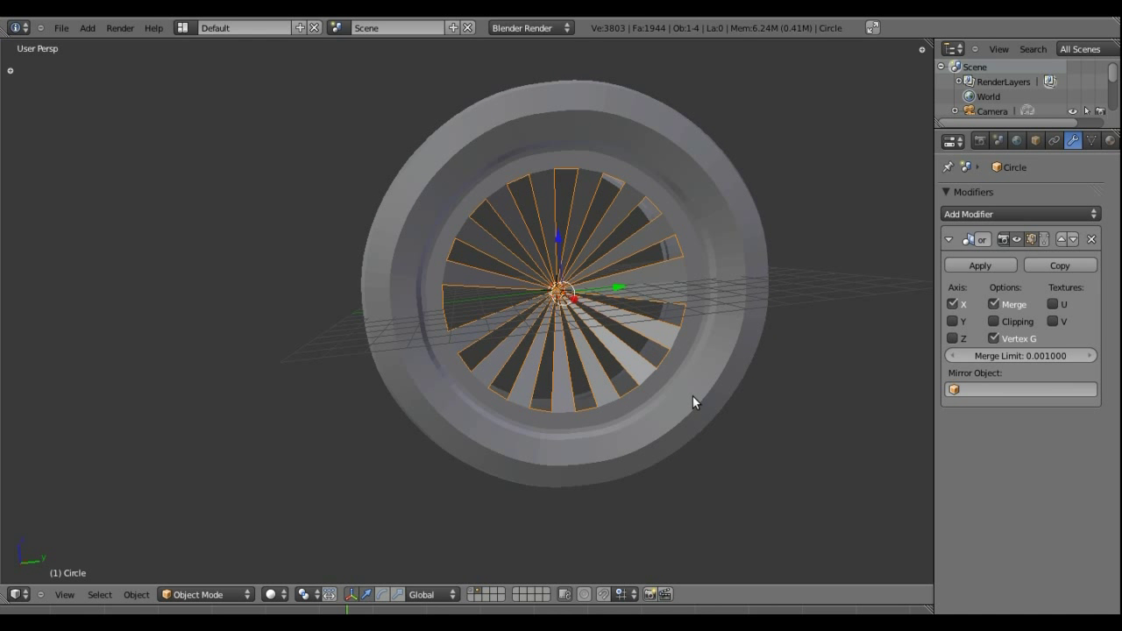
- Give Plane.002 a new material Material.001 with dark grey diffuse colour (RGB 0.084)
{"action": "mouse_move", "coordinate": [668, 399]}
{"action": "middle_mouse_down"}
{"action": "mouse_move", "coordinate": [617, 380]}
{"action": "mouse_move", "coordinate": [646, 413]}
{"action": "mouse_move", "coordinate": [700, 238]}
{"action": "middle_mouse_up"}
{"action": "right_click", "coordinate": [700, 239]}
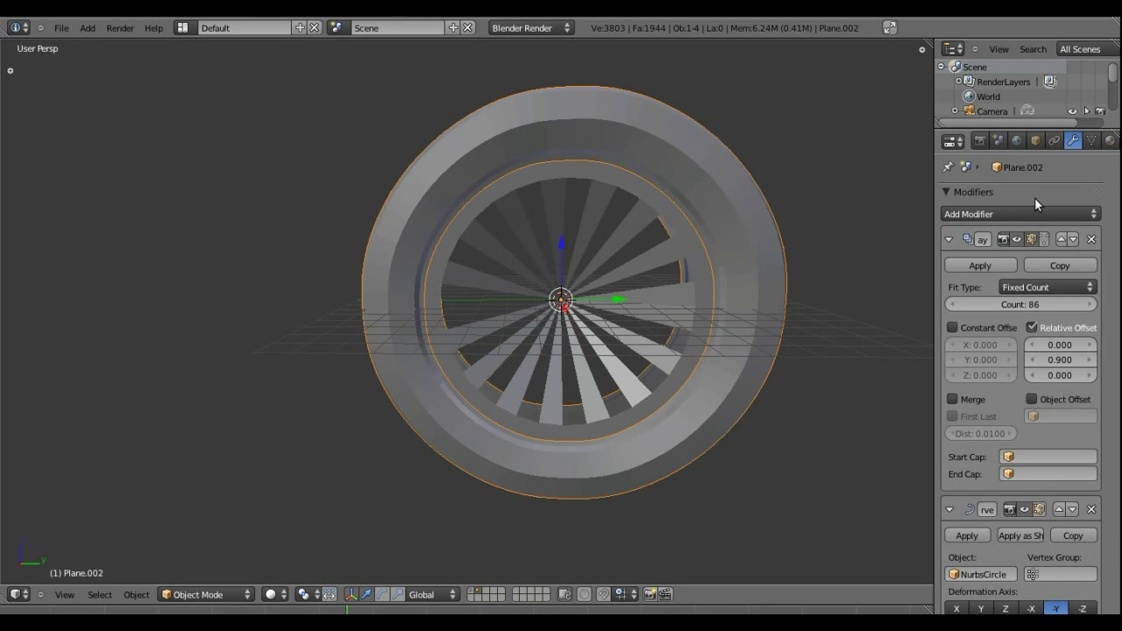
{"action": "left_click", "coordinate": [1110, 140]}
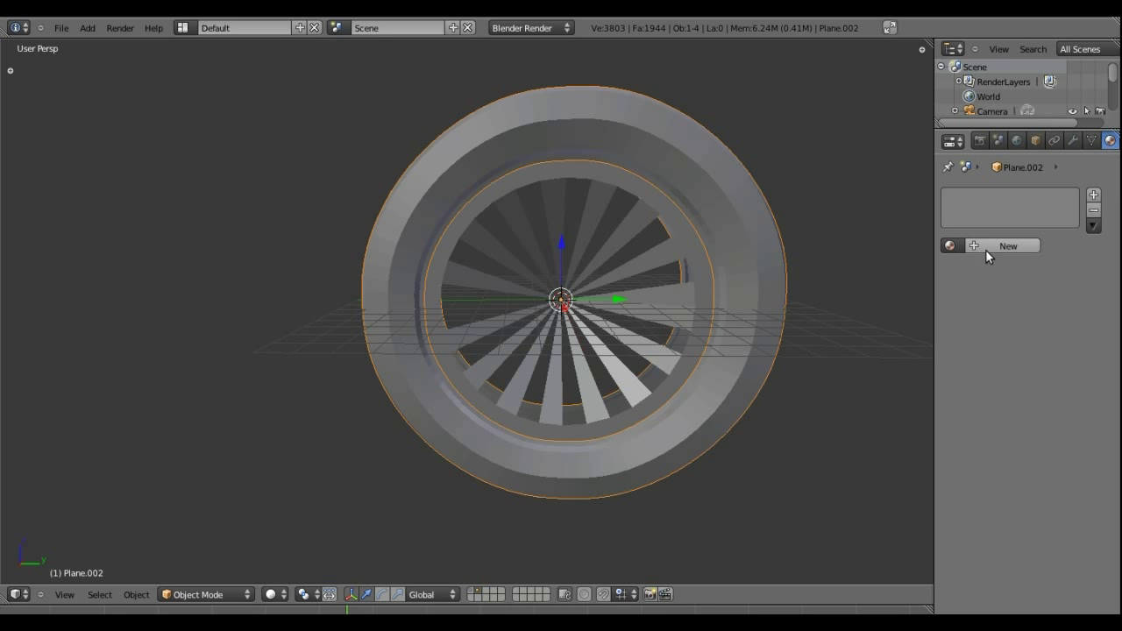
{"action": "left_click", "coordinate": [986, 248]}
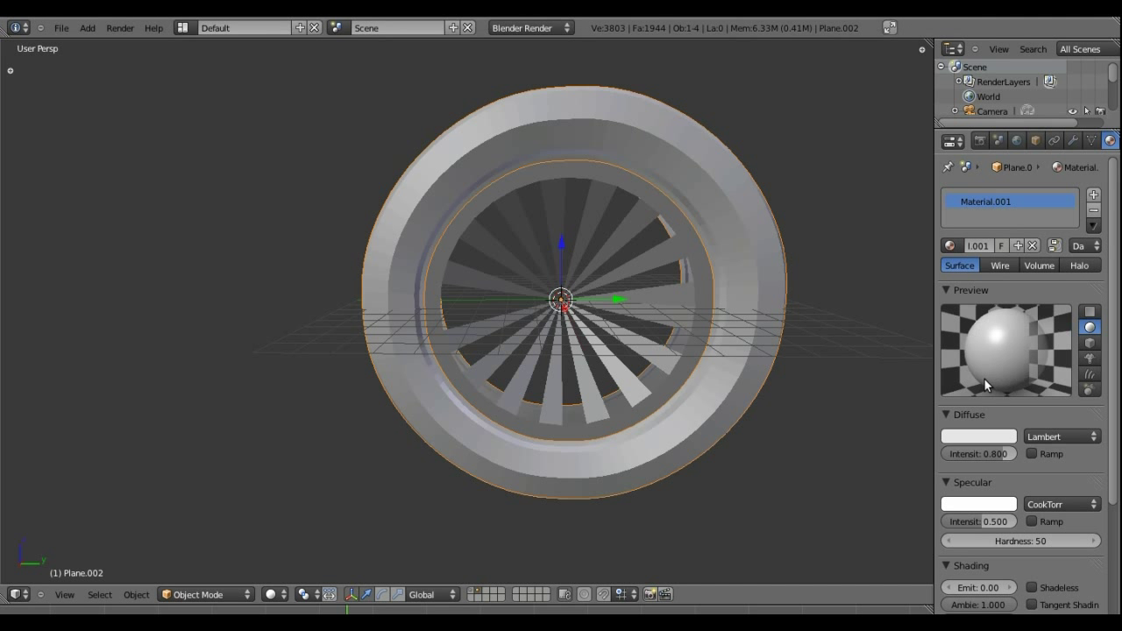
{"action": "left_click", "coordinate": [981, 436]}
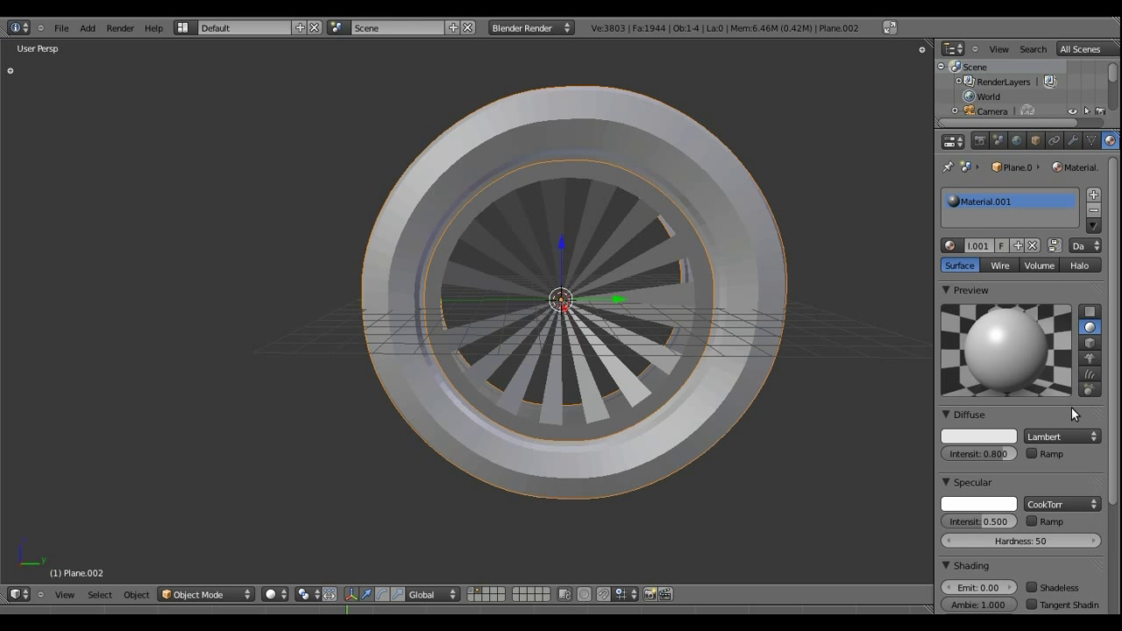
{"action": "left_click", "coordinate": [989, 440]}
{"action": "left_click_drag", "start_coordinate": [1004, 278], "coordinate": [1004, 319]}
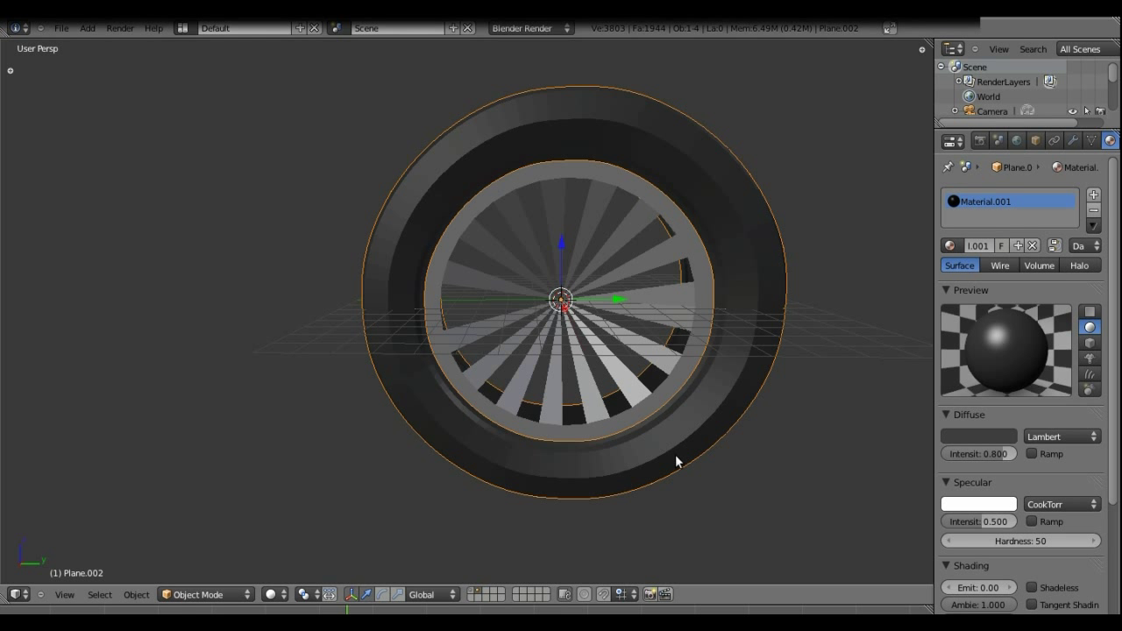
{"action": "scroll", "coordinate": [581, 311], "scroll_direction": "up", "scroll_amount": 2}
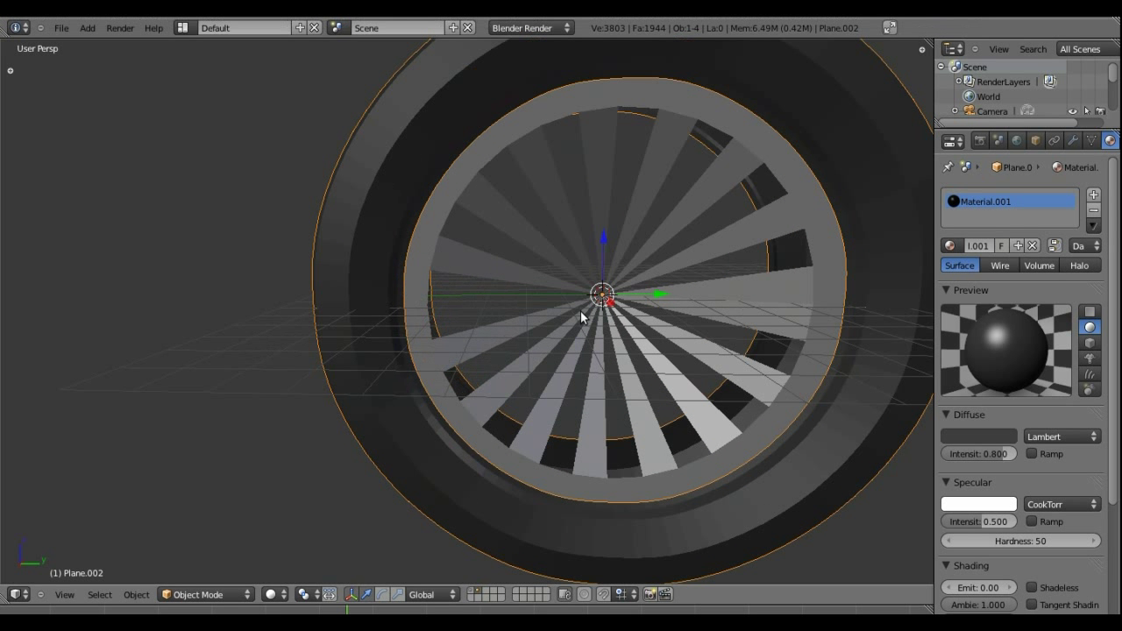
{"action": "right_click", "coordinate": [811, 246]}
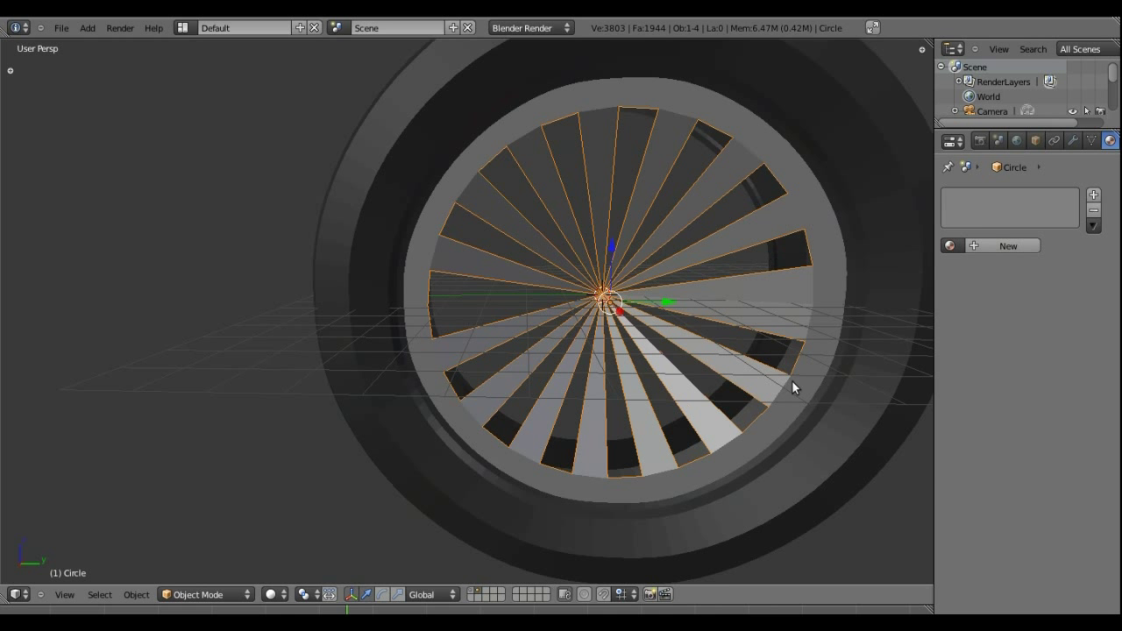
- Create a new material for the spokes and darken its diffuse colour to grey
{"action": "left_click", "coordinate": [999, 248]}
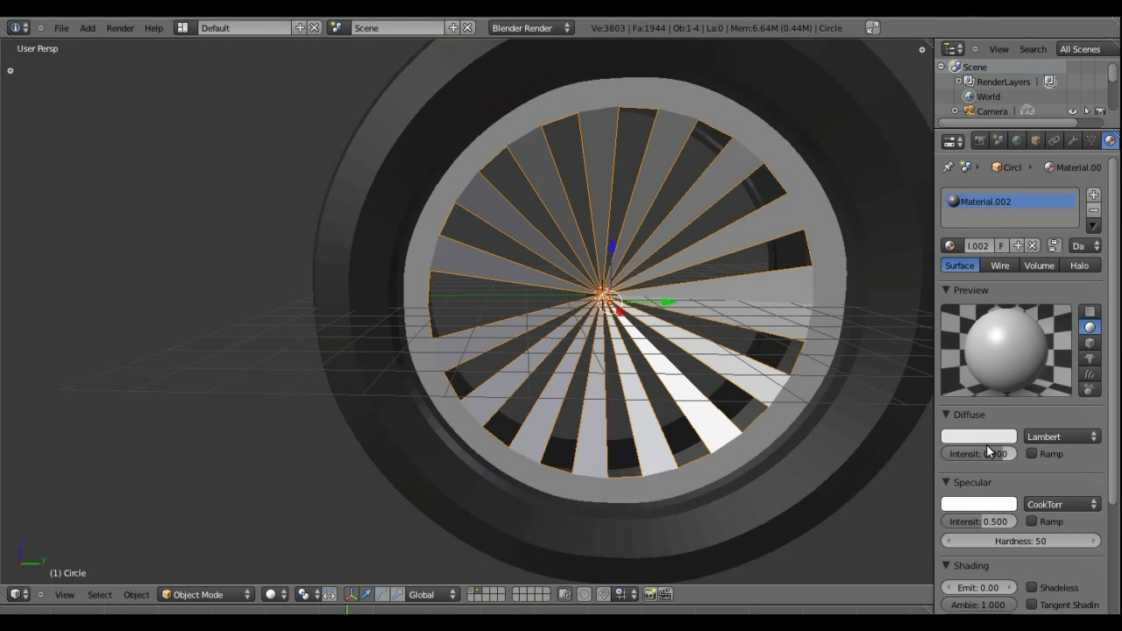
{"action": "scroll", "coordinate": [712, 338], "scroll_direction": "down", "scroll_amount": 4}
{"action": "mouse_move", "coordinate": [712, 338]}
{"action": "middle_mouse_down"}
{"action": "mouse_move", "coordinate": [522, 269]}
{"action": "mouse_move", "coordinate": [556, 214]}
{"action": "mouse_move", "coordinate": [692, 303]}
{"action": "mouse_move", "coordinate": [673, 304]}
{"action": "mouse_move", "coordinate": [678, 315]}
{"action": "middle_mouse_up"}
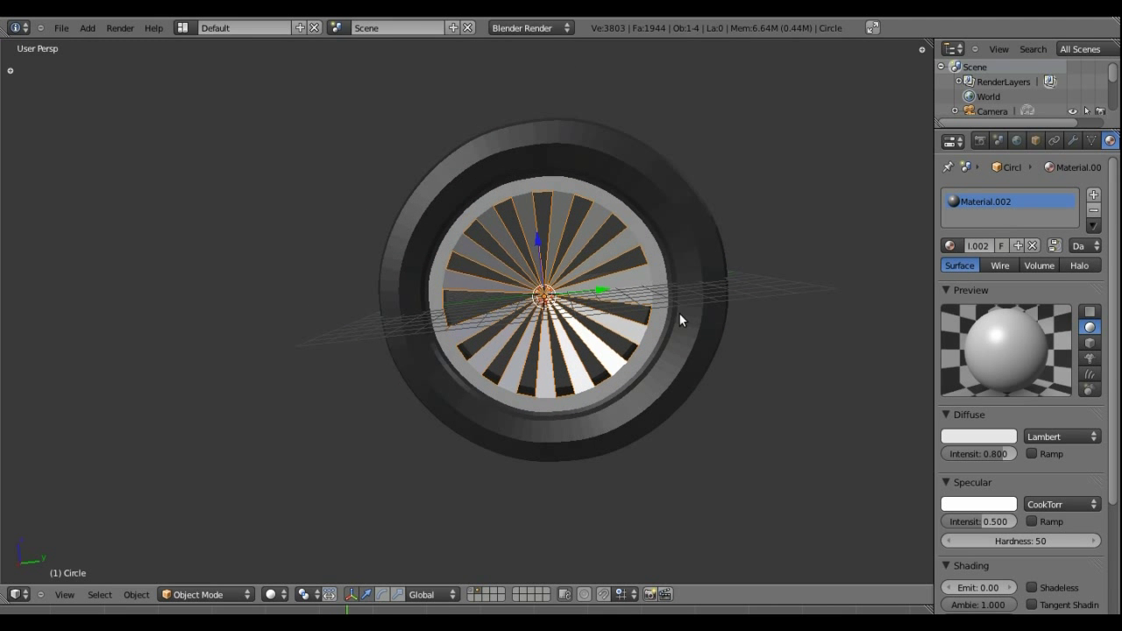
{"action": "left_click", "coordinate": [982, 436]}
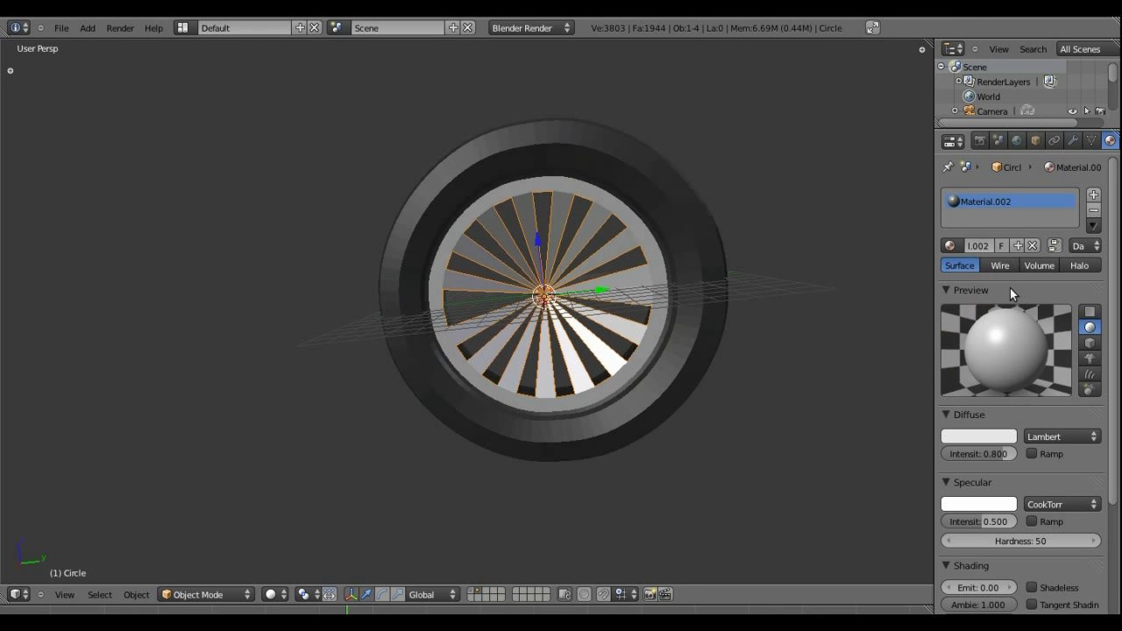
{"action": "left_click", "coordinate": [1003, 437]}
{"action": "left_click_drag", "start_coordinate": [1004, 236], "coordinate": [1008, 261]}
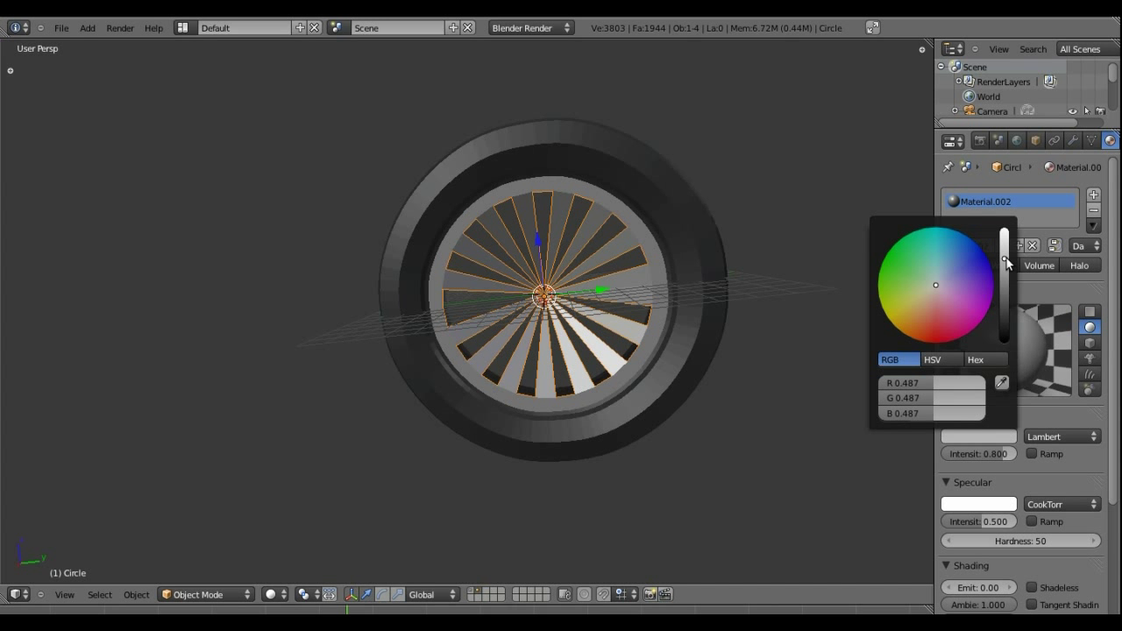
- Enable Mirror on the spokes material with a Reflect value of 0.300
{"action": "scroll", "coordinate": [999, 437], "scroll_direction": "down", "scroll_amount": 1}
{"action": "scroll", "coordinate": [998, 436], "scroll_direction": "down", "scroll_amount": 1}
{"action": "scroll", "coordinate": [1000, 430], "scroll_direction": "down", "scroll_amount": 1}
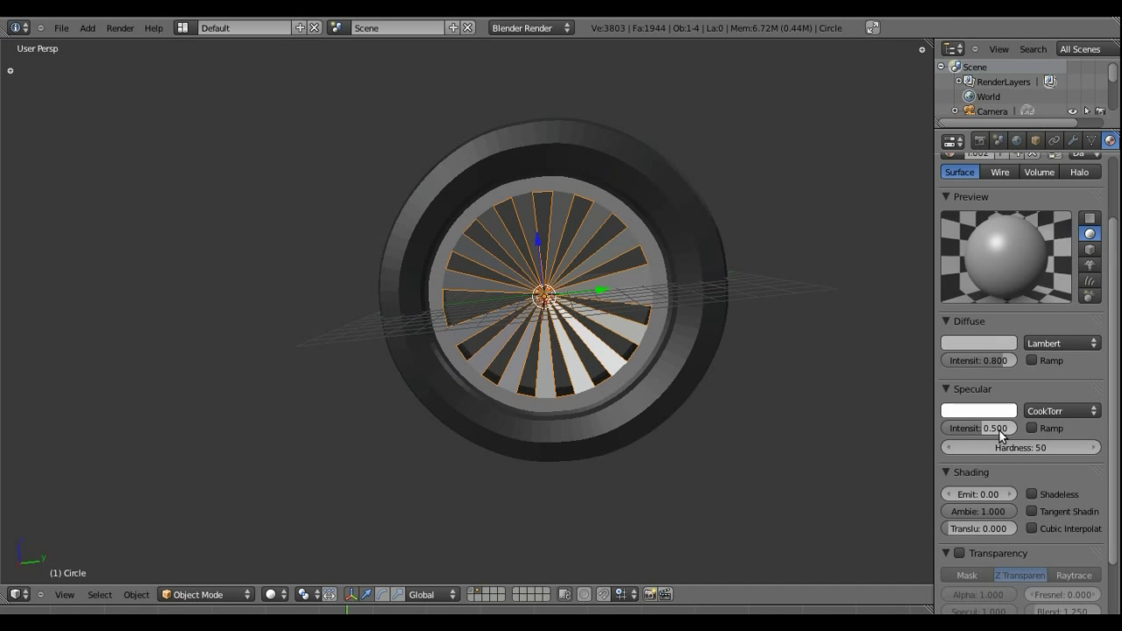
{"action": "scroll", "coordinate": [983, 377], "scroll_direction": "down", "scroll_amount": 1}
{"action": "scroll", "coordinate": [981, 412], "scroll_direction": "down", "scroll_amount": 4}
{"action": "scroll", "coordinate": [978, 435], "scroll_direction": "down", "scroll_amount": 1}
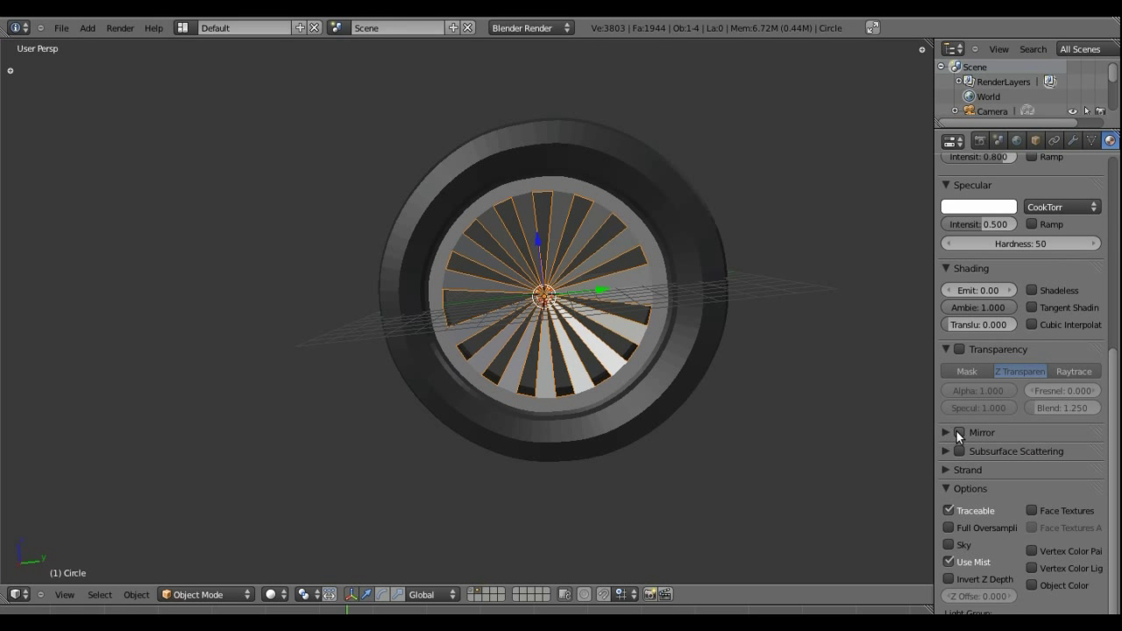
{"action": "left_click", "coordinate": [956, 432]}
{"action": "left_click", "coordinate": [947, 433]}
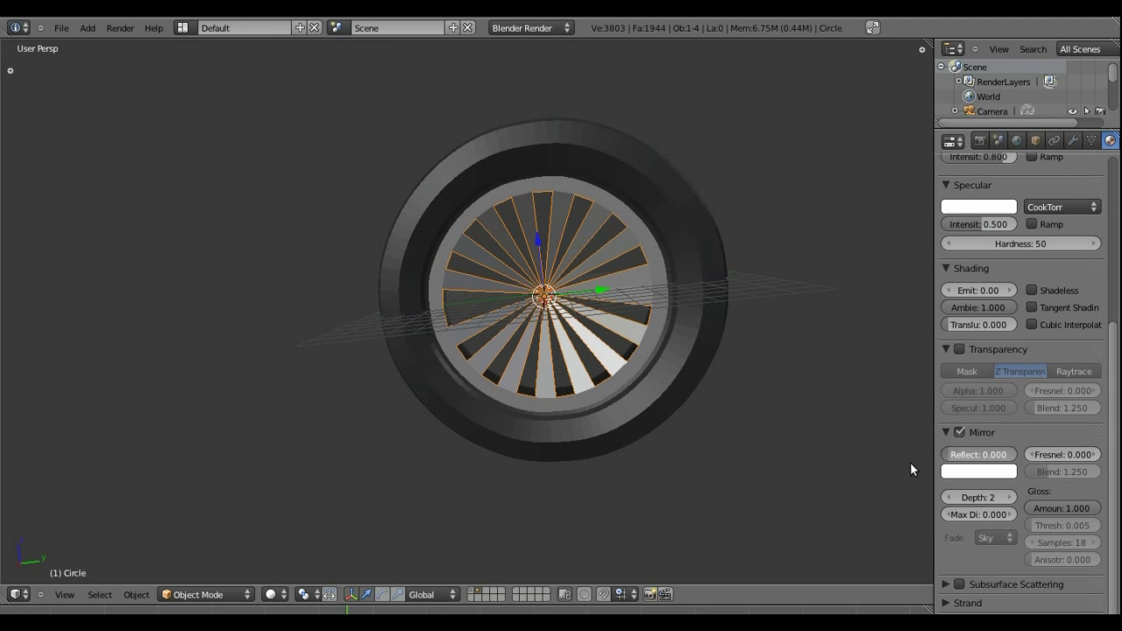
{"action": "type", "text": "0.3"}
{"action": "key", "text": "Return"}
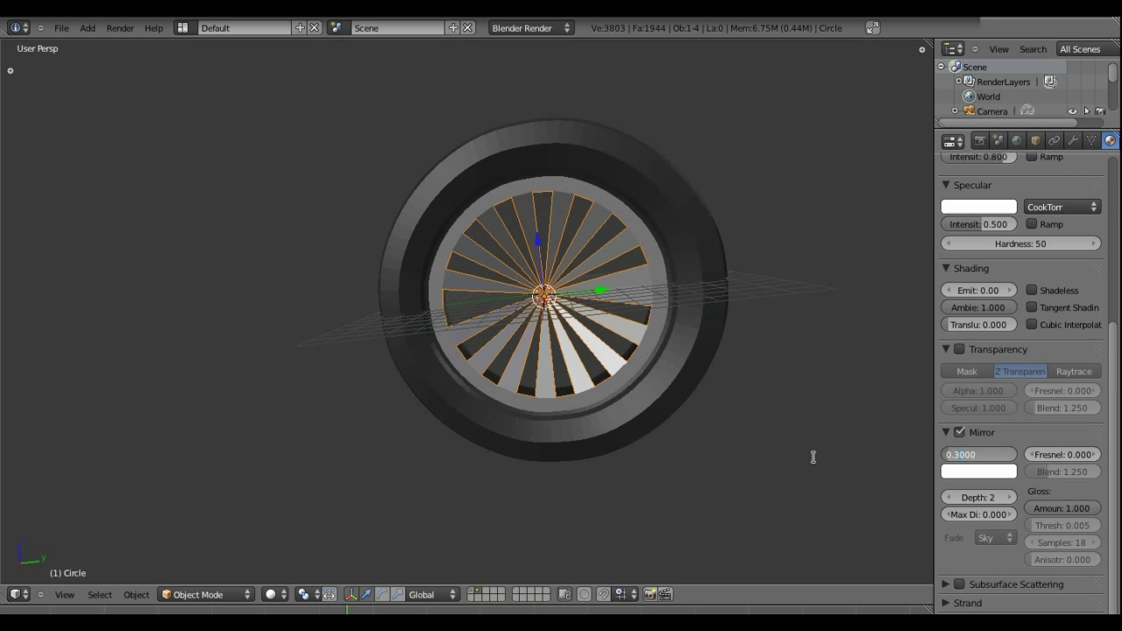
{"action": "key", "text": "Return"}
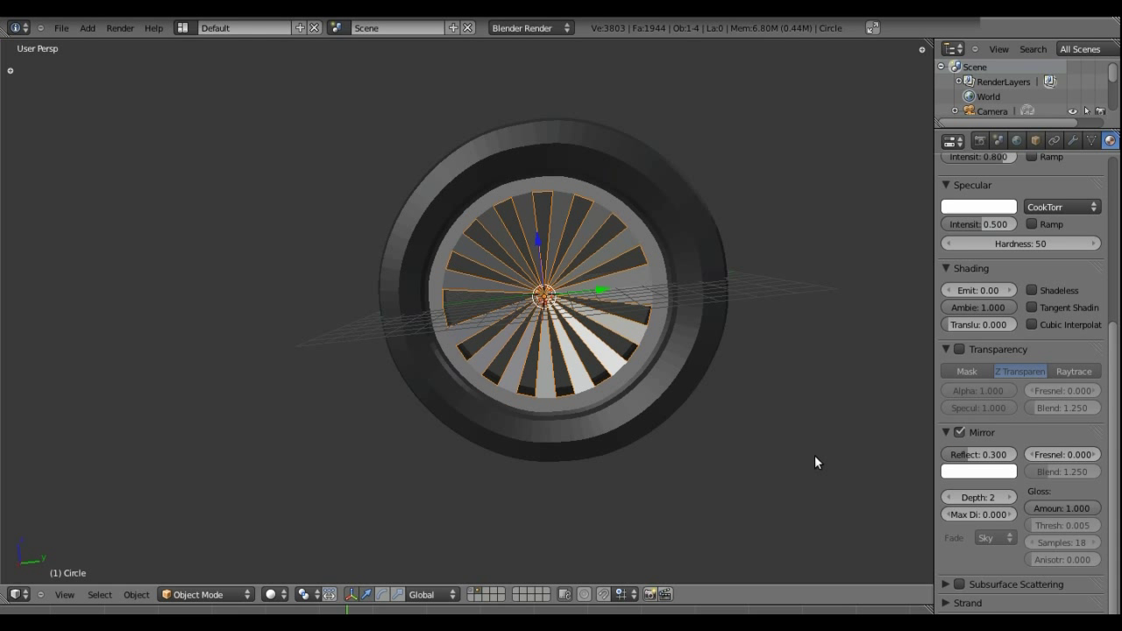
{"action": "scroll", "coordinate": [604, 454], "scroll_direction": "down", "scroll_amount": 2}
{"action": "scroll", "coordinate": [605, 452], "scroll_direction": "up", "scroll_amount": 2}
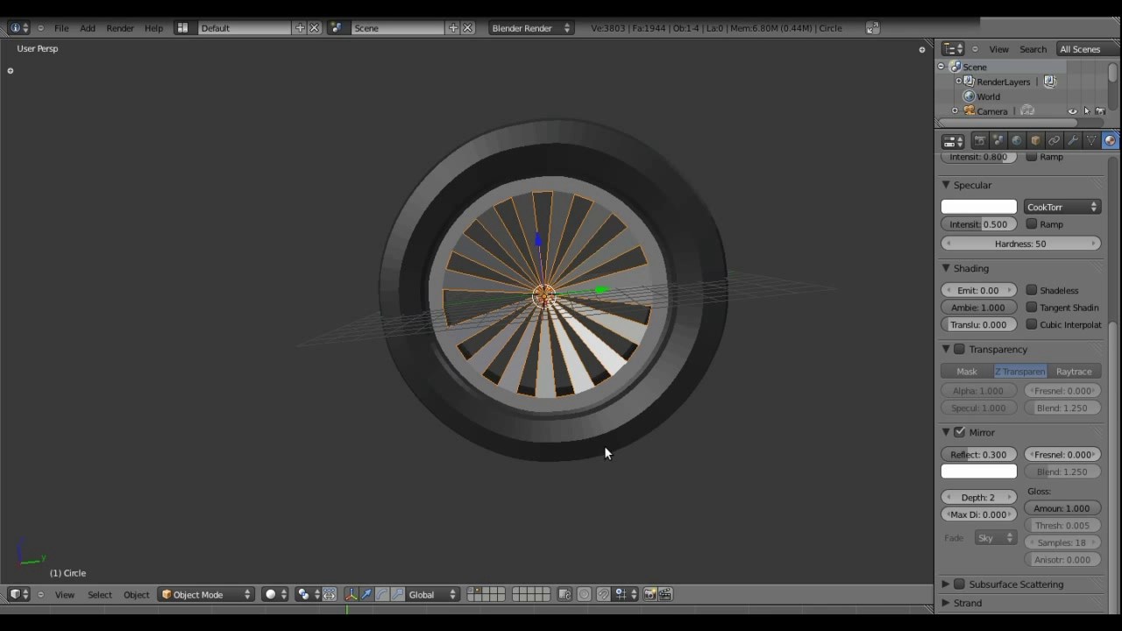
- Render a test image of the wheel with reflective spokes, then show the tire's modifiers
{"action": "key", "text": "F12"}
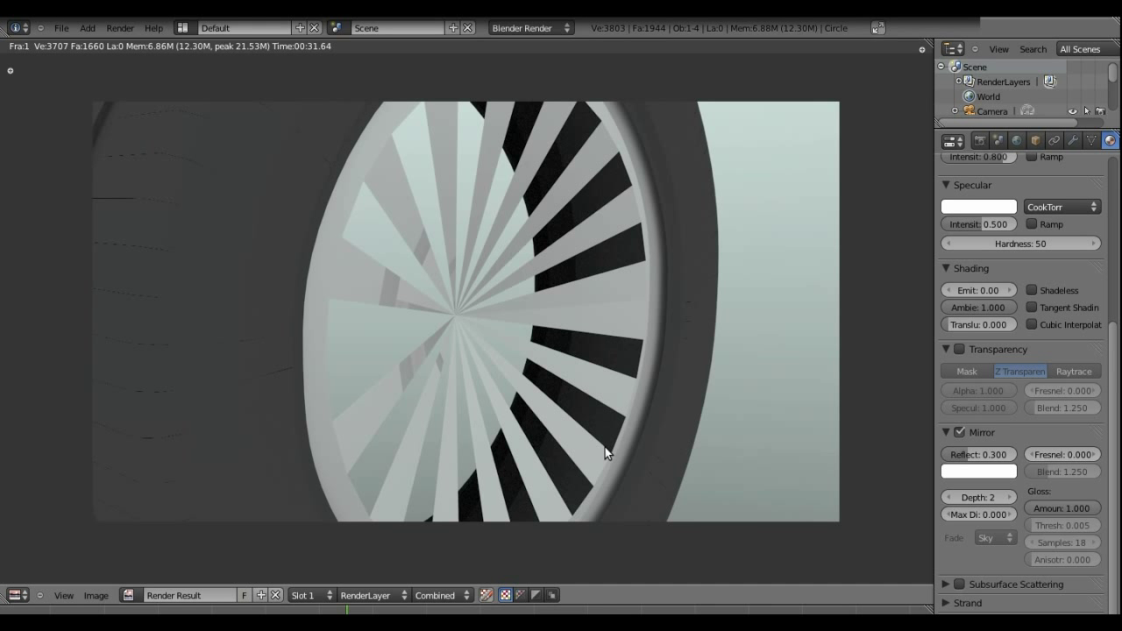
{"action": "key", "text": "Escape"}
{"action": "key", "text": "ctrl+z"}
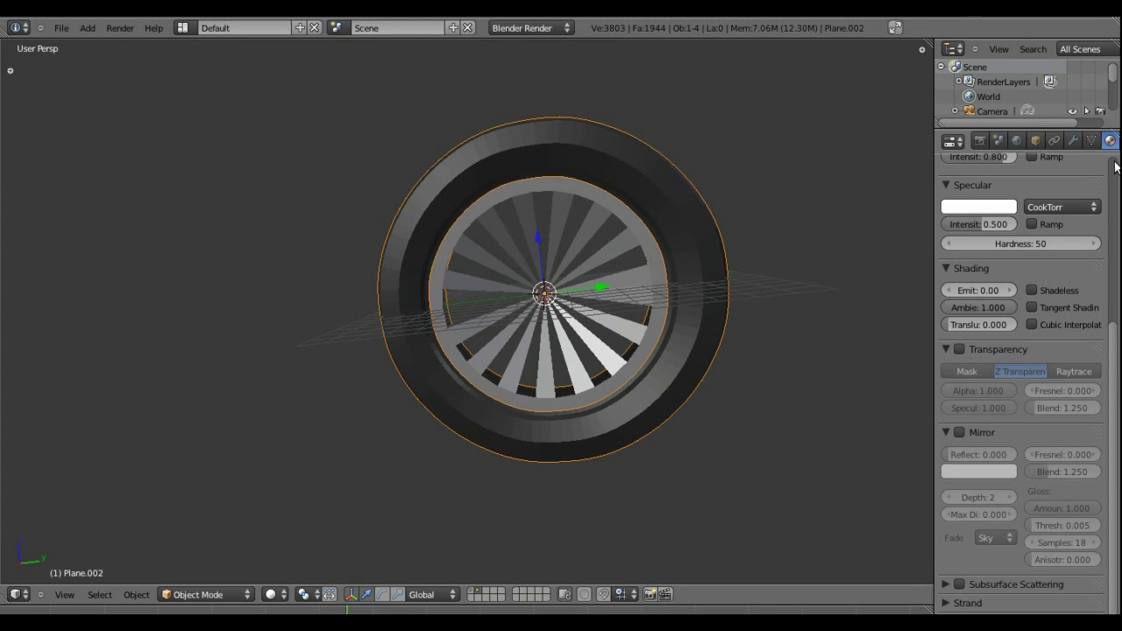
{"action": "left_click", "coordinate": [1074, 140]}
- Add a Subdivision Surface modifier to the tire
{"action": "left_click", "coordinate": [996, 210]}
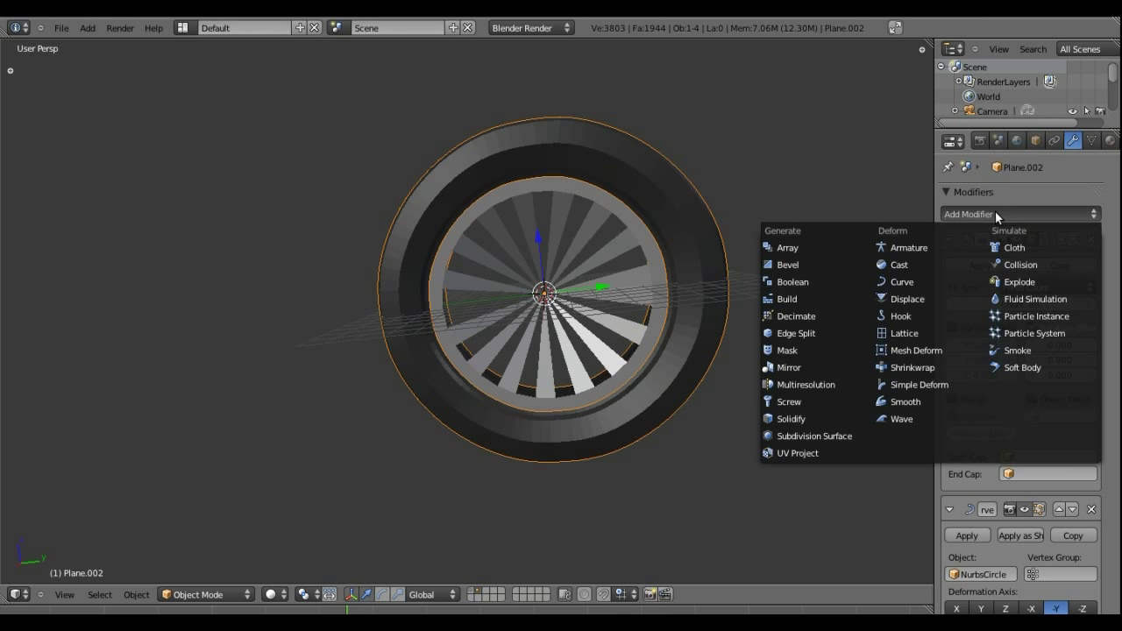
{"action": "left_click", "coordinate": [812, 436]}
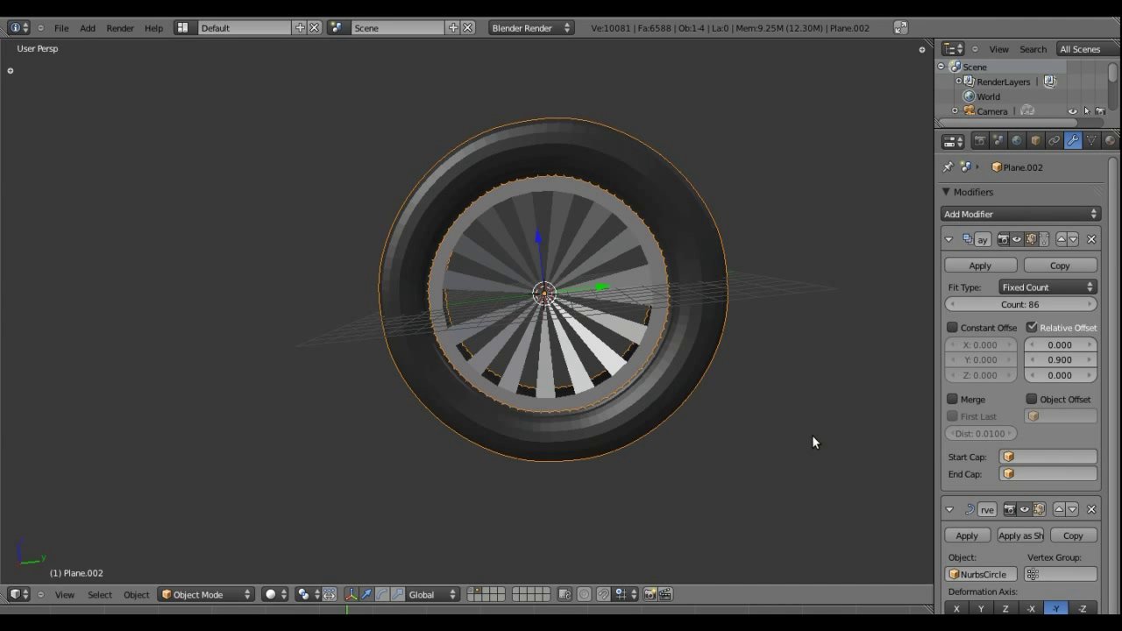
{"action": "mouse_move", "coordinate": [450, 327]}
{"action": "middle_mouse_down"}
{"action": "mouse_move", "coordinate": [604, 281]}
{"action": "mouse_move", "coordinate": [669, 286]}
{"action": "mouse_move", "coordinate": [689, 328]}
{"action": "mouse_move", "coordinate": [650, 352]}
{"action": "mouse_move", "coordinate": [438, 283]}
{"action": "mouse_move", "coordinate": [639, 327]}
{"action": "mouse_move", "coordinate": [701, 313]}
{"action": "mouse_move", "coordinate": [577, 311]}
{"action": "middle_mouse_up"}
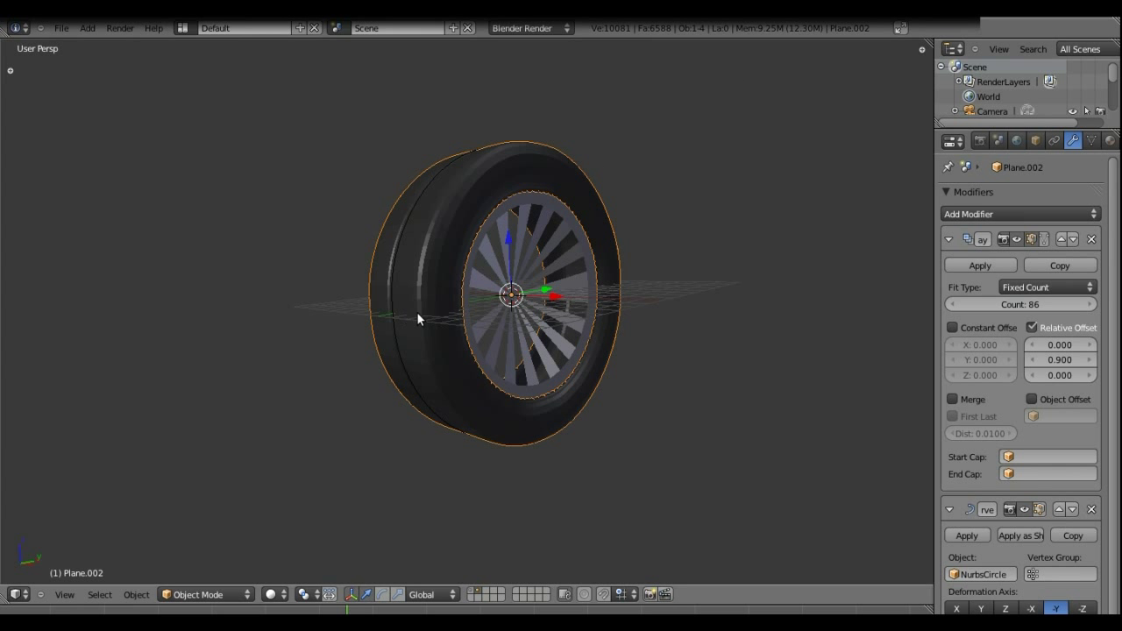
{"action": "key", "text": "n"}
{"action": "middle_click_drag", "start_coordinate": [445, 313], "coordinate": [465, 315]}
- Set the tire's shading to Smooth from the tool shelf
{"action": "key", "text": "n"}
{"action": "key", "text": "t"}
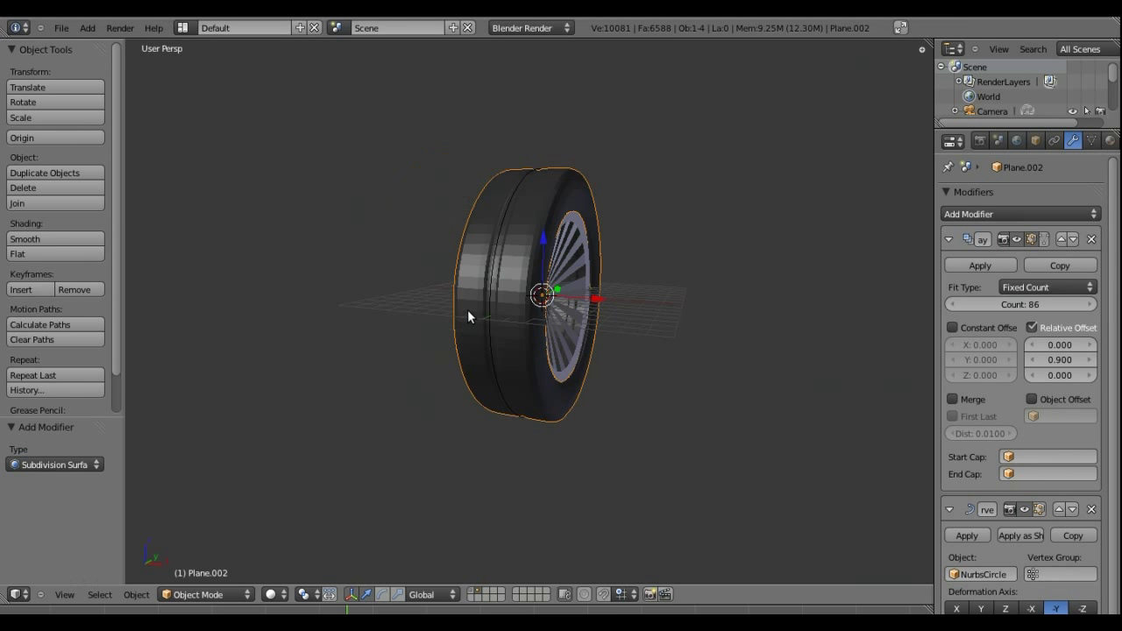
{"action": "left_click", "coordinate": [60, 240]}
{"action": "mouse_move", "coordinate": [409, 259]}
{"action": "middle_mouse_down"}
{"action": "mouse_move", "coordinate": [259, 216]}
{"action": "mouse_move", "coordinate": [300, 308]}
{"action": "mouse_move", "coordinate": [368, 283]}
{"action": "mouse_move", "coordinate": [289, 251]}
{"action": "mouse_move", "coordinate": [316, 259]}
{"action": "middle_mouse_up"}
{"action": "scroll", "coordinate": [620, 287], "scroll_direction": "up", "scroll_amount": 3}
- Reselect tire Plane.002, assign it to a layer, and select all wheel parts
{"action": "right_click", "coordinate": [576, 275]}
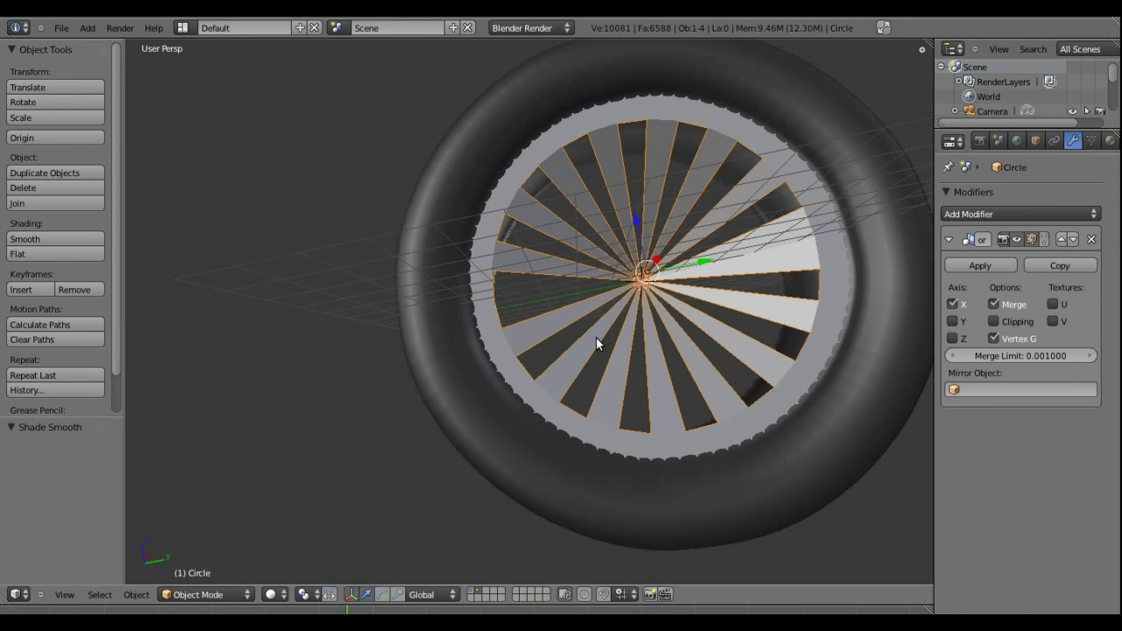
{"action": "scroll", "coordinate": [653, 344], "scroll_direction": "down", "scroll_amount": 3}
{"action": "right_click", "coordinate": [600, 421]}
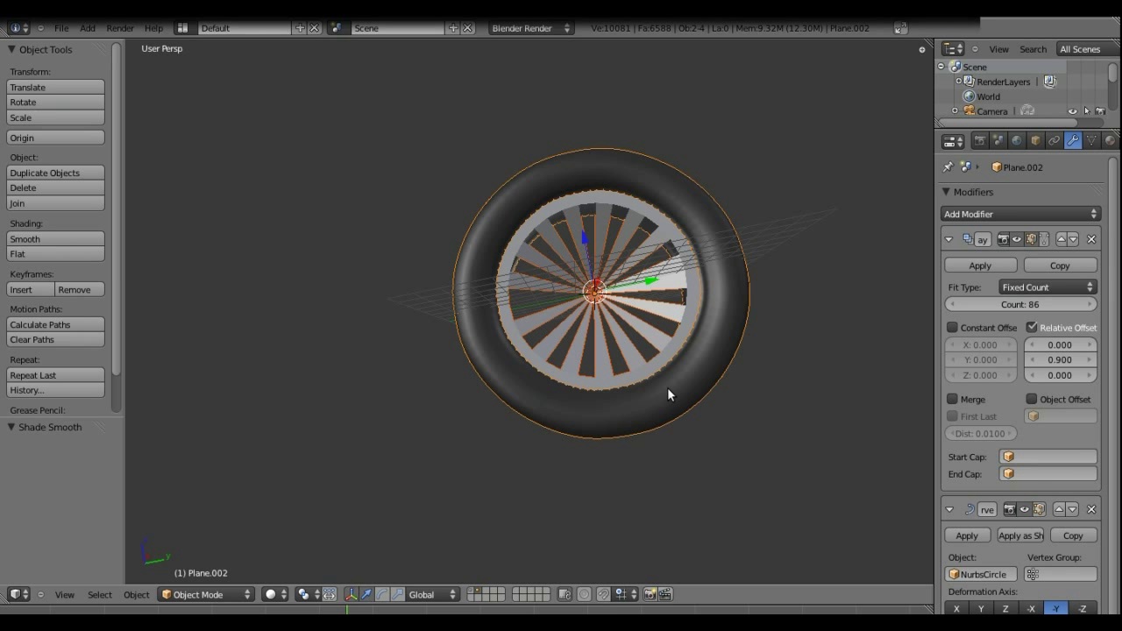
{"action": "key", "text": "m"}
{"action": "left_click", "coordinate": [433, 395]}
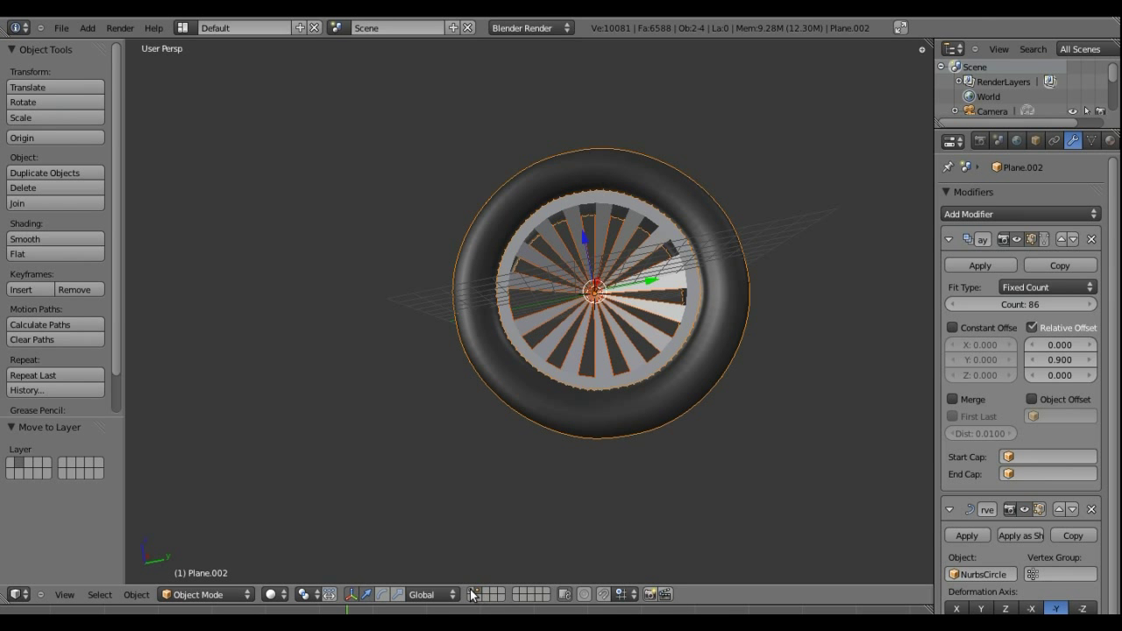
{"action": "mouse_move", "coordinate": [604, 340]}
{"action": "middle_mouse_down"}
{"action": "mouse_move", "coordinate": [759, 354]}
{"action": "mouse_move", "coordinate": [631, 321]}
{"action": "middle_mouse_up"}
{"action": "key", "text": "Tab"}
{"action": "key", "text": "Tab"}
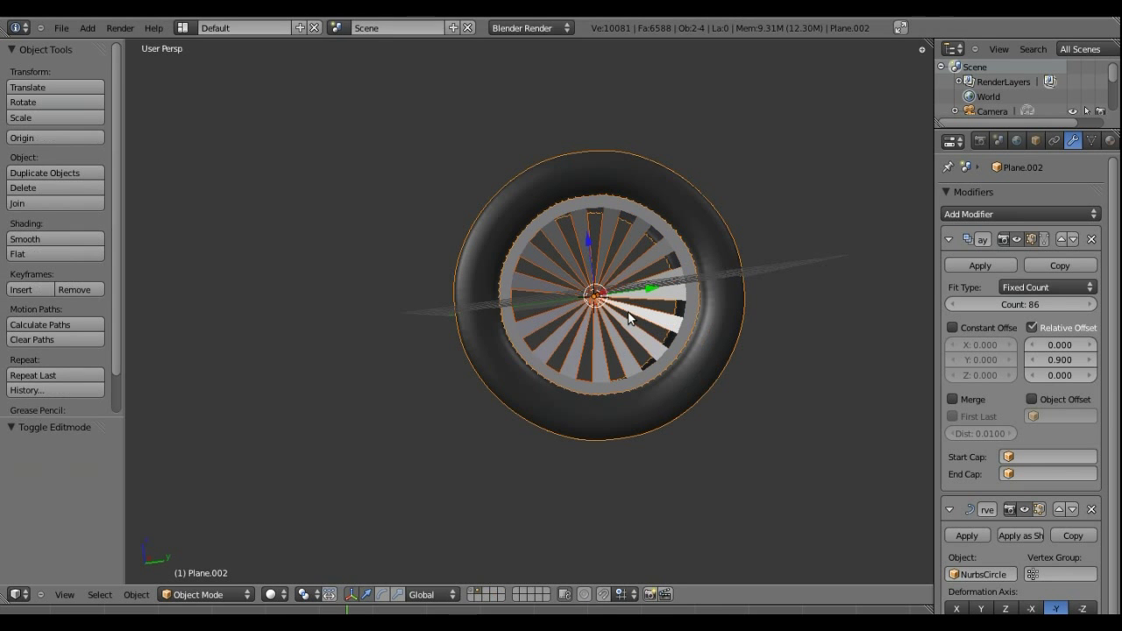
{"action": "key", "text": "a"}
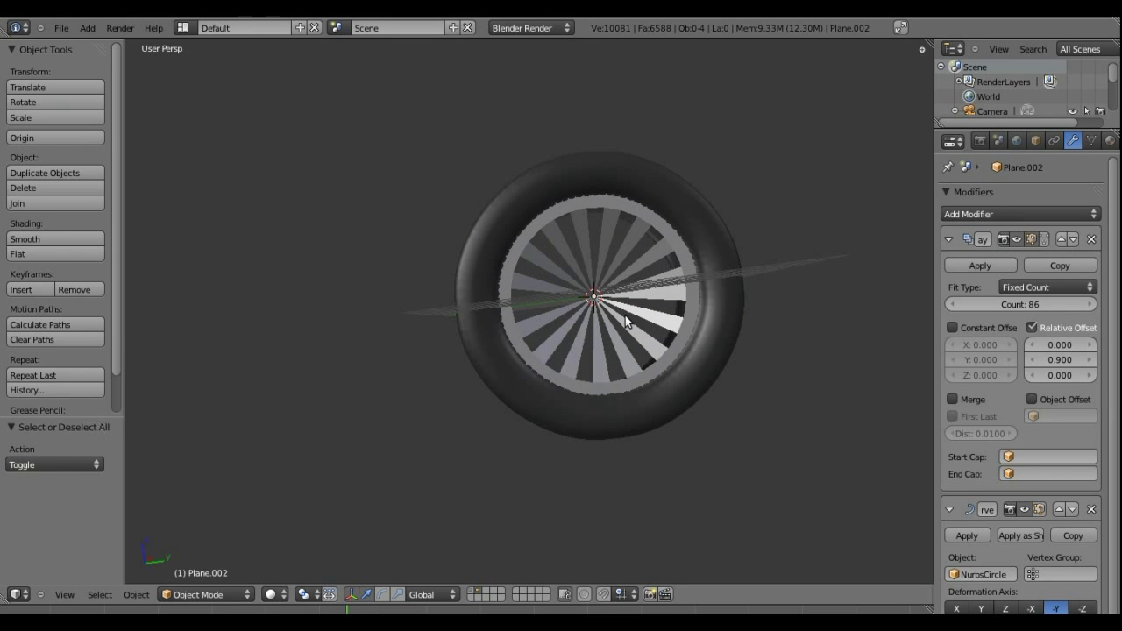
{"action": "key", "text": "a"}
{"action": "mouse_move", "coordinate": [526, 290]}
{"action": "middle_mouse_down"}
{"action": "mouse_move", "coordinate": [575, 259]}
{"action": "mouse_move", "coordinate": [470, 140]}
{"action": "mouse_move", "coordinate": [409, 120]}
{"action": "mouse_move", "coordinate": [562, 264]}
{"action": "mouse_move", "coordinate": [611, 330]}
{"action": "middle_mouse_up"}
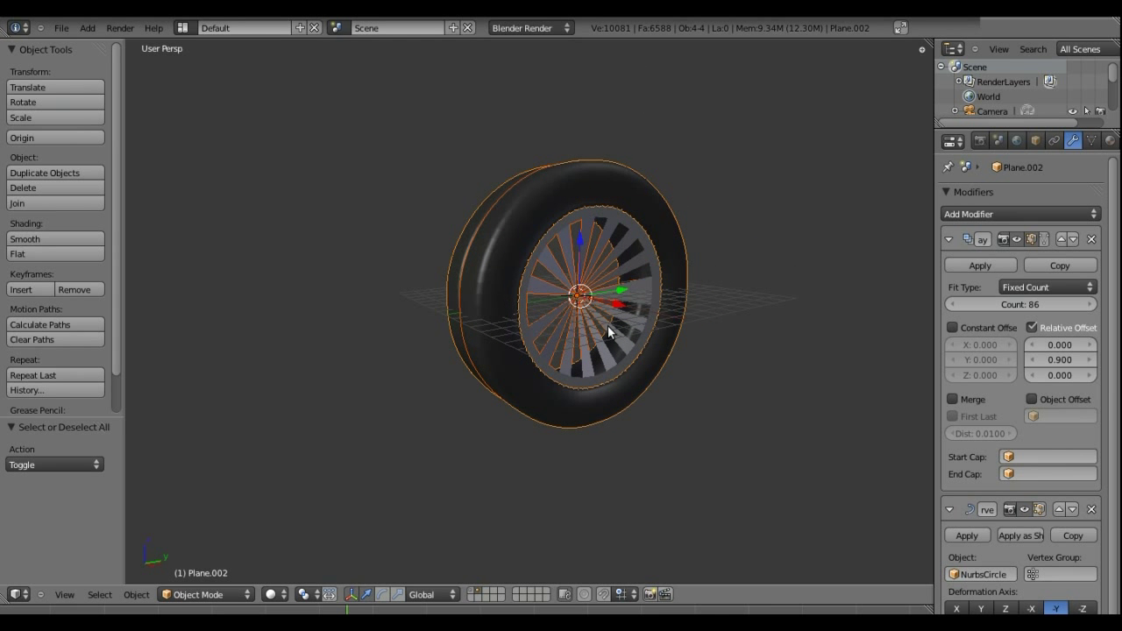
- Save over the car file, then open Move to Layer for the selected wheel parts
{"action": "key", "text": "ctrl+s"}
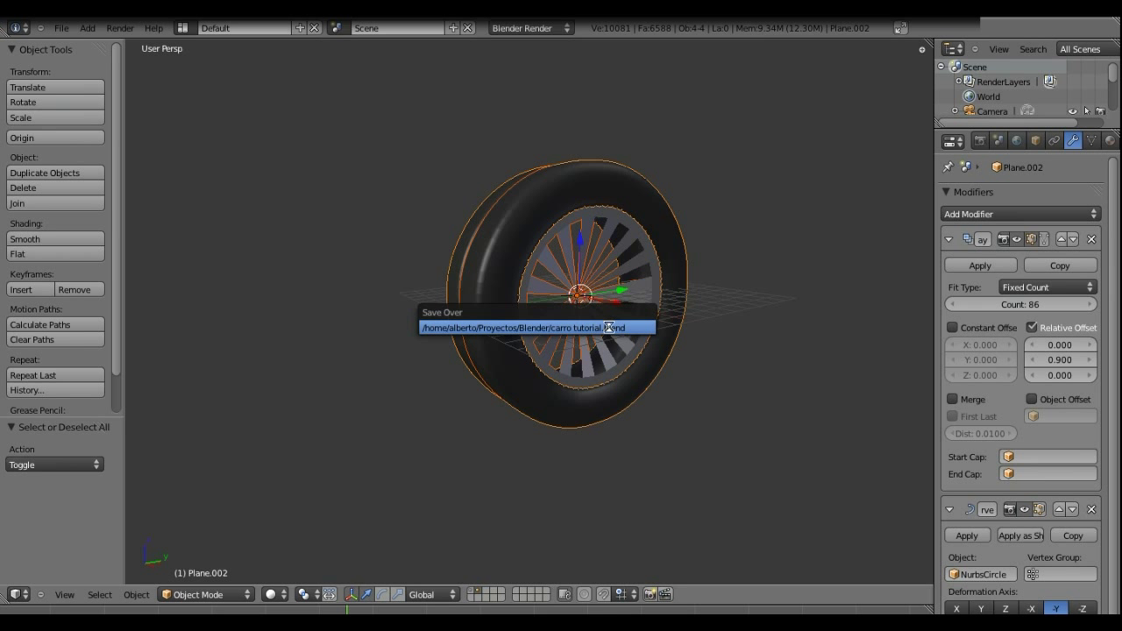
{"action": "left_click", "coordinate": [609, 328]}
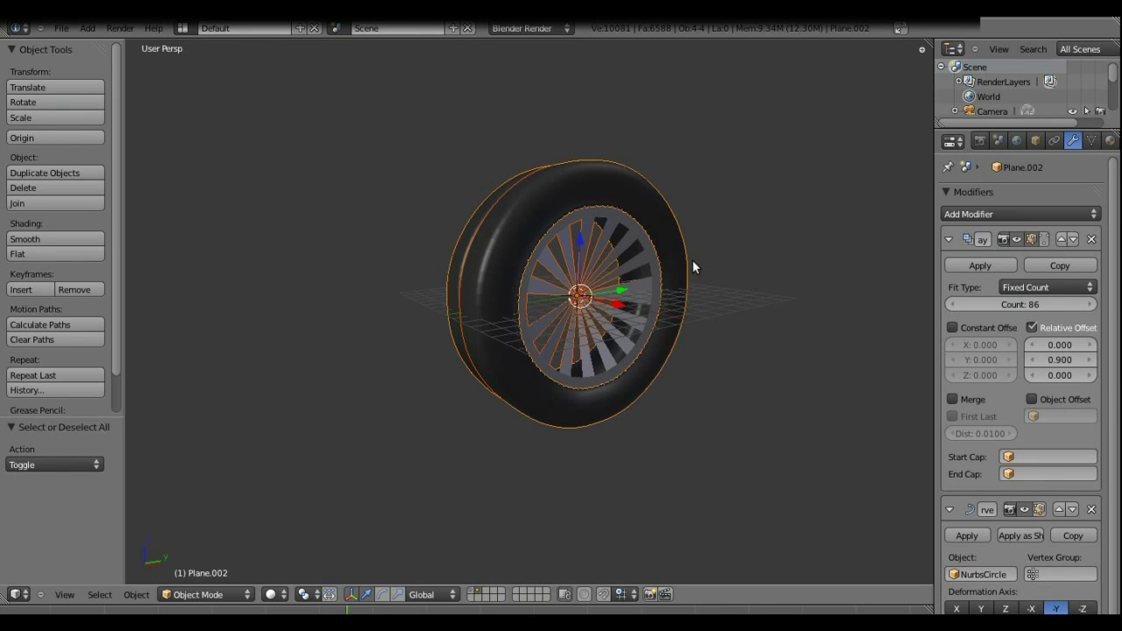
{"action": "mouse_move", "coordinate": [715, 190]}
{"action": "middle_mouse_down"}
{"action": "mouse_move", "coordinate": [426, 245]}
{"action": "mouse_move", "coordinate": [395, 303]}
{"action": "mouse_move", "coordinate": [719, 193]}
{"action": "mouse_move", "coordinate": [631, 300]}
{"action": "mouse_move", "coordinate": [745, 355]}
{"action": "mouse_move", "coordinate": [636, 464]}
{"action": "mouse_move", "coordinate": [427, 321]}
{"action": "mouse_move", "coordinate": [609, 200]}
{"action": "middle_mouse_up"}
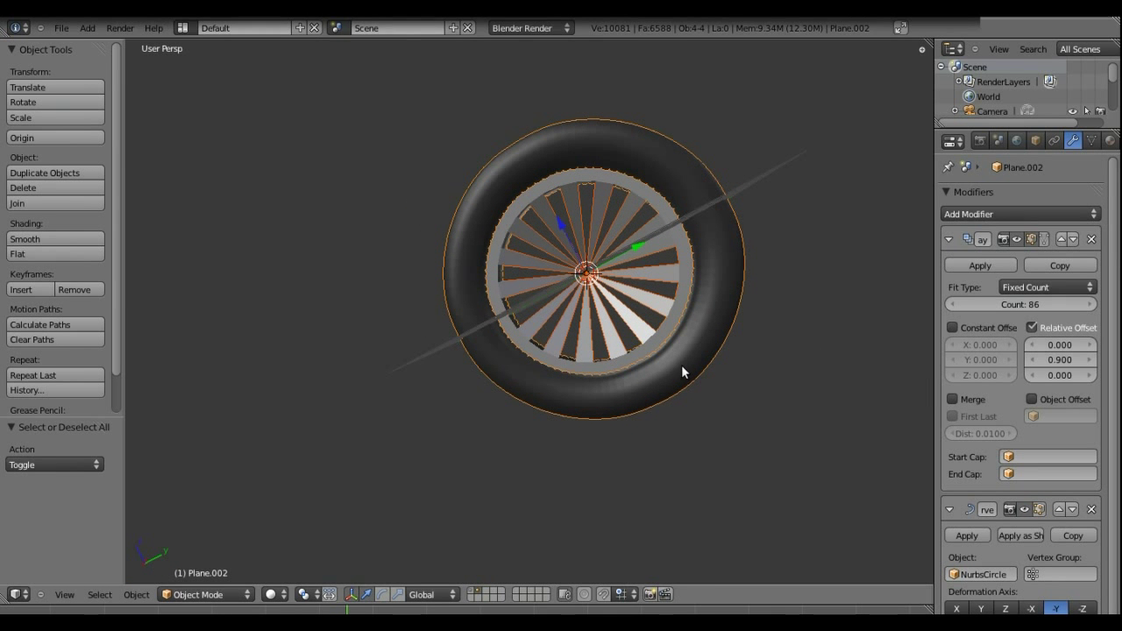
{"action": "key", "text": "m"}
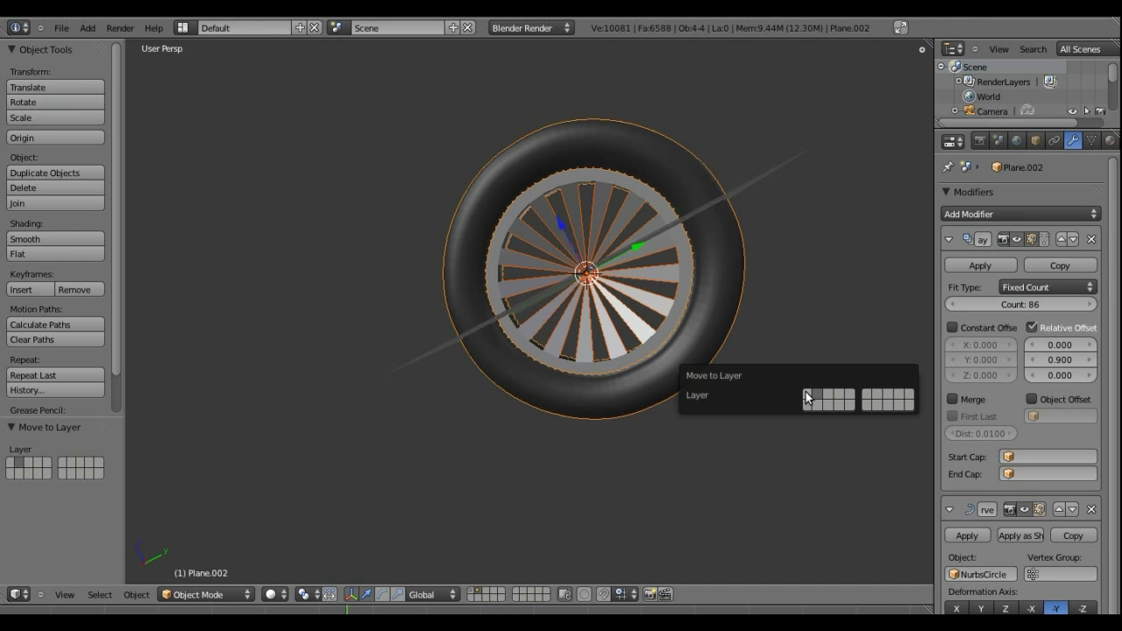
- Move the wheel to a new layer, show it with the car's layer, and begin scaling
{"action": "left_click", "coordinate": [811, 399]}
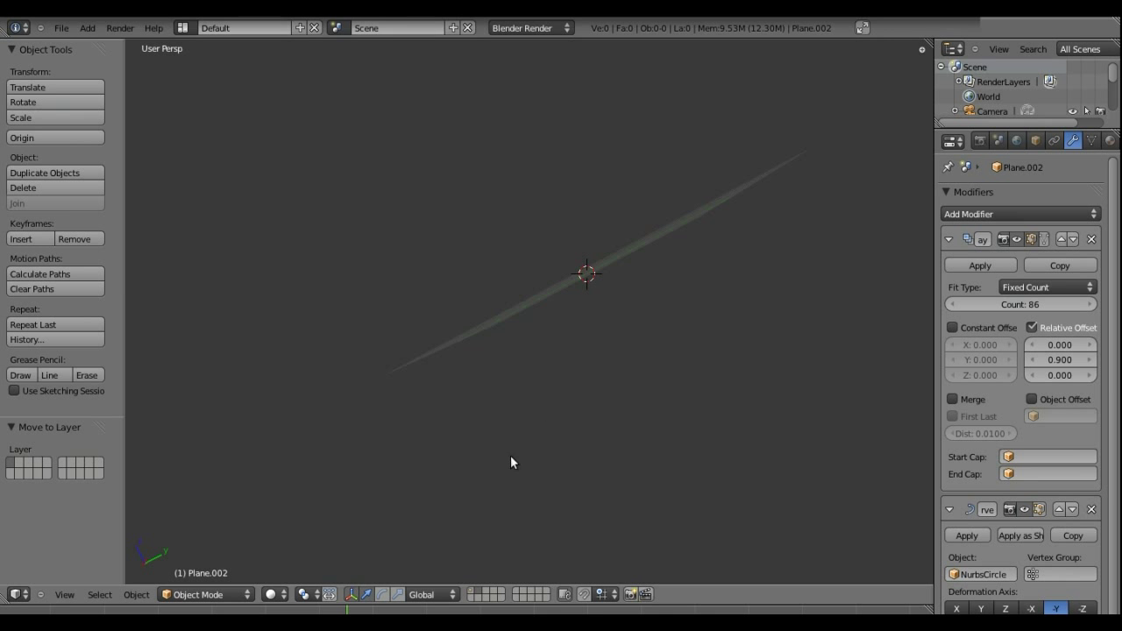
{"action": "left_click", "coordinate": [474, 593]}
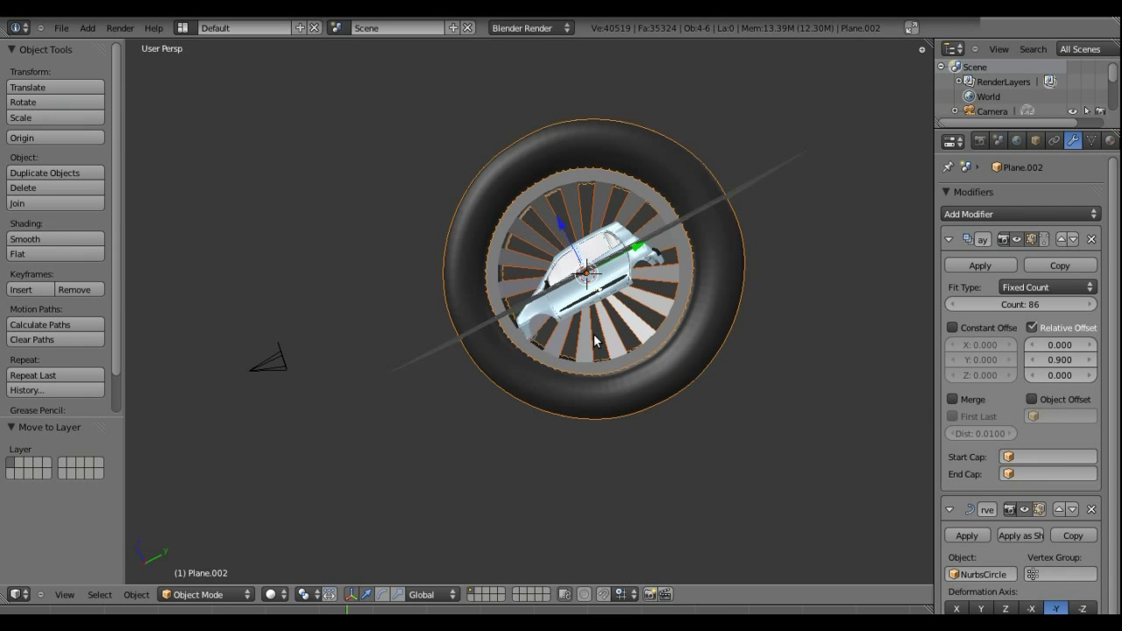
{"action": "scroll", "coordinate": [593, 334], "scroll_direction": "down", "scroll_amount": 4}
{"action": "scroll", "coordinate": [600, 368], "scroll_direction": "up", "scroll_amount": 5}
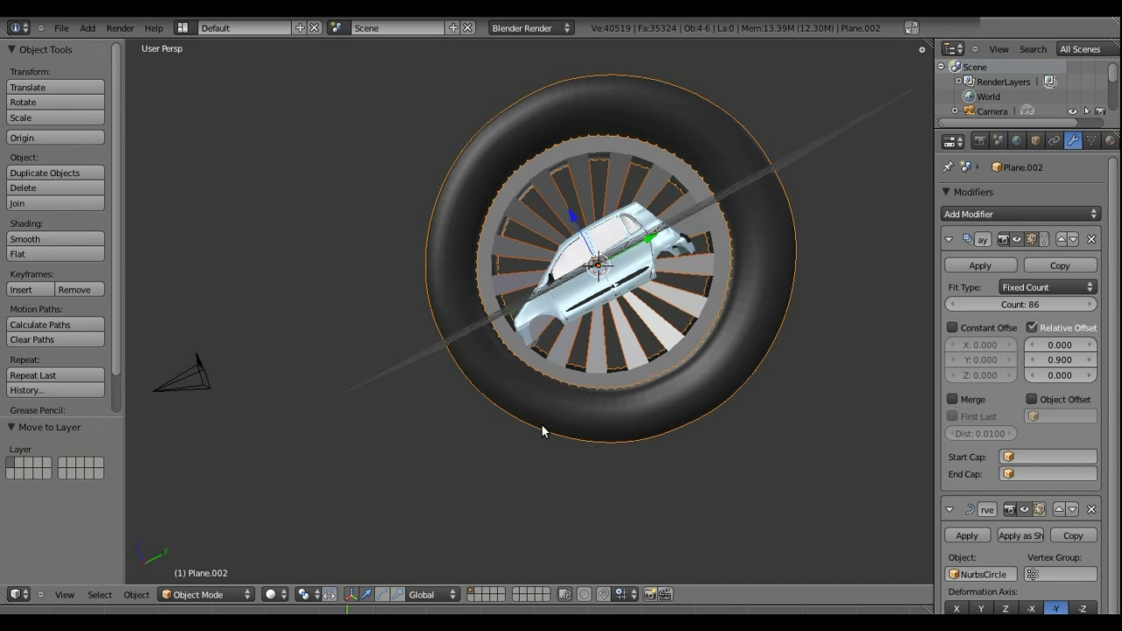
{"action": "scroll", "coordinate": [644, 342], "scroll_direction": "down", "scroll_amount": 3}
{"action": "scroll", "coordinate": [644, 343], "scroll_direction": "down", "scroll_amount": 1}
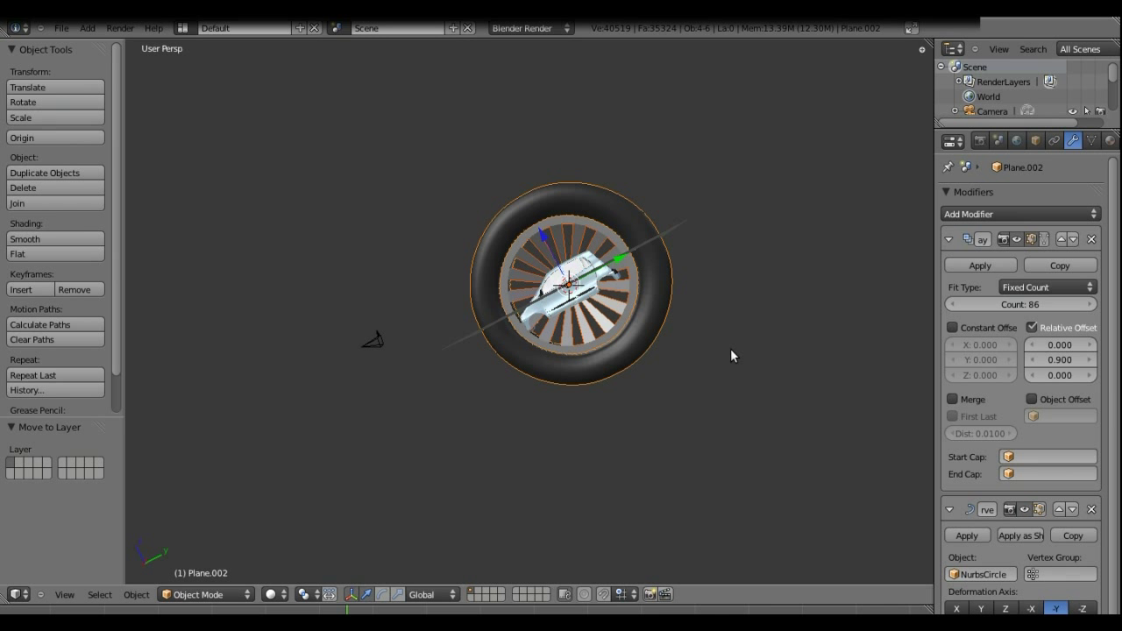
{"action": "key", "text": "s"}
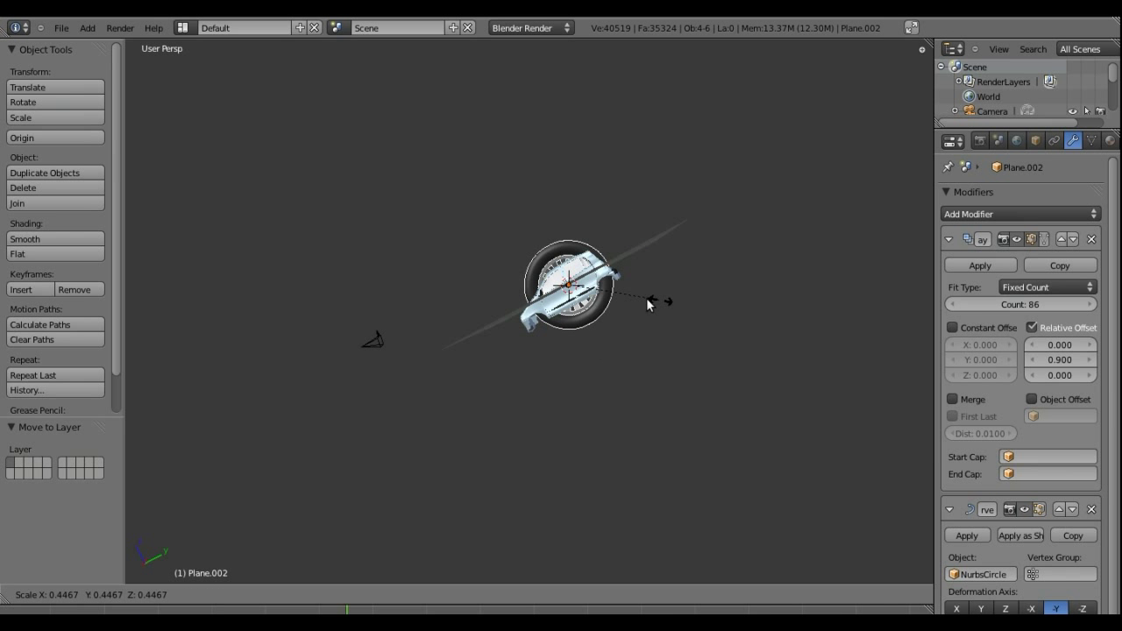
- Confirm the wheel at 0.234 scale and move it along X beside the car
{"action": "left_click", "coordinate": [612, 298]}
{"action": "mouse_move", "coordinate": [611, 296]}
{"action": "middle_mouse_down"}
{"action": "mouse_move", "coordinate": [438, 350]}
{"action": "mouse_move", "coordinate": [450, 396]}
{"action": "middle_mouse_up"}
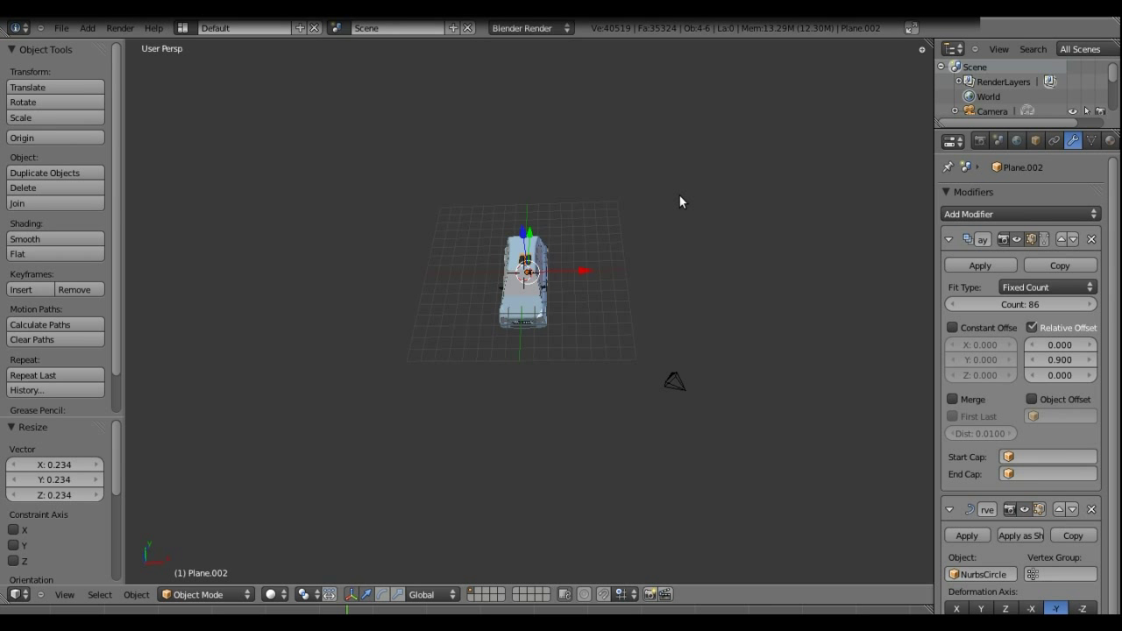
{"action": "key", "text": "g"}
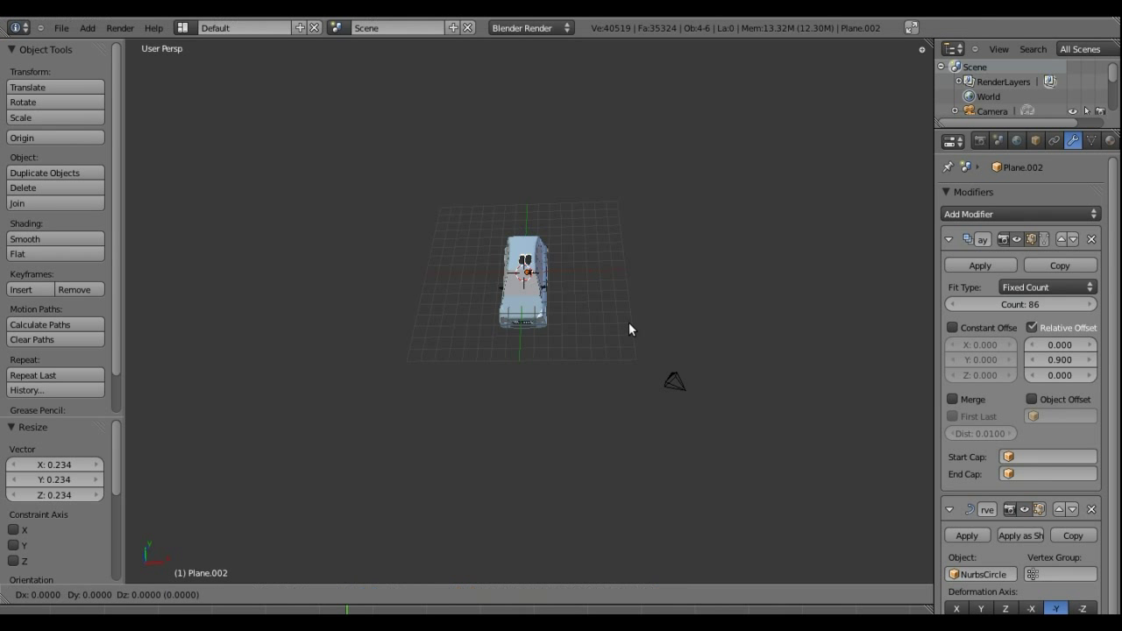
{"action": "key", "text": "x"}
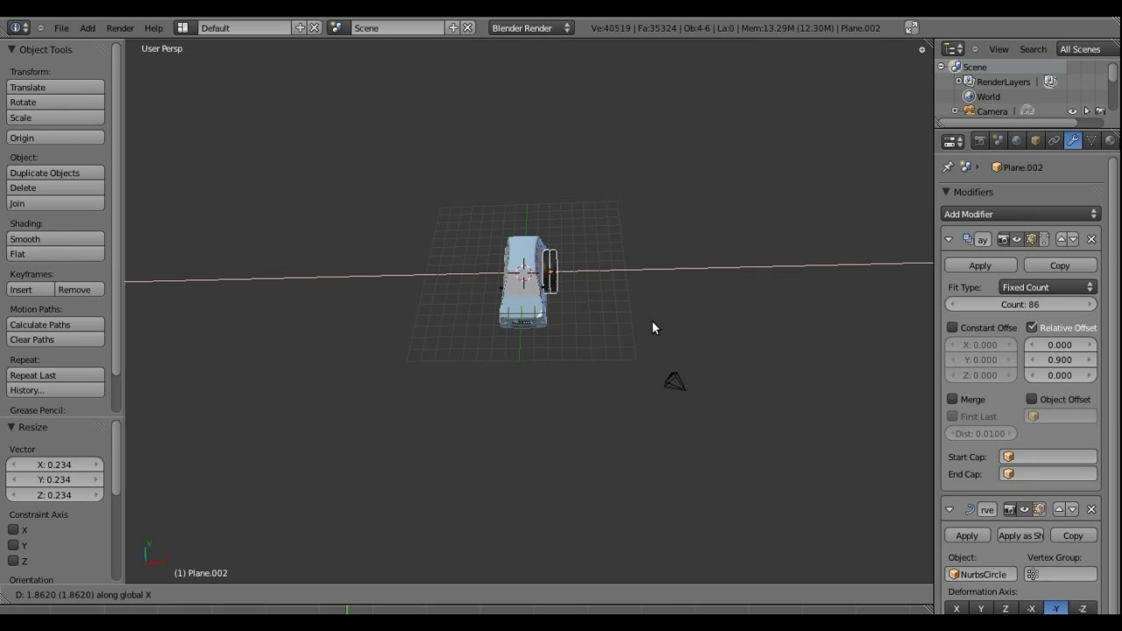
{"action": "left_click", "coordinate": [648, 321]}
{"action": "mouse_move", "coordinate": [648, 321]}
{"action": "middle_mouse_down"}
{"action": "mouse_move", "coordinate": [425, 289]}
{"action": "mouse_move", "coordinate": [593, 318]}
{"action": "mouse_move", "coordinate": [757, 196]}
{"action": "mouse_move", "coordinate": [744, 411]}
{"action": "mouse_move", "coordinate": [321, 270]}
{"action": "mouse_move", "coordinate": [739, 250]}
{"action": "mouse_move", "coordinate": [718, 241]}
{"action": "middle_mouse_up"}
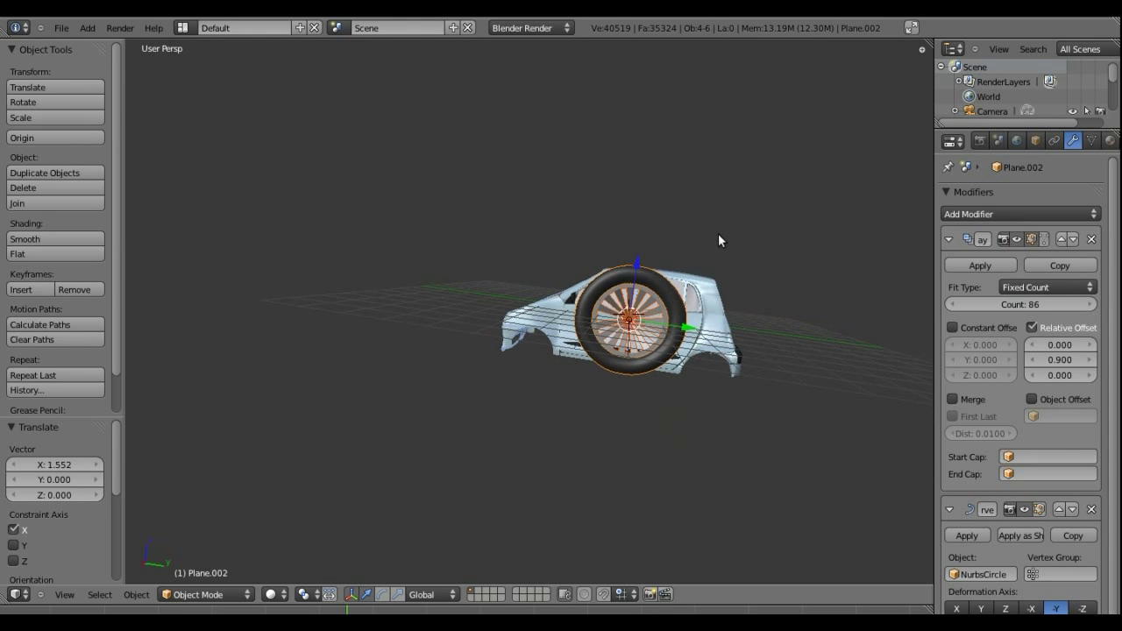
- Move the wheel along Y and Z into the rear arch and scale it to 0.415
{"action": "key", "text": "g"}
{"action": "key", "text": "y"}
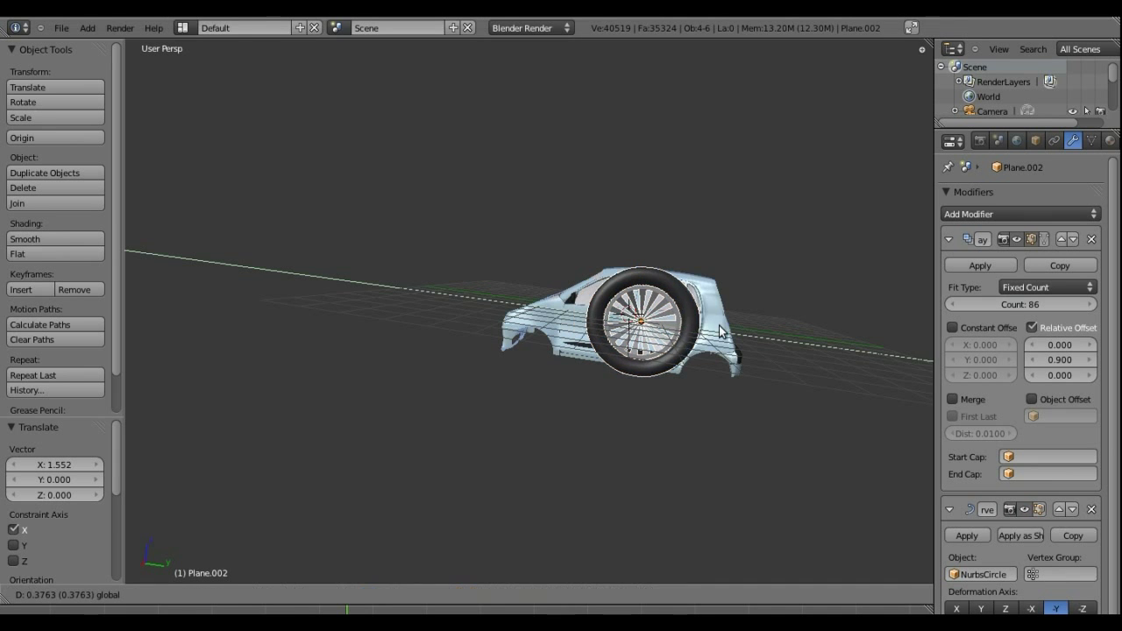
{"action": "left_click", "coordinate": [778, 333]}
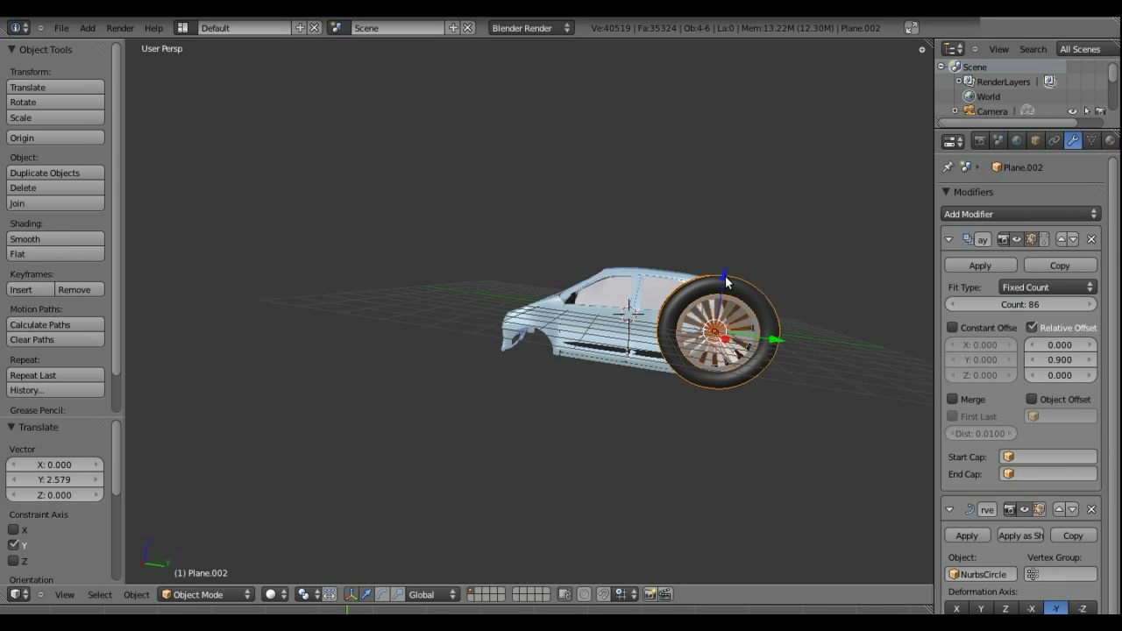
{"action": "key", "text": "g"}
{"action": "key", "text": "z"}
{"action": "left_click", "coordinate": [794, 466]}
{"action": "key", "text": "s"}
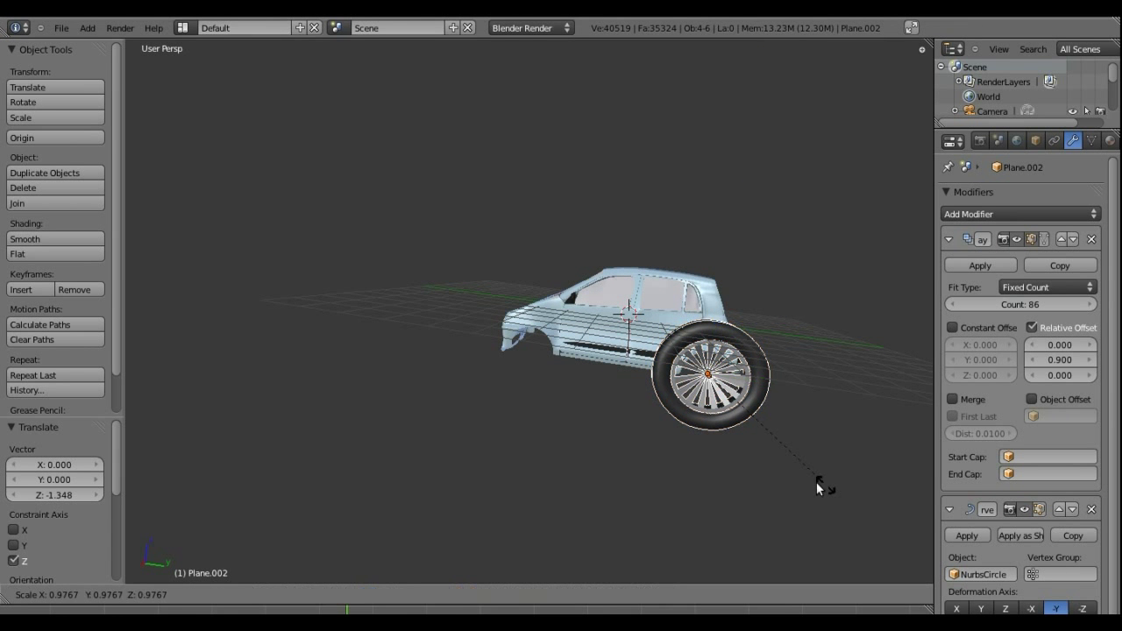
{"action": "left_click", "coordinate": [746, 427]}
- From a top view, nudge the wheel -0.077 along X to line up with the body
{"action": "mouse_move", "coordinate": [725, 415]}
{"action": "middle_mouse_down"}
{"action": "mouse_move", "coordinate": [642, 335]}
{"action": "mouse_move", "coordinate": [333, 194]}
{"action": "mouse_move", "coordinate": [739, 243]}
{"action": "middle_mouse_up"}
{"action": "scroll", "coordinate": [642, 335], "scroll_direction": "up", "scroll_amount": 2}
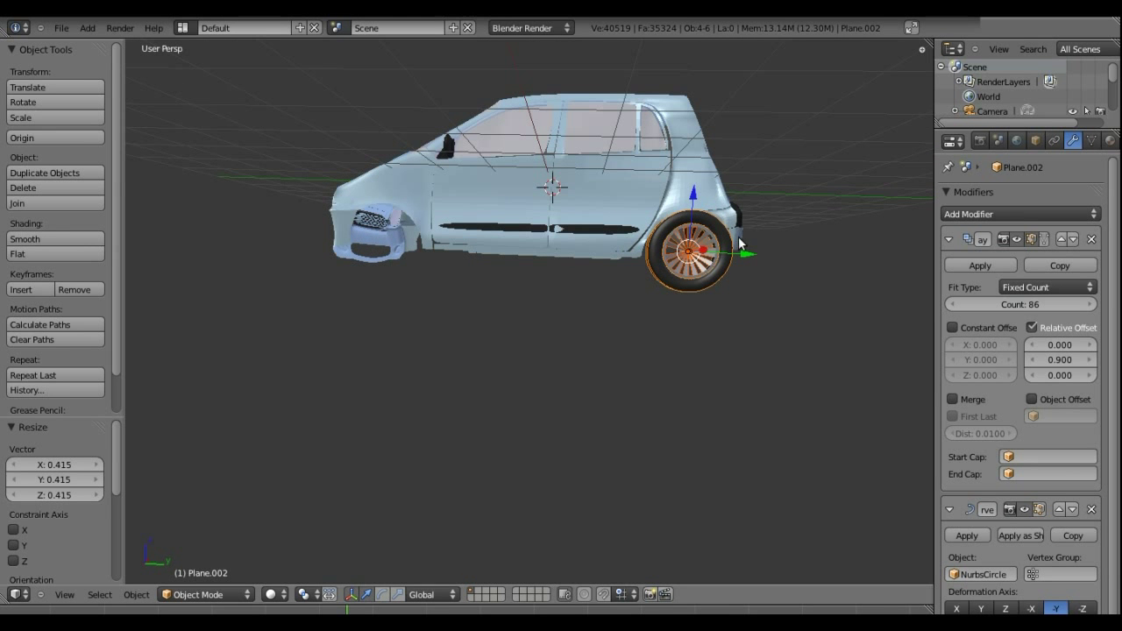
{"action": "left_click_drag", "start_coordinate": [746, 257], "coordinate": [742, 253]}
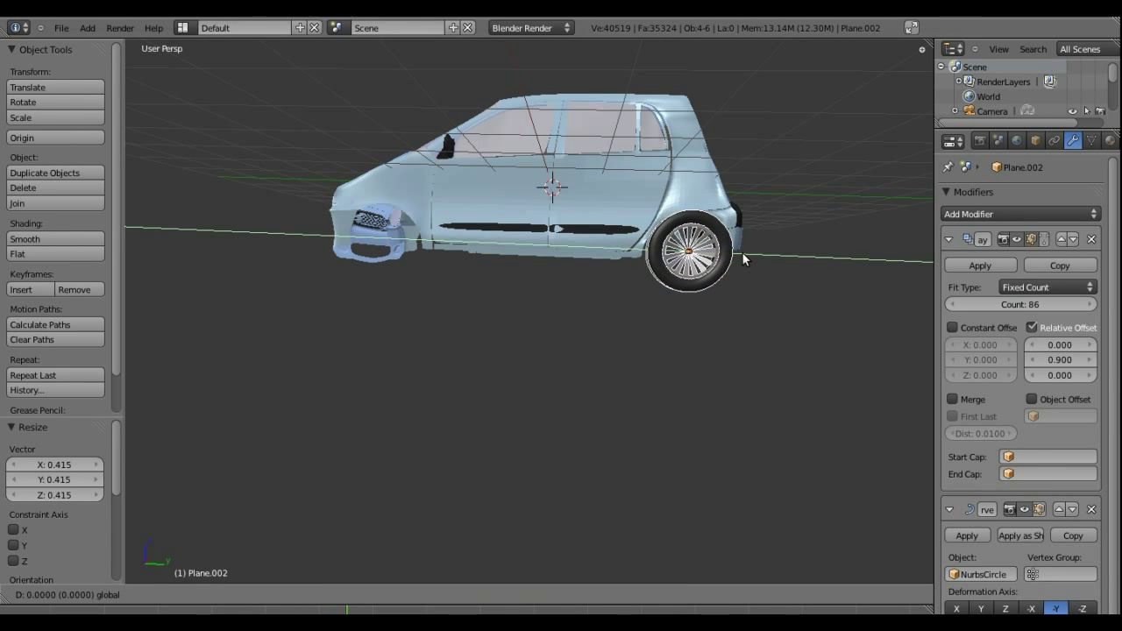
{"action": "mouse_move", "coordinate": [469, 243]}
{"action": "middle_mouse_down"}
{"action": "mouse_move", "coordinate": [408, 293]}
{"action": "mouse_move", "coordinate": [346, 232]}
{"action": "mouse_move", "coordinate": [347, 289]}
{"action": "mouse_move", "coordinate": [336, 291]}
{"action": "middle_mouse_up"}
{"action": "left_click_drag", "start_coordinate": [674, 207], "coordinate": [673, 208]}
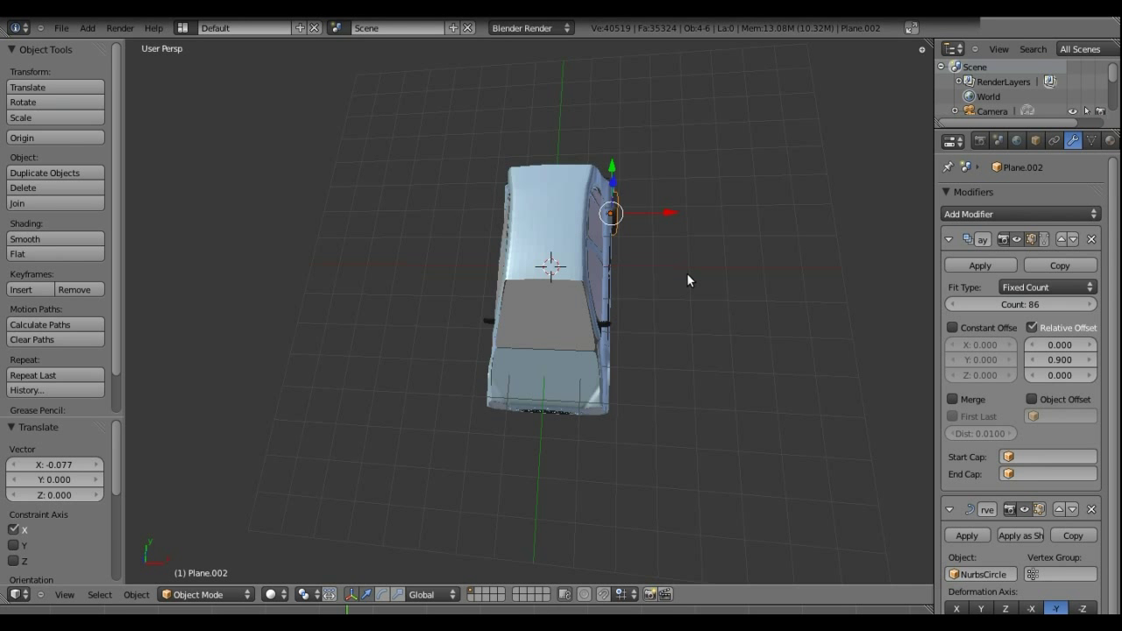
- Duplicate the wheel and slide the copy into the front wheel arch
{"action": "key", "text": "shift+d"}
{"action": "key", "text": "Escape"}
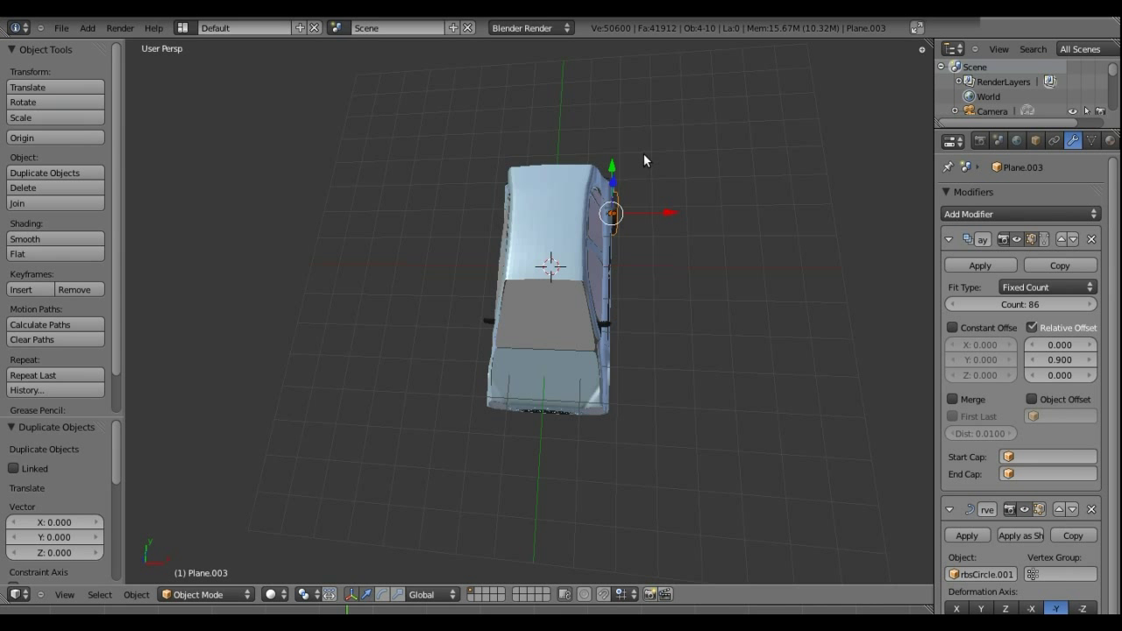
{"action": "left_click_drag", "start_coordinate": [616, 170], "coordinate": [602, 329]}
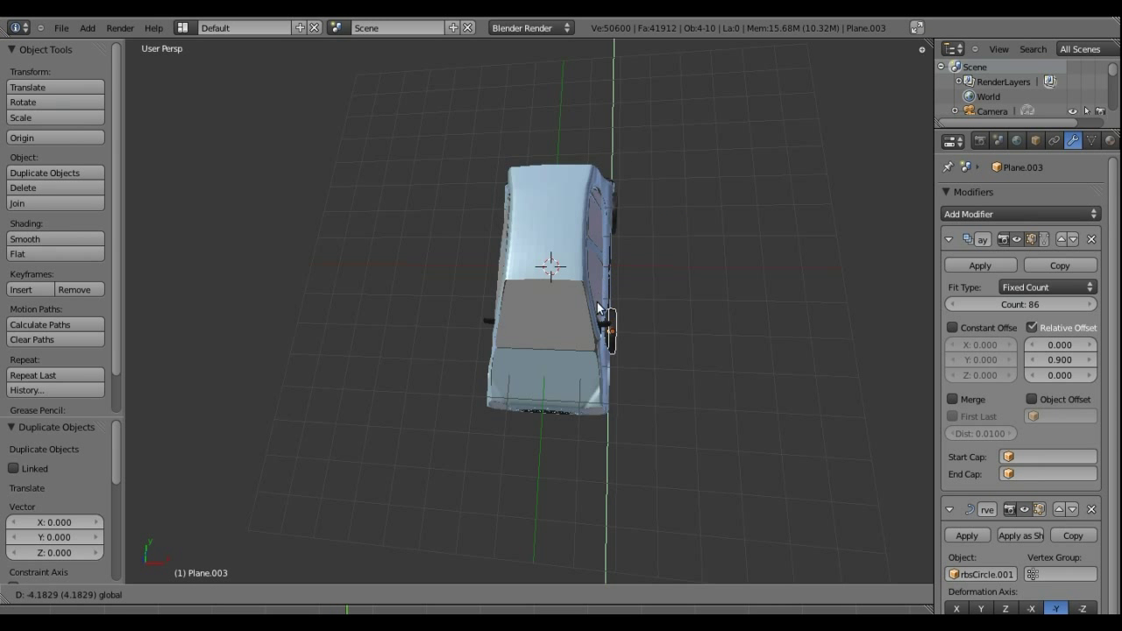
{"action": "middle_click_drag", "start_coordinate": [578, 382], "coordinate": [525, 296]}
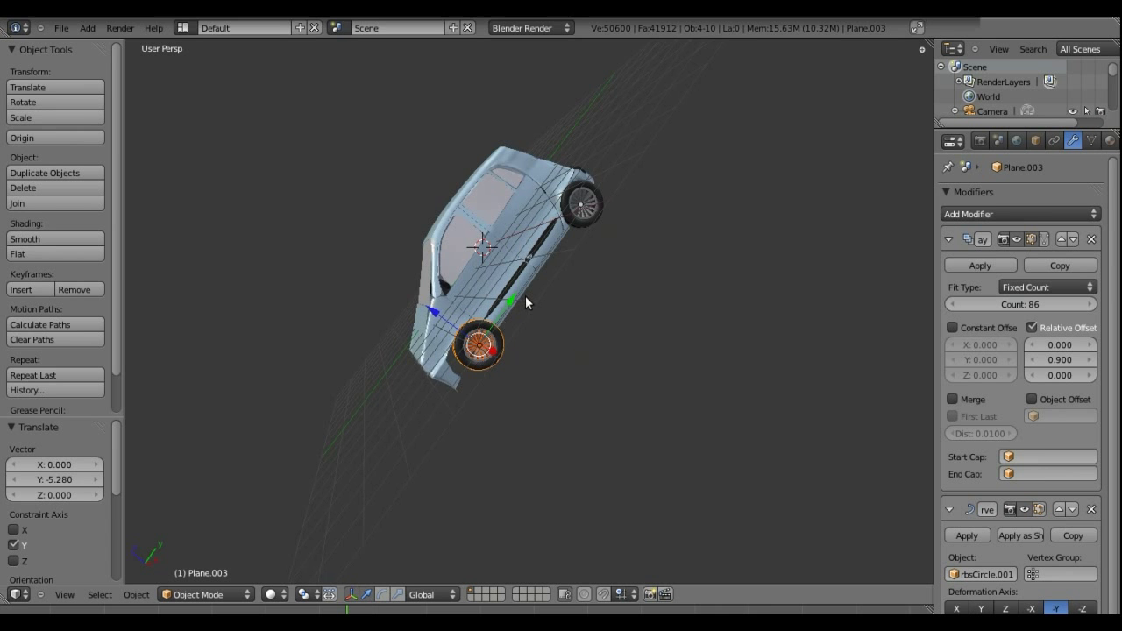
{"action": "left_click_drag", "start_coordinate": [511, 304], "coordinate": [507, 318]}
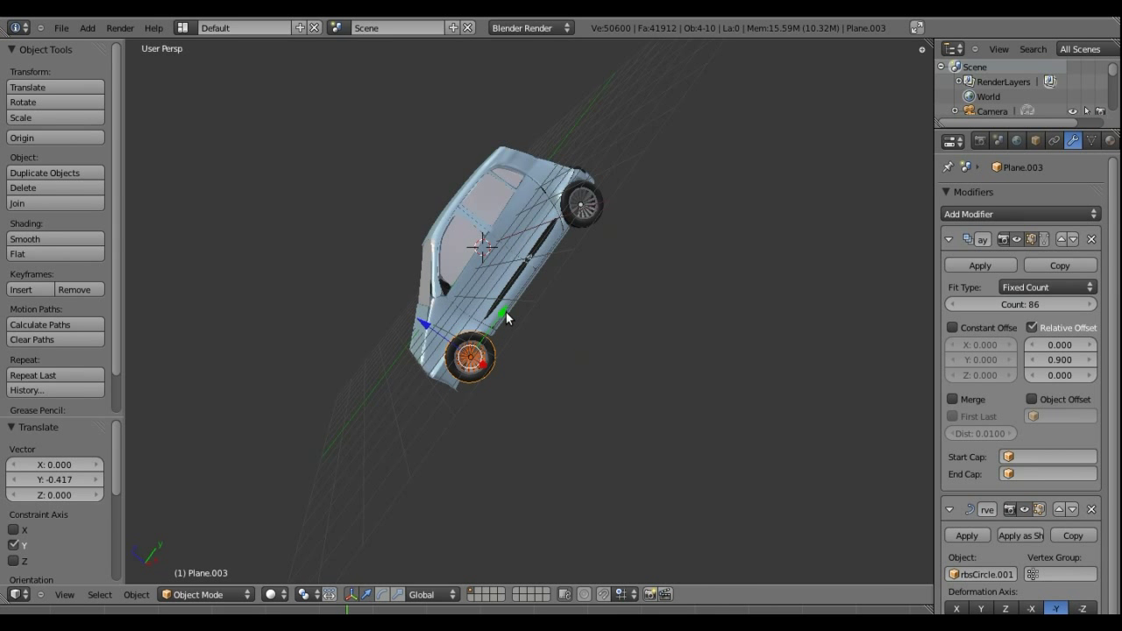
{"action": "middle_click_drag", "start_coordinate": [372, 278], "coordinate": [408, 315]}
- Duplicate the rear wheel, move it along X, then undo the extra duplicate
{"action": "right_click", "coordinate": [604, 229]}
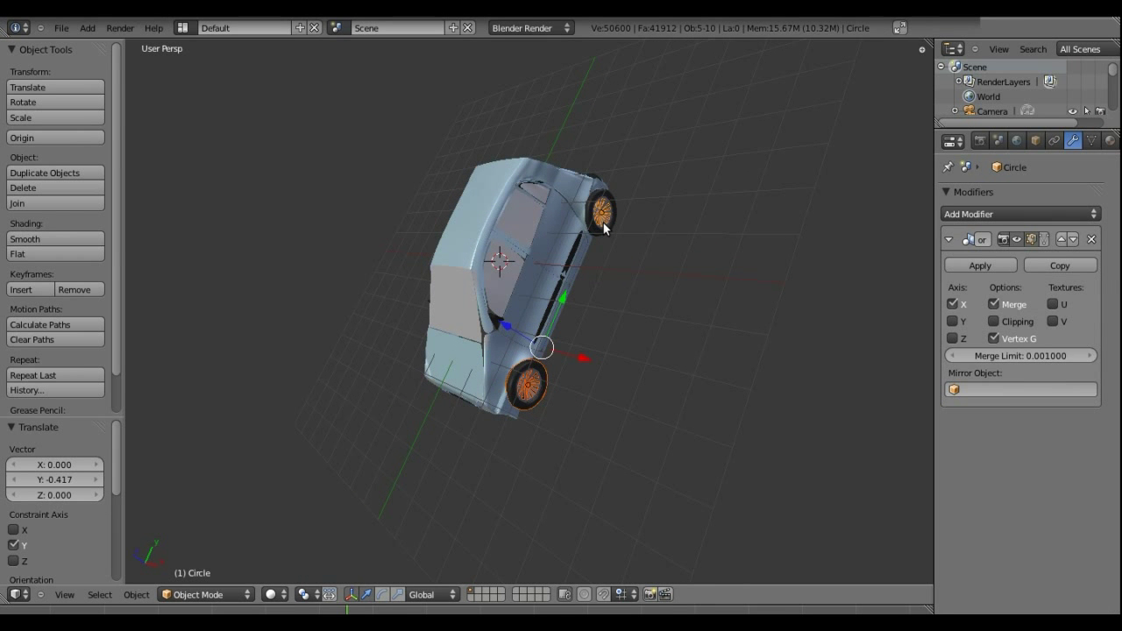
{"action": "right_click", "coordinate": [600, 234]}
{"action": "mouse_move", "coordinate": [418, 265]}
{"action": "middle_mouse_down"}
{"action": "mouse_move", "coordinate": [380, 301]}
{"action": "mouse_move", "coordinate": [461, 347]}
{"action": "mouse_move", "coordinate": [432, 338]}
{"action": "mouse_move", "coordinate": [647, 304]}
{"action": "mouse_move", "coordinate": [627, 275]}
{"action": "mouse_move", "coordinate": [363, 286]}
{"action": "middle_mouse_up"}
{"action": "key", "text": "shift+d"}
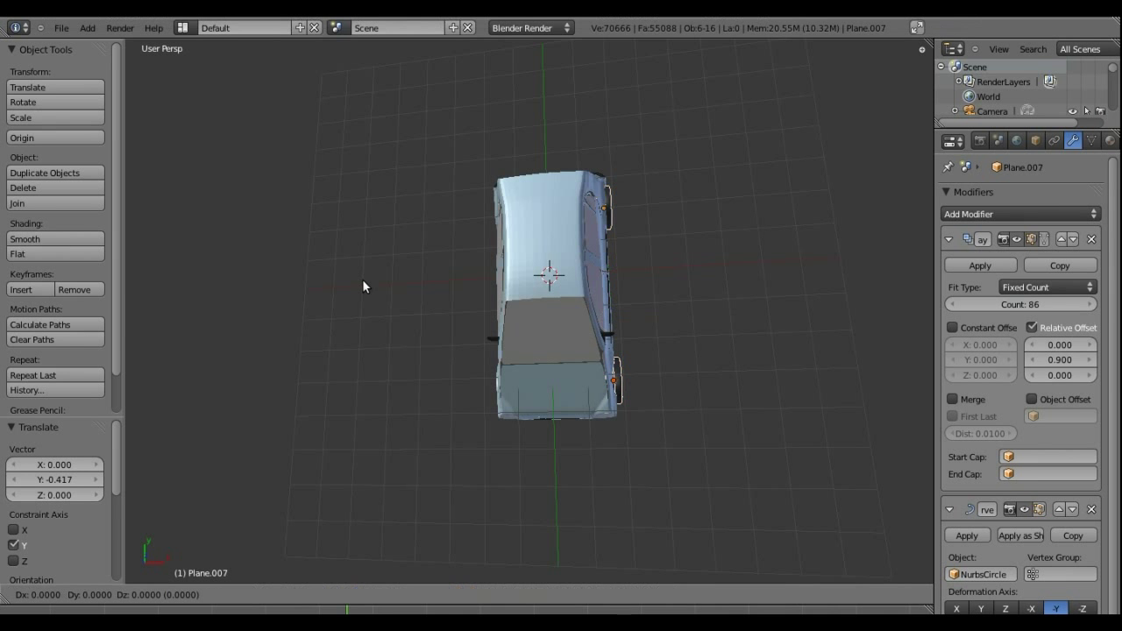
{"action": "right_click", "coordinate": [363, 281]}
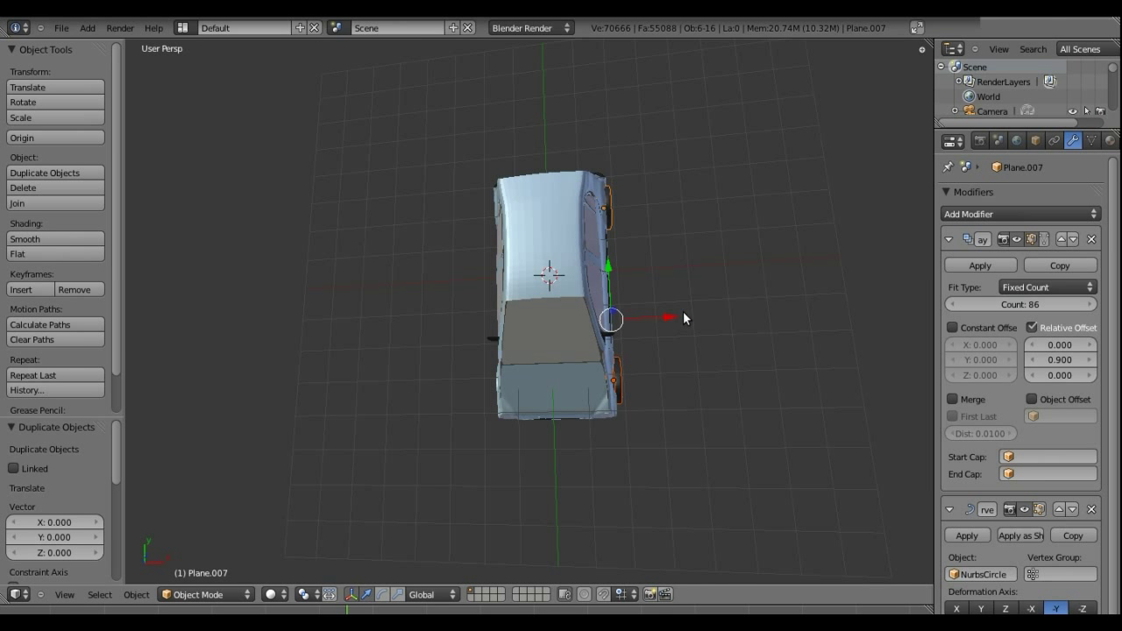
{"action": "key", "text": "g"}
{"action": "key", "text": "x"}
{"action": "left_click", "coordinate": [638, 329]}
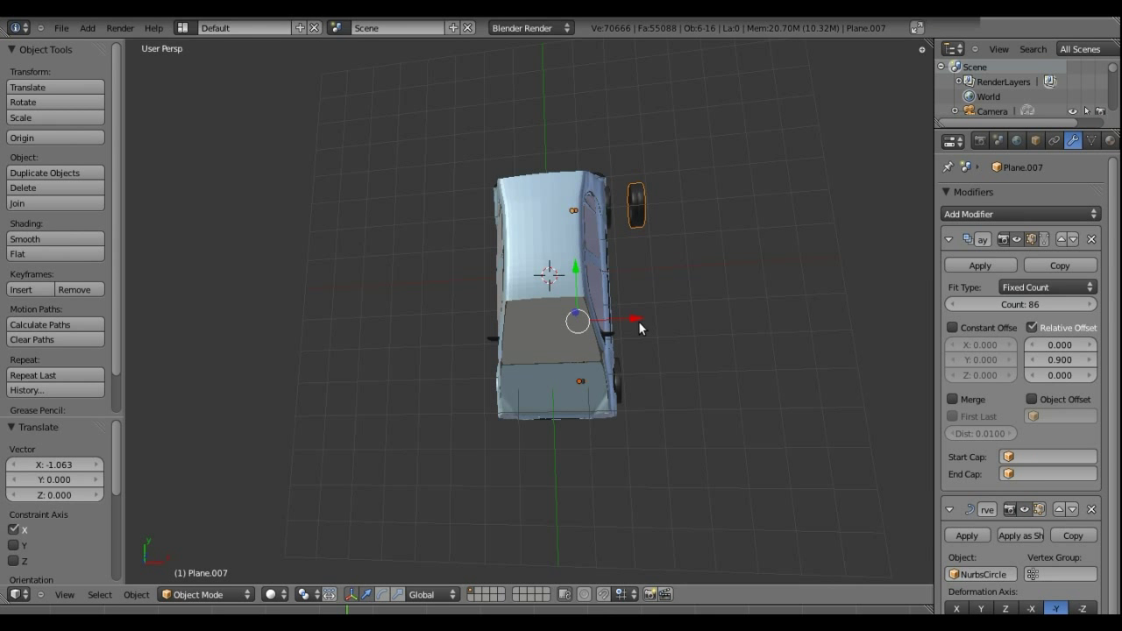
{"action": "key", "text": "g"}
{"action": "key", "text": "x"}
{"action": "left_click", "coordinate": [651, 313]}
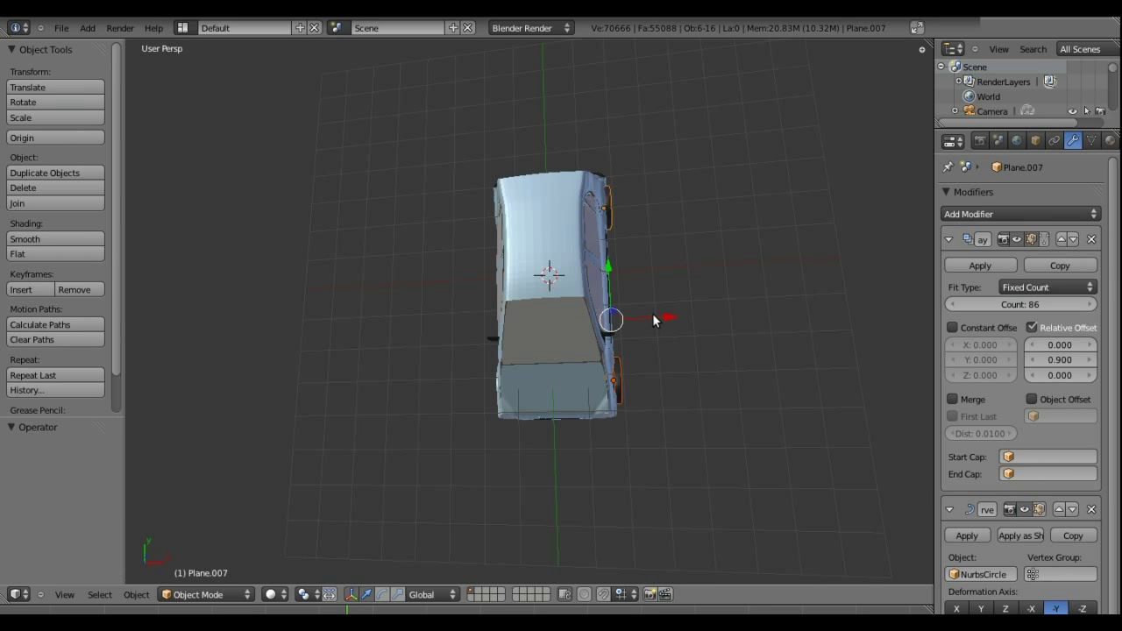
{"action": "key", "text": "ctrl+z"}
{"action": "key", "text": "ctrl+z"}
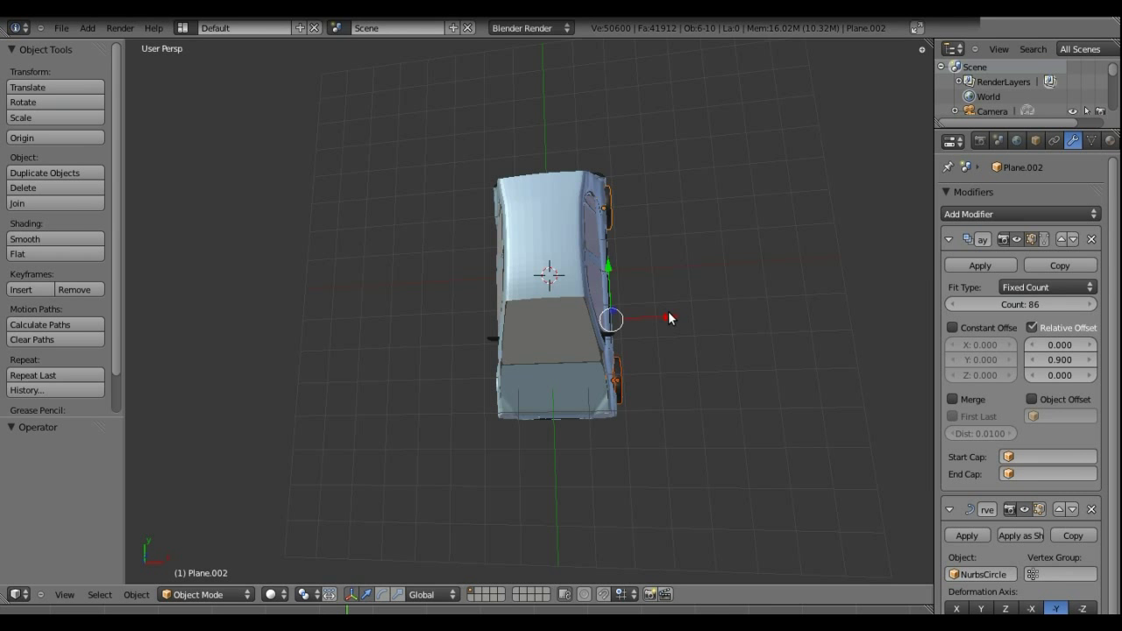
- Reselect the front wheel copy in its arch
{"action": "mouse_move", "coordinate": [691, 351]}
{"action": "middle_mouse_down"}
{"action": "mouse_move", "coordinate": [386, 251]}
{"action": "mouse_move", "coordinate": [569, 286]}
{"action": "middle_mouse_up"}
{"action": "right_click", "coordinate": [569, 286]}
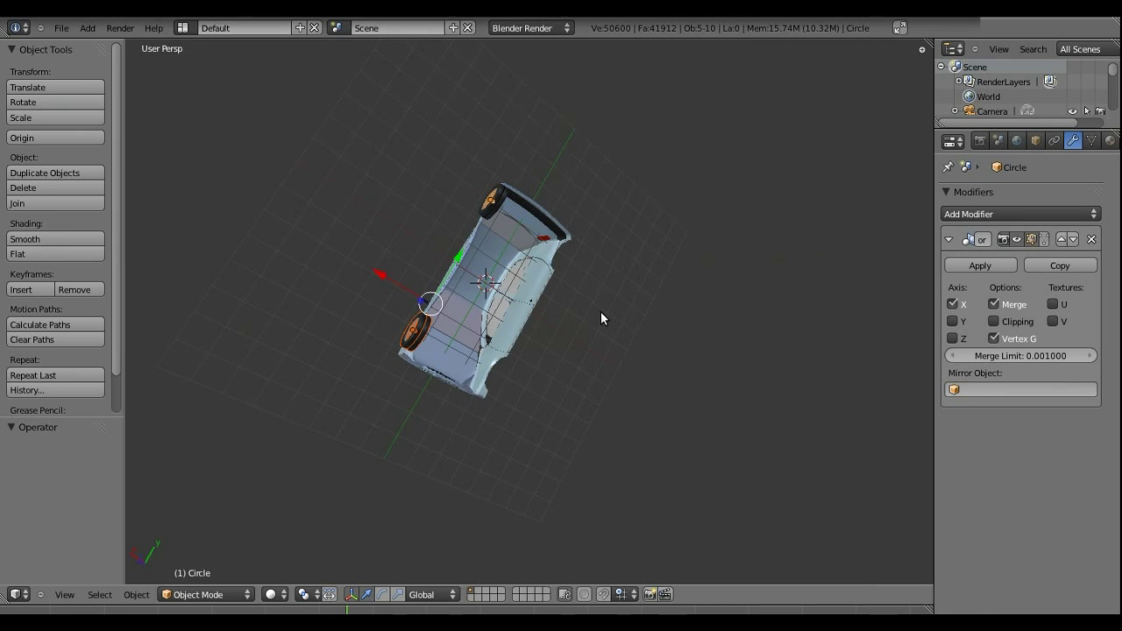
{"action": "right_click", "coordinate": [588, 306]}
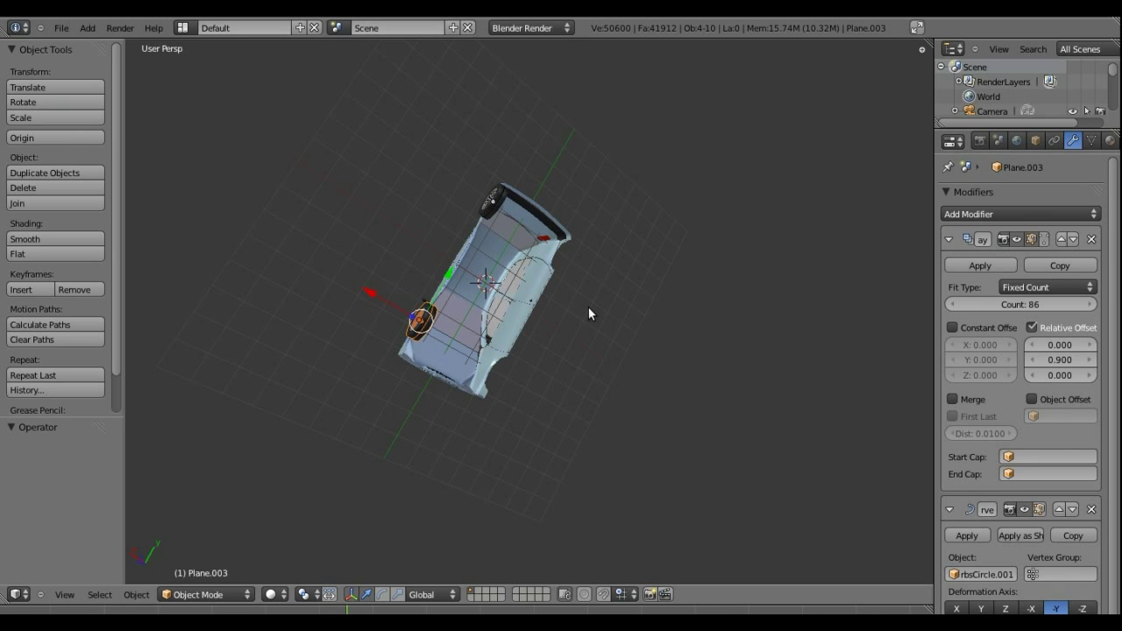
{"action": "mouse_move", "coordinate": [619, 149]}
{"action": "middle_mouse_down"}
{"action": "mouse_move", "coordinate": [666, 209]}
{"action": "mouse_move", "coordinate": [681, 290]}
{"action": "mouse_move", "coordinate": [518, 161]}
{"action": "mouse_move", "coordinate": [536, 295]}
{"action": "middle_mouse_up"}
- Move the front wheel along Y into its final position
{"action": "key", "text": "g"}
{"action": "key", "text": "y"}
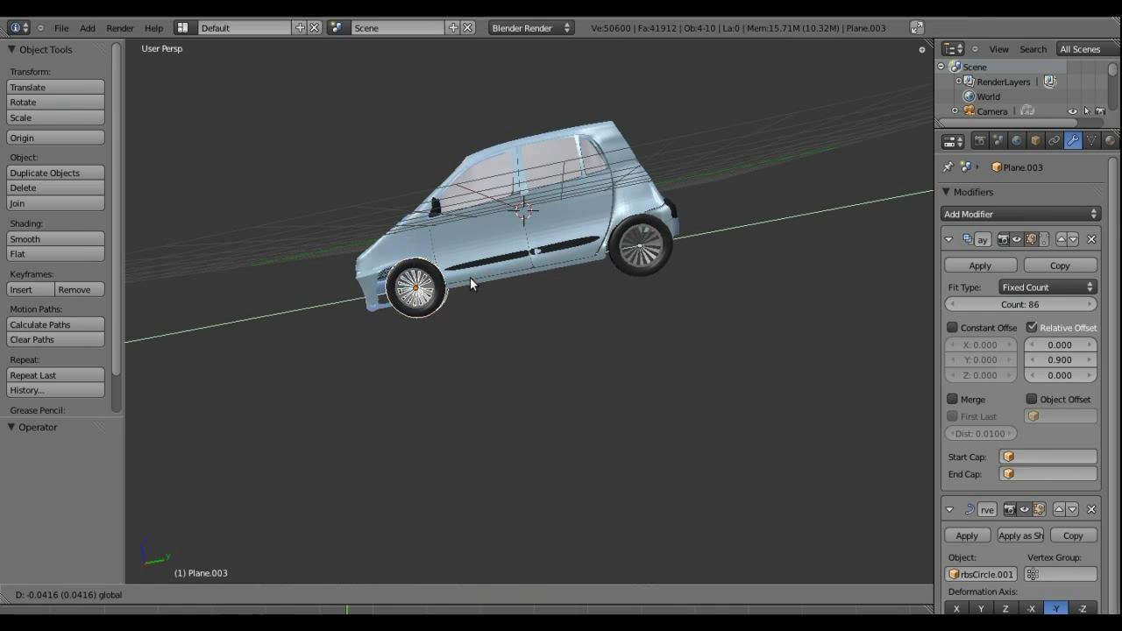
{"action": "left_click", "coordinate": [428, 265]}
{"action": "mouse_move", "coordinate": [428, 265]}
{"action": "middle_mouse_down"}
{"action": "mouse_move", "coordinate": [483, 253]}
{"action": "mouse_move", "coordinate": [345, 198]}
{"action": "mouse_move", "coordinate": [384, 276]}
{"action": "mouse_move", "coordinate": [353, 288]}
{"action": "mouse_move", "coordinate": [634, 224]}
{"action": "mouse_move", "coordinate": [641, 235]}
{"action": "middle_mouse_up"}
- Duplicate the front wheel, move it to the car's other side, and rotate it 180° around Y
{"action": "key", "text": "shift+d"}
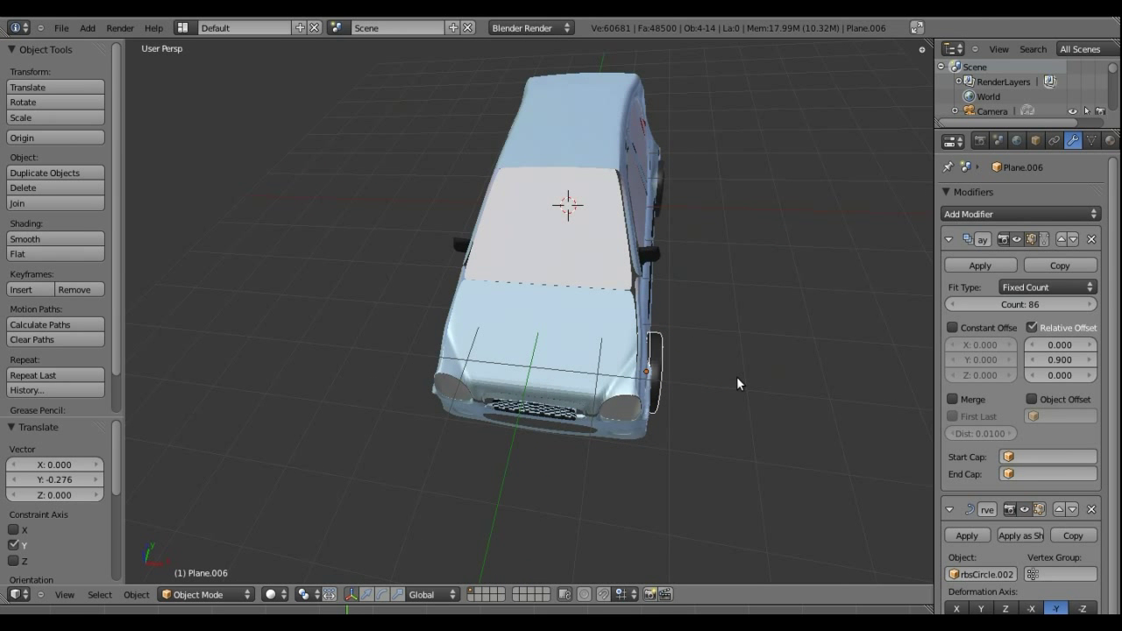
{"action": "right_click", "coordinate": [737, 376]}
{"action": "key", "text": "g"}
{"action": "key", "text": "x"}
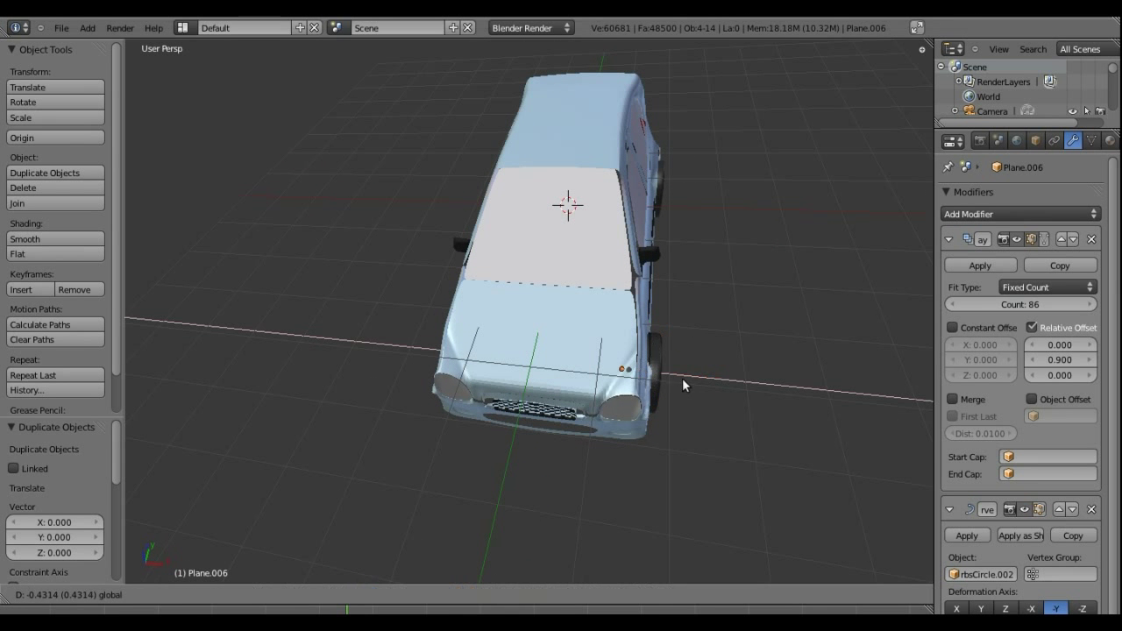
{"action": "left_click", "coordinate": [499, 379]}
{"action": "mouse_move", "coordinate": [502, 384]}
{"action": "middle_mouse_down"}
{"action": "mouse_move", "coordinate": [547, 346]}
{"action": "mouse_move", "coordinate": [467, 315]}
{"action": "mouse_move", "coordinate": [515, 295]}
{"action": "mouse_move", "coordinate": [554, 343]}
{"action": "mouse_move", "coordinate": [503, 374]}
{"action": "mouse_move", "coordinate": [512, 334]}
{"action": "middle_mouse_up"}
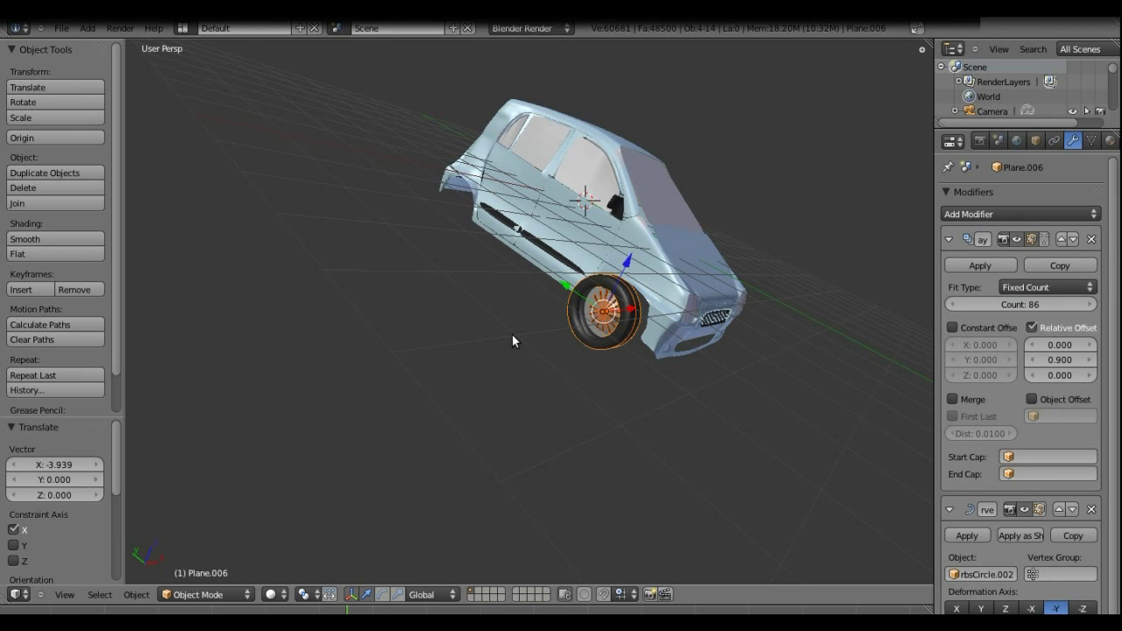
{"action": "key", "text": "r"}
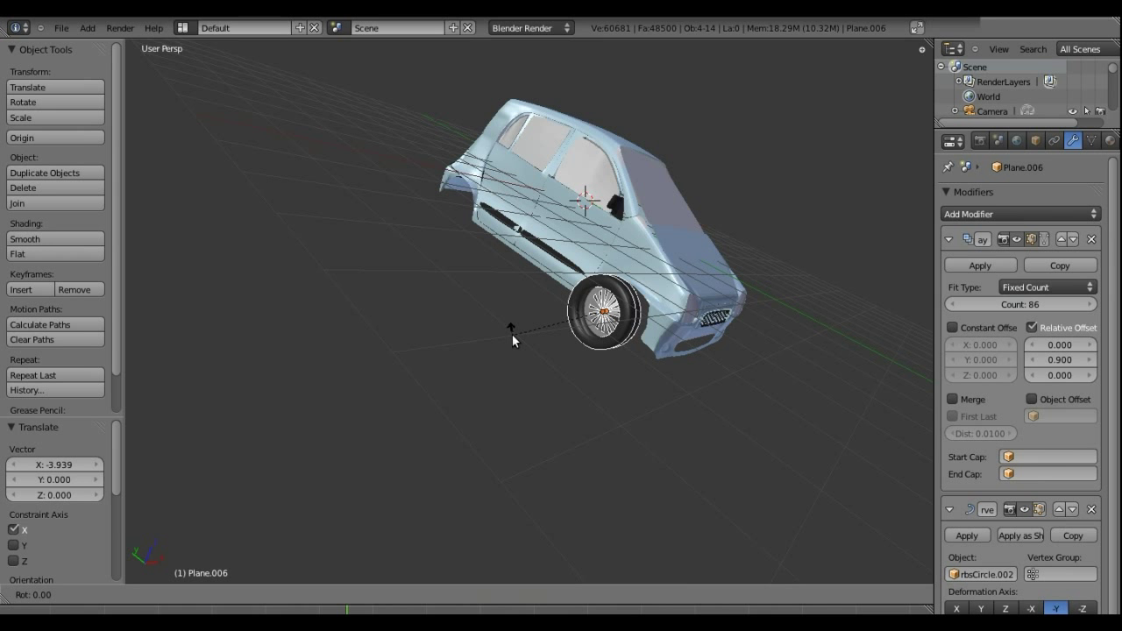
{"action": "type", "text": "y"}
{"action": "type", "text": "1"}
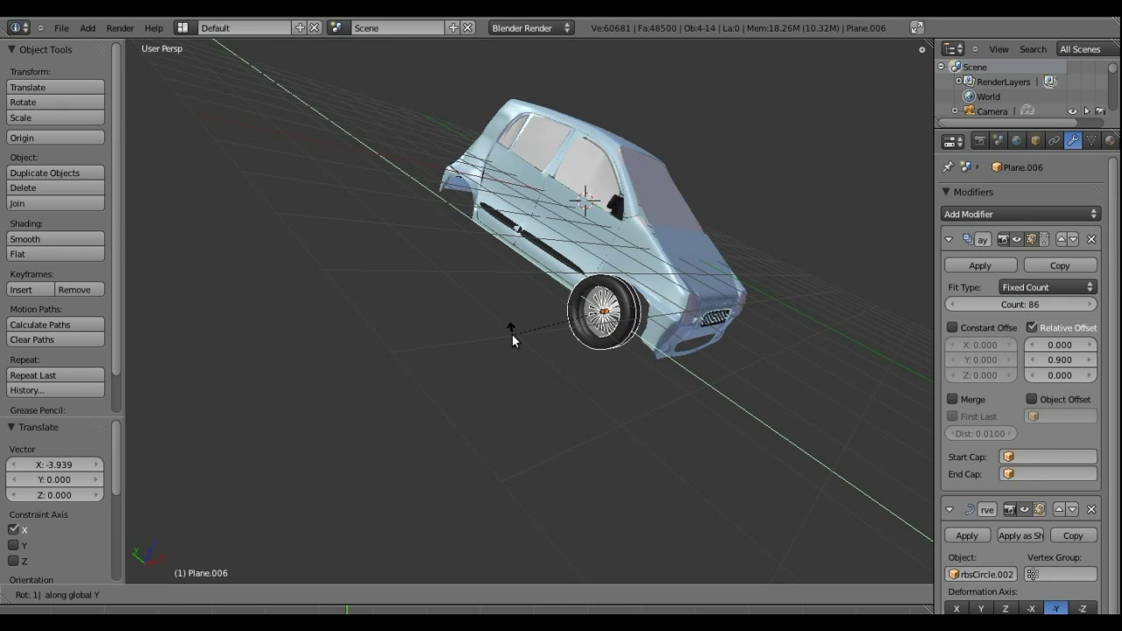
{"action": "type", "text": "80"}
{"action": "key", "text": "Return"}
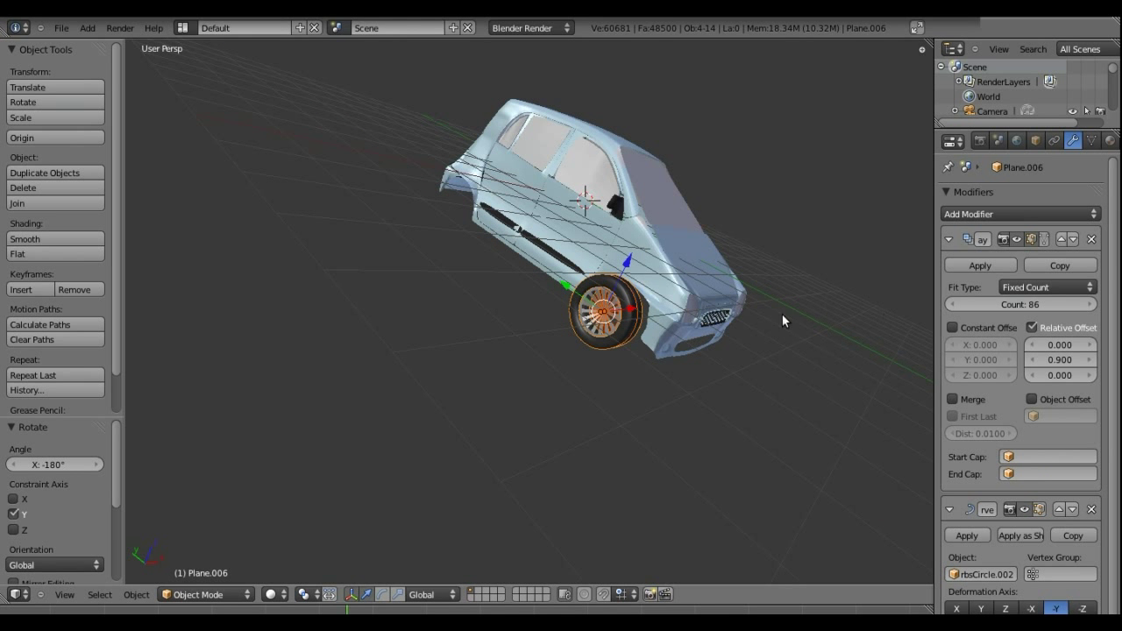
- Shift the wheel copy -0.045 along X against the body side
{"action": "mouse_move", "coordinate": [782, 313]}
{"action": "middle_mouse_down"}
{"action": "mouse_move", "coordinate": [649, 340]}
{"action": "mouse_move", "coordinate": [405, 254]}
{"action": "mouse_move", "coordinate": [308, 323]}
{"action": "mouse_move", "coordinate": [602, 294]}
{"action": "mouse_move", "coordinate": [620, 315]}
{"action": "mouse_move", "coordinate": [530, 411]}
{"action": "middle_mouse_up"}
{"action": "left_click_drag", "start_coordinate": [528, 385], "coordinate": [541, 389]}
{"action": "mouse_move", "coordinate": [555, 374]}
{"action": "middle_mouse_down"}
{"action": "mouse_move", "coordinate": [577, 394]}
{"action": "mouse_move", "coordinate": [552, 388]}
{"action": "middle_mouse_up"}
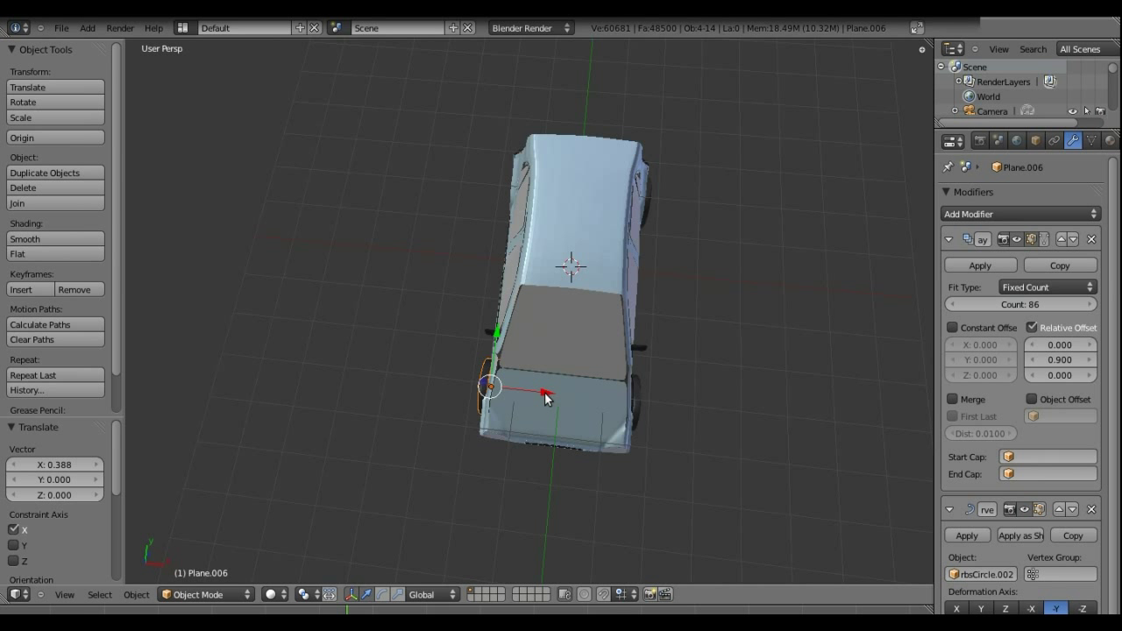
{"action": "left_click_drag", "start_coordinate": [544, 392], "coordinate": [543, 390]}
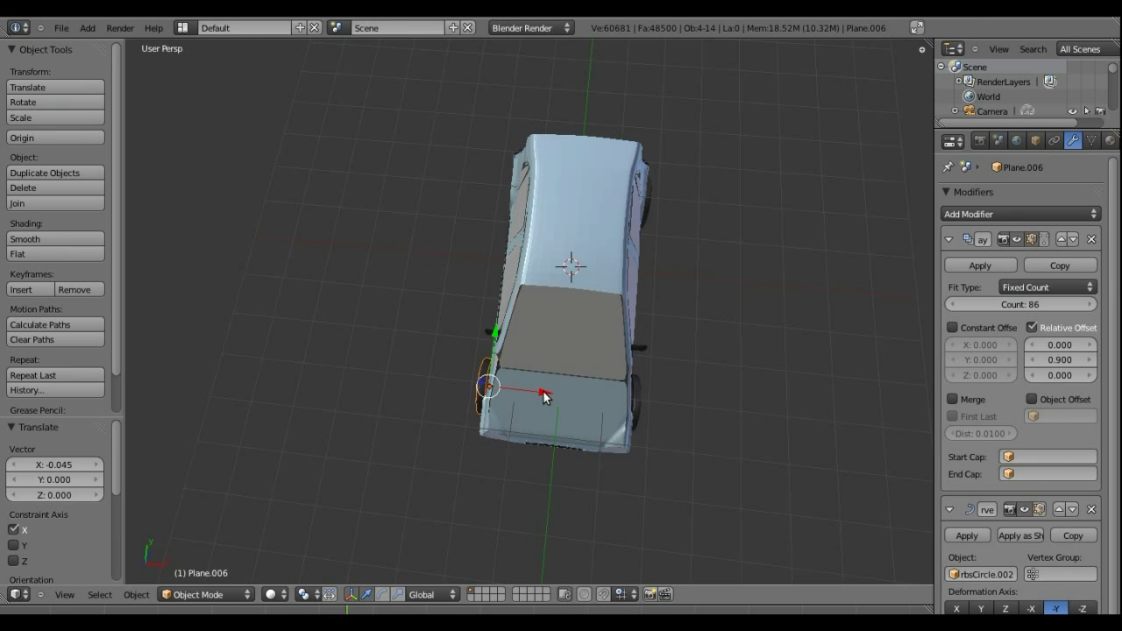
- Select the right-side wheel, the car body, and the tyre to inspect them
{"action": "right_click", "coordinate": [636, 401]}
{"action": "mouse_move", "coordinate": [488, 362]}
{"action": "middle_mouse_down"}
{"action": "mouse_move", "coordinate": [468, 389]}
{"action": "mouse_move", "coordinate": [486, 399]}
{"action": "middle_mouse_up"}
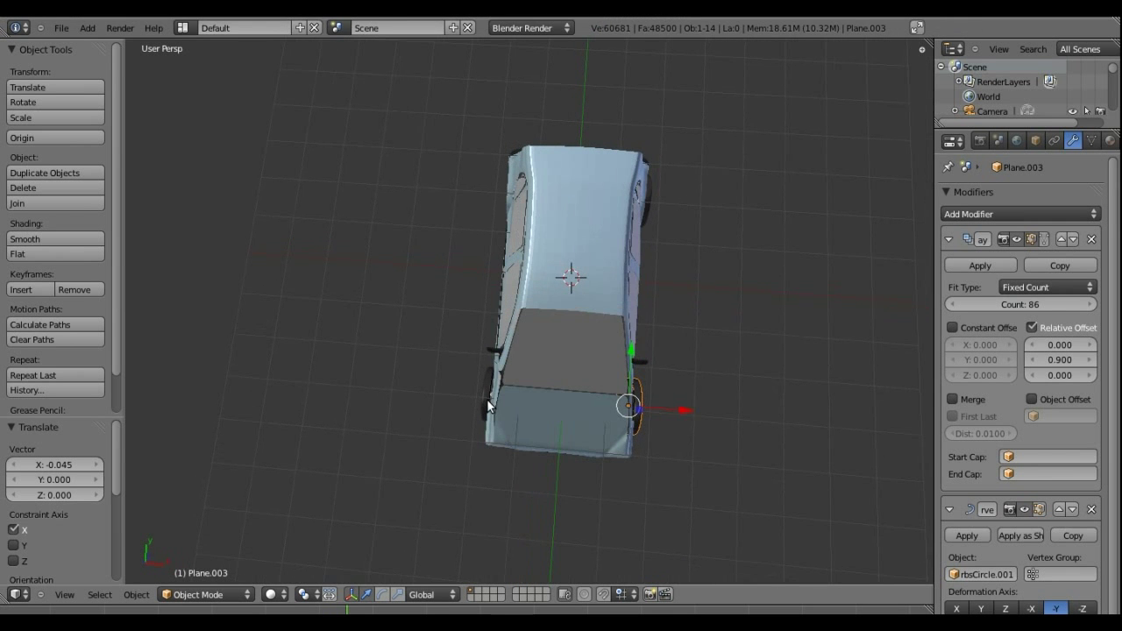
{"action": "right_click", "coordinate": [487, 399]}
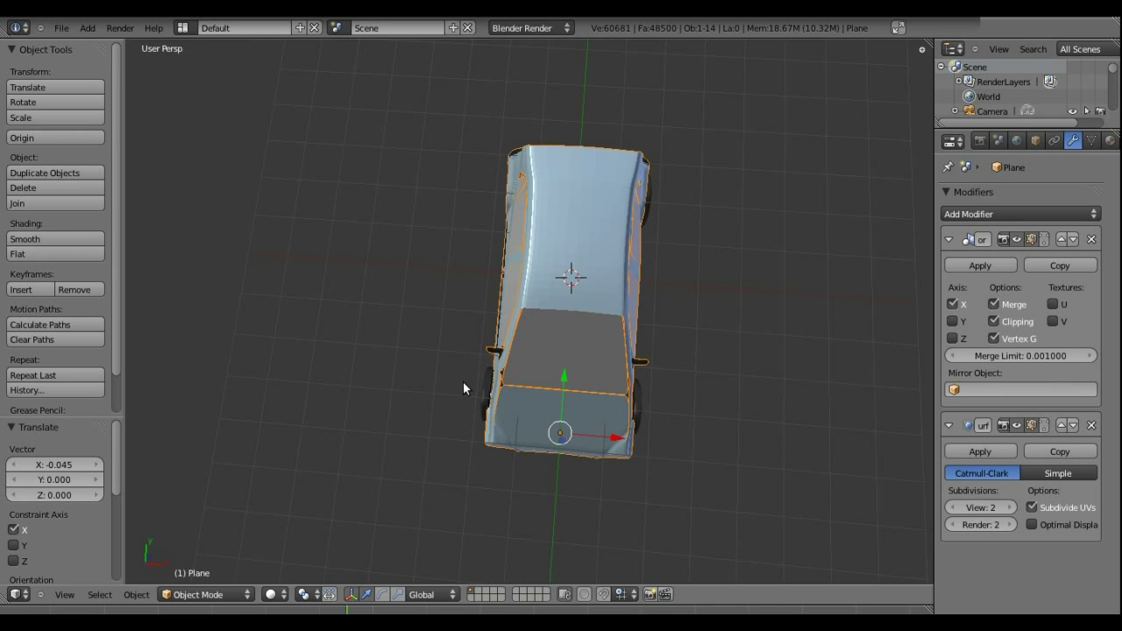
{"action": "right_click", "coordinate": [486, 390]}
{"action": "mouse_move", "coordinate": [489, 391]}
{"action": "middle_mouse_down"}
{"action": "mouse_move", "coordinate": [700, 331]}
{"action": "mouse_move", "coordinate": [613, 370]}
{"action": "middle_mouse_up"}
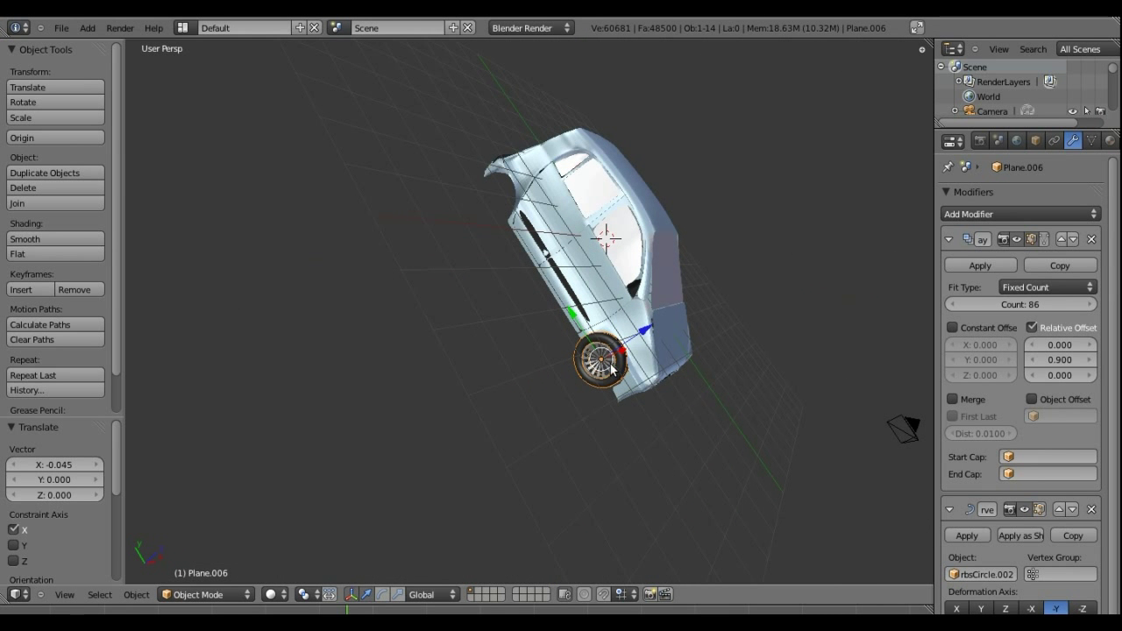
- Try duplicating the wheel rim along Y, then undo the copies and the selection change
{"action": "right_click", "coordinate": [611, 370]}
{"action": "key", "text": "g"}
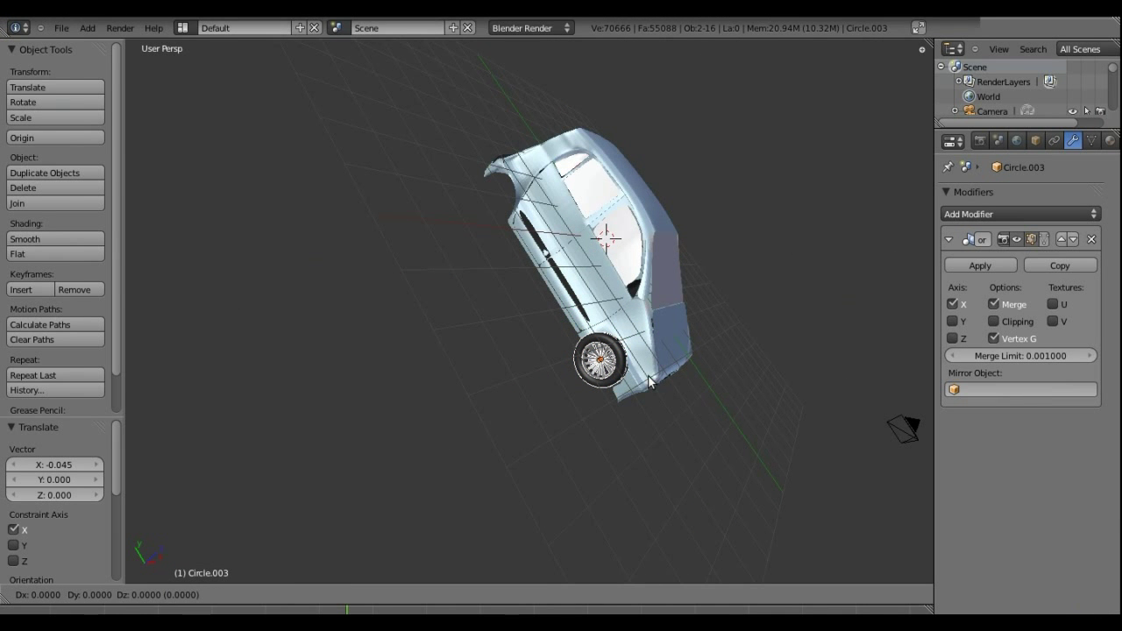
{"action": "right_click", "coordinate": [648, 380]}
{"action": "key", "text": "shift+d"}
{"action": "key", "text": "y"}
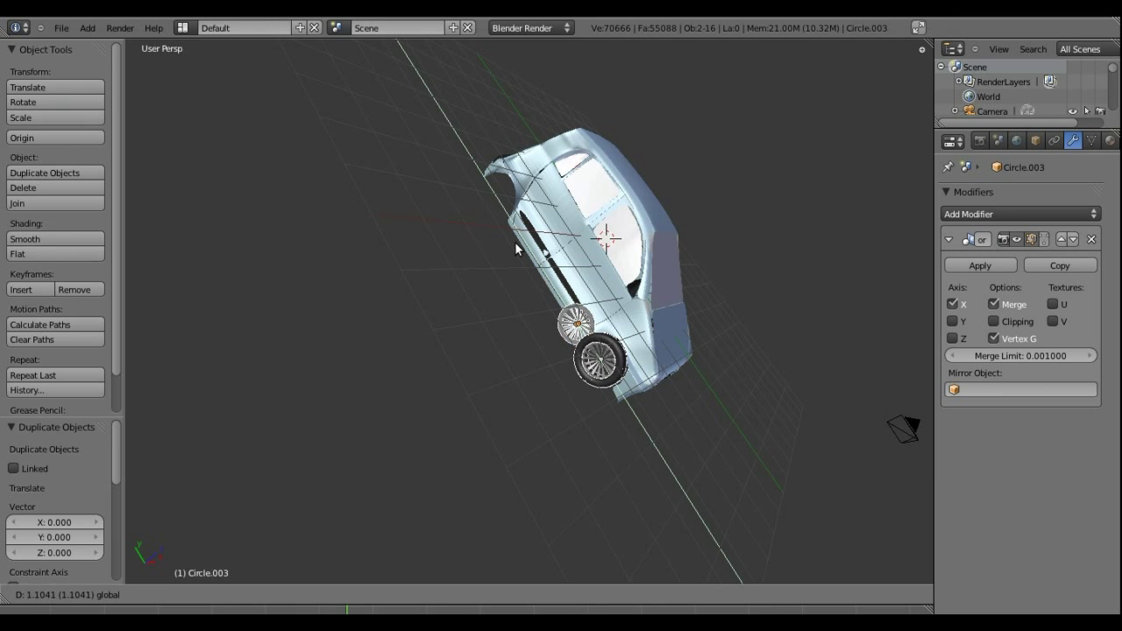
{"action": "left_click", "coordinate": [466, 176]}
{"action": "key", "text": "ctrl+z"}
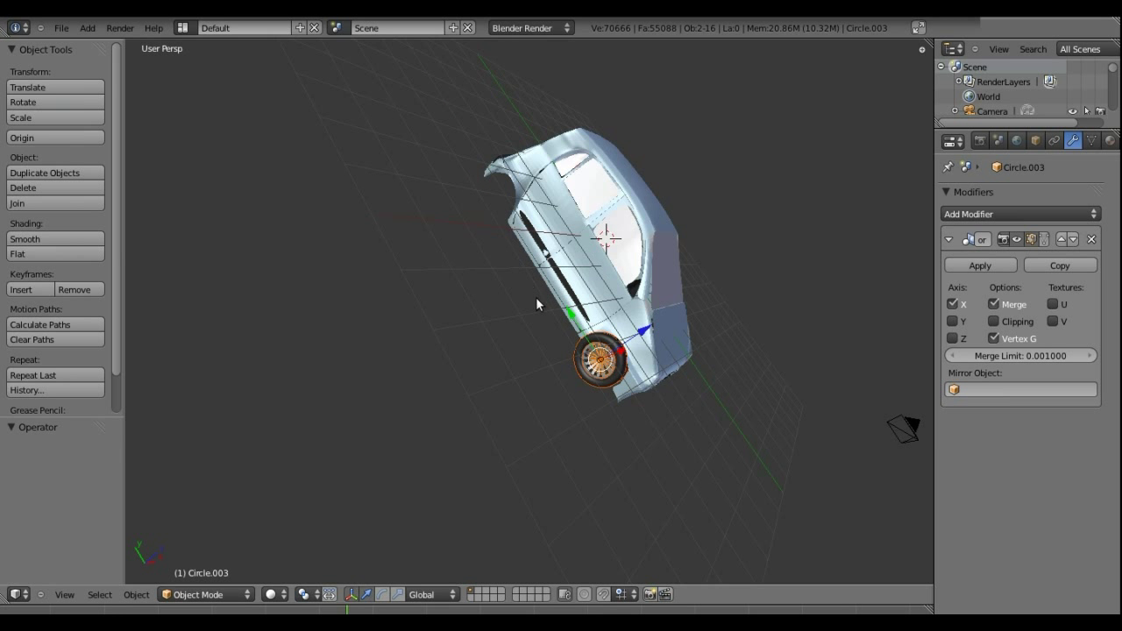
{"action": "key", "text": "ctrl+z"}
{"action": "left_click", "coordinate": [605, 376]}
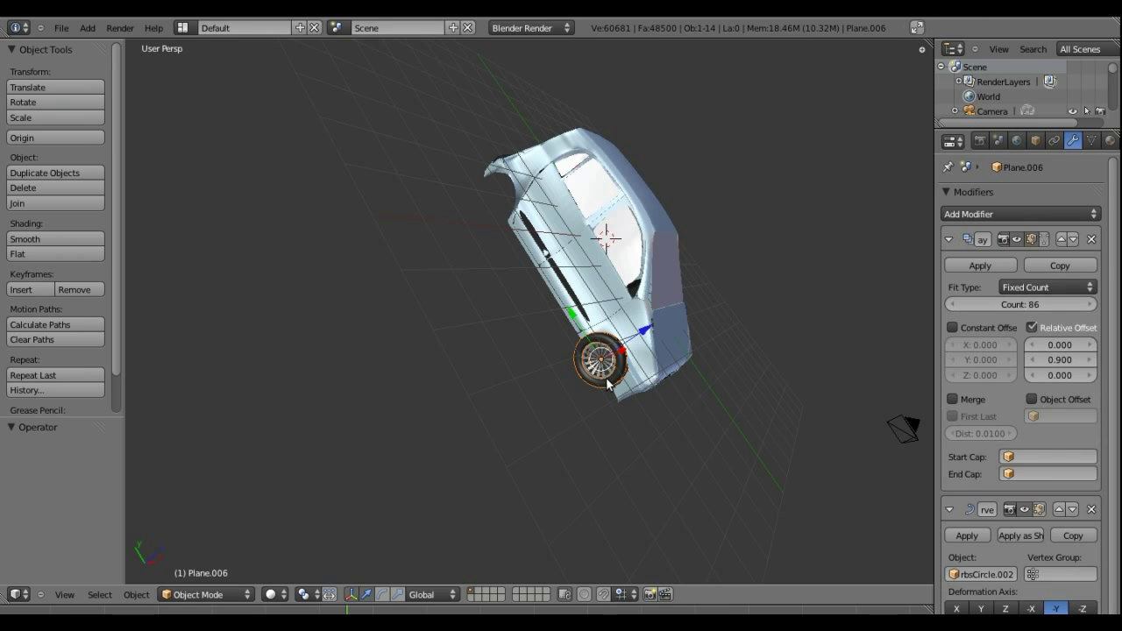
{"action": "key", "text": "ctrl+z"}
- Select the tyre Plane.006 and orbit to a side view of the car
{"action": "scroll", "coordinate": [700, 462], "scroll_direction": "up", "scroll_amount": 3}
{"action": "scroll", "coordinate": [681, 356], "scroll_direction": "up", "scroll_amount": 2}
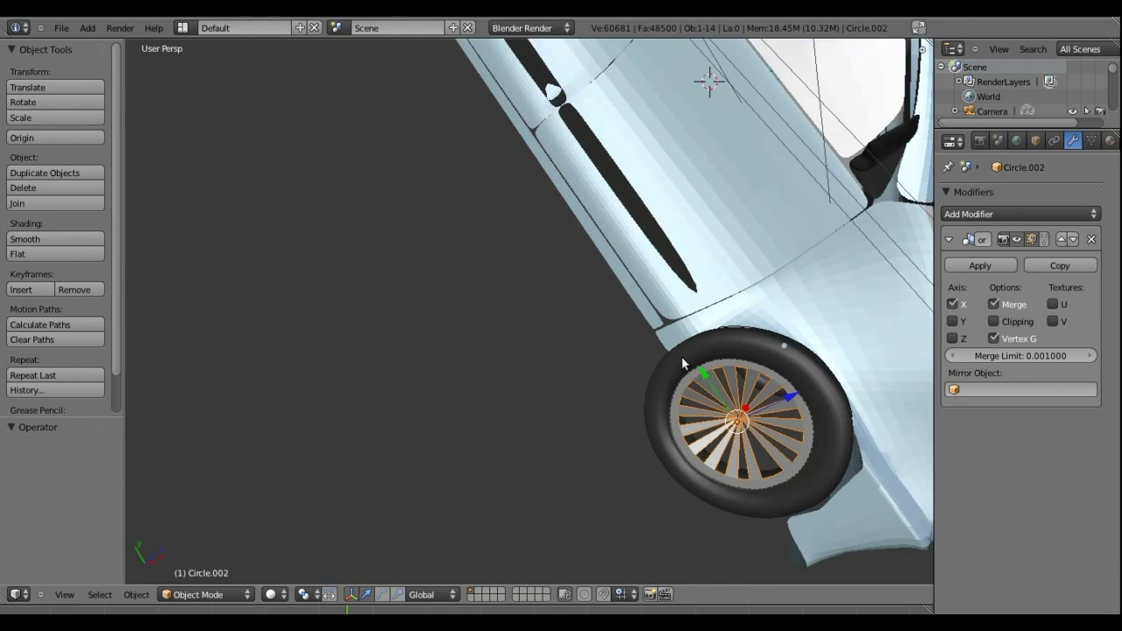
{"action": "scroll", "coordinate": [623, 303], "scroll_direction": "up", "scroll_amount": 2}
{"action": "left_click", "coordinate": [646, 301]}
{"action": "scroll", "coordinate": [548, 336], "scroll_direction": "down", "scroll_amount": 2}
{"action": "scroll", "coordinate": [485, 299], "scroll_direction": "down", "scroll_amount": 2}
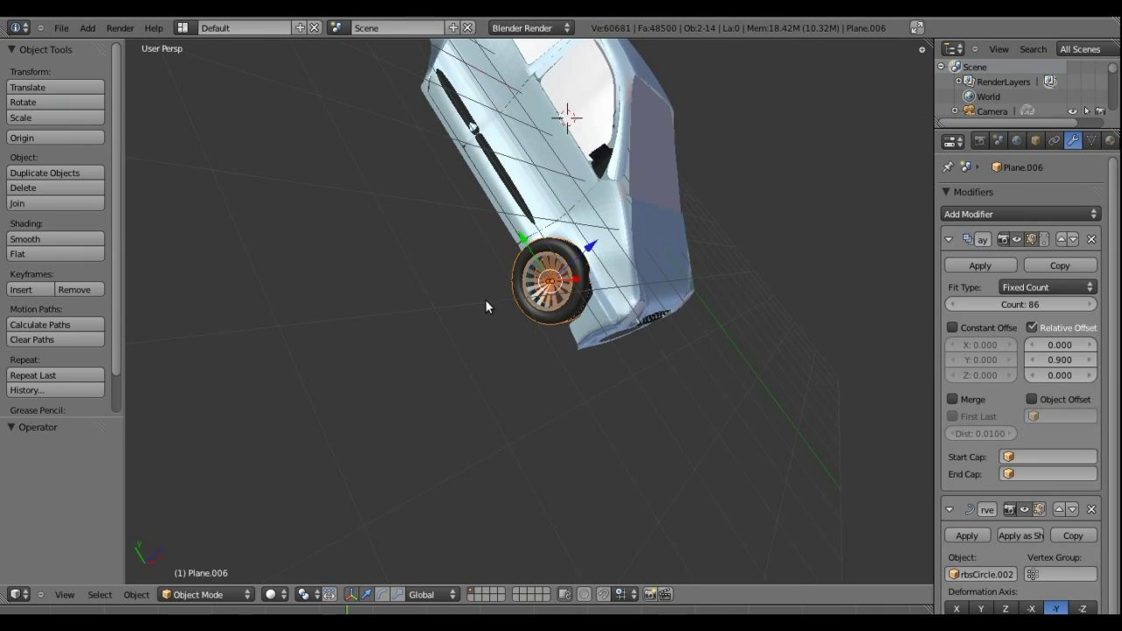
{"action": "middle_click_drag", "start_coordinate": [485, 299], "coordinate": [665, 334]}
{"action": "middle_click_drag", "start_coordinate": [300, 217], "coordinate": [263, 269]}
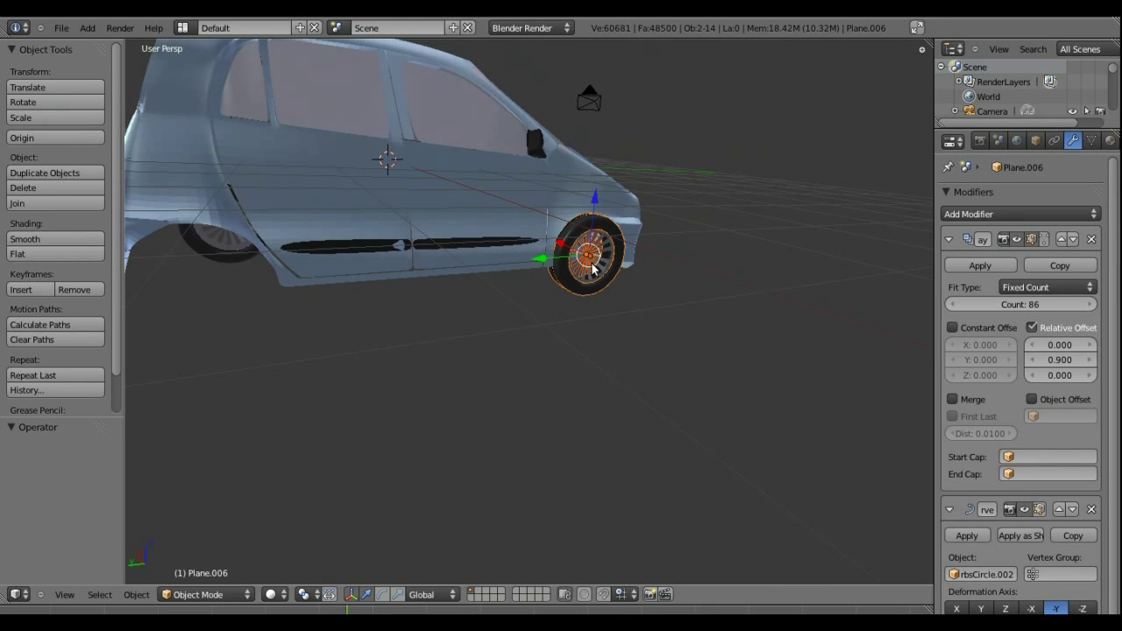
- Duplicate the tyre and move it along Y toward the rear, then undo back to one tyre
{"action": "key", "text": "shift+d"}
{"action": "left_click", "coordinate": [590, 268]}
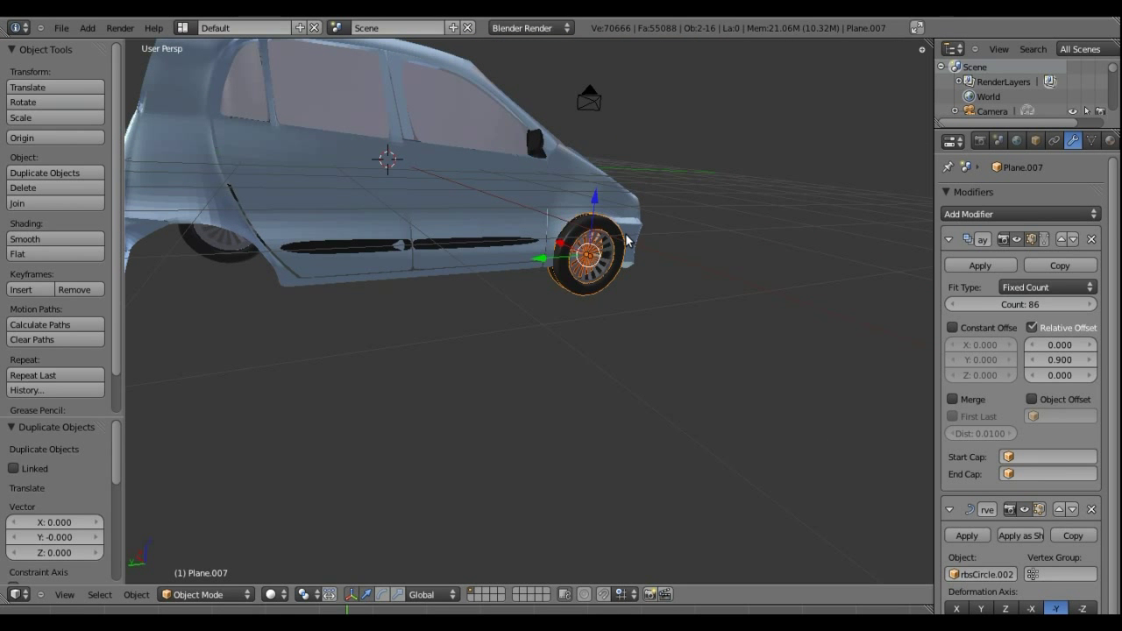
{"action": "key", "text": "g"}
{"action": "key", "text": "y"}
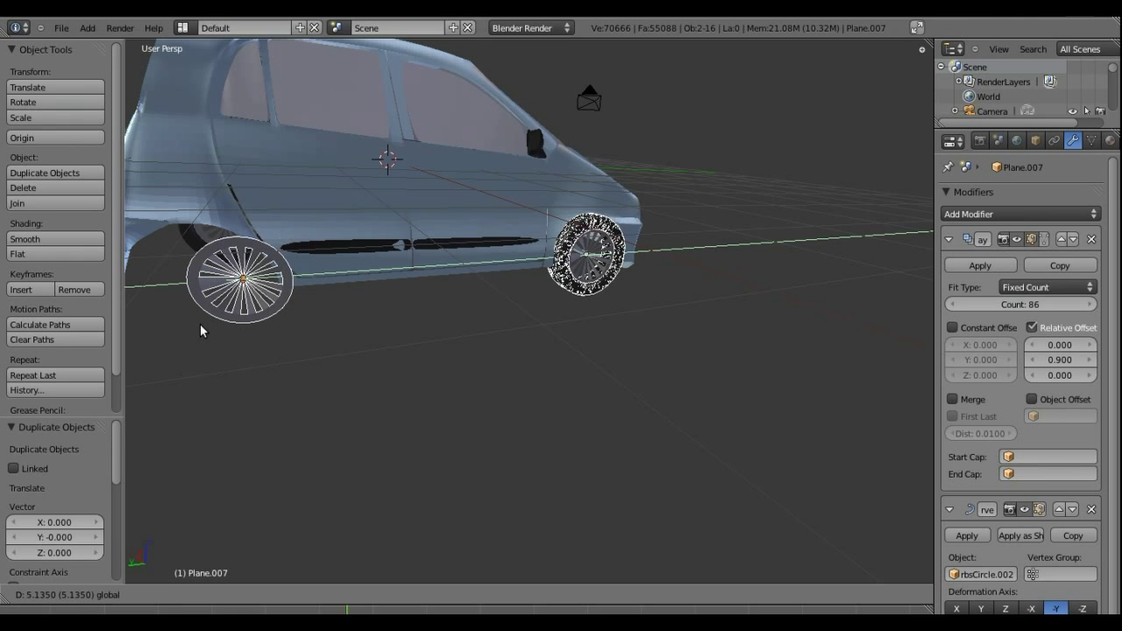
{"action": "left_click", "coordinate": [284, 328]}
{"action": "key", "text": "ctrl+z"}
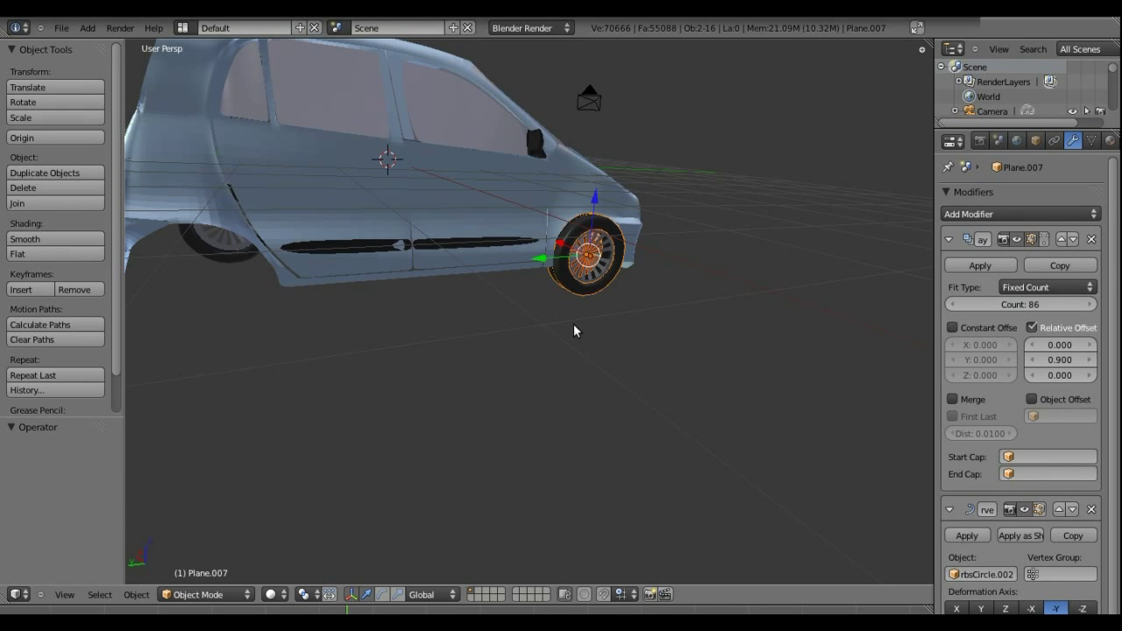
{"action": "key", "text": "ctrl+z"}
{"action": "key", "text": "ctrl+z"}
{"action": "key", "text": "ctrl+z"}
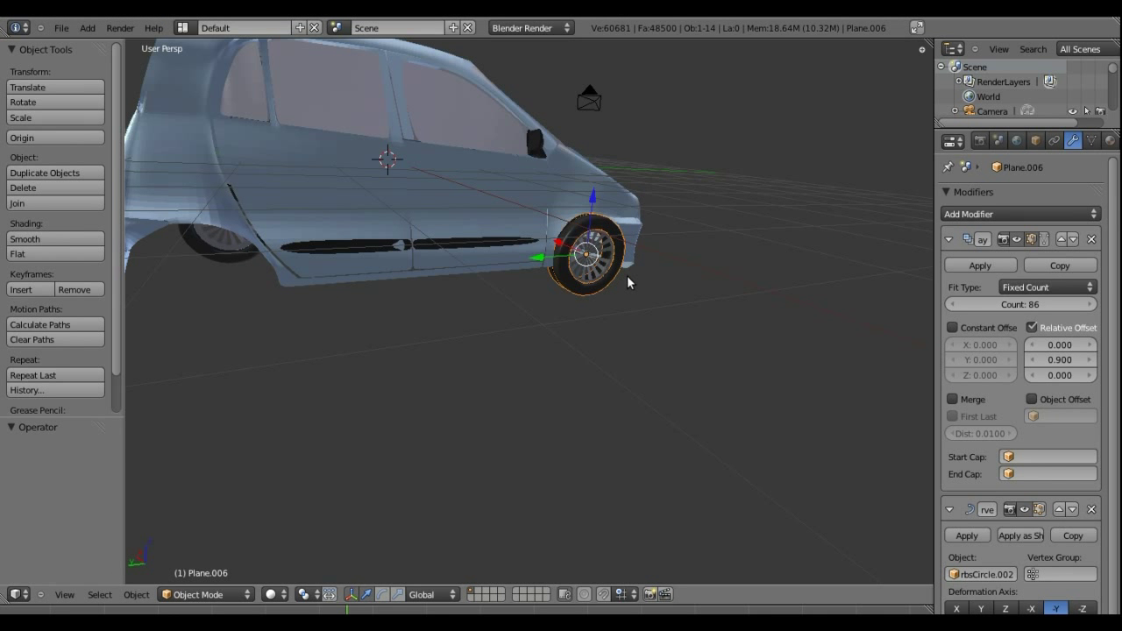
- Select the wheel rim NurbsCircle.002 and test-slide it along X, cancelling the move
{"action": "mouse_move", "coordinate": [627, 282]}
{"action": "middle_mouse_down"}
{"action": "mouse_move", "coordinate": [625, 254]}
{"action": "mouse_move", "coordinate": [491, 212]}
{"action": "mouse_move", "coordinate": [402, 201]}
{"action": "mouse_move", "coordinate": [429, 181]}
{"action": "middle_mouse_up"}
{"action": "scroll", "coordinate": [435, 188], "scroll_direction": "up", "scroll_amount": 2}
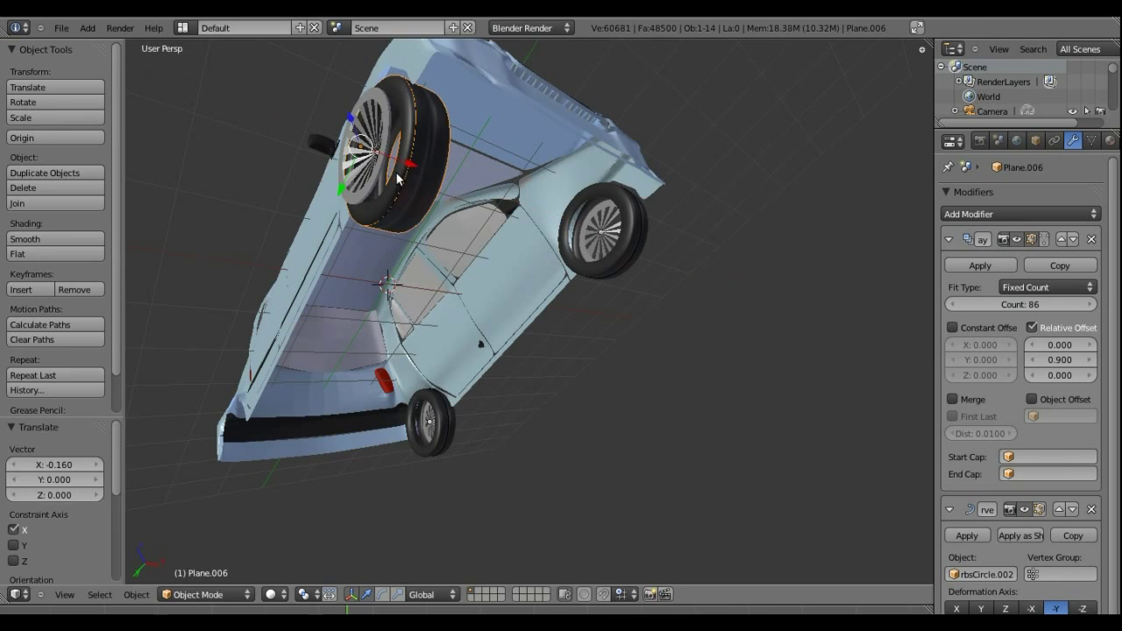
{"action": "scroll", "coordinate": [428, 175], "scroll_direction": "down", "scroll_amount": 2}
{"action": "middle_click_drag", "start_coordinate": [427, 176], "coordinate": [554, 243]}
{"action": "scroll", "coordinate": [554, 243], "scroll_direction": "up", "scroll_amount": 2}
{"action": "right_click", "coordinate": [552, 217]}
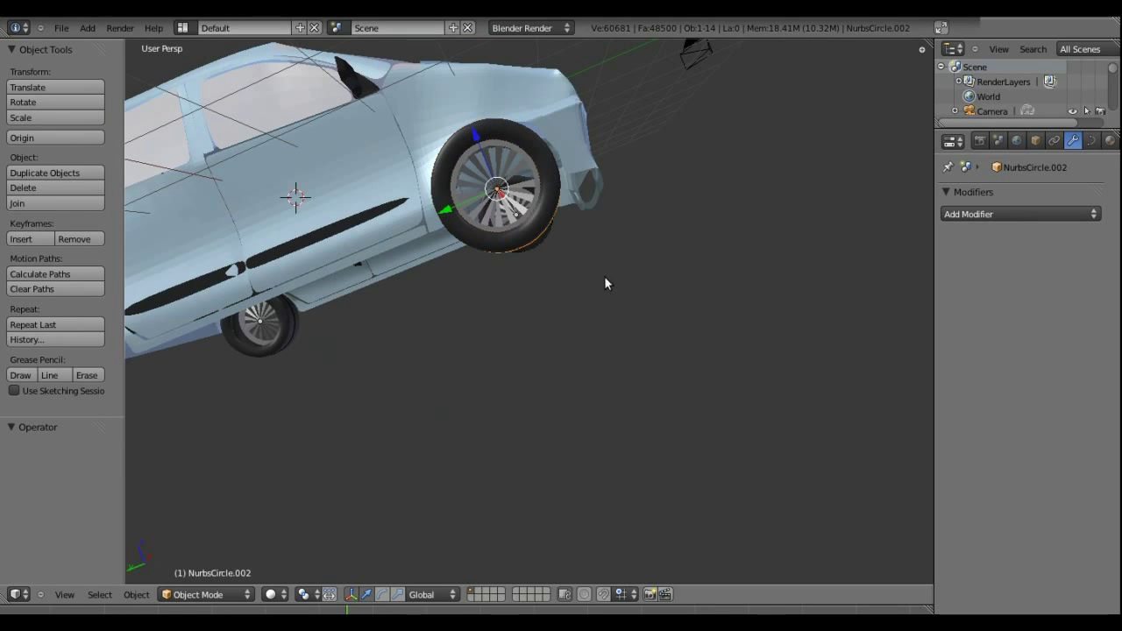
{"action": "mouse_move", "coordinate": [598, 276]}
{"action": "middle_mouse_down"}
{"action": "mouse_move", "coordinate": [557, 163]}
{"action": "mouse_move", "coordinate": [463, 158]}
{"action": "middle_mouse_up"}
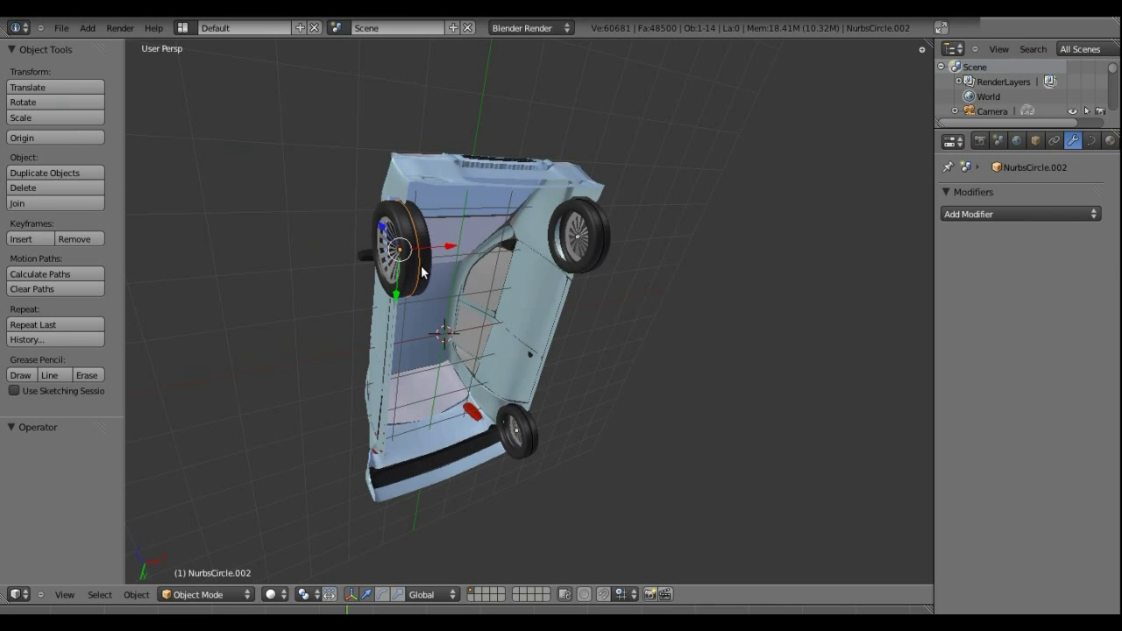
{"action": "left_click_drag", "start_coordinate": [444, 252], "coordinate": [351, 271]}
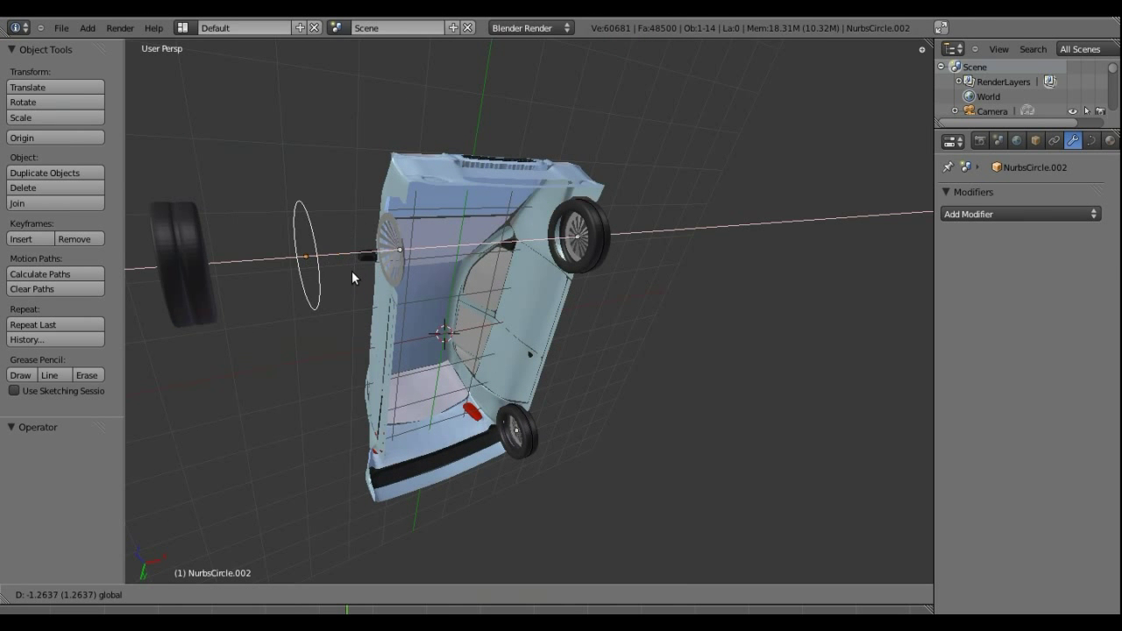
{"action": "right_click", "coordinate": [352, 271]}
- Add the tyre Plane.006 to the rim selection and view the car's side up close
{"action": "mouse_move", "coordinate": [406, 244]}
{"action": "middle_mouse_down"}
{"action": "mouse_move", "coordinate": [449, 250]}
{"action": "mouse_move", "coordinate": [499, 179]}
{"action": "mouse_move", "coordinate": [585, 216]}
{"action": "mouse_move", "coordinate": [372, 193]}
{"action": "mouse_move", "coordinate": [438, 246]}
{"action": "mouse_move", "coordinate": [459, 147]}
{"action": "middle_mouse_up"}
{"action": "right_click", "coordinate": [416, 232], "text": "shift"}
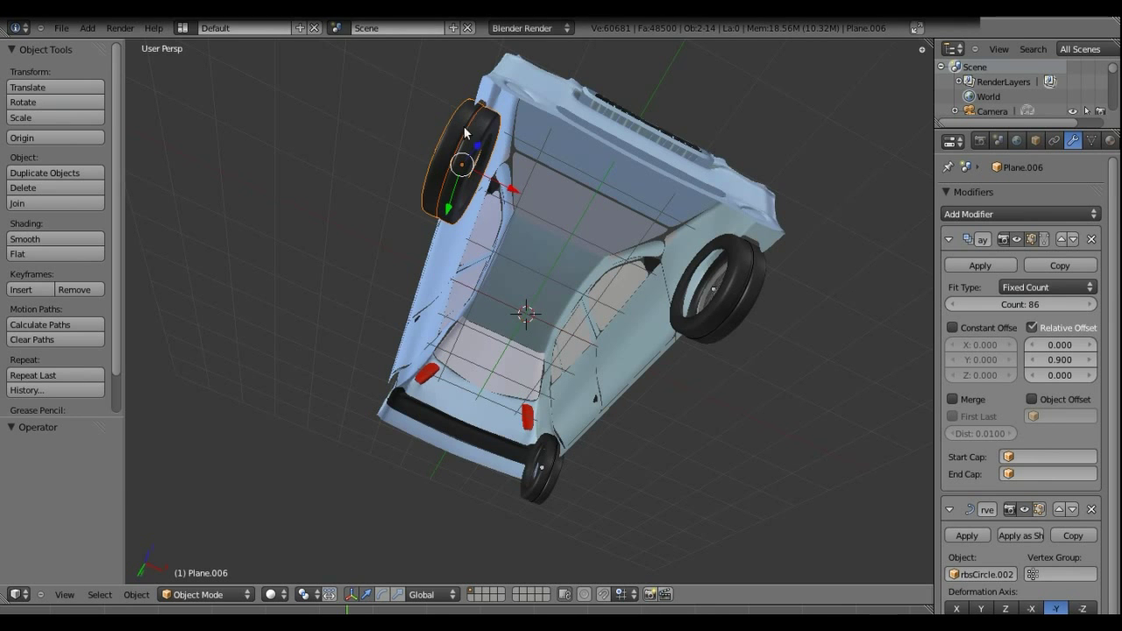
{"action": "mouse_move", "coordinate": [472, 128]}
{"action": "middle_mouse_down"}
{"action": "mouse_move", "coordinate": [538, 196]}
{"action": "mouse_move", "coordinate": [546, 258]}
{"action": "middle_mouse_up"}
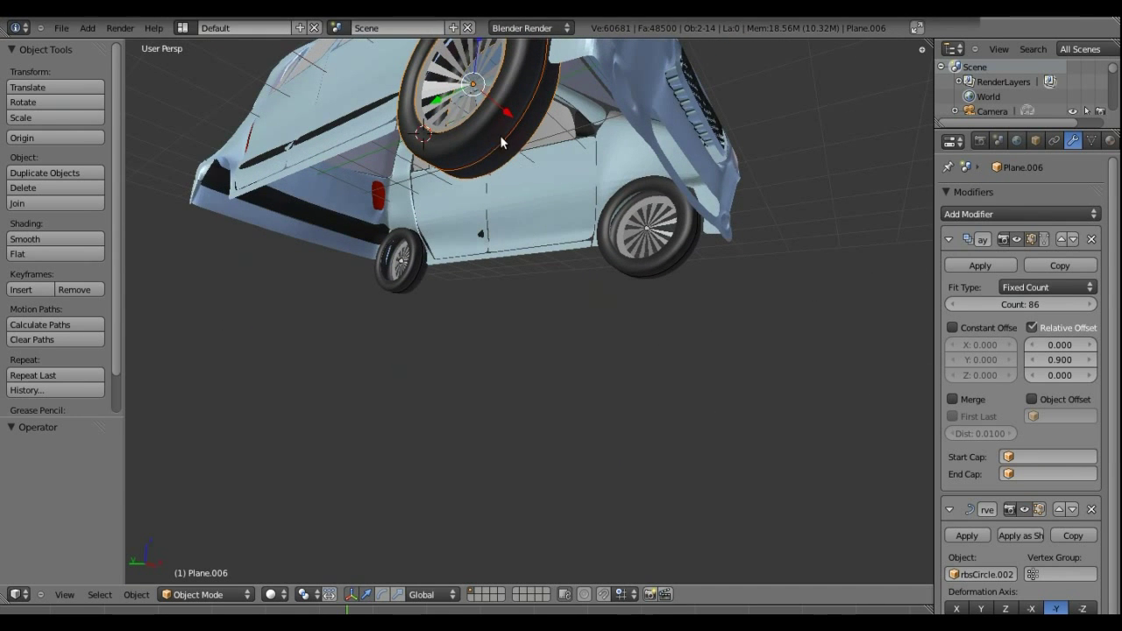
{"action": "mouse_move", "coordinate": [471, 147]}
{"action": "middle_mouse_down"}
{"action": "mouse_move", "coordinate": [456, 212]}
{"action": "mouse_move", "coordinate": [463, 235]}
{"action": "mouse_move", "coordinate": [423, 225]}
{"action": "mouse_move", "coordinate": [538, 292]}
{"action": "mouse_move", "coordinate": [601, 286]}
{"action": "middle_mouse_up"}
- Duplicate the selected wheel parts and move the copy along Y to the rear arch
{"action": "key", "text": "shift+d"}
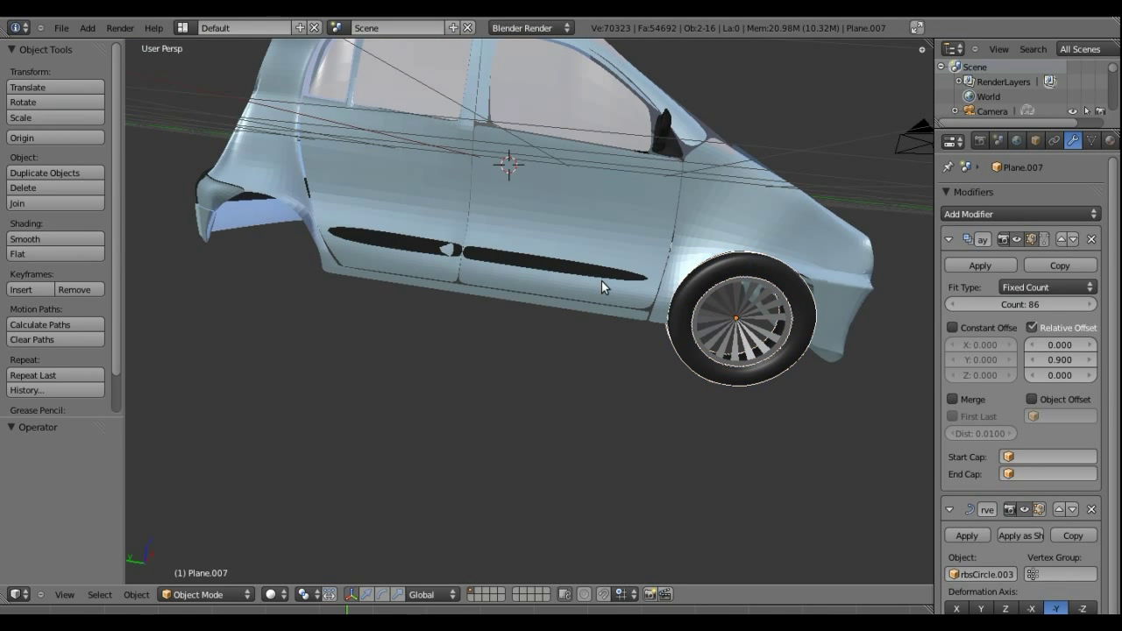
{"action": "right_click", "coordinate": [601, 280]}
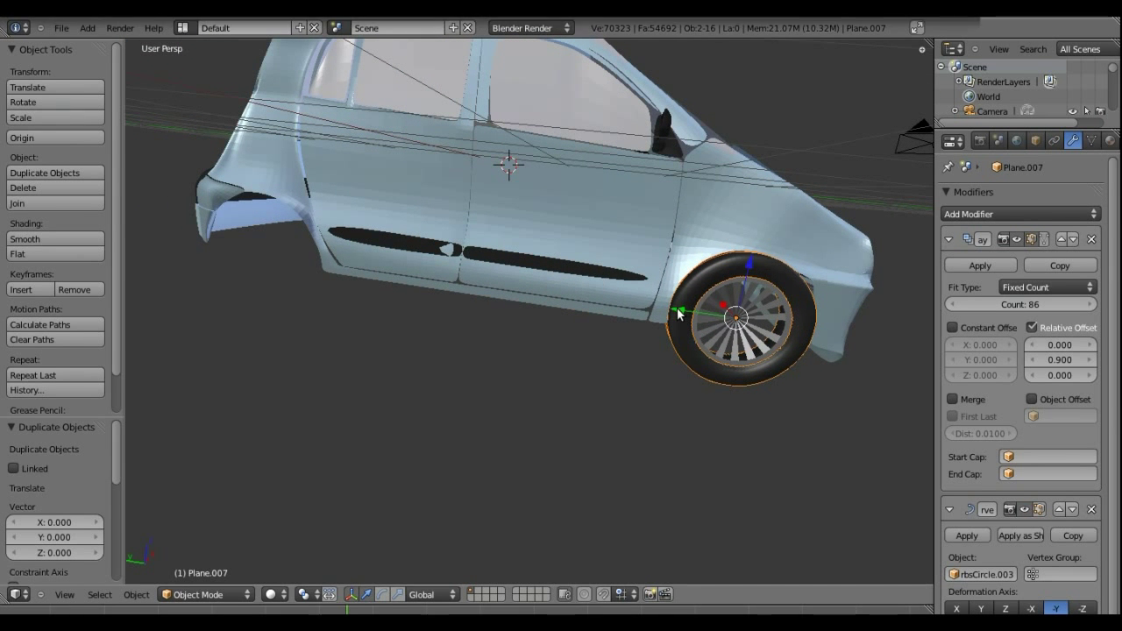
{"action": "key", "text": "g"}
{"action": "key", "text": "y"}
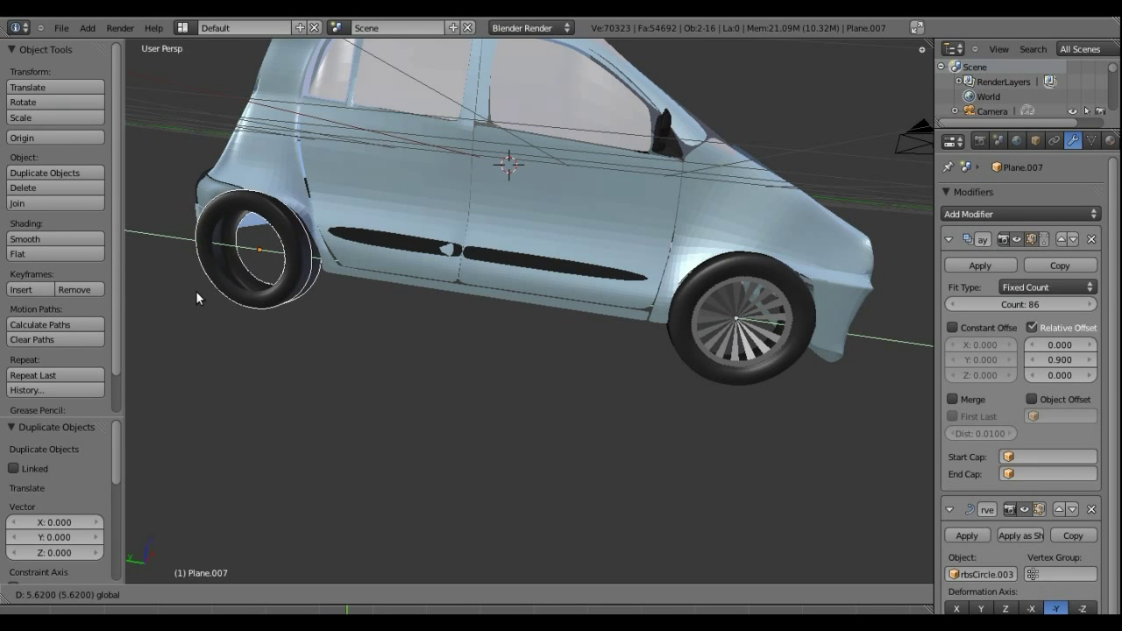
{"action": "left_click", "coordinate": [207, 298]}
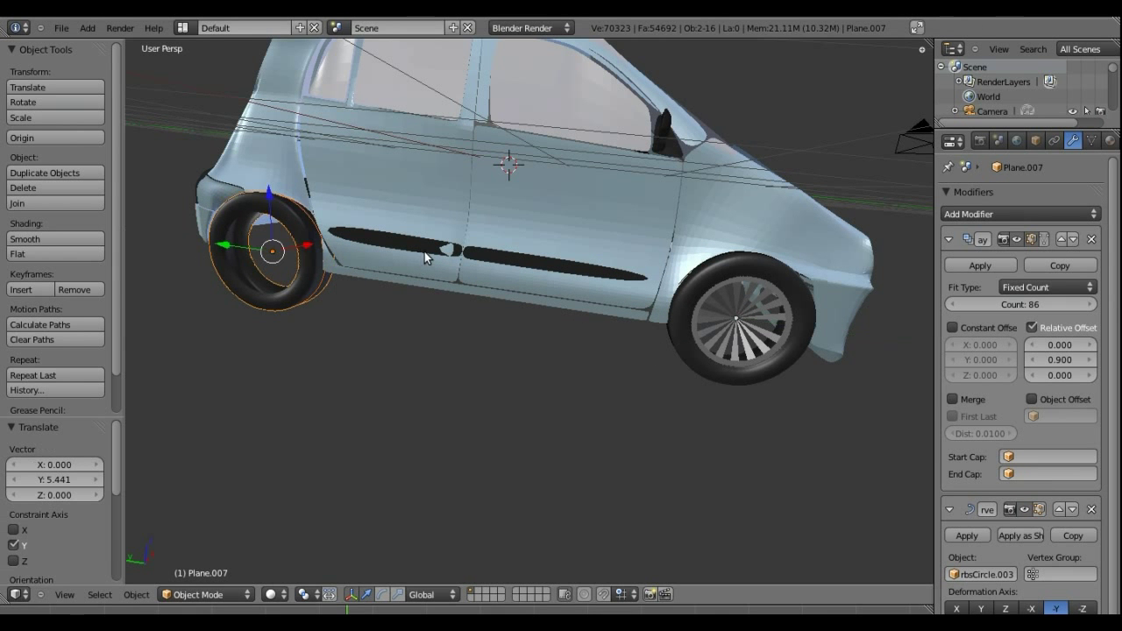
{"action": "middle_click_drag", "start_coordinate": [424, 251], "coordinate": [475, 230]}
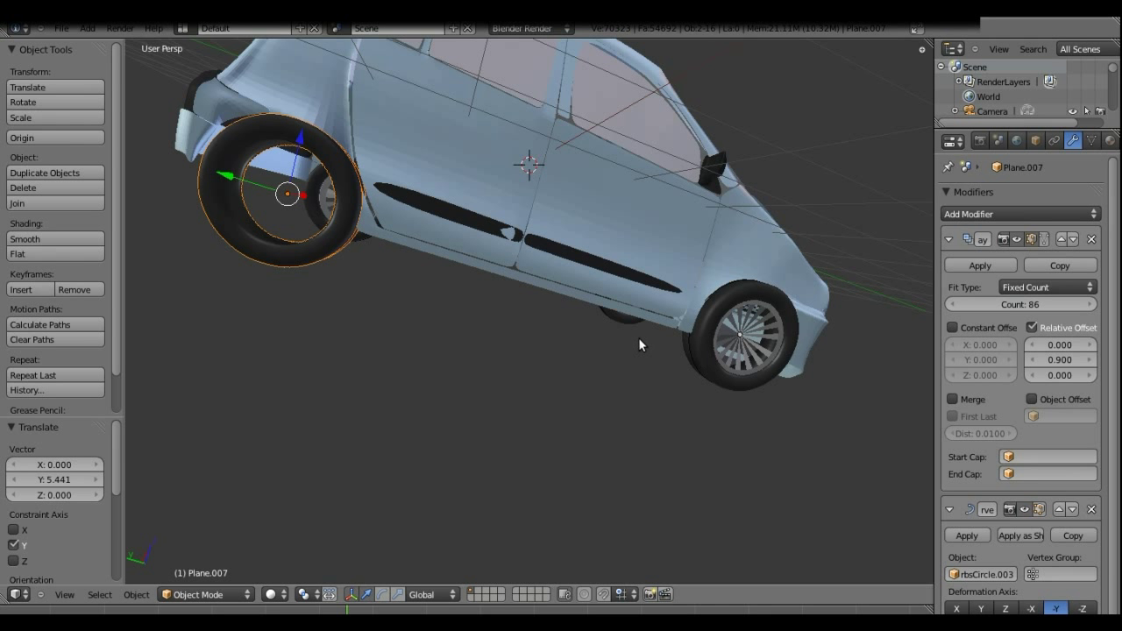
- Duplicate the front wheel rim and move it along Y inside the rear tyre
{"action": "right_click", "coordinate": [753, 340]}
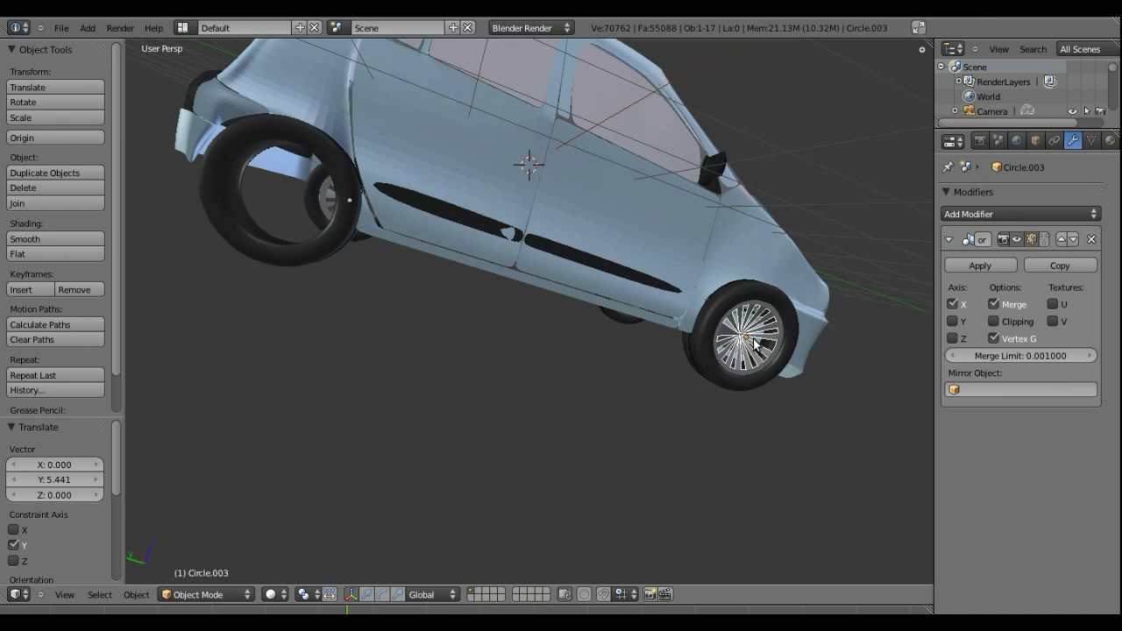
{"action": "key", "text": "shift+d"}
{"action": "right_click", "coordinate": [753, 341]}
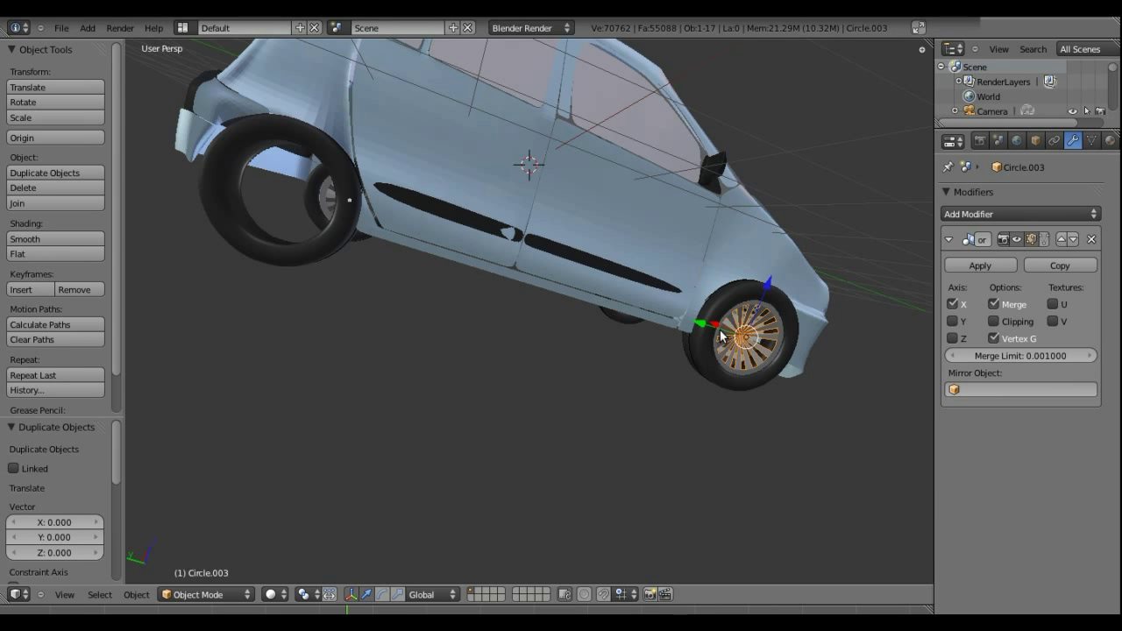
{"action": "middle_click_drag", "start_coordinate": [724, 335], "coordinate": [676, 329]}
{"action": "key", "text": "g"}
{"action": "key", "text": "y"}
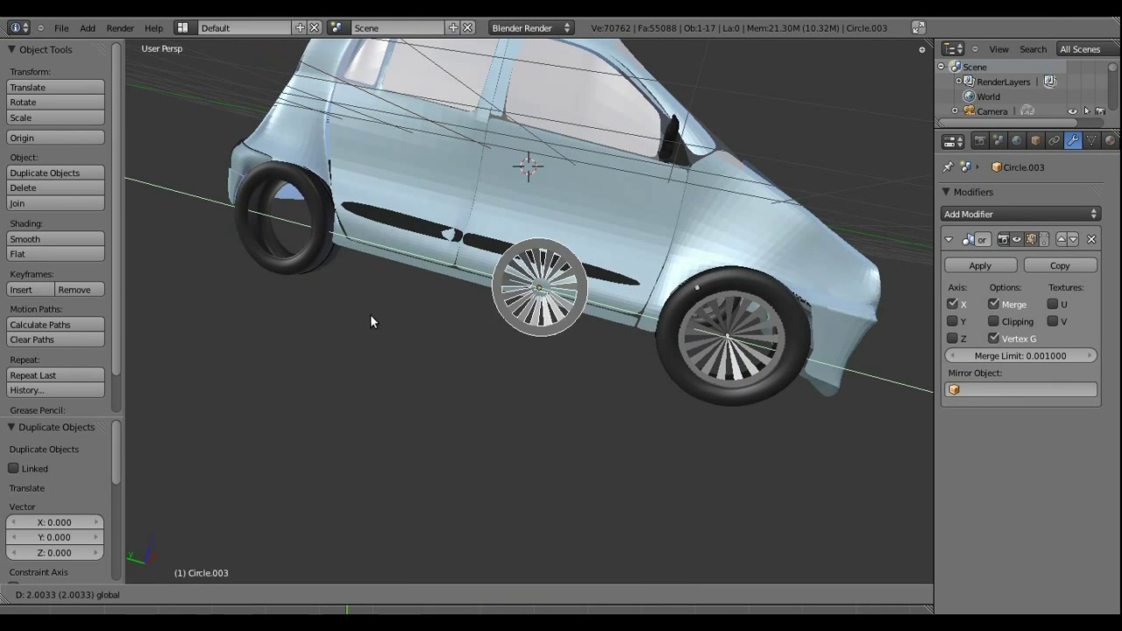
{"action": "left_click", "coordinate": [206, 301]}
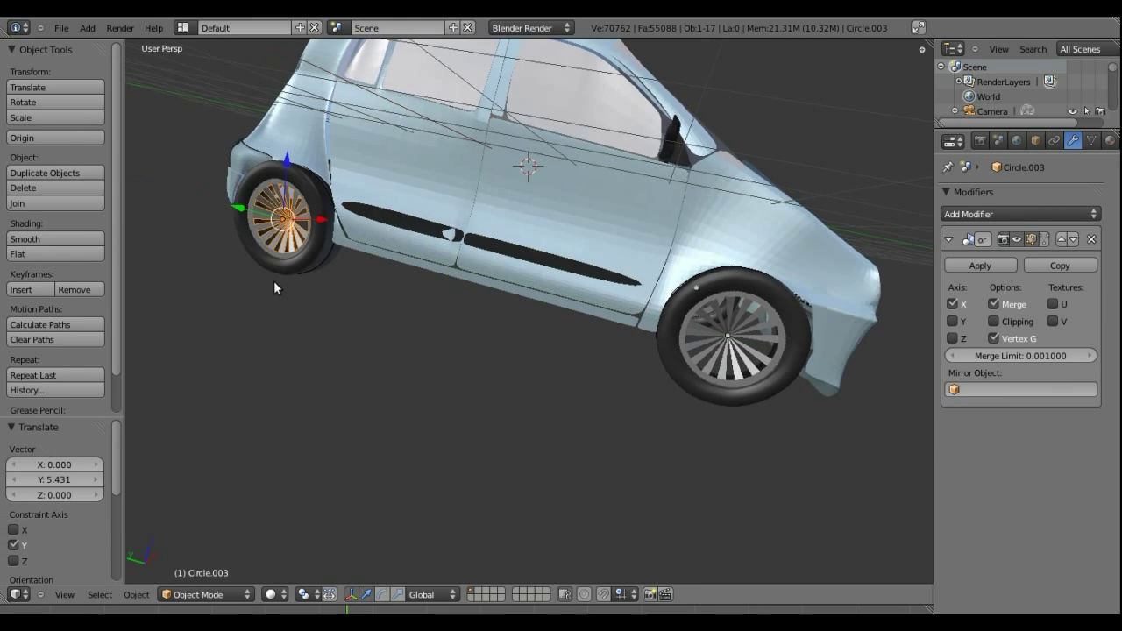
{"action": "mouse_move", "coordinate": [274, 280]}
{"action": "middle_mouse_down"}
{"action": "mouse_move", "coordinate": [341, 270]}
{"action": "mouse_move", "coordinate": [447, 297]}
{"action": "mouse_move", "coordinate": [441, 327]}
{"action": "middle_mouse_up"}
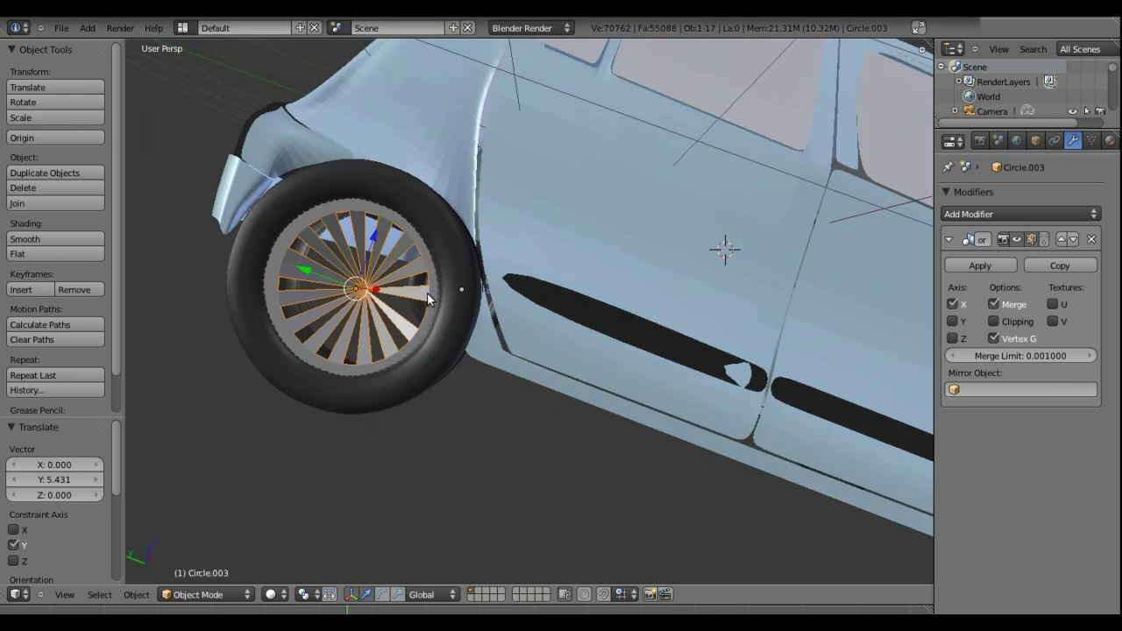
- Nudge the wheel 0.010 along Y, then select the car body Plane.007
{"action": "key", "text": "g"}
{"action": "key", "text": "y"}
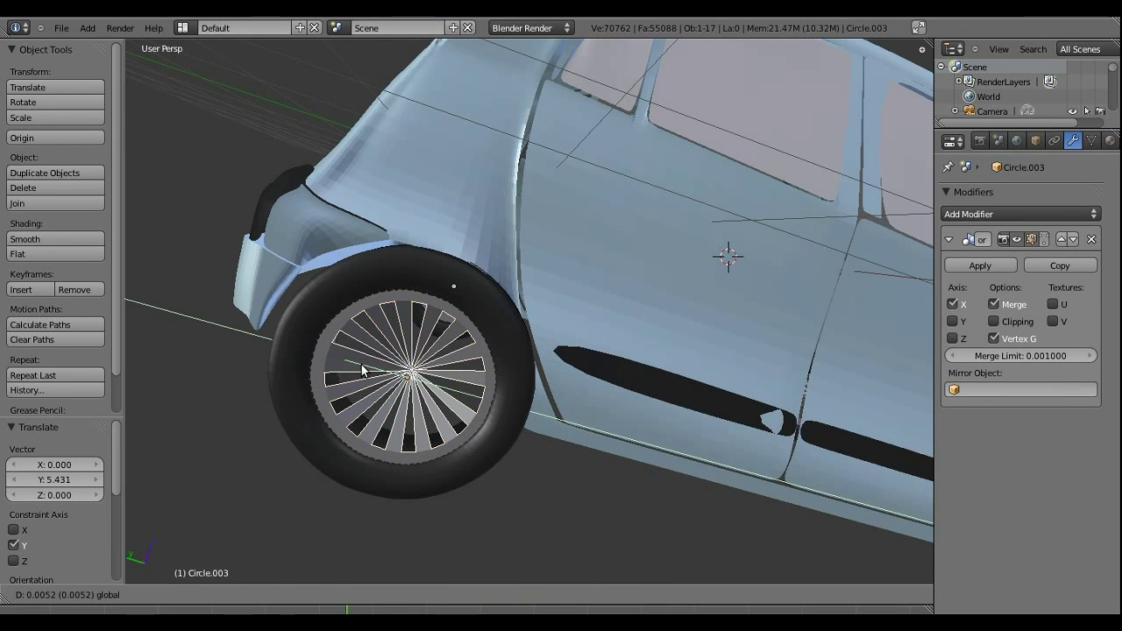
{"action": "left_click", "coordinate": [361, 369]}
{"action": "scroll", "coordinate": [385, 350], "scroll_direction": "down", "scroll_amount": 1}
{"action": "scroll", "coordinate": [387, 350], "scroll_direction": "down", "scroll_amount": 3}
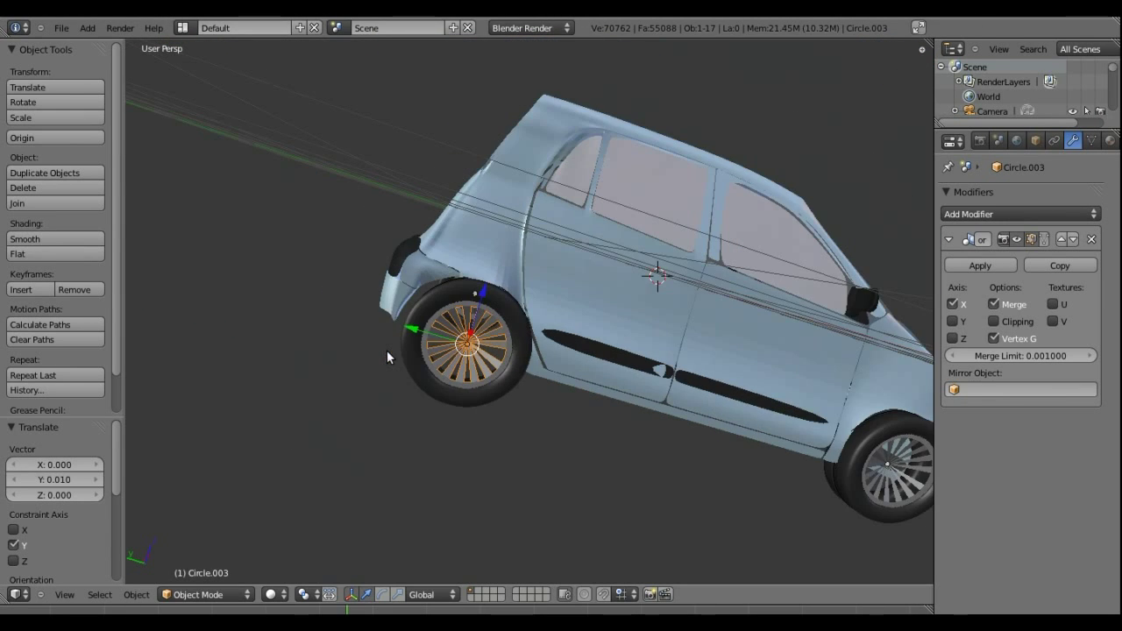
{"action": "right_click", "coordinate": [524, 300]}
- Orbit to a top-down view and nudge the car body slightly along X
{"action": "mouse_move", "coordinate": [535, 287]}
{"action": "middle_mouse_down"}
{"action": "mouse_move", "coordinate": [626, 335]}
{"action": "mouse_move", "coordinate": [555, 422]}
{"action": "mouse_move", "coordinate": [667, 276]}
{"action": "mouse_move", "coordinate": [745, 330]}
{"action": "mouse_move", "coordinate": [338, 334]}
{"action": "mouse_move", "coordinate": [322, 312]}
{"action": "mouse_move", "coordinate": [305, 334]}
{"action": "mouse_move", "coordinate": [315, 337]}
{"action": "middle_mouse_up"}
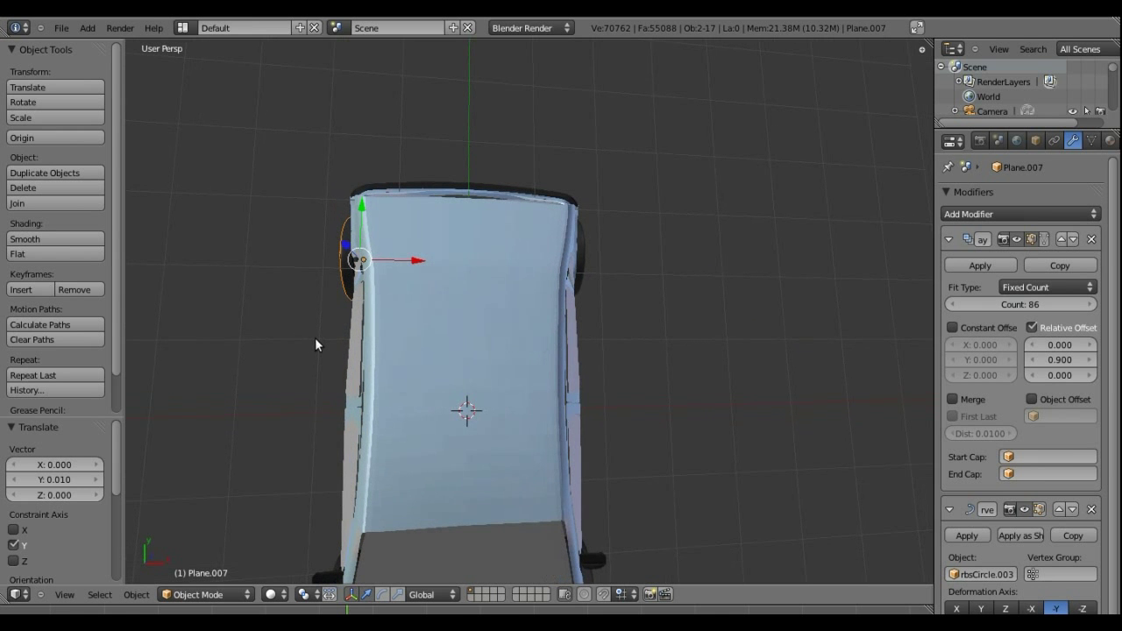
{"action": "middle_click_drag", "start_coordinate": [478, 271], "coordinate": [478, 276]}
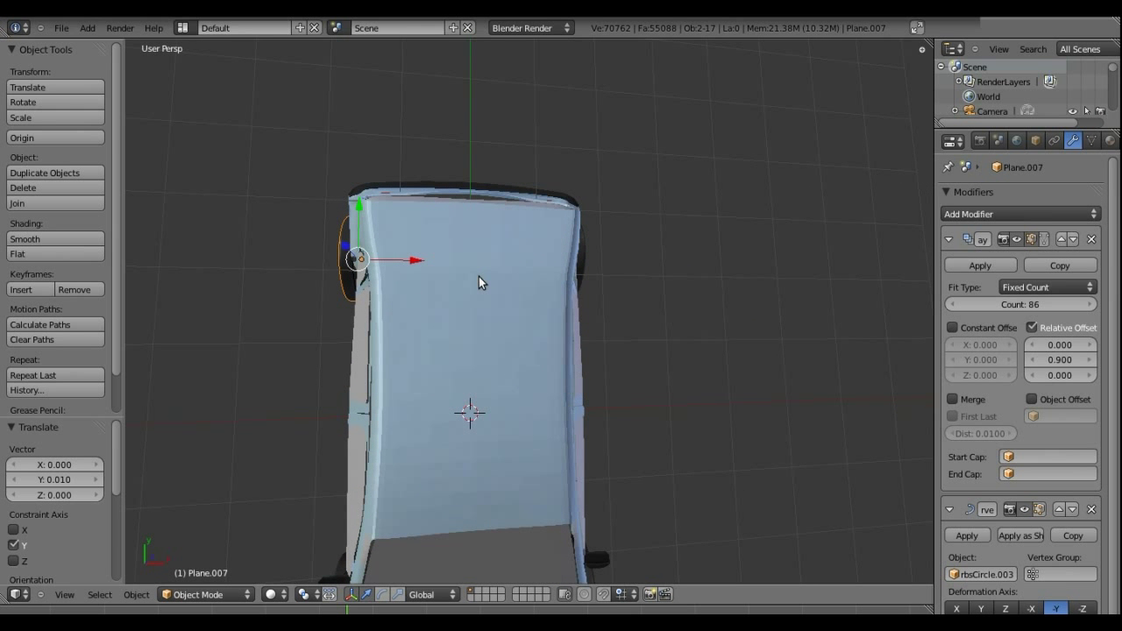
{"action": "left_click_drag", "start_coordinate": [411, 261], "coordinate": [405, 262]}
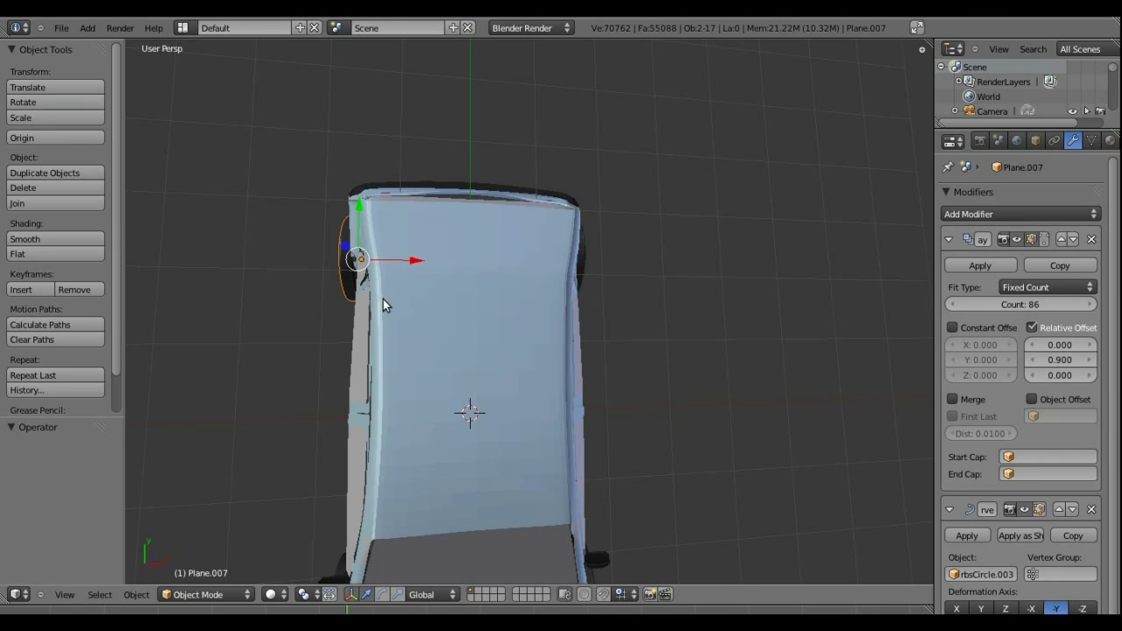
{"action": "mouse_move", "coordinate": [383, 299]}
{"action": "middle_mouse_down"}
{"action": "mouse_move", "coordinate": [469, 282]}
{"action": "mouse_move", "coordinate": [559, 232]}
{"action": "mouse_move", "coordinate": [658, 308]}
{"action": "mouse_move", "coordinate": [583, 237]}
{"action": "mouse_move", "coordinate": [684, 283]}
{"action": "mouse_move", "coordinate": [367, 254]}
{"action": "middle_mouse_up"}
- Move NurbsCircle.003 0.018 along X, check the wheels from a side view, and save
{"action": "right_click", "coordinate": [711, 296]}
{"action": "scroll", "coordinate": [367, 253], "scroll_direction": "up", "scroll_amount": 3}
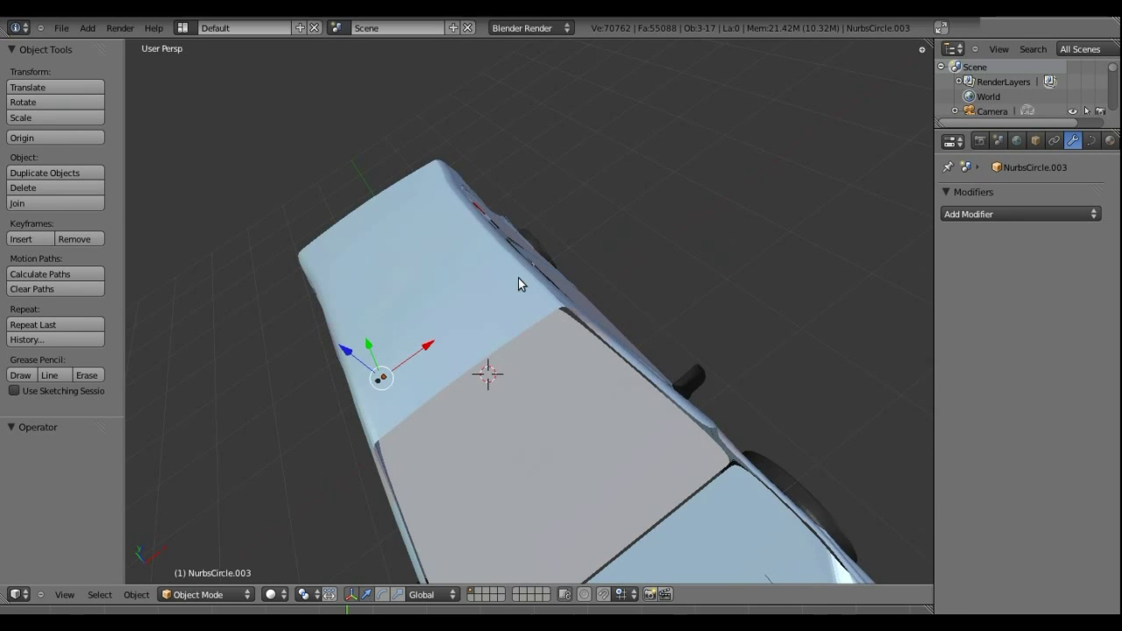
{"action": "mouse_move", "coordinate": [518, 278]}
{"action": "middle_mouse_down"}
{"action": "mouse_move", "coordinate": [607, 395]}
{"action": "mouse_move", "coordinate": [187, 155]}
{"action": "mouse_move", "coordinate": [456, 215]}
{"action": "middle_mouse_up"}
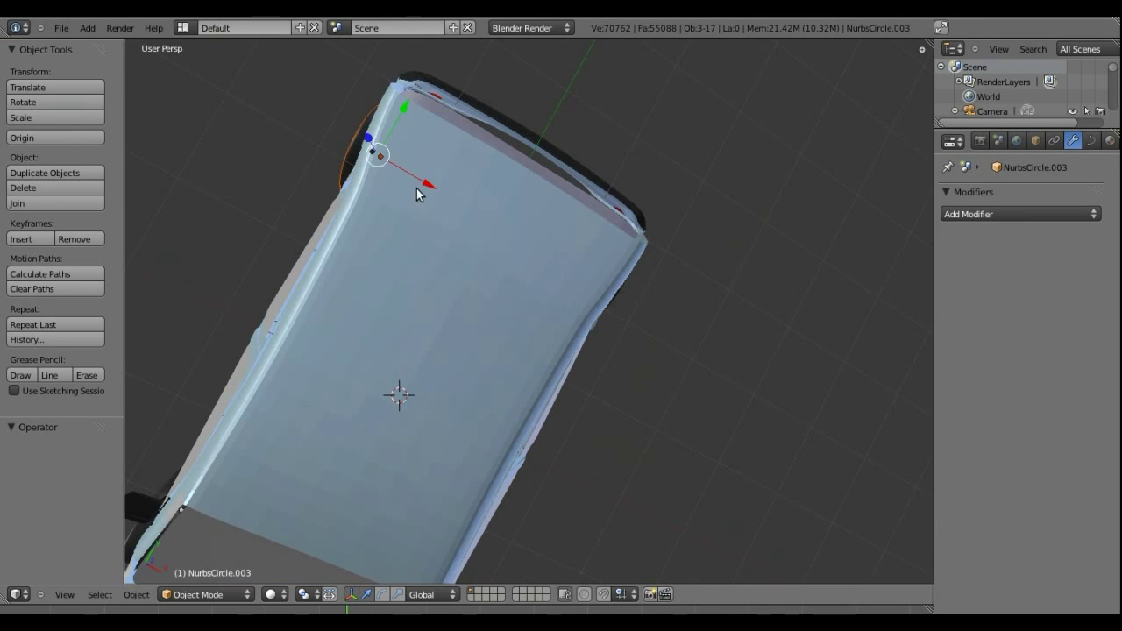
{"action": "left_click_drag", "start_coordinate": [417, 189], "coordinate": [431, 189]}
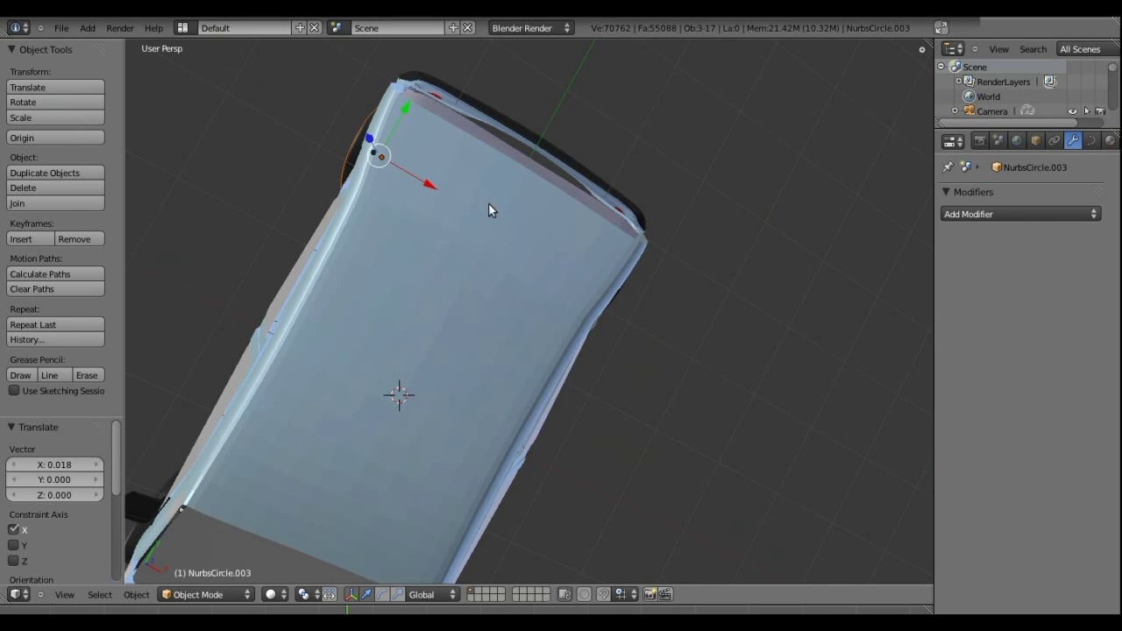
{"action": "mouse_move", "coordinate": [489, 210]}
{"action": "middle_mouse_down"}
{"action": "mouse_move", "coordinate": [670, 188]}
{"action": "mouse_move", "coordinate": [648, 178]}
{"action": "mouse_move", "coordinate": [404, 352]}
{"action": "mouse_move", "coordinate": [430, 356]}
{"action": "middle_mouse_up"}
{"action": "scroll", "coordinate": [442, 406], "scroll_direction": "down", "scroll_amount": 5}
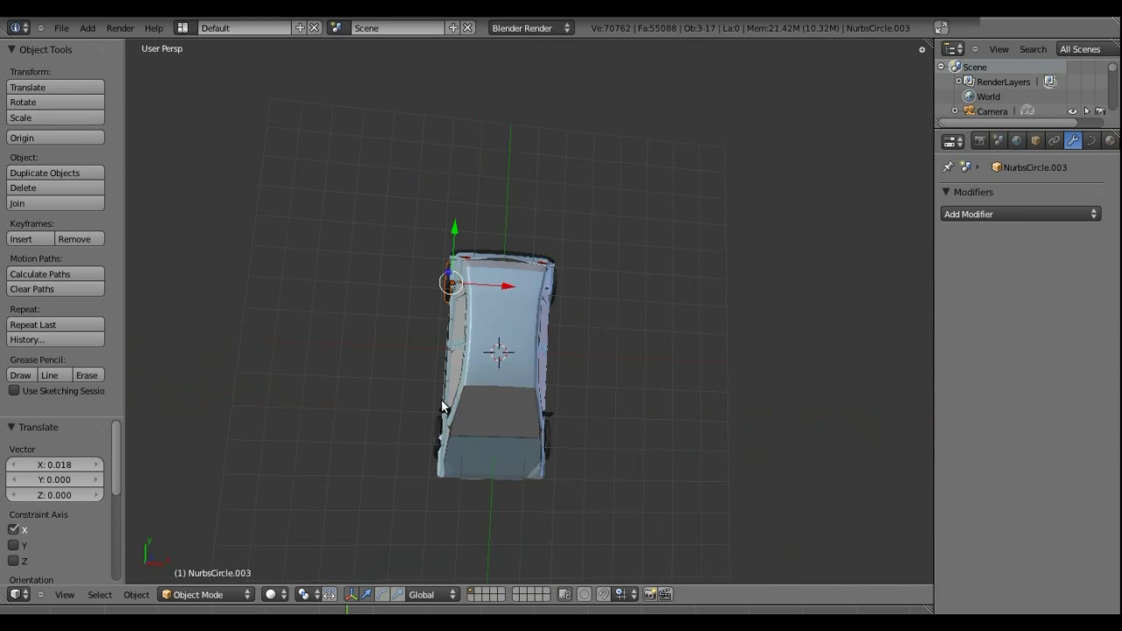
{"action": "mouse_move", "coordinate": [442, 406]}
{"action": "middle_mouse_down"}
{"action": "mouse_move", "coordinate": [465, 307]}
{"action": "mouse_move", "coordinate": [500, 294]}
{"action": "mouse_move", "coordinate": [506, 273]}
{"action": "mouse_move", "coordinate": [493, 297]}
{"action": "mouse_move", "coordinate": [548, 317]}
{"action": "mouse_move", "coordinate": [590, 403]}
{"action": "mouse_move", "coordinate": [648, 412]}
{"action": "middle_mouse_up"}
{"action": "scroll", "coordinate": [477, 287], "scroll_direction": "up", "scroll_amount": 3}
{"action": "scroll", "coordinate": [477, 288], "scroll_direction": "up", "scroll_amount": 2}
{"action": "scroll", "coordinate": [464, 283], "scroll_direction": "down", "scroll_amount": 5}
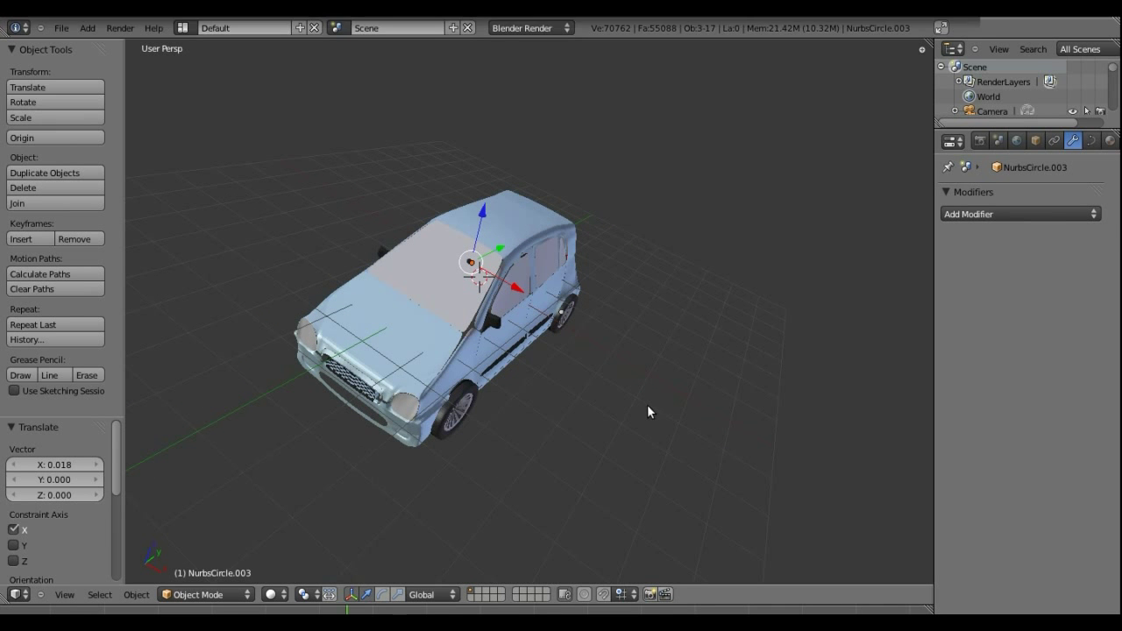
{"action": "key", "text": "ctrl+s"}
- Confirm the file overwrite, then give the car body Plane smooth shading
{"action": "left_click", "coordinate": [648, 409]}
{"action": "scroll", "coordinate": [407, 366], "scroll_direction": "up", "scroll_amount": 5}
{"action": "mouse_move", "coordinate": [408, 366]}
{"action": "middle_mouse_down"}
{"action": "mouse_move", "coordinate": [419, 333]}
{"action": "mouse_move", "coordinate": [427, 339]}
{"action": "mouse_move", "coordinate": [401, 288]}
{"action": "middle_mouse_up"}
{"action": "scroll", "coordinate": [427, 331], "scroll_direction": "down", "scroll_amount": 3}
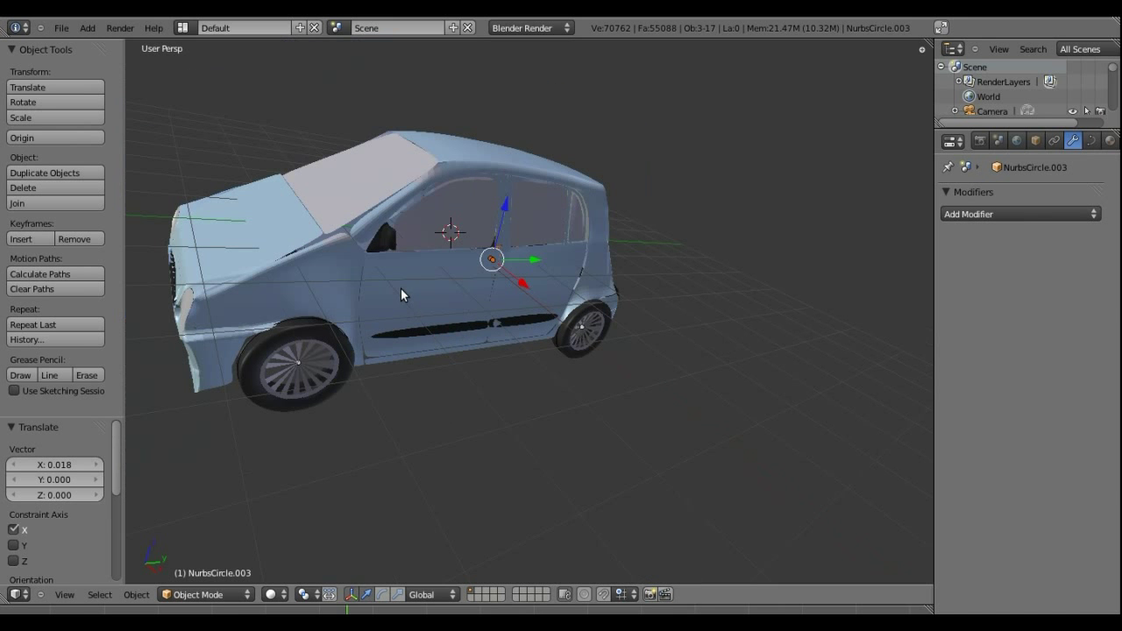
{"action": "right_click", "coordinate": [397, 291]}
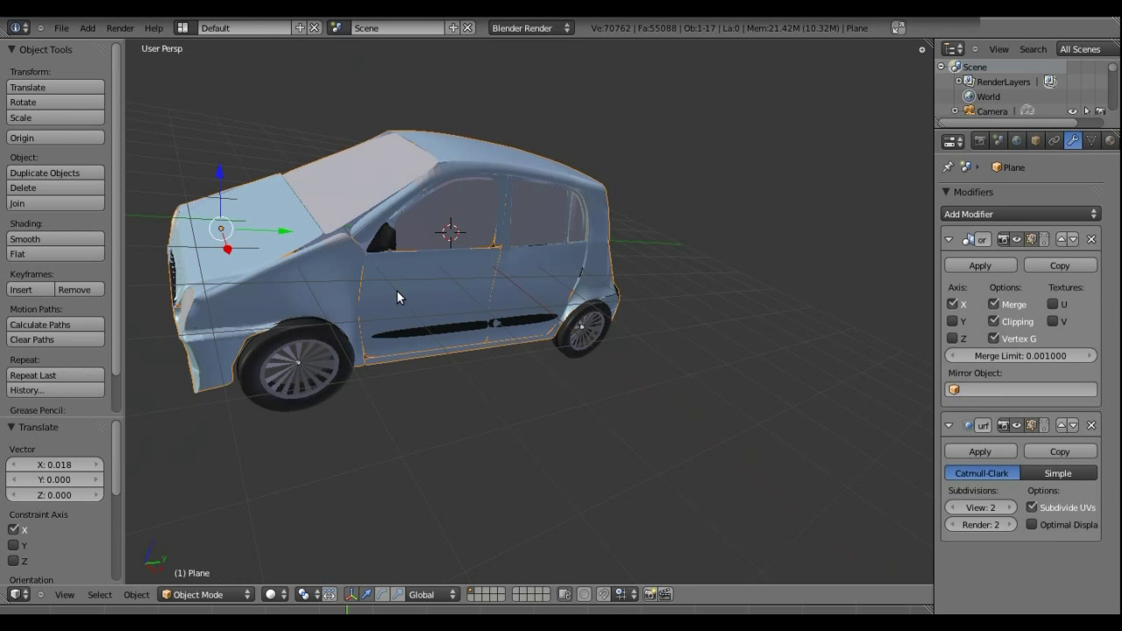
{"action": "left_click", "coordinate": [86, 238]}
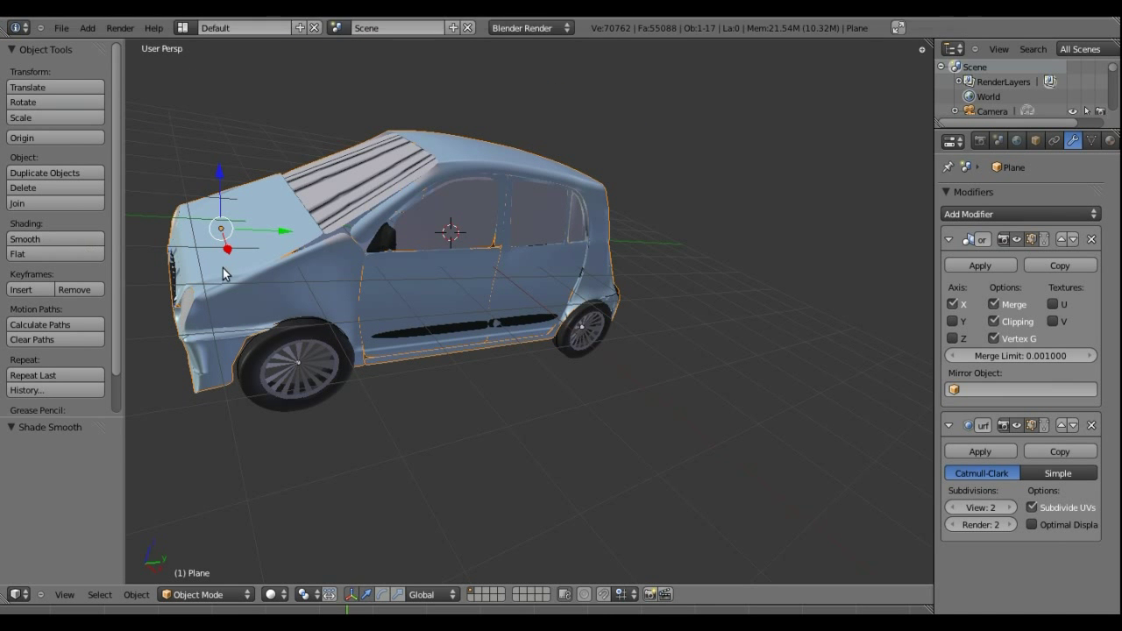
- Enter Edit Mode on the body, select the whole mesh, and return to inspect the shading
{"action": "mouse_move", "coordinate": [223, 267]}
{"action": "middle_mouse_down"}
{"action": "mouse_move", "coordinate": [292, 285]}
{"action": "mouse_move", "coordinate": [340, 281]}
{"action": "mouse_move", "coordinate": [291, 276]}
{"action": "mouse_move", "coordinate": [261, 254]}
{"action": "mouse_move", "coordinate": [269, 302]}
{"action": "mouse_move", "coordinate": [368, 308]}
{"action": "middle_mouse_up"}
{"action": "key", "text": "Tab"}
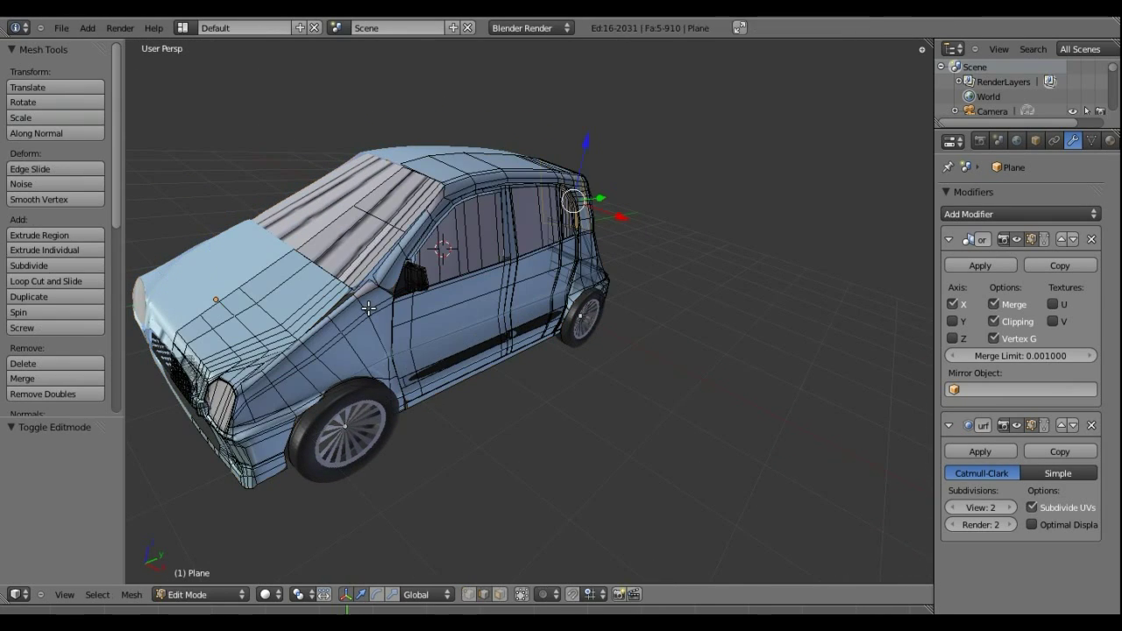
{"action": "key", "text": "a"}
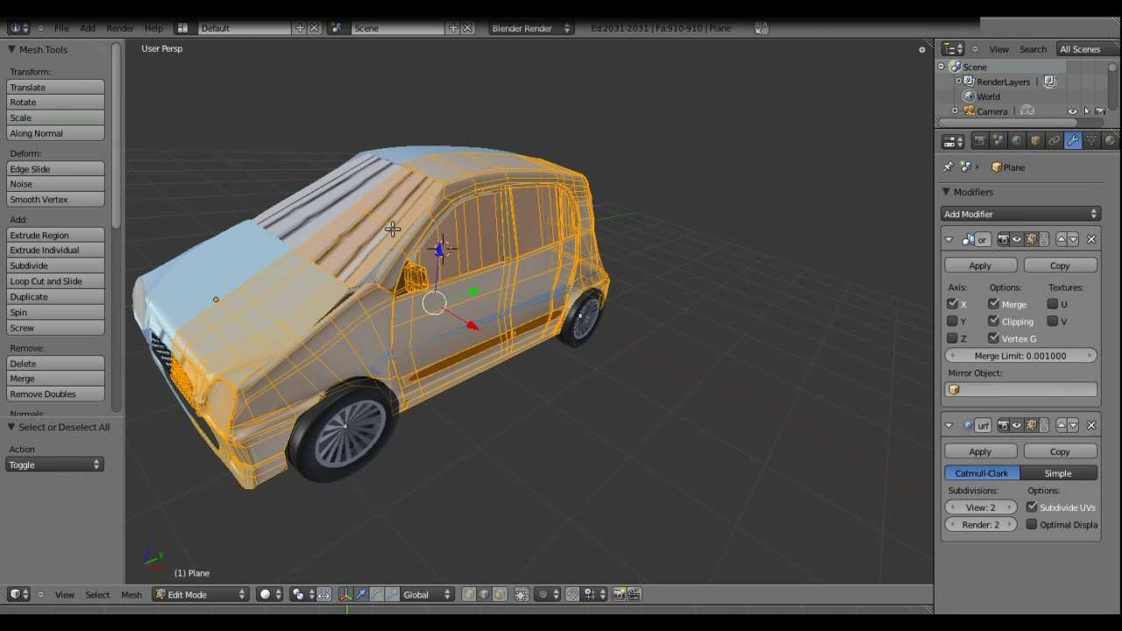
{"action": "key", "text": "Tab"}
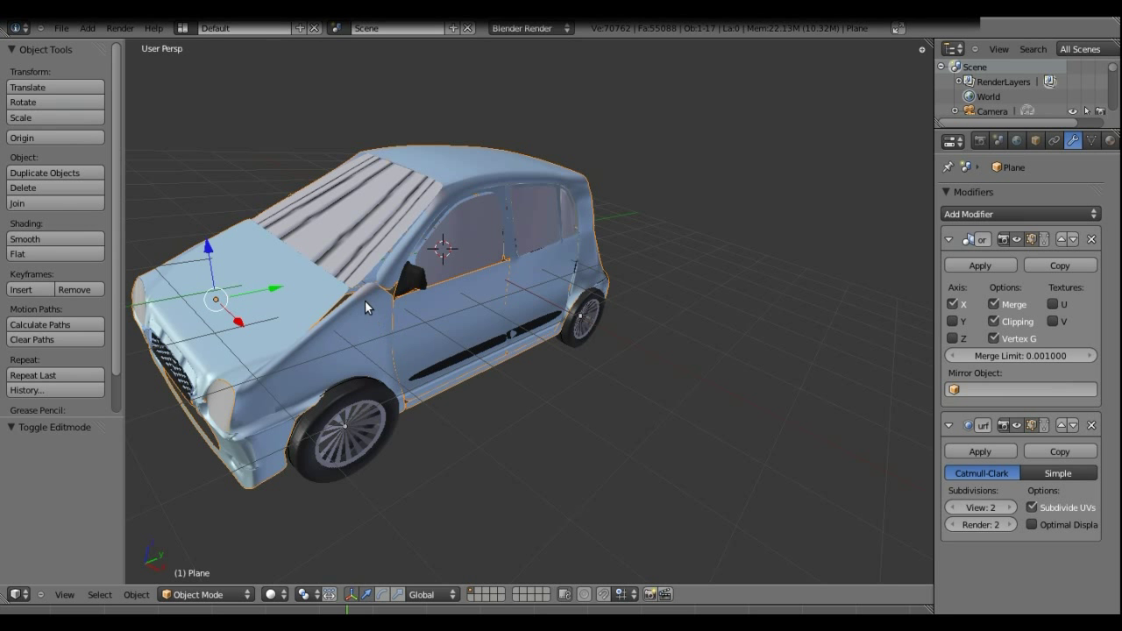
{"action": "scroll", "coordinate": [365, 300], "scroll_direction": "up", "scroll_amount": 2}
{"action": "scroll", "coordinate": [315, 291], "scroll_direction": "down", "scroll_amount": 2}
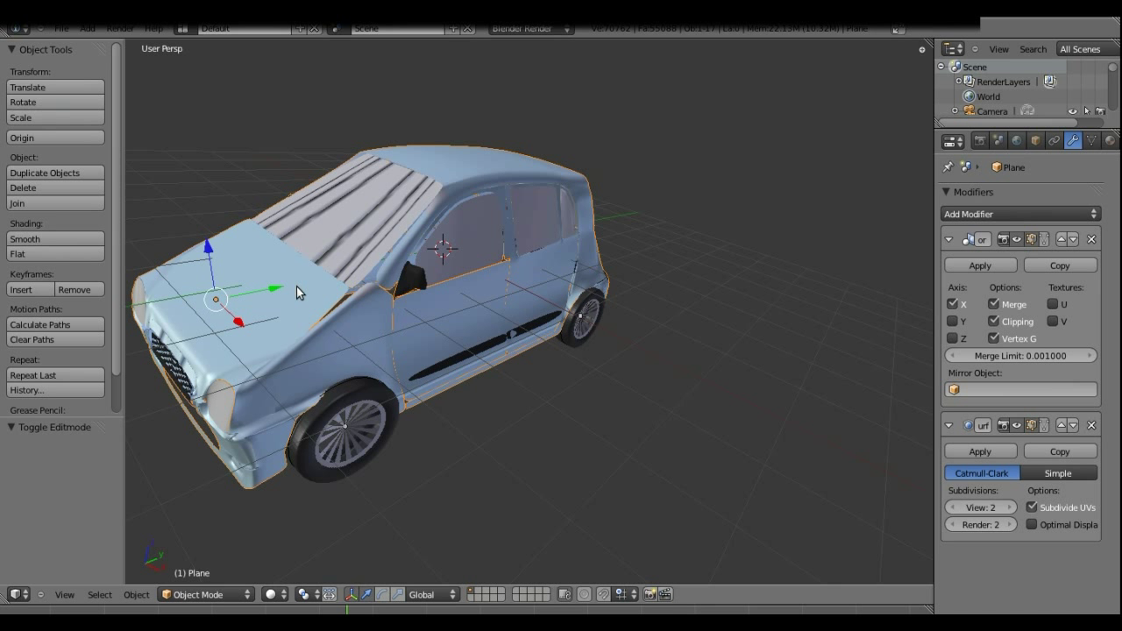
- Recalculate the body's normals with Ctrl+N to clear the hood streaks, then check the roof
{"action": "key", "text": "Tab"}
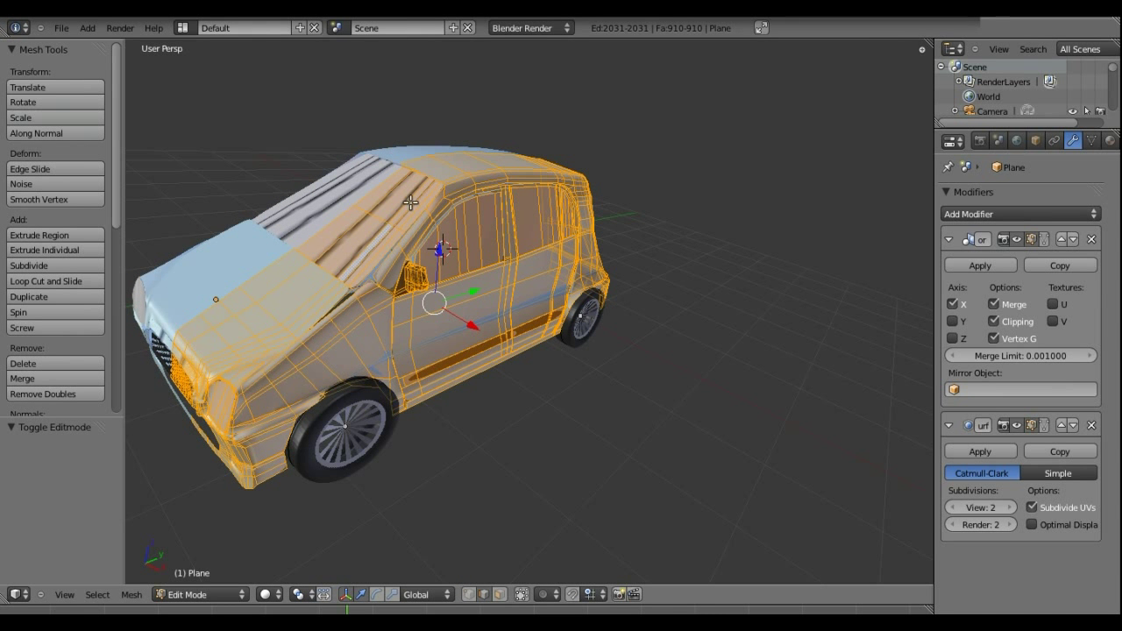
{"action": "key", "text": "Tab"}
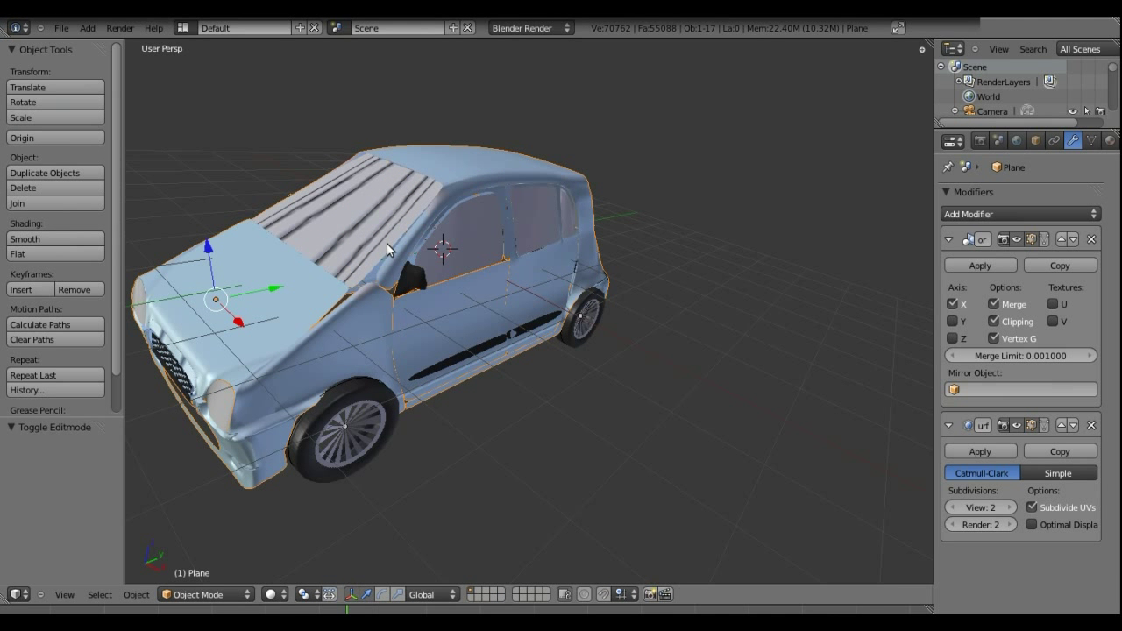
{"action": "key", "text": "Tab"}
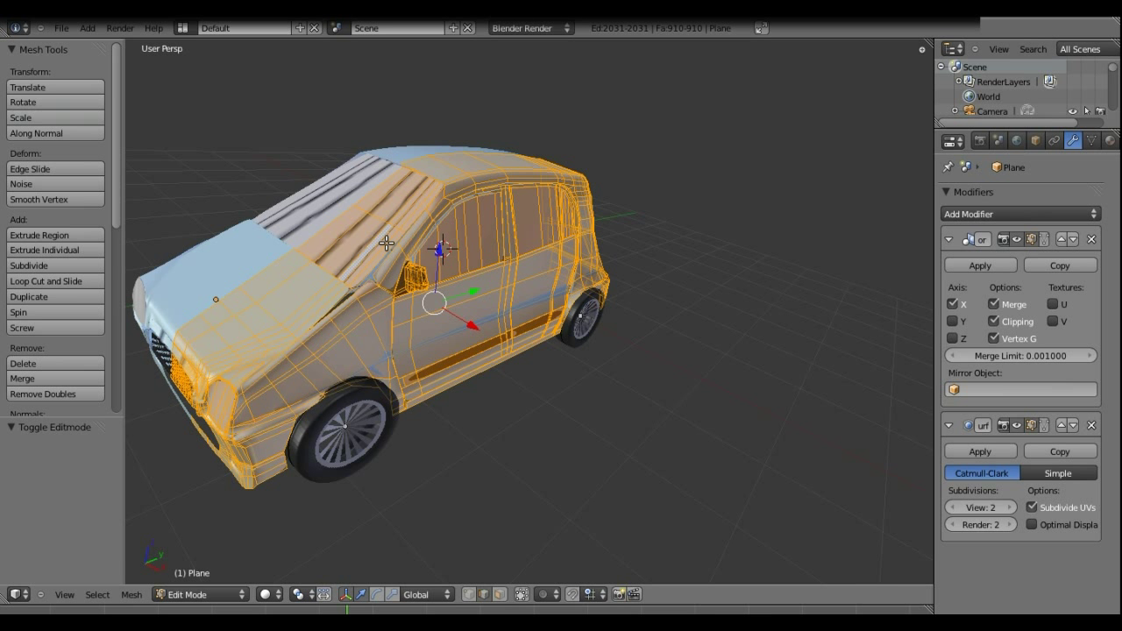
{"action": "key", "text": "ctrl+n"}
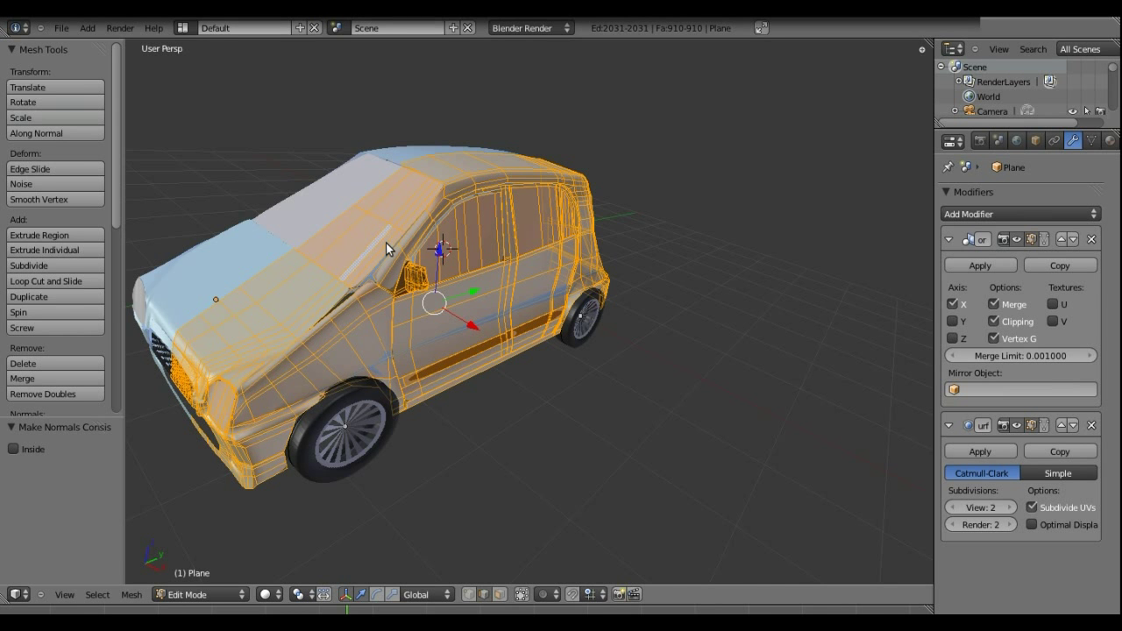
{"action": "key", "text": "Tab"}
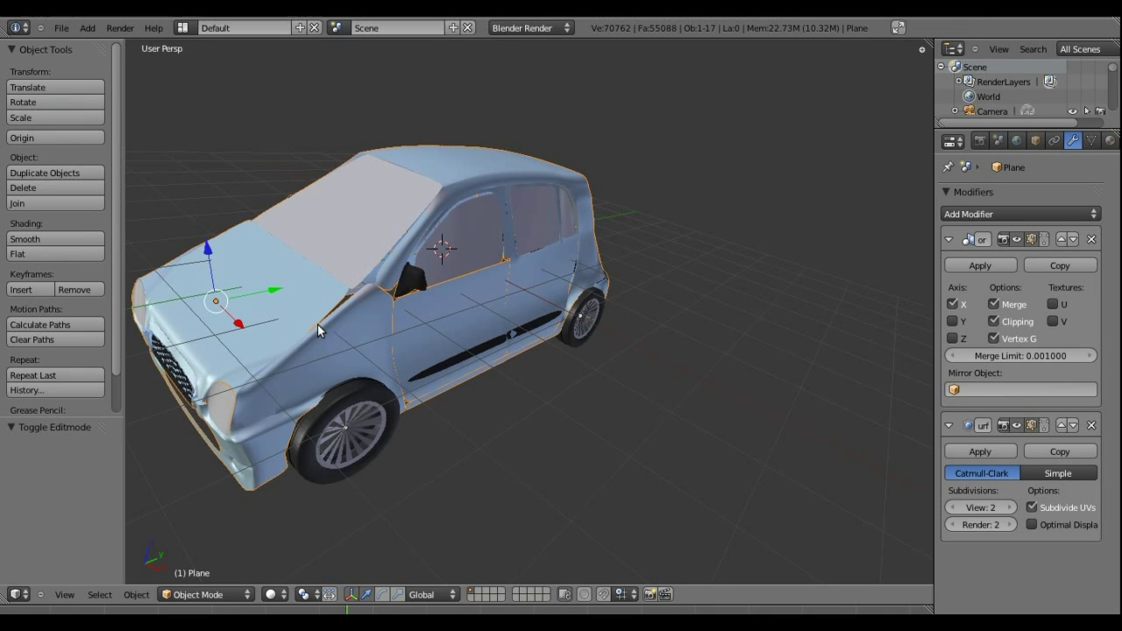
{"action": "mouse_move", "coordinate": [317, 323]}
{"action": "middle_mouse_down"}
{"action": "mouse_move", "coordinate": [362, 379]}
{"action": "mouse_move", "coordinate": [406, 378]}
{"action": "mouse_move", "coordinate": [482, 411]}
{"action": "mouse_move", "coordinate": [453, 391]}
{"action": "mouse_move", "coordinate": [431, 428]}
{"action": "mouse_move", "coordinate": [396, 410]}
{"action": "mouse_move", "coordinate": [417, 387]}
{"action": "middle_mouse_up"}
{"action": "scroll", "coordinate": [430, 428], "scroll_direction": "down", "scroll_amount": 3}
{"action": "key", "text": "Tab"}
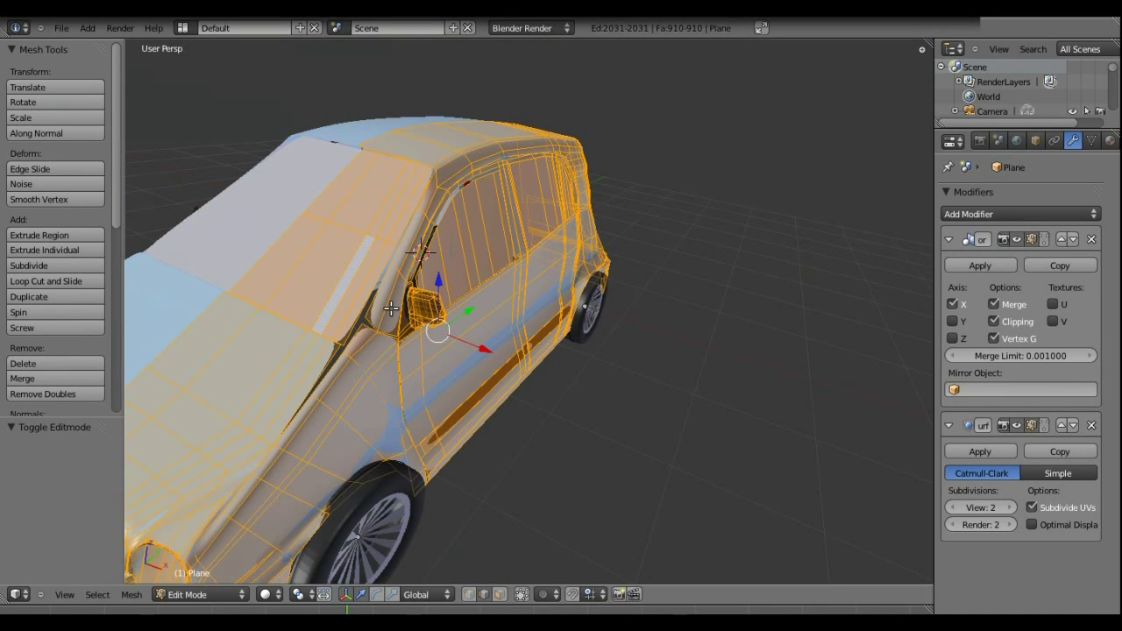
- Add two edge loops, one beside the windscreen pillar and one slid to the upper face edge
{"action": "key", "text": "a"}
{"action": "key", "text": "ctrl+r"}
{"action": "left_click", "coordinate": [392, 308]}
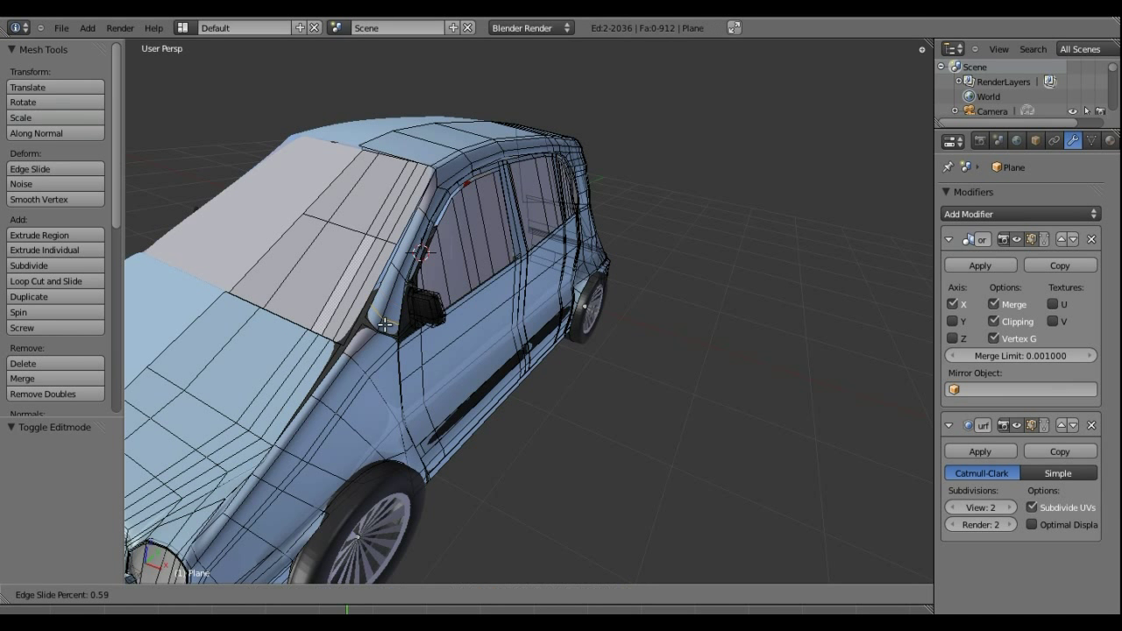
{"action": "left_click", "coordinate": [384, 336]}
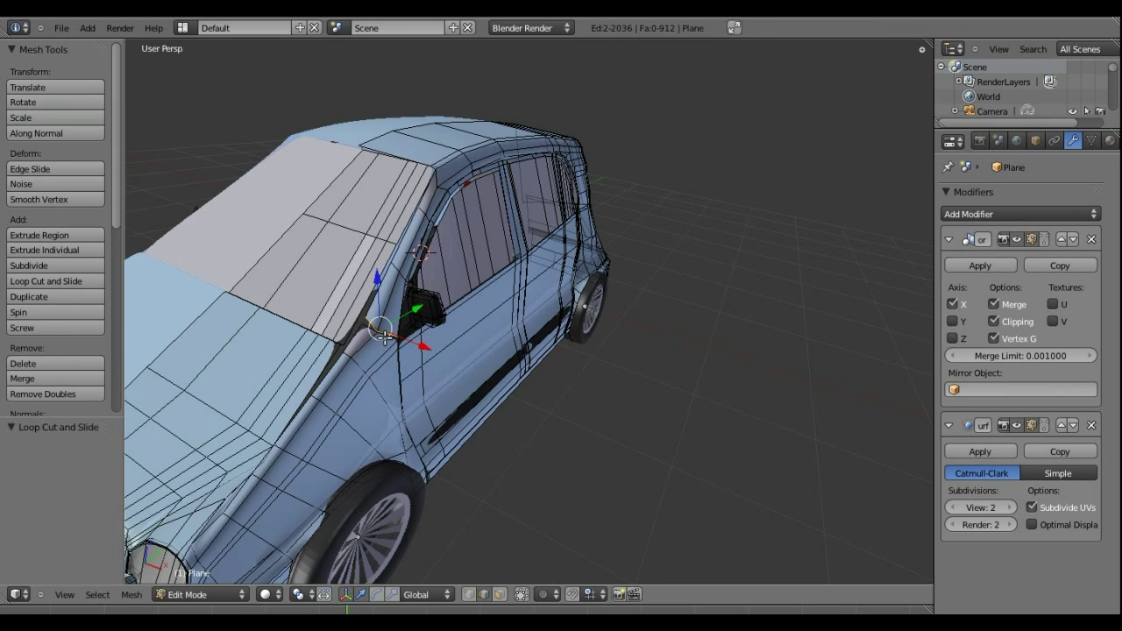
{"action": "mouse_move", "coordinate": [384, 336]}
{"action": "middle_mouse_down"}
{"action": "mouse_move", "coordinate": [363, 477]}
{"action": "mouse_move", "coordinate": [376, 413]}
{"action": "mouse_move", "coordinate": [368, 421]}
{"action": "middle_mouse_up"}
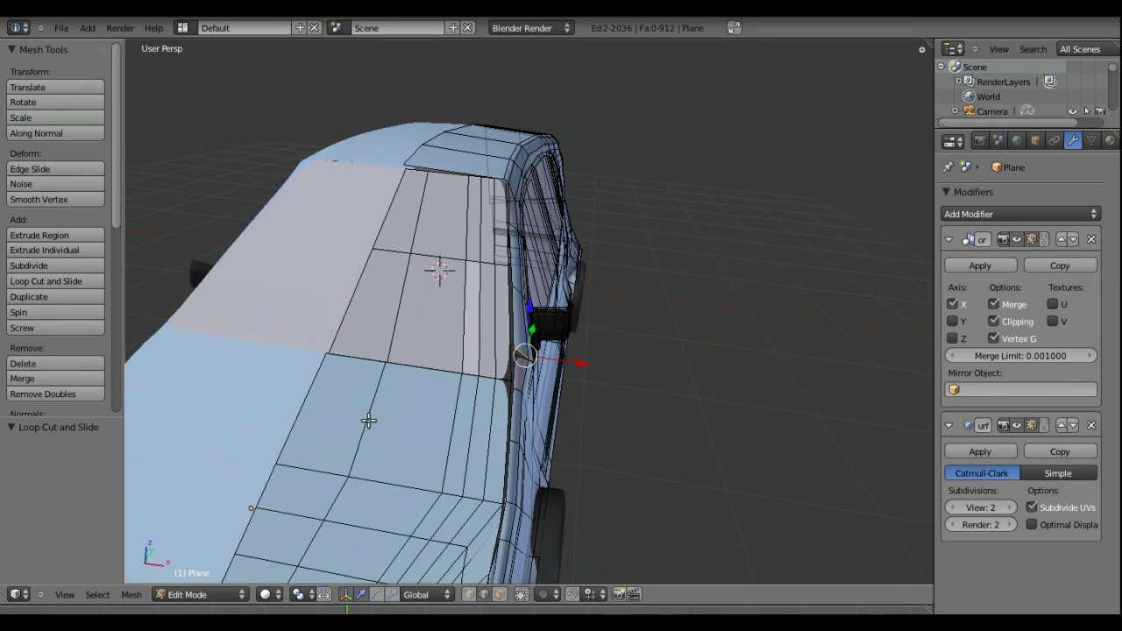
{"action": "key", "text": "ctrl+r"}
{"action": "left_click", "coordinate": [493, 406]}
{"action": "right_click", "coordinate": [492, 406]}
{"action": "key", "text": "g"}
{"action": "key", "text": "g"}
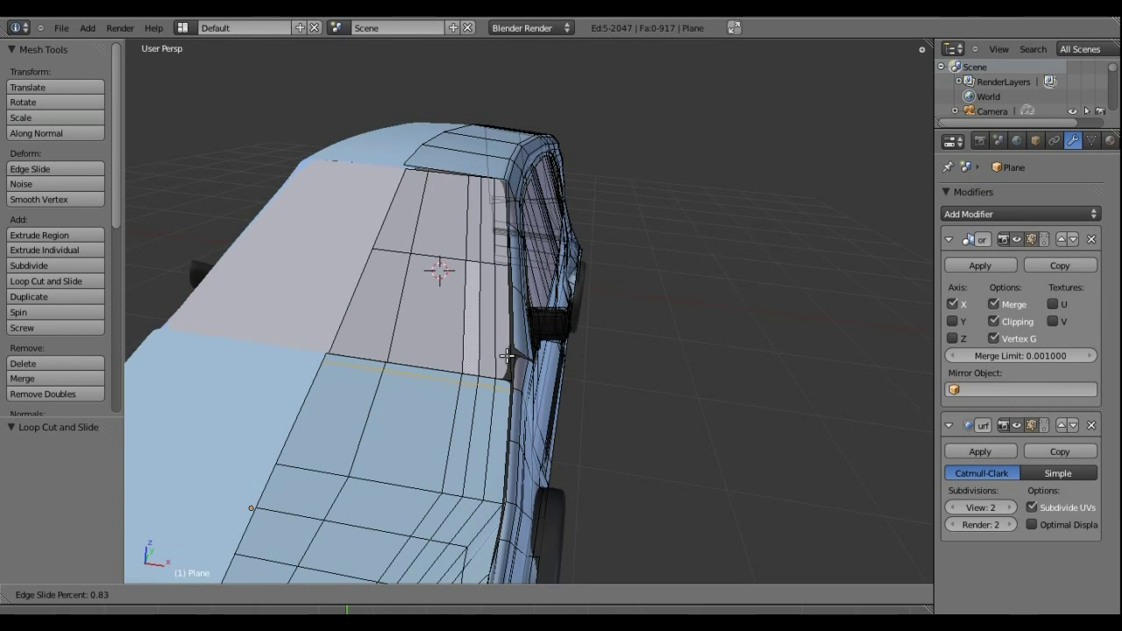
{"action": "left_click", "coordinate": [509, 350]}
- Add two more edge loops, one across the side faces and one across the roof
{"action": "key", "text": "ctrl+r"}
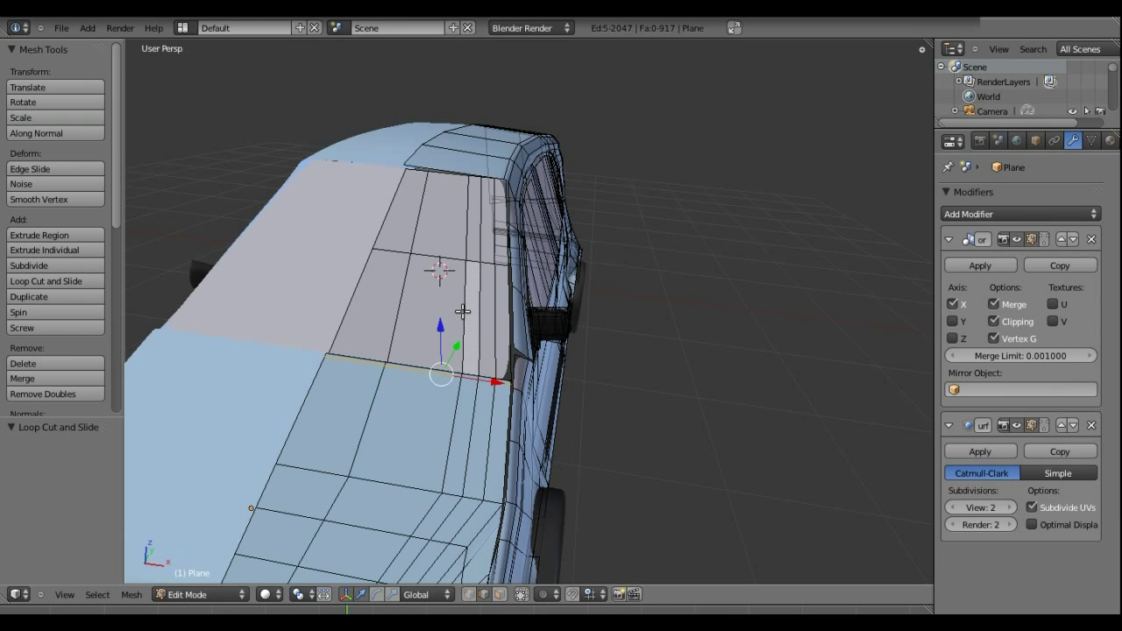
{"action": "left_click", "coordinate": [463, 314]}
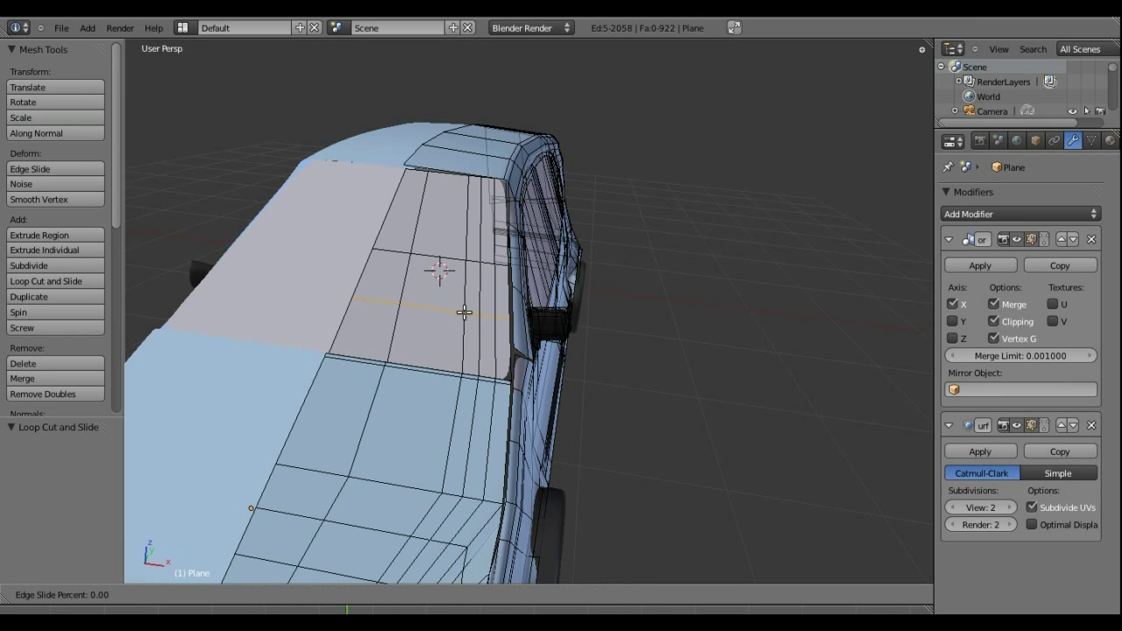
{"action": "left_click", "coordinate": [471, 365]}
{"action": "scroll", "coordinate": [458, 326], "scroll_direction": "down", "scroll_amount": 3}
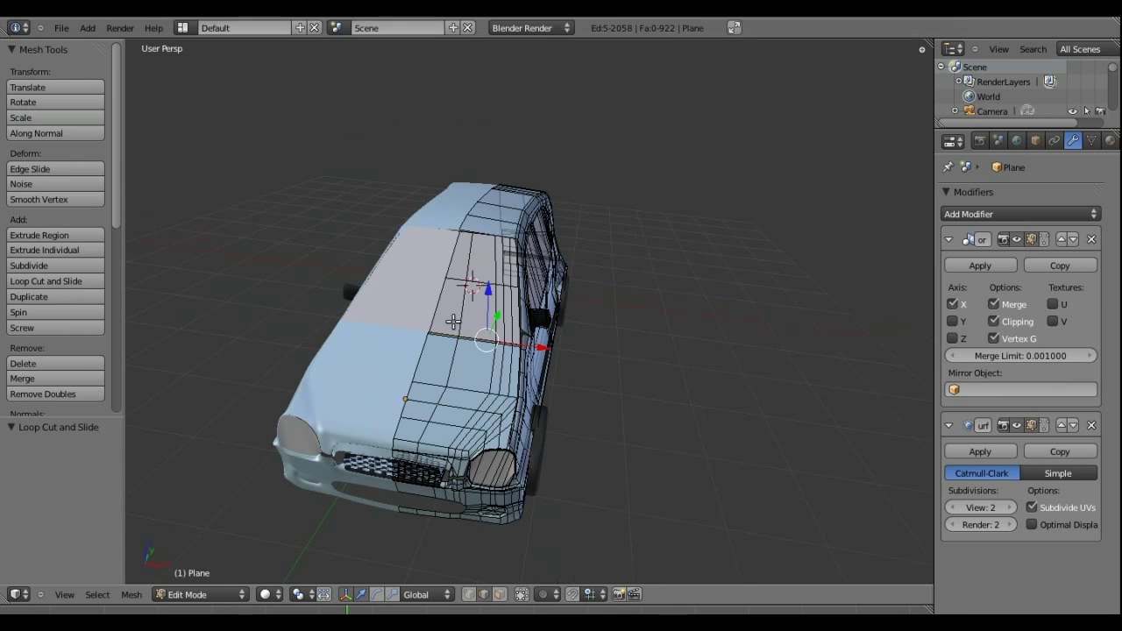
{"action": "middle_click_drag", "start_coordinate": [456, 325], "coordinate": [474, 391]}
{"action": "scroll", "coordinate": [461, 380], "scroll_direction": "up", "scroll_amount": 2}
{"action": "scroll", "coordinate": [459, 381], "scroll_direction": "up", "scroll_amount": 3}
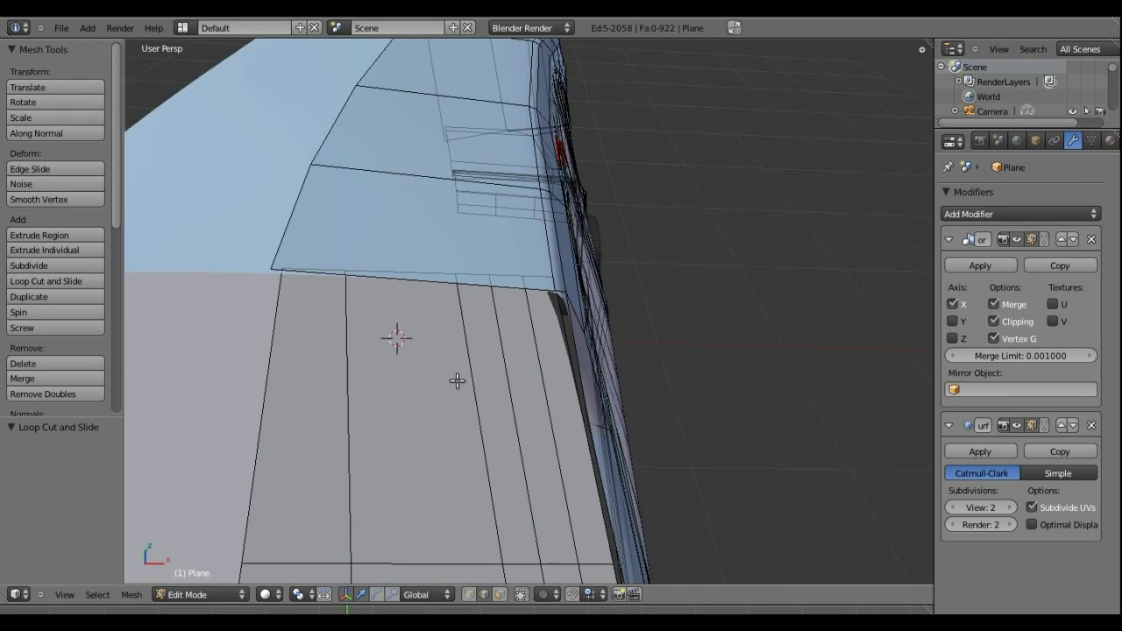
{"action": "scroll", "coordinate": [476, 396], "scroll_direction": "up", "scroll_amount": 2}
{"action": "key", "text": "ctrl+r"}
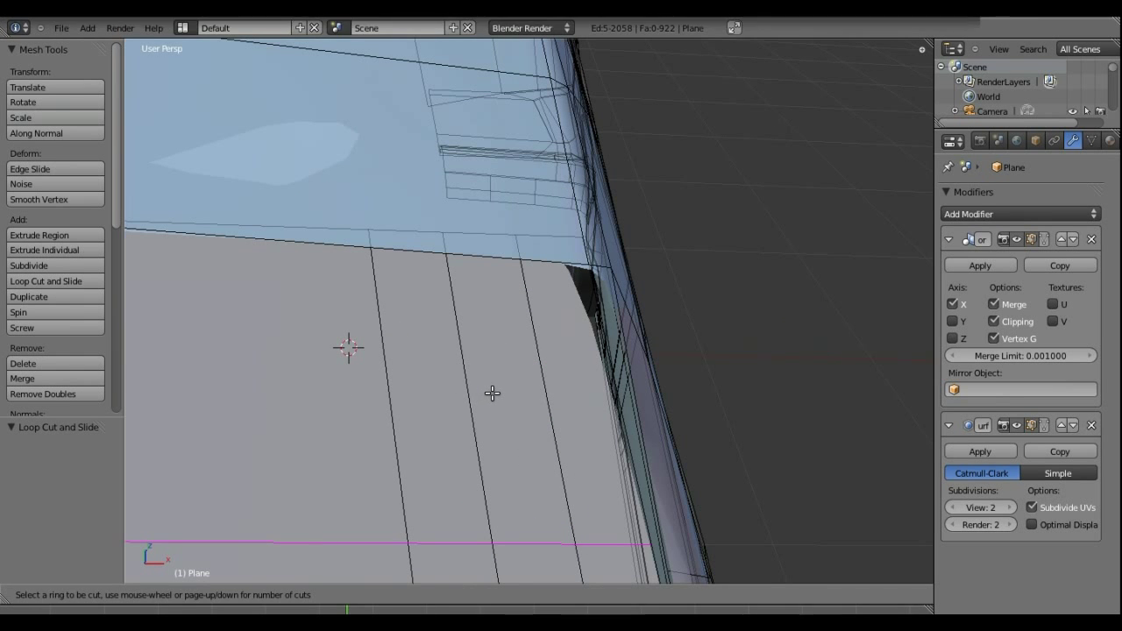
{"action": "left_click", "coordinate": [491, 394]}
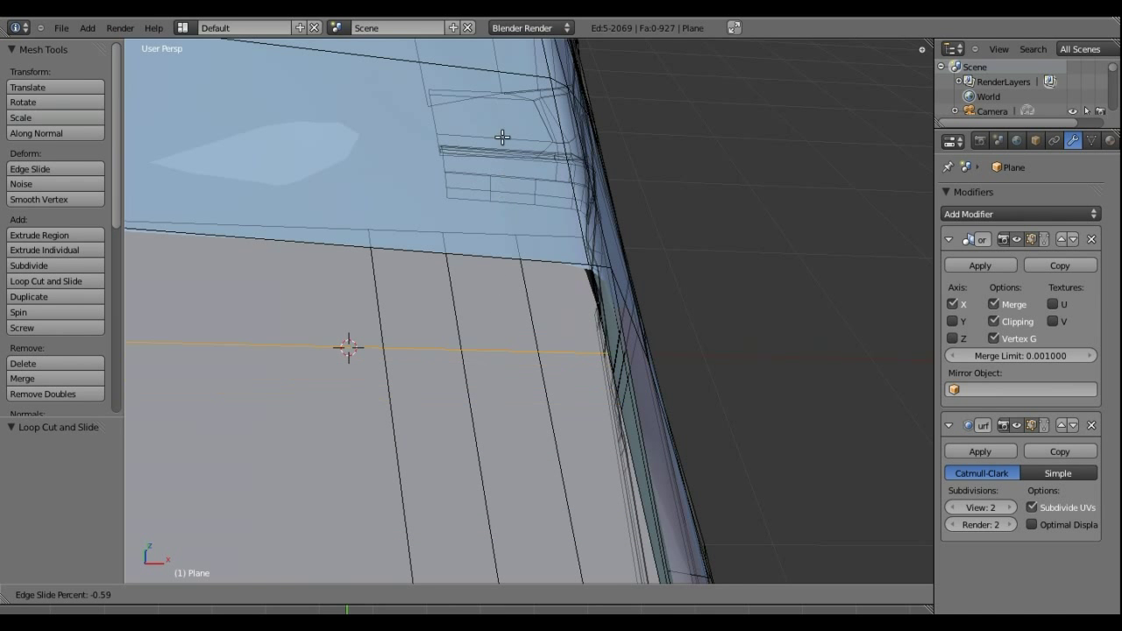
{"action": "left_click", "coordinate": [505, 61]}
{"action": "scroll", "coordinate": [476, 263], "scroll_direction": "down", "scroll_amount": 5}
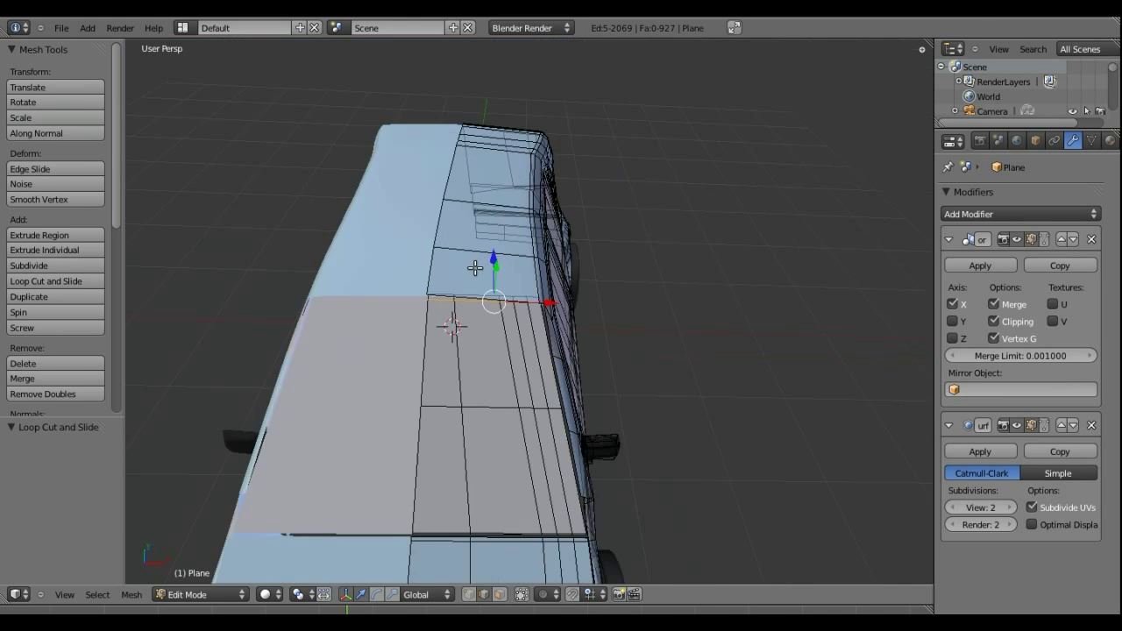
{"action": "middle_click_drag", "start_coordinate": [476, 263], "coordinate": [326, 298]}
- Save over the car file, render an F12 test image, then close the render
{"action": "key", "text": "ctrl+s"}
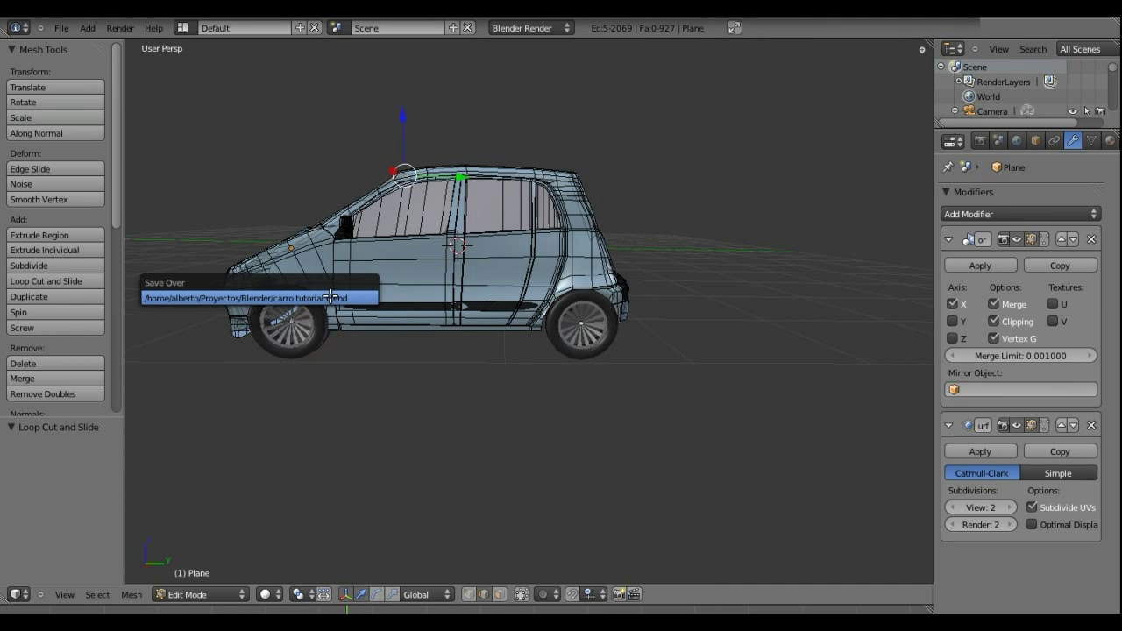
{"action": "left_click", "coordinate": [330, 298]}
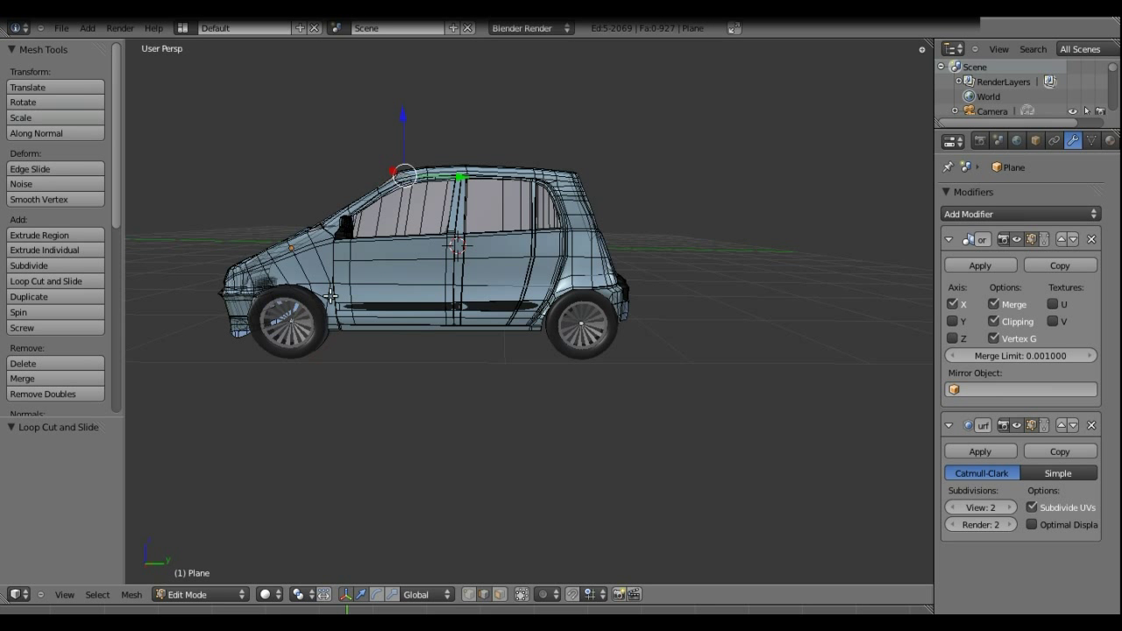
{"action": "key", "text": "F12"}
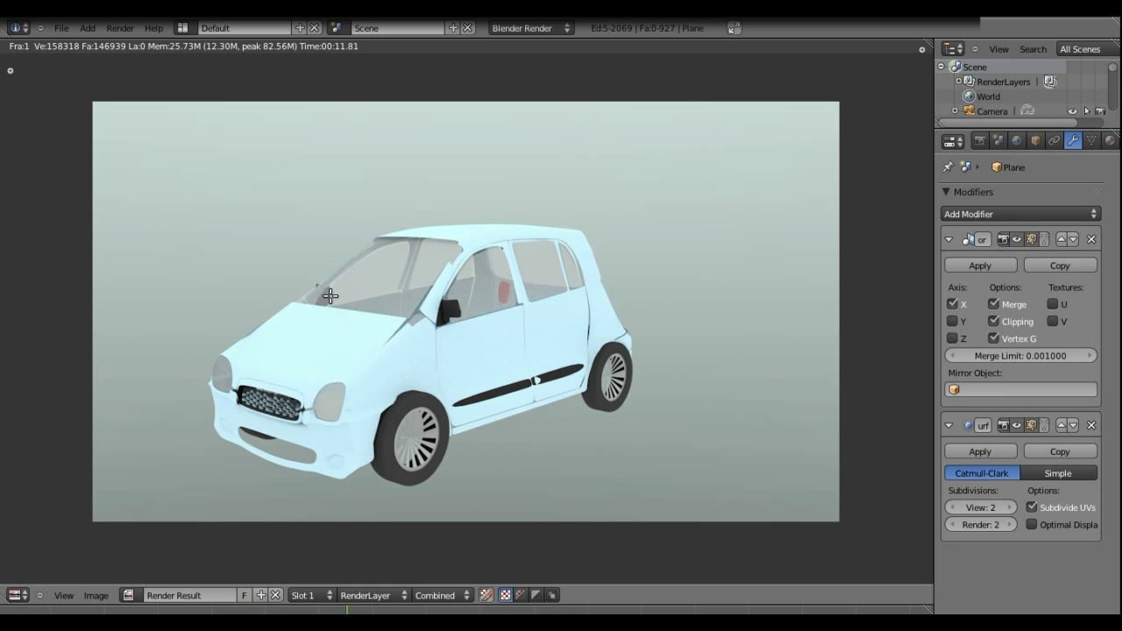
{"action": "key", "text": "Escape"}
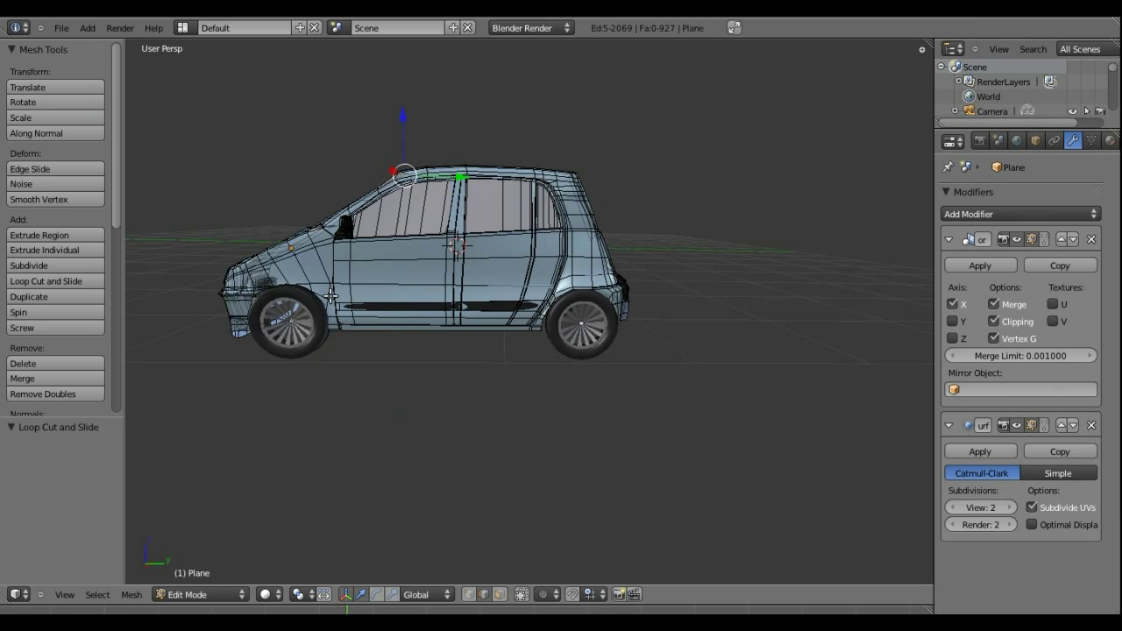
{"action": "mouse_move", "coordinate": [383, 138]}
{"action": "middle_mouse_down"}
{"action": "mouse_move", "coordinate": [443, 180]}
{"action": "mouse_move", "coordinate": [456, 219]}
{"action": "middle_mouse_up"}
- In the Material tab, set the glass Transparency Alpha to 0.5
{"action": "left_click", "coordinate": [1110, 141]}
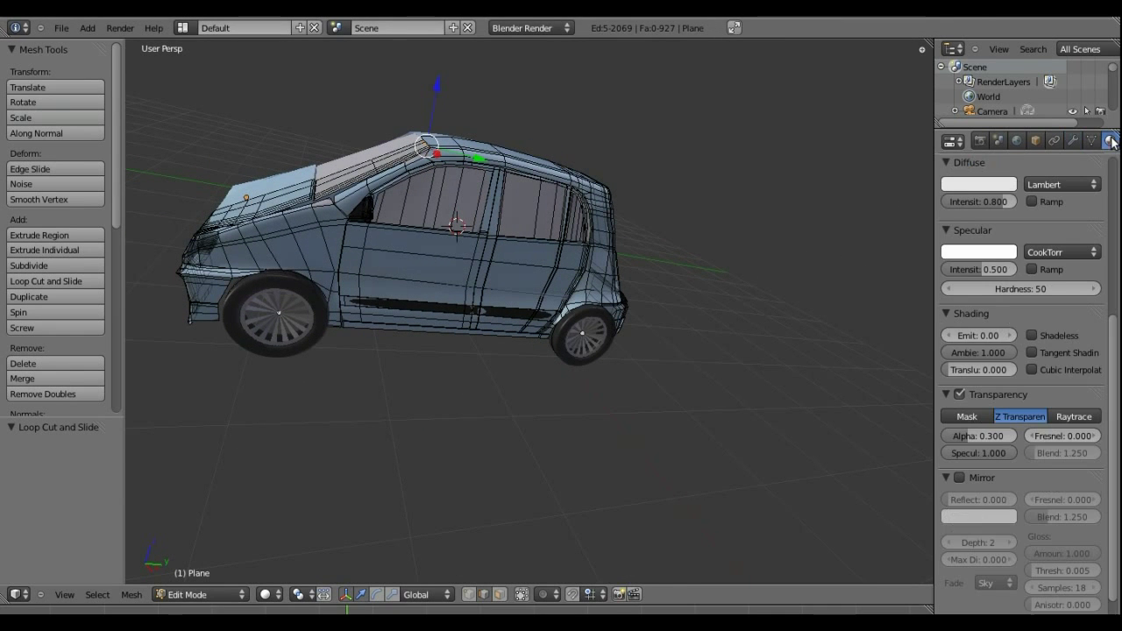
{"action": "scroll", "coordinate": [1001, 341], "scroll_direction": "up", "scroll_amount": 8}
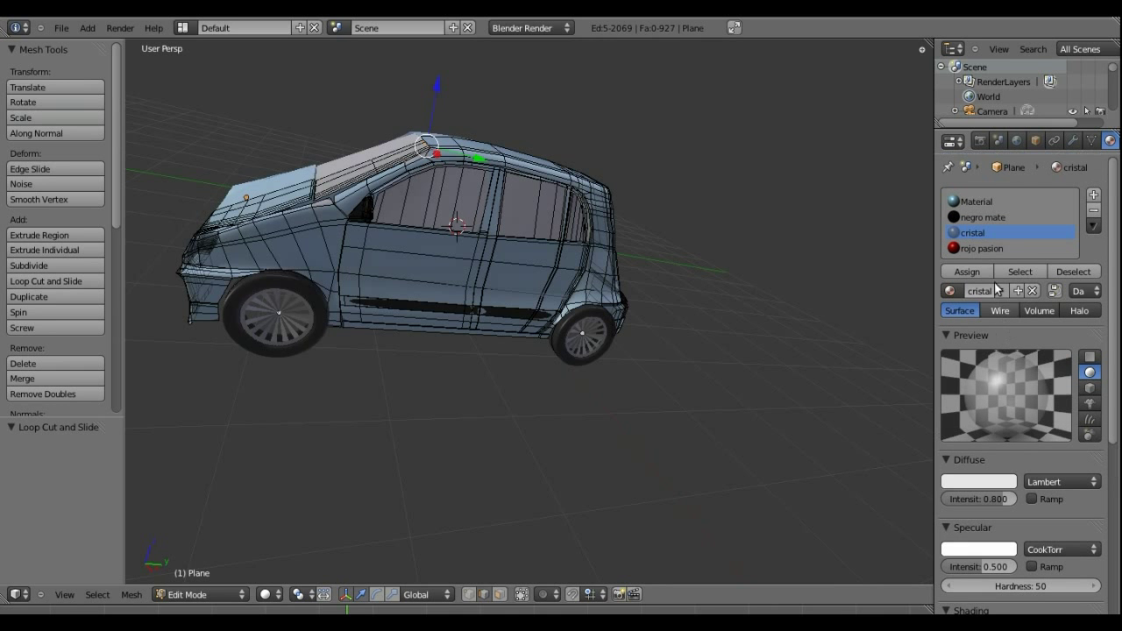
{"action": "scroll", "coordinate": [975, 427], "scroll_direction": "down", "scroll_amount": 4}
{"action": "scroll", "coordinate": [977, 425], "scroll_direction": "down", "scroll_amount": 2}
{"action": "scroll", "coordinate": [1000, 433], "scroll_direction": "down", "scroll_amount": 1}
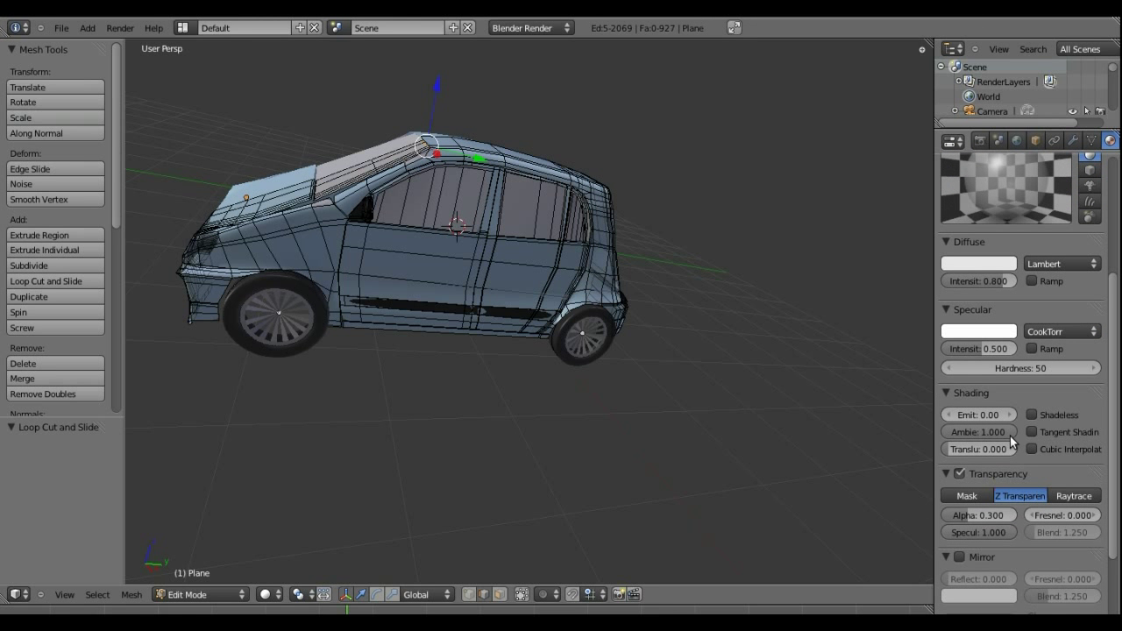
{"action": "scroll", "coordinate": [1002, 459], "scroll_direction": "down", "scroll_amount": 2}
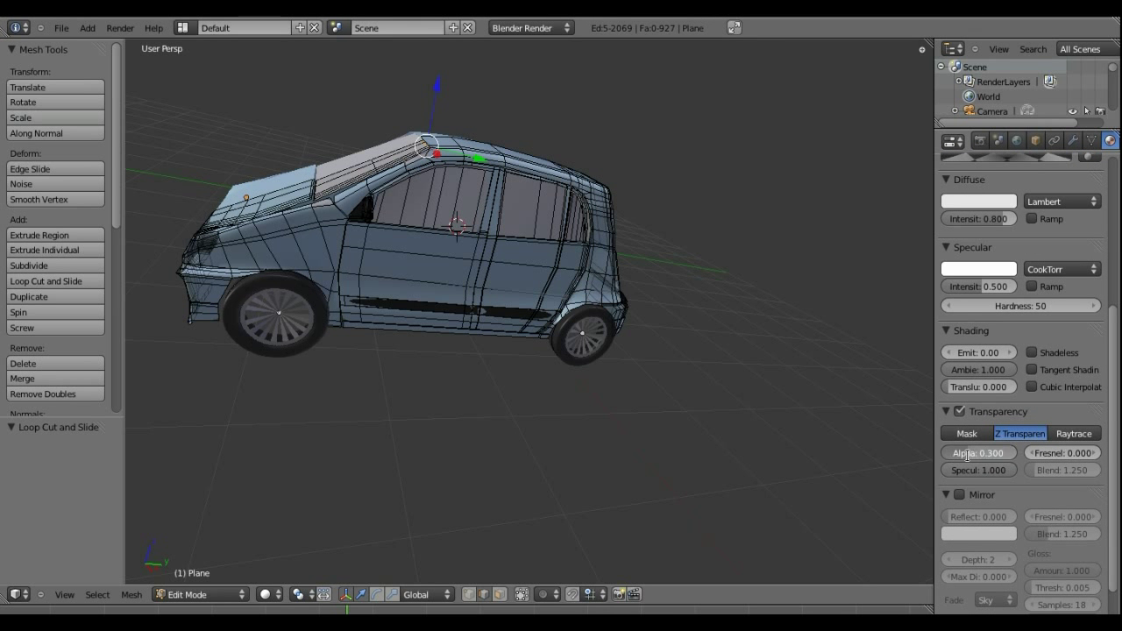
{"action": "left_click", "coordinate": [998, 444]}
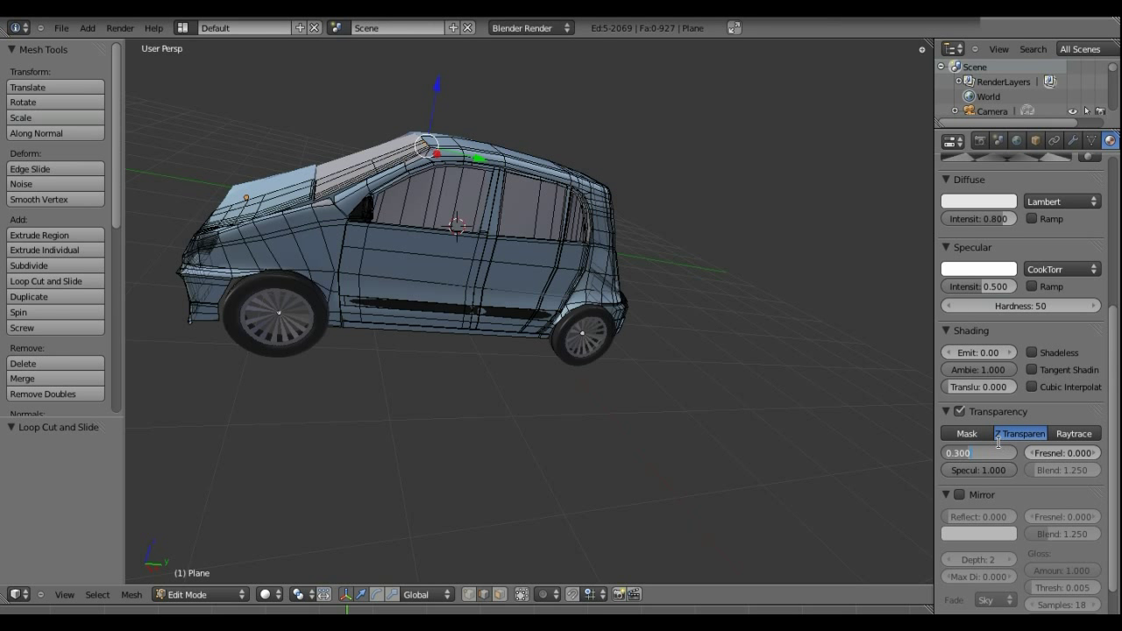
{"action": "key", "text": "BackSpace"}
{"action": "key", "text": "BackSpace"}
{"action": "key", "text": "BackSpace"}
{"action": "type", "text": "5"}
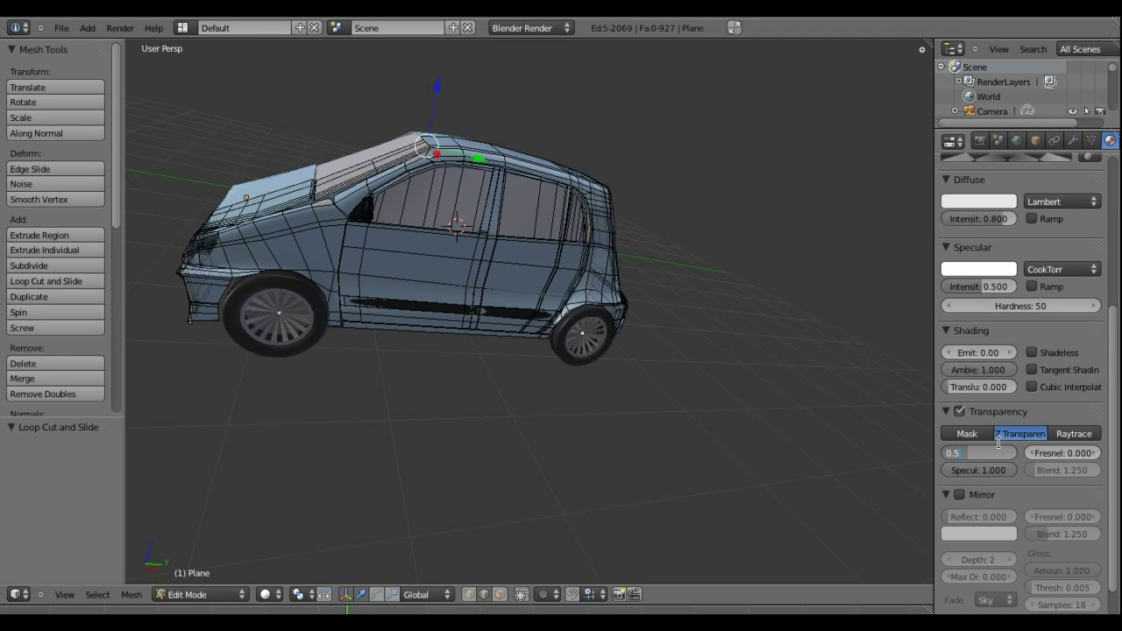
{"action": "key", "text": "Return"}
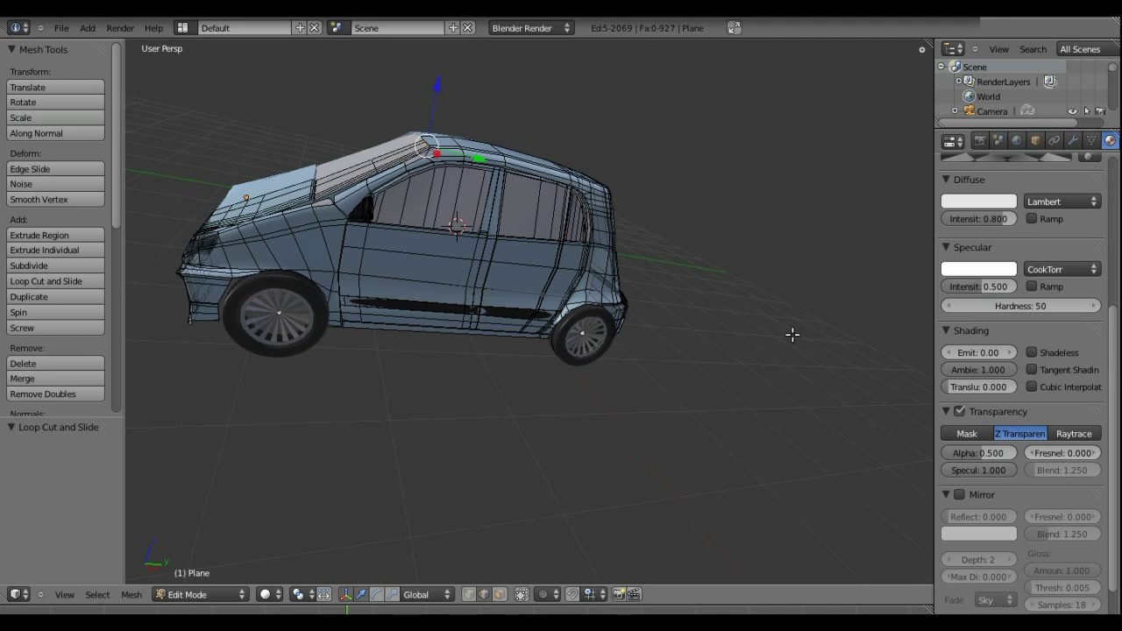
- Save over the file and start a new test render
{"action": "key", "text": "ctrl+s"}
{"action": "left_click", "coordinate": [792, 336]}
{"action": "key", "text": "F12"}
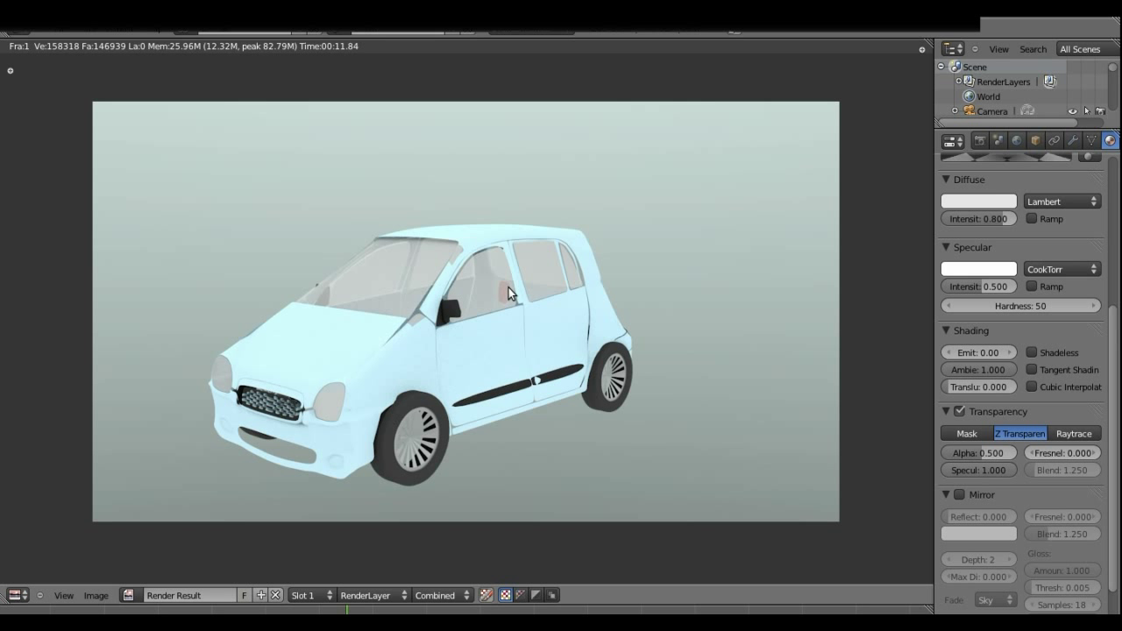
- Close the finished test render to return to the car model
{"action": "key", "text": "Escape"}
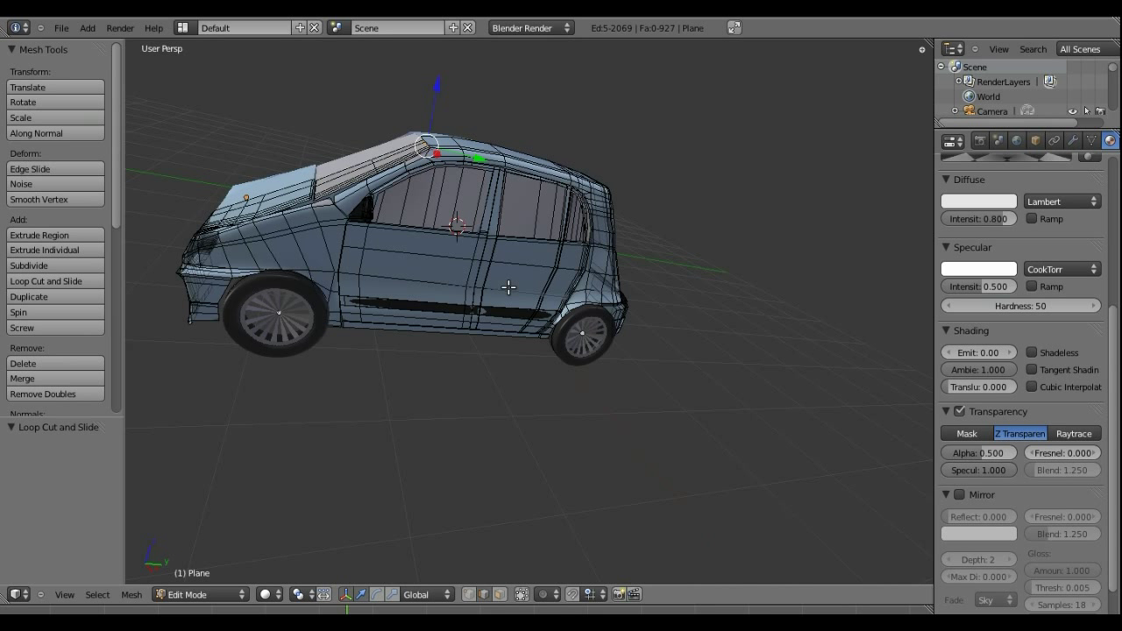
- In face select mode, select two faces at the foot of the door pillar
{"action": "middle_click_drag", "start_coordinate": [509, 287], "coordinate": [370, 320]}
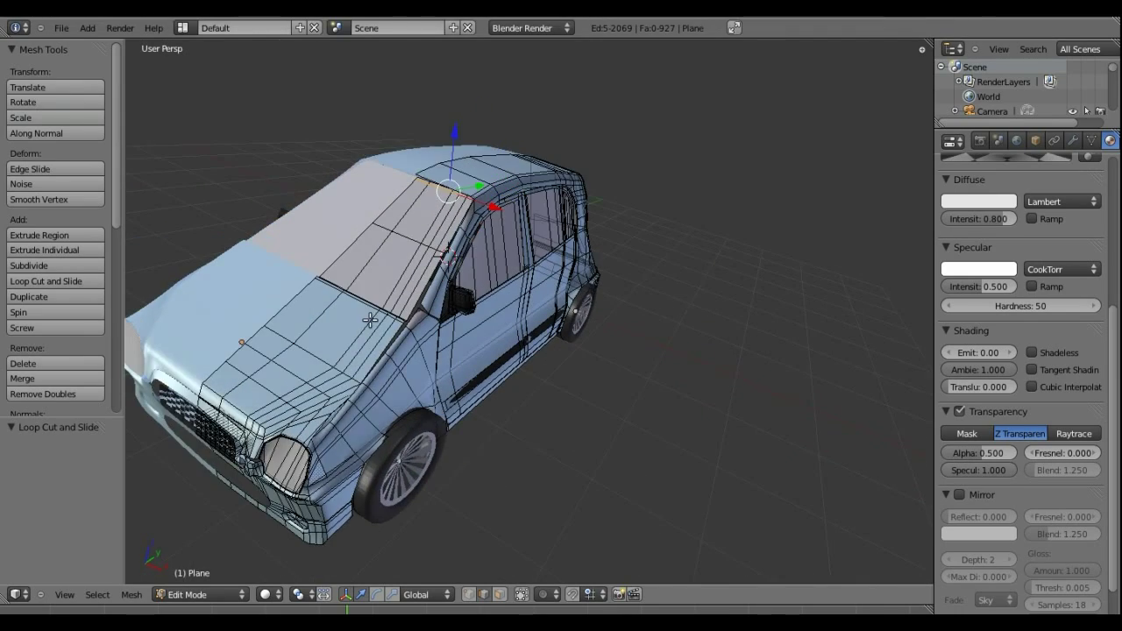
{"action": "scroll", "coordinate": [370, 320], "scroll_direction": "up", "scroll_amount": 3}
{"action": "scroll", "coordinate": [335, 338], "scroll_direction": "up", "scroll_amount": 2}
{"action": "scroll", "coordinate": [335, 339], "scroll_direction": "up", "scroll_amount": 1}
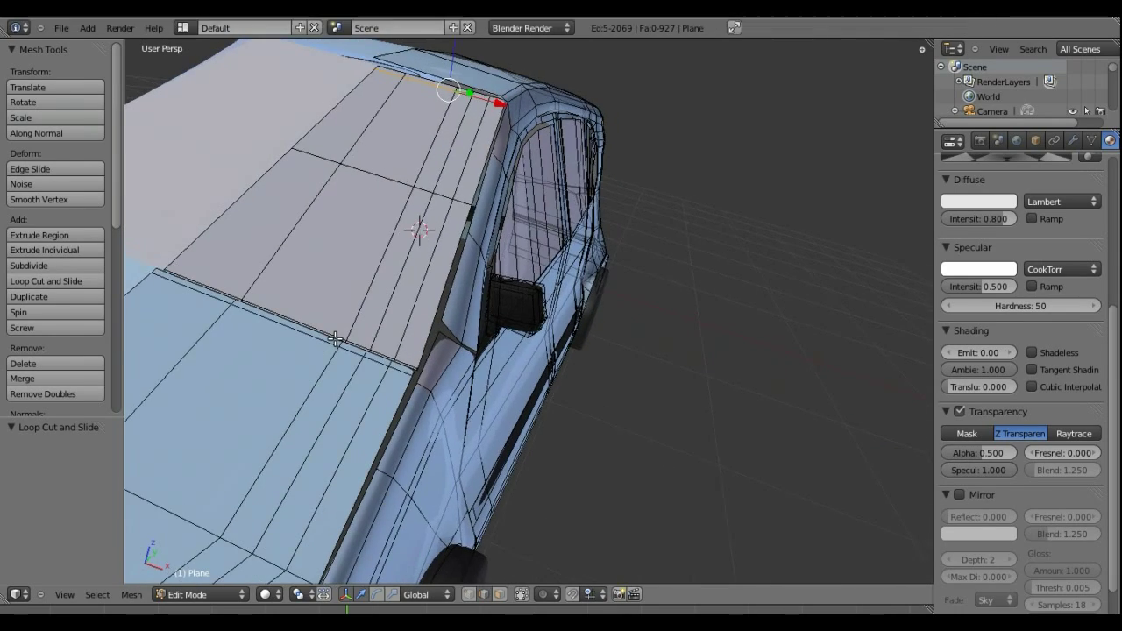
{"action": "scroll", "coordinate": [335, 338], "scroll_direction": "up", "scroll_amount": 1}
{"action": "scroll", "coordinate": [479, 345], "scroll_direction": "up", "scroll_amount": 2}
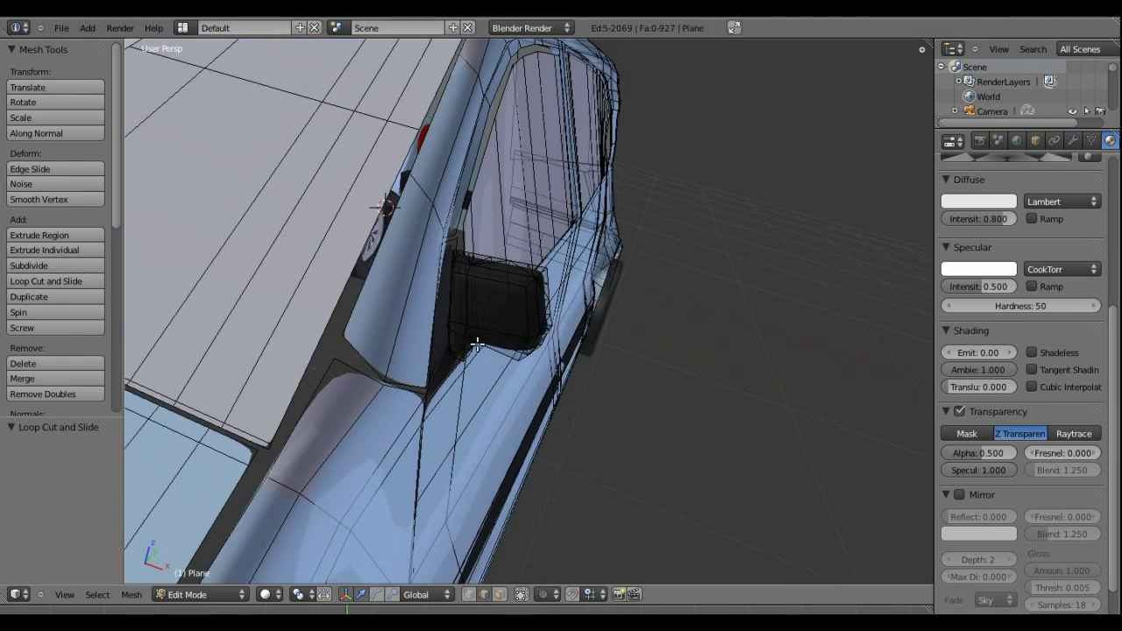
{"action": "left_click", "coordinate": [500, 595]}
{"action": "right_click", "coordinate": [326, 418]}
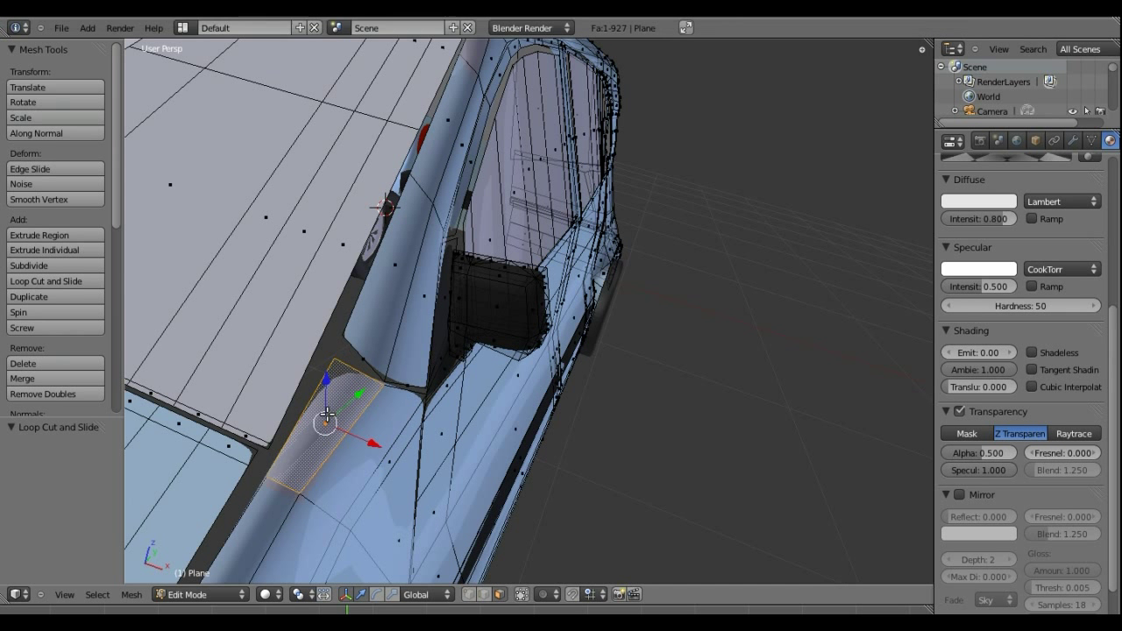
{"action": "right_click", "coordinate": [469, 58], "text": "shift"}
- Add the faces near the top of the door pillar to the selection
{"action": "mouse_move", "coordinate": [512, 123]}
{"action": "middle_mouse_down"}
{"action": "mouse_move", "coordinate": [518, 199]}
{"action": "mouse_move", "coordinate": [397, 197]}
{"action": "middle_mouse_up"}
{"action": "scroll", "coordinate": [396, 196], "scroll_direction": "up", "scroll_amount": 5}
{"action": "scroll", "coordinate": [397, 196], "scroll_direction": "down", "scroll_amount": 5}
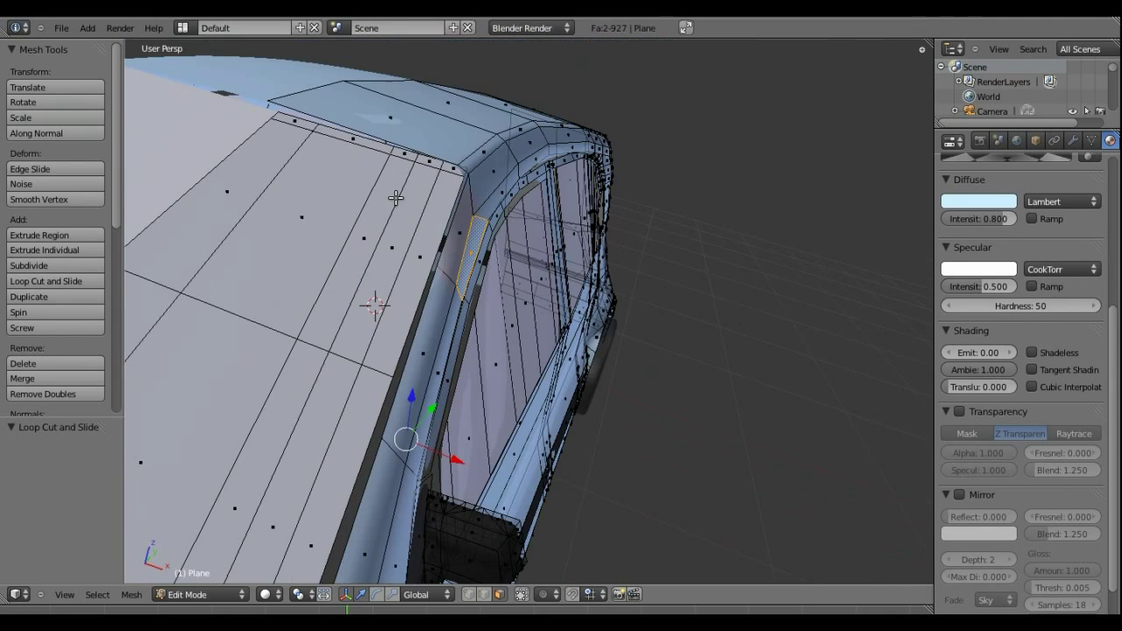
{"action": "right_click", "coordinate": [460, 224], "text": "shift"}
{"action": "right_click", "coordinate": [476, 239], "text": "shift"}
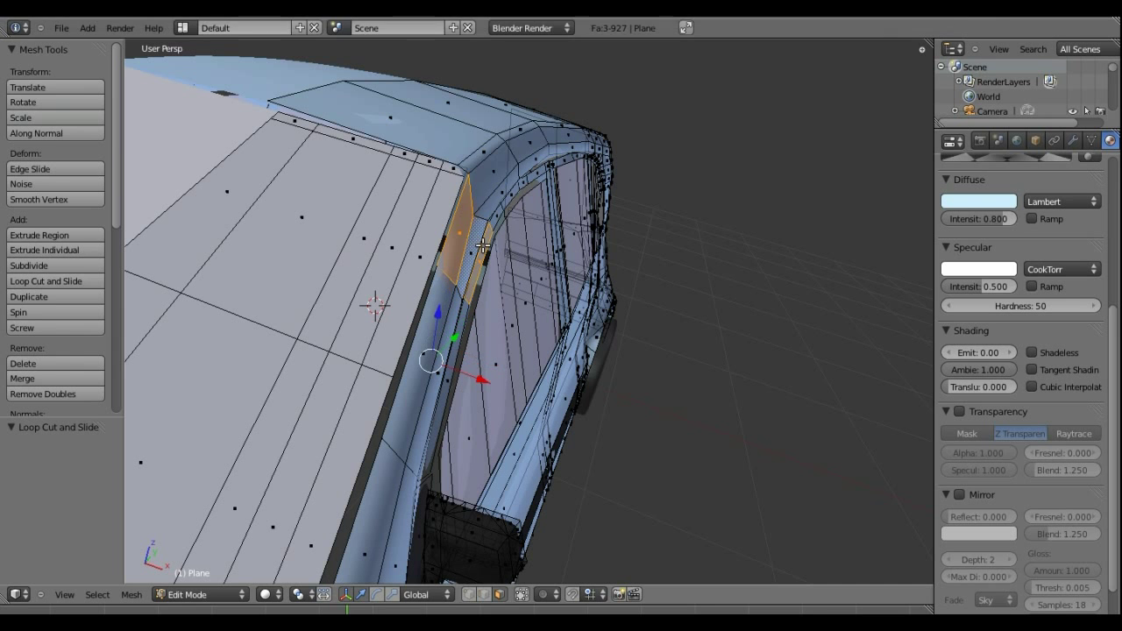
{"action": "right_click", "coordinate": [483, 246], "text": "shift"}
{"action": "middle_click_drag", "start_coordinate": [483, 246], "coordinate": [561, 263]}
{"action": "scroll", "coordinate": [1044, 287], "scroll_direction": "up", "scroll_amount": 2}
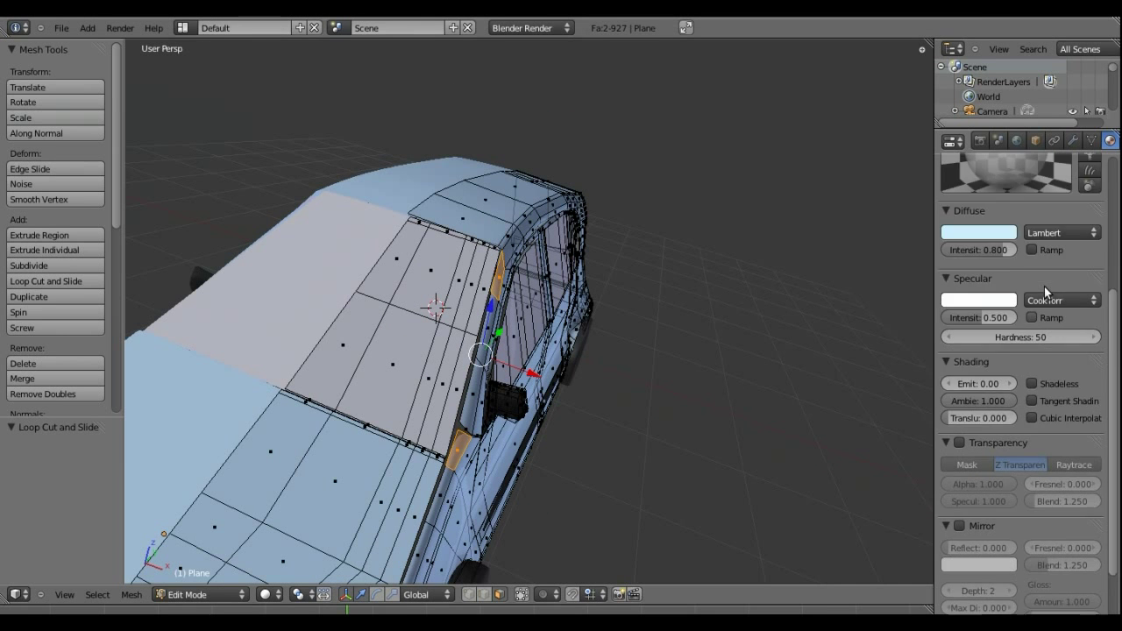
{"action": "scroll", "coordinate": [1044, 286], "scroll_direction": "up", "scroll_amount": 5}
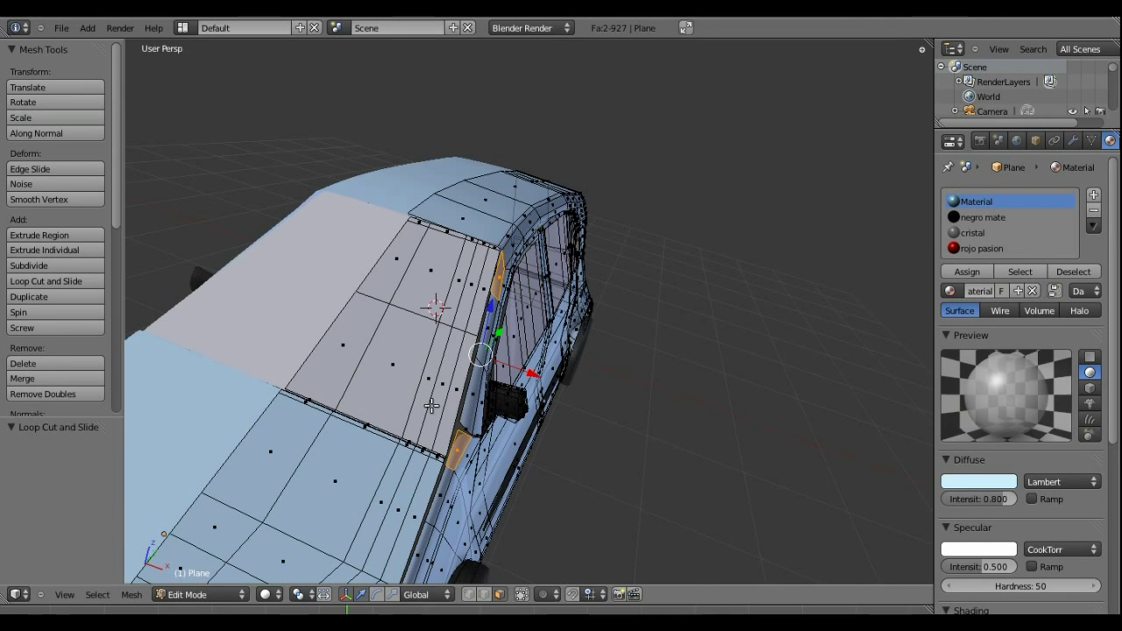
{"action": "middle_click_drag", "start_coordinate": [431, 405], "coordinate": [421, 363]}
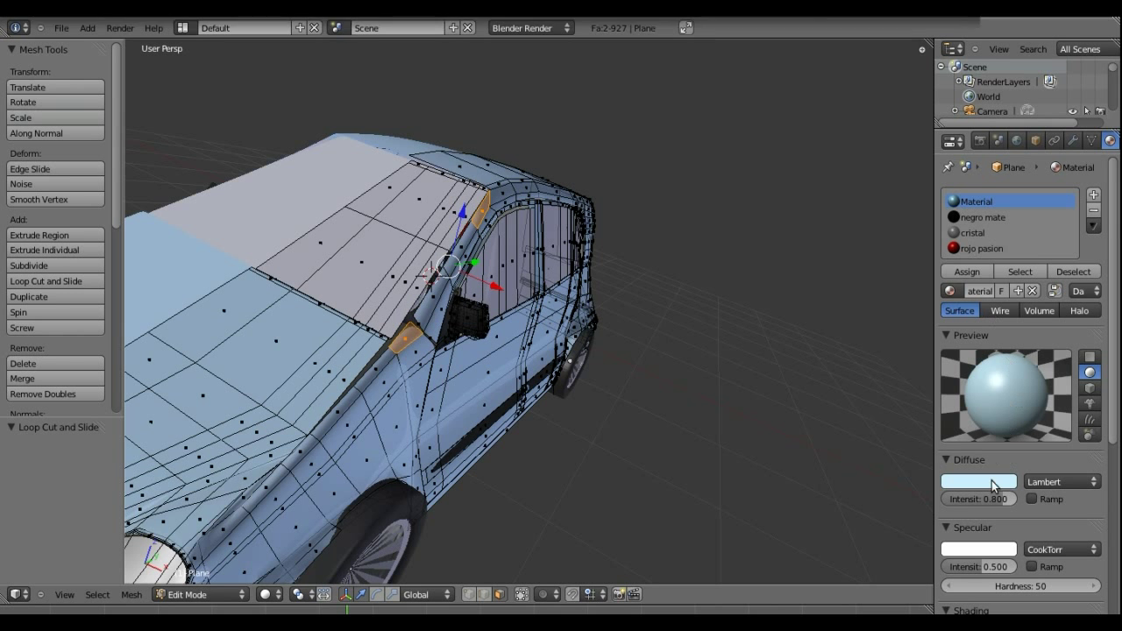
- Assign the main body Material to the selected pillar faces and start a new F12 test render
{"action": "left_click", "coordinate": [965, 273]}
{"action": "key", "text": "Tab"}
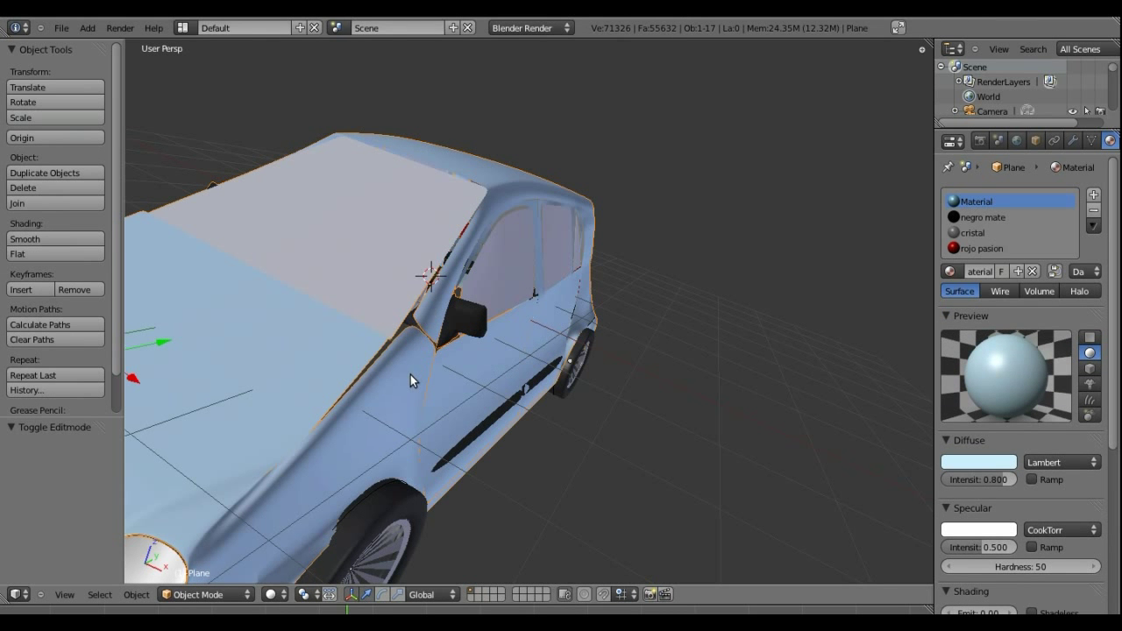
{"action": "key", "text": "Tab"}
{"action": "key", "text": "F12"}
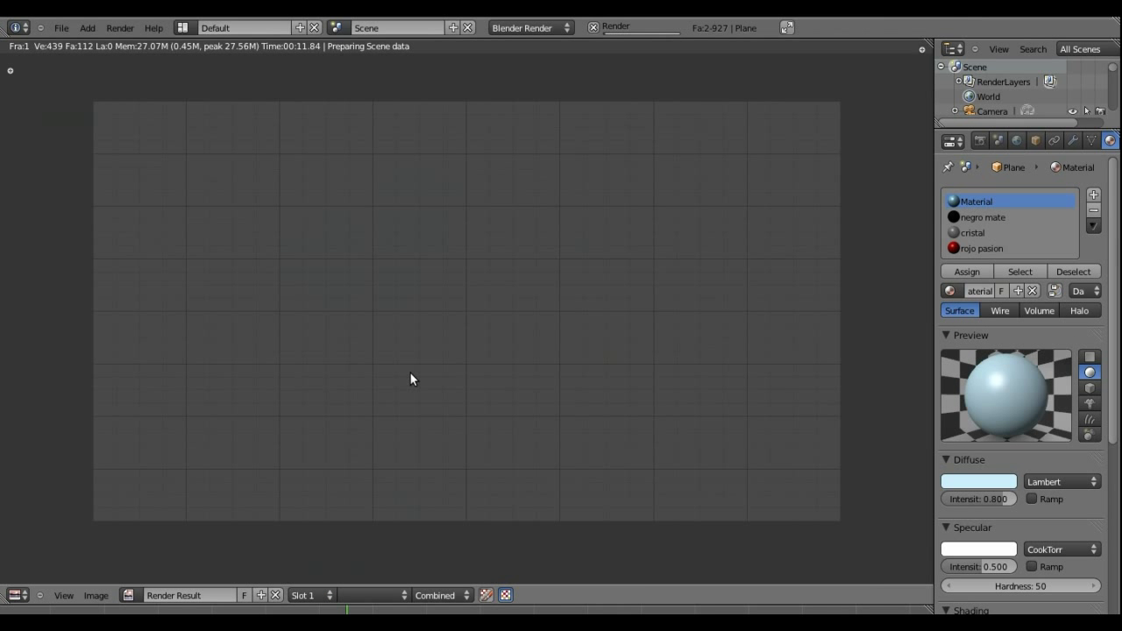